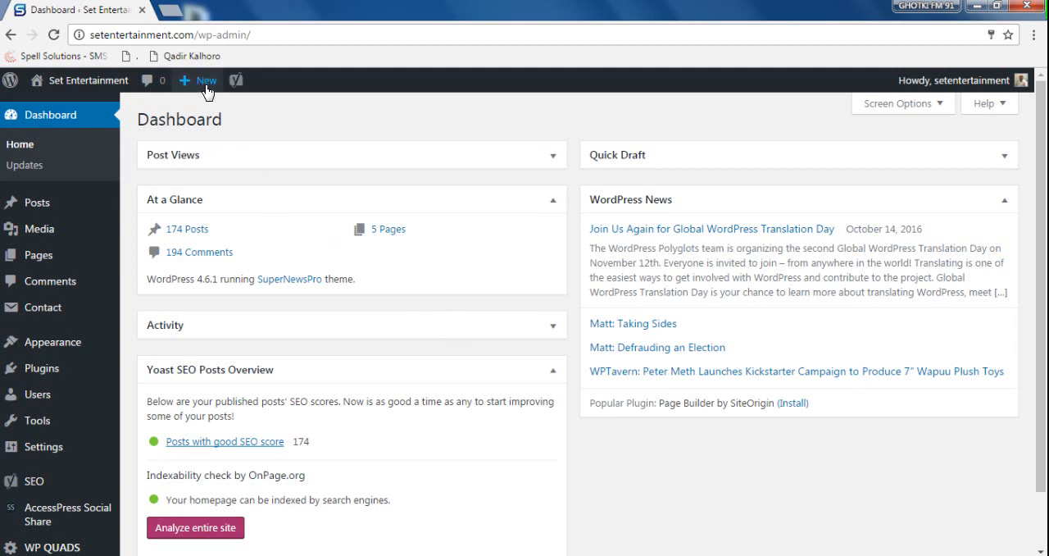
- Create a new post and title it "Do you have a 2016 Halloween Calendar?", copied from the article's Word document
mouse_move(204, 81)
click(206, 111)
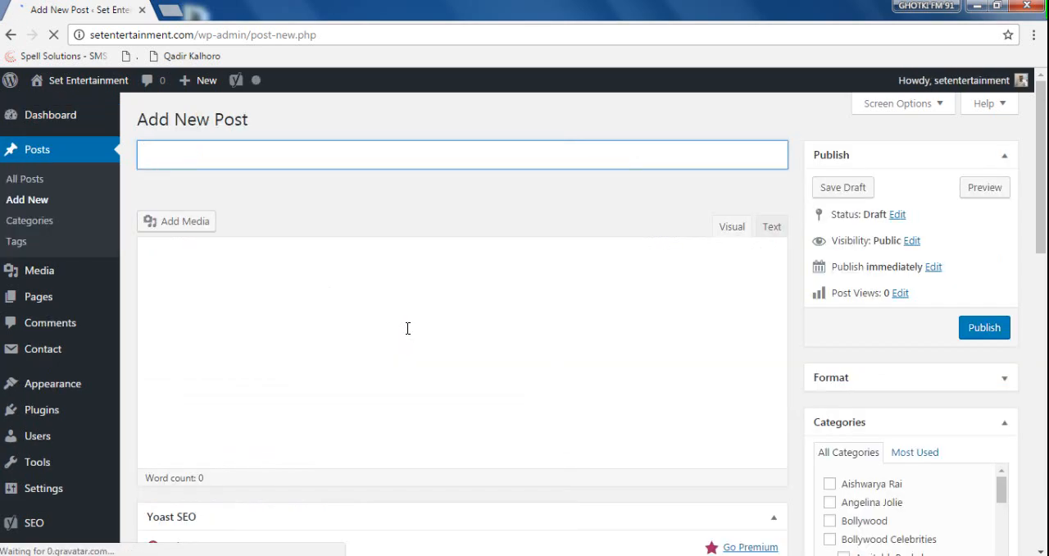
key(alt+Tab)
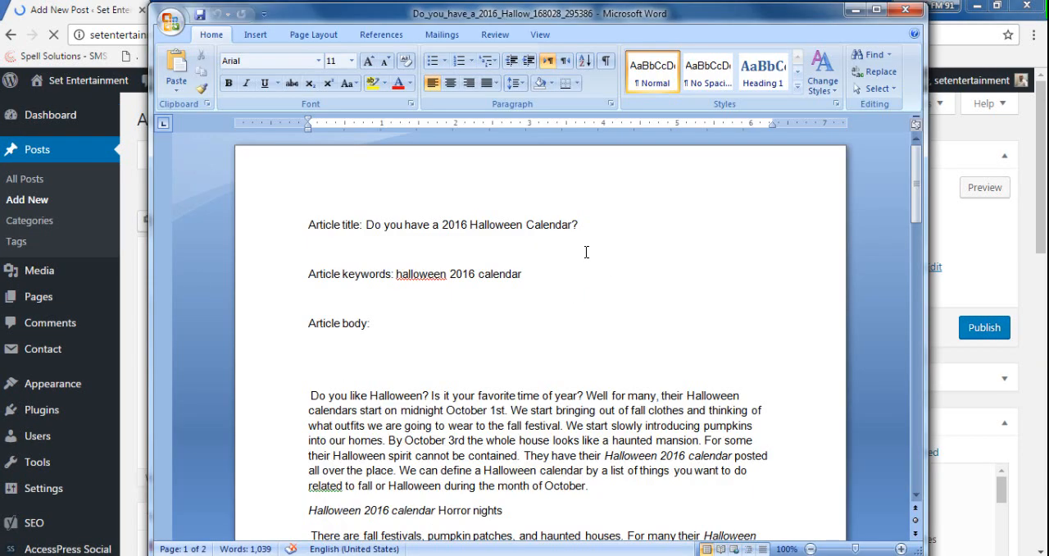
drag(592, 224, 370, 217)
key(ctrl+c)
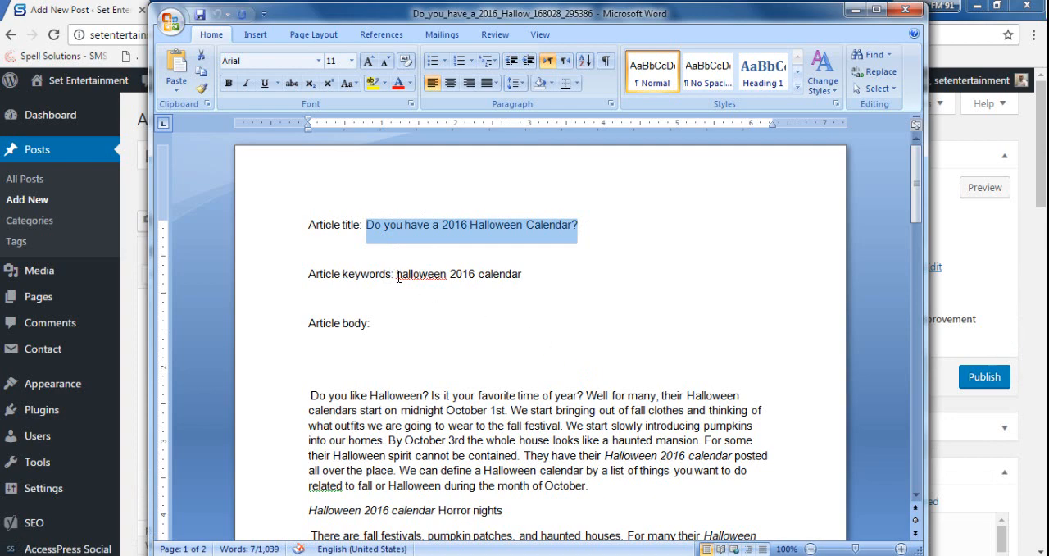
drag(397, 276, 526, 276)
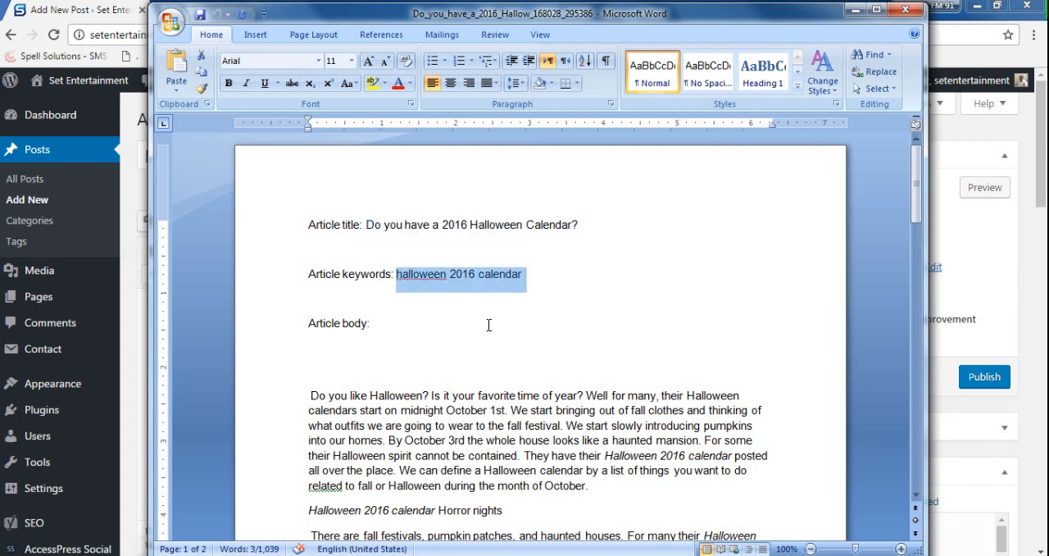
click(119, 14)
click(358, 148)
key(ctrl+v)
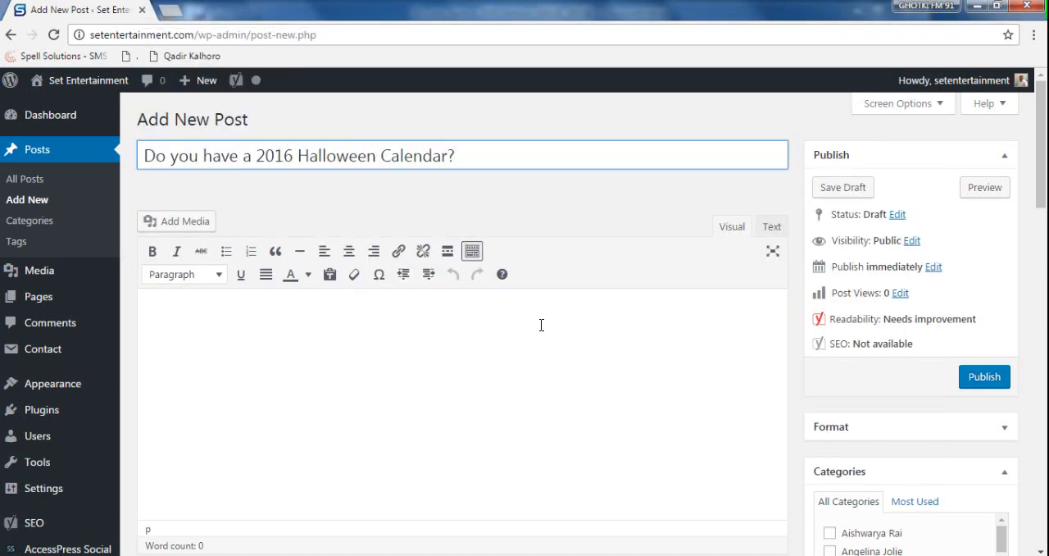
- Reword the post title to "Do you have a Halloween 2016 Calendar ?", moving the year after Halloween
double_click(270, 152)
key(ctrl+c)
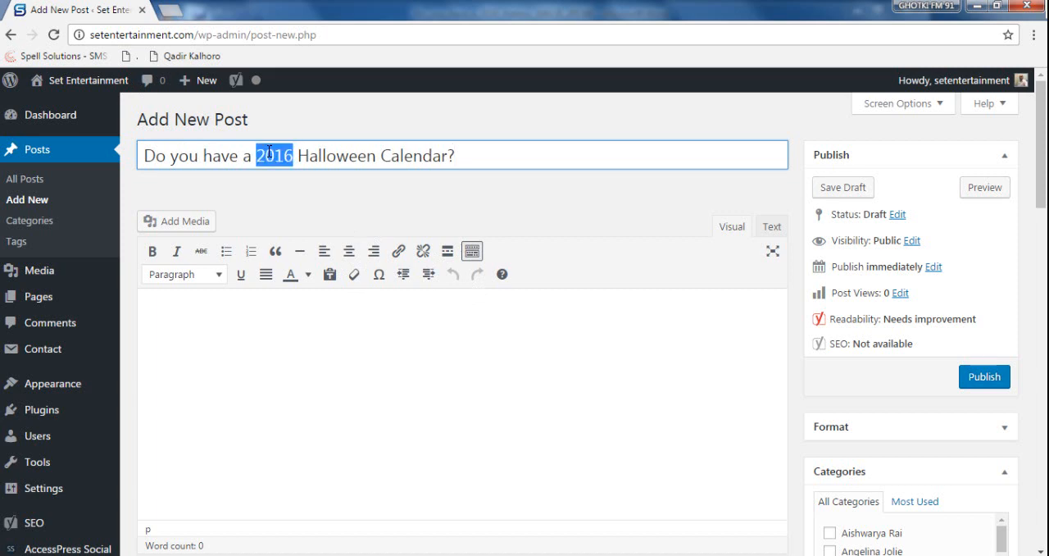
key(BackSpace)
click(341, 156)
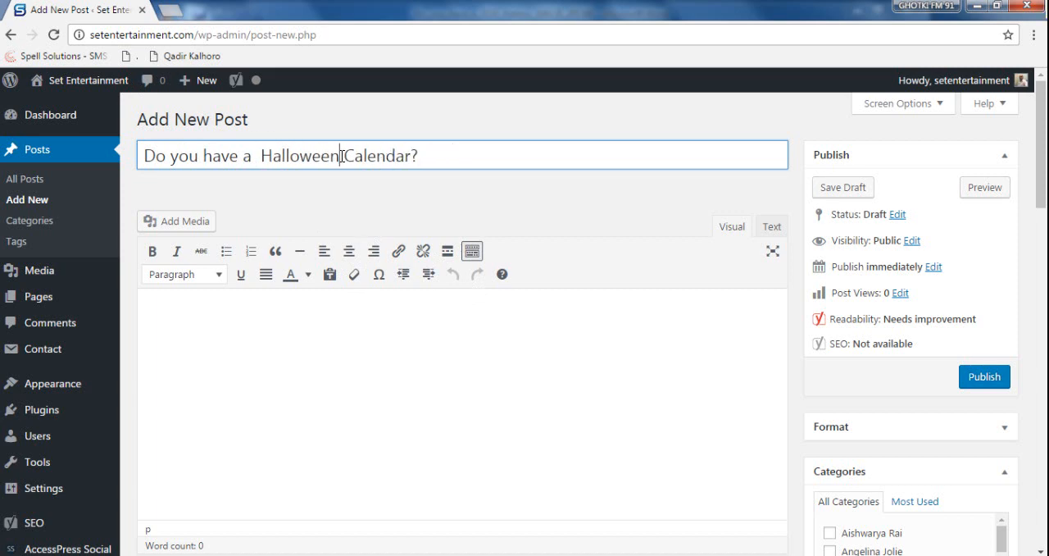
key(ctrl+v)
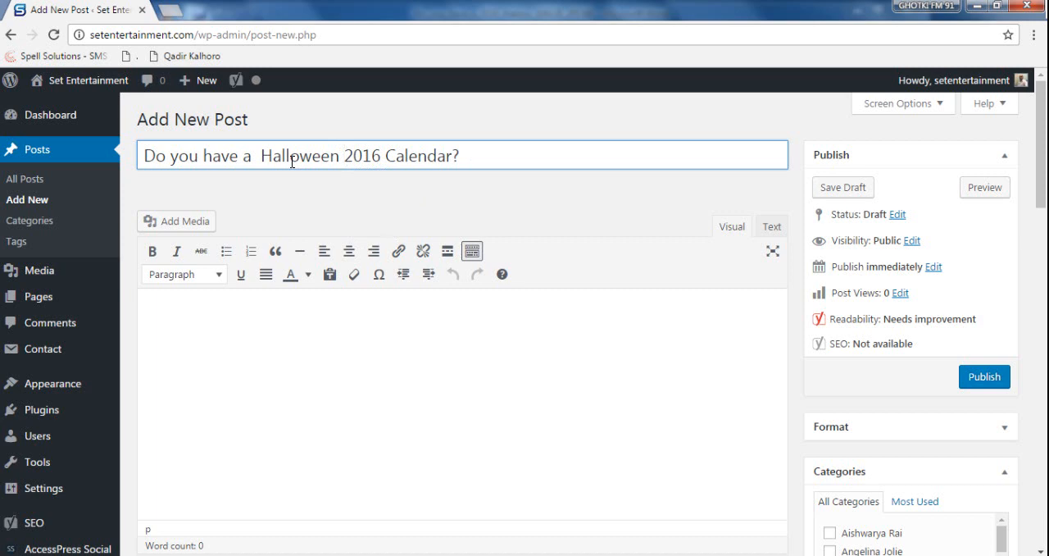
click(463, 152)
key(Left)
- Copy the article keyword from the Word document and set the post's Yoast SEO focus keyword to "halloween 2016 calendar"
key(alt+Tab)
scroll(365, 238, down, 3)
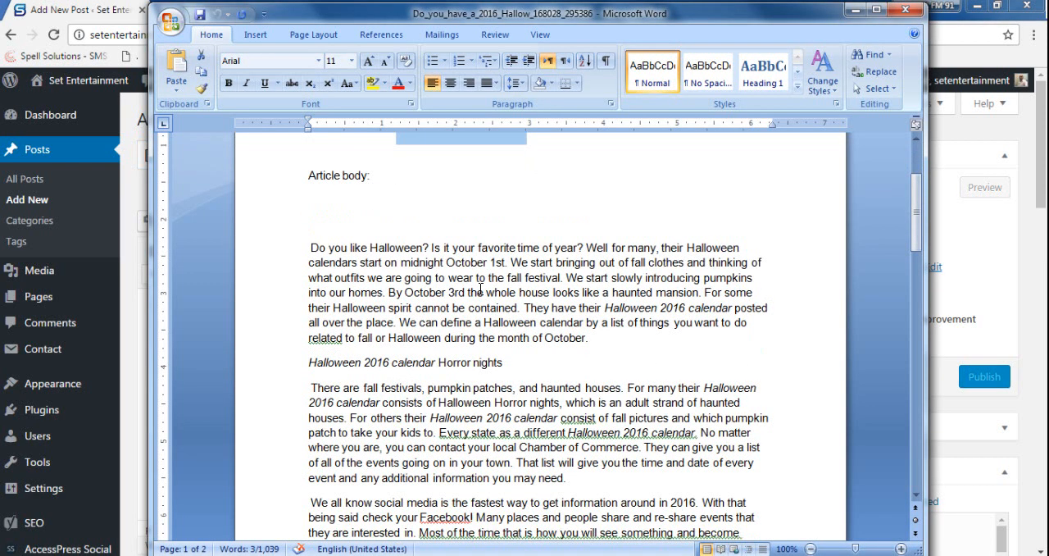
scroll(558, 291, up, 2)
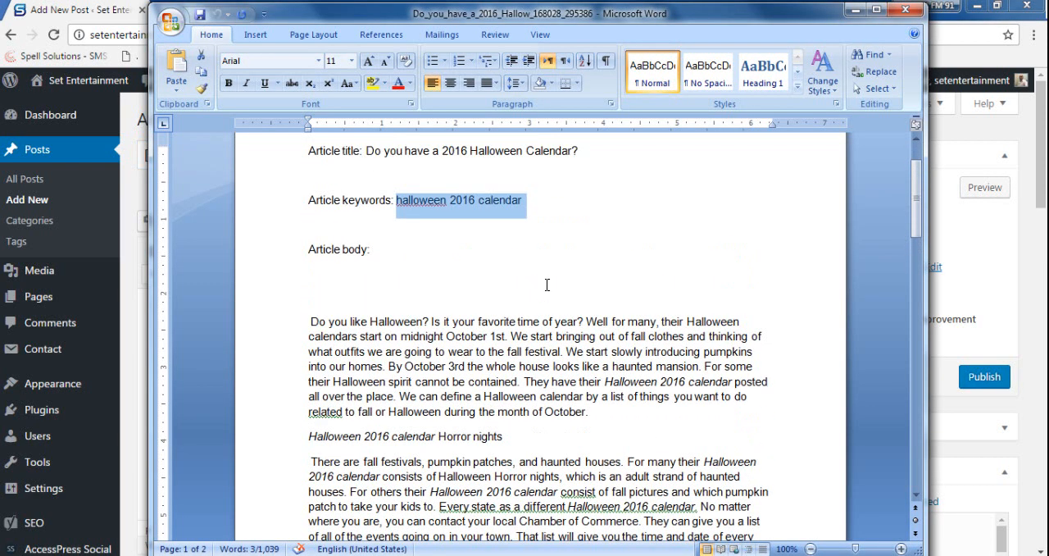
right_click(502, 208)
click(540, 230)
click(106, 10)
scroll(519, 305, down, 10)
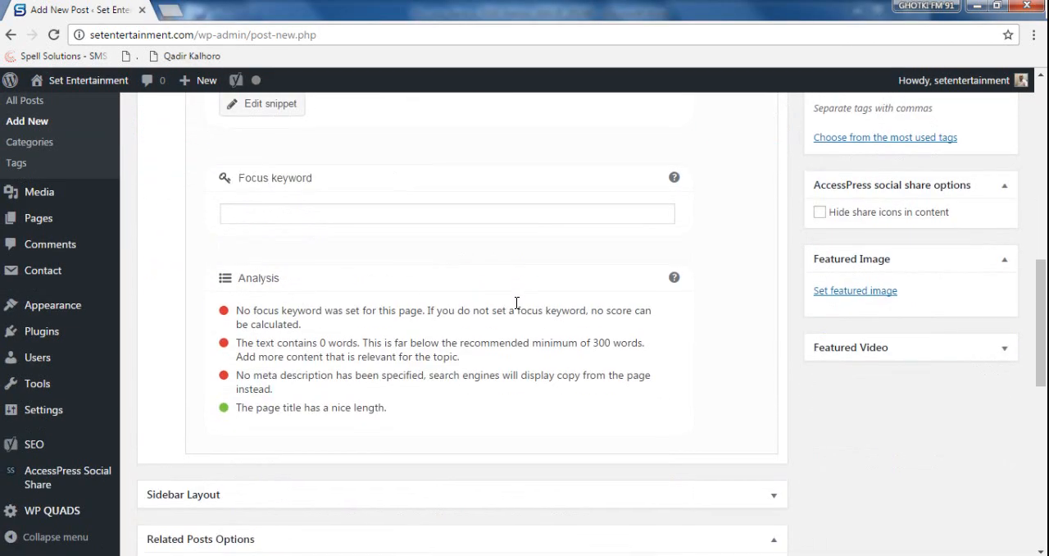
scroll(517, 309, up, 3)
click(369, 441)
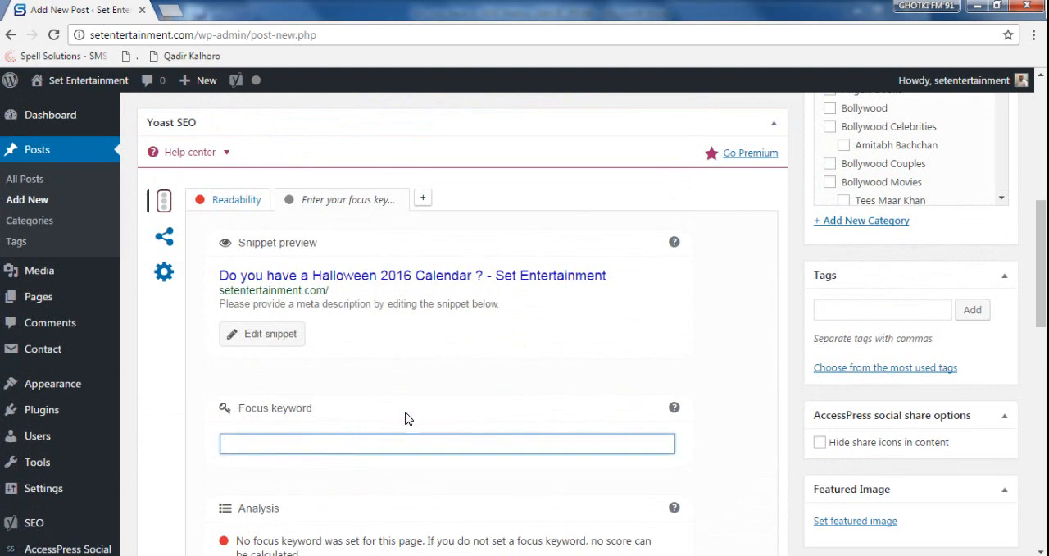
key(ctrl+v)
- Examine the Yoast SEO analysis points for the post's focus keyword
scroll(412, 358, down, 4)
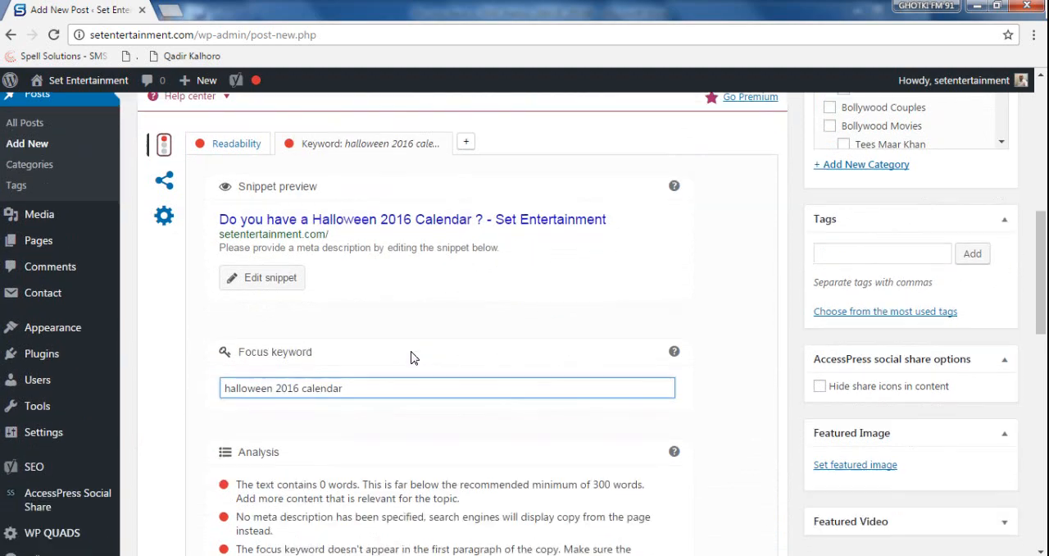
mouse_move(39, 450)
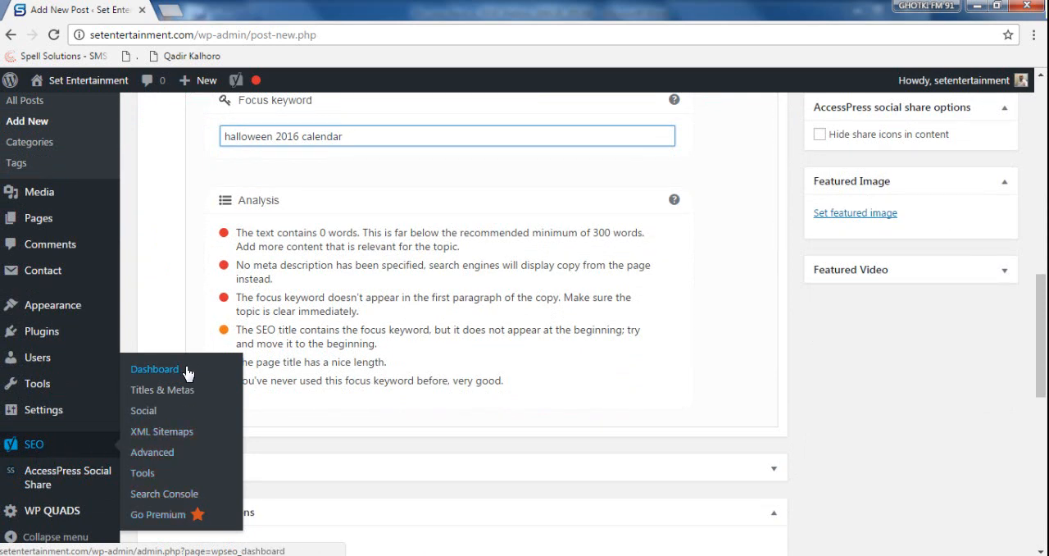
click(666, 399)
scroll(655, 405, up, 2)
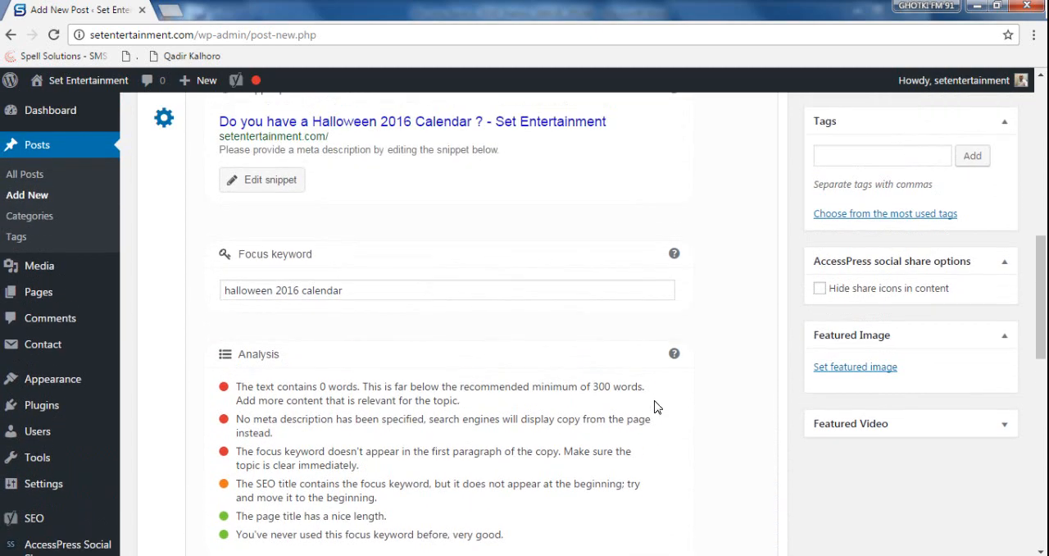
click(409, 290)
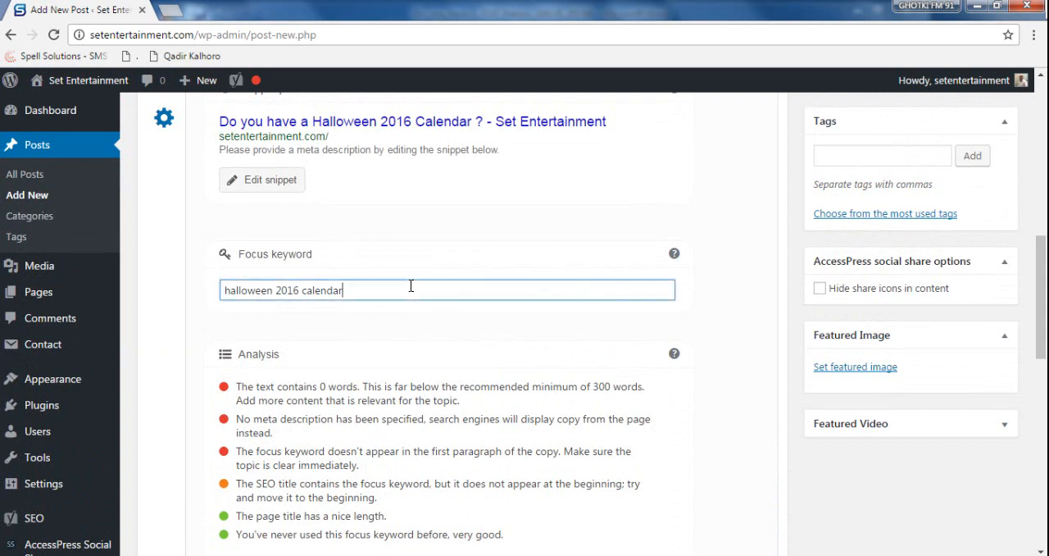
scroll(468, 382, down, 1)
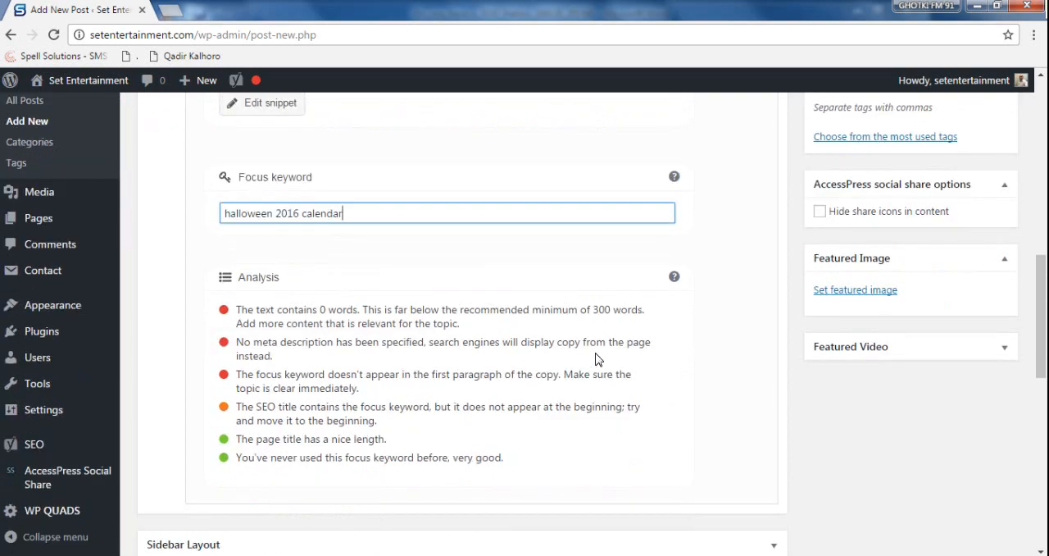
- Add the tag "halloween 2016 calendar" to the post
scroll(893, 295, up, 2)
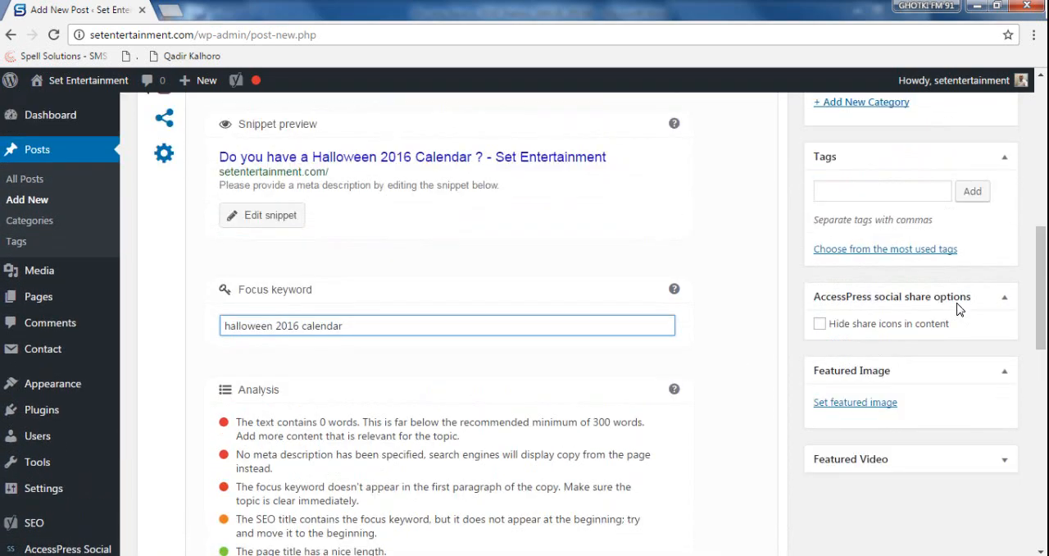
click(916, 232)
key(ctrl+v)
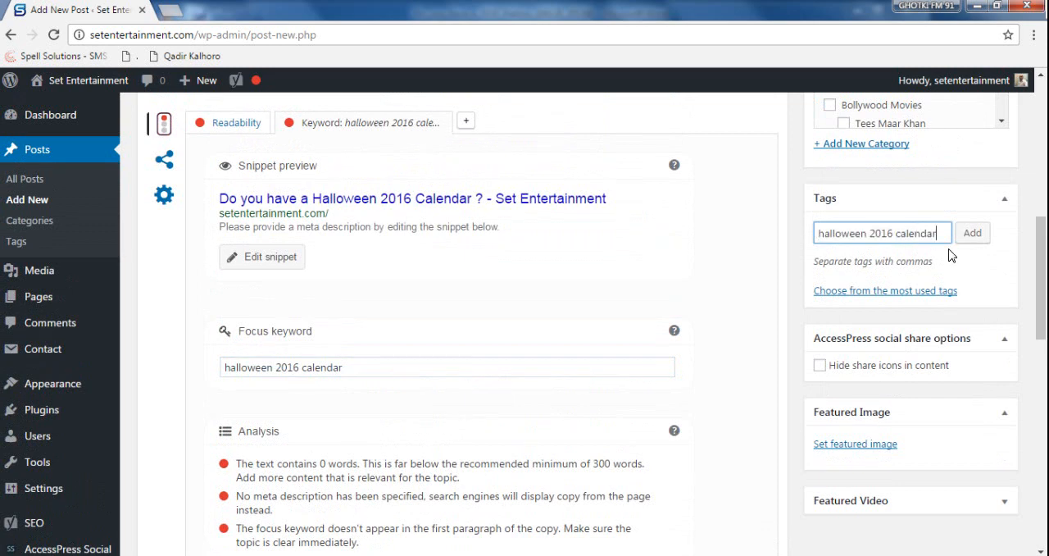
click(976, 233)
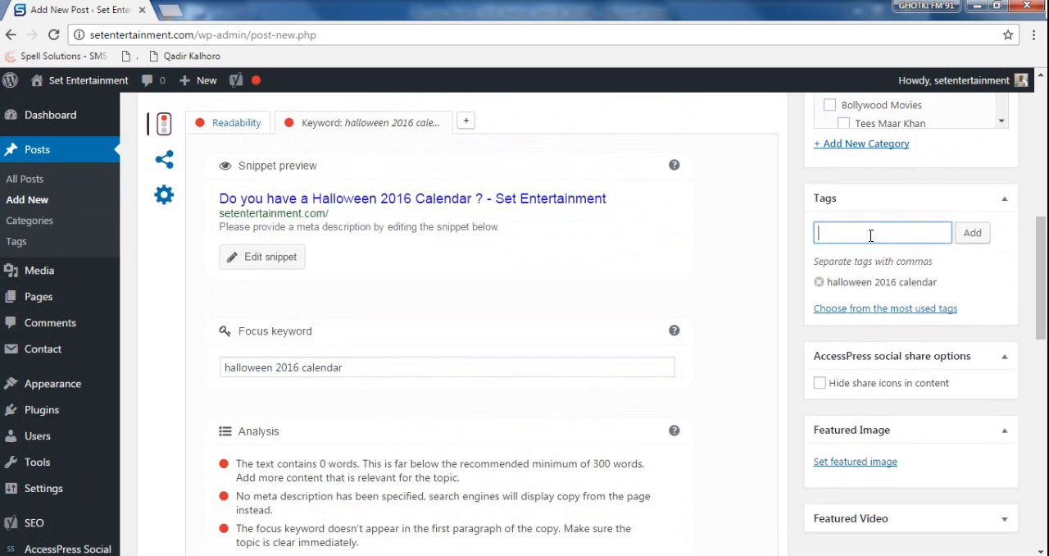
- Add the tag "halloween calendar" to the post, shortening the copied keyword by removing the year
key(ctrl+v)
double_click(881, 234)
key(BackSpace)
key(BackSpace)
key(Return)
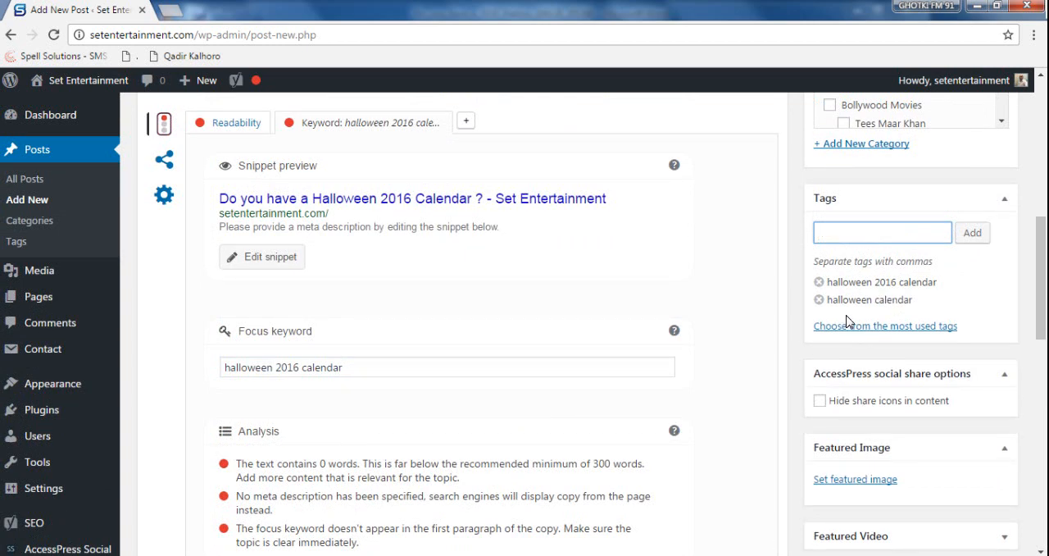
key(ctrl+v)
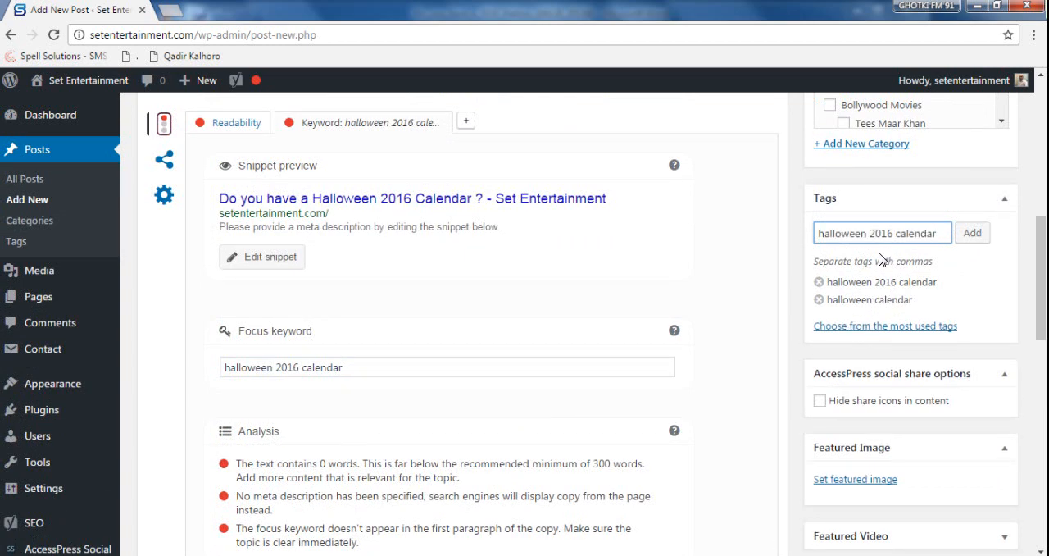
drag(894, 233, 957, 237)
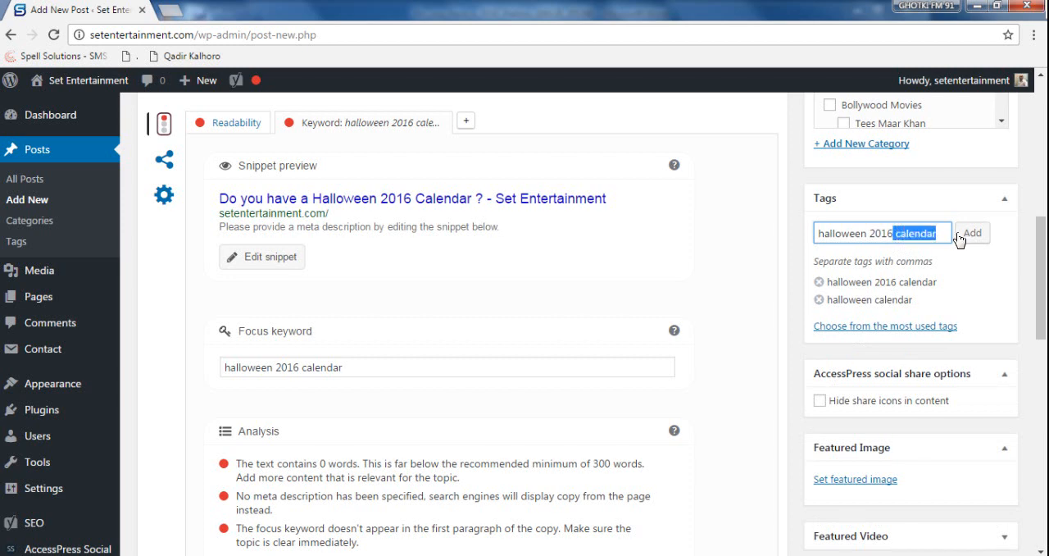
key(BackSpace)
key(BackSpace)
key(BackSpace)
key(BackSpace)
key(BackSpace)
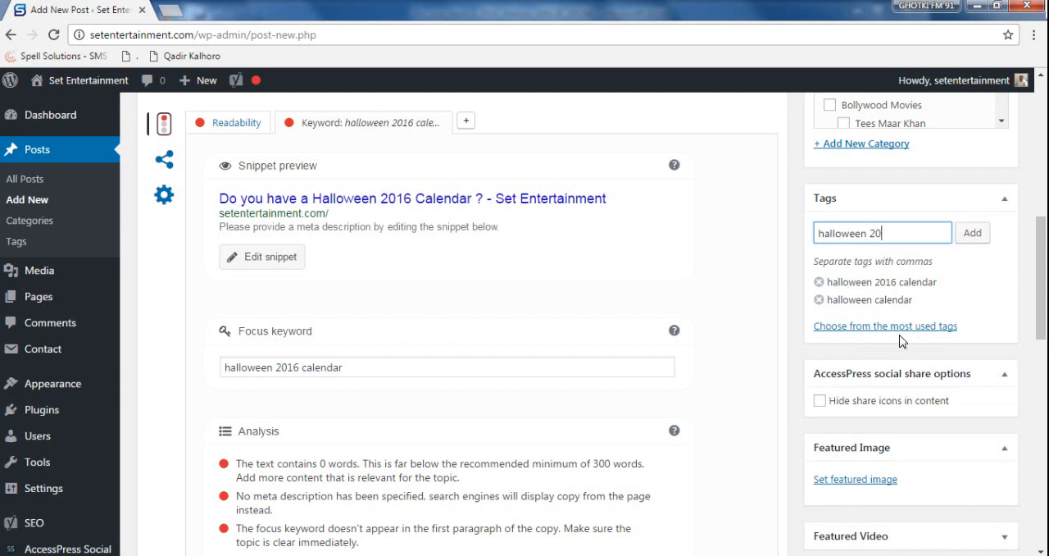
key(BackSpace)
click(901, 336)
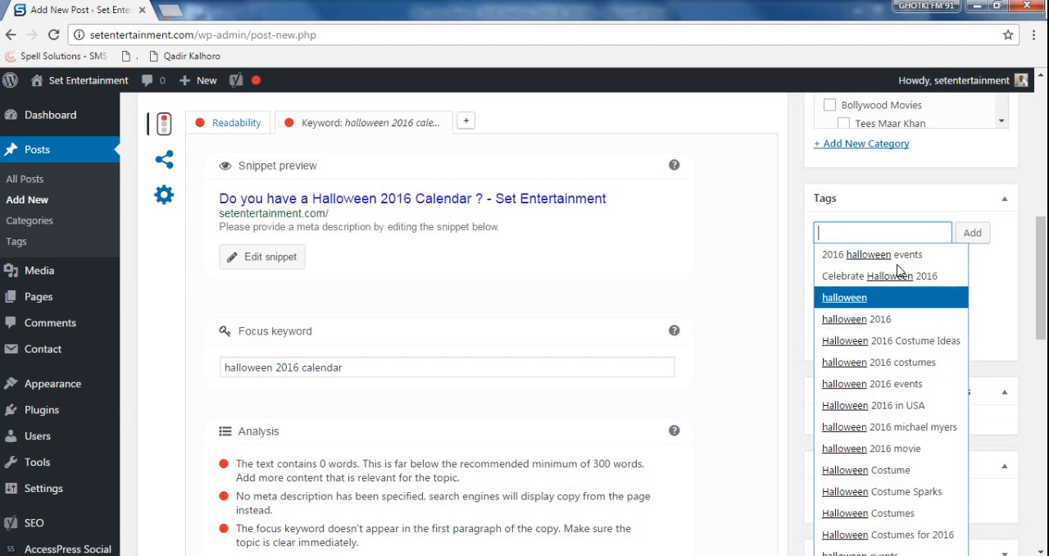
click(687, 267)
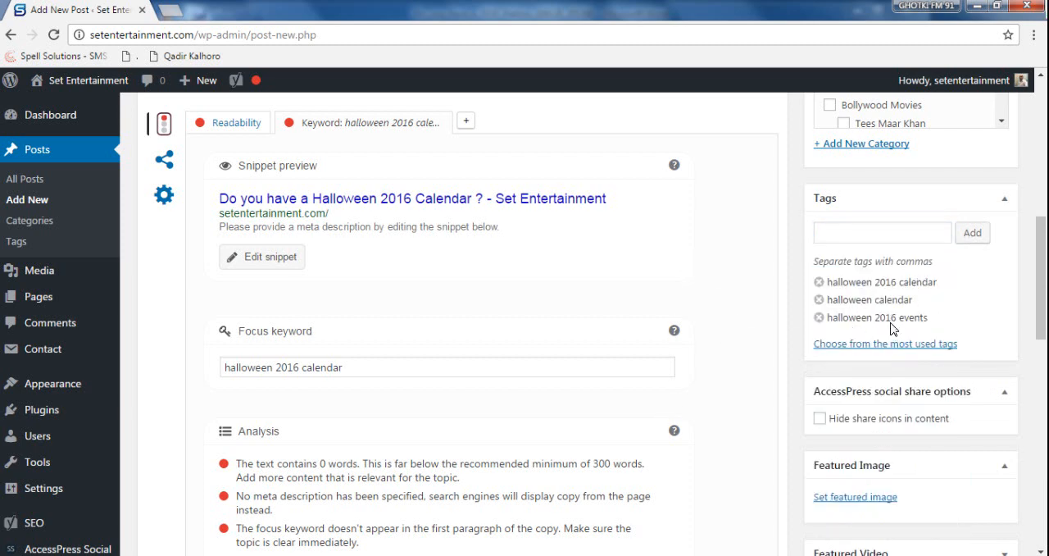
click(819, 318)
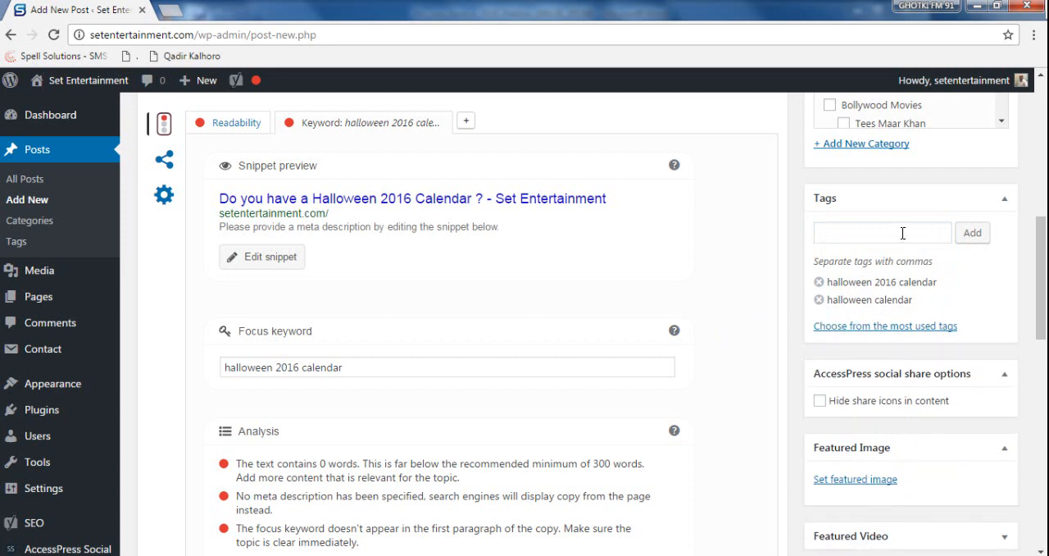
- Add the tag "halloween 2016" to the post, dropping the word calendar from the copied keyword
click(895, 233)
text(halloween 2016 calendar)
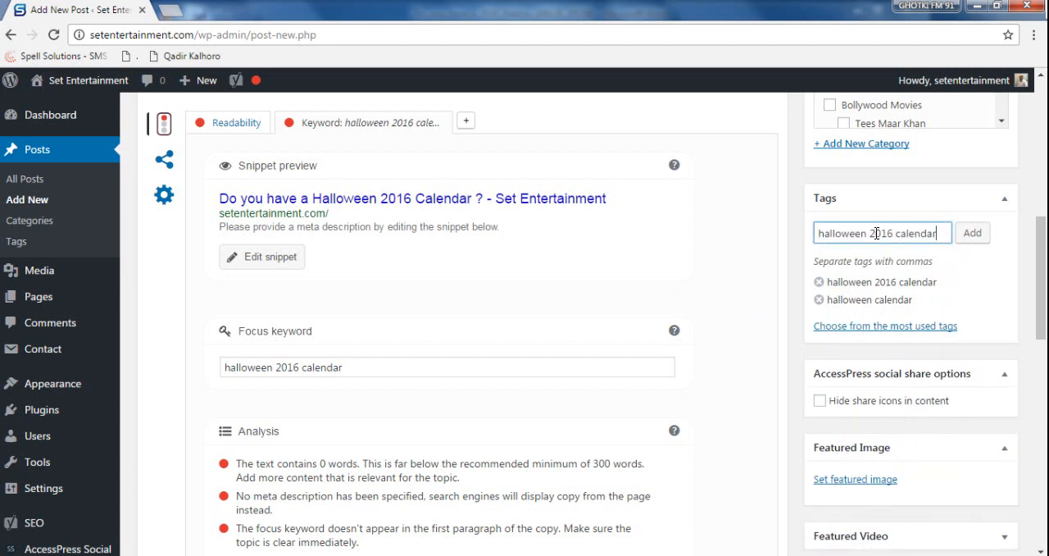
drag(894, 234, 937, 233)
key(BackSpace)
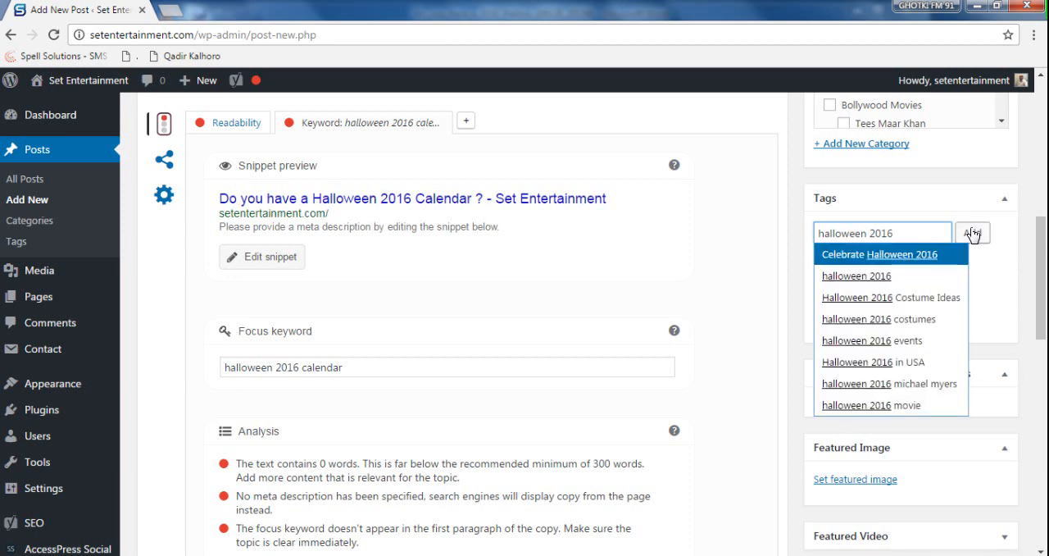
click(953, 199)
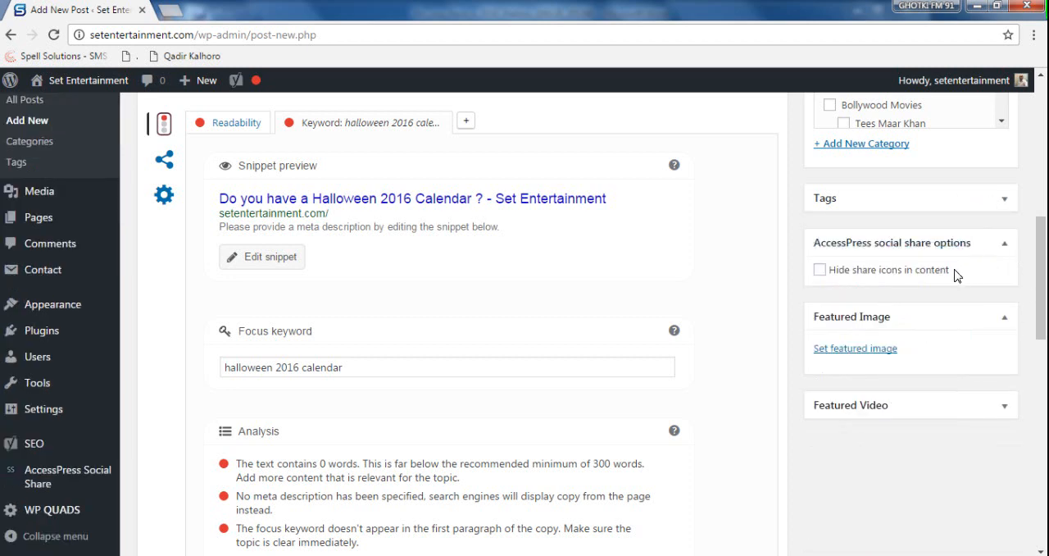
click(892, 197)
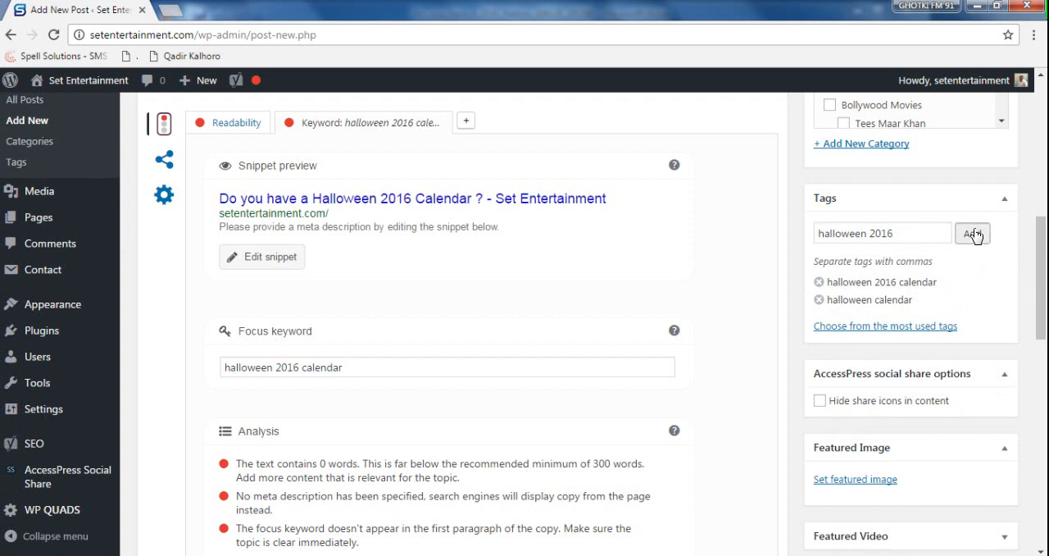
click(973, 234)
- Add the tag "halloween" to the post, keeping only the first word of the copied keyword
text(halloween 2016 calendar)
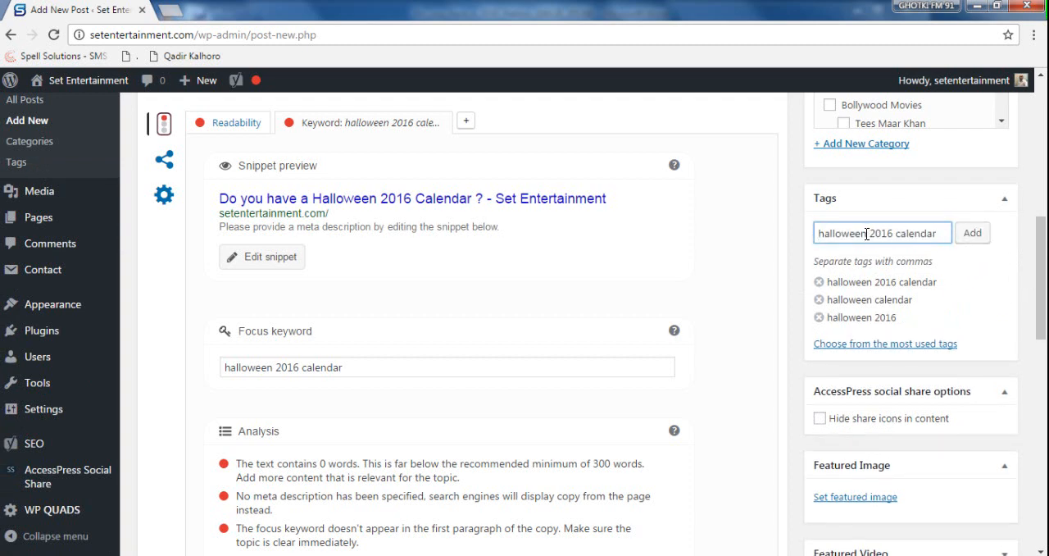
drag(867, 233, 969, 243)
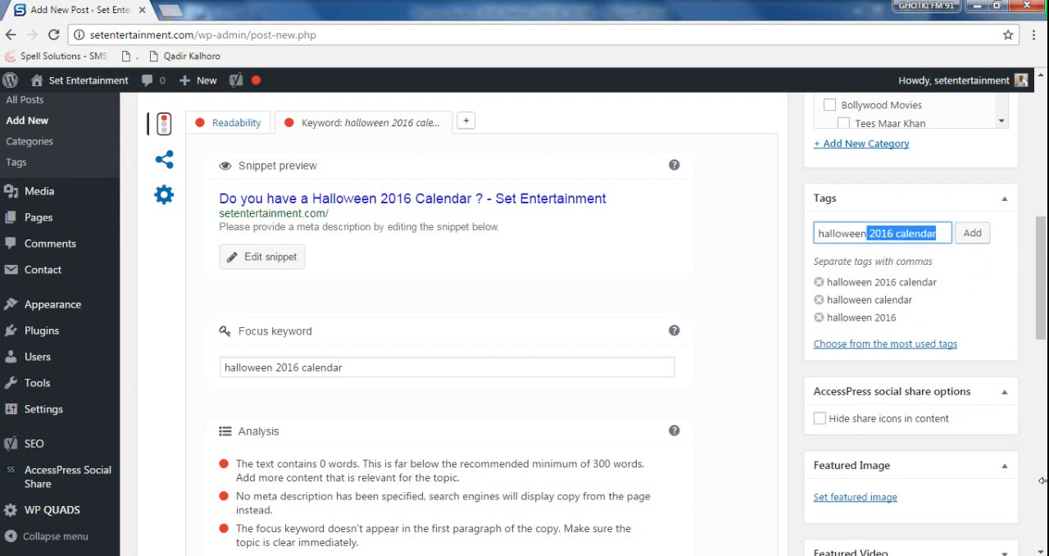
key(BackSpace)
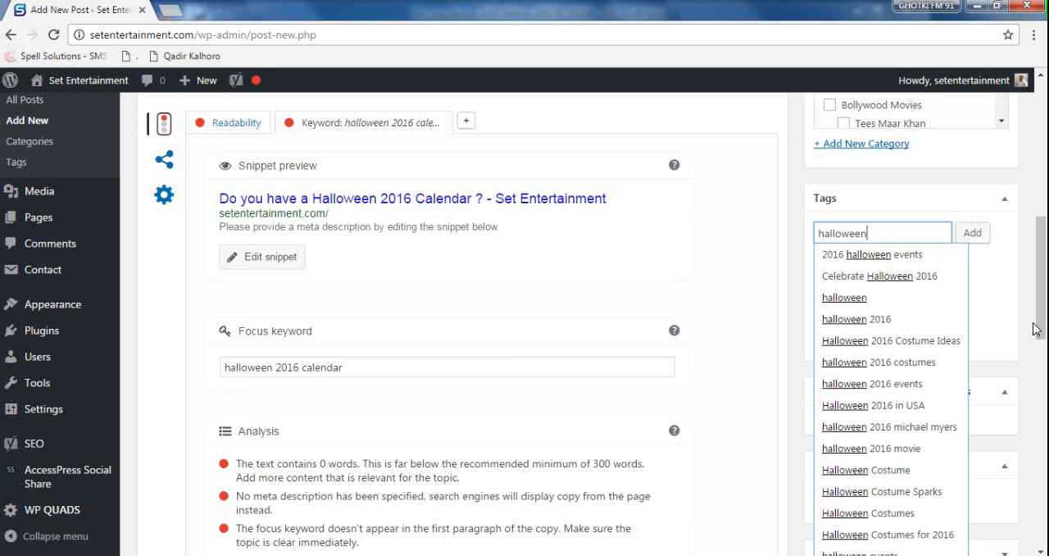
click(974, 234)
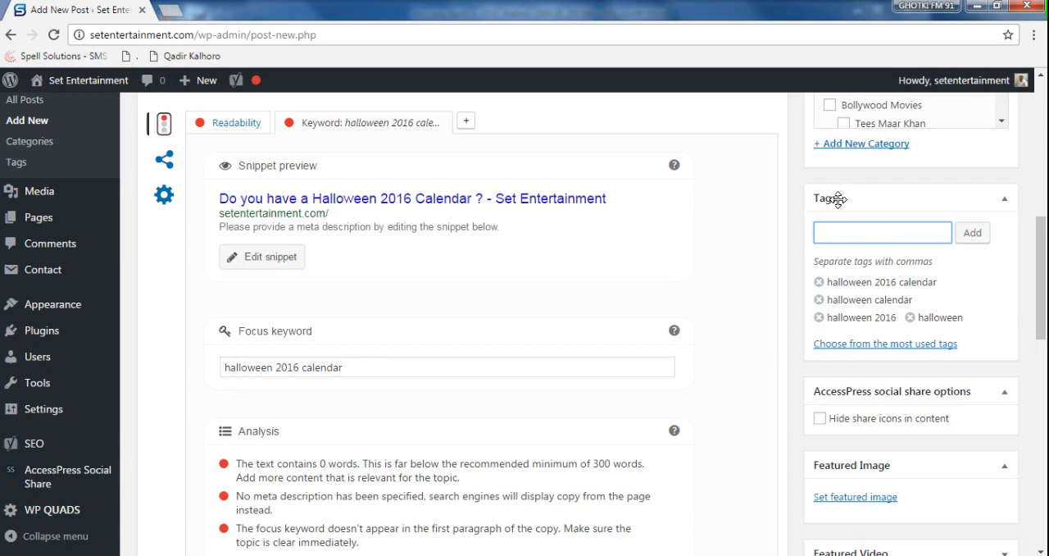
- Assign the post to the Halloween category
scroll(698, 397, up, 4)
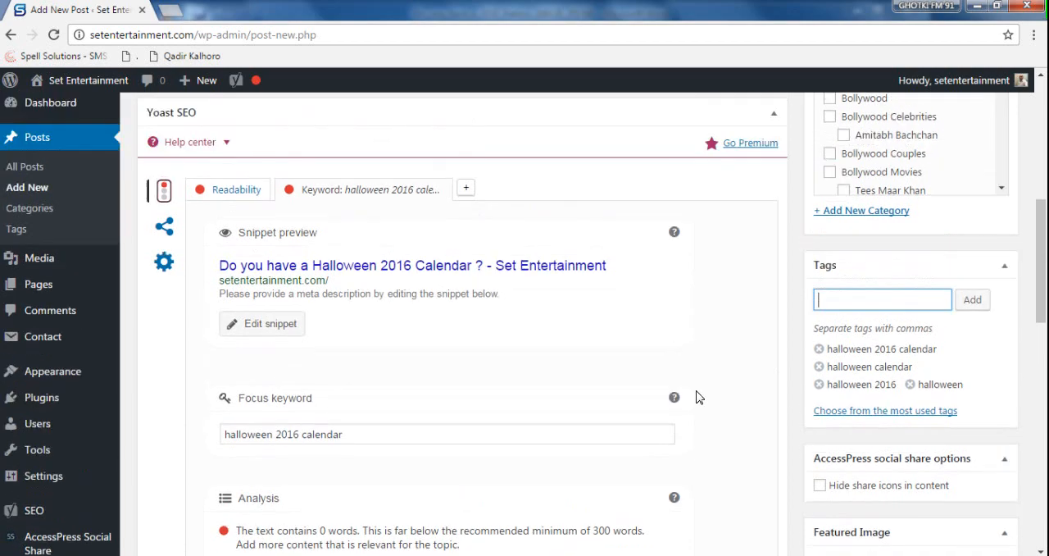
scroll(681, 362, up, 3)
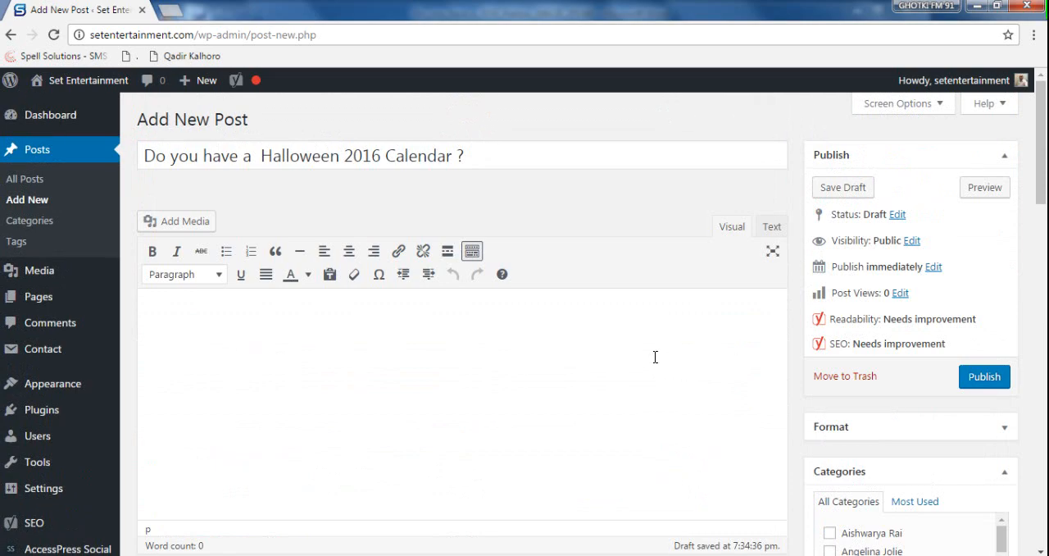
scroll(653, 356, down, 3)
scroll(657, 365, down, 6)
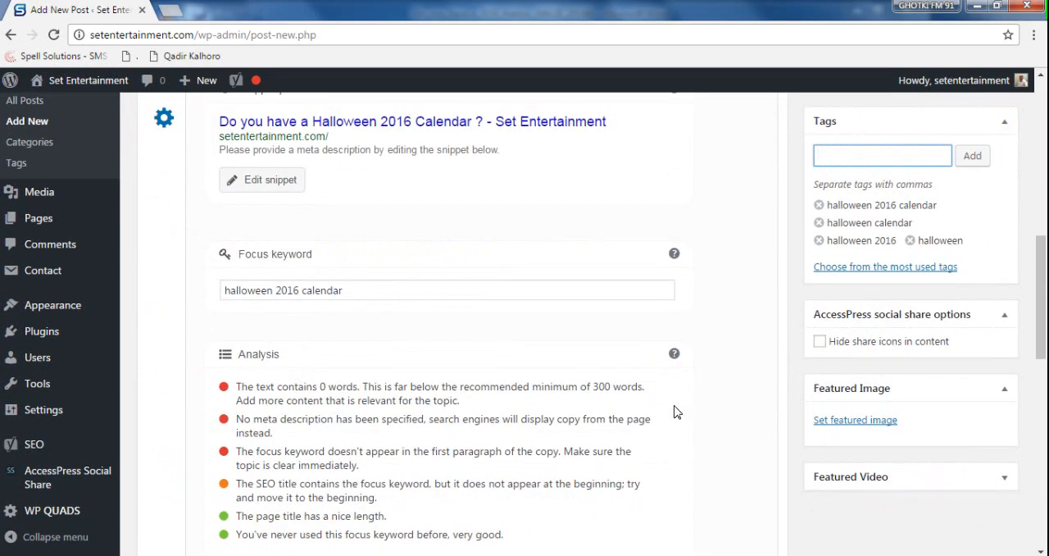
scroll(675, 412, up, 4)
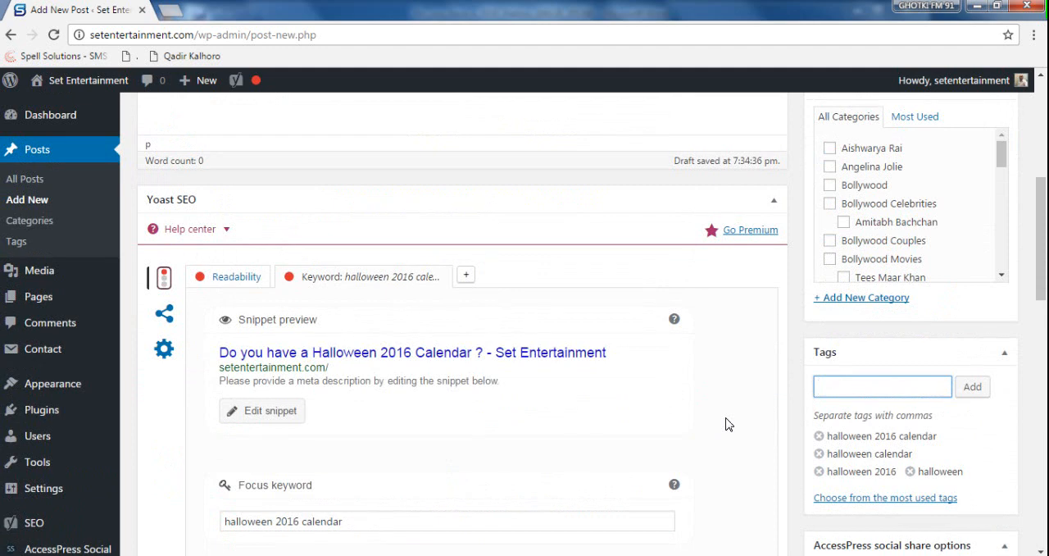
click(1003, 158)
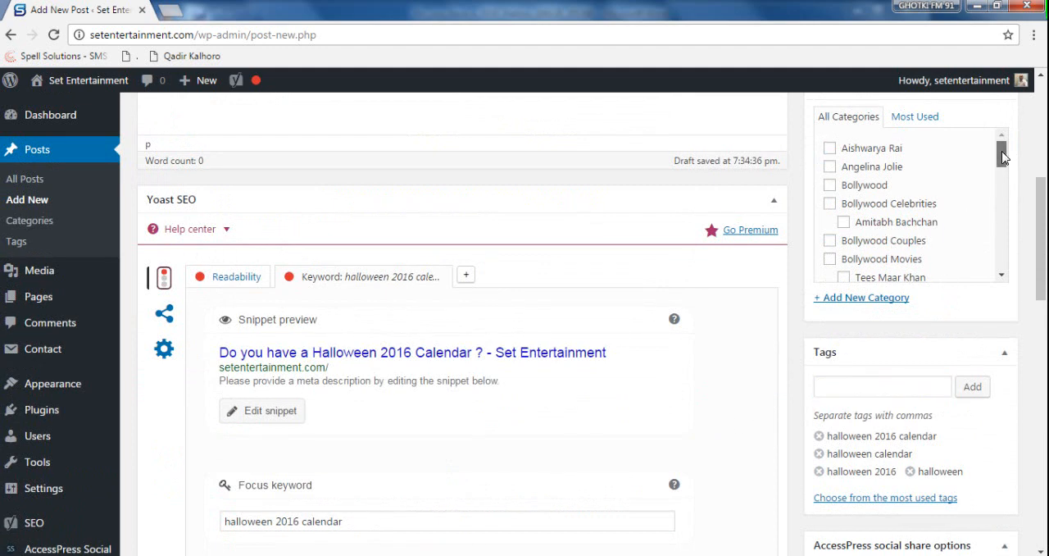
drag(1003, 158, 1001, 200)
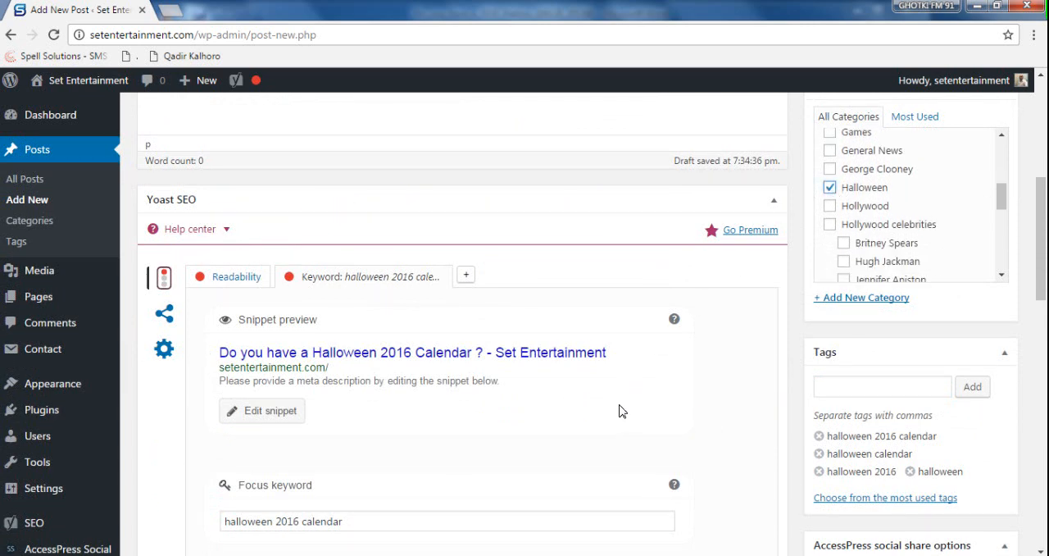
- Switch to the Word article, select the whole article body, justify it and copy it
scroll(620, 410, down, 1)
scroll(621, 409, up, 2)
scroll(620, 404, up, 4)
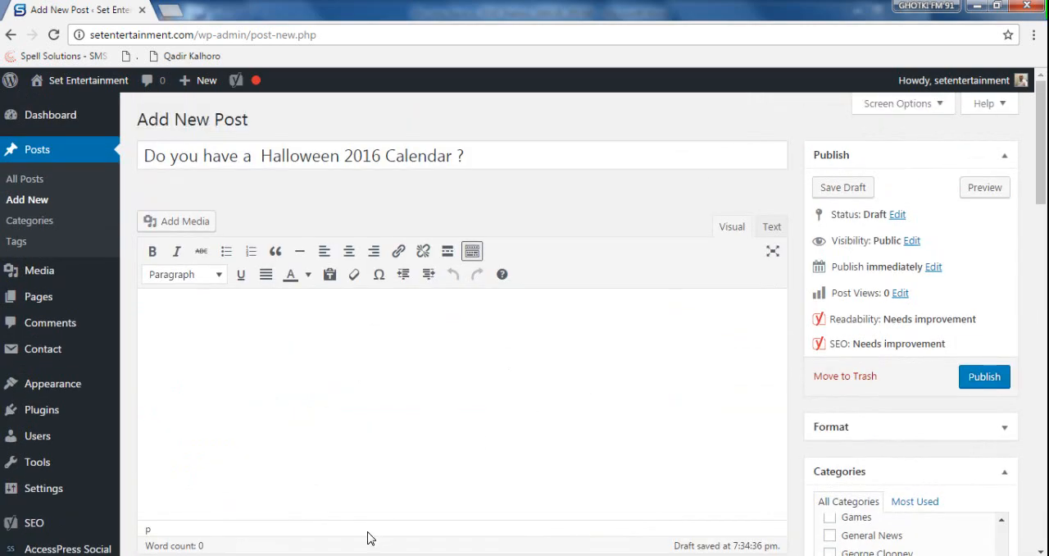
click(304, 554)
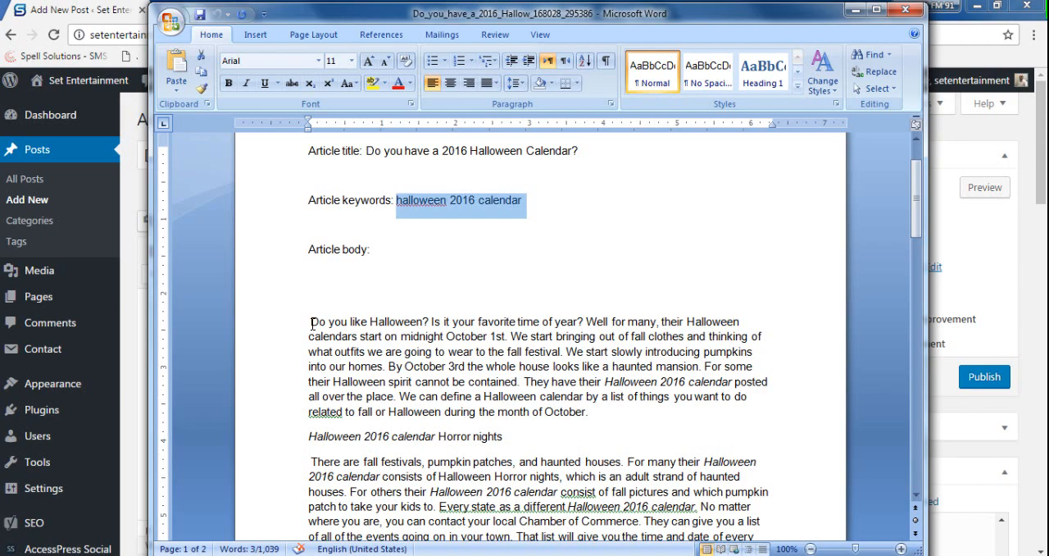
drag(313, 322, 763, 221)
key(ctrl+j)
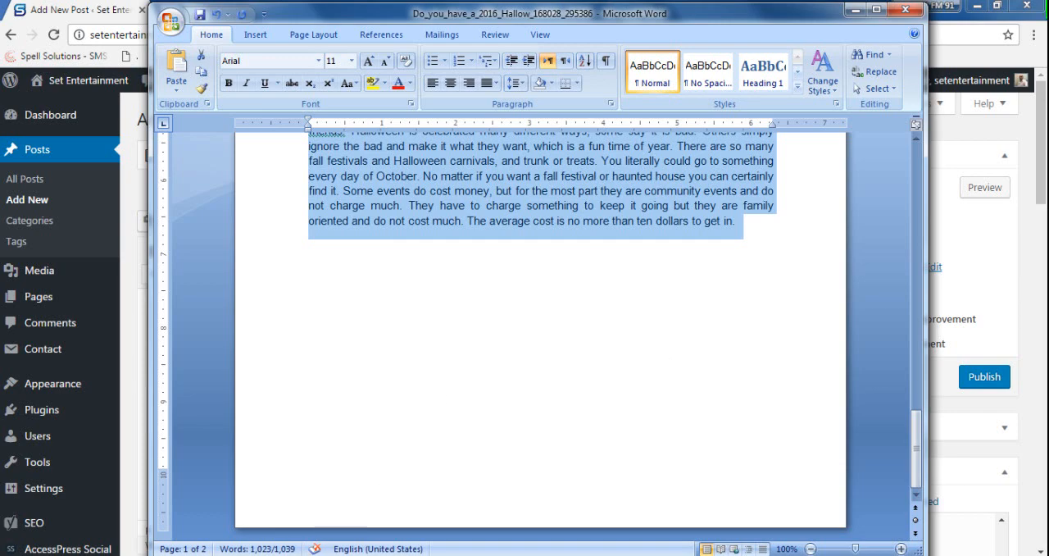
- Open a blank Notepad document and paste the copied article body into it as plain text
key(super)
text(note)
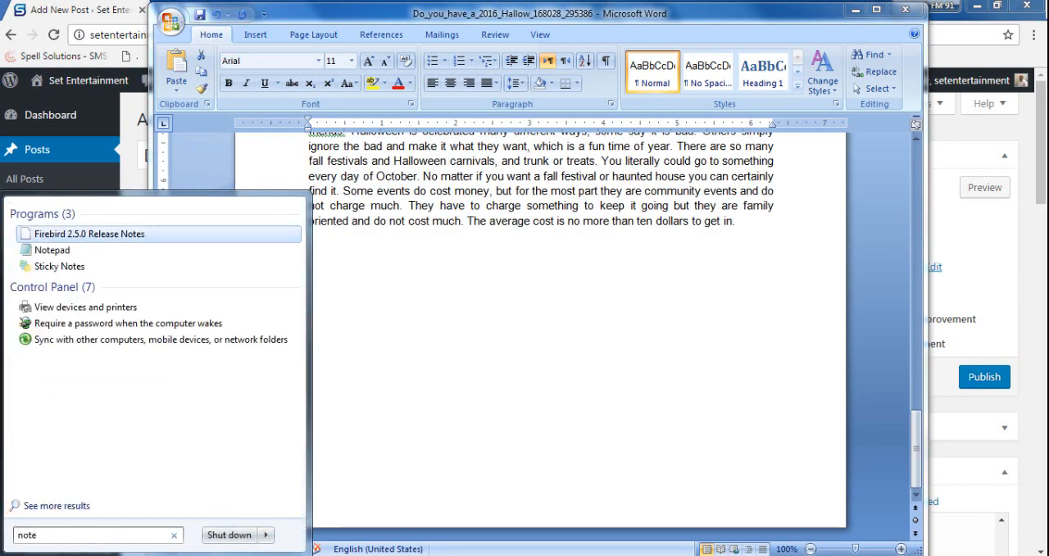
key(Down)
key(Return)
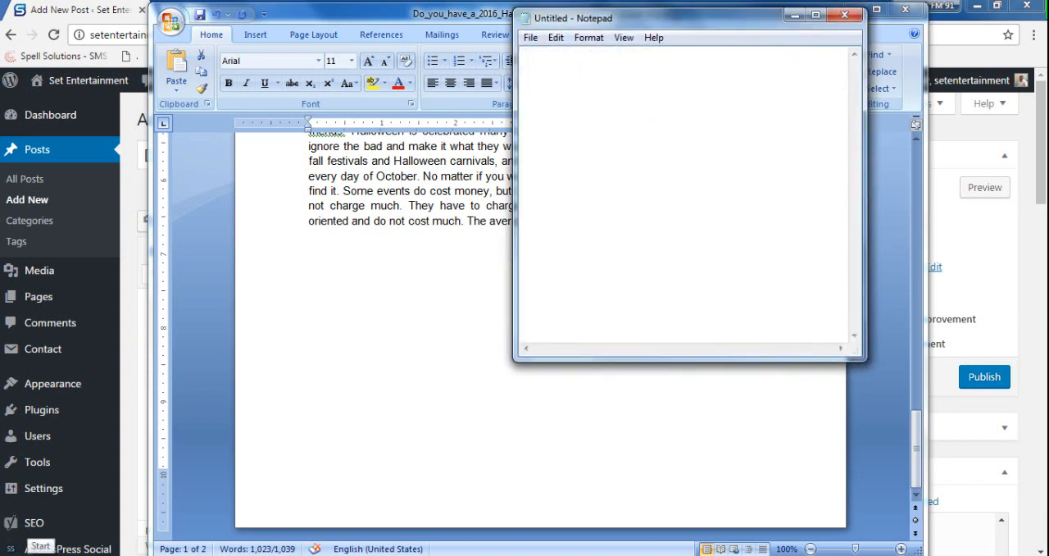
key(ctrl+v)
- Copy all the plain text from Notepad and paste it into the body of the WordPress post
key(ctrl+a)
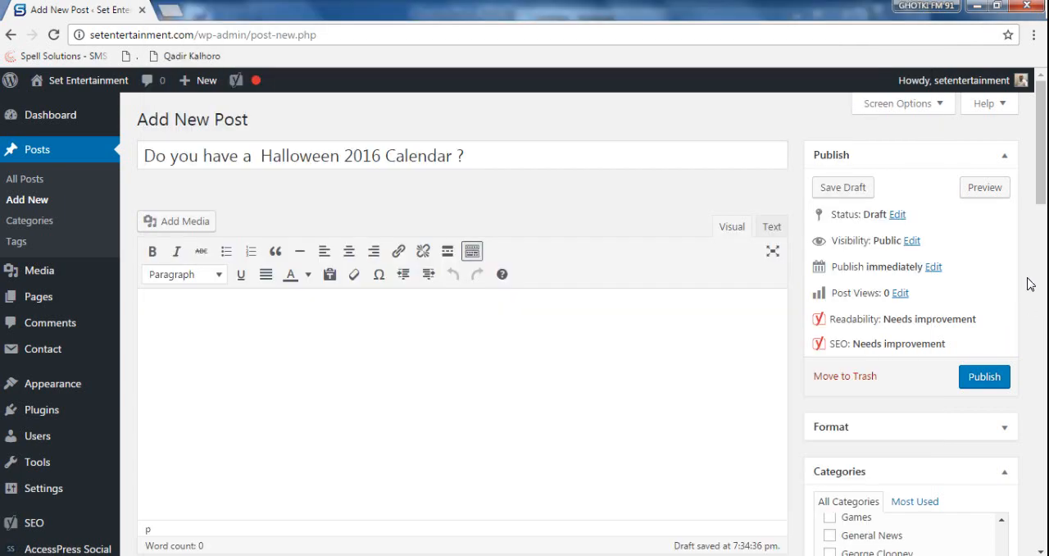
click(1029, 280)
key(ctrl+v)
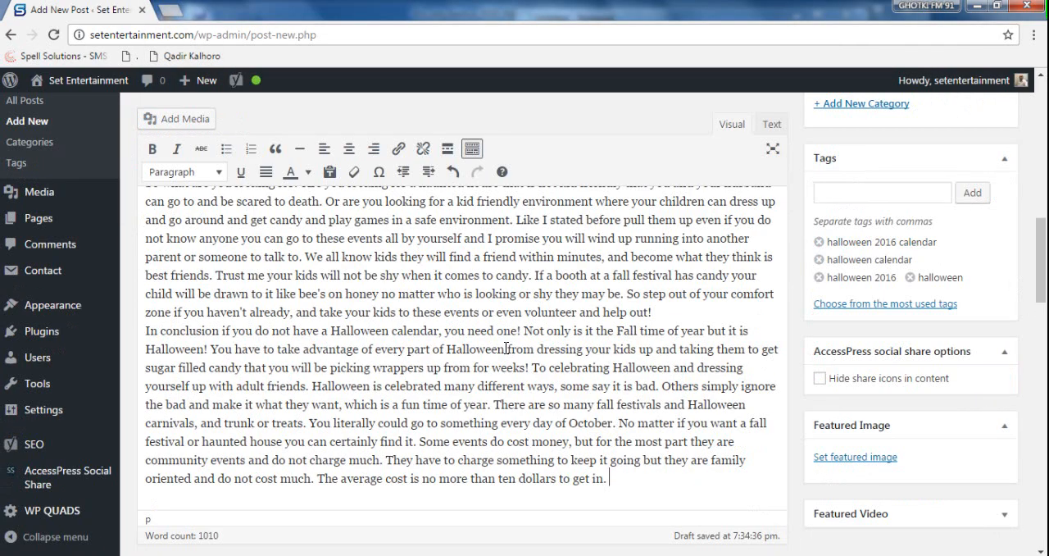
- Set the line "Halloween 2016 calendar Horror nights" apart as its own paragraph between the introduction and the following text
scroll(506, 347, up, 15)
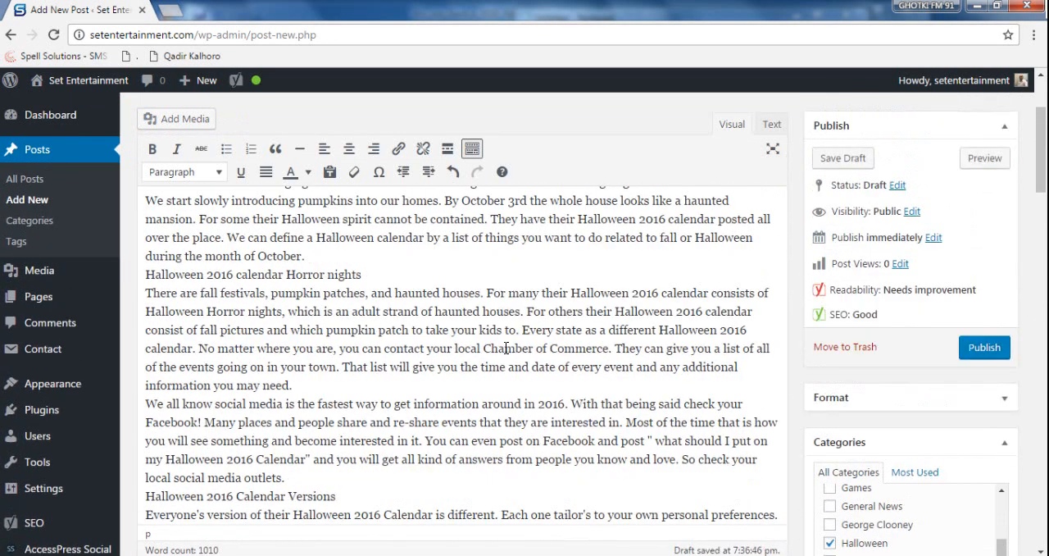
scroll(506, 348, up, 3)
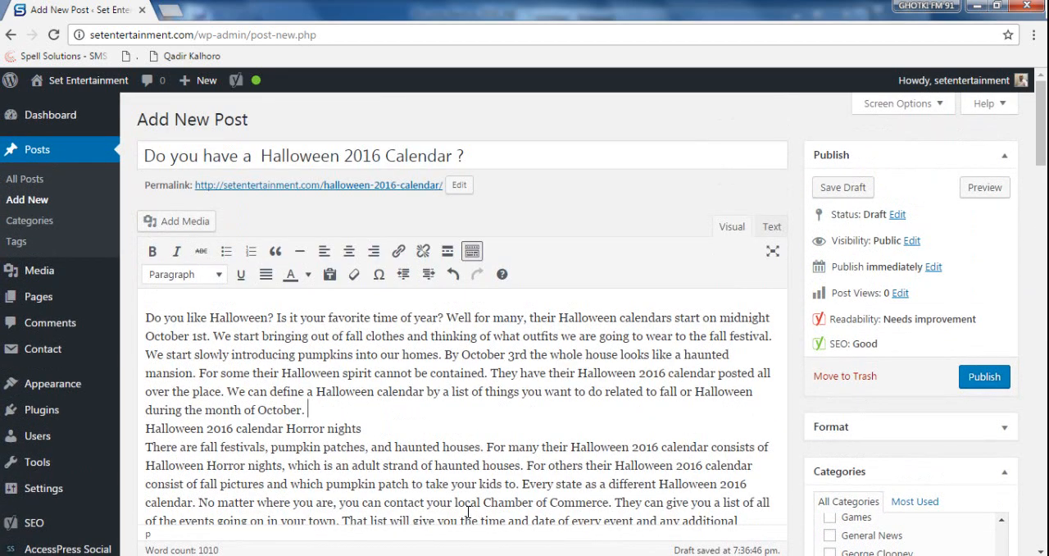
key(BackSpace)
key(Right)
key(Return)
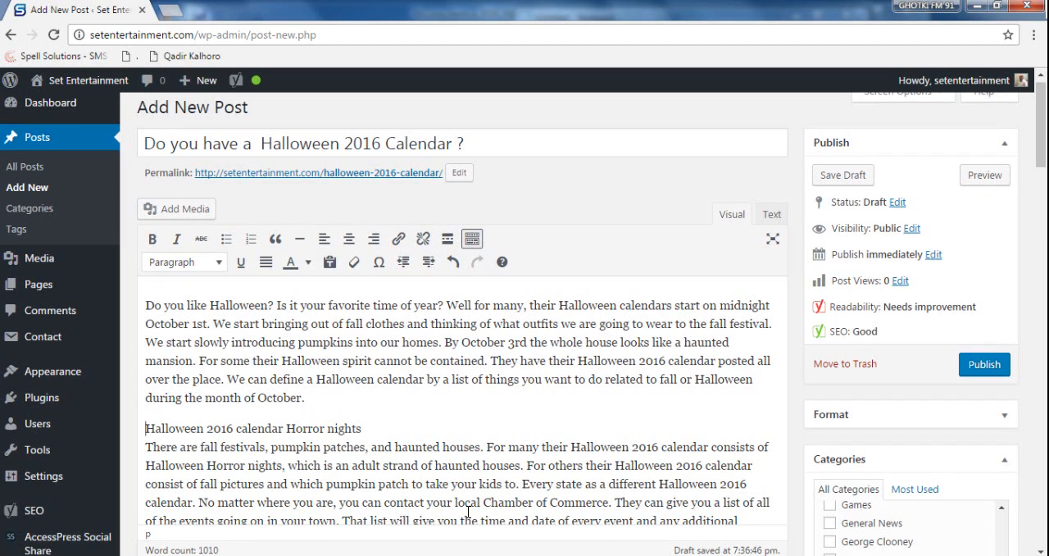
key(End)
key(Return)
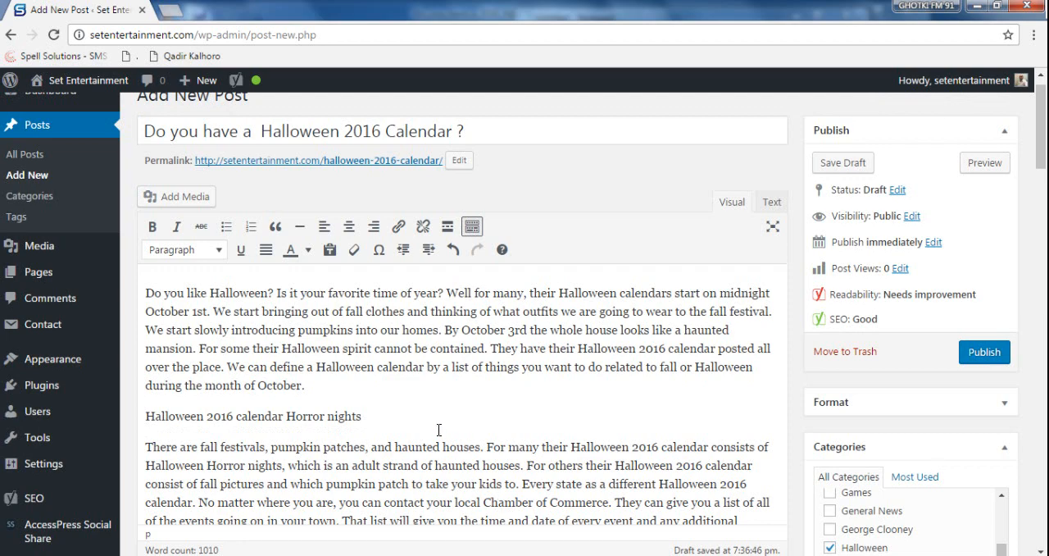
- Try the Heading 1 style on the line "Halloween 2016 calendar Horror nights" and undo it
drag(366, 414, 105, 412)
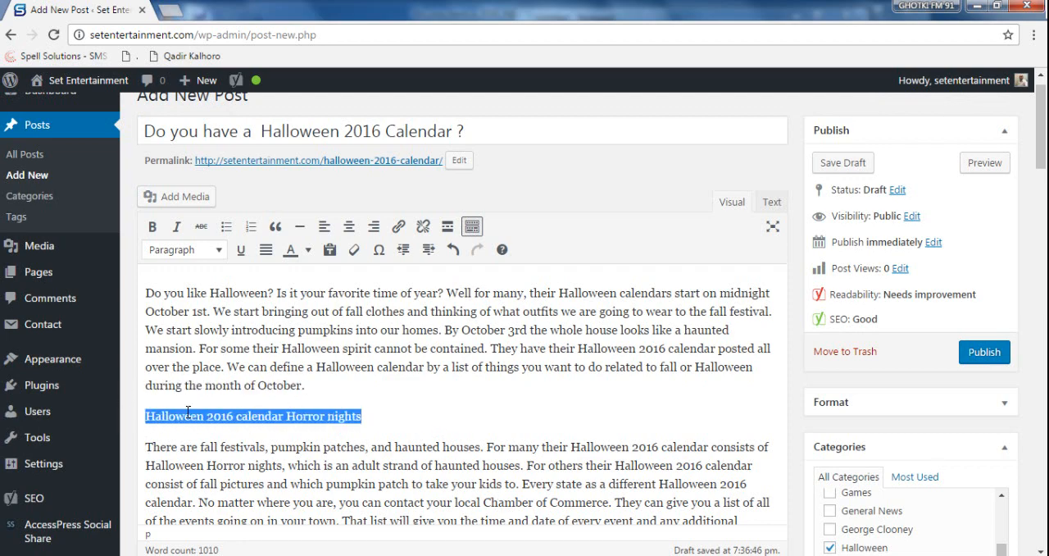
click(371, 405)
drag(406, 418, 135, 397)
click(176, 250)
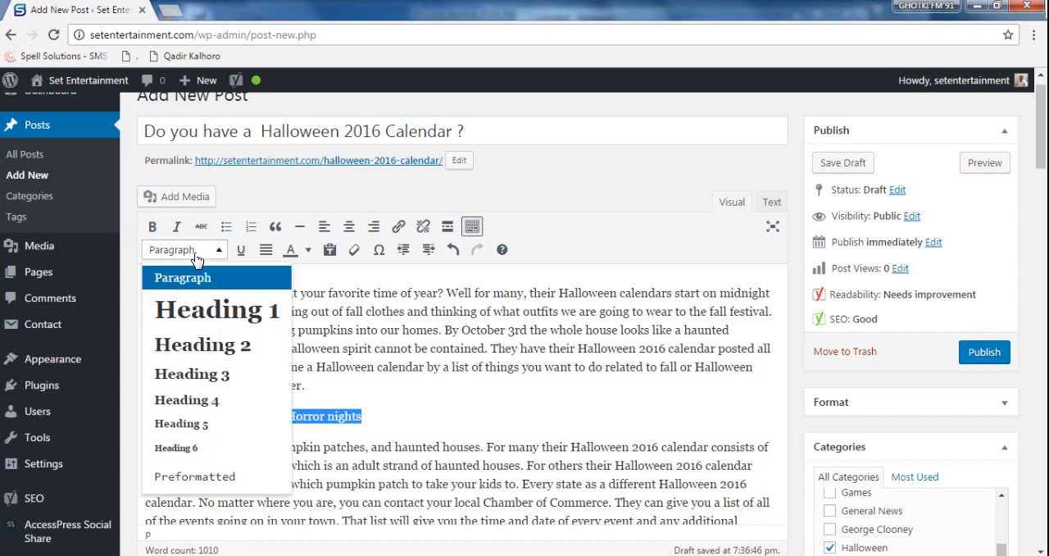
click(197, 310)
click(427, 352)
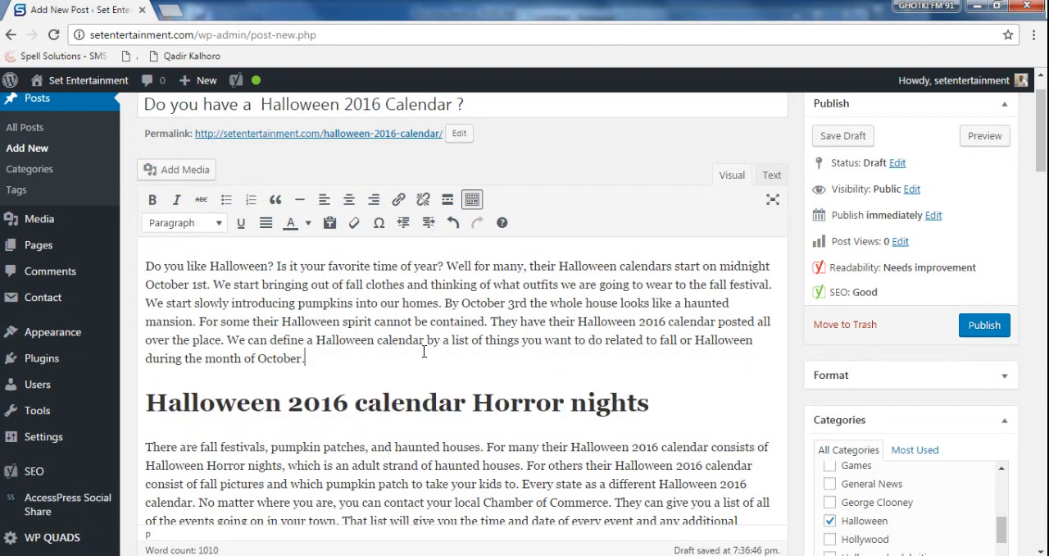
key(ctrl+z)
click(451, 385)
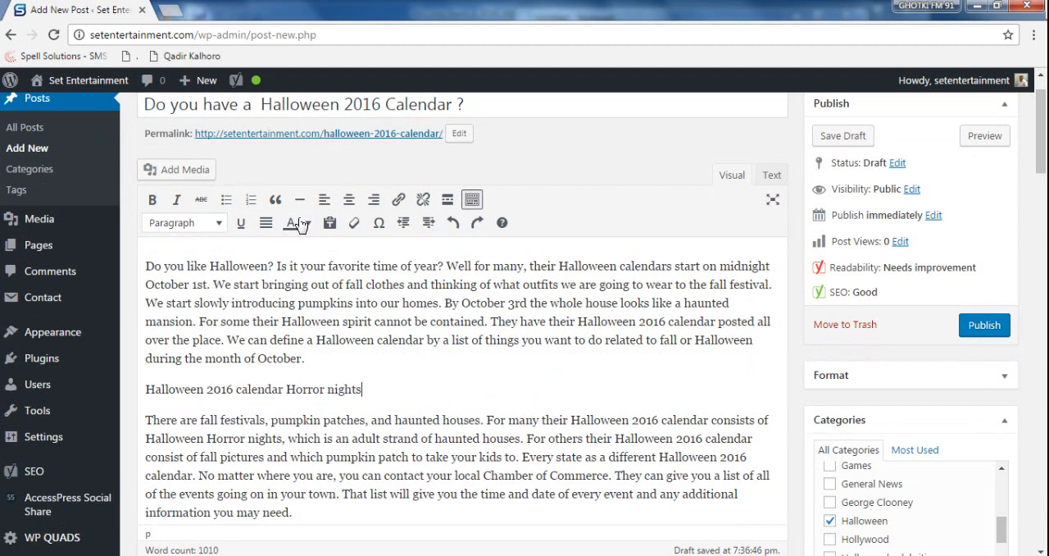
- Copy "Halloween 2016 calendar" from the Horror nights line and paste it as a separate line above the first paragraph
drag(283, 391, 146, 393)
key(ctrl+c)
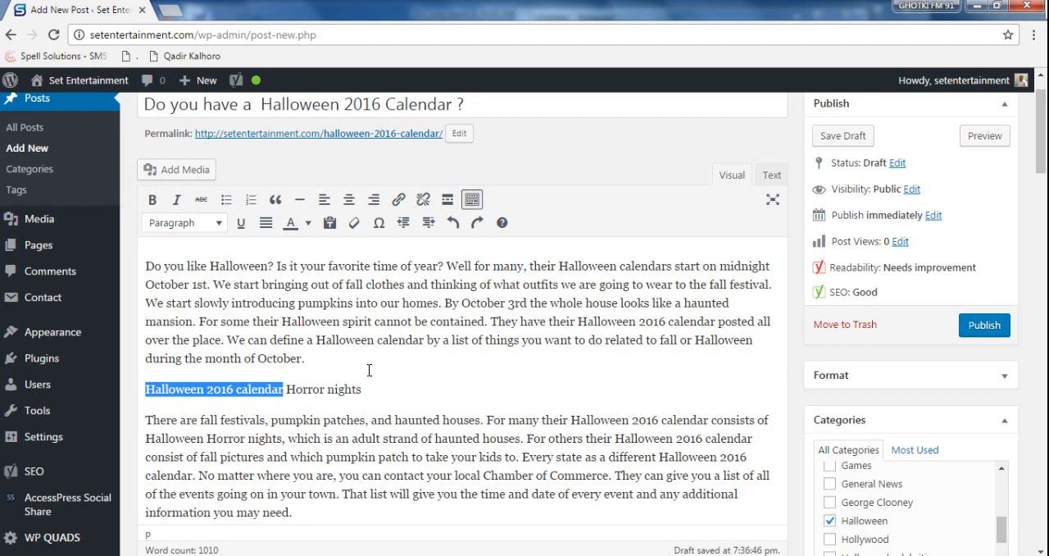
click(146, 266)
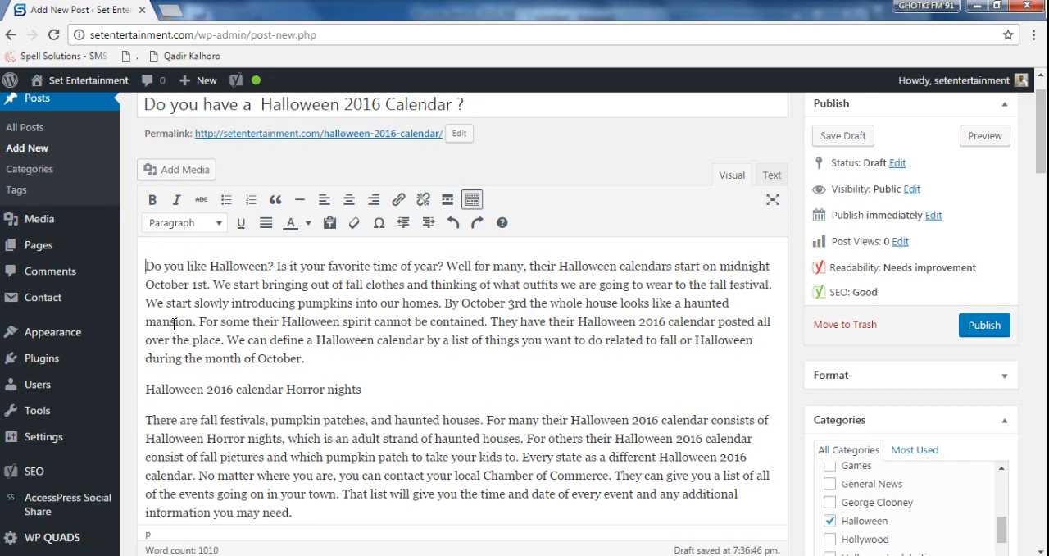
key(ctrl+v)
key(Return)
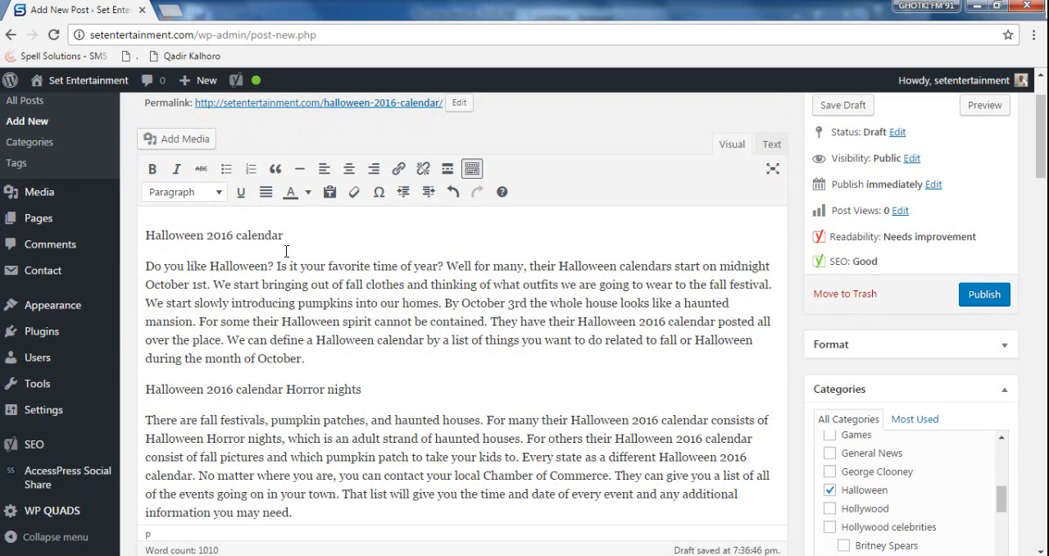
- Centre the opening line "Halloween 2016 calendar" and format it as Heading 1
drag(308, 231, 125, 216)
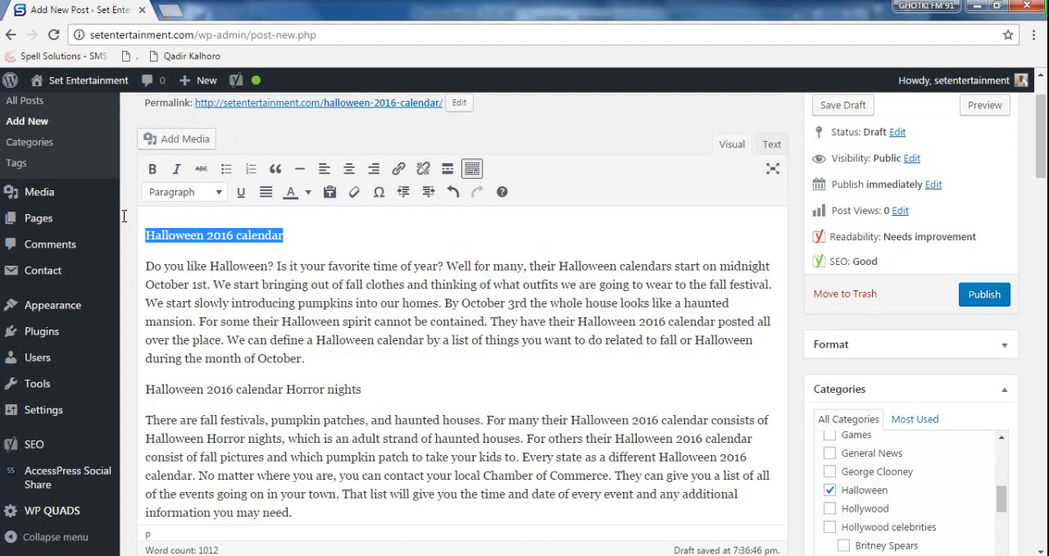
click(349, 168)
click(185, 193)
click(205, 250)
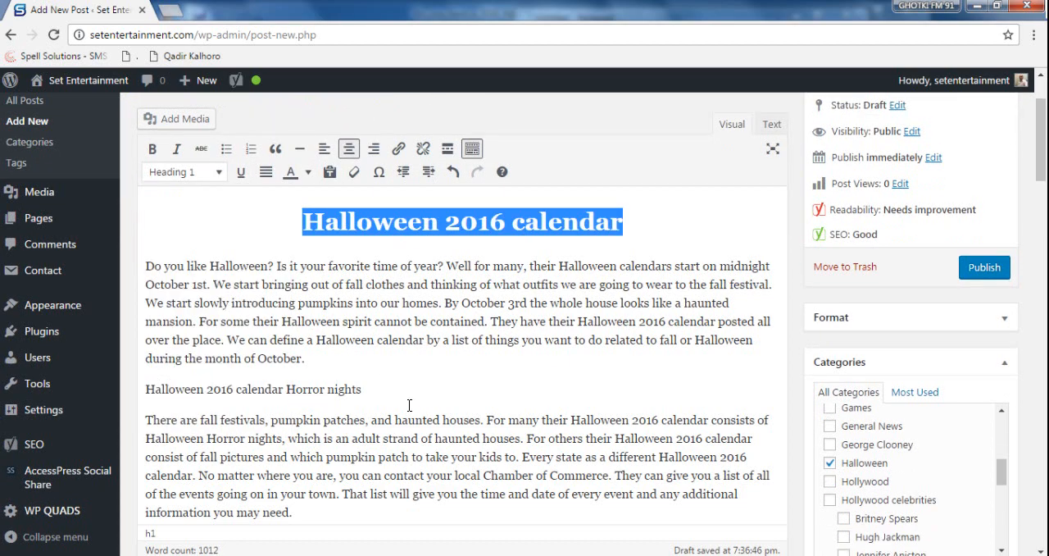
- Format the line "Halloween 2016 calendar Horror nights" as Heading 2
drag(385, 392, 127, 389)
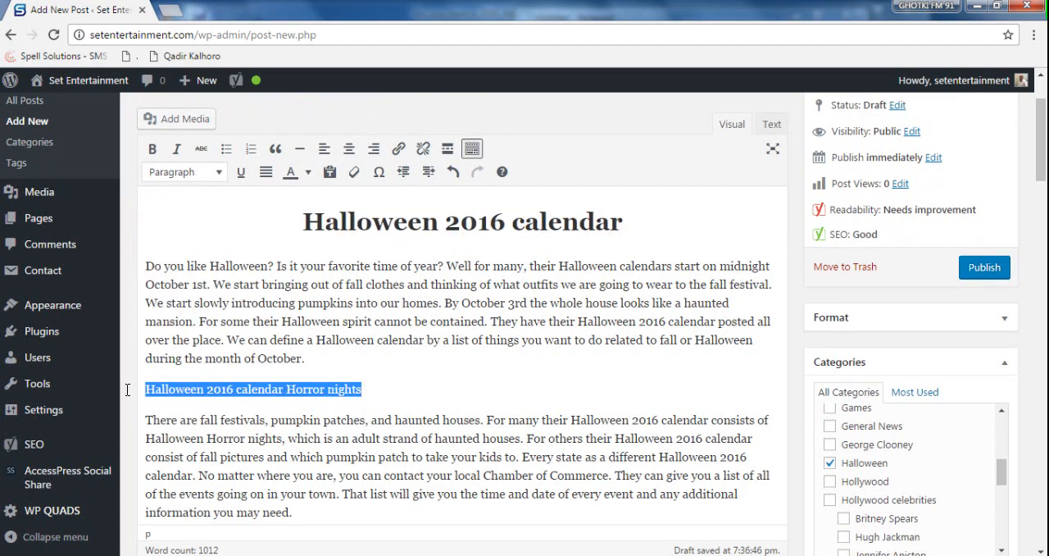
click(205, 172)
click(212, 267)
- Insert paragraph breaks before "We all know social media" and before the line "Halloween 2016 Calendar Versions"
scroll(468, 340, down, 2)
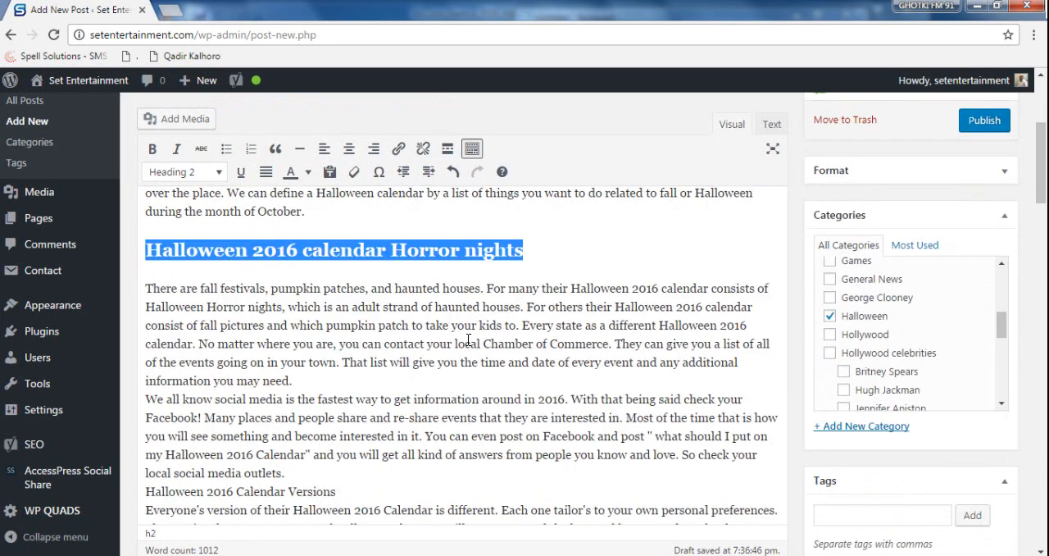
click(345, 358)
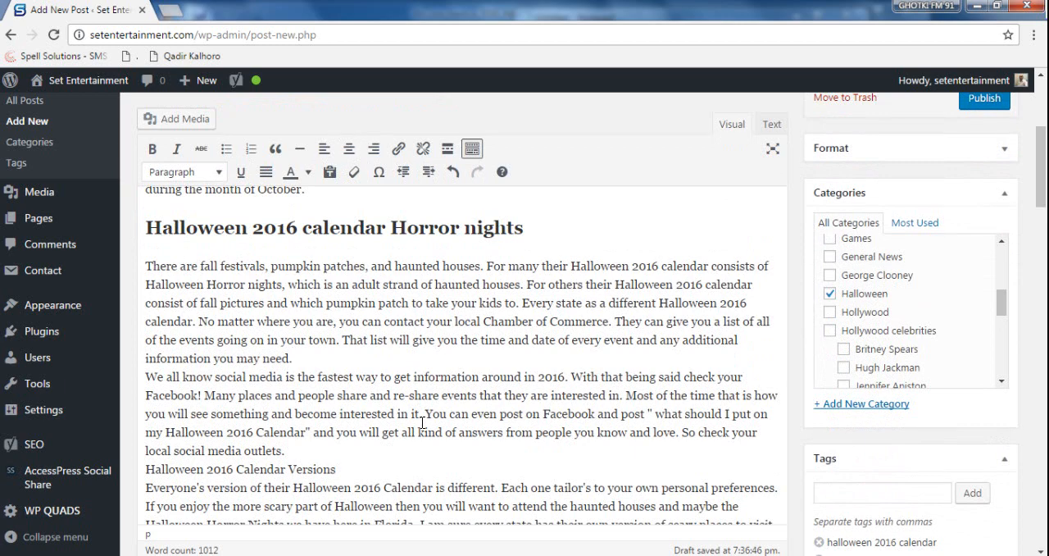
key(Return)
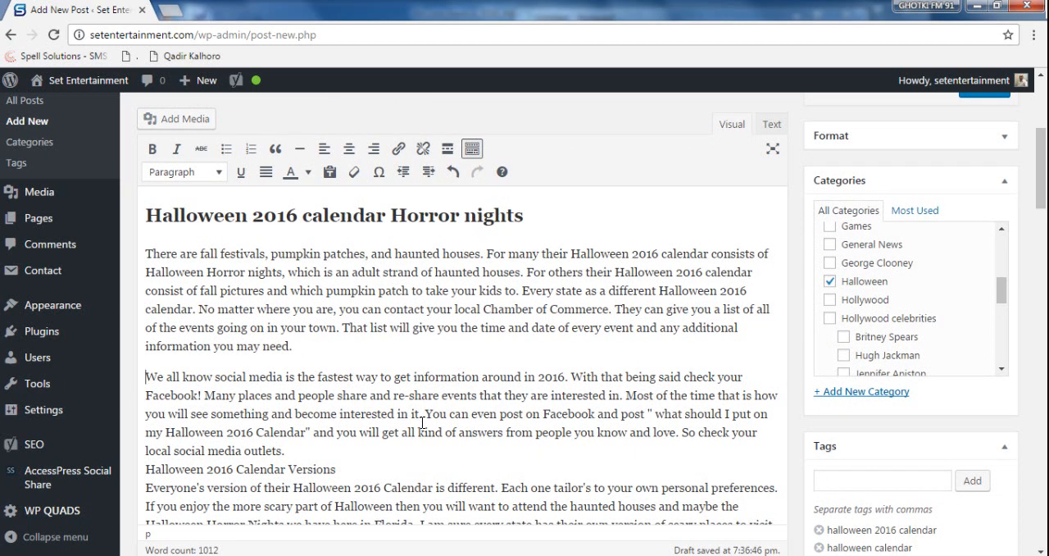
key(Down)
key(Down)
key(Down)
key(Down)
key(Return)
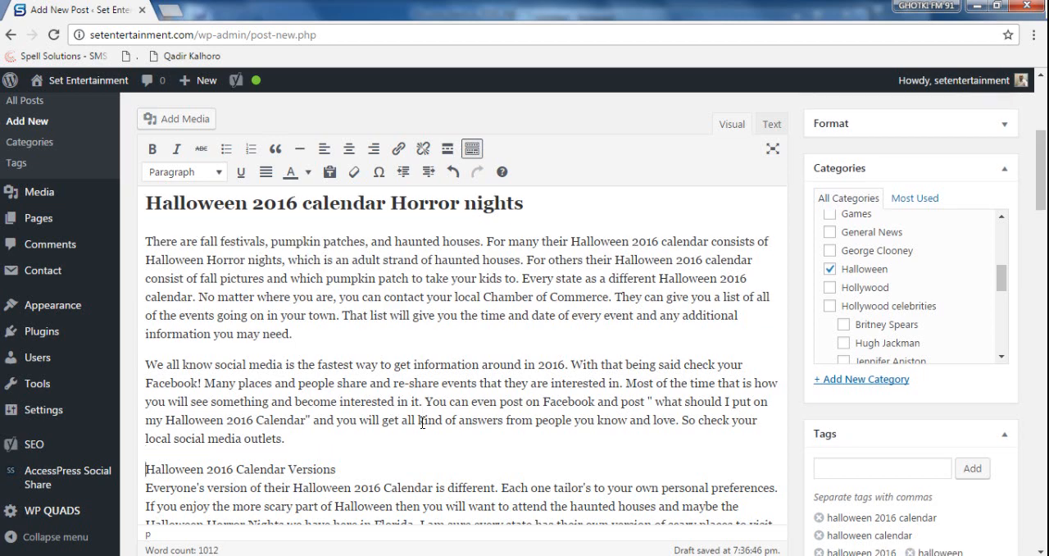
- Split "Halloween 2016 Calendar Versions" from the text below it and format it as Heading 2
key(End)
key(Return)
drag(345, 452, 91, 447)
click(172, 172)
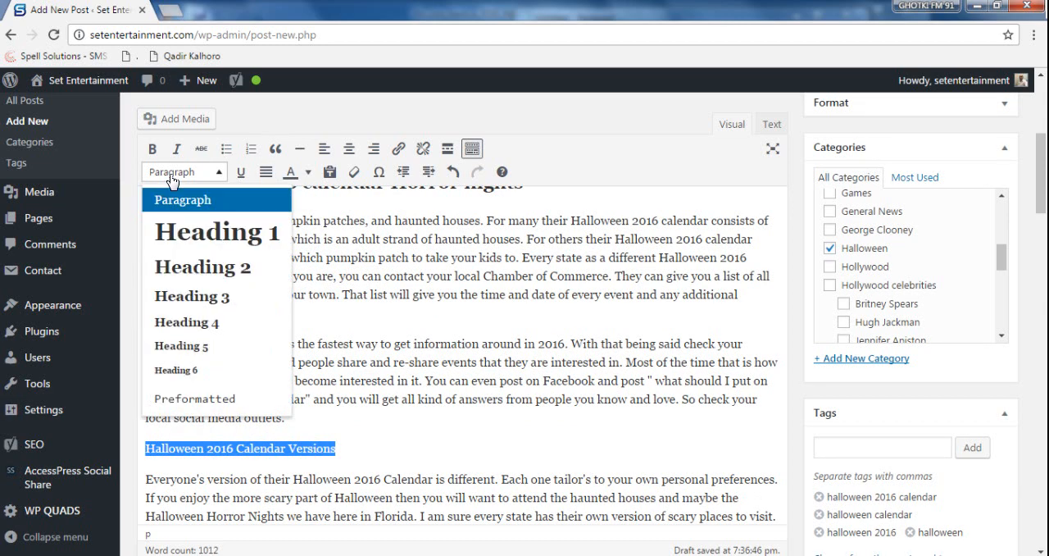
click(206, 273)
scroll(560, 376, down, 2)
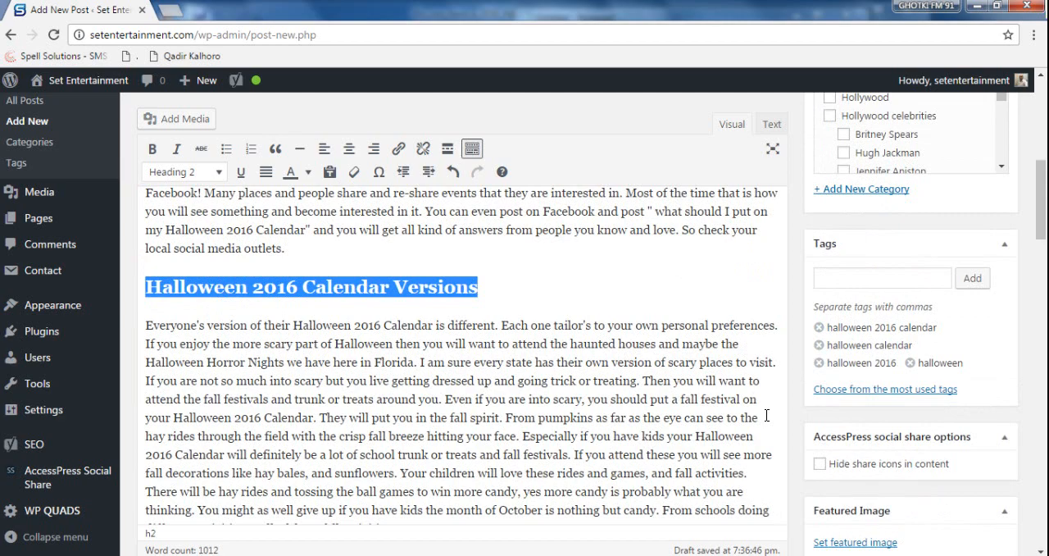
scroll(766, 416, down, 3)
scroll(751, 328, up, 1)
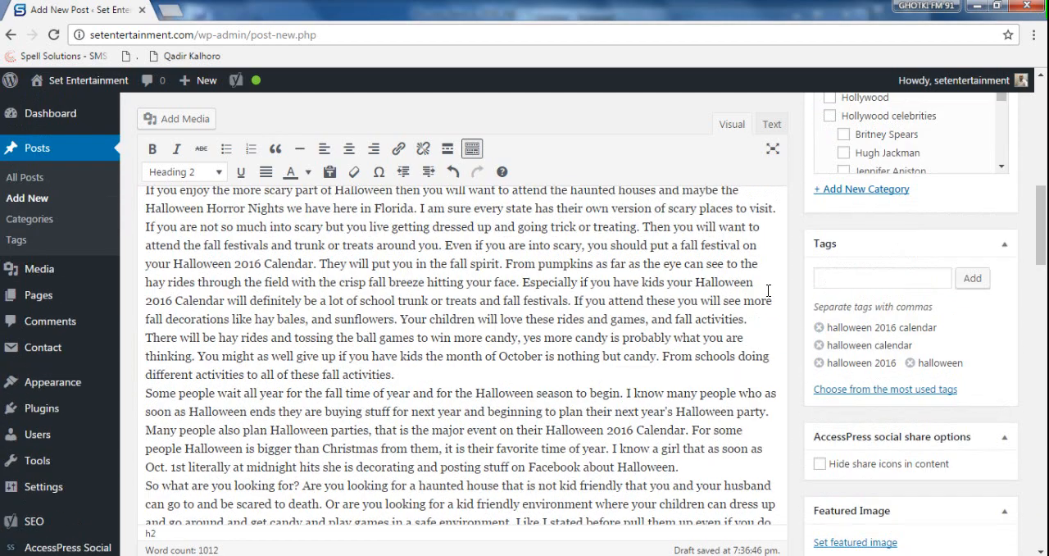
- Insert paragraph breaks before "There will be hay rides" and before "Some people wait all year" in the body text
click(752, 322)
key(Delete)
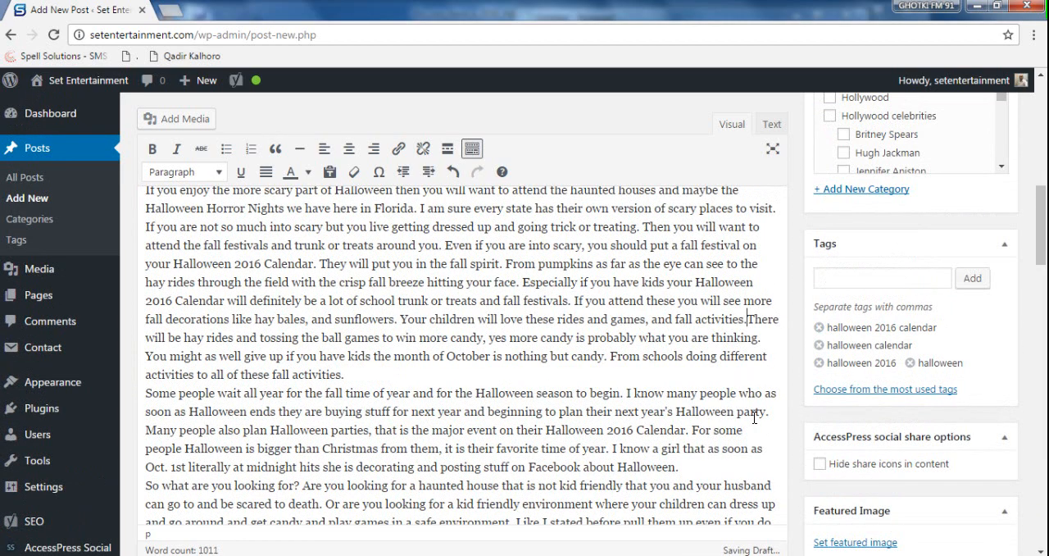
key(Return)
key(Down)
key(Down)
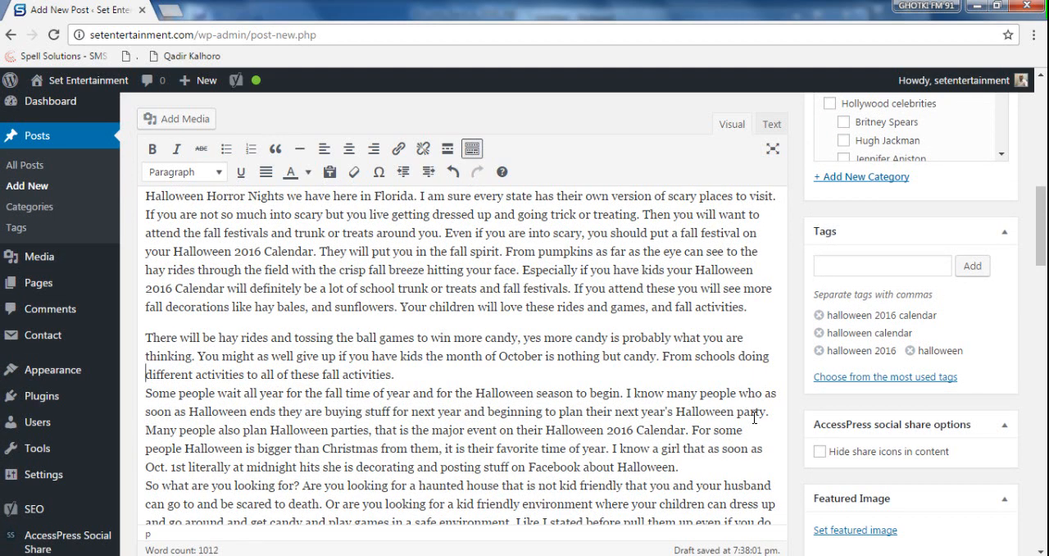
key(End)
key(Return)
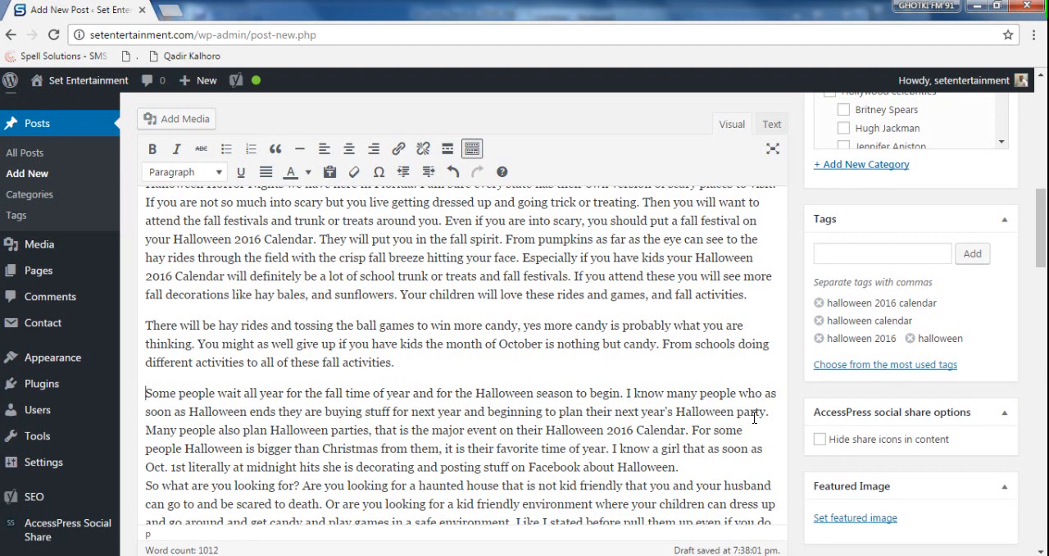
- Insert paragraph breaks before "So what are you looking for?" and before "Many people also plan Halloween parties"
click(718, 468)
key(Return)
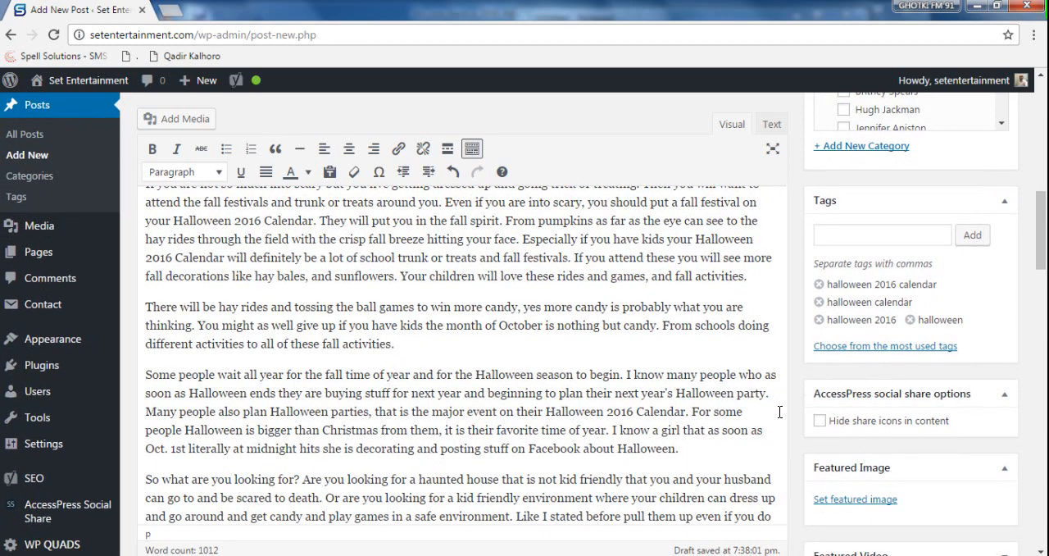
click(780, 405)
click(777, 401)
key(Delete)
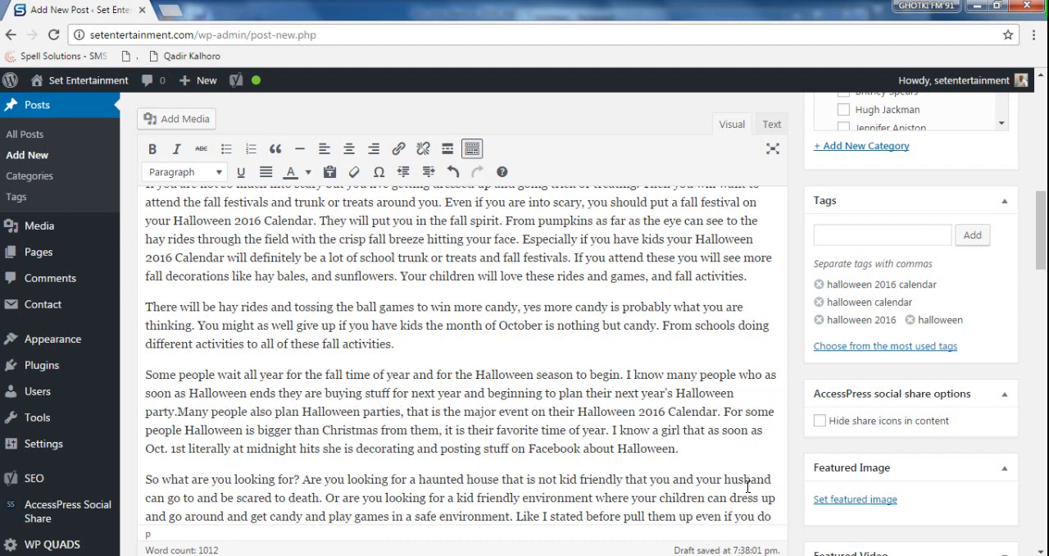
key(Return)
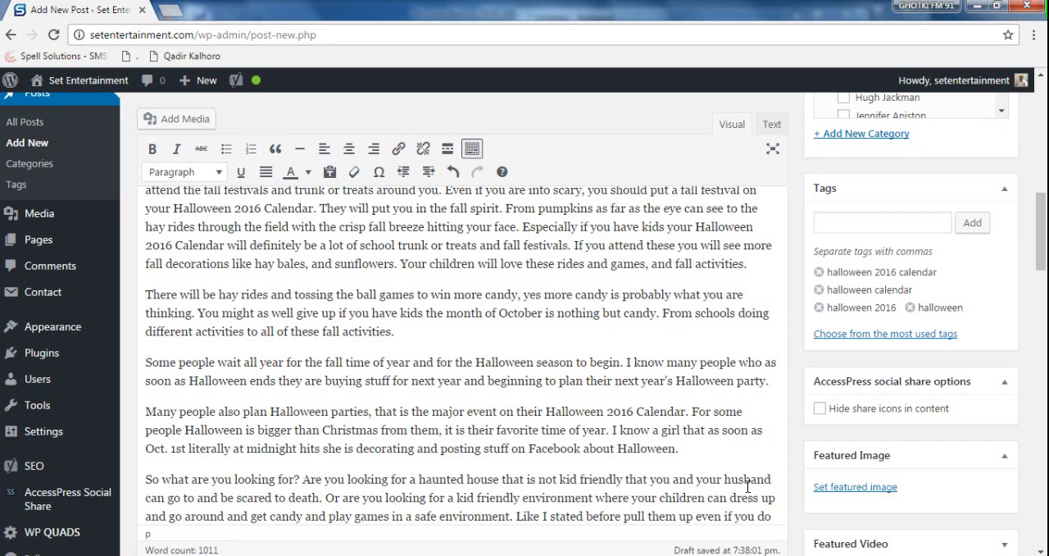
- Start a new paragraph at "In conclusion if you do not have a Halloween calendar" near the end of the article
scroll(720, 439, down, 3)
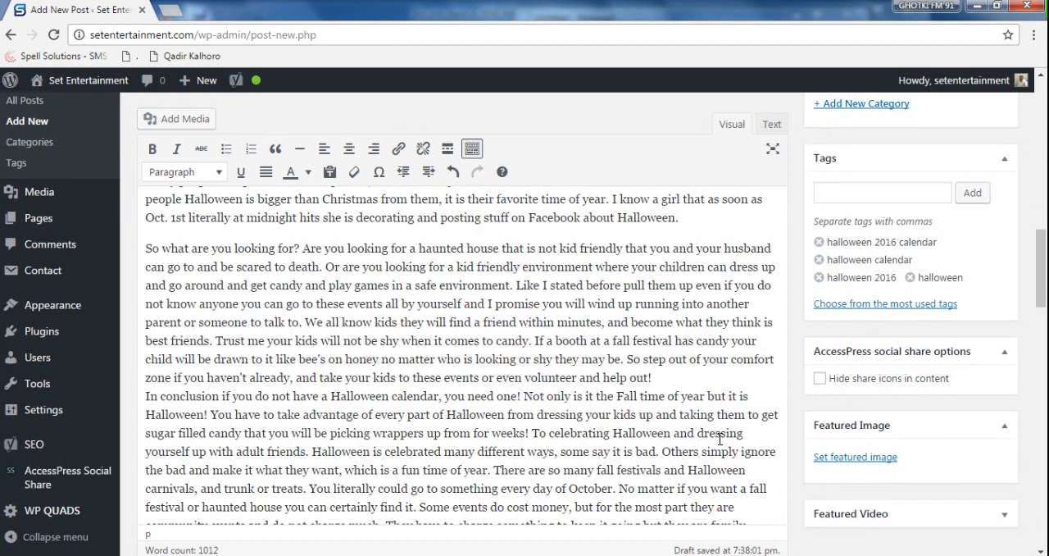
click(680, 376)
key(Right)
key(Return)
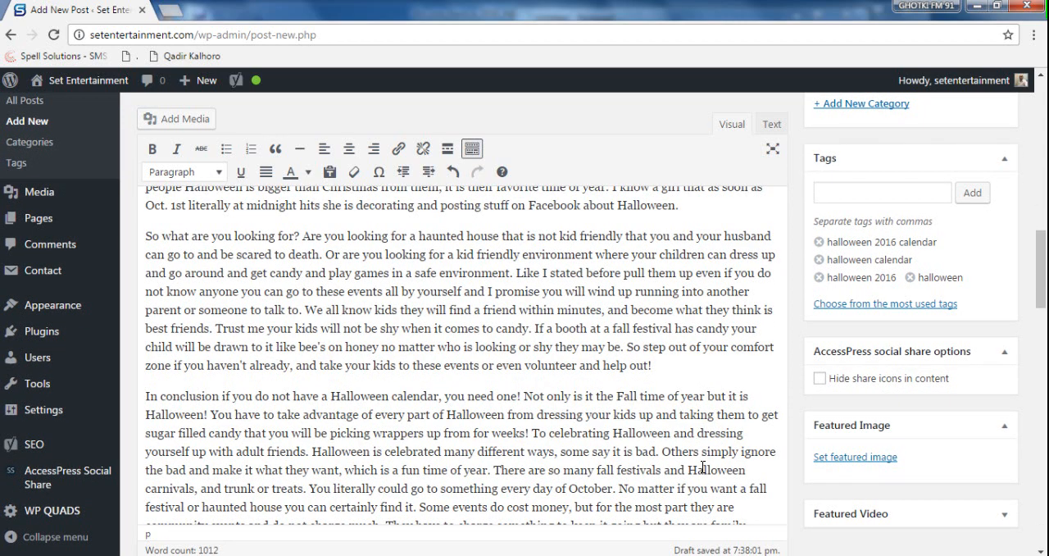
scroll(664, 414, down, 2)
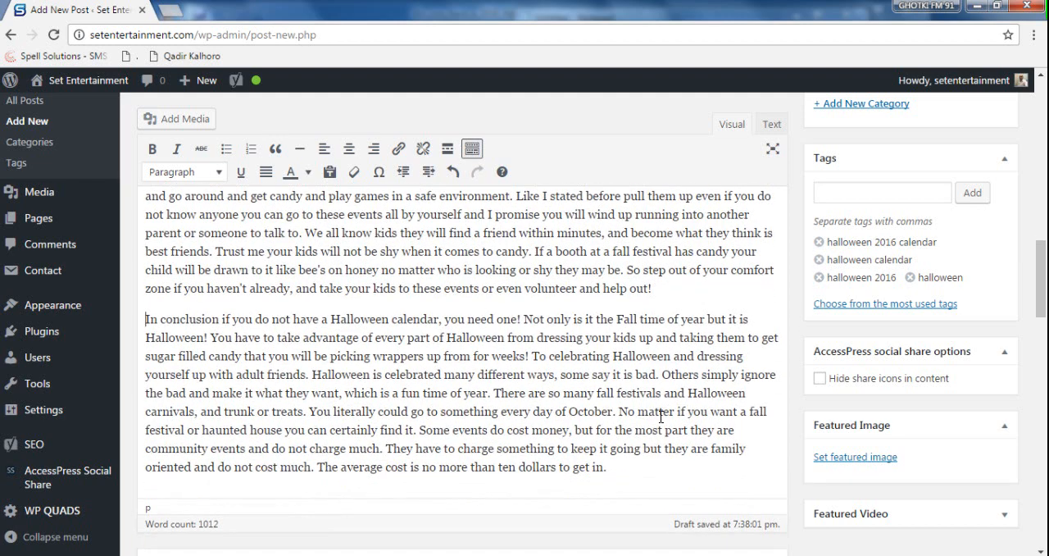
click(668, 473)
- Review the Yoast SEO snippet preview and focus keyword analysis below the article, and return to the post title
scroll(550, 322, down, 3)
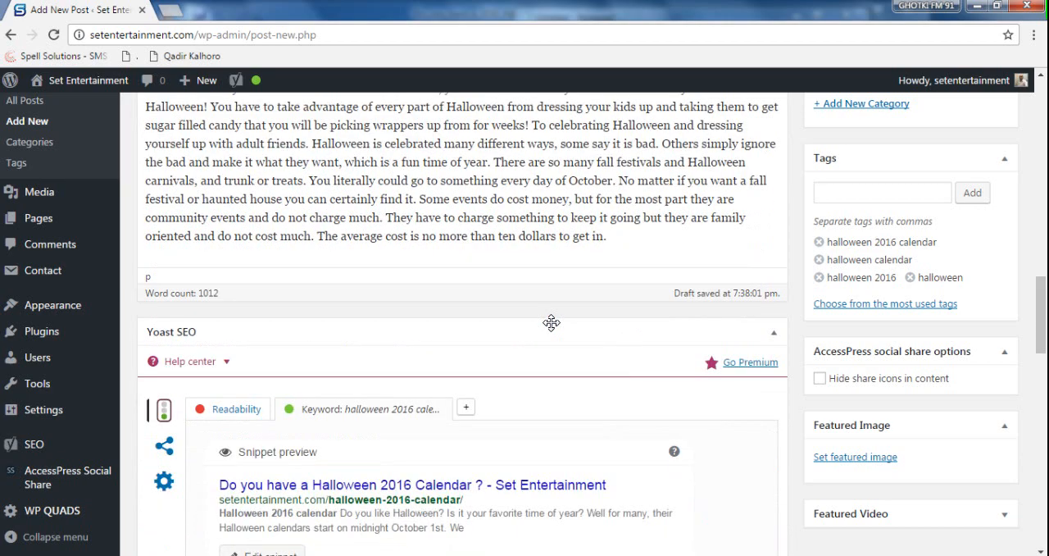
scroll(551, 322, down, 5)
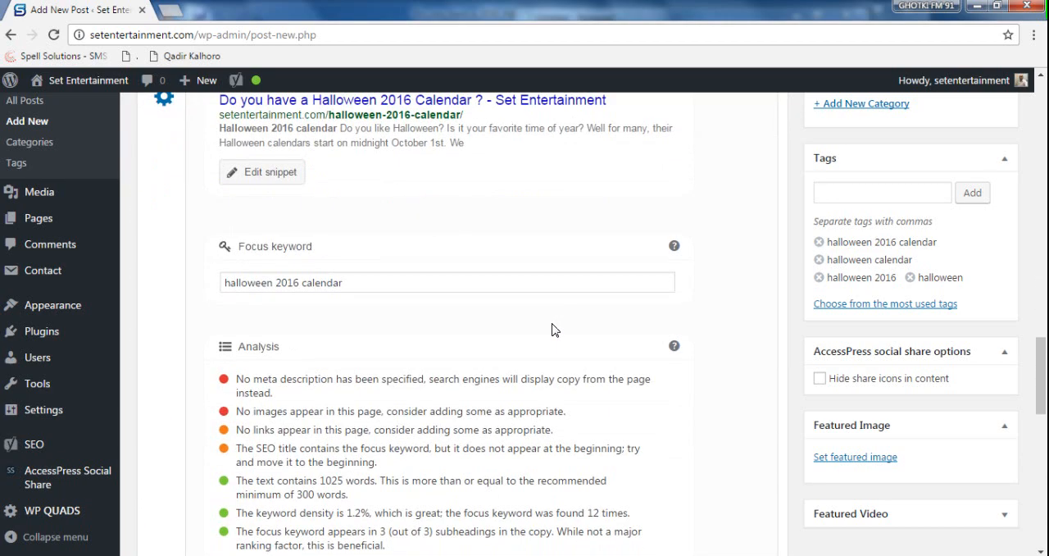
scroll(552, 328, up, 8)
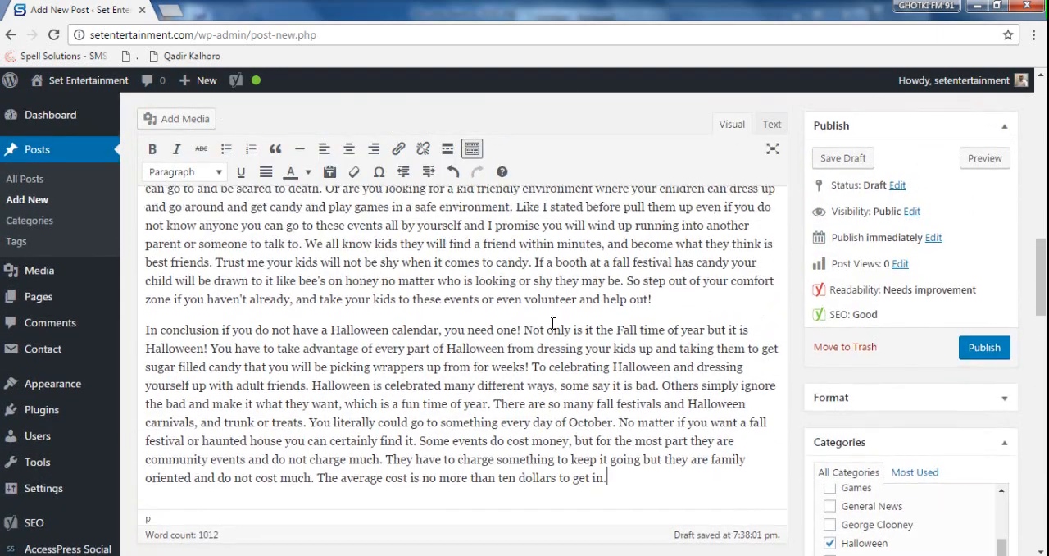
scroll(553, 323, up, 1)
drag(1042, 257, 1032, 93)
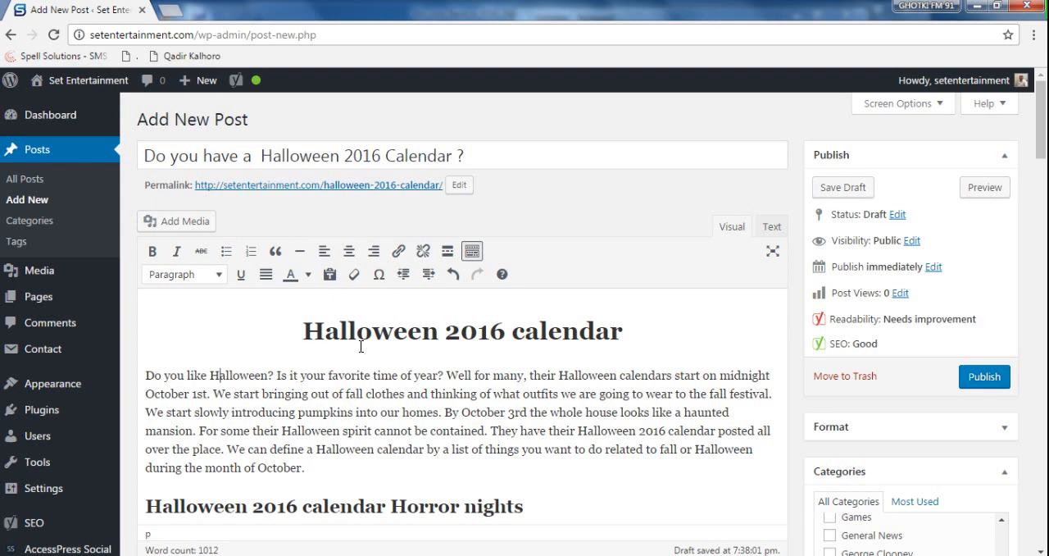
- Examine the keyword phrase "Halloween 2016 Calendar" in the post title and compare it with the permalink
drag(261, 156, 453, 150)
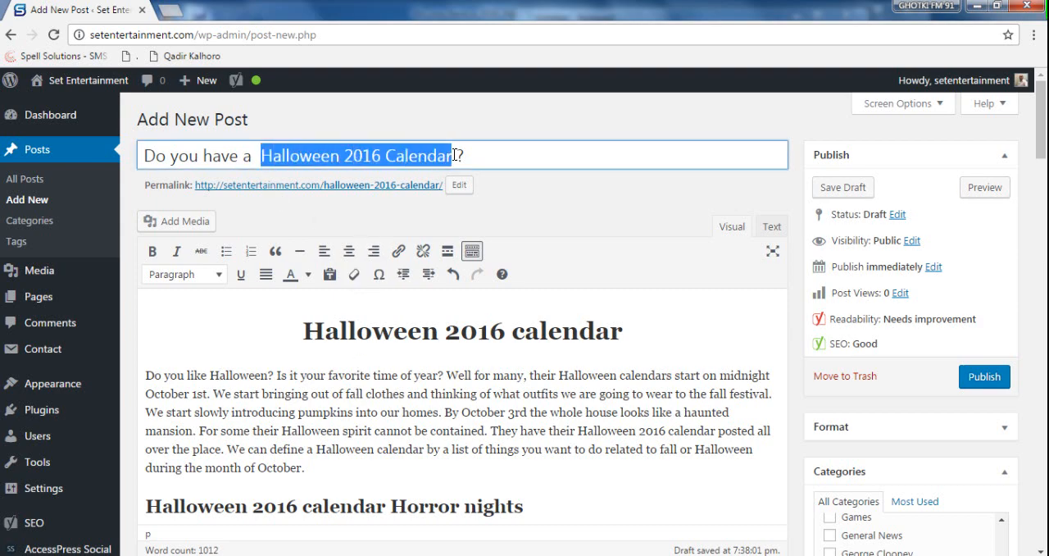
click(455, 155)
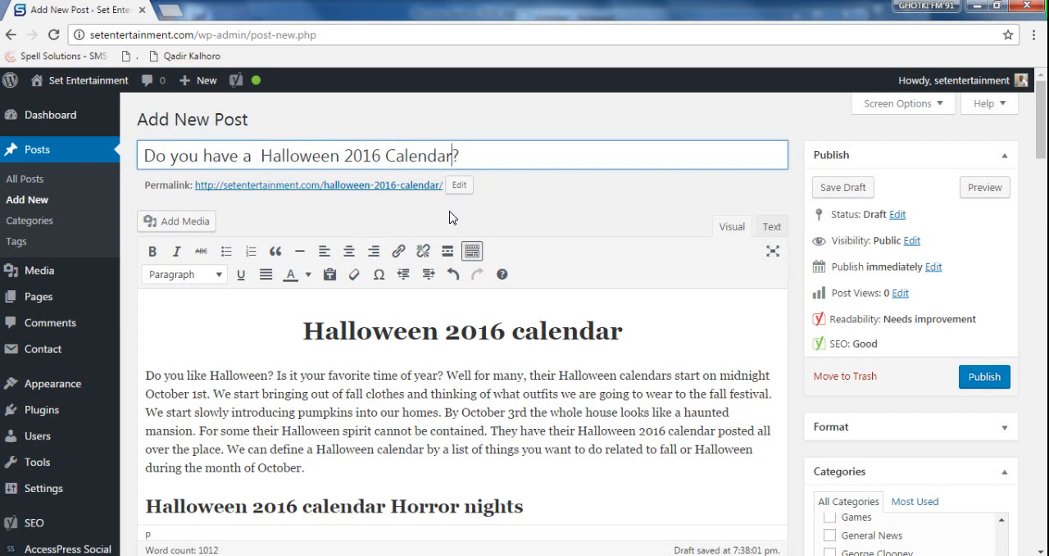
drag(467, 155, 143, 155)
click(496, 156)
drag(513, 154, 343, 155)
click(273, 154)
mouse_move(263, 155)
mouse_down()
mouse_move(459, 155)
mouse_move(265, 153)
mouse_up()
click(430, 156)
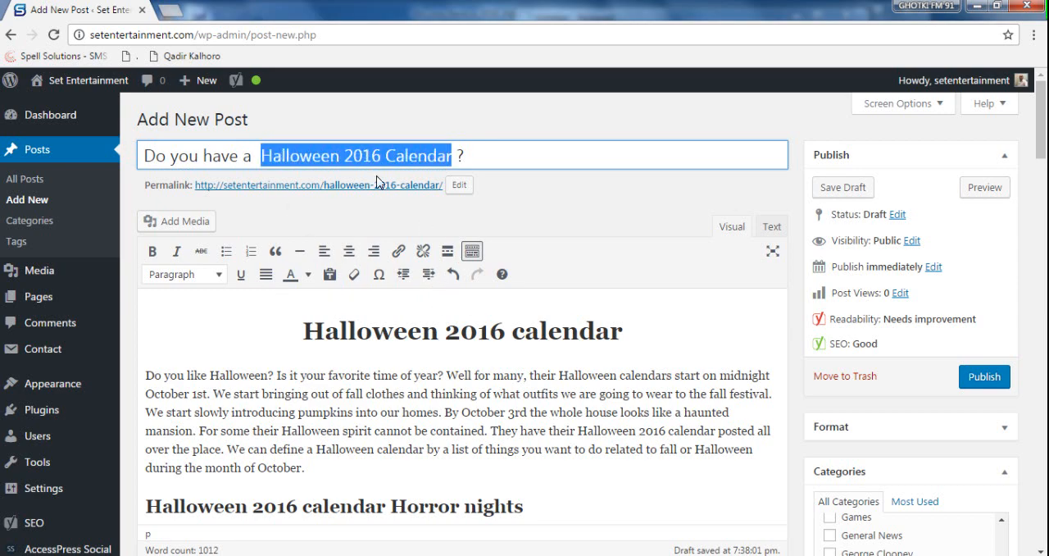
click(341, 157)
drag(469, 156, 144, 161)
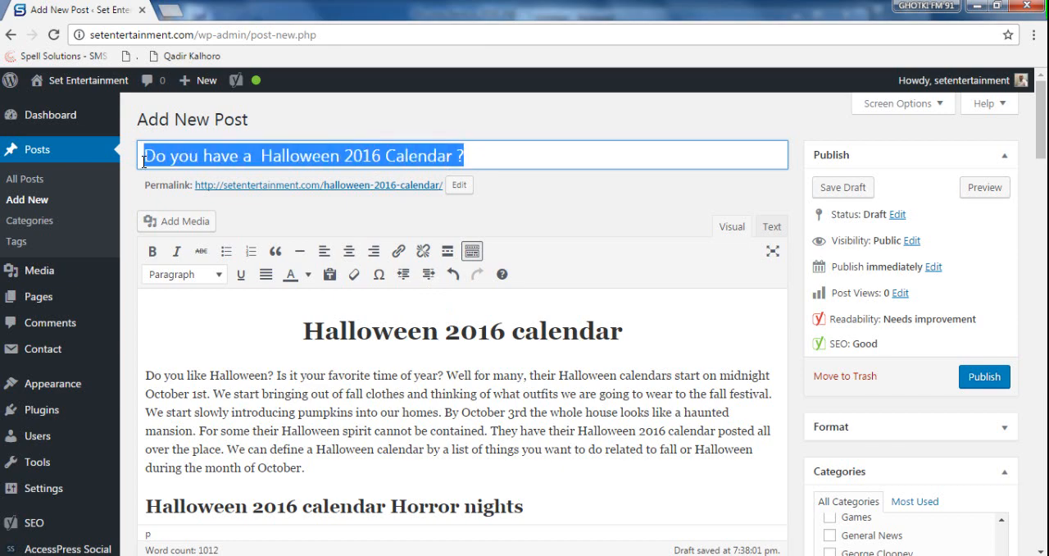
click(286, 156)
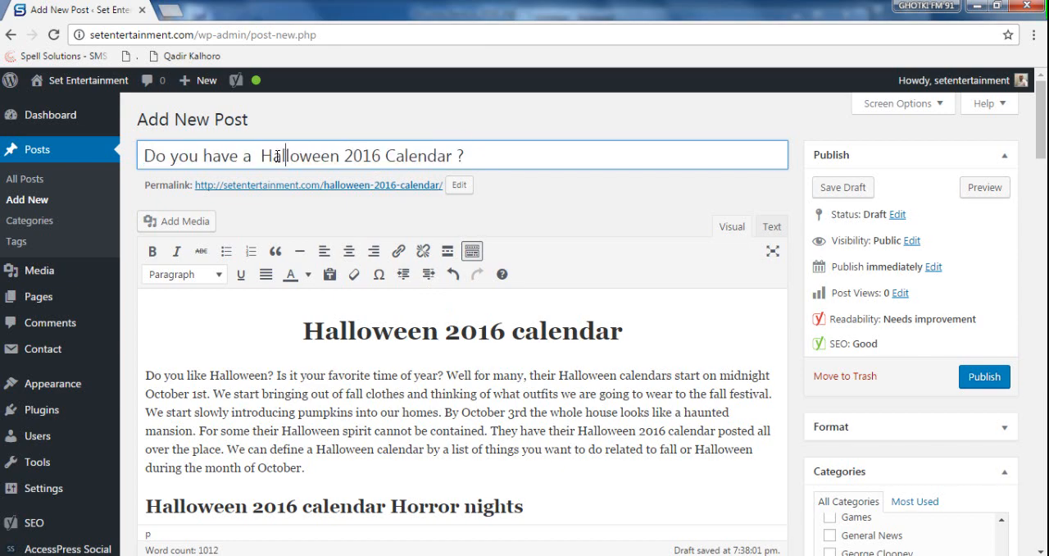
key(Left)
key(Left)
key(Left)
drag(261, 155, 452, 160)
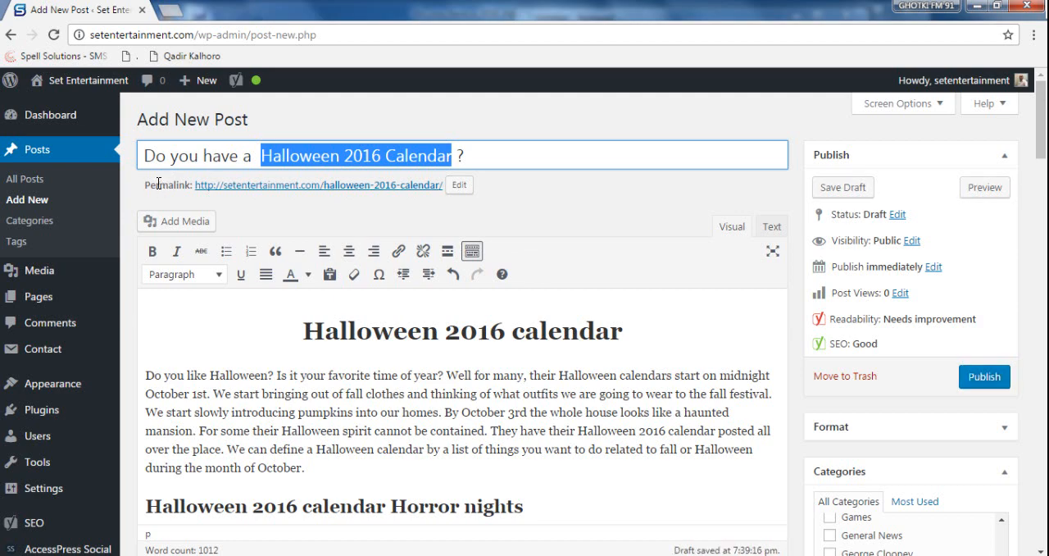
drag(153, 184, 188, 184)
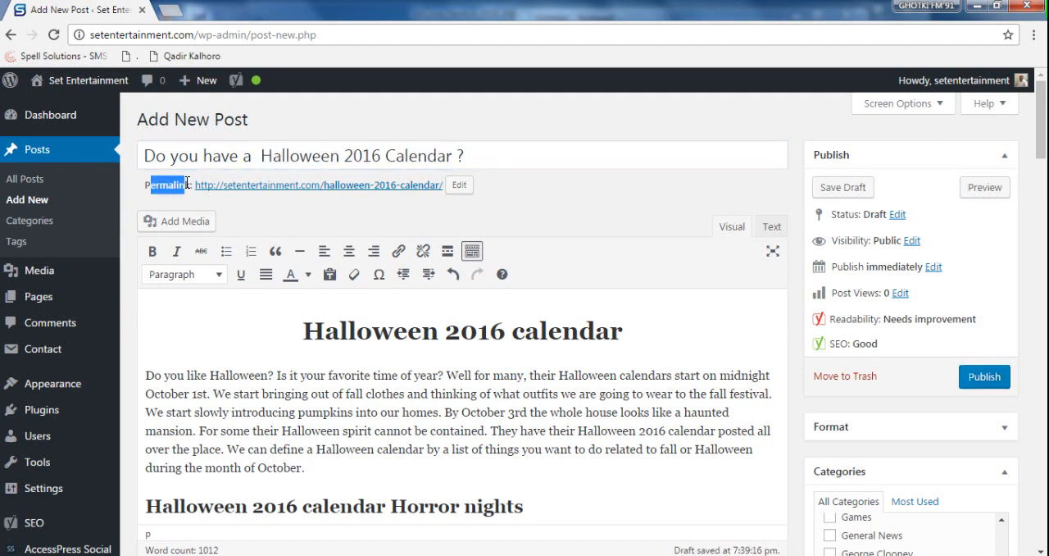
- Replace the permalink slug with the phrase "Halloween 2016 Calendar" copied from the post title and confirm it
click(459, 185)
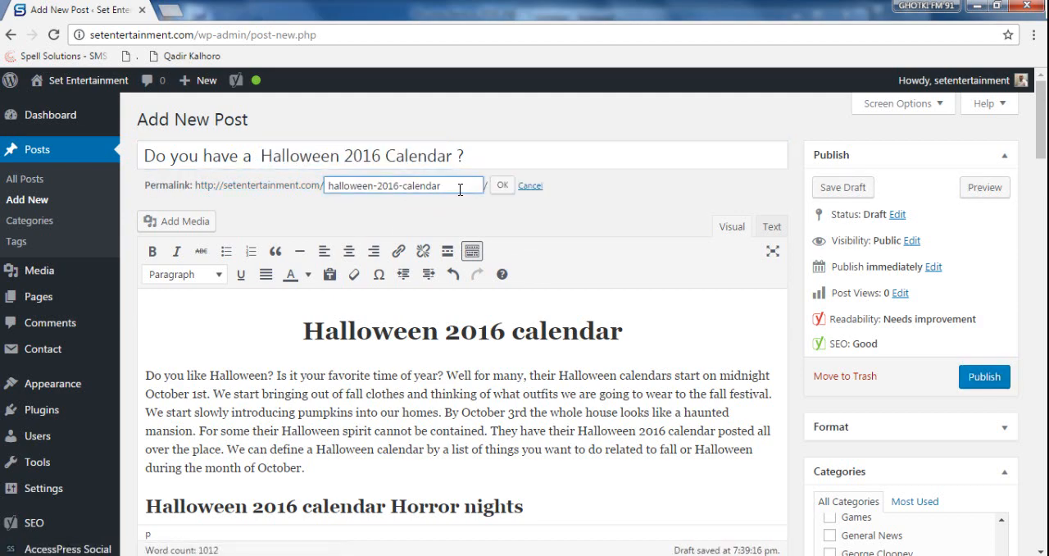
drag(460, 189, 315, 184)
click(645, 148)
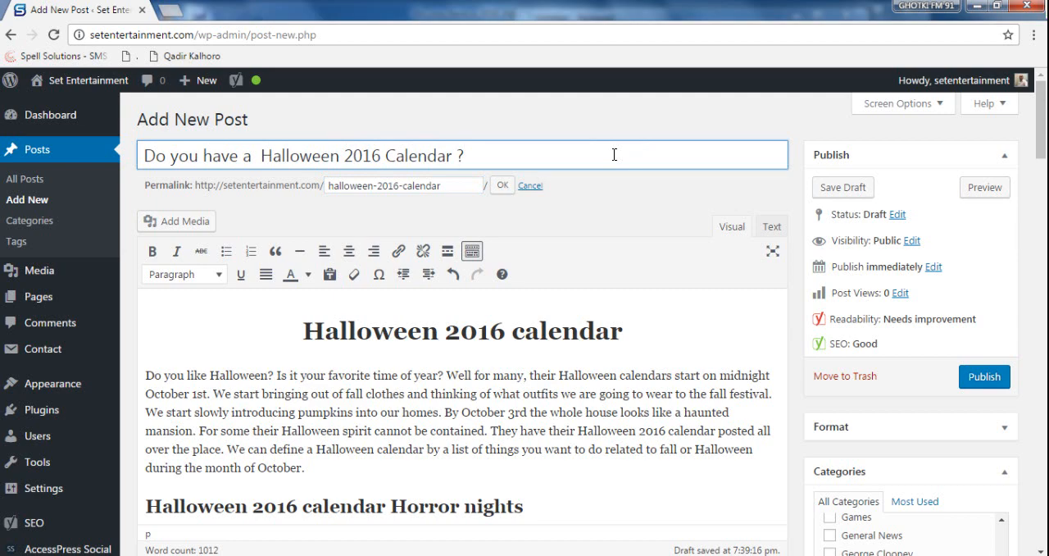
click(457, 183)
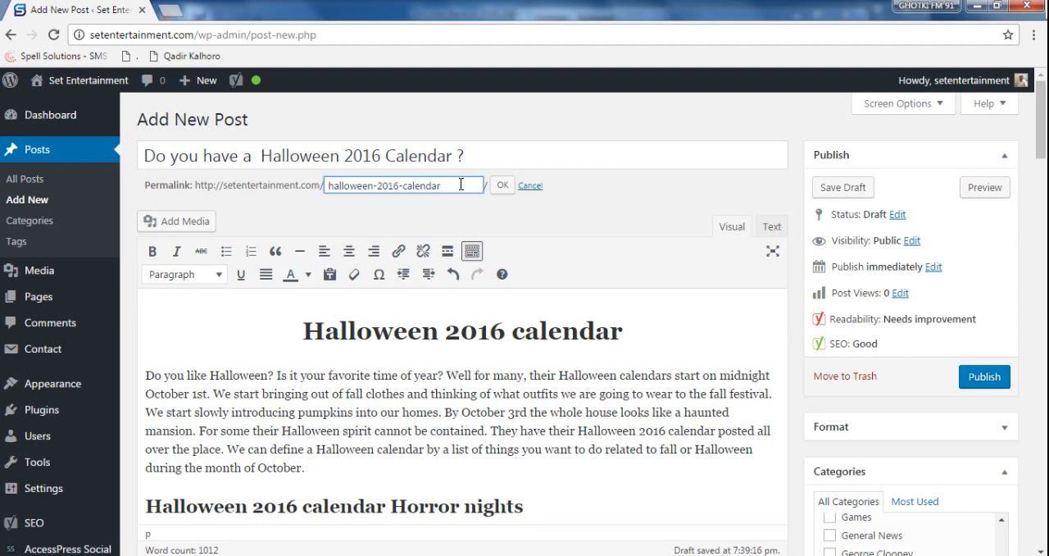
drag(450, 182, 292, 170)
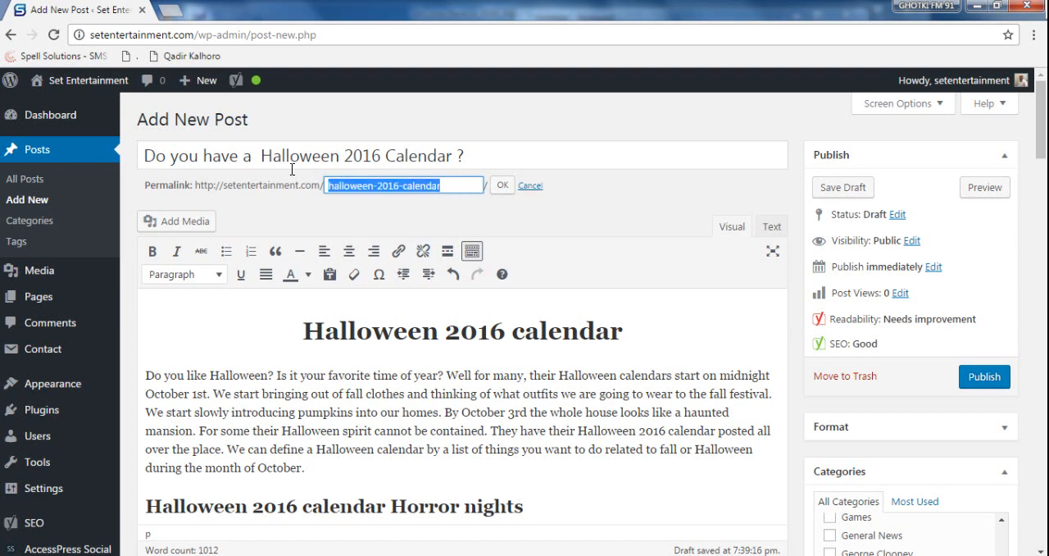
click(390, 187)
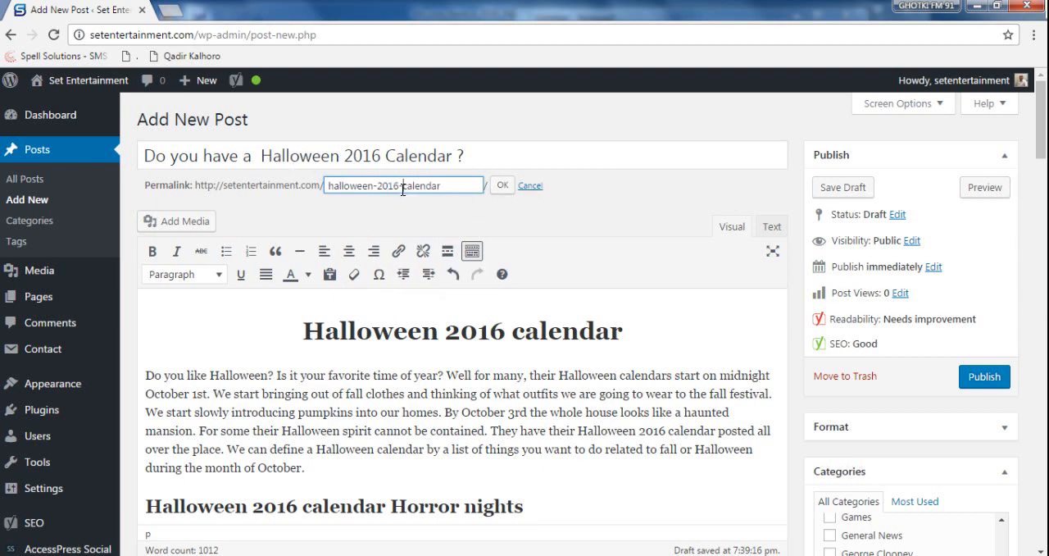
click(505, 156)
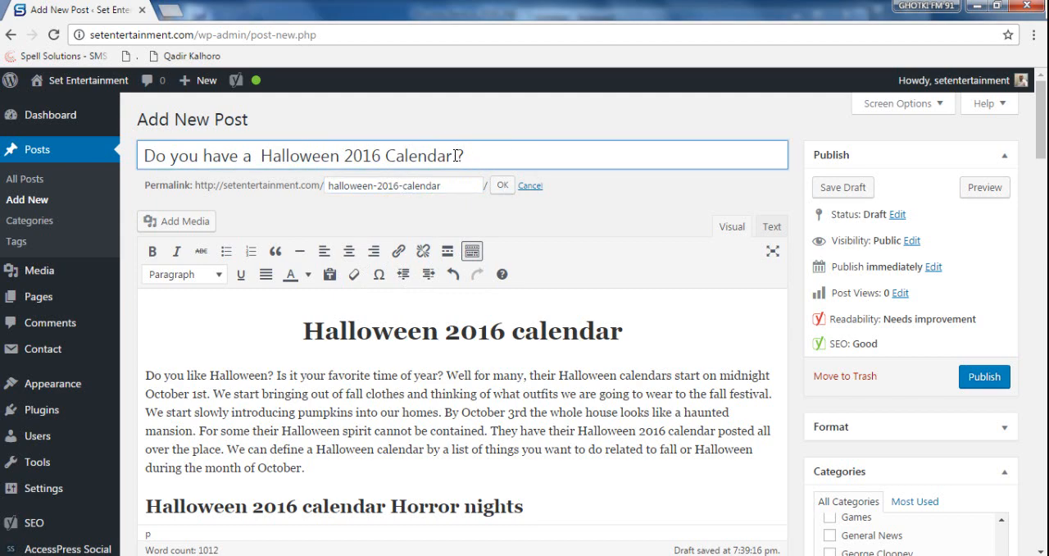
drag(453, 155, 262, 154)
key(ctrl+c)
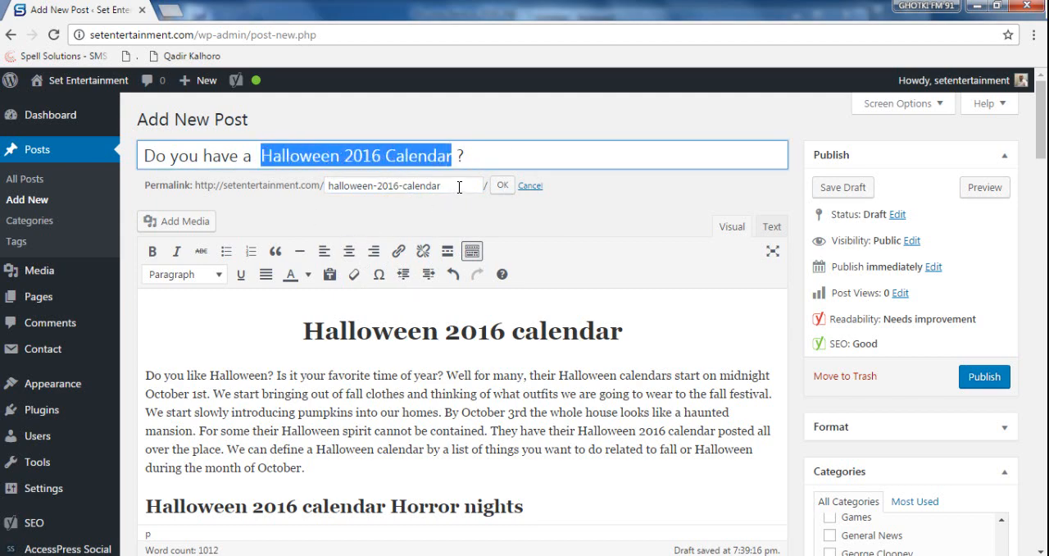
drag(457, 185, 280, 196)
key(ctrl+v)
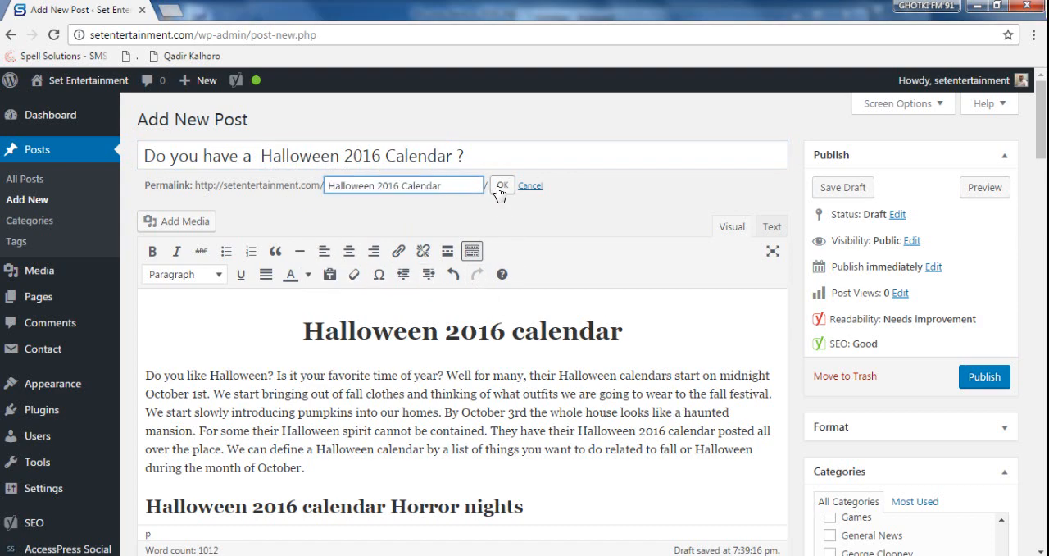
click(501, 187)
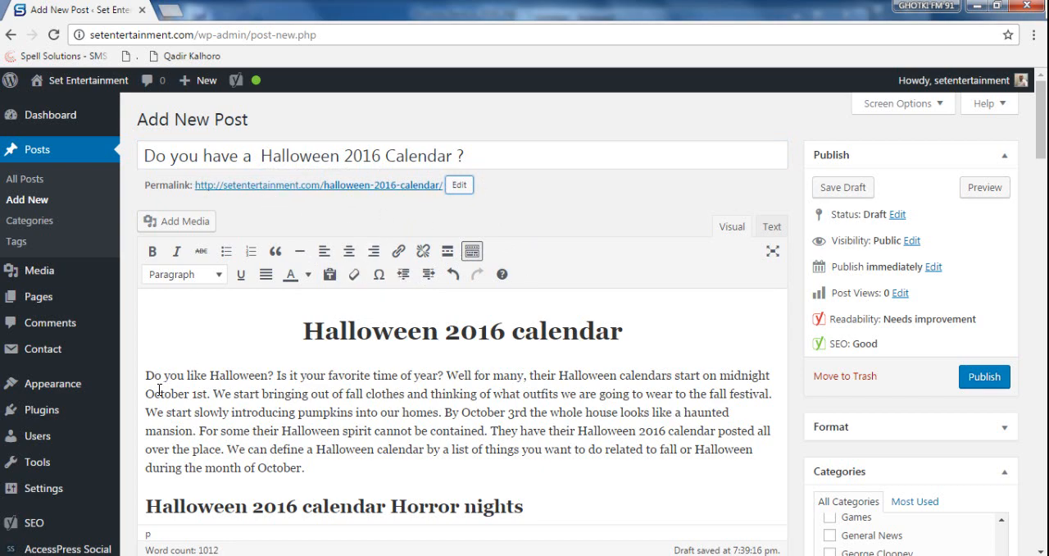
- Open the site's Permalinks settings in a new browser tab
right_click(45, 488)
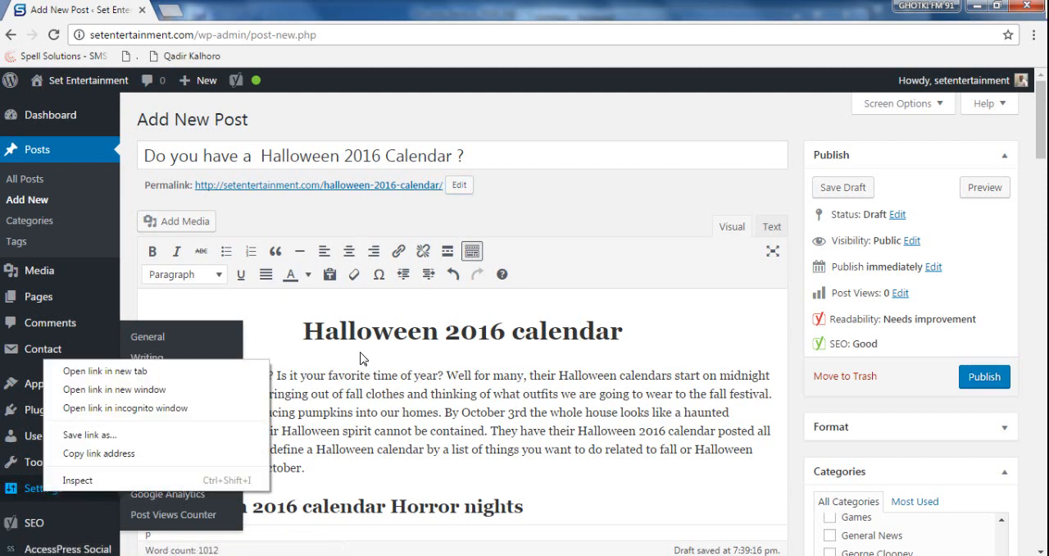
click(444, 330)
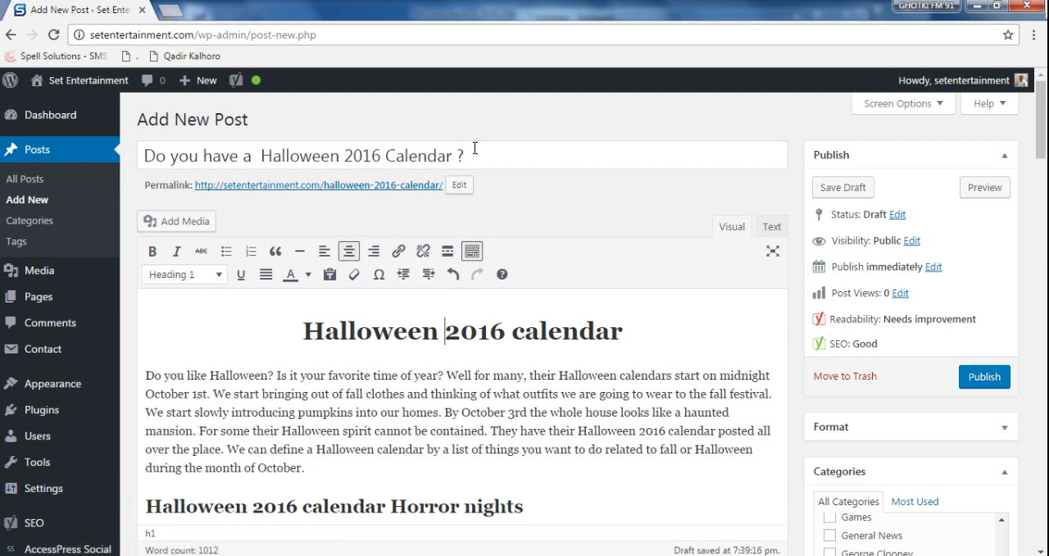
drag(474, 148, 145, 151)
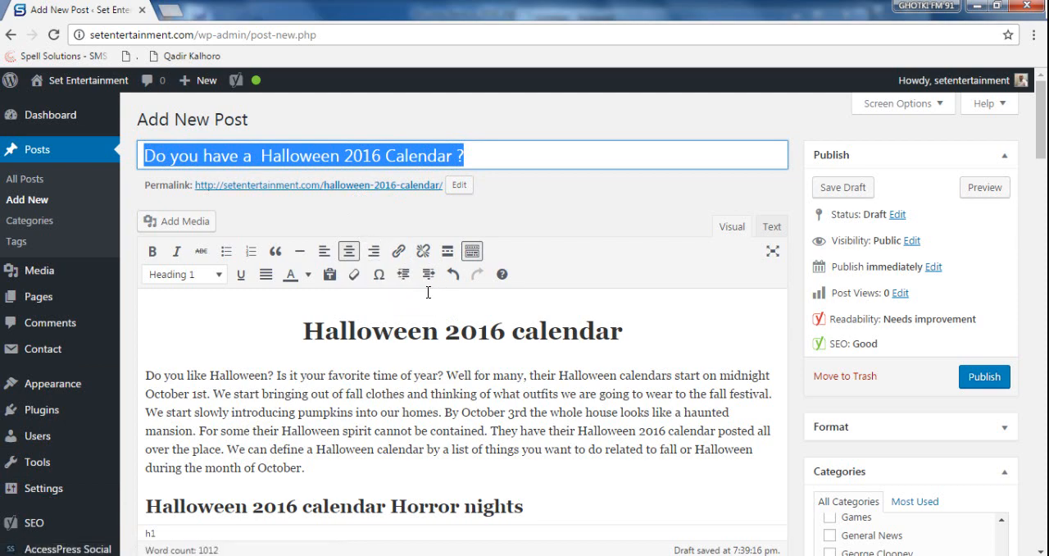
click(279, 375)
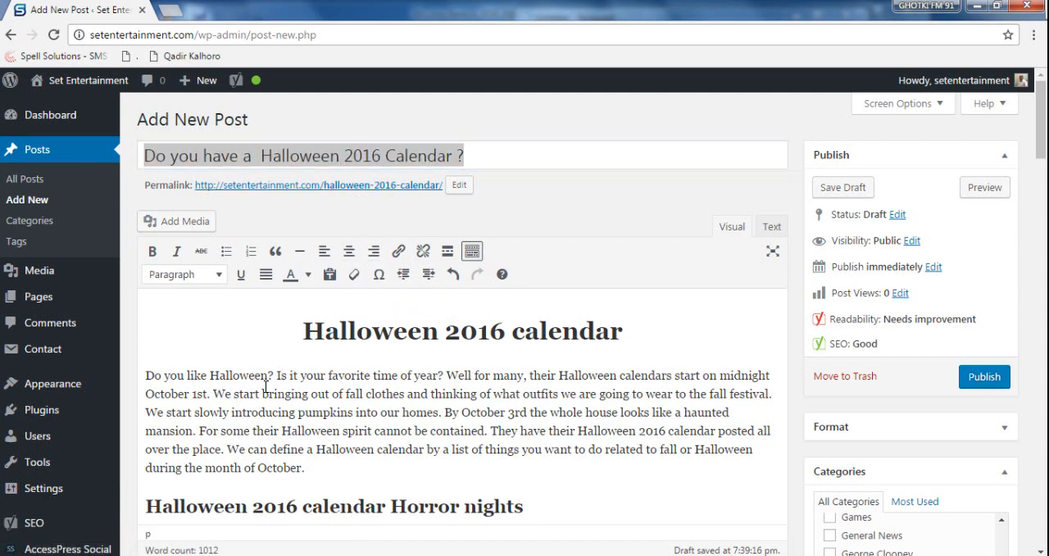
mouse_move(54, 493)
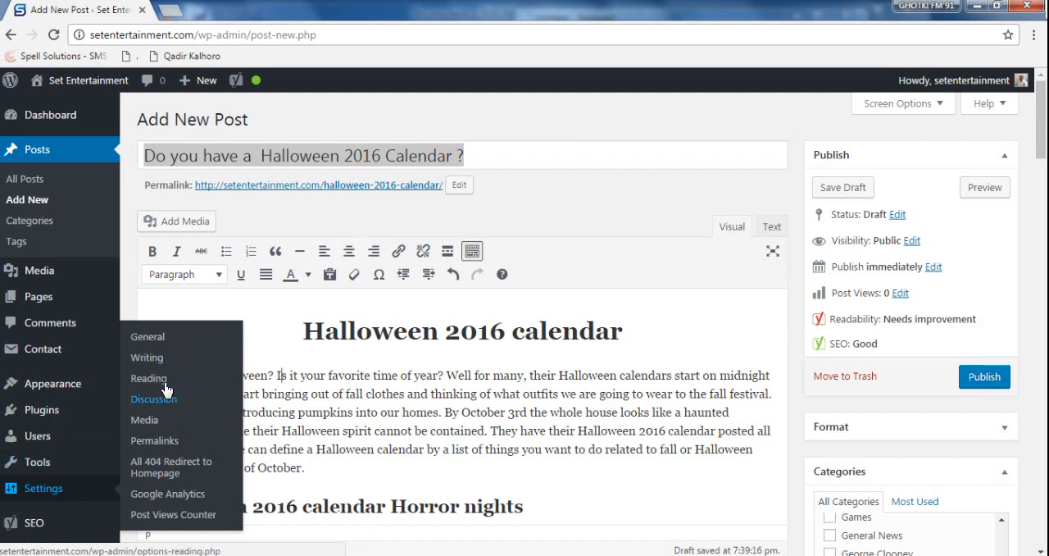
middle_click(152, 441)
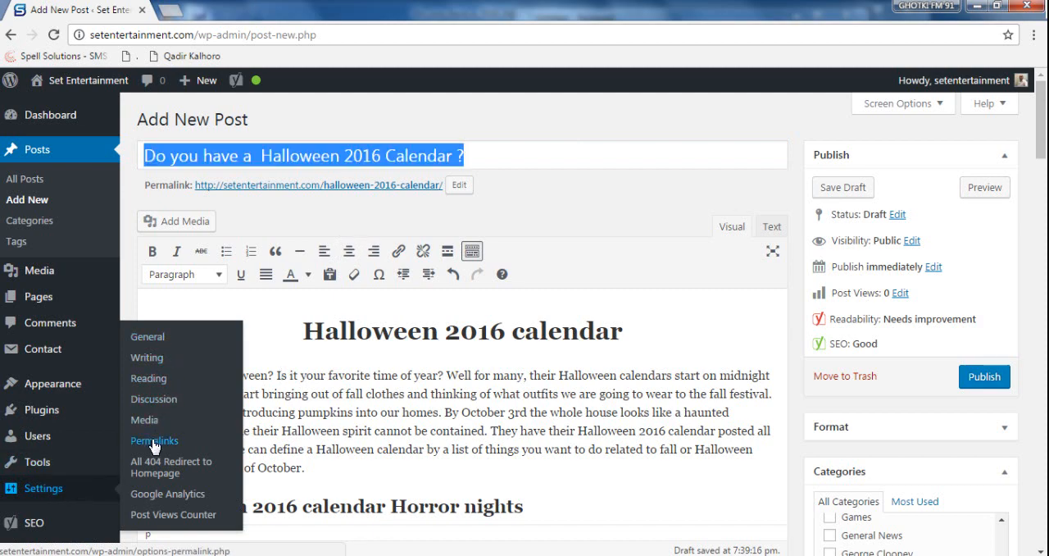
- Examine the Post name permalink structure and its sample URL in the Permalink Settings, and return to the post editor
click(220, 10)
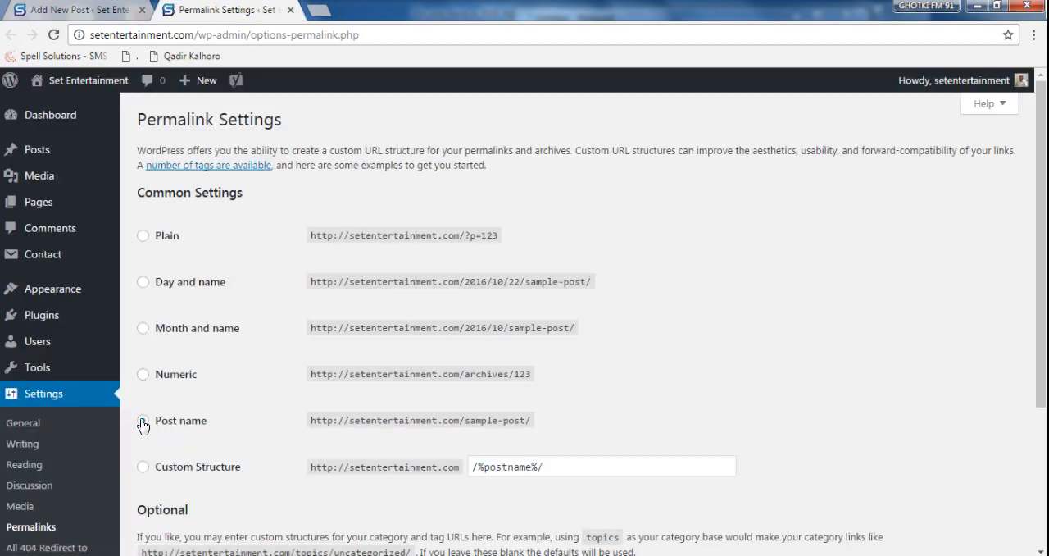
mouse_move(467, 422)
mouse_down()
mouse_move(543, 420)
mouse_move(463, 422)
mouse_up()
click(553, 426)
click(467, 422)
drag(467, 422, 552, 422)
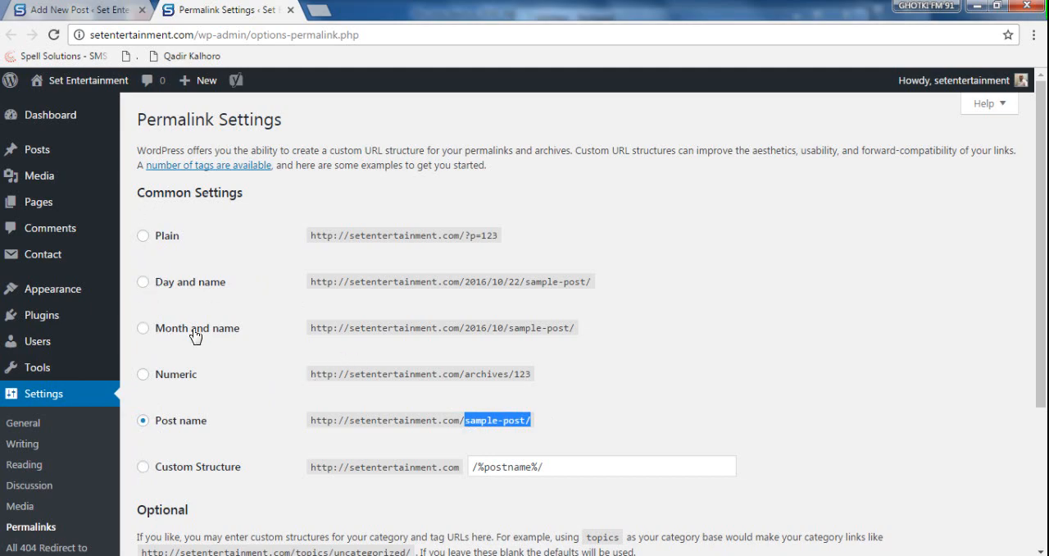
scroll(334, 321, down, 3)
click(169, 487)
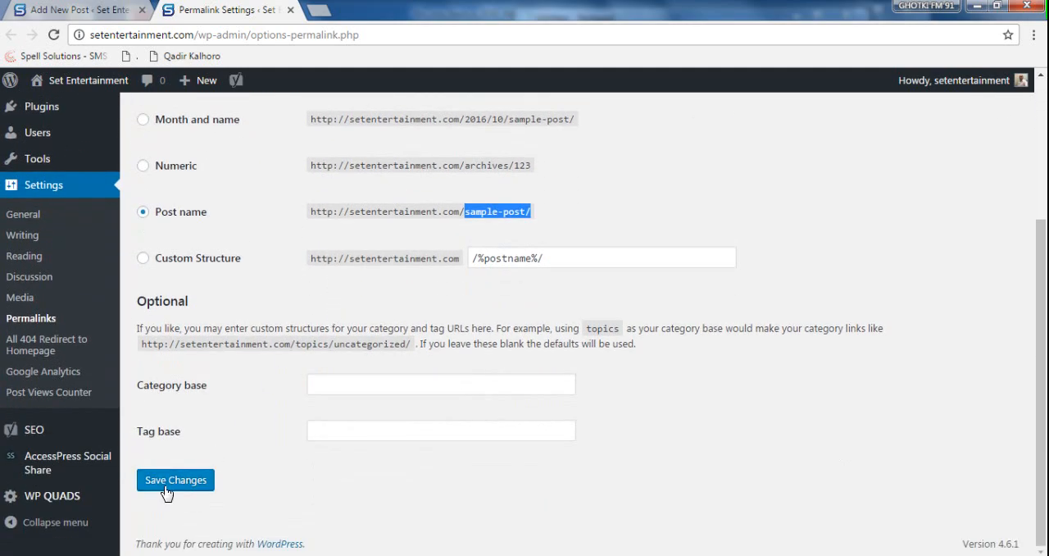
key(ctrl+w)
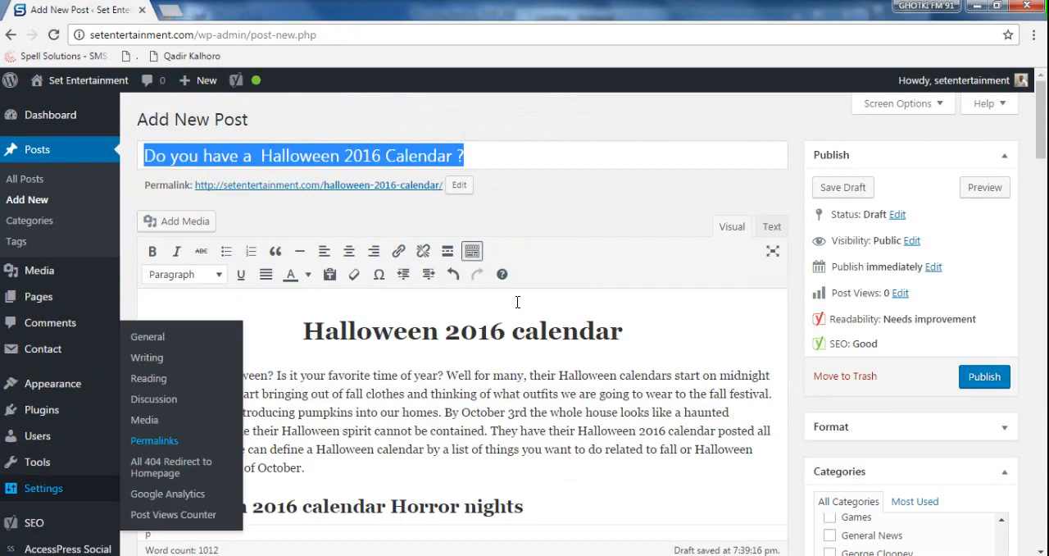
- Examine the keyword phrase "Halloween 2016 Calendar" in the post title and compare it with the article's main heading
click(535, 370)
scroll(536, 367, down, 5)
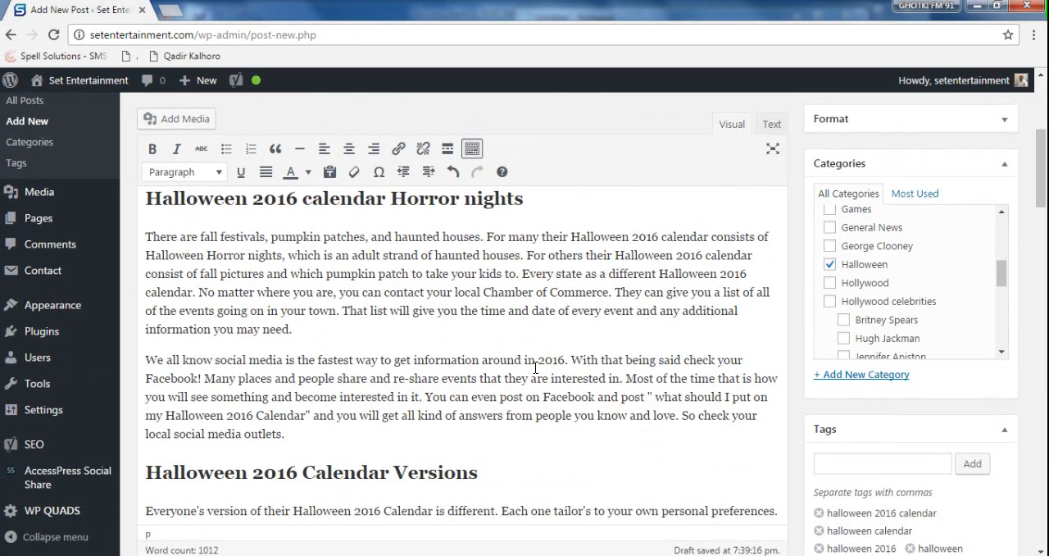
scroll(436, 245, up, 2)
scroll(436, 245, up, 5)
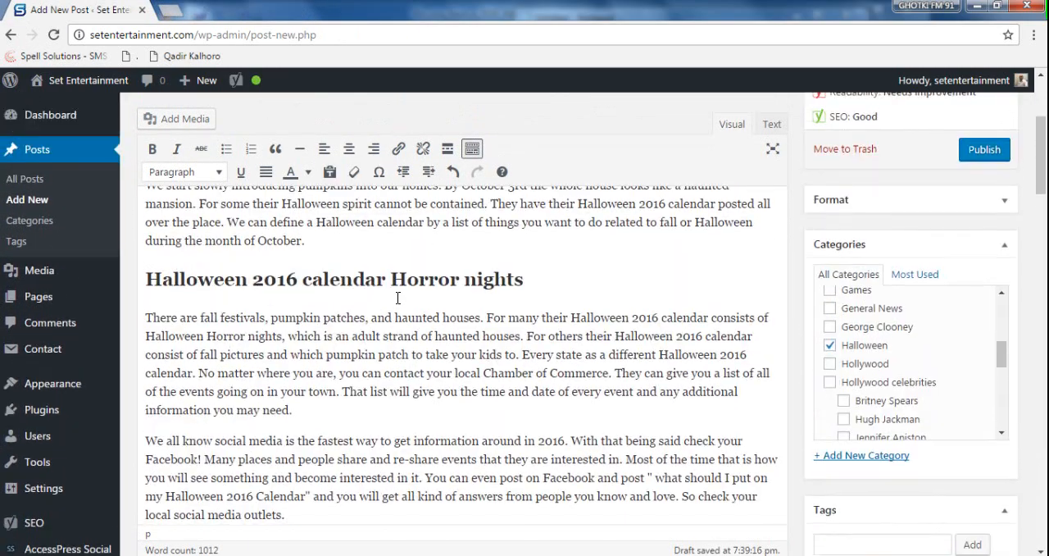
click(464, 155)
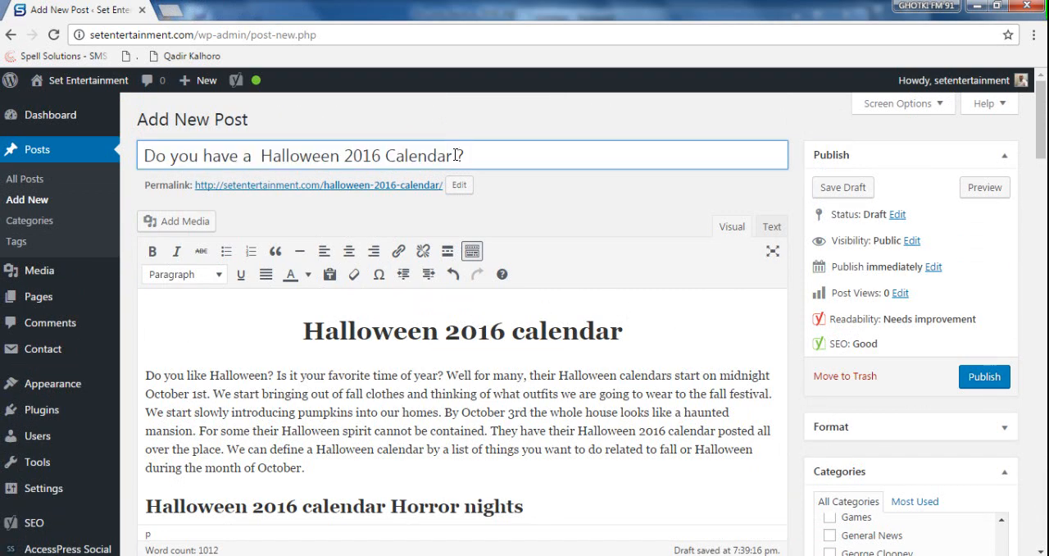
drag(455, 155, 261, 156)
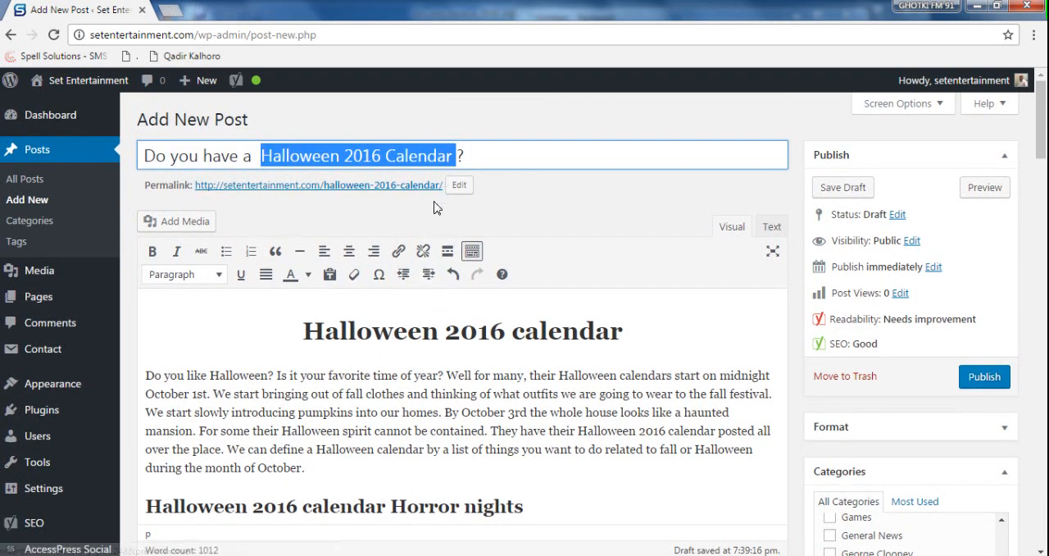
drag(301, 330, 657, 331)
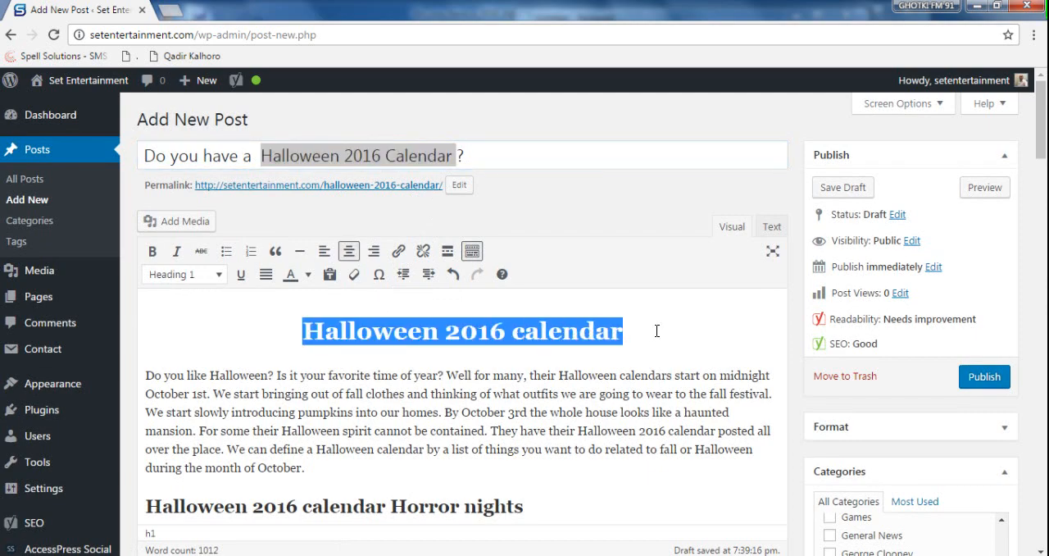
click(594, 336)
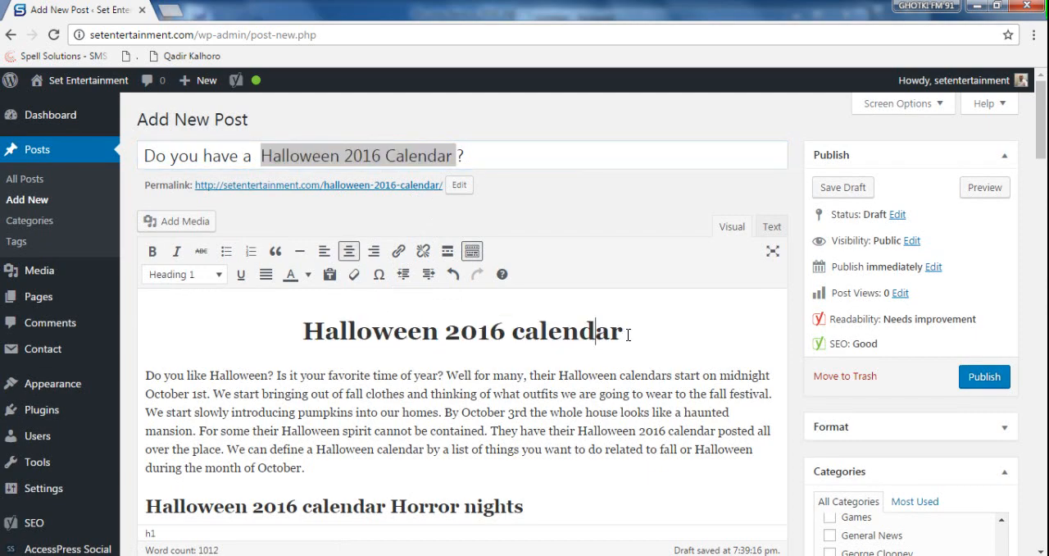
drag(625, 331, 302, 336)
click(530, 374)
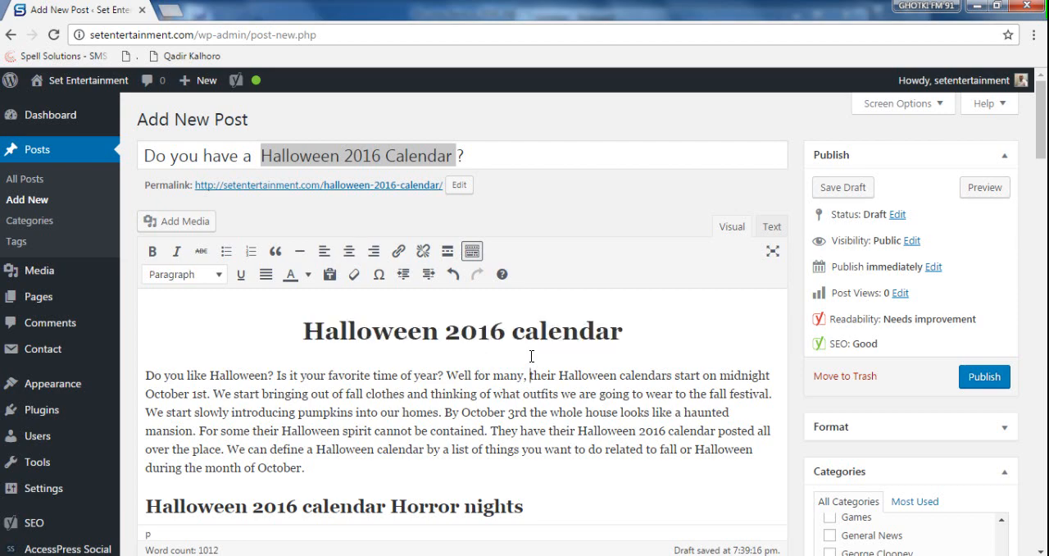
- Examine the opening lines of the article's first paragraph for the keyword phrase
scroll(531, 356, down, 1)
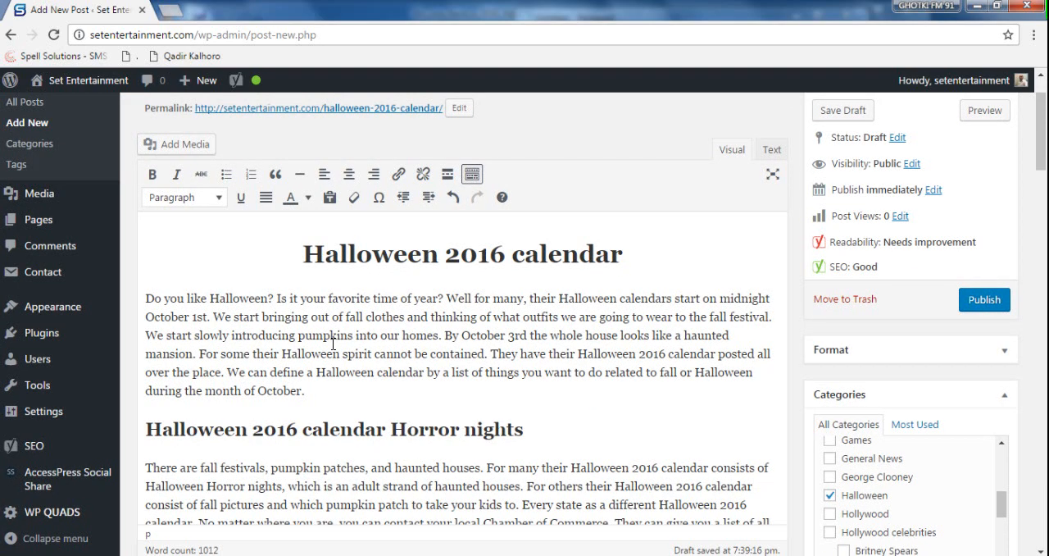
scroll(332, 344, down, 1)
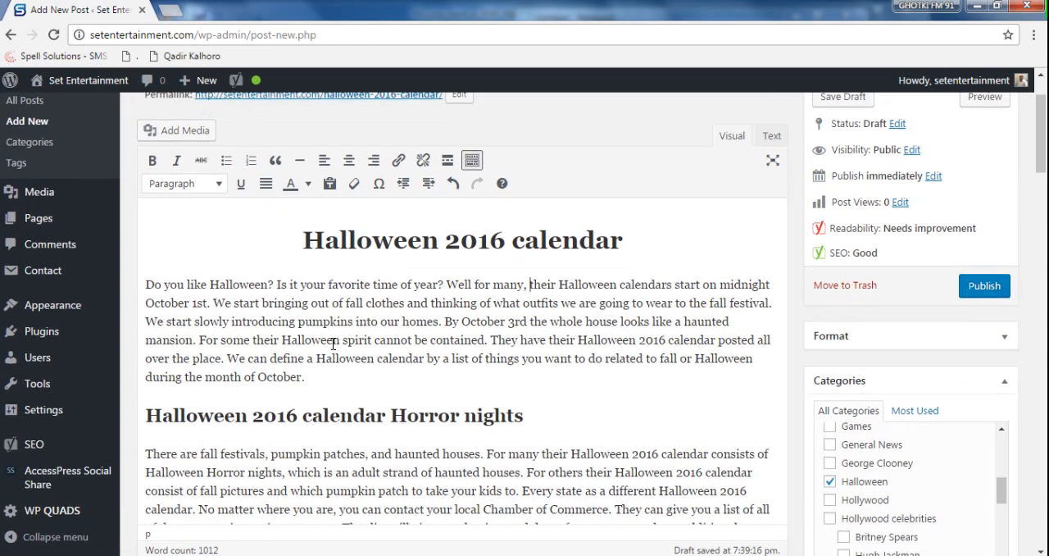
scroll(333, 345, up, 1)
scroll(333, 345, down, 1)
scroll(254, 326, up, 1)
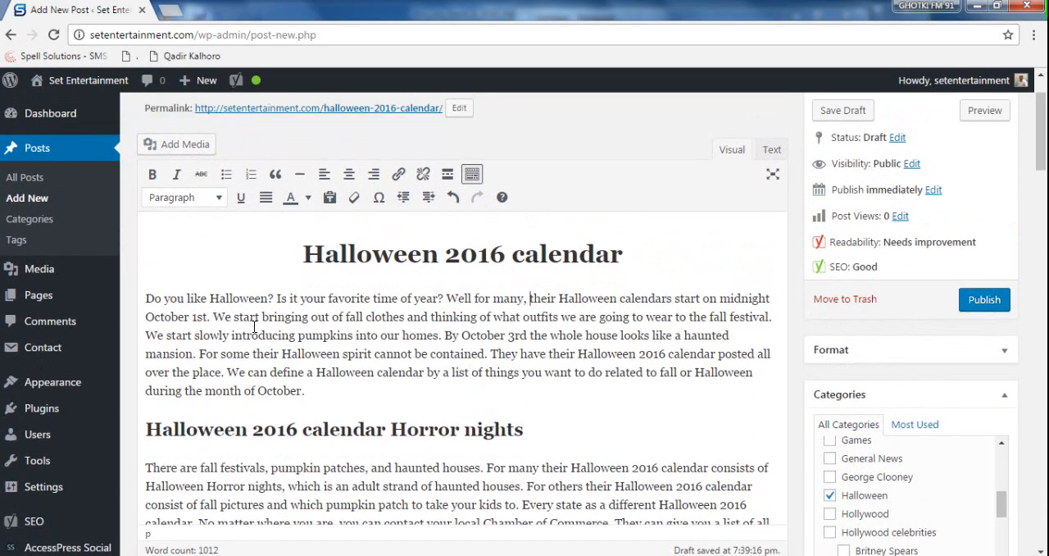
drag(148, 297, 259, 315)
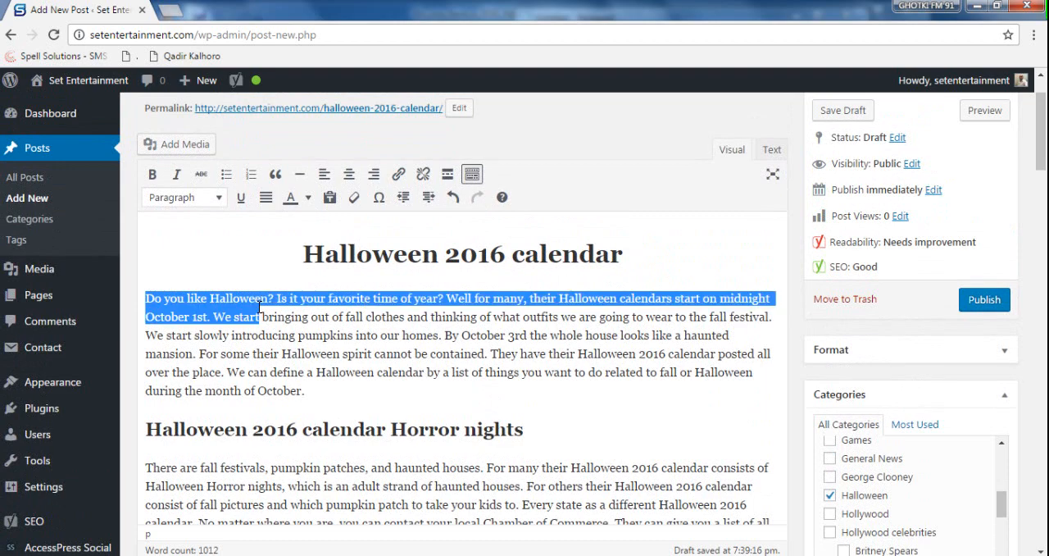
scroll(333, 359, up, 1)
click(333, 375)
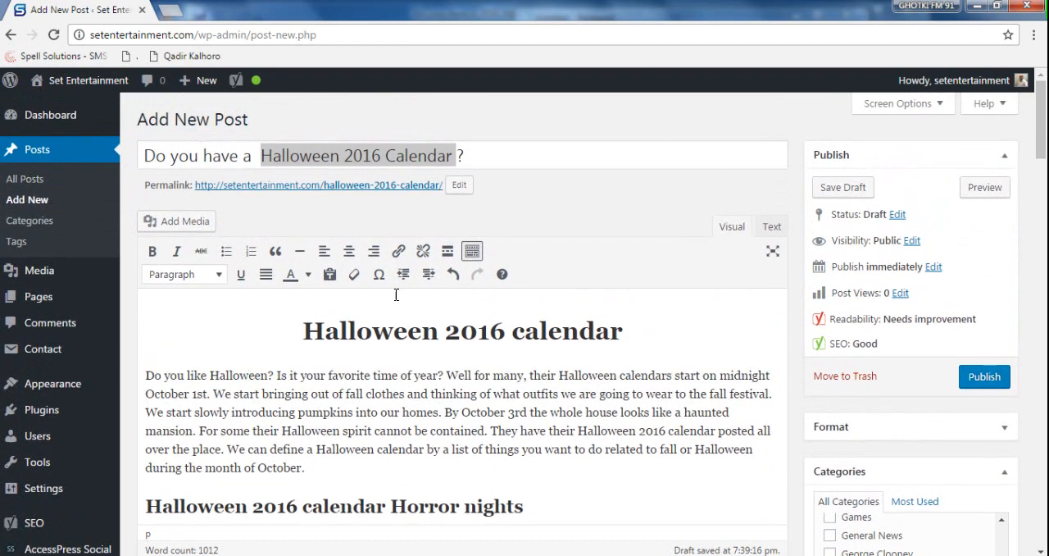
- Replace "Halloween" in the article's first sentence with "Halloween 2016 Calendar" copied from the post title, and make the phrase bold
right_click(426, 155)
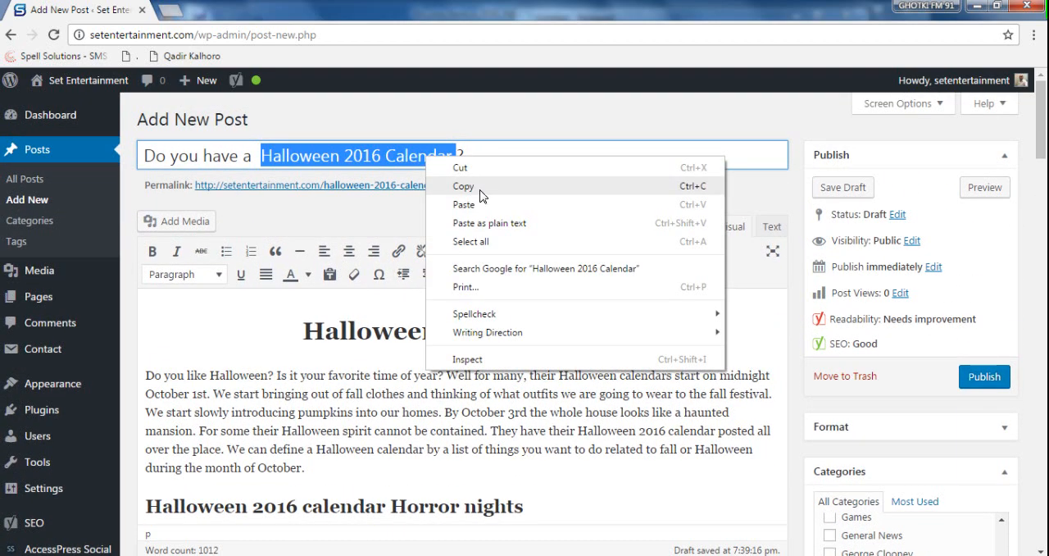
click(464, 178)
double_click(229, 374)
key(ctrl+v)
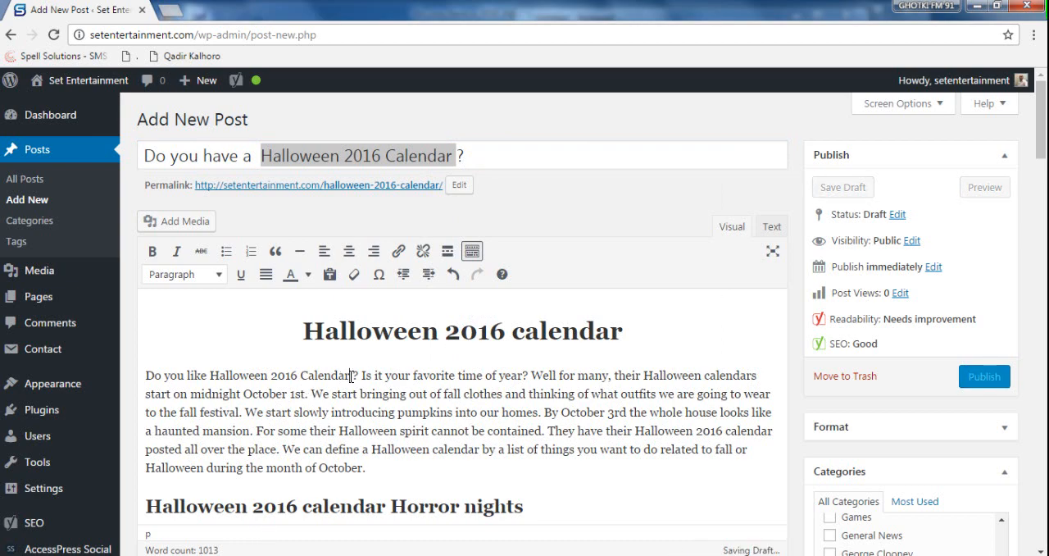
drag(351, 376, 212, 375)
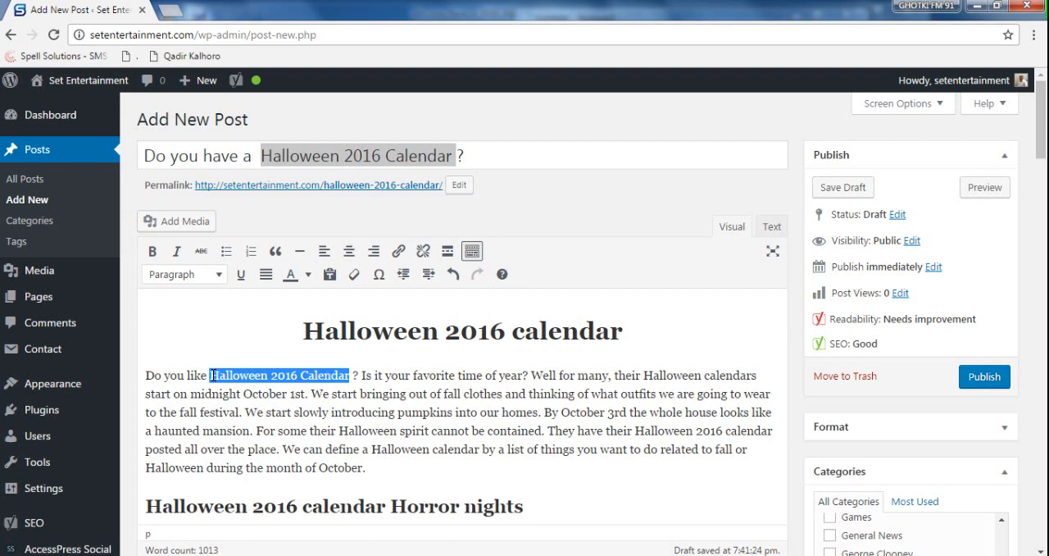
key(ctrl+b)
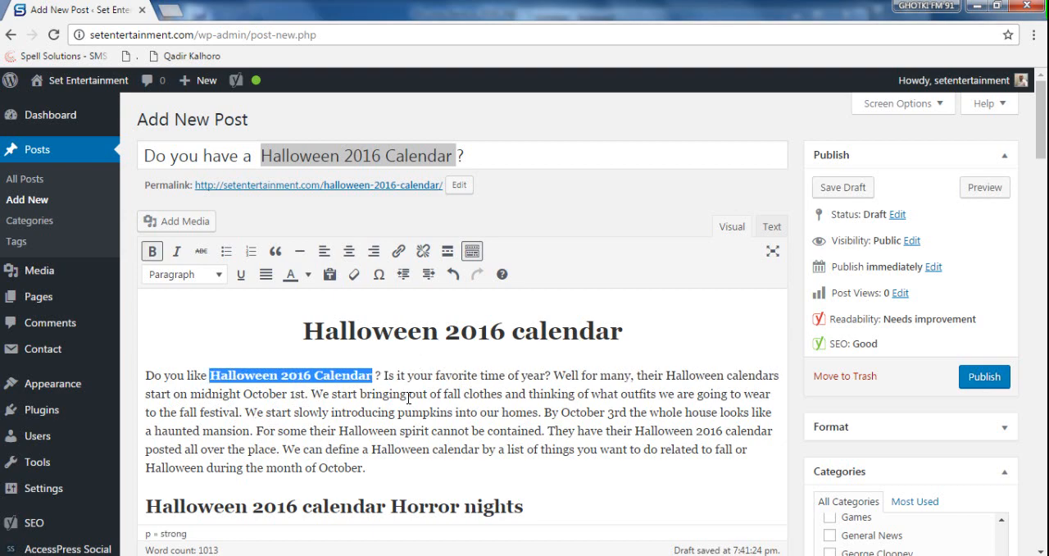
- Search the page for "Halloween 2016 Calendar" to highlight every occurrence of the keyword phrase
key(ctrl+f)
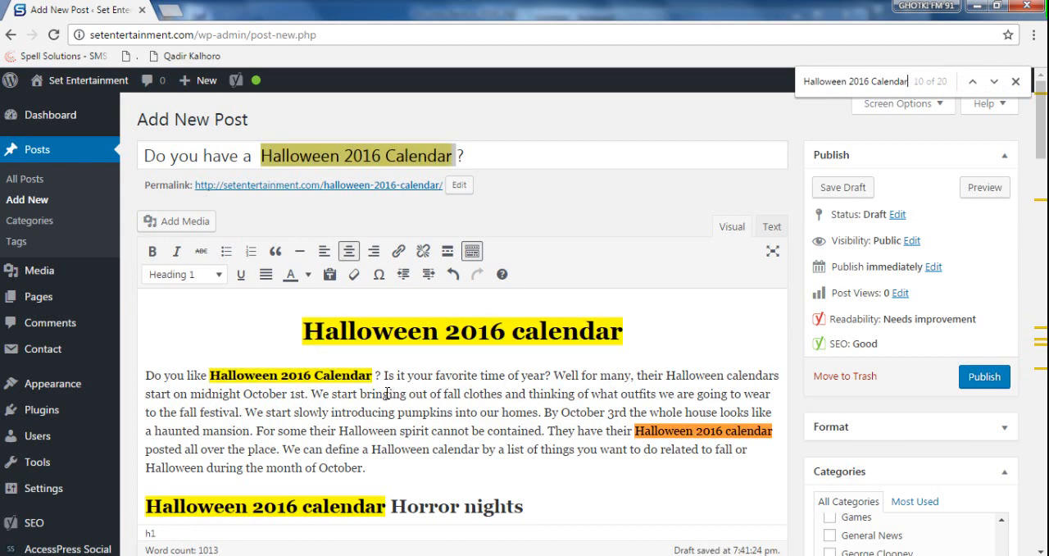
key(ctrl+f)
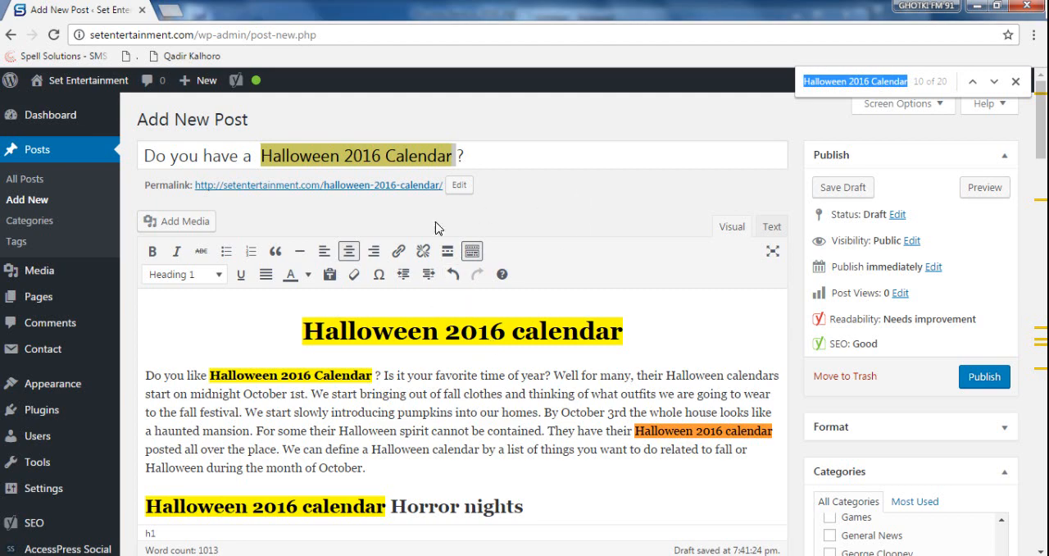
click(371, 155)
drag(261, 155, 454, 160)
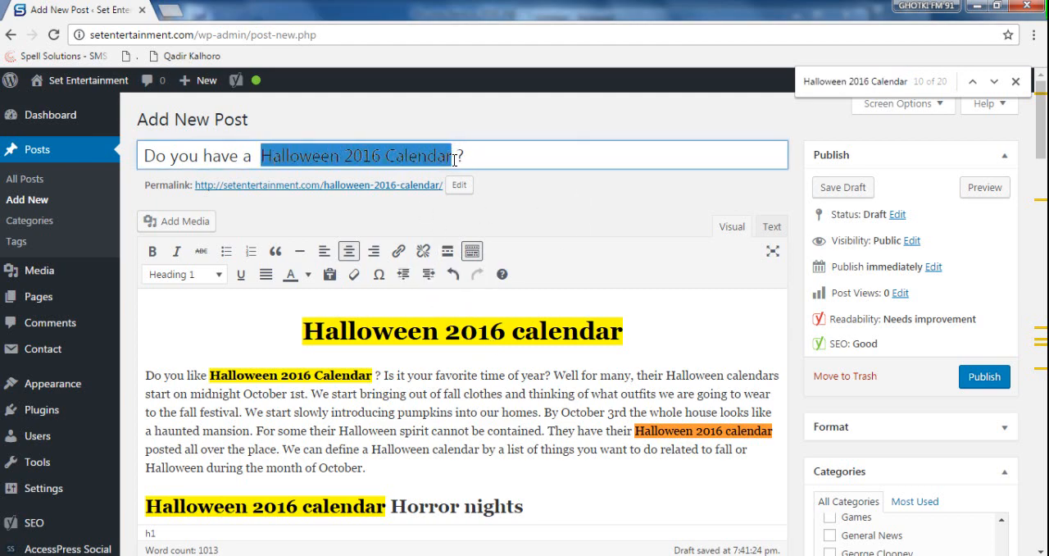
click(911, 82)
key(Return)
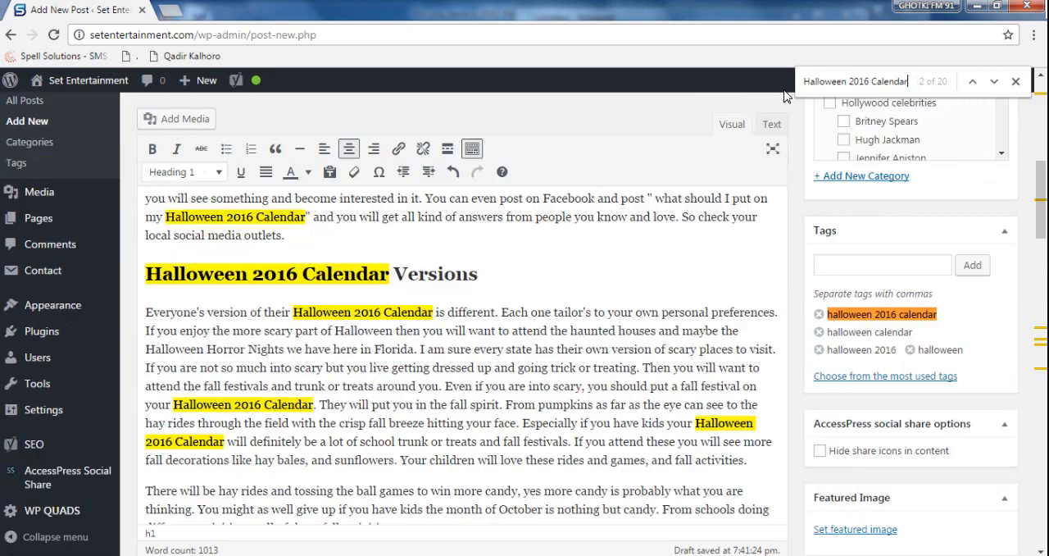
- Make the second "Halloween 2016 calendar" in the article's first paragraph bold
scroll(521, 286, up, 10)
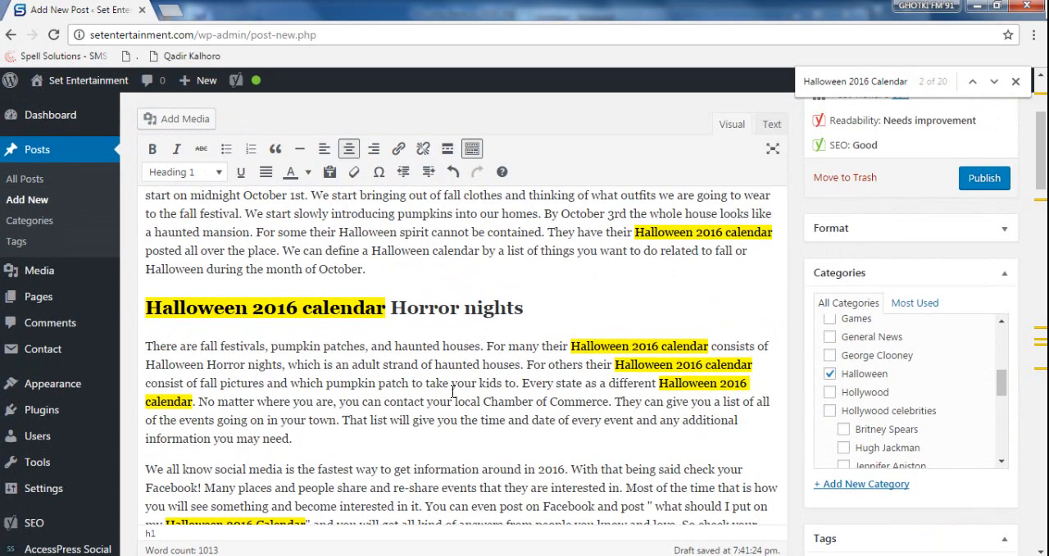
scroll(452, 392, up, 2)
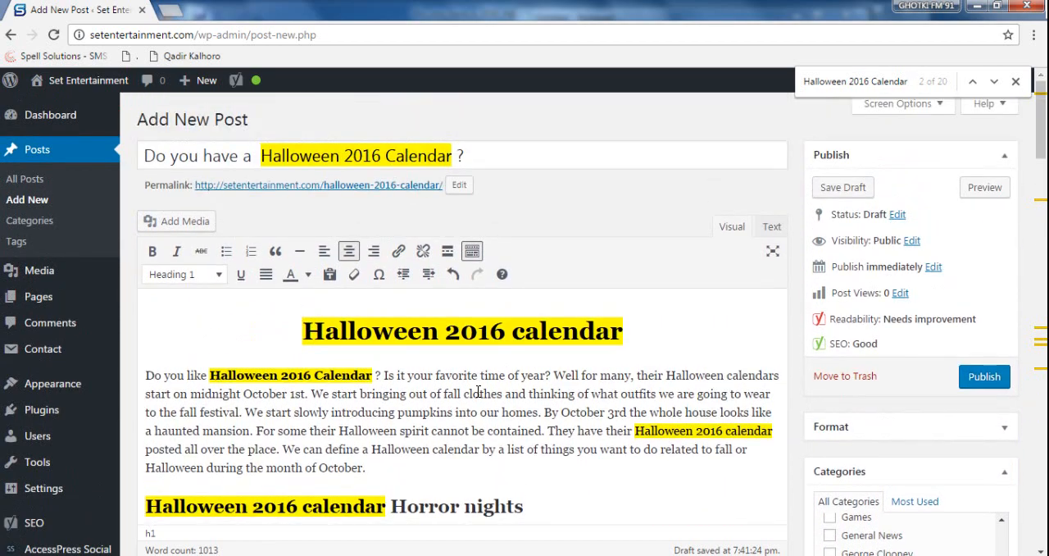
scroll(468, 393, down, 3)
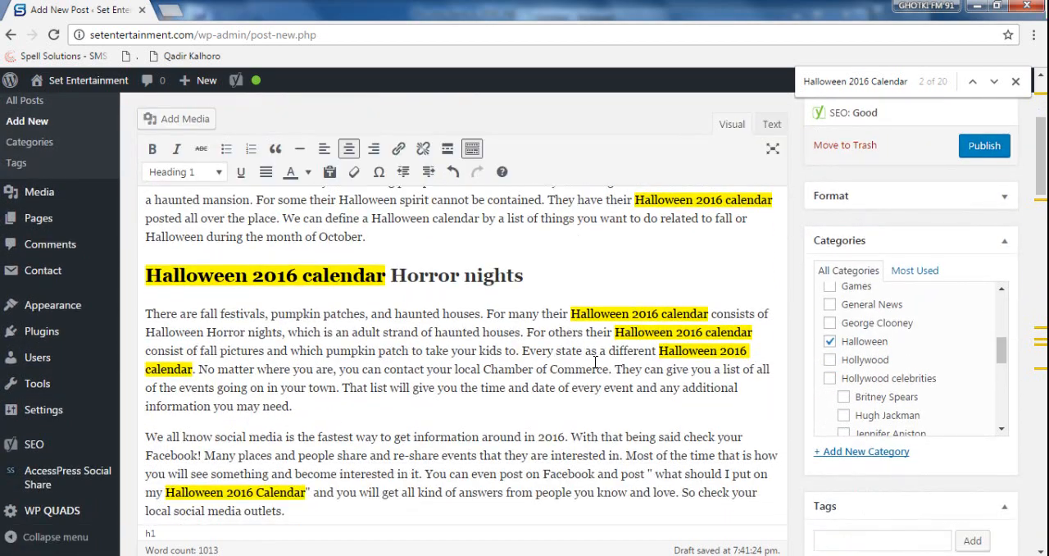
scroll(599, 360, up, 2)
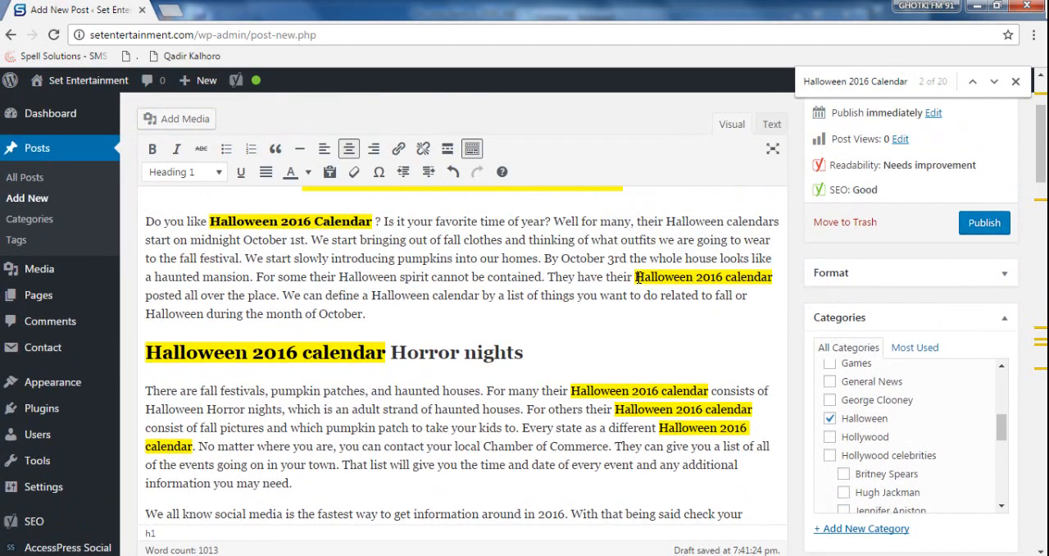
drag(636, 277, 772, 276)
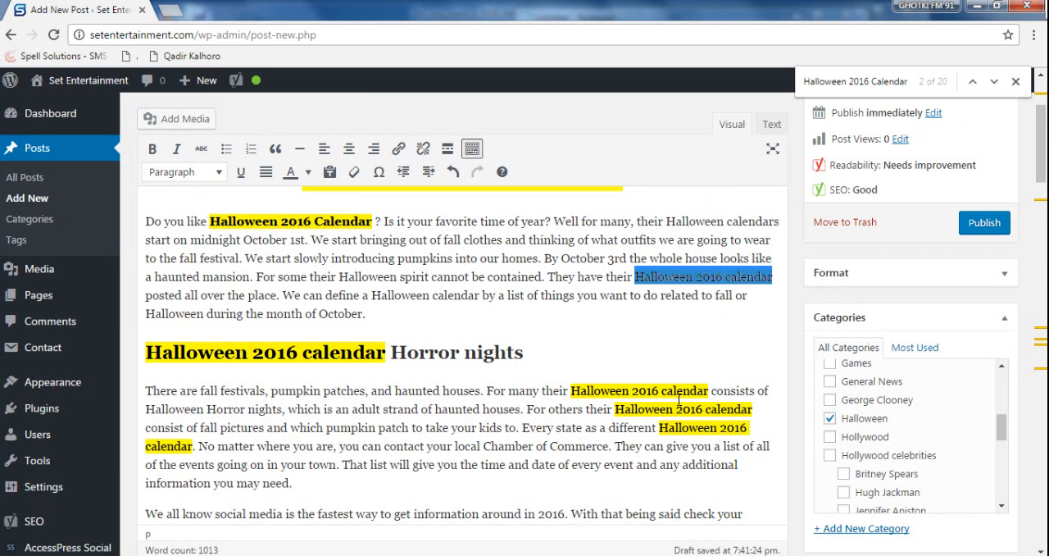
key(ctrl+b)
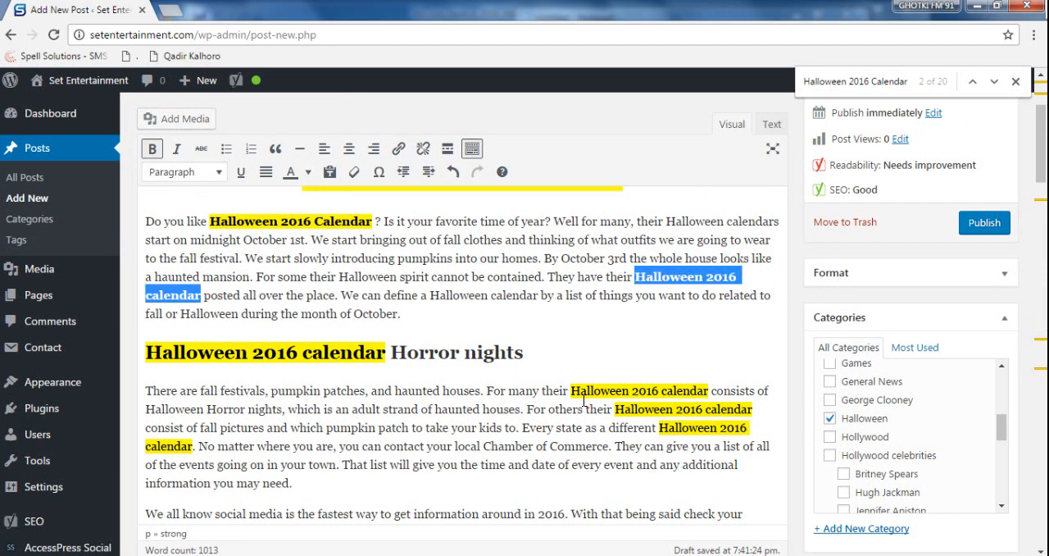
- Make the first "Halloween 2016 calendar" in the paragraph under the "Horror nights" heading bold
scroll(355, 372, down, 3)
scroll(306, 344, up, 2)
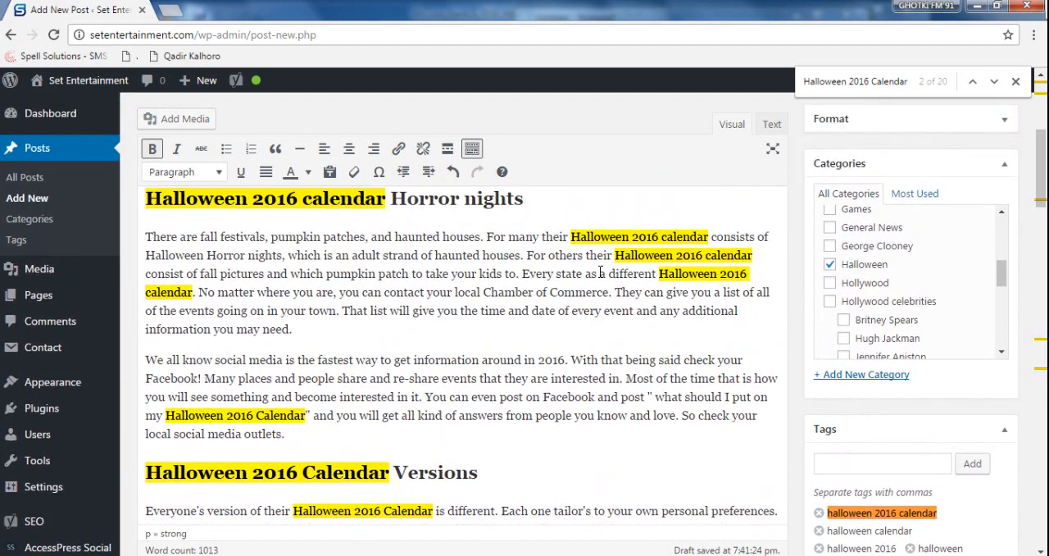
drag(574, 238, 710, 238)
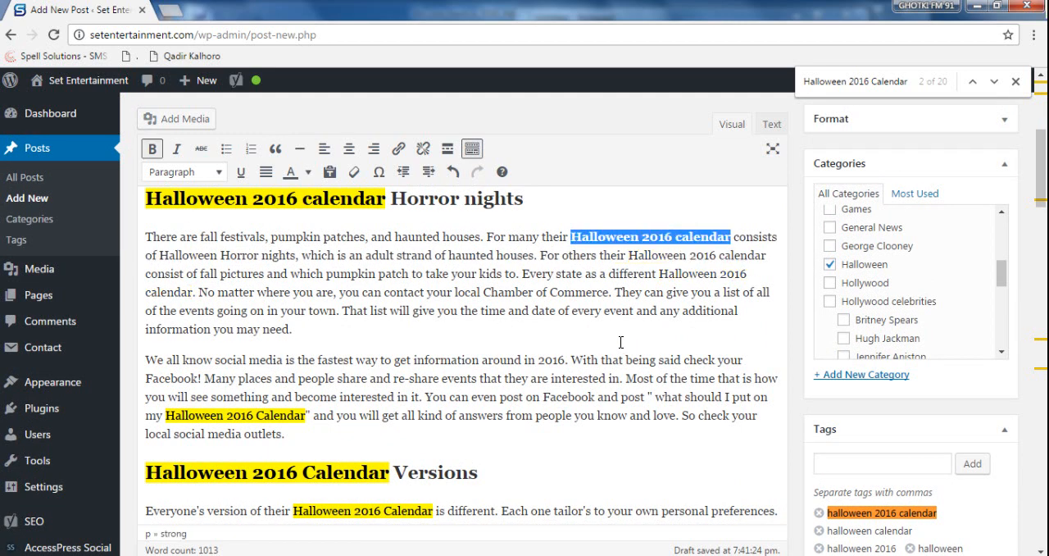
key(ctrl+b)
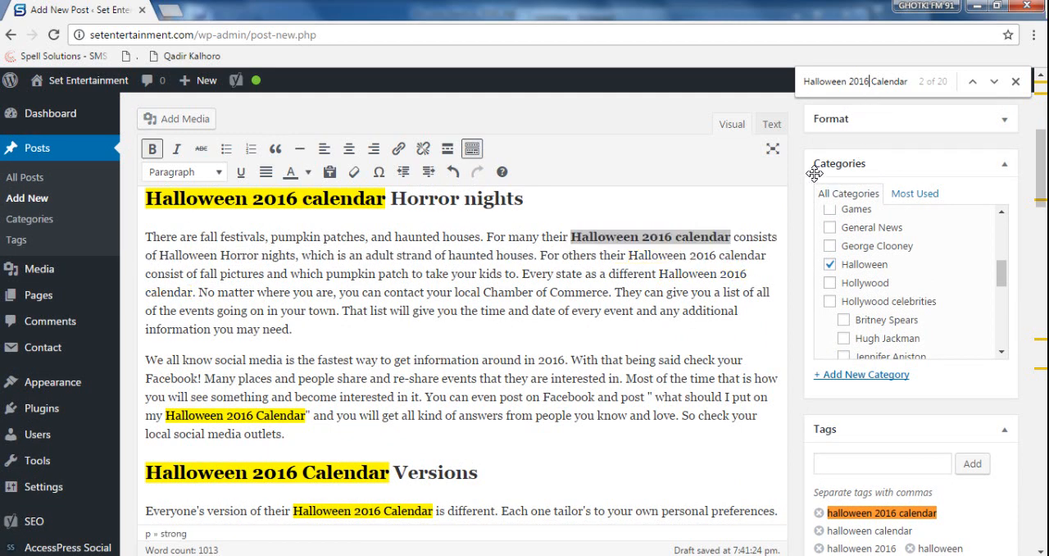
- Make the second "Halloween 2016 calendar" in the first paragraph under the "Horror nights" heading bold
key(Return)
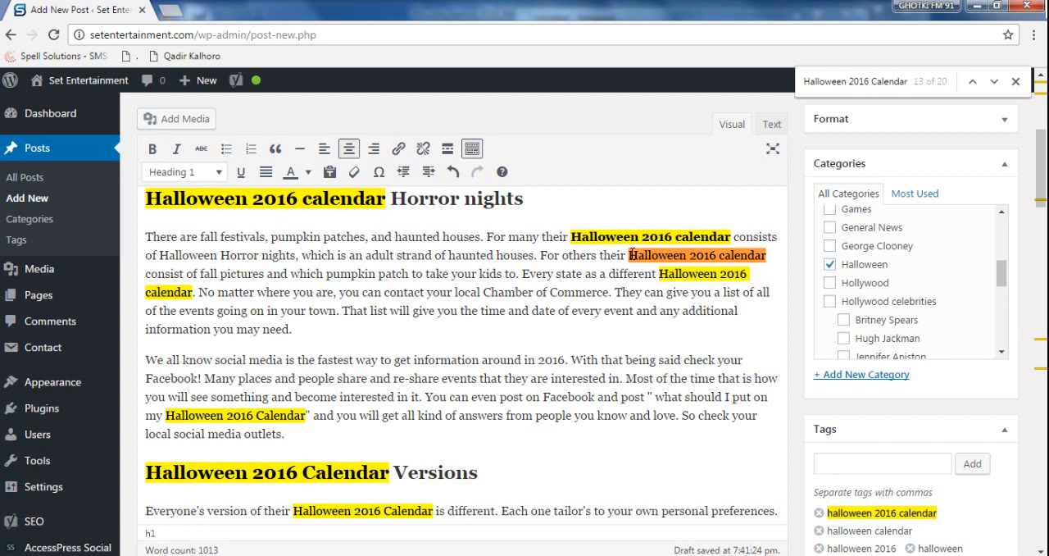
drag(630, 255, 193, 292)
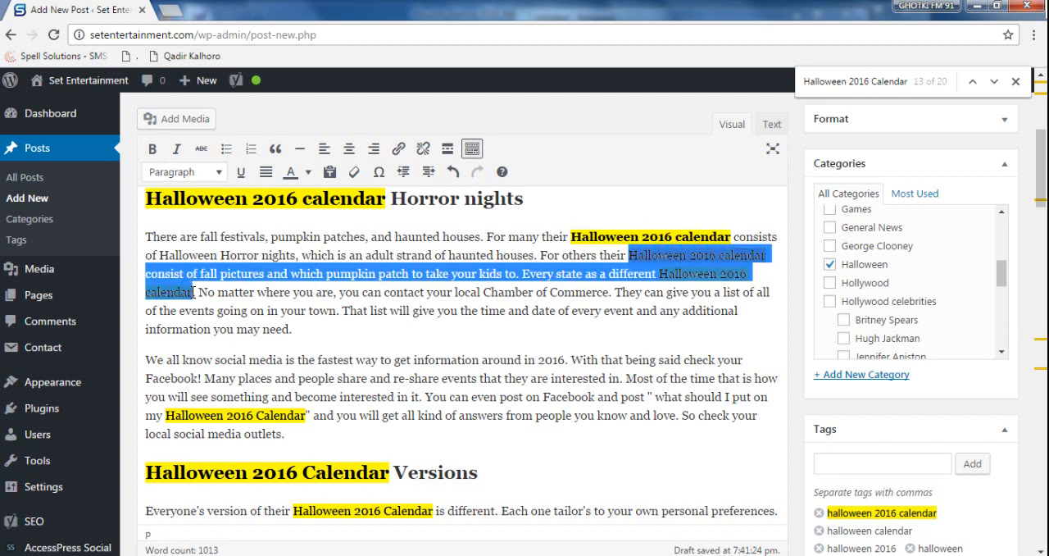
click(499, 263)
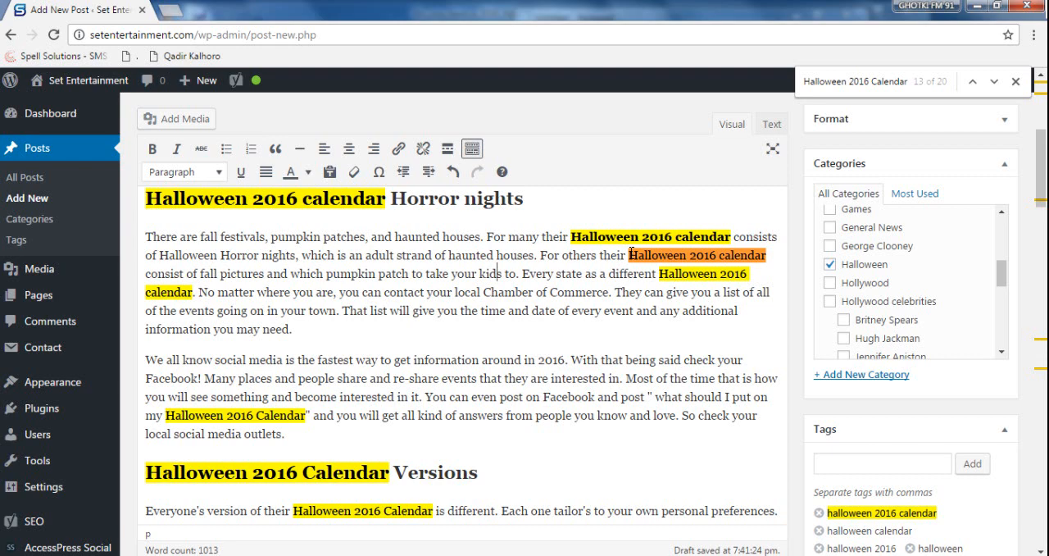
drag(629, 255, 769, 256)
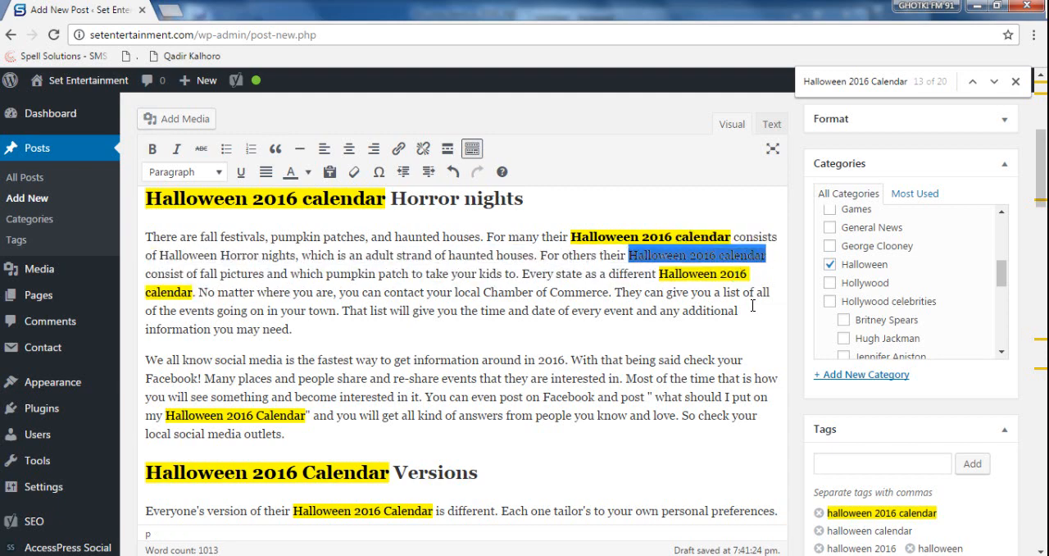
key(ctrl+b)
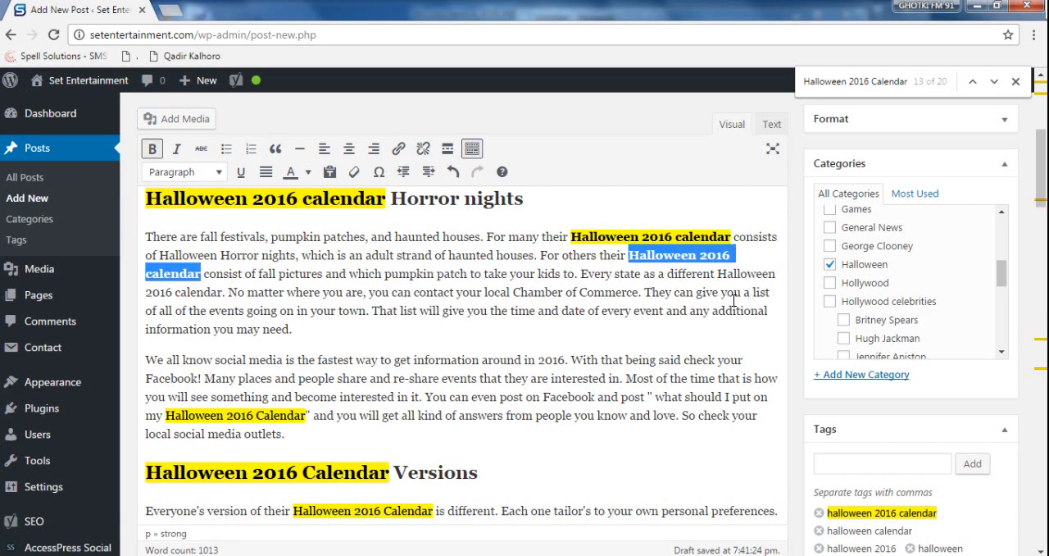
- Make the entire third "Halloween 2016 calendar" in the first paragraph under "Horror nights" bold, including its final letter
drag(719, 273, 216, 292)
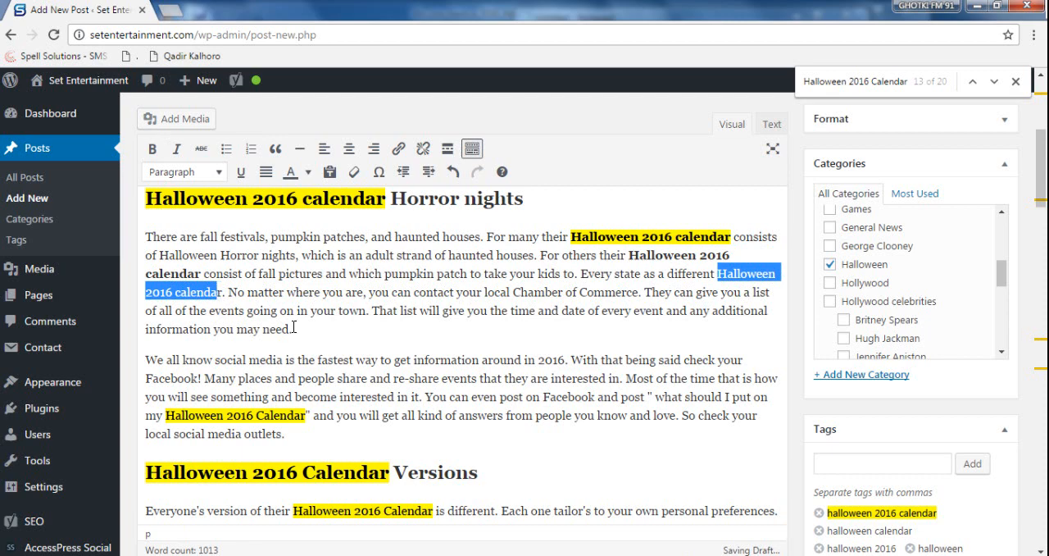
key(ctrl+b)
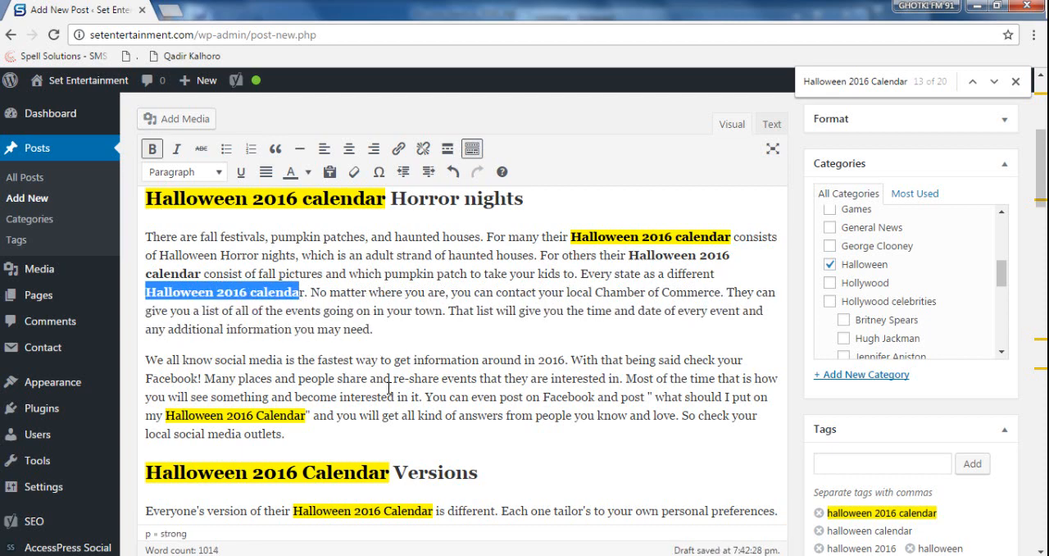
key(shift+Right)
key(ctrl+b)
key(ctrl+b)
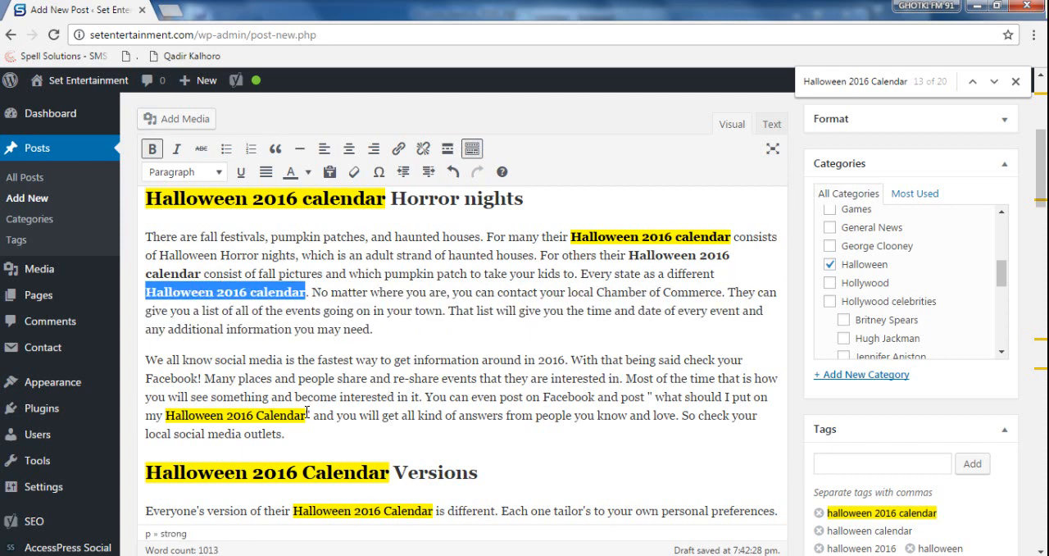
- Make "Halloween 2016 Calendar" bold in the social media paragraph and in the first sentence under the "Versions" heading
drag(306, 416, 167, 416)
key(ctrl+b)
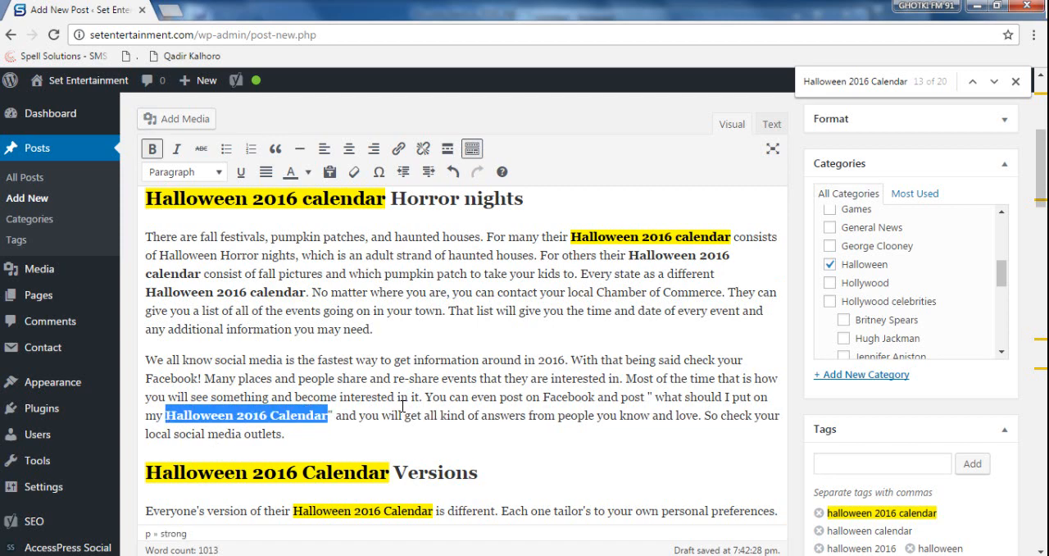
scroll(396, 401, down, 2)
scroll(396, 400, down, 1)
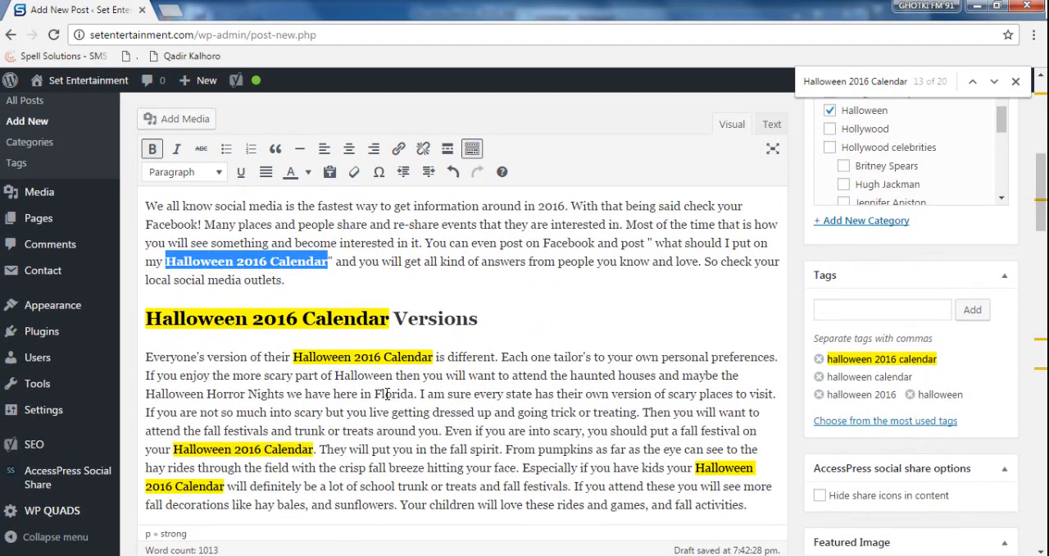
drag(294, 357, 434, 357)
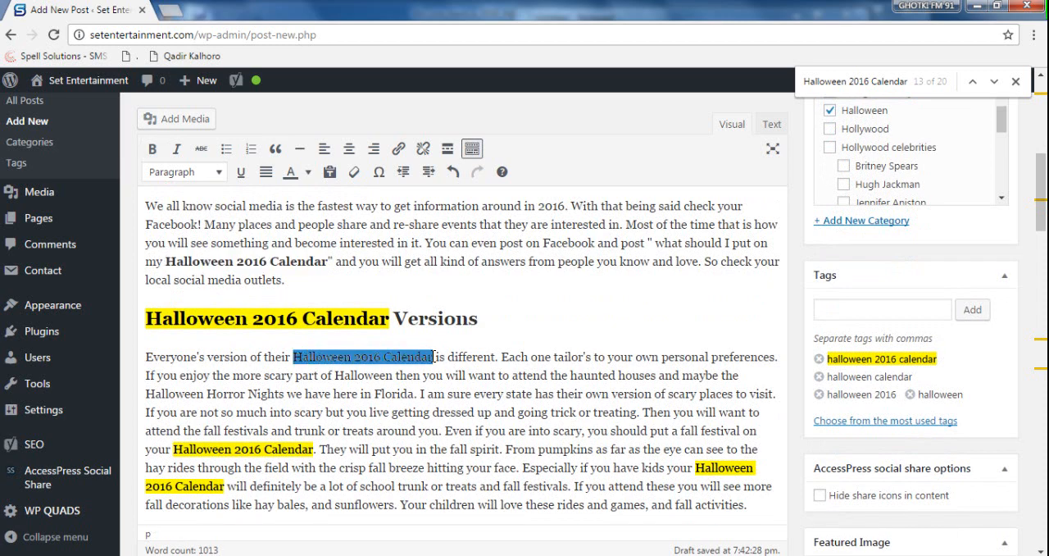
key(ctrl+b)
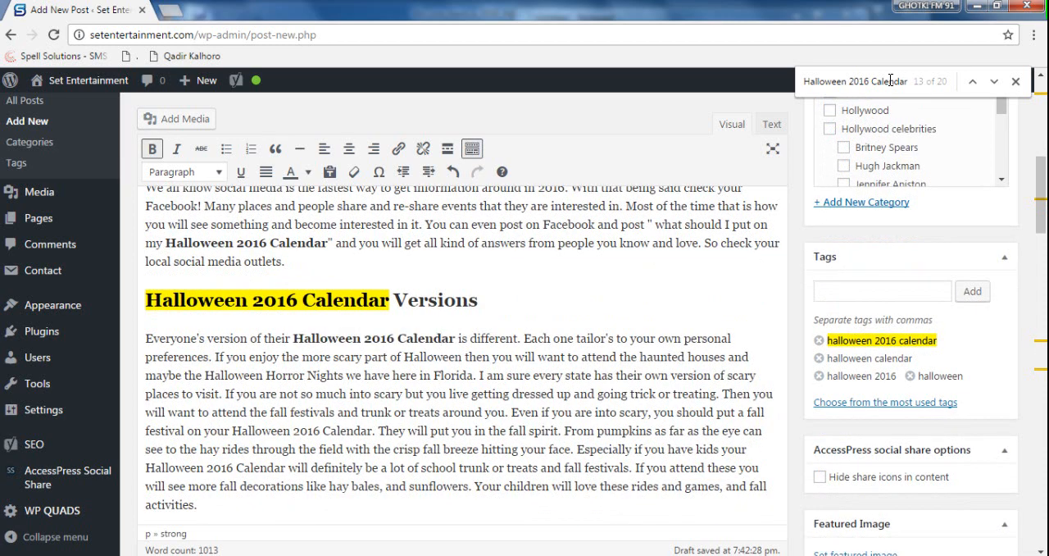
- Make the two remaining unbolded "Halloween 2016 Calendar" phrases in the first paragraph under the "Versions" heading bold
key(Return)
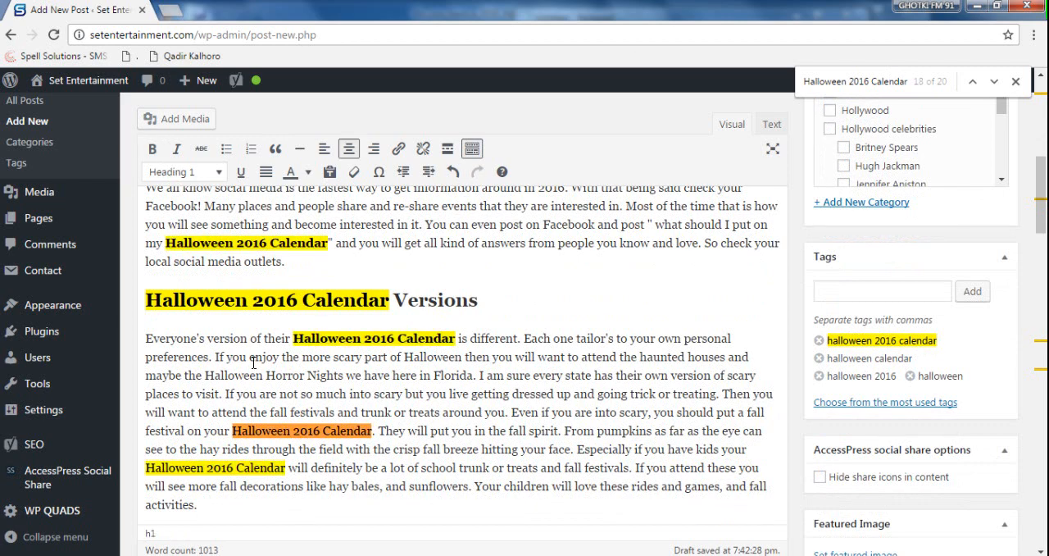
drag(321, 430, 369, 430)
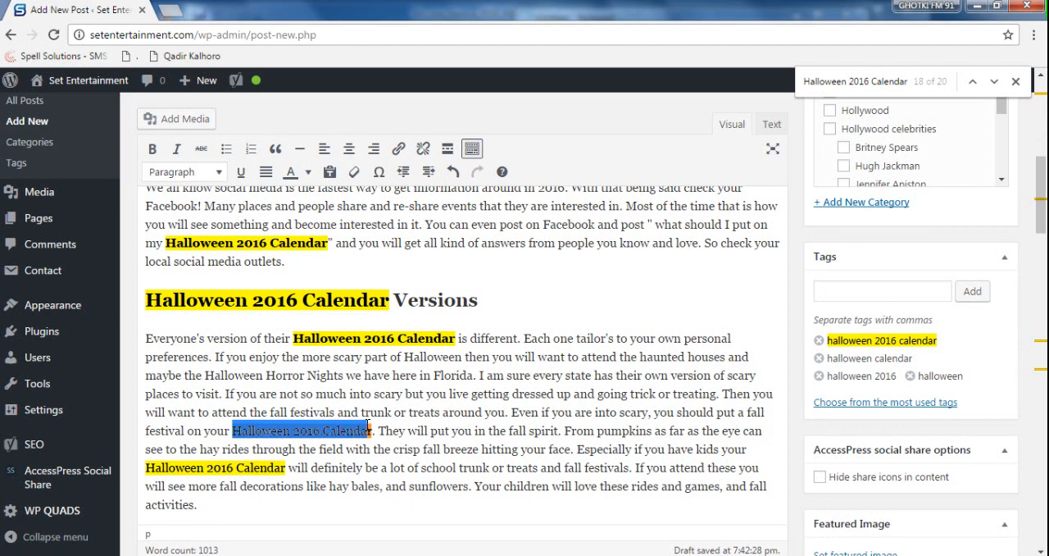
key(ctrl+b)
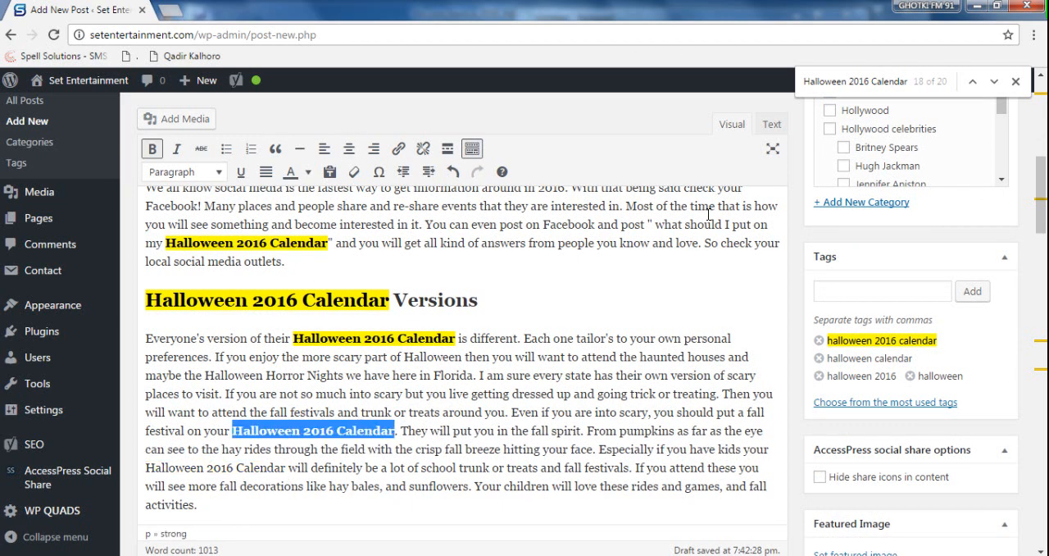
click(836, 79)
key(Return)
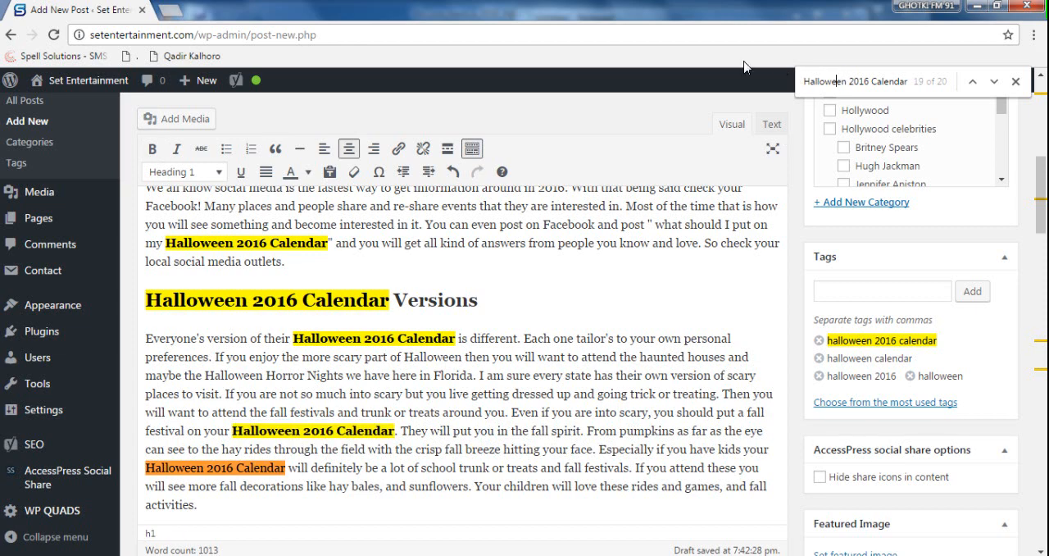
scroll(305, 381, down, 1)
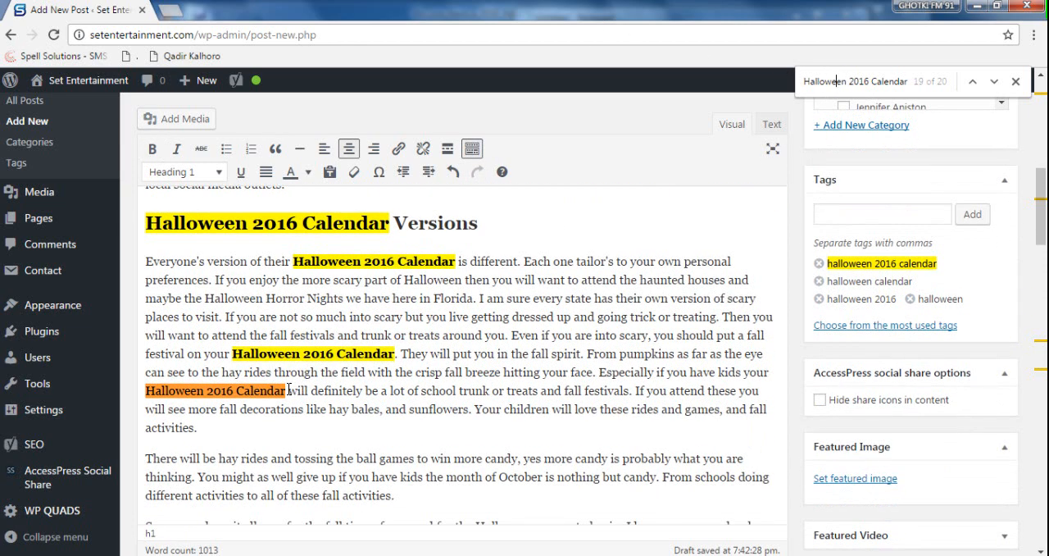
drag(286, 390, 148, 391)
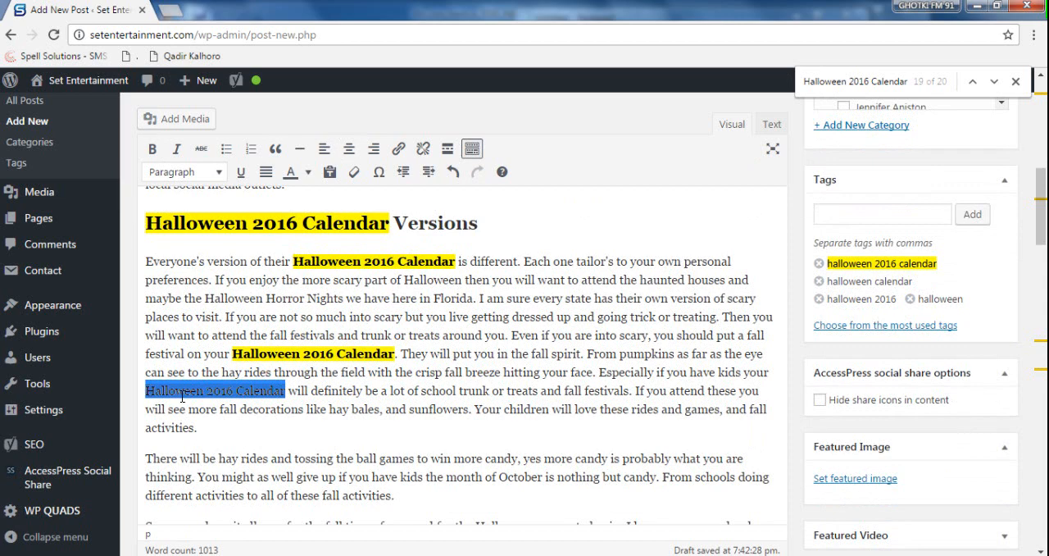
key(ctrl+b)
- Make "Halloween 2016 Calendar" bold in the paragraph about planning Halloween parties
scroll(283, 379, down, 1)
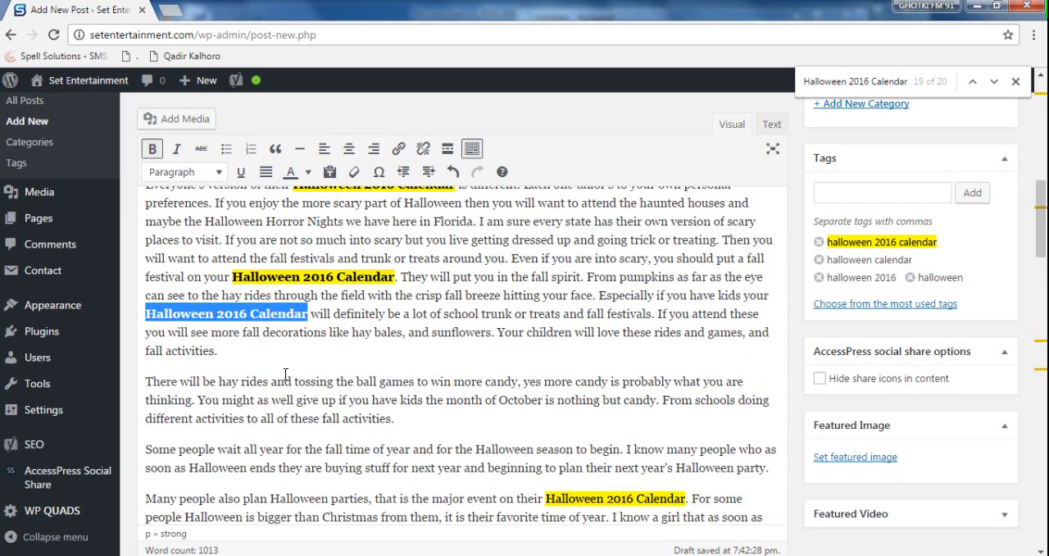
scroll(524, 362, down, 2)
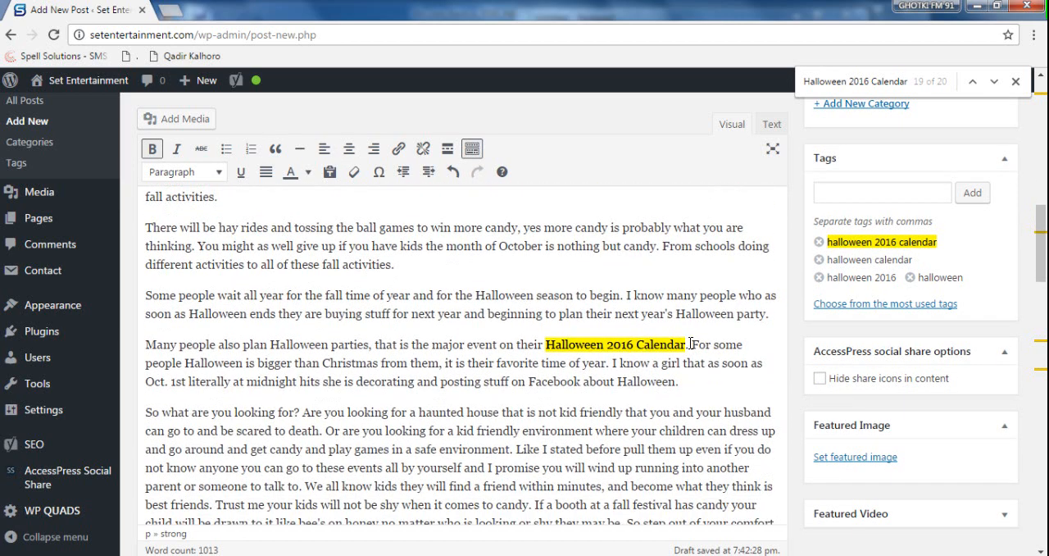
drag(687, 345, 551, 340)
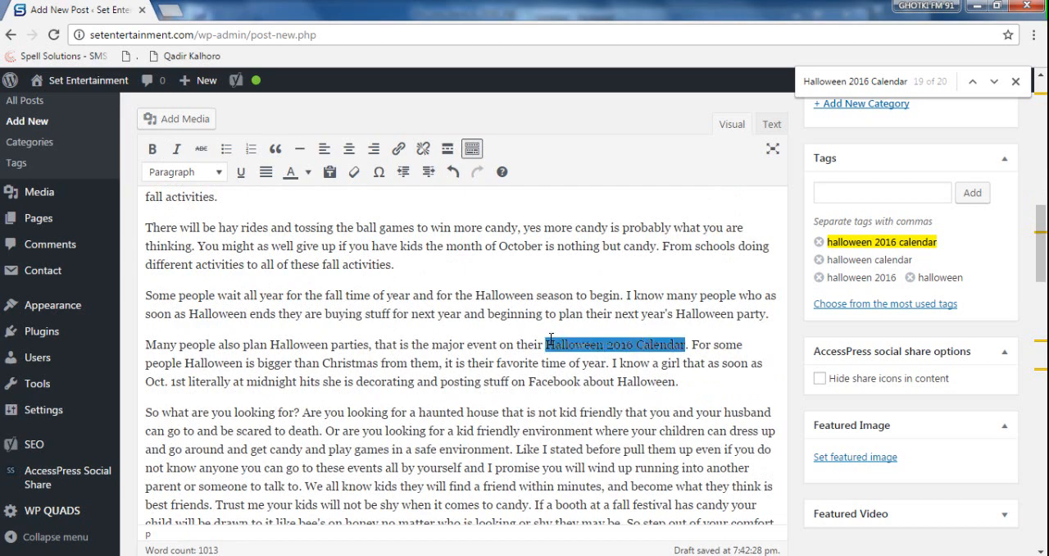
- Review the article's keyword phrases from the conclusion up to the title, checking the main heading and the opening sentences
scroll(587, 365, down, 5)
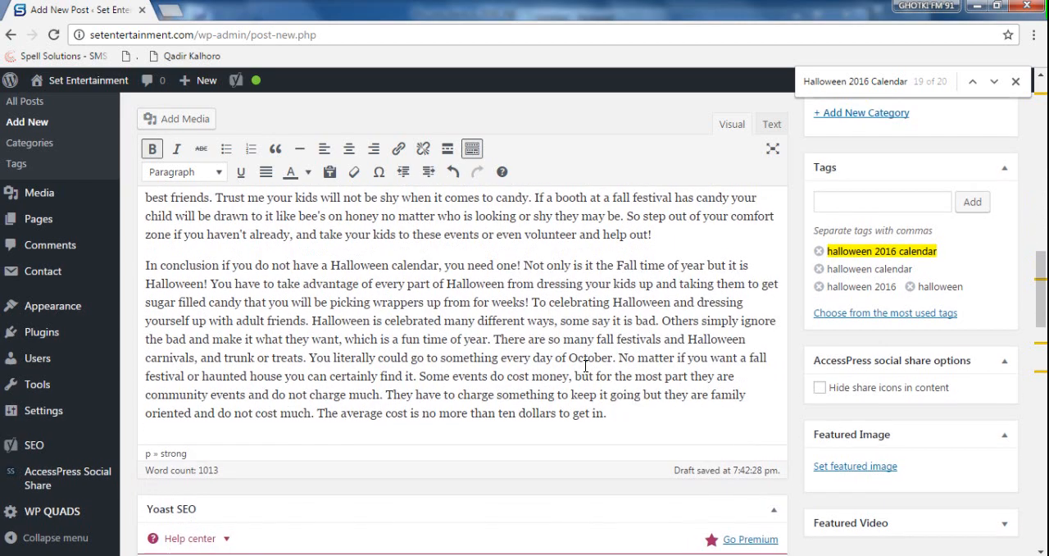
scroll(586, 366, up, 3)
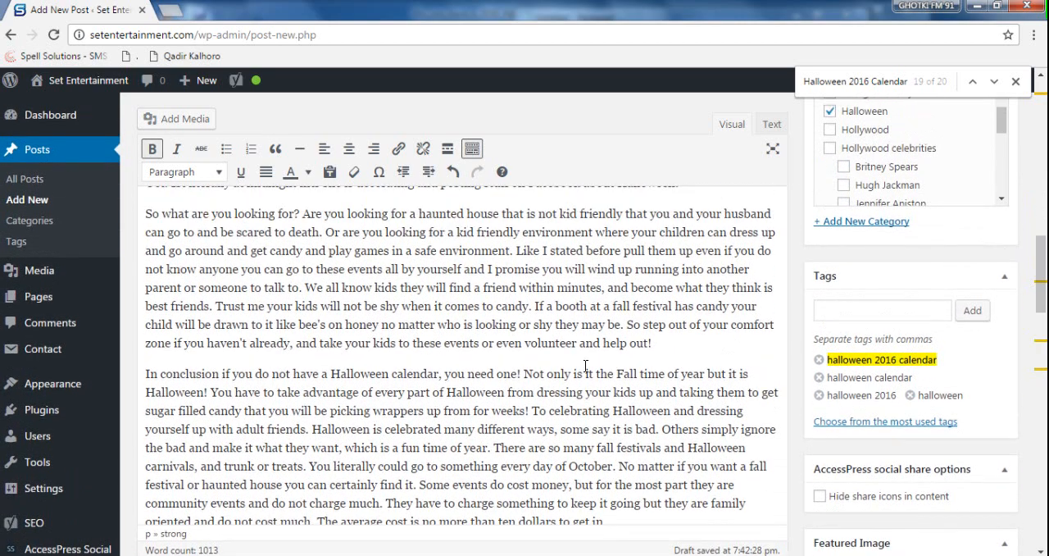
scroll(586, 366, up, 8)
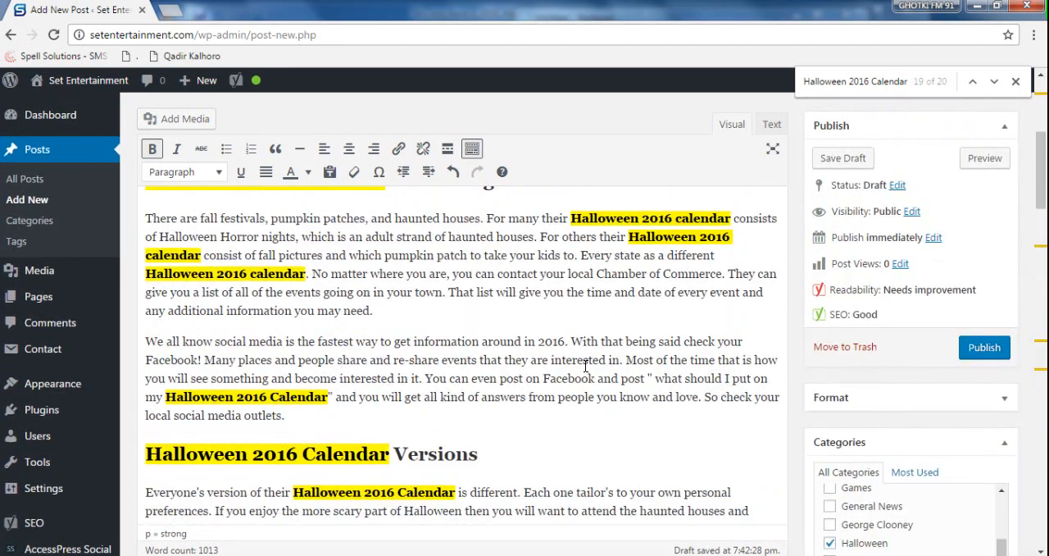
scroll(586, 365, down, 2)
scroll(586, 365, up, 1)
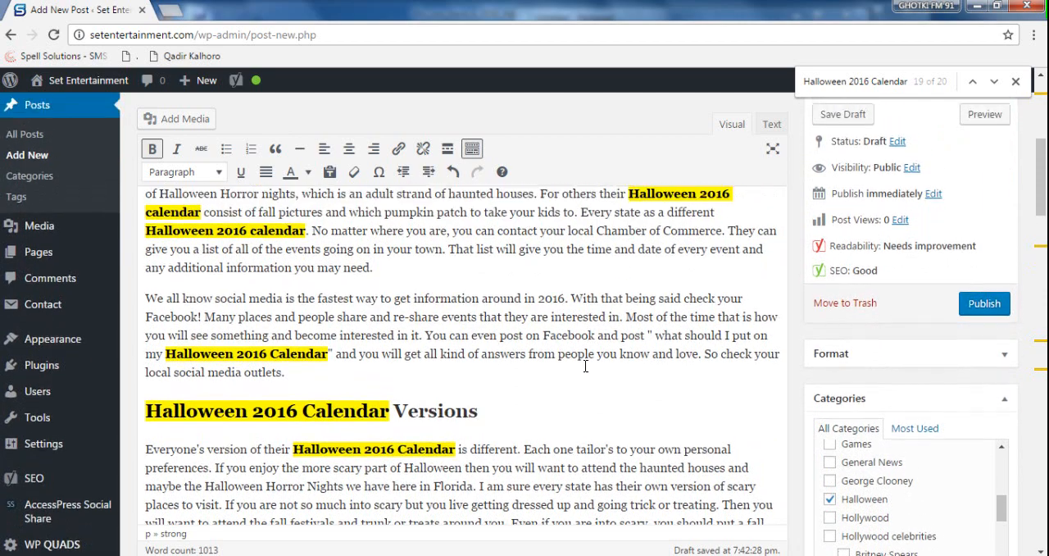
scroll(586, 366, up, 1)
scroll(586, 365, up, 5)
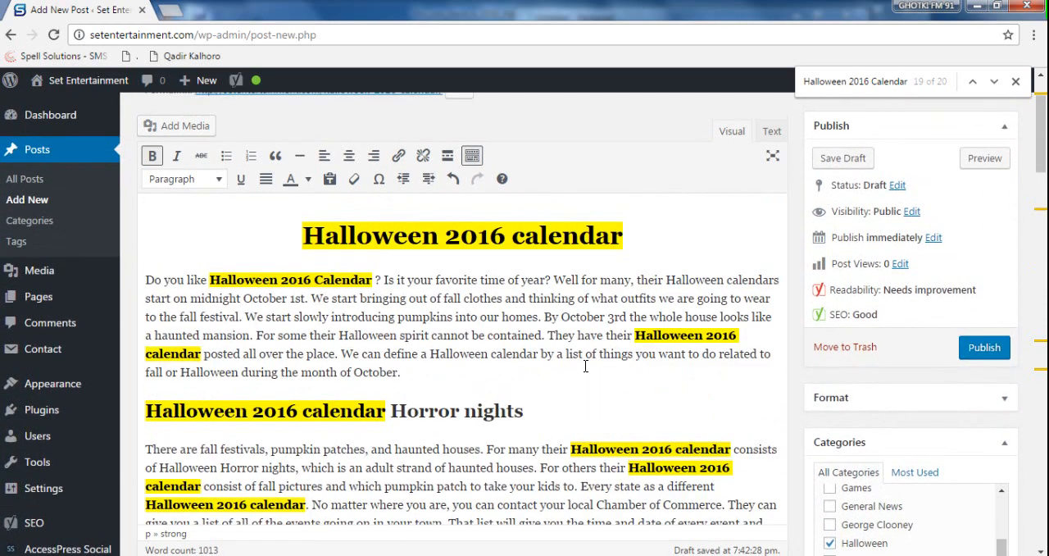
click(182, 279)
drag(297, 236, 721, 234)
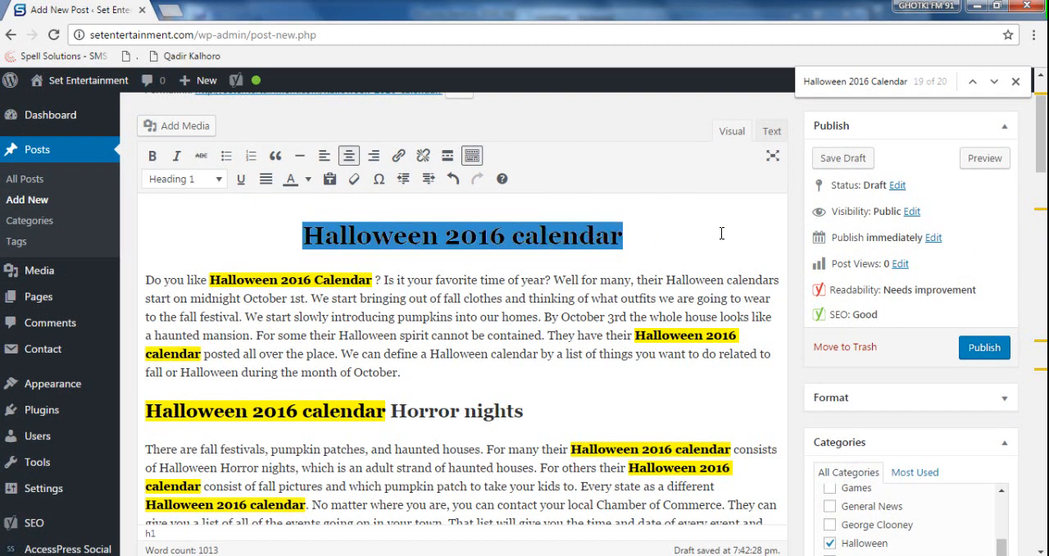
scroll(542, 355, up, 1)
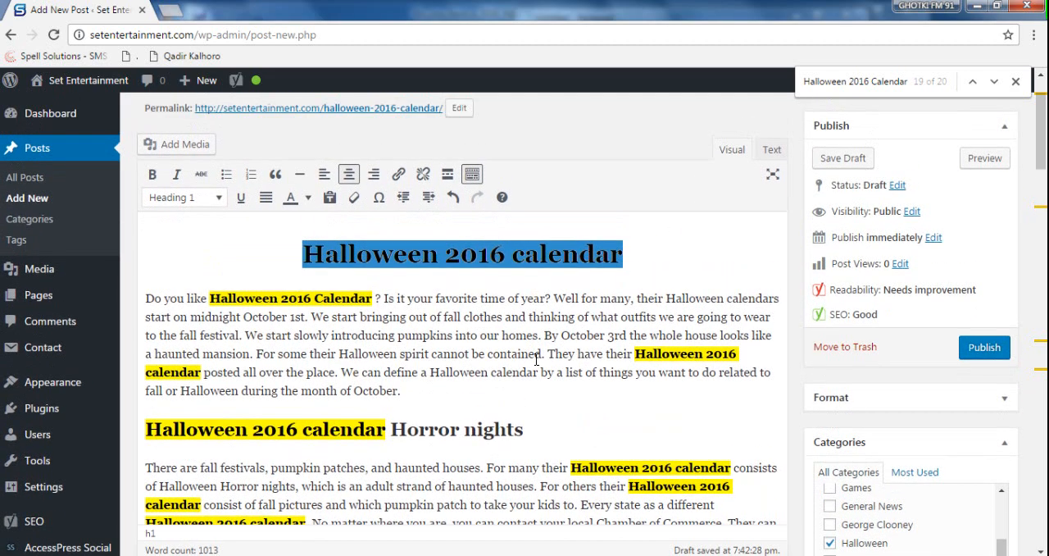
drag(150, 297, 503, 316)
key(ctrl+c)
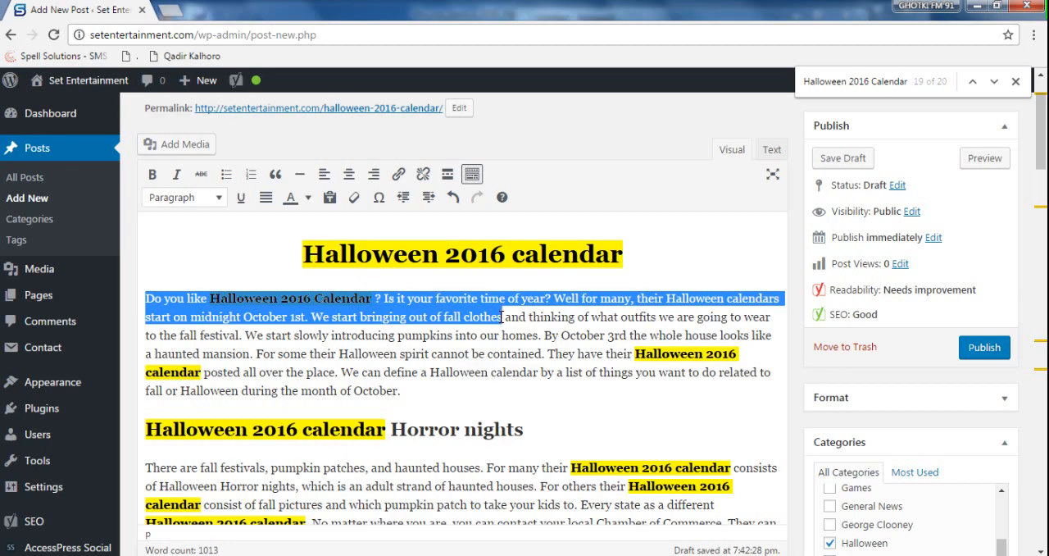
scroll(631, 364, down, 2)
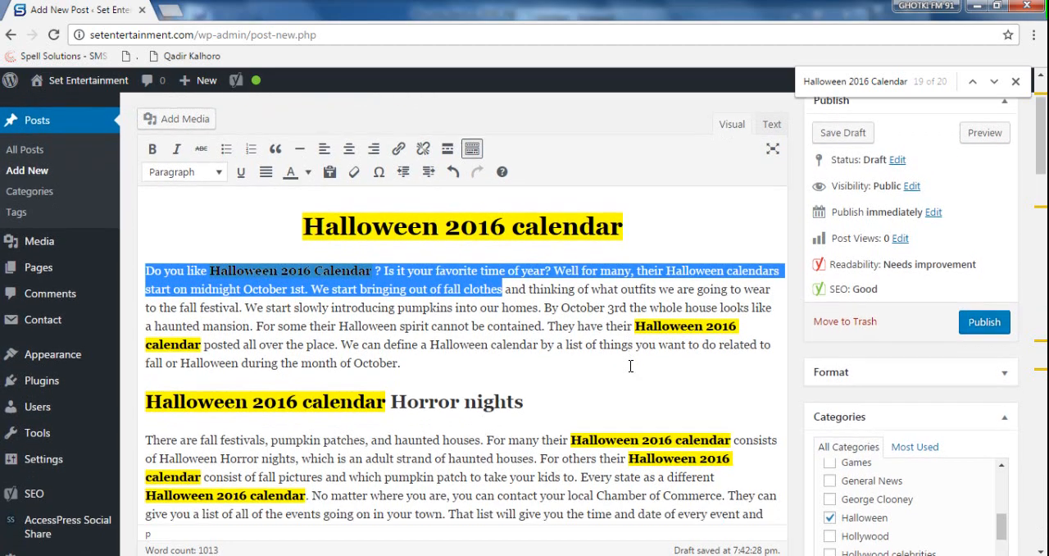
scroll(630, 364, up, 3)
scroll(630, 364, down, 3)
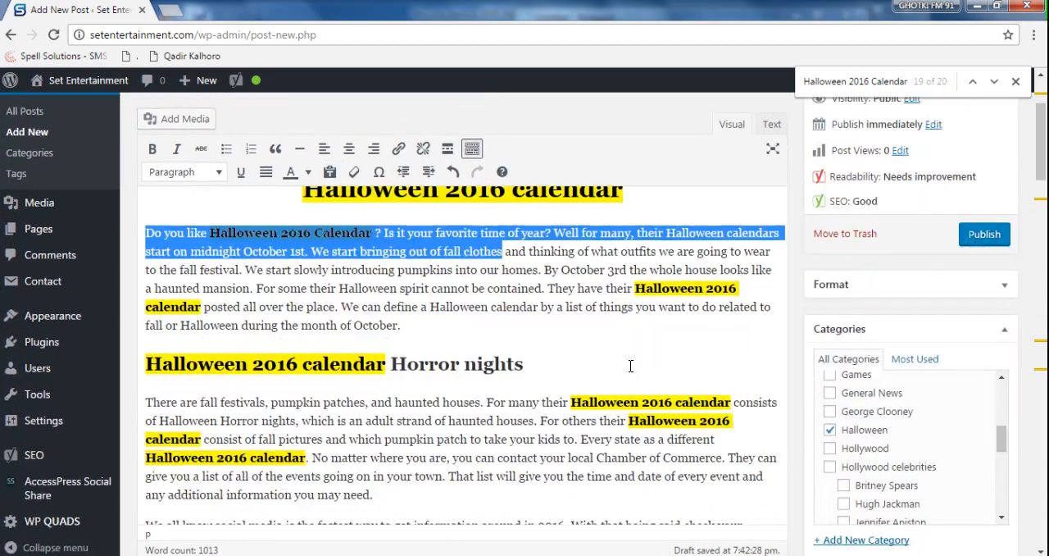
scroll(630, 364, up, 3)
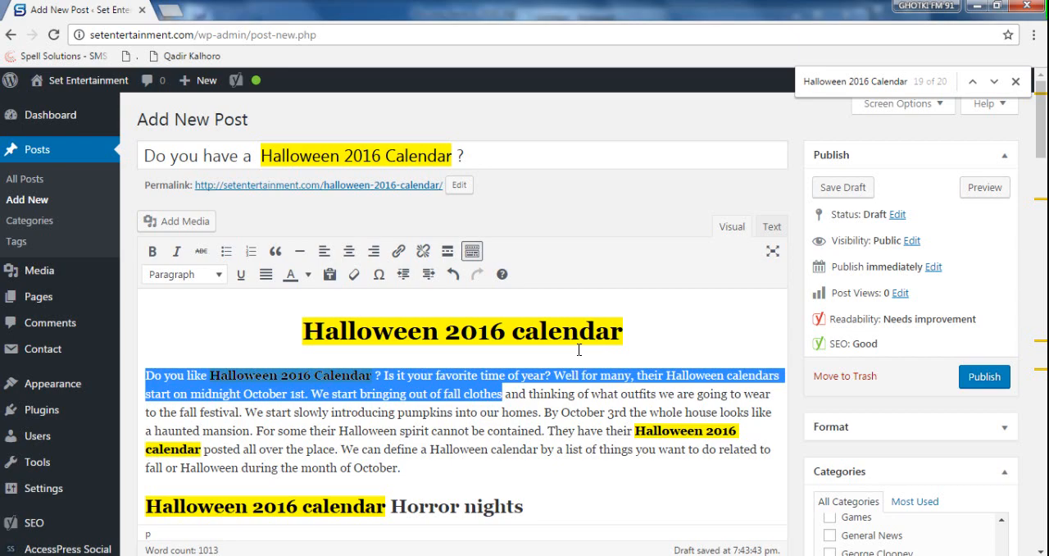
- Paste the article's opening sentences, from "Do you like Halloween 2016 Calendar ?" to "fall clothes", into the Yoast snippet's meta description
scroll(579, 349, down, 10)
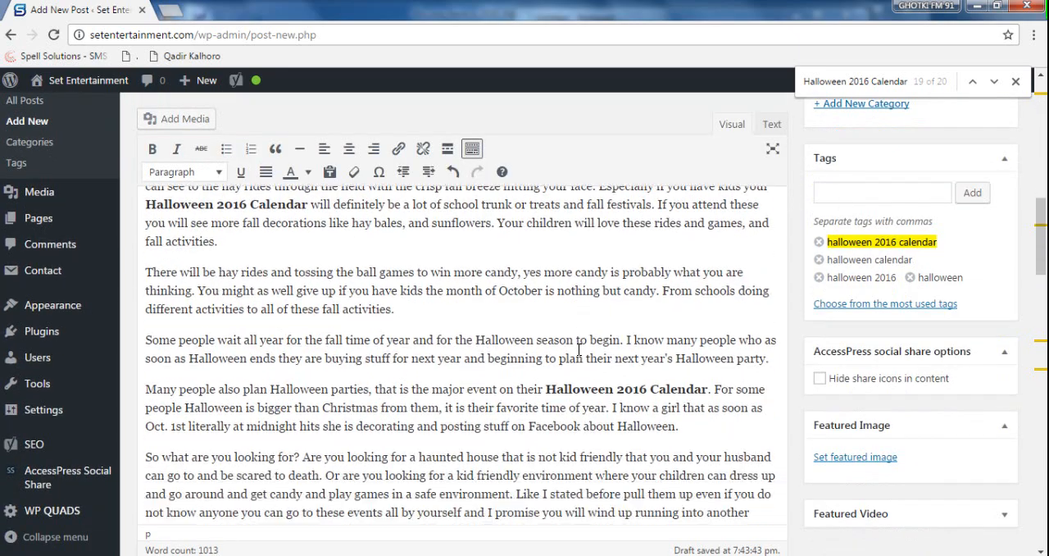
scroll(579, 352, down, 5)
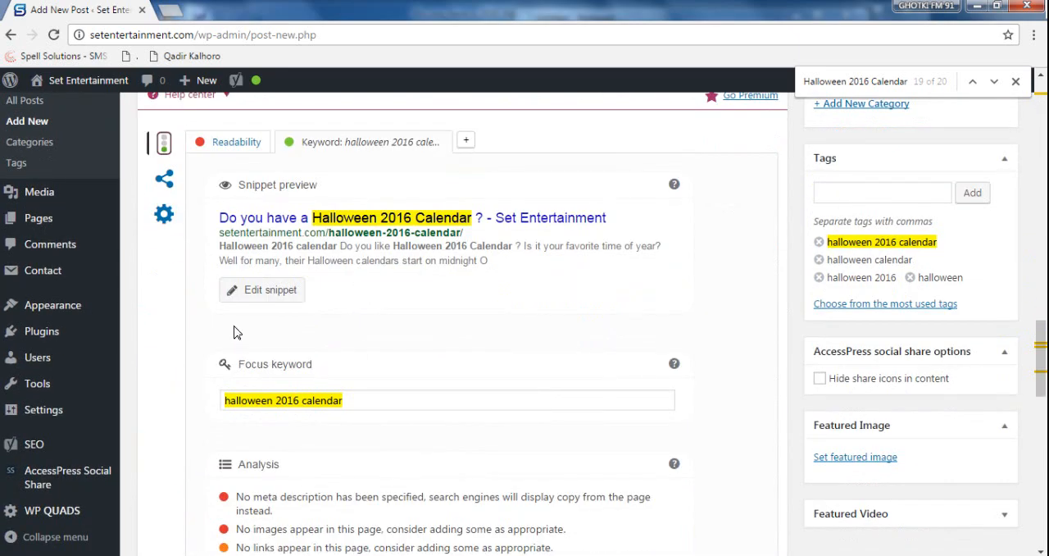
click(279, 303)
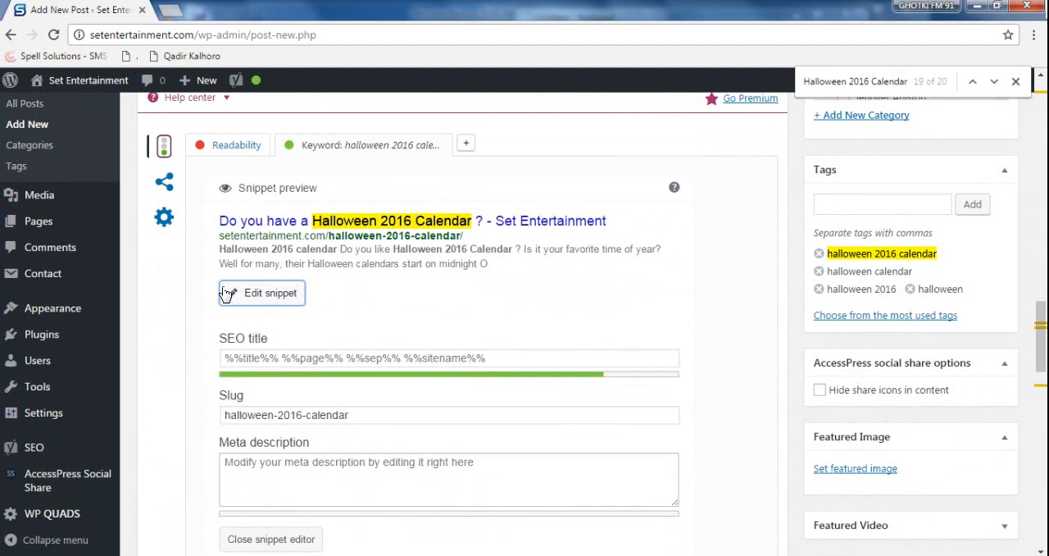
scroll(151, 146, up, 1)
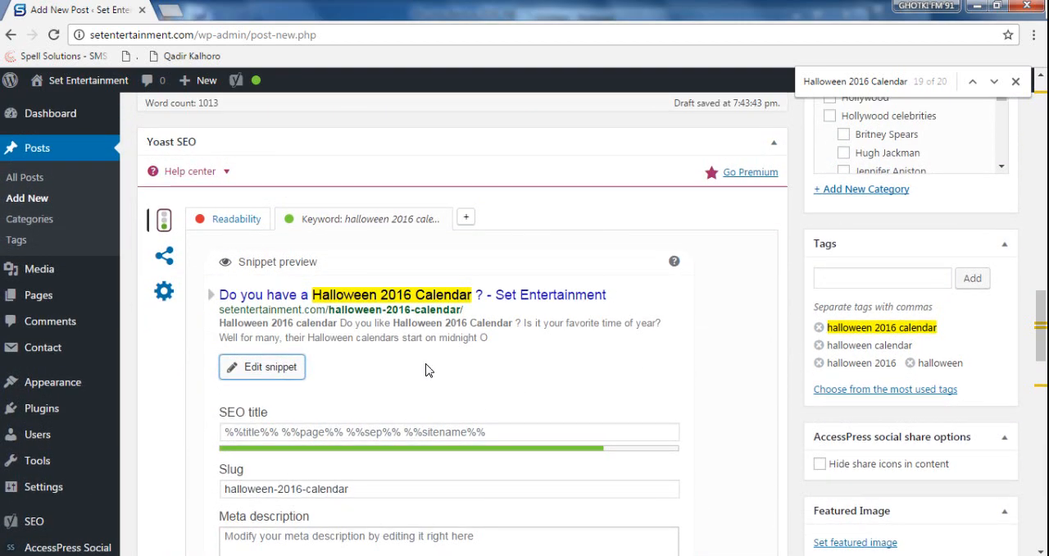
scroll(505, 351, down, 2)
click(362, 474)
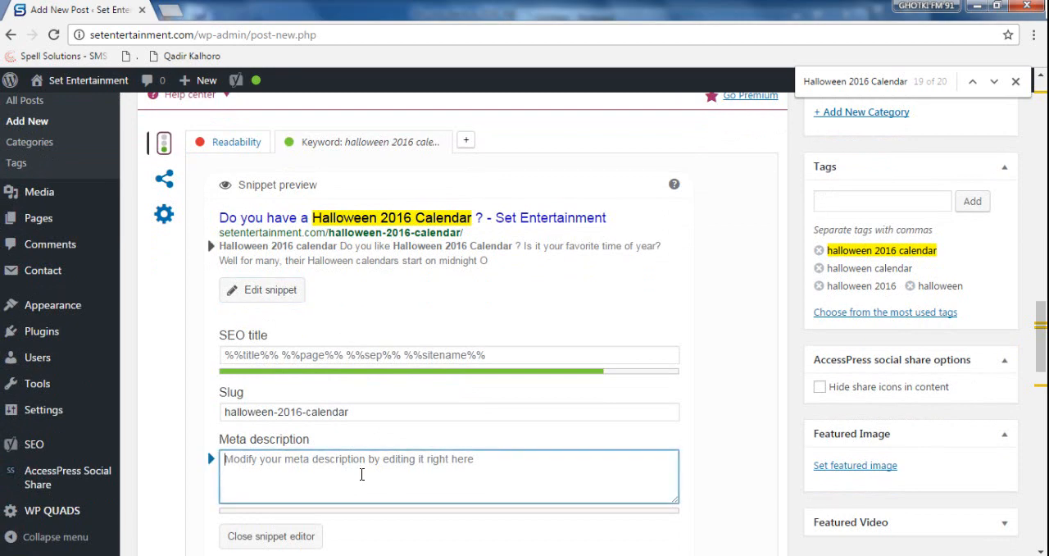
key(ctrl+v)
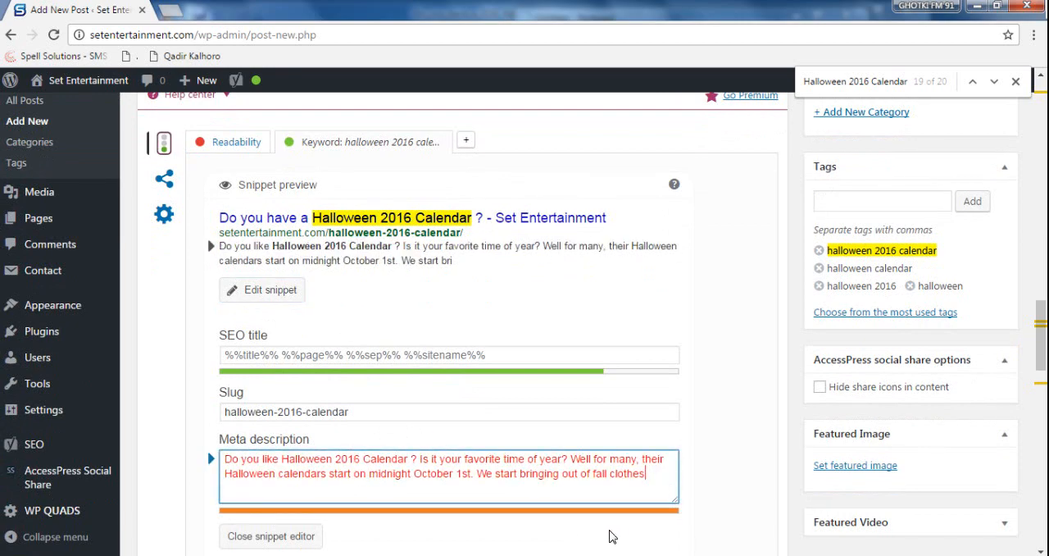
- Shorten the meta description by deleting the words after "We start"
key(BackSpace)
key(BackSpace)
key(BackSpace)
key(BackSpace)
key(BackSpace)
key(BackSpace)
key(BackSpace)
key(BackSpace)
key(BackSpace)
key(BackSpace)
key(BackSpace)
key(BackSpace)
key(BackSpace)
key(BackSpace)
key(BackSpace)
key(BackSpace)
key(BackSpace)
key(BackSpace)
key(BackSpace)
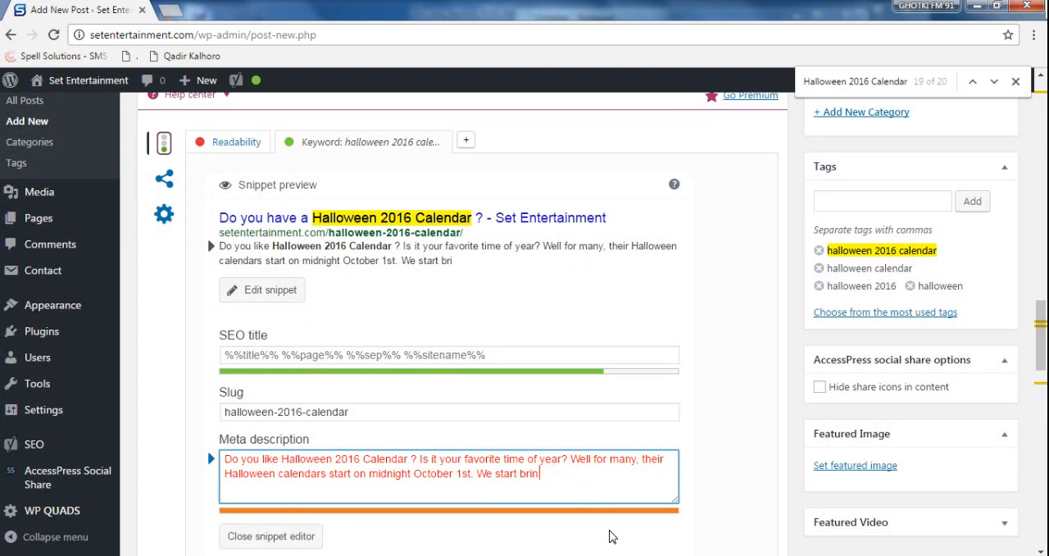
key(BackSpace)
key(BackSpace)
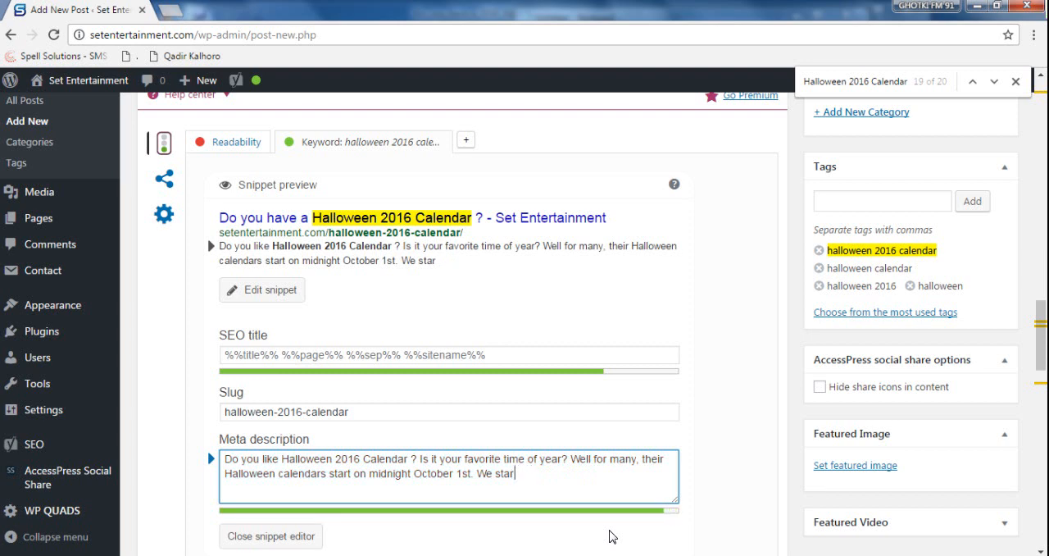
- Copy the shortened meta description into the Facebook description of the Yoast social settings
key(ctrl+a)
key(ctrl+c)
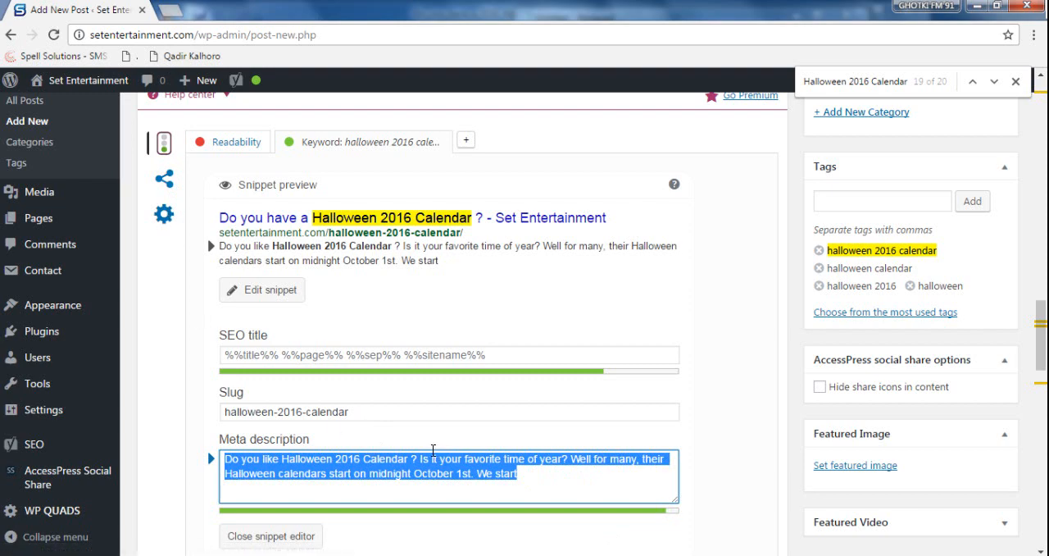
click(164, 184)
click(401, 291)
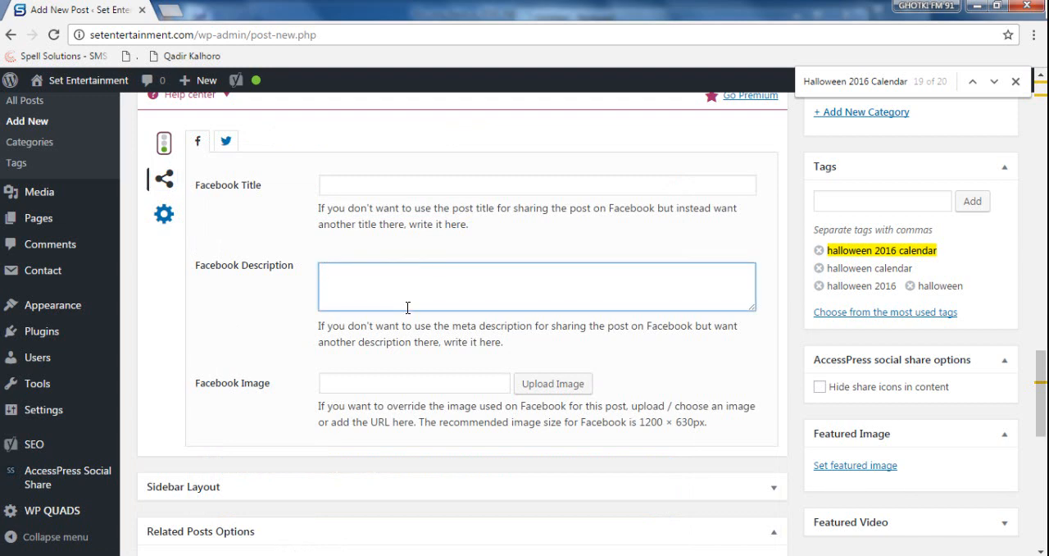
key(ctrl+v)
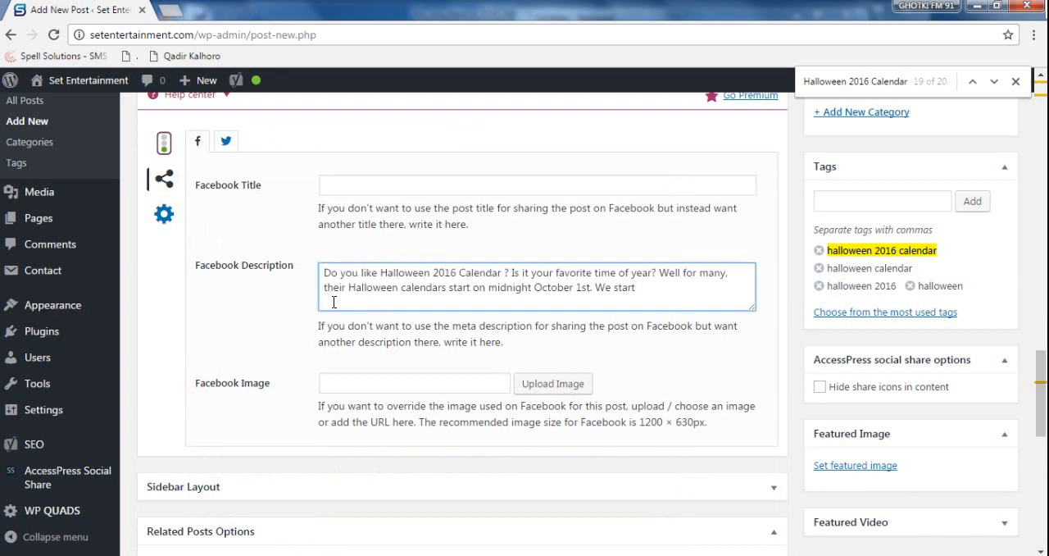
- Reuse the Facebook description text as the Twitter description
drag(638, 290, 306, 250)
key(ctrl+c)
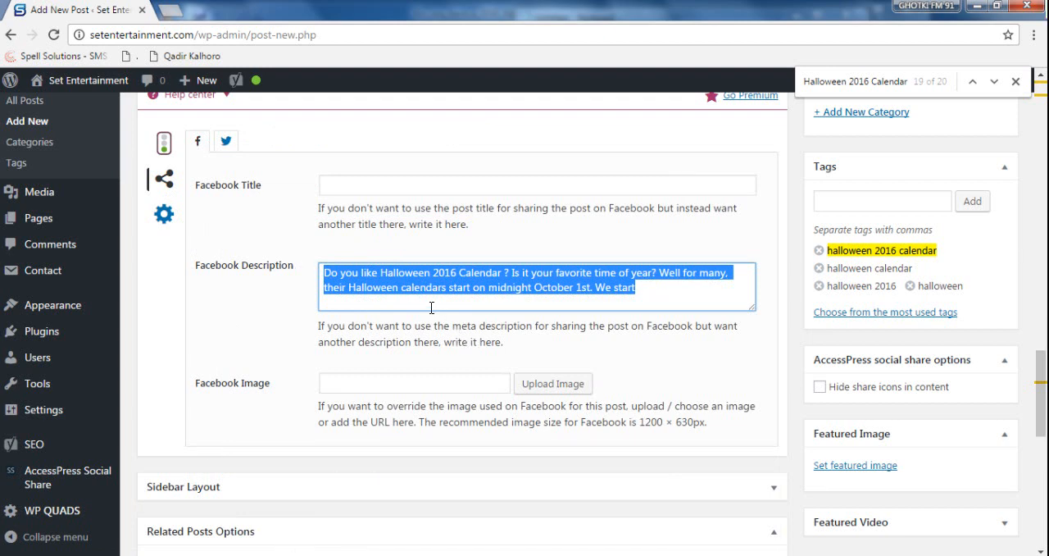
click(226, 142)
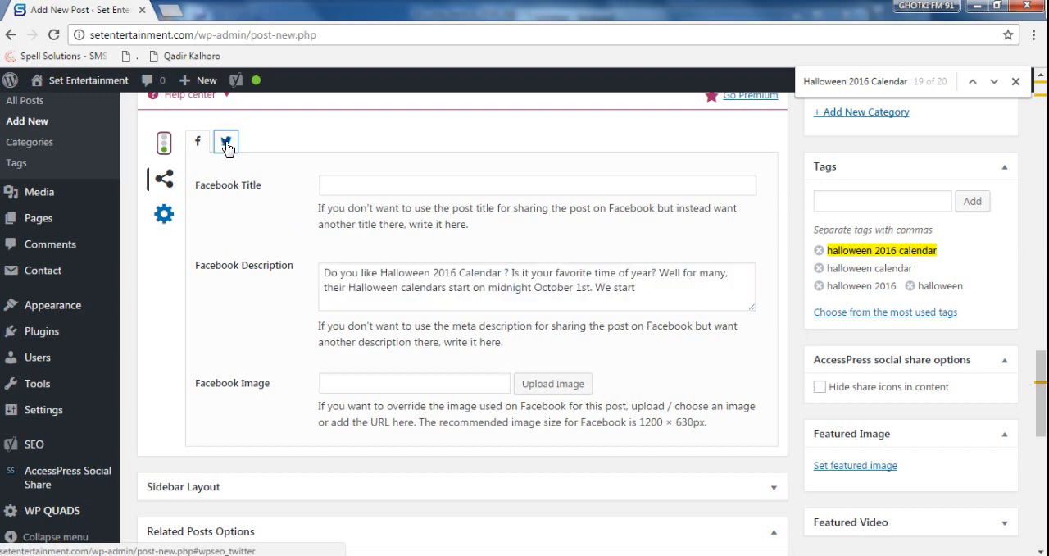
click(417, 276)
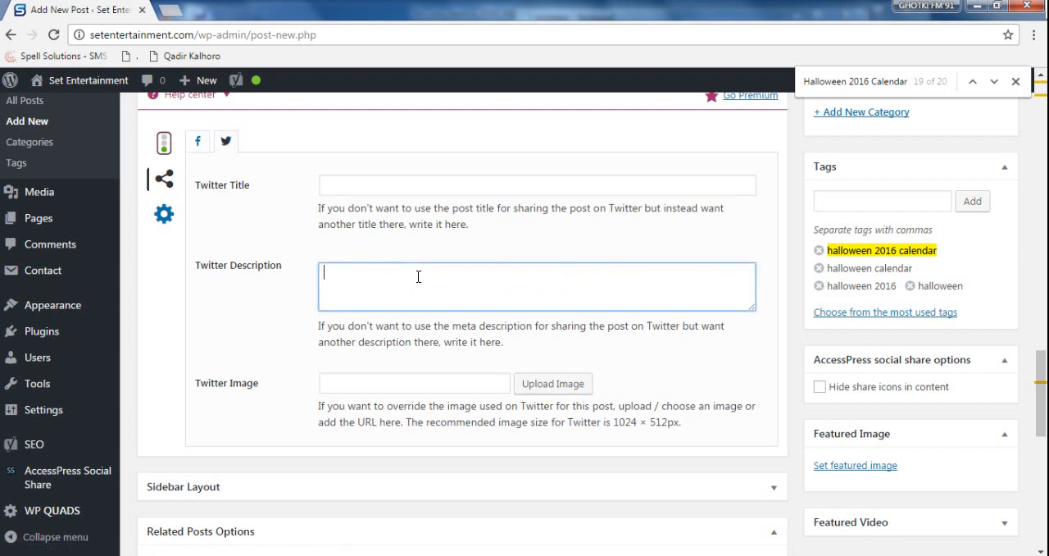
key(ctrl+v)
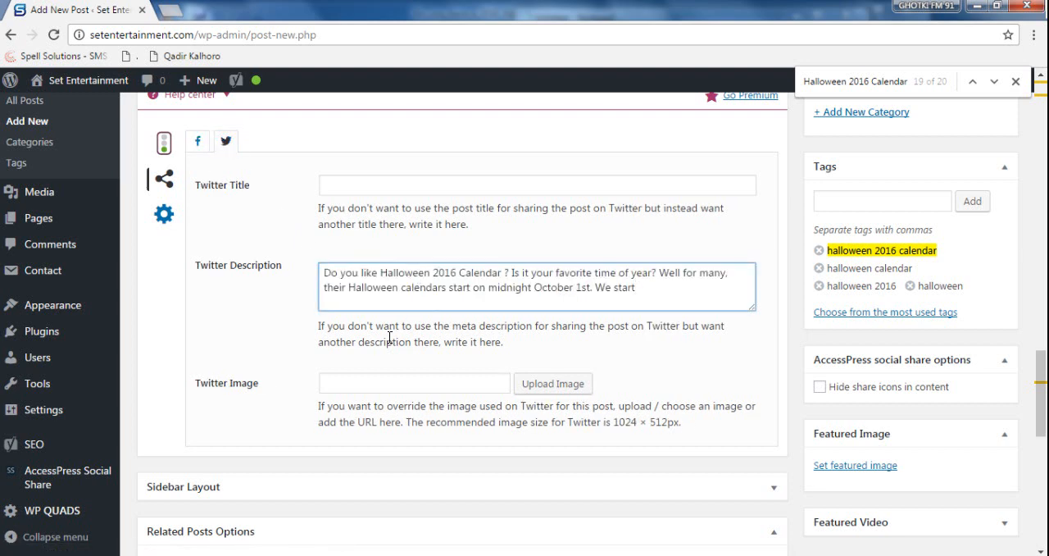
key(ctrl+a)
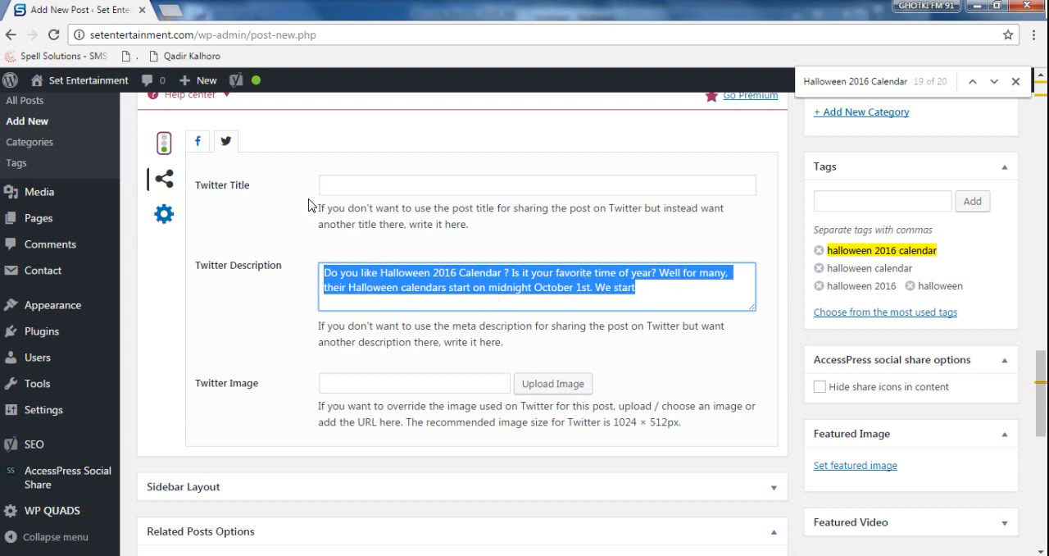
- Copy the snippet preview title "Do you have a Halloween 2016 Calendar ? - Set Entertainment" into the Twitter title
click(164, 144)
drag(628, 225, 225, 222)
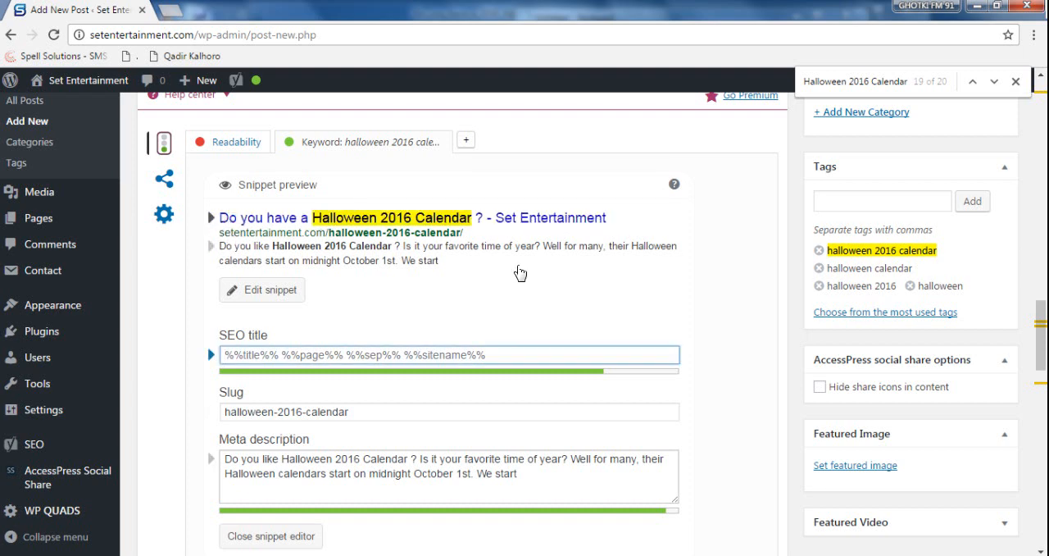
drag(628, 223, 223, 222)
key(ctrl+c)
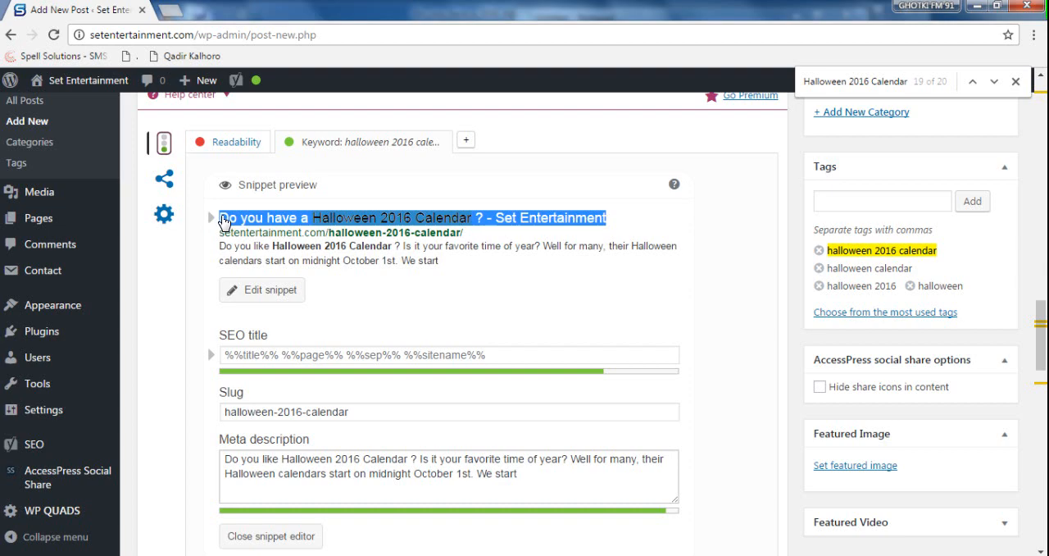
click(222, 222)
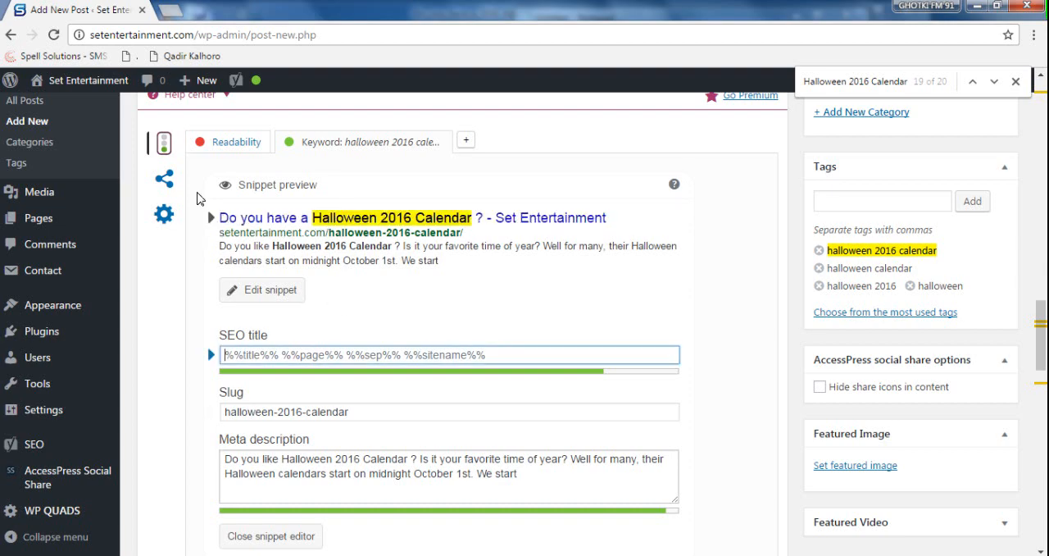
click(164, 180)
click(412, 186)
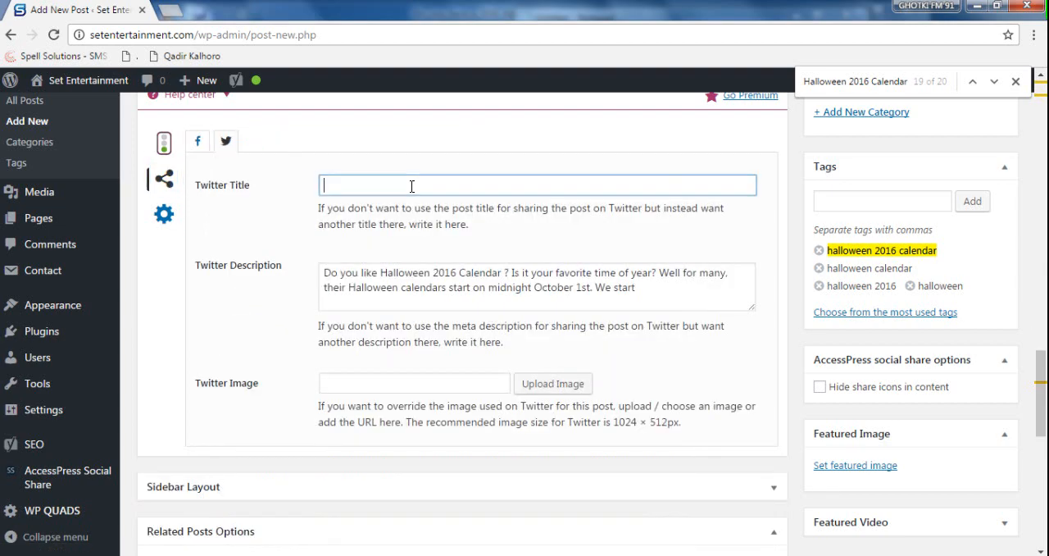
key(ctrl+v)
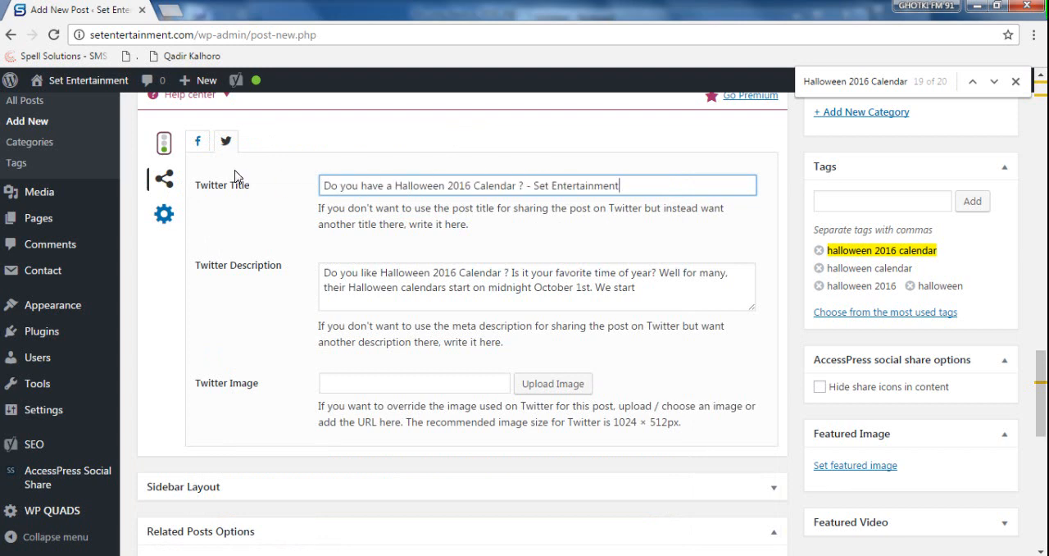
- Set the Facebook title to "Do you have a Halloween 2016 Calendar ? - Set Entertainment"
click(198, 147)
click(410, 180)
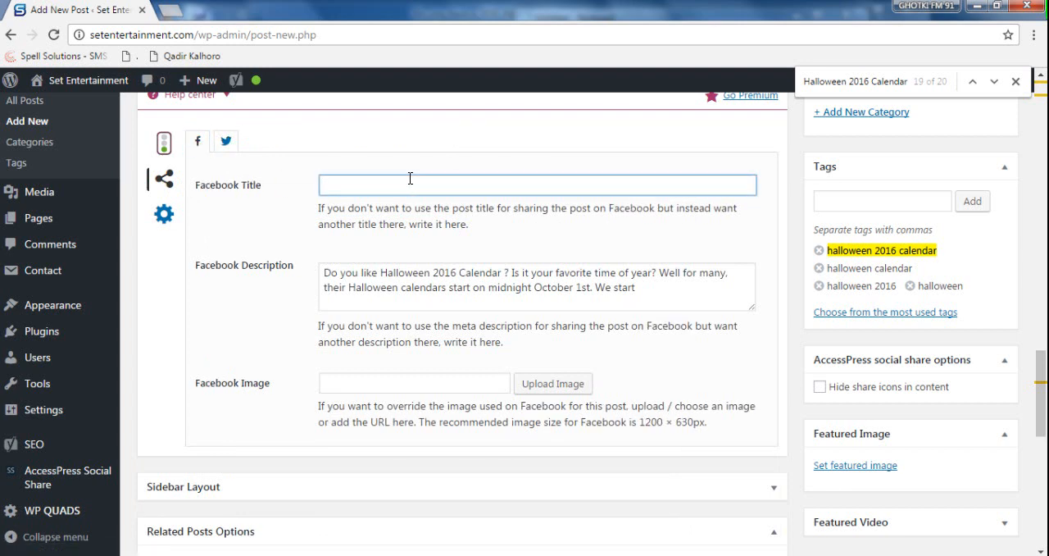
key(ctrl+v)
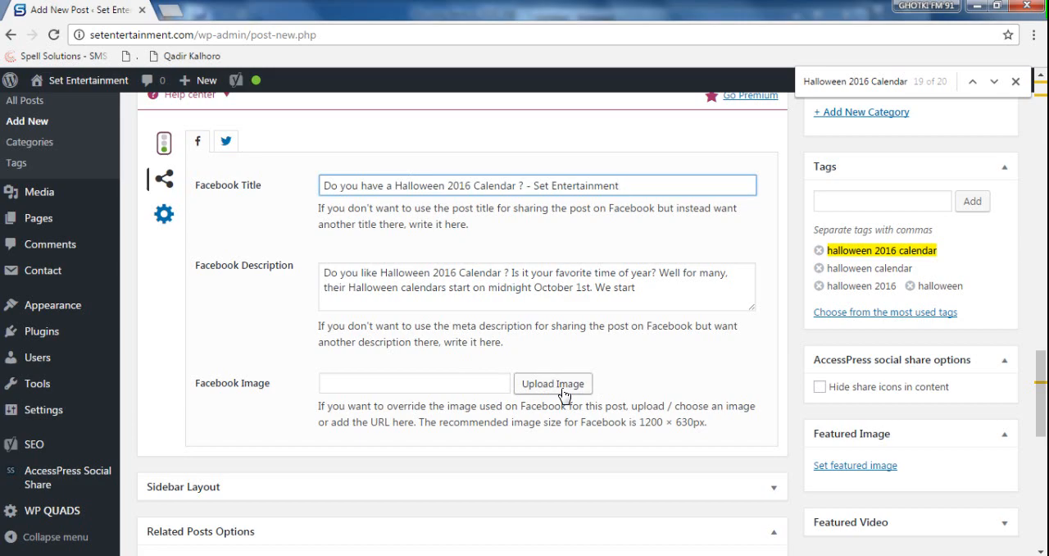
- Open the Set Entertainment site's home page in a new browser tab while keeping the post editor open
scroll(405, 389, down, 3)
scroll(403, 446, up, 6)
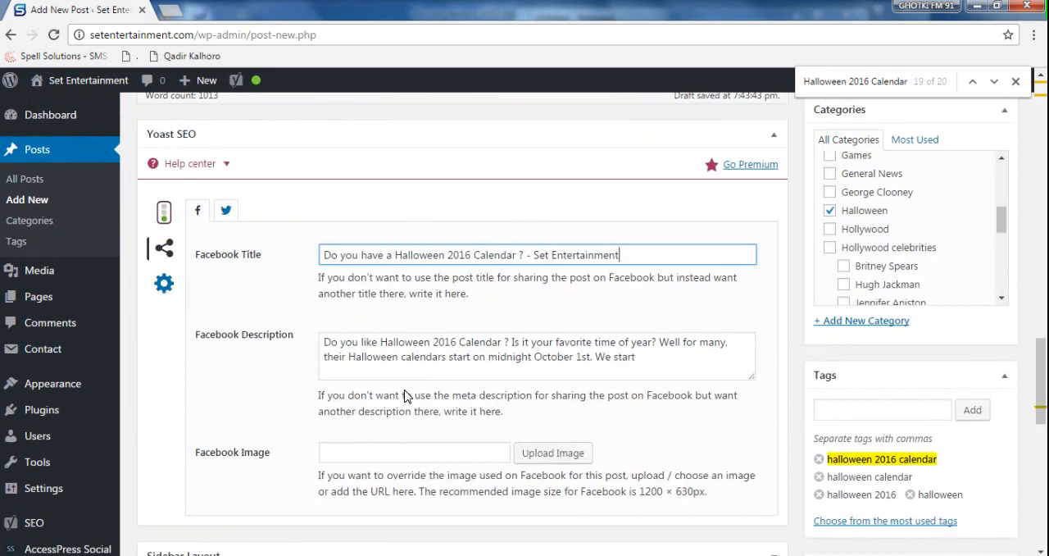
scroll(404, 396, up, 2)
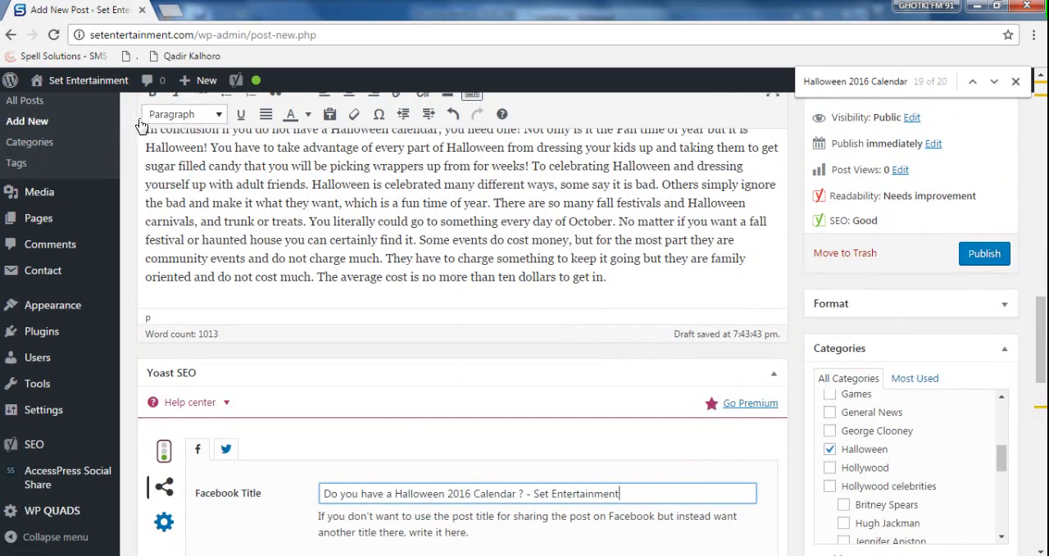
mouse_move(90, 82)
middle_click(80, 113)
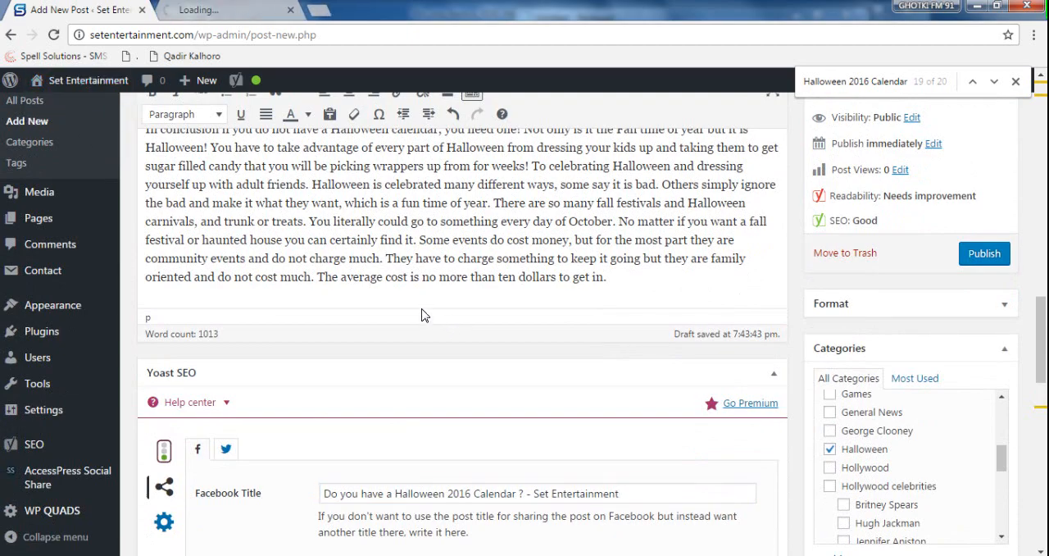
- Italicise the bold "Halloween 2016 Calendar" in the article's opening sentence
scroll(417, 293, up, 1)
scroll(417, 293, up, 5)
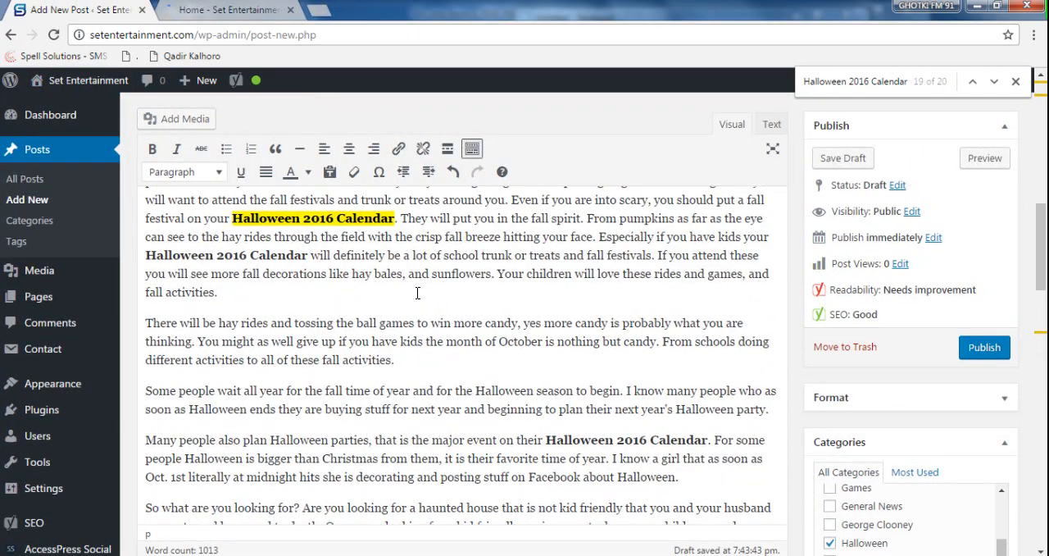
scroll(418, 293, up, 10)
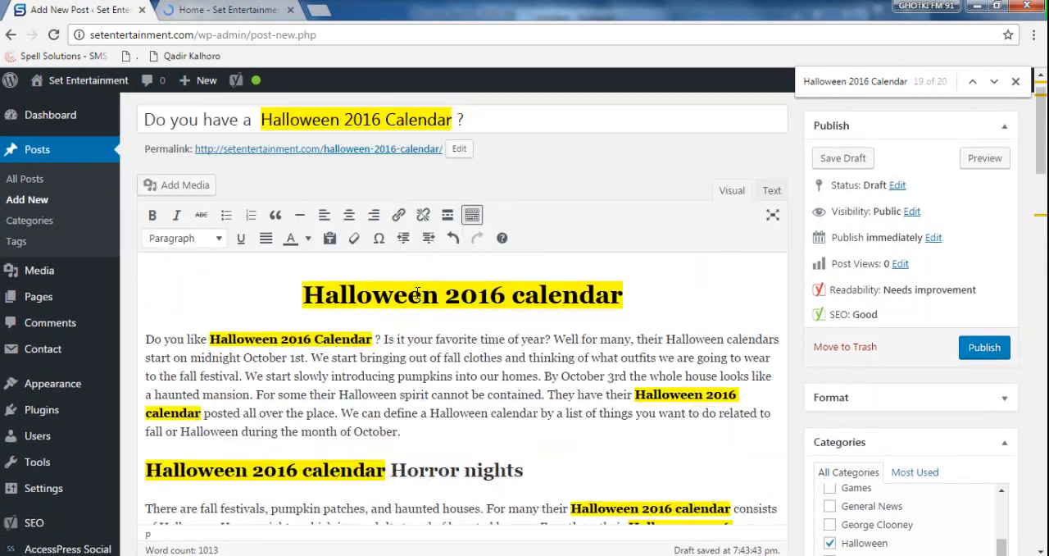
scroll(417, 295, up, 1)
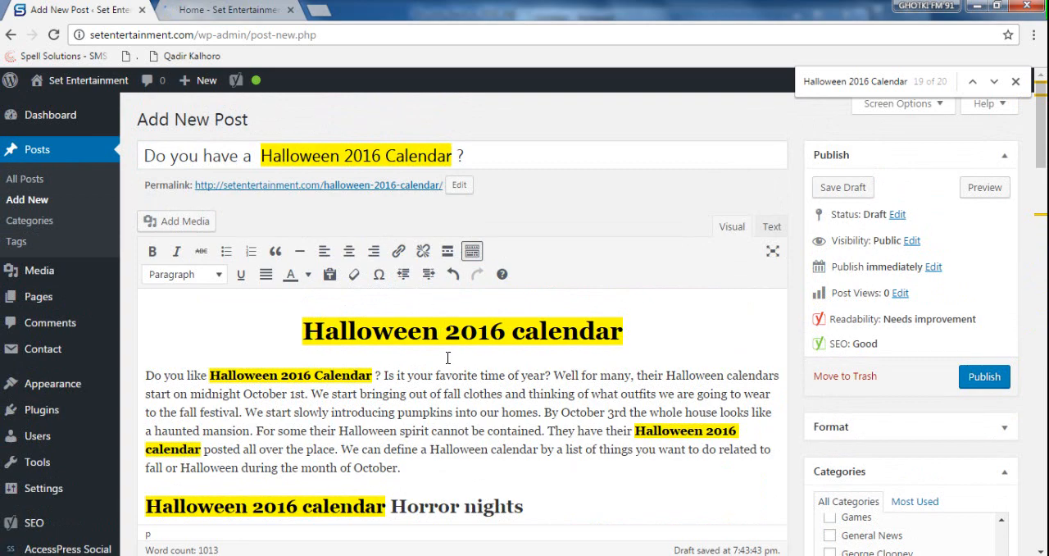
scroll(501, 385, down, 2)
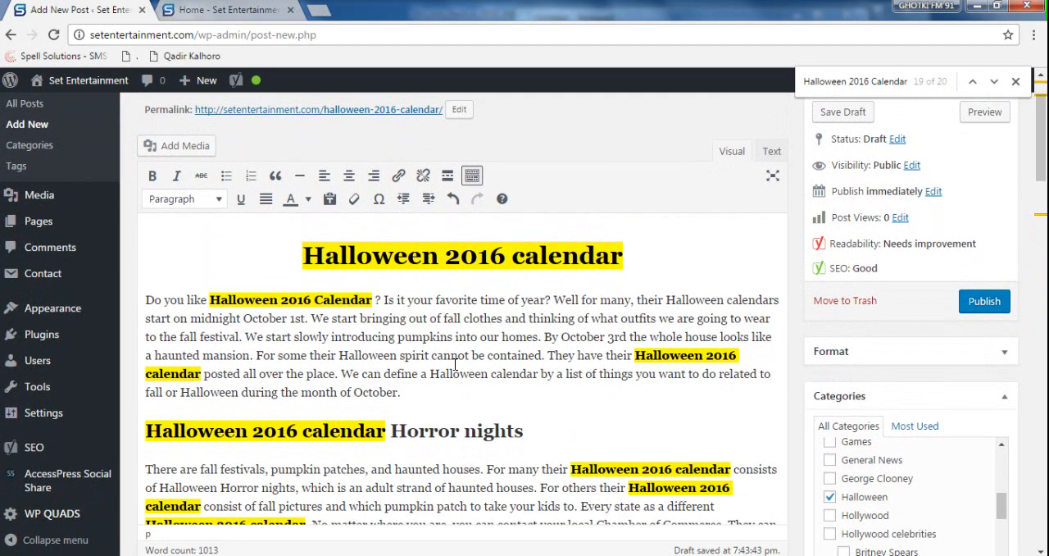
drag(211, 299, 376, 300)
click(357, 334)
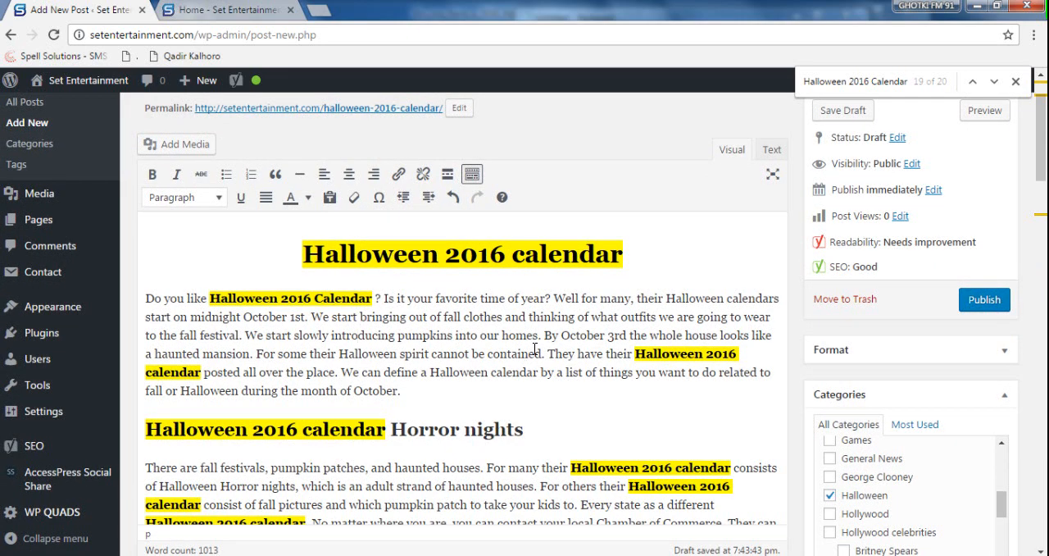
drag(373, 299, 210, 298)
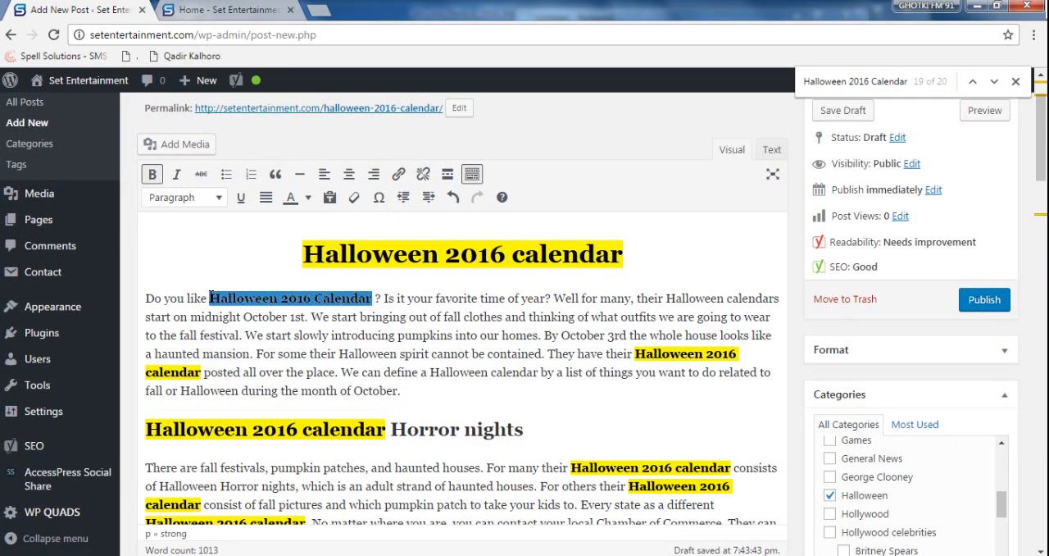
click(175, 174)
click(335, 317)
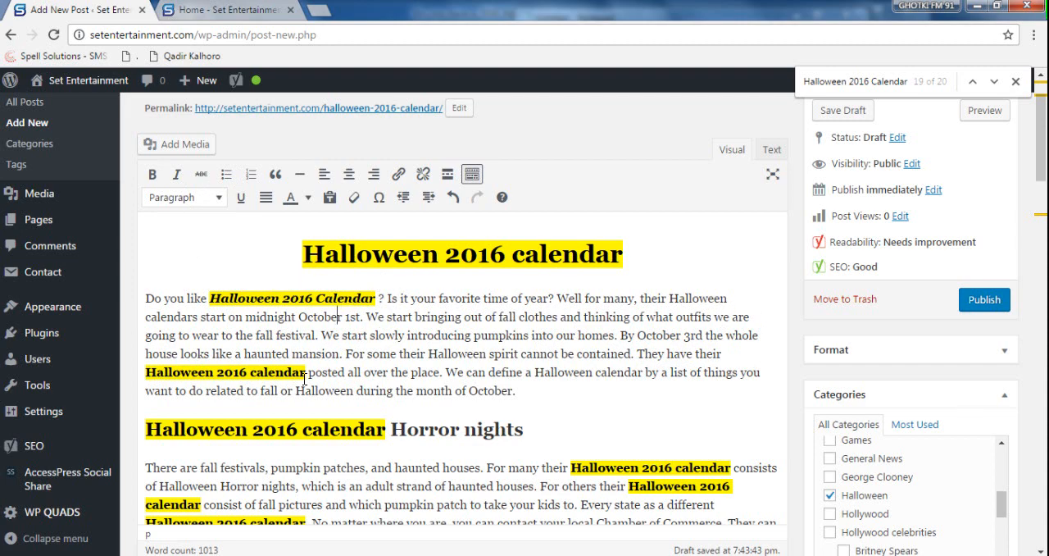
- Italicise and underline the second "Halloween 2016 calendar" phrase in the article's first paragraph
drag(307, 373, 145, 373)
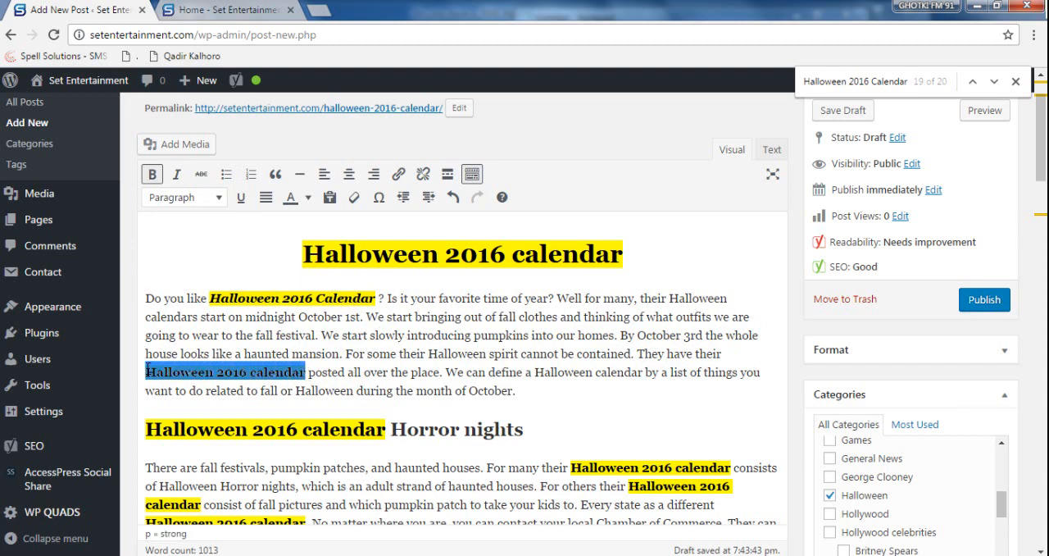
click(177, 175)
click(241, 197)
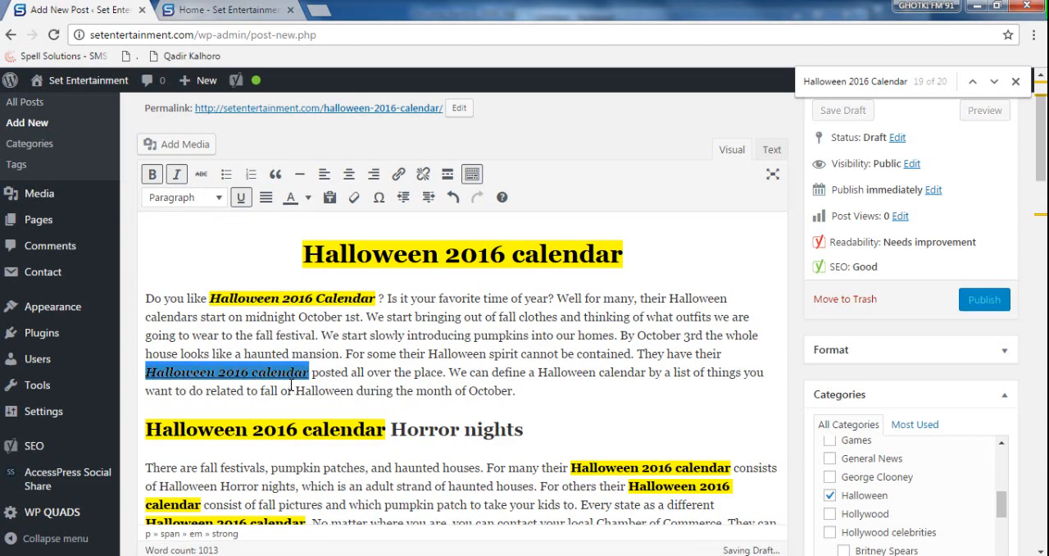
click(293, 390)
scroll(509, 370, down, 3)
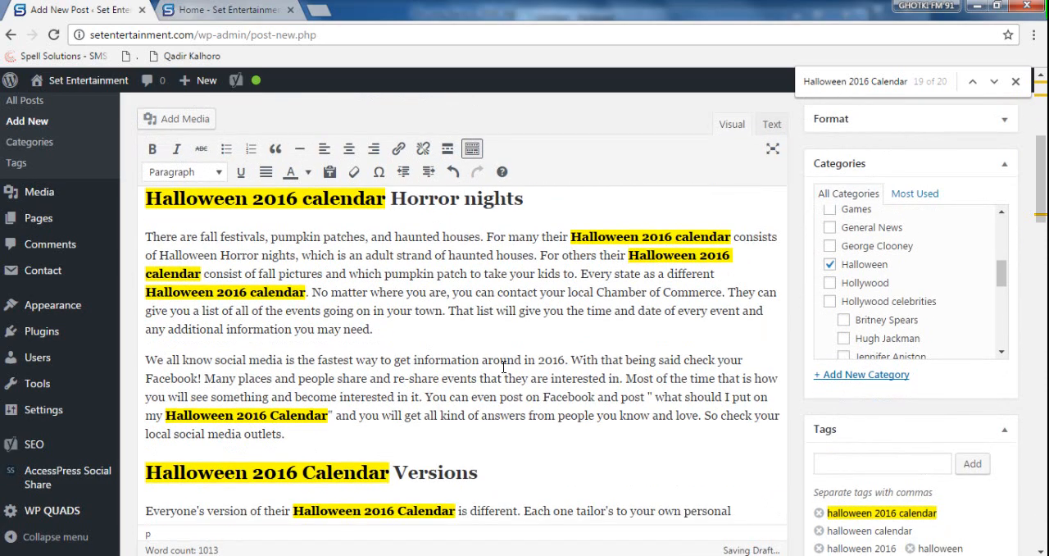
scroll(503, 367, up, 3)
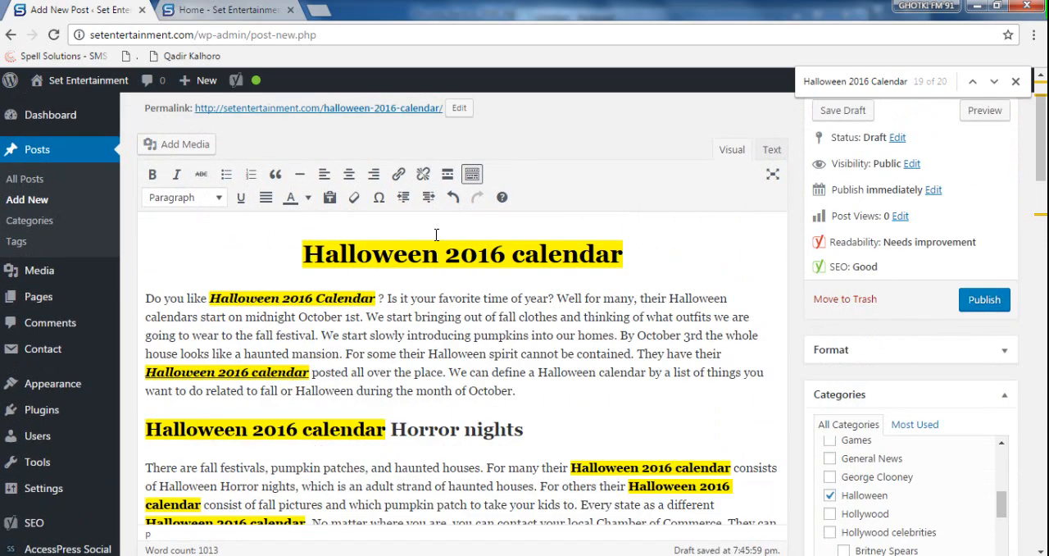
scroll(435, 327, up, 1)
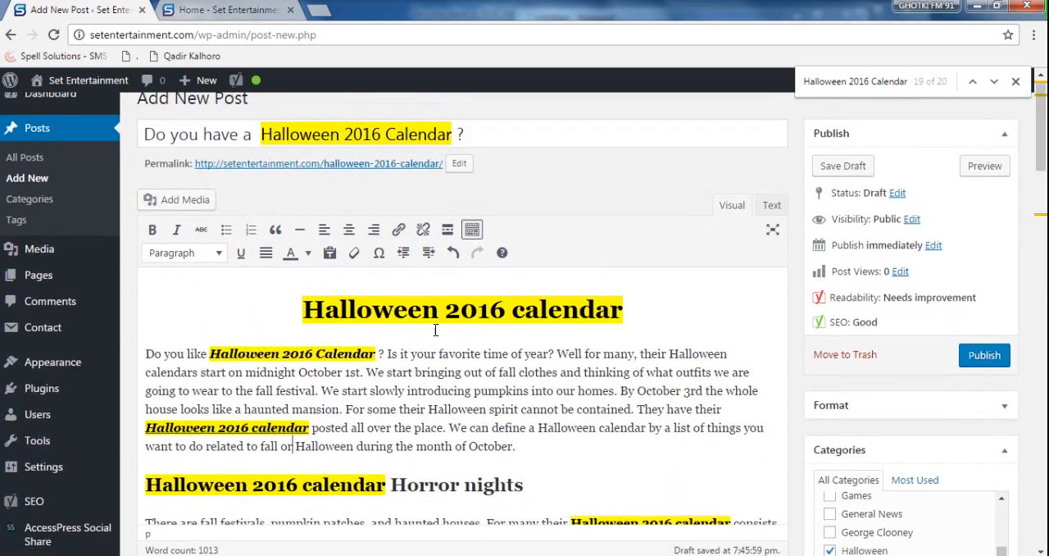
scroll(435, 330, down, 1)
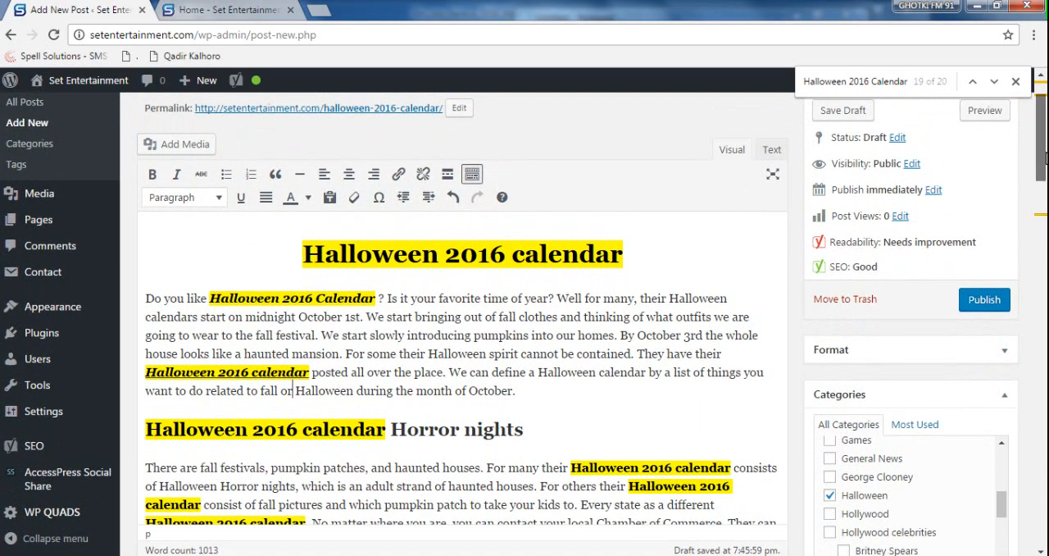
scroll(1041, 140, up, 1)
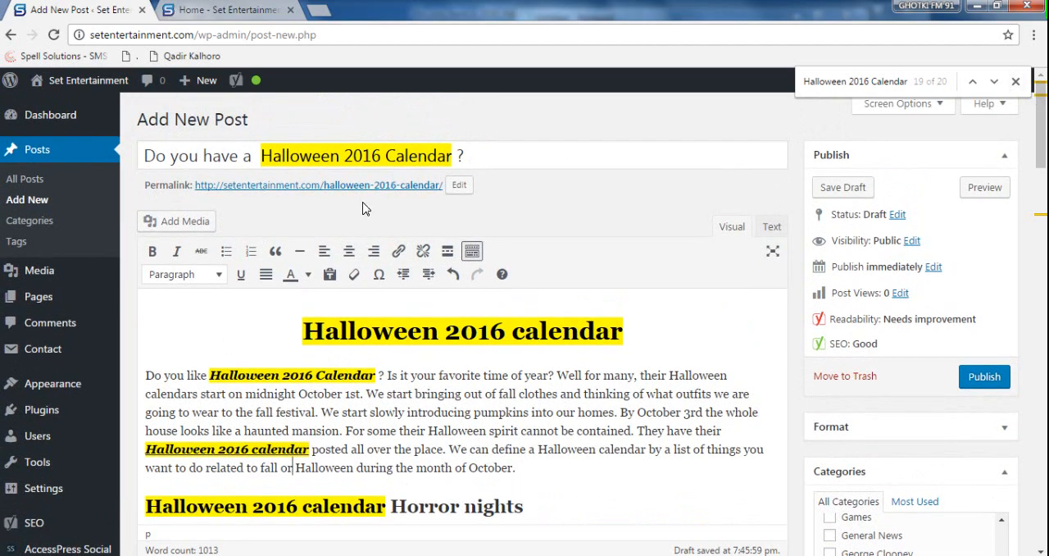
- Open the site's Halloween category page in the second browser tab, then return to the post editor
click(205, 12)
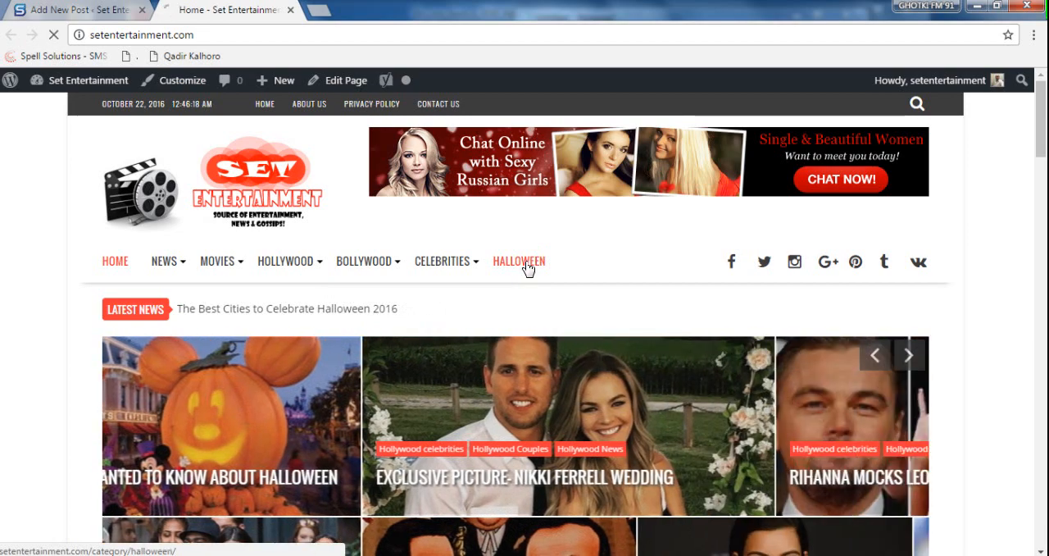
click(526, 264)
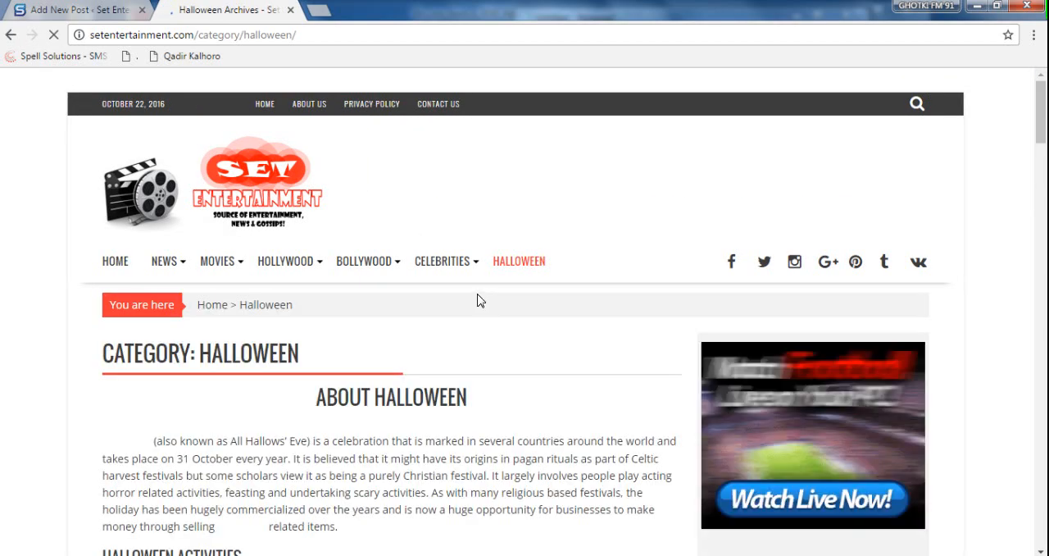
click(82, 10)
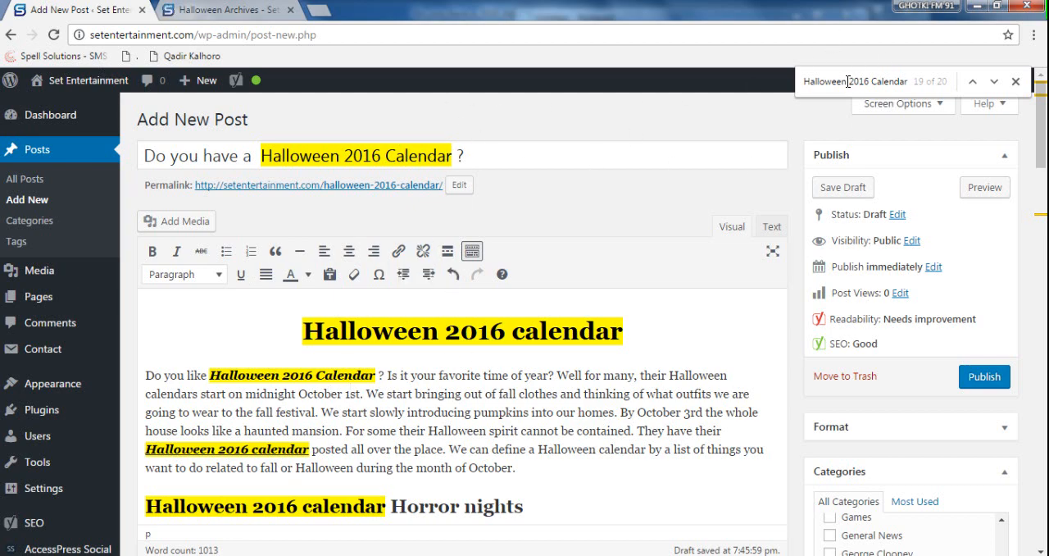
- Search the post editor page for "Halloween" and look through the opening paragraphs for a phrase suitable for linking
drag(849, 81, 992, 90)
key(BackSpace)
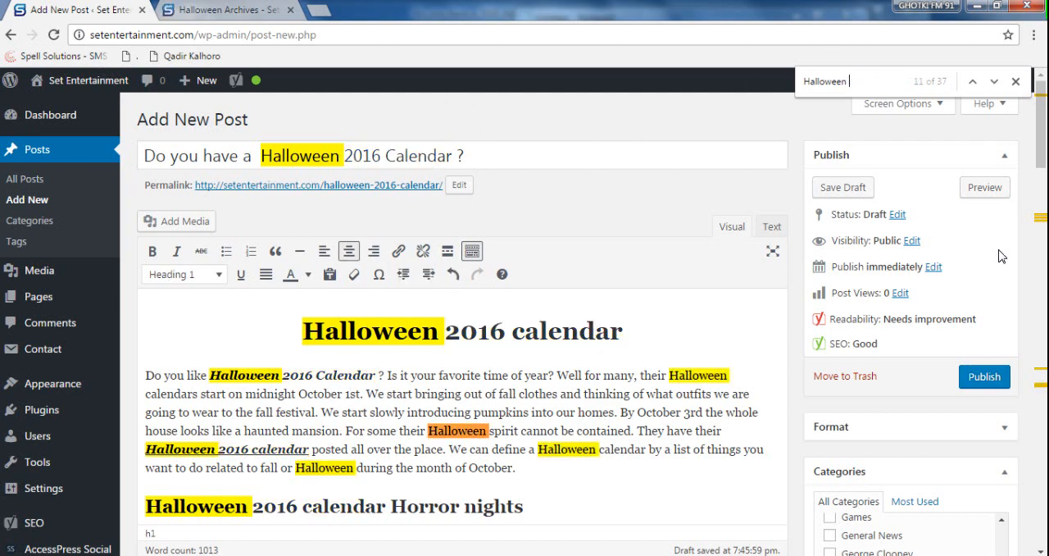
key(BackSpace)
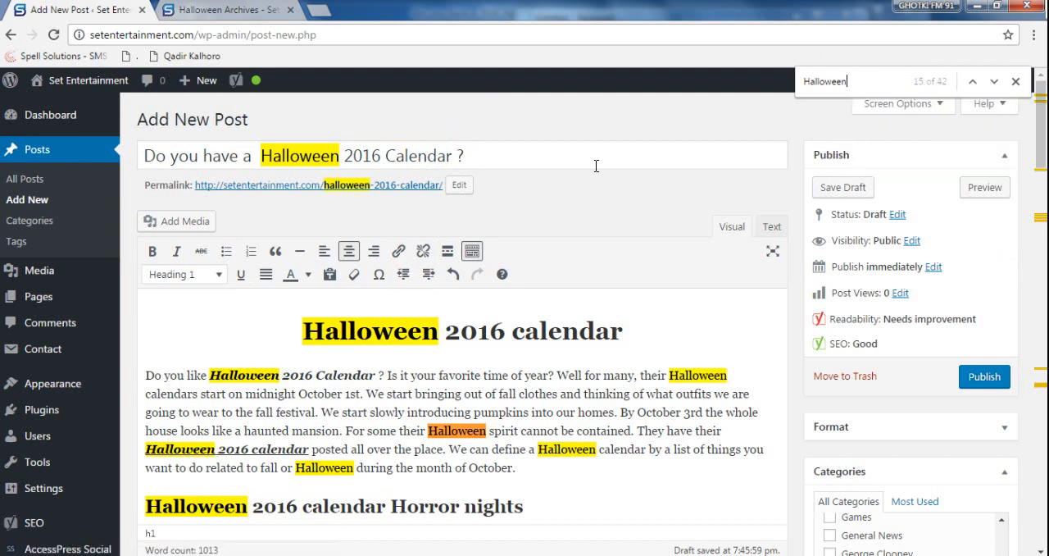
key(Return)
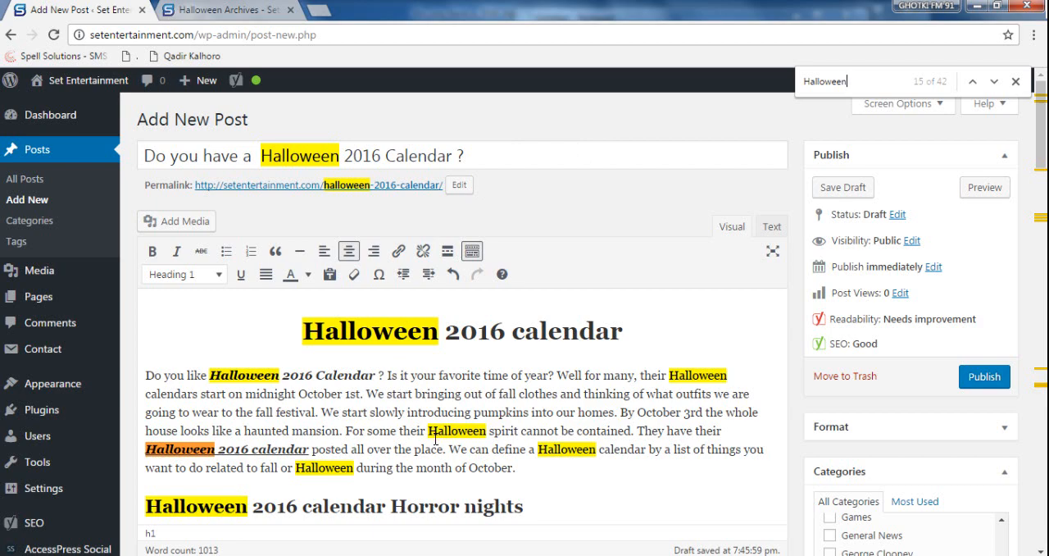
click(468, 434)
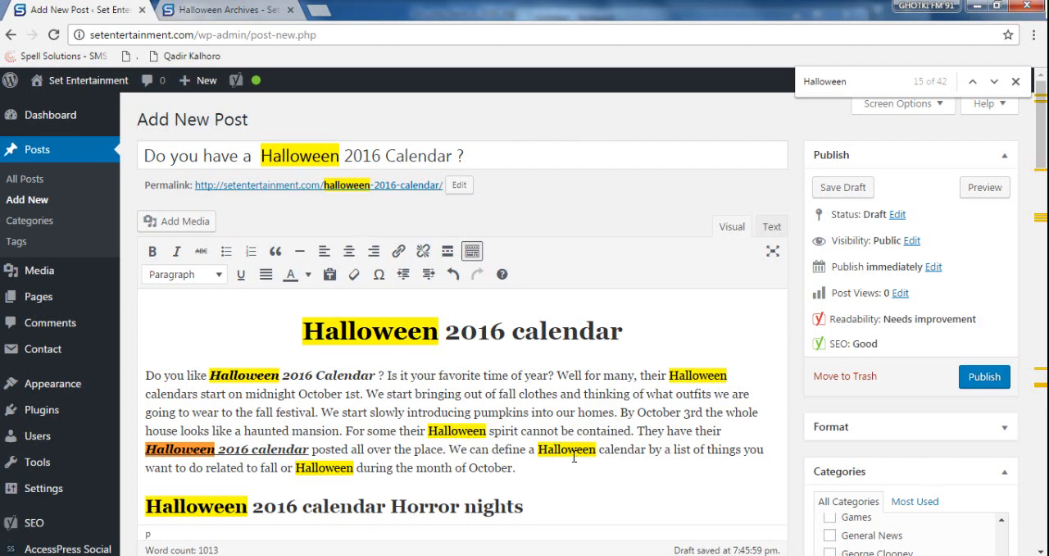
scroll(574, 458, down, 1)
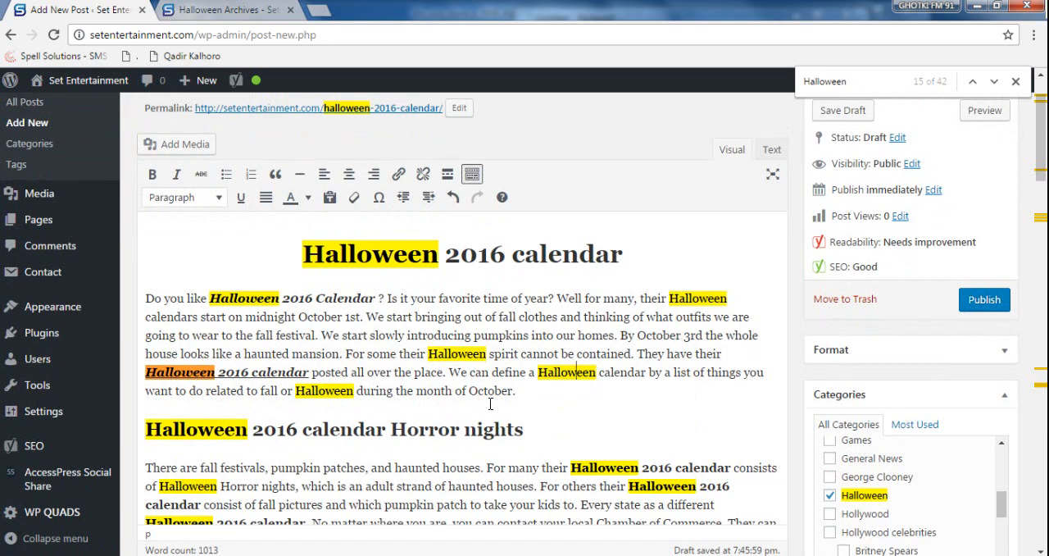
scroll(490, 403, down, 1)
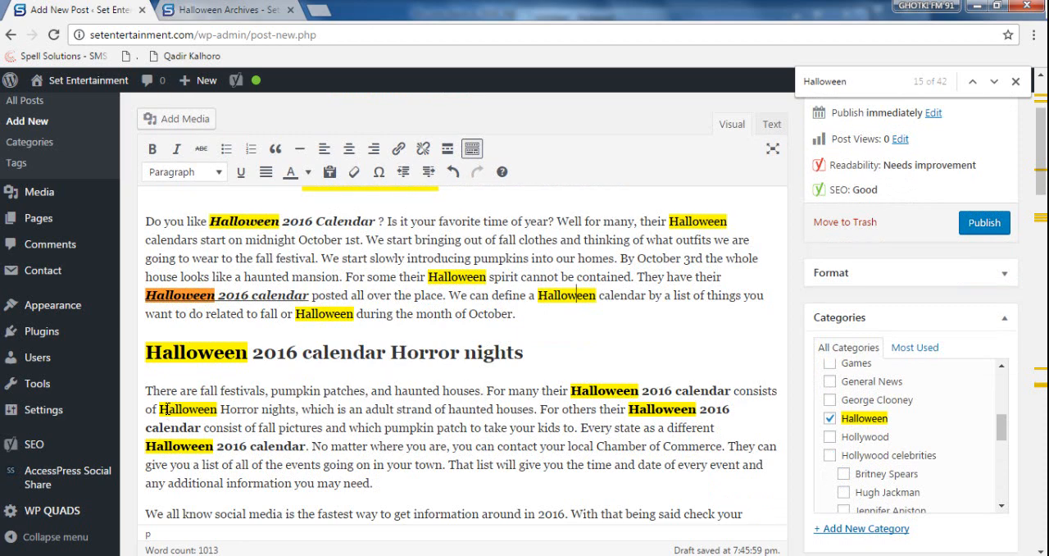
- Look through the site's Halloween category archive for an existing post matching the article's phrase "Halloween Horror nights"
drag(160, 409, 297, 411)
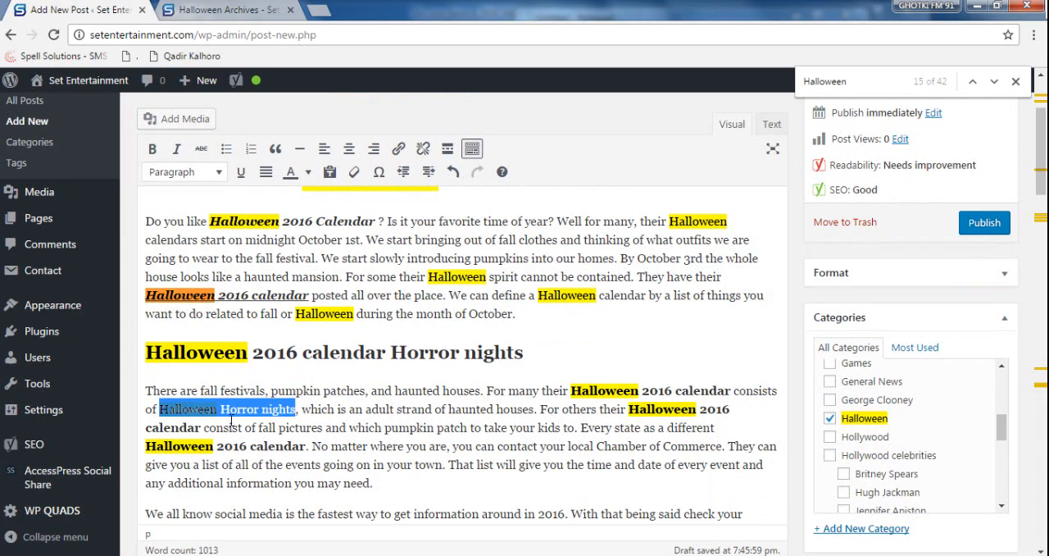
click(238, 10)
scroll(386, 338, down, 8)
scroll(386, 335, down, 15)
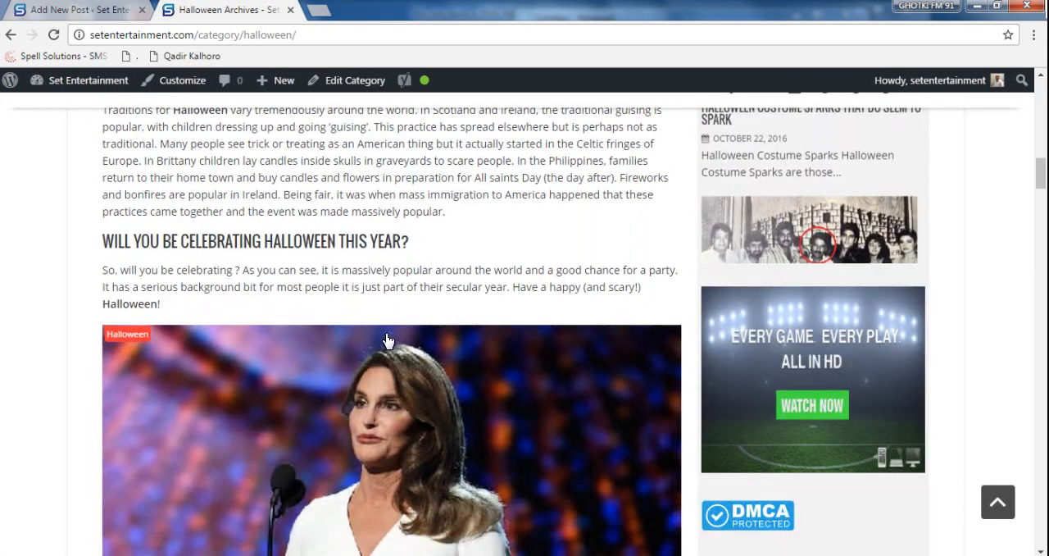
scroll(389, 341, down, 3)
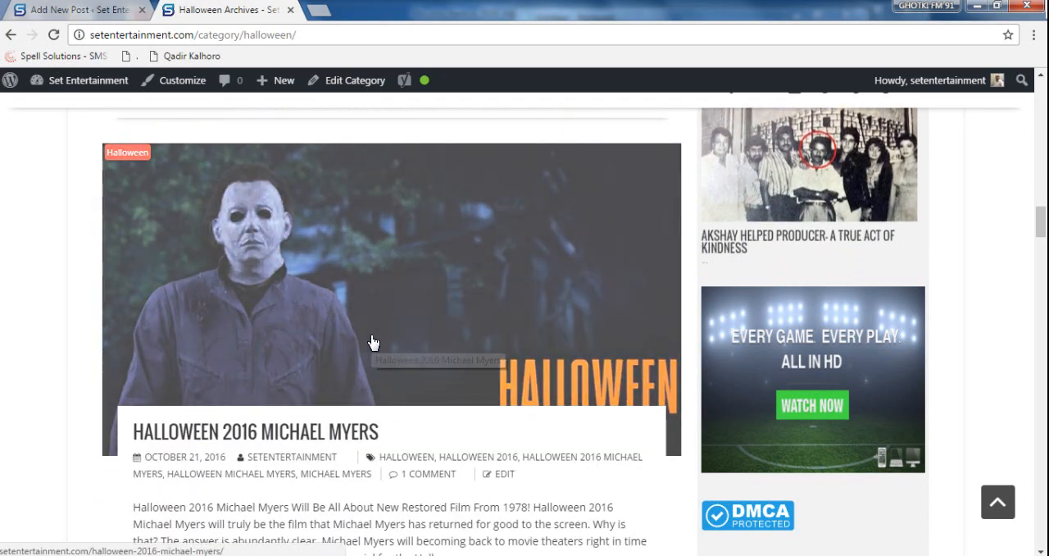
scroll(369, 344, down, 4)
scroll(372, 341, down, 3)
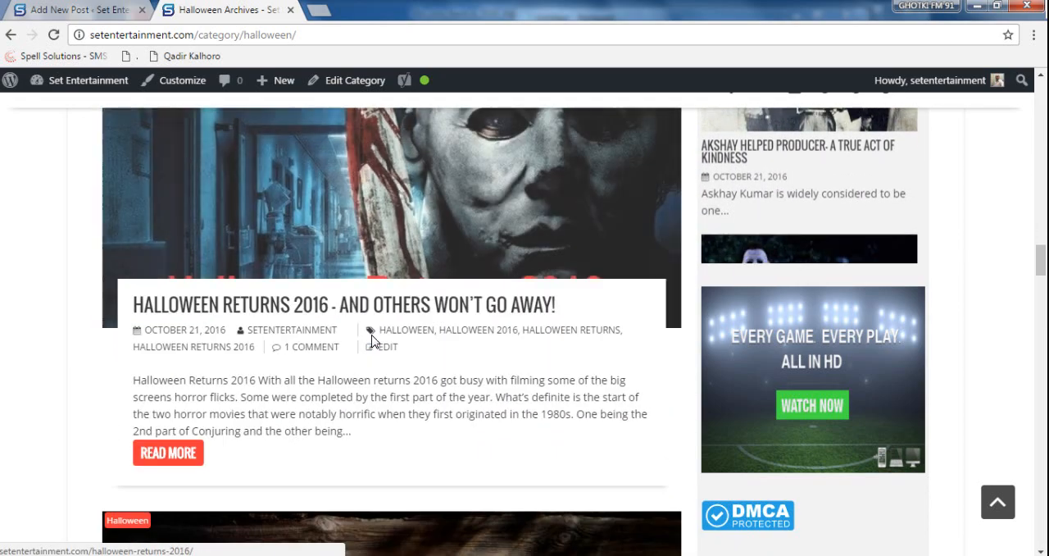
scroll(372, 341, down, 4)
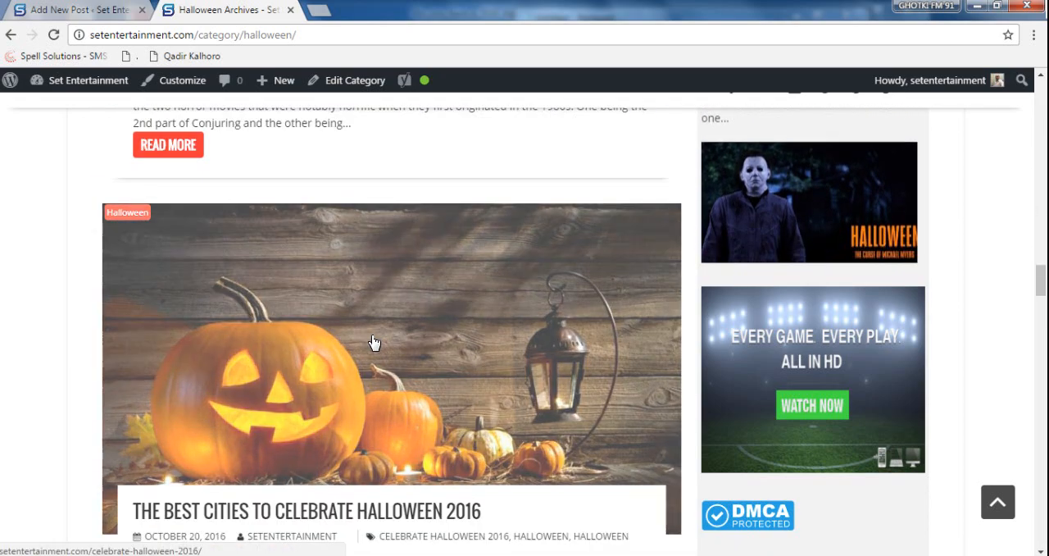
scroll(373, 342, down, 4)
scroll(370, 343, up, 3)
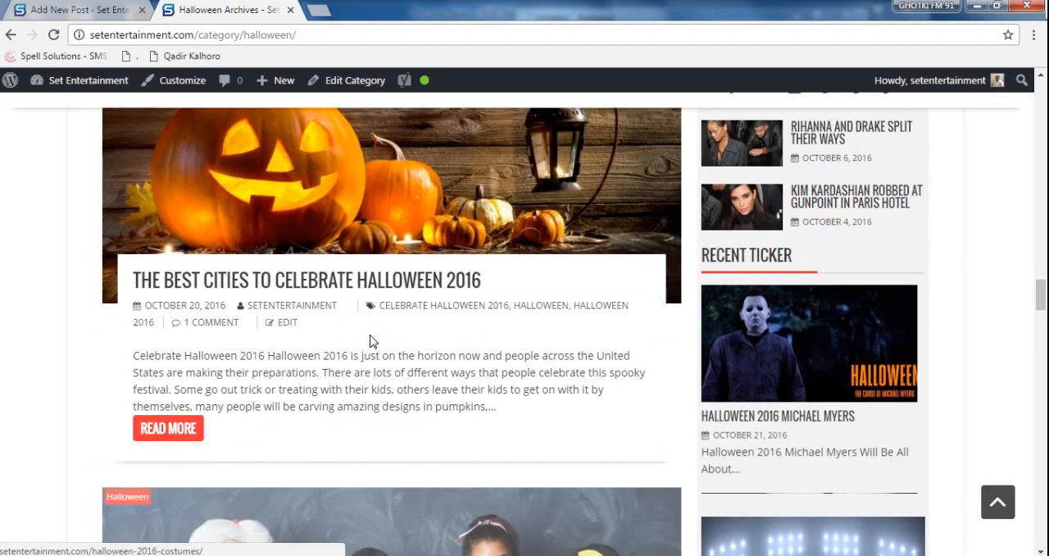
scroll(294, 334, down, 5)
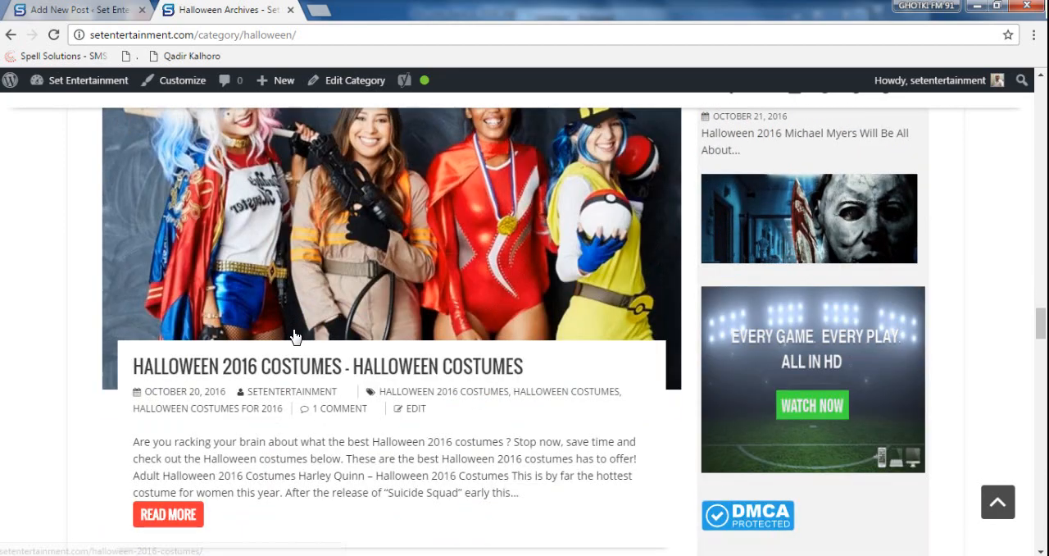
scroll(293, 334, down, 9)
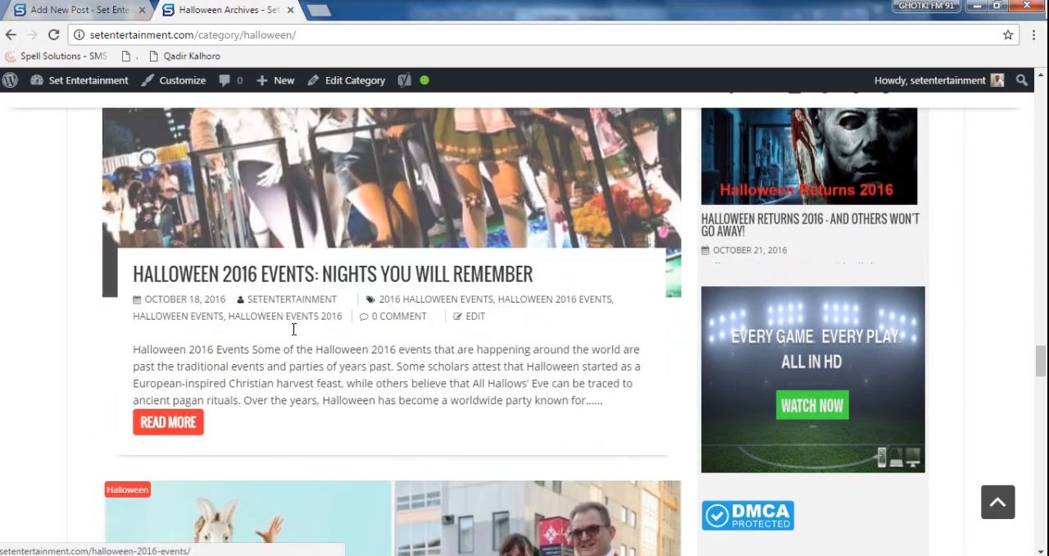
scroll(295, 336, down, 11)
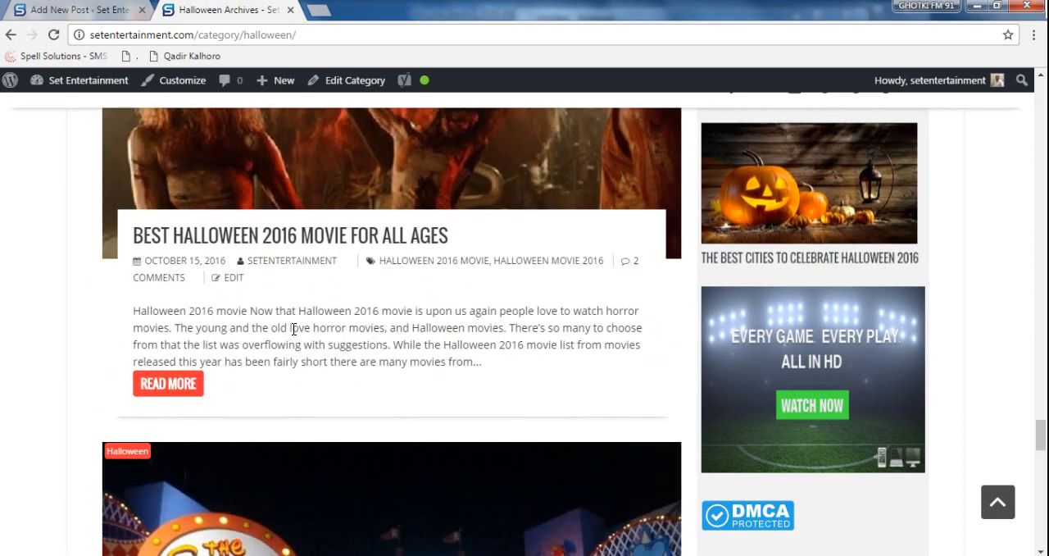
scroll(293, 328, down, 5)
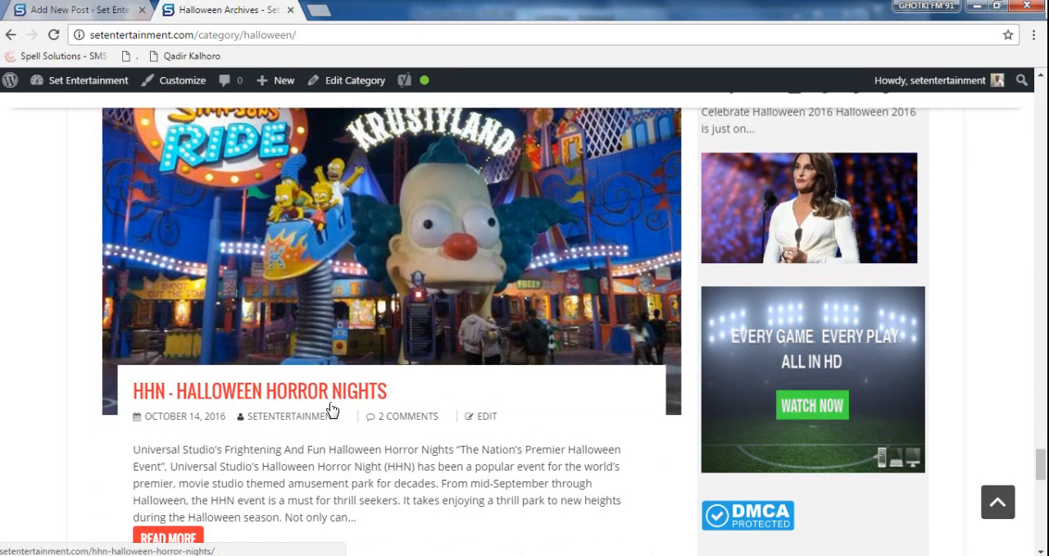
- Open the "HHN - Halloween Horror Nights" post in a new tab, copy its URL and return to the post editor
click(442, 217)
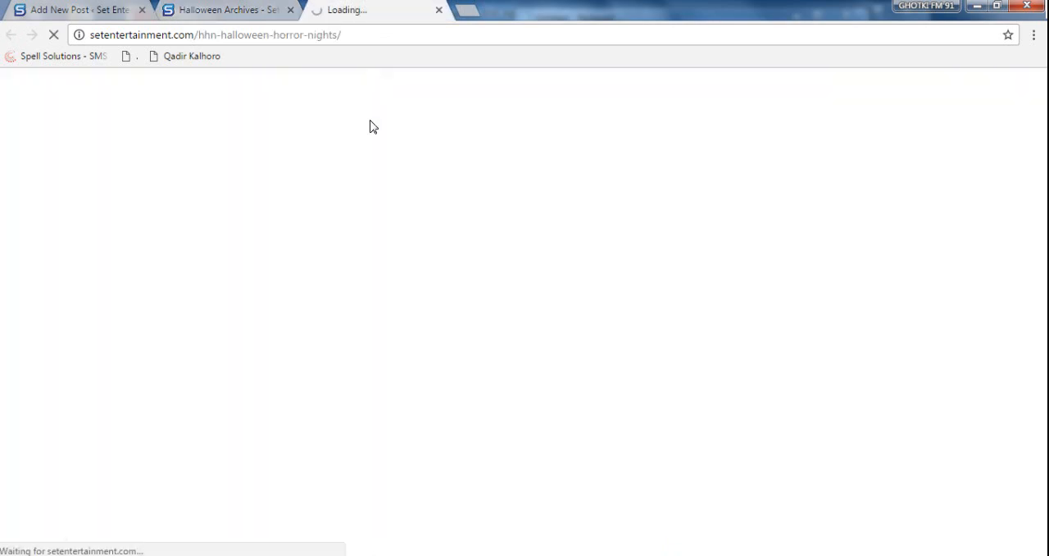
click(391, 34)
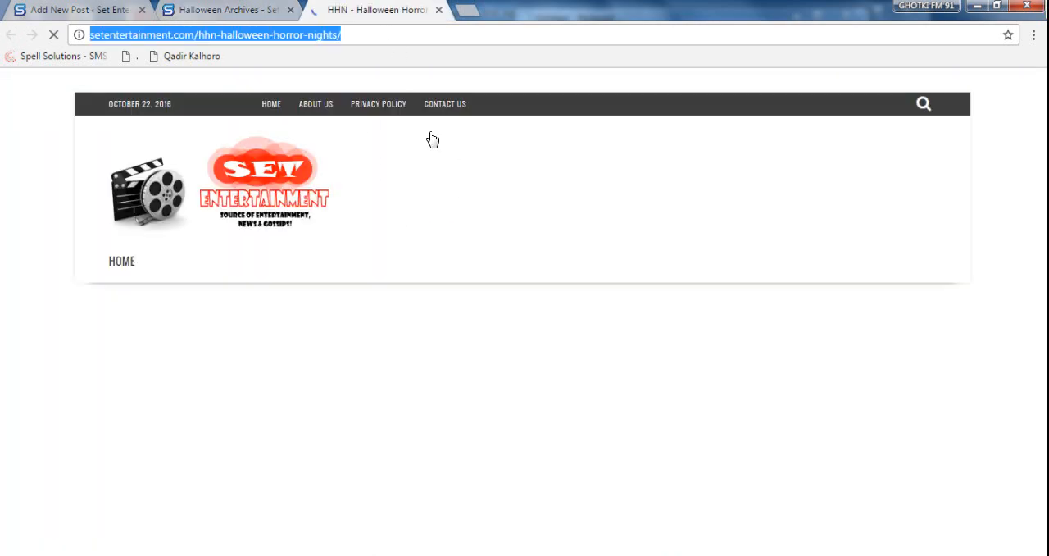
click(154, 7)
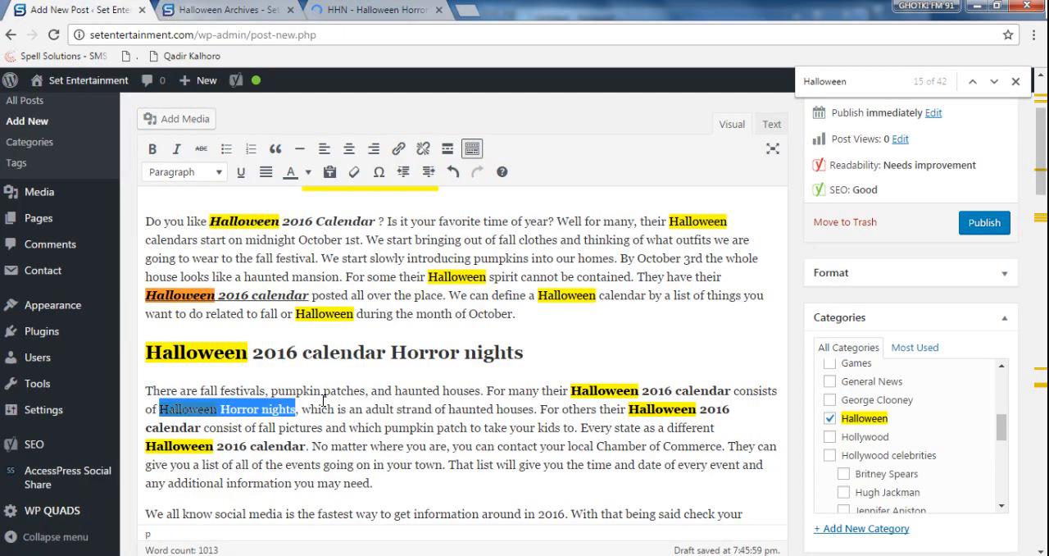
- Make "Halloween Horror nights" bold, italic and underlined in the paragraph below the "Halloween 2016 calendar Horror nights" heading
click(296, 412)
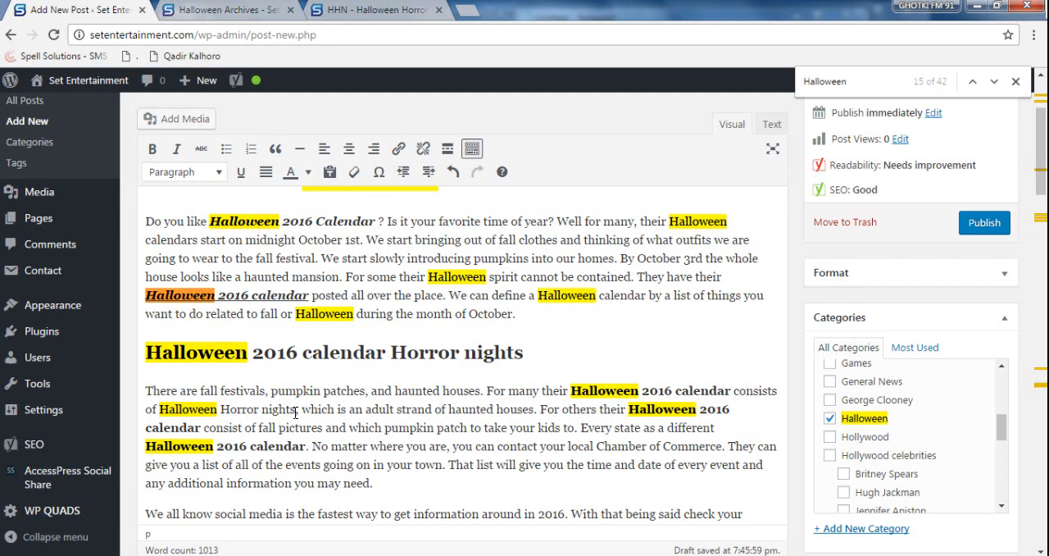
drag(296, 412, 159, 410)
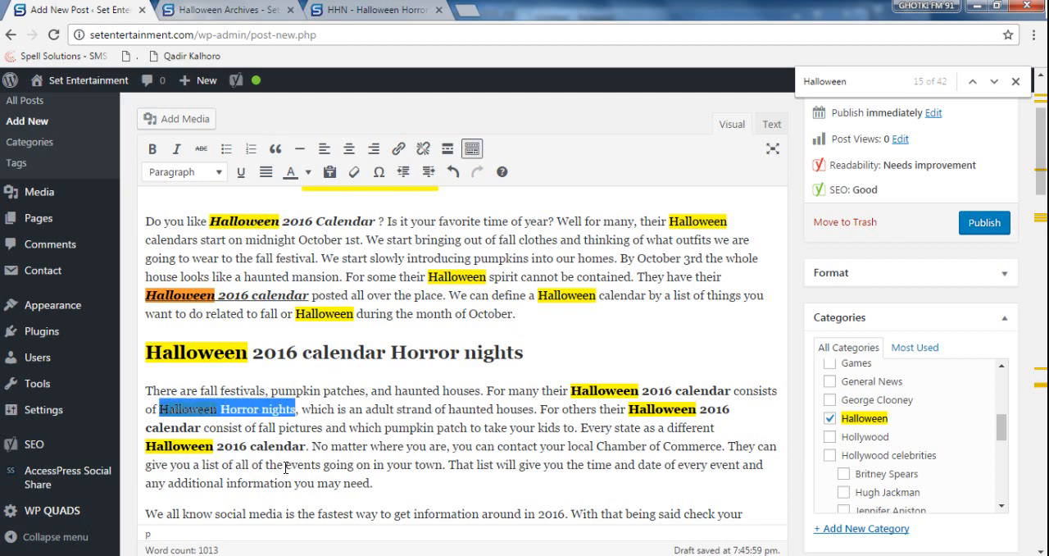
key(ctrl+b)
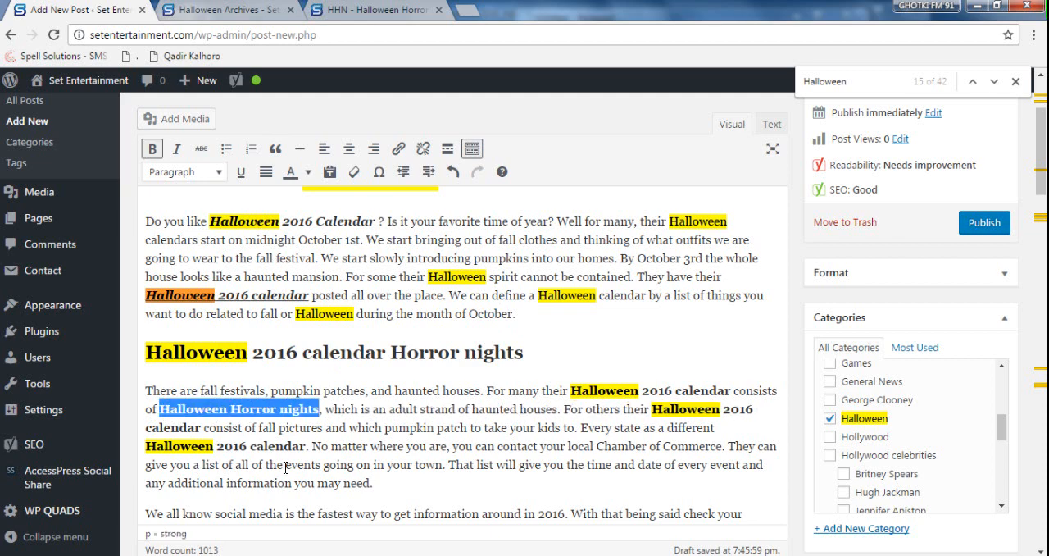
click(174, 152)
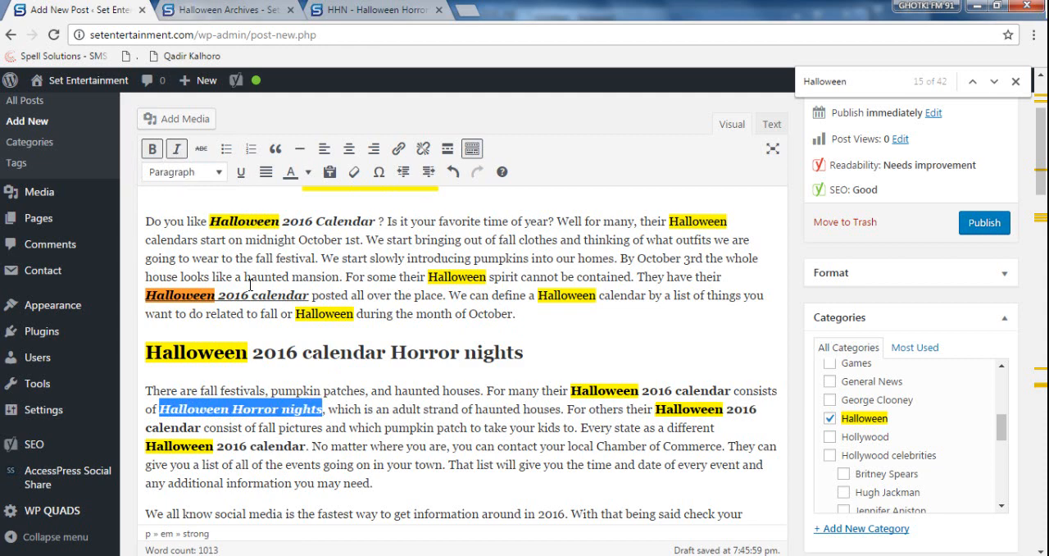
click(240, 174)
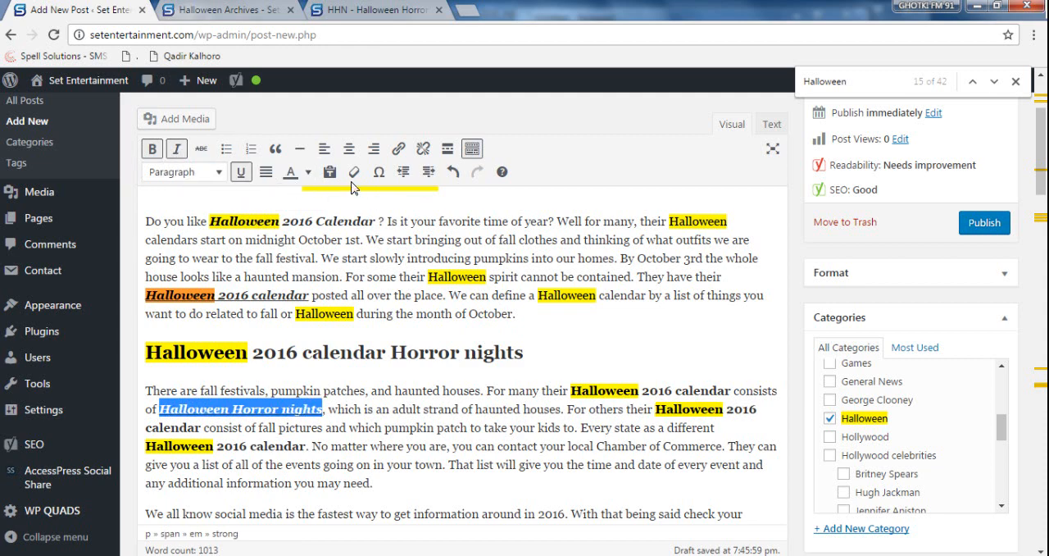
- Link the styled "Halloween Horror nights" phrase to the copied setentertainment.com/hhn-halloween-horror-nights/ address
click(398, 150)
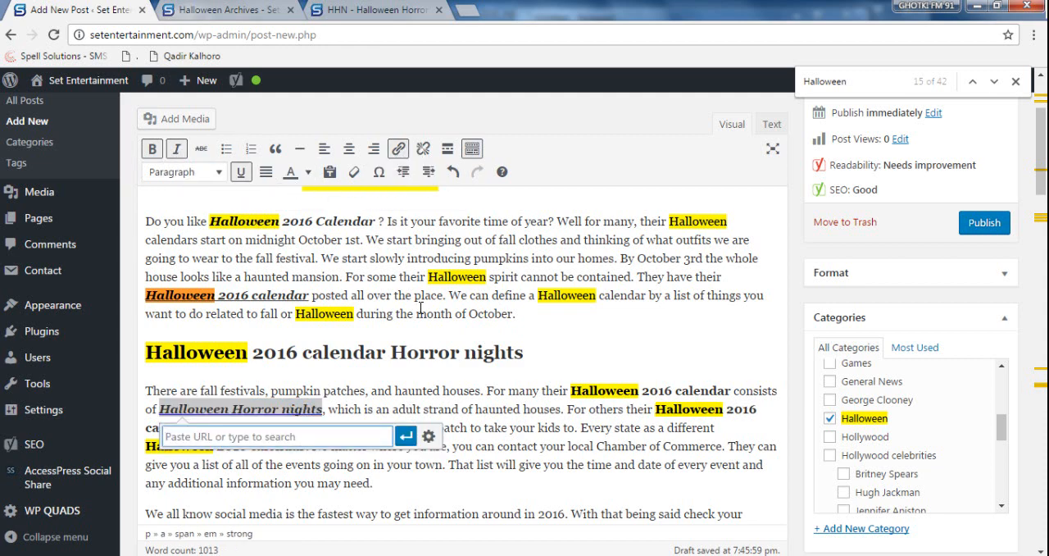
key(ctrl+v)
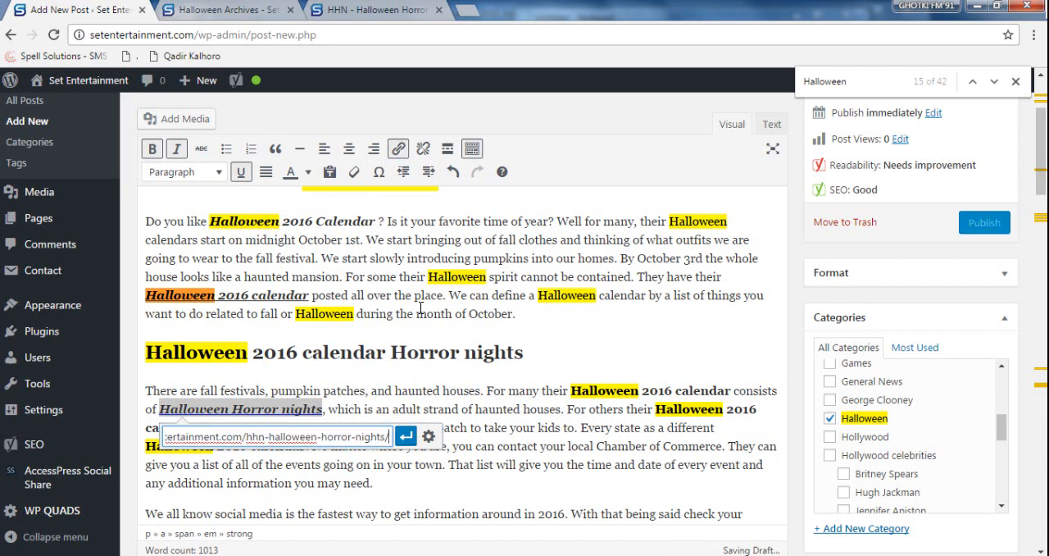
key(Return)
click(511, 427)
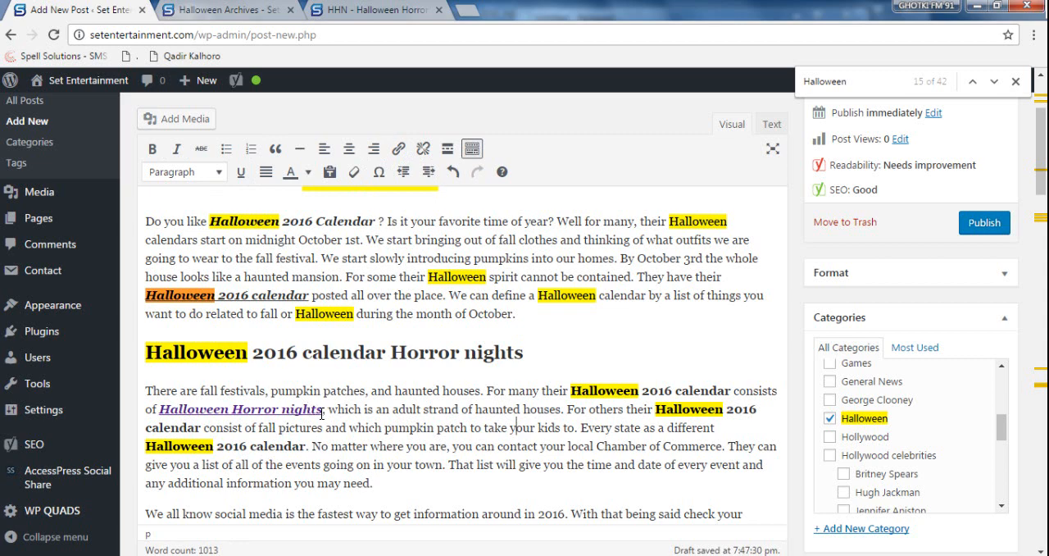
drag(319, 408, 163, 408)
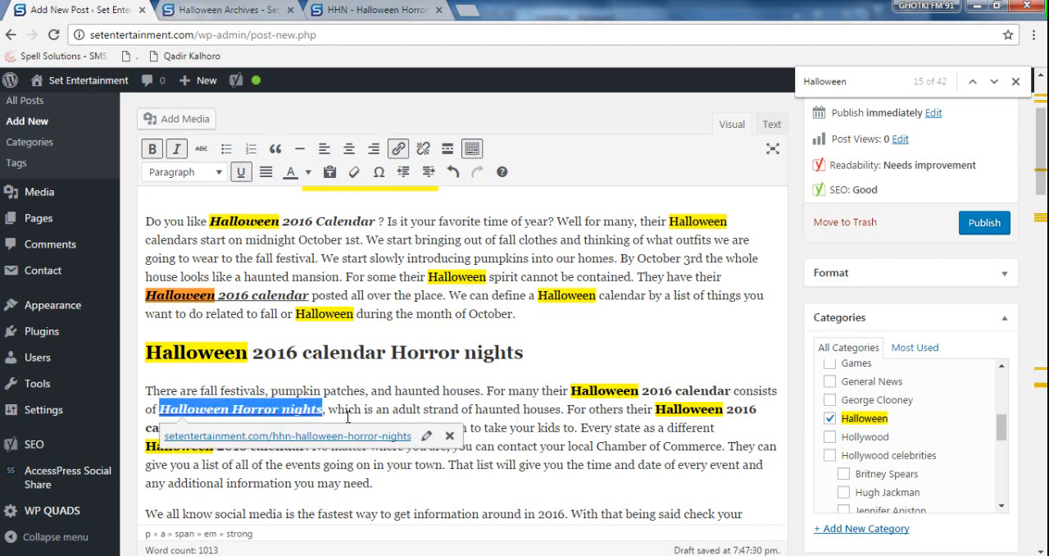
click(163, 408)
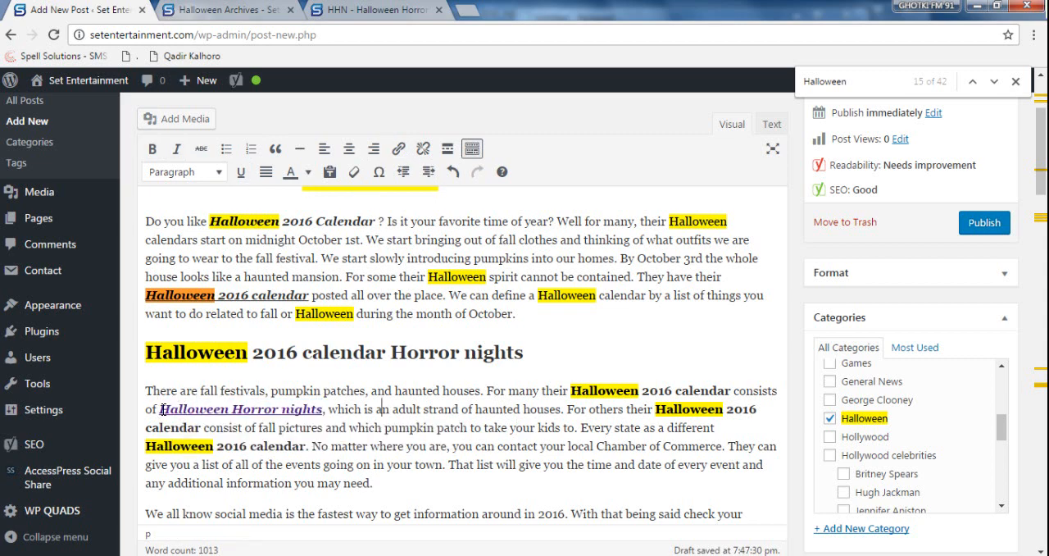
drag(163, 408, 324, 410)
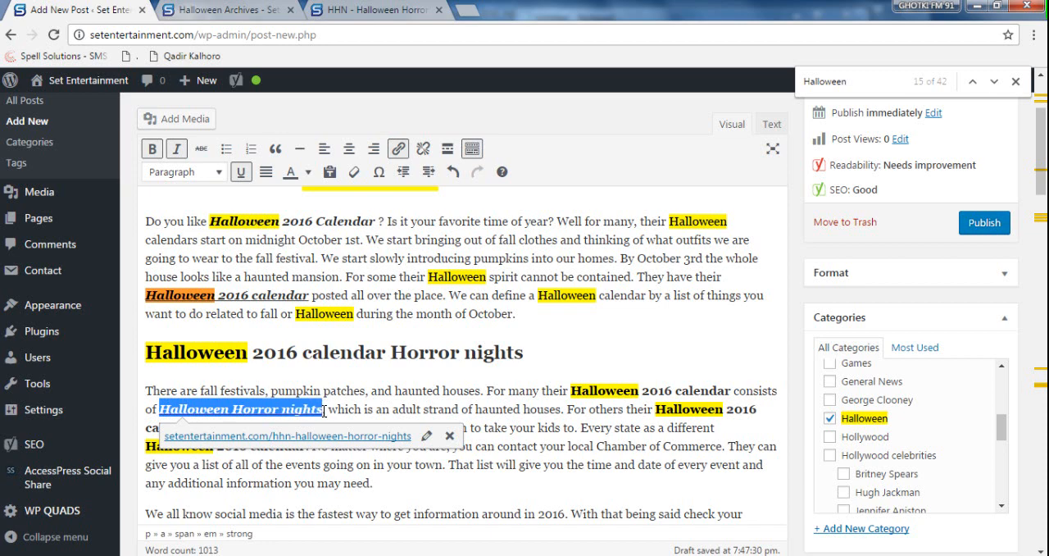
click(390, 408)
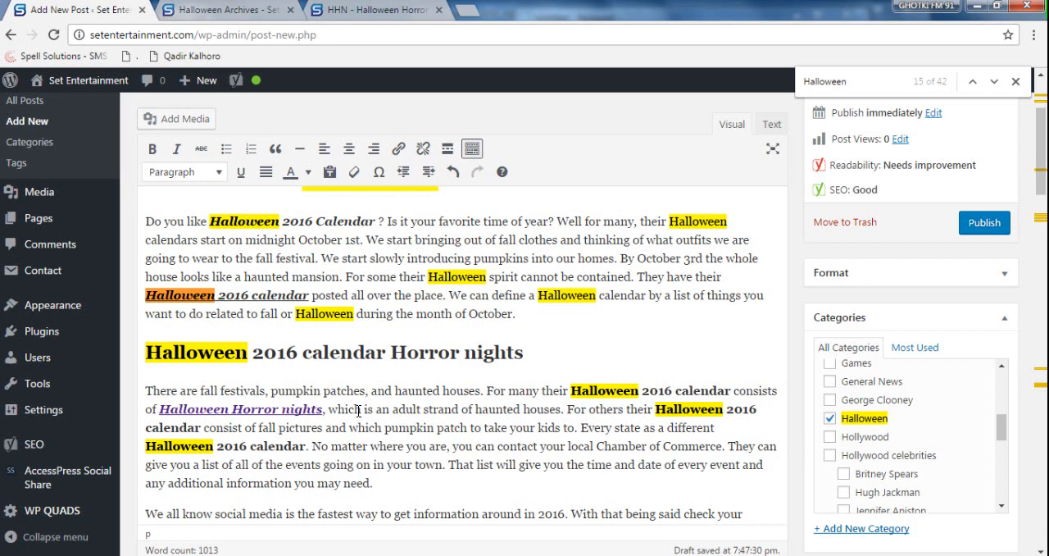
scroll(375, 392, down, 1)
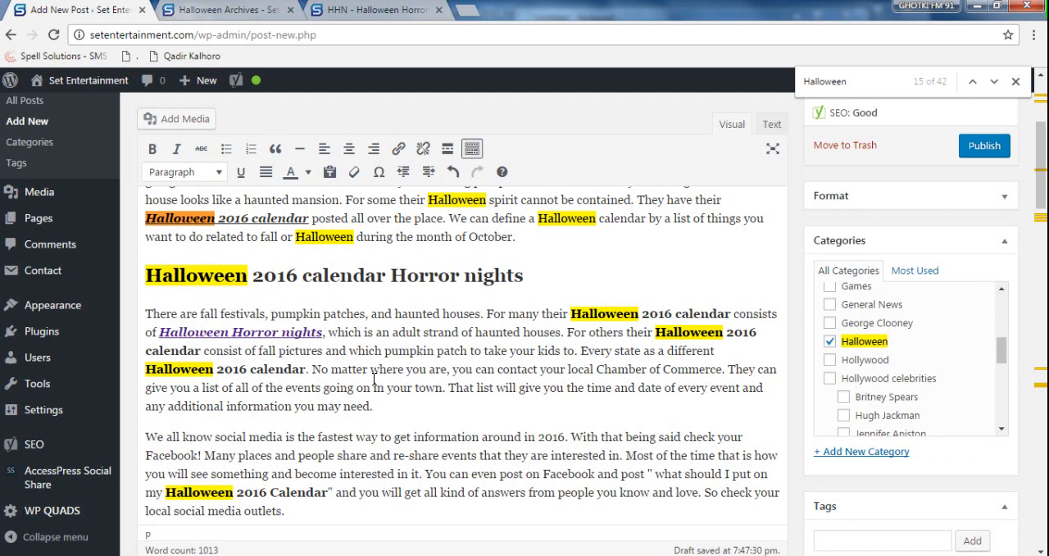
drag(322, 335, 170, 332)
click(418, 329)
scroll(403, 388, up, 1)
scroll(405, 392, down, 1)
- Close the HHN post's tab, copy the Halloween category archive's URL and return to the post editor
click(366, 11)
key(ctrl+w)
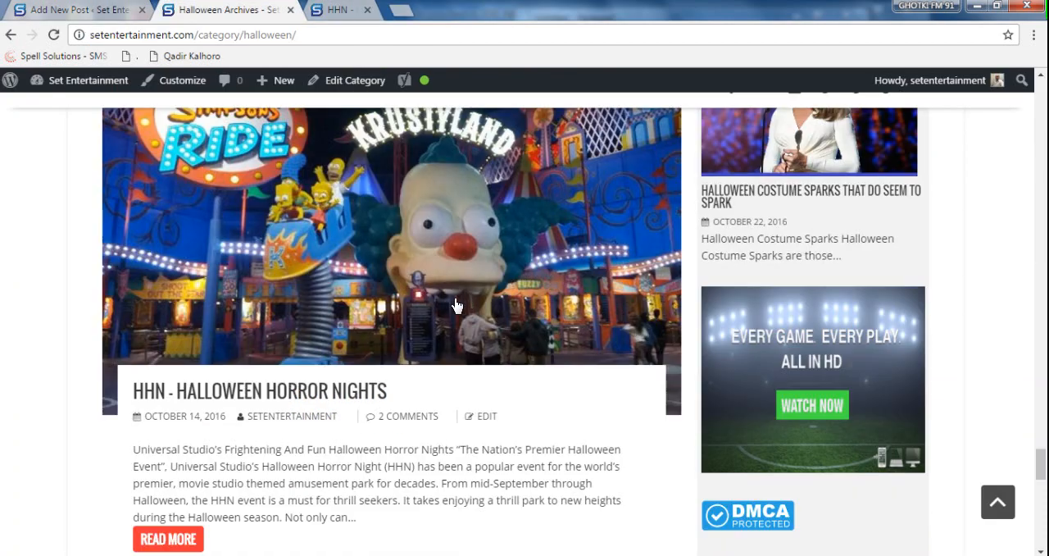
key(ctrl+l)
key(ctrl+c)
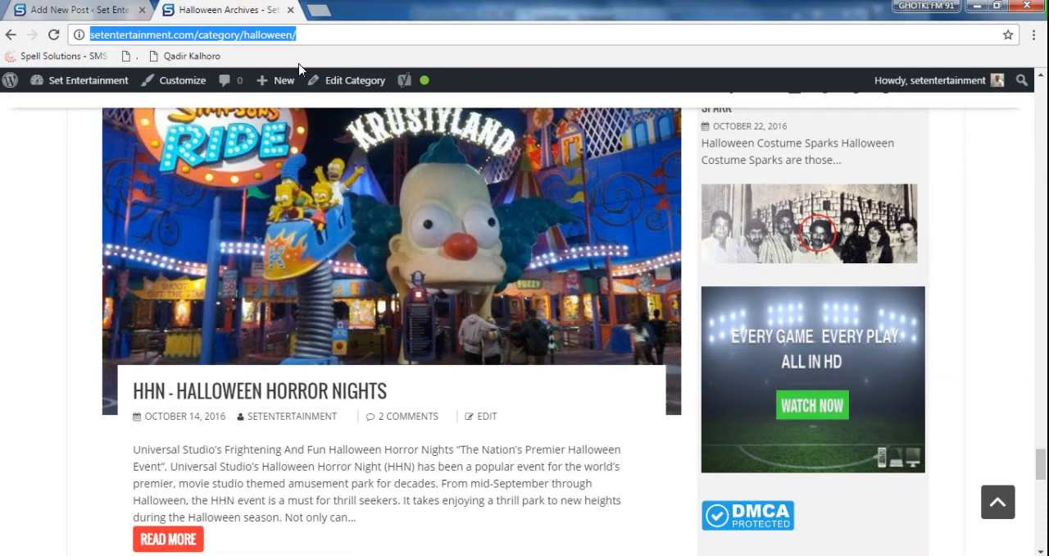
click(105, 11)
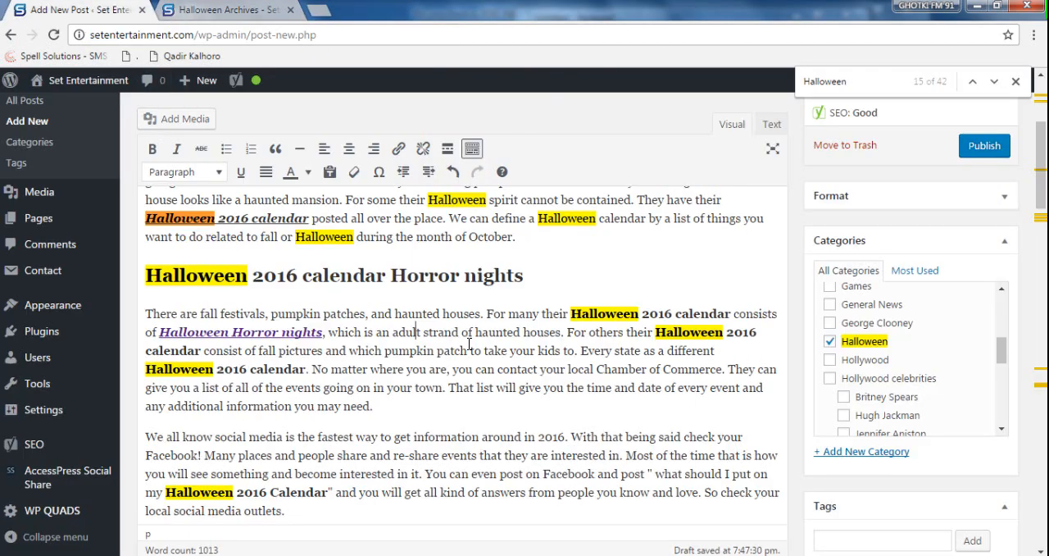
- Make "Halloween calendars" bold in the opening paragraph of the post
scroll(469, 344, up, 3)
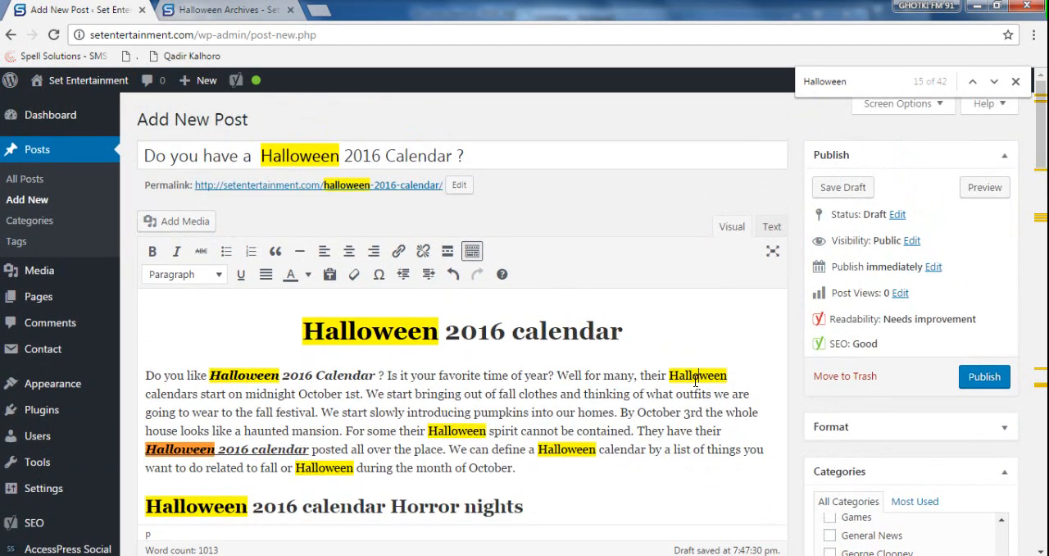
drag(671, 374, 197, 393)
key(ctrl+b)
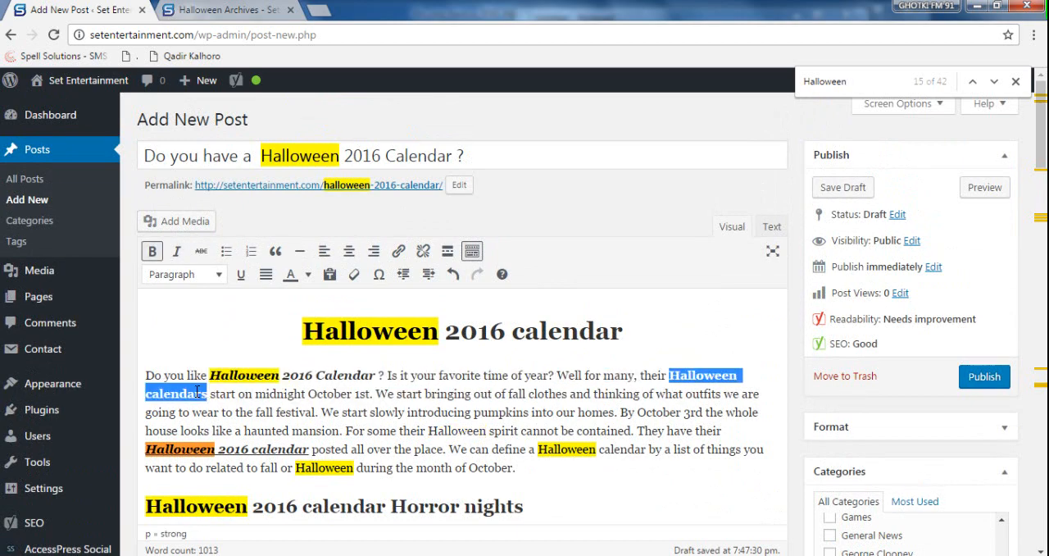
- Find "Halloween" before "spirit cannot be contained" in the opening paragraph and make it bold, italic and underlined
click(869, 75)
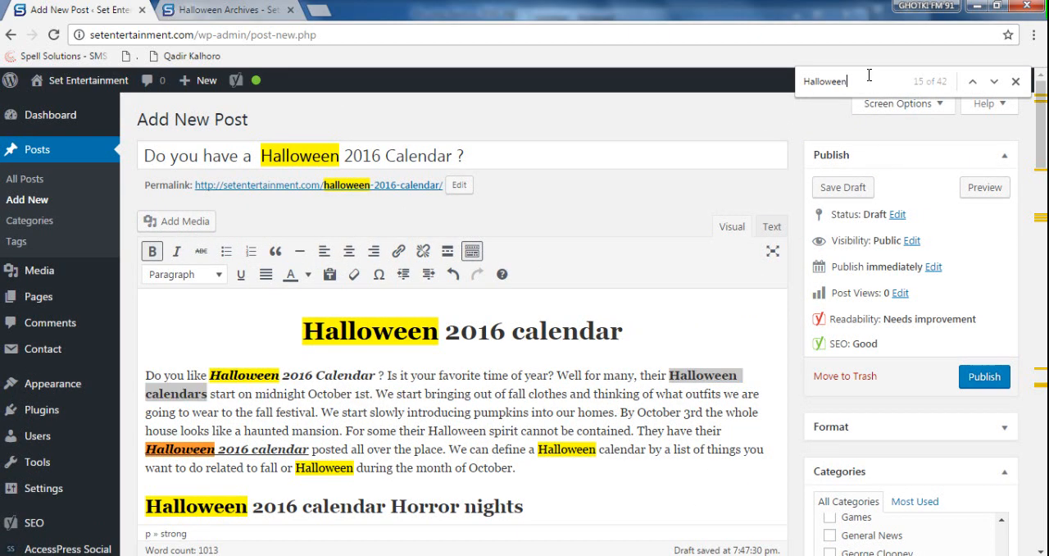
key(shift+Return)
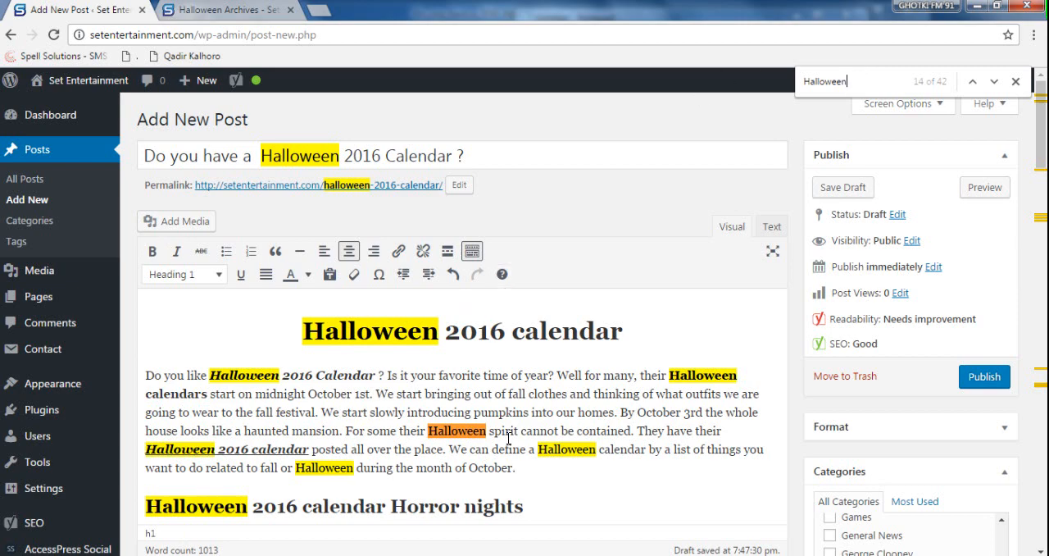
double_click(453, 430)
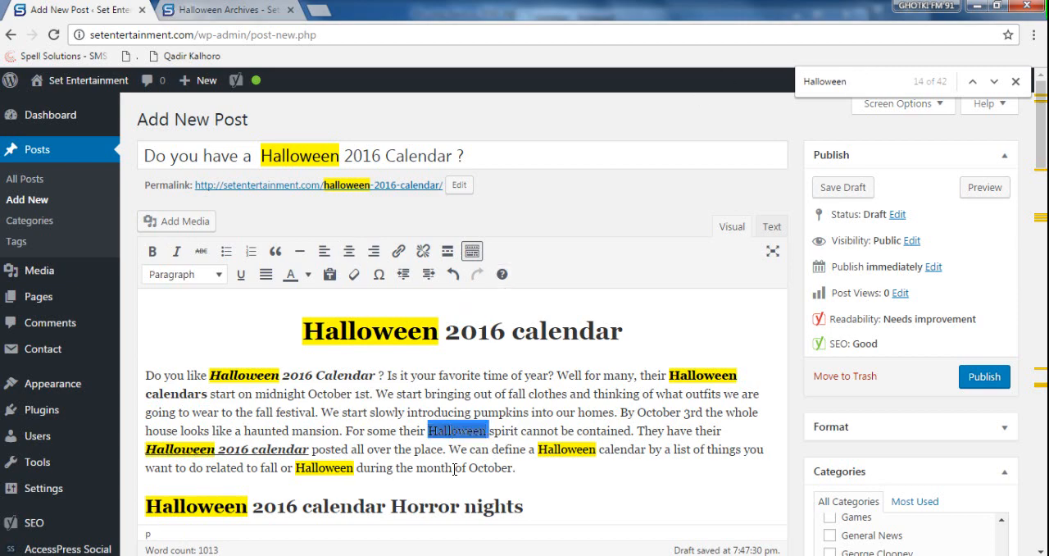
click(153, 252)
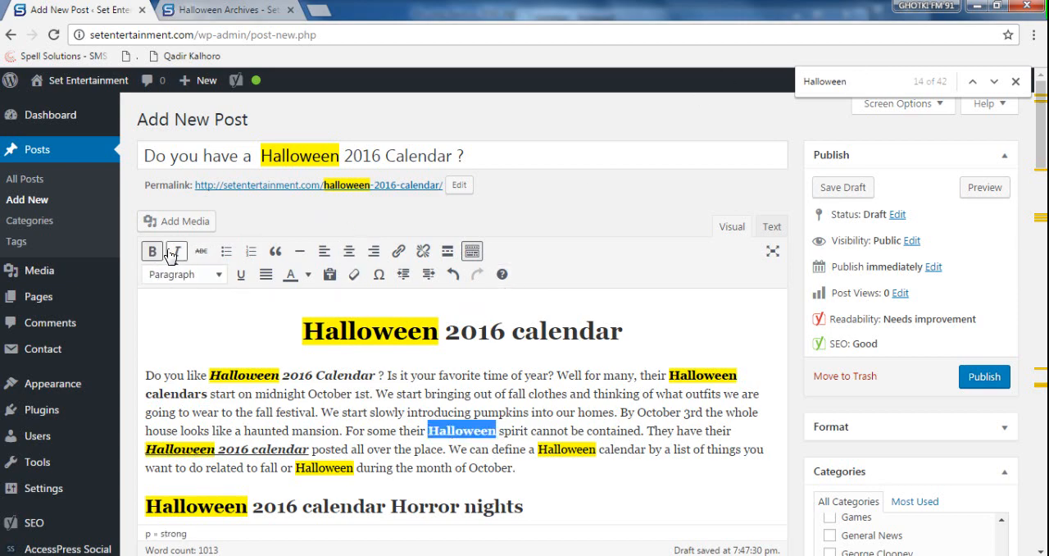
click(175, 256)
click(240, 275)
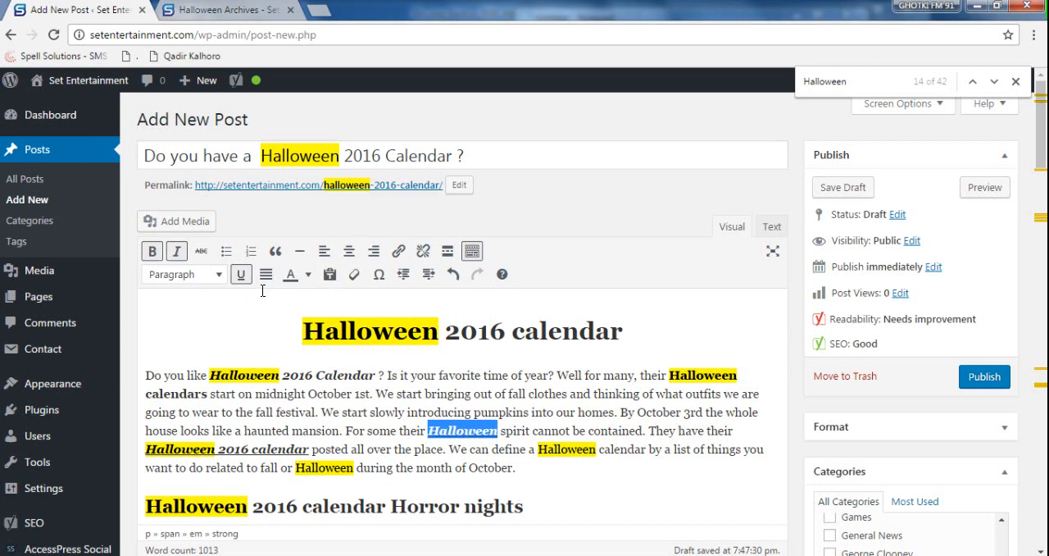
- Link the styled "Halloween" before "spirit" to the copied setentertainment.com/category/halloween/ address
click(398, 252)
key(ctrl+v)
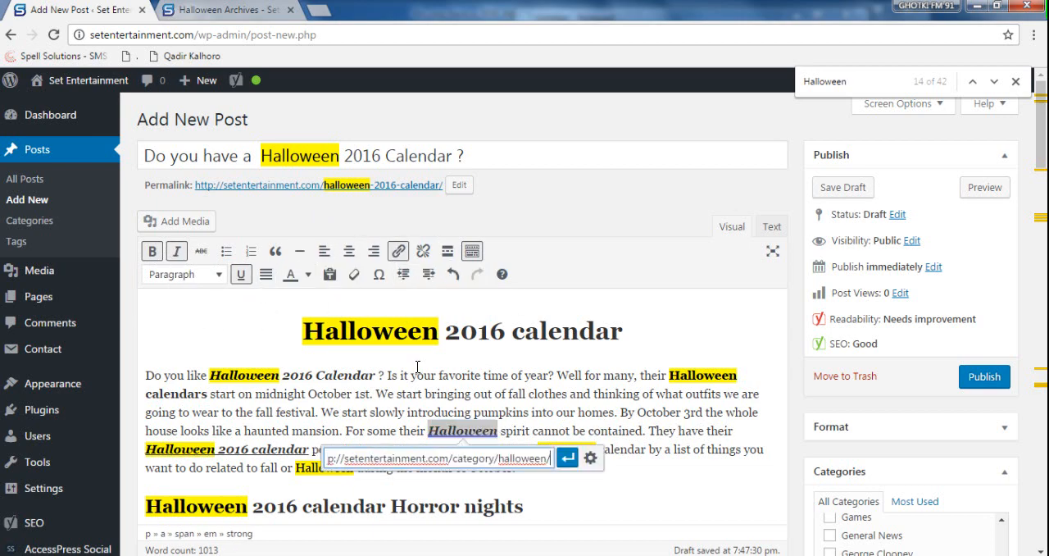
key(Return)
scroll(418, 375, down, 4)
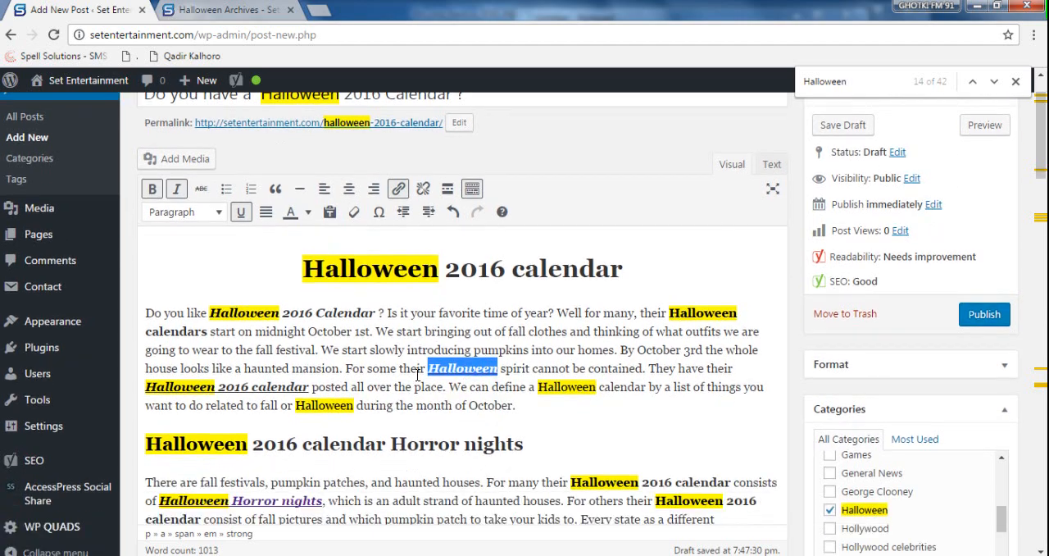
scroll(465, 324, up, 1)
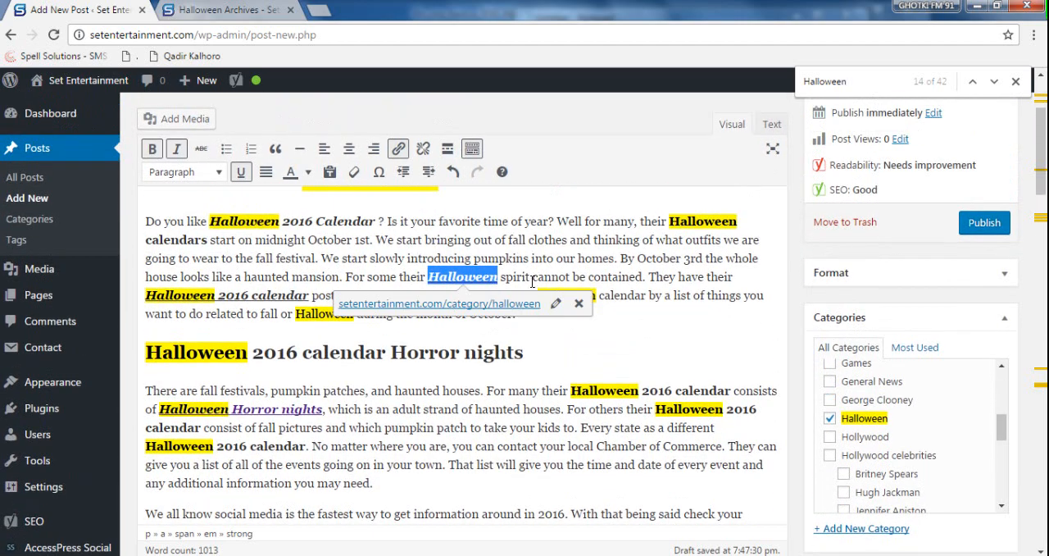
click(673, 334)
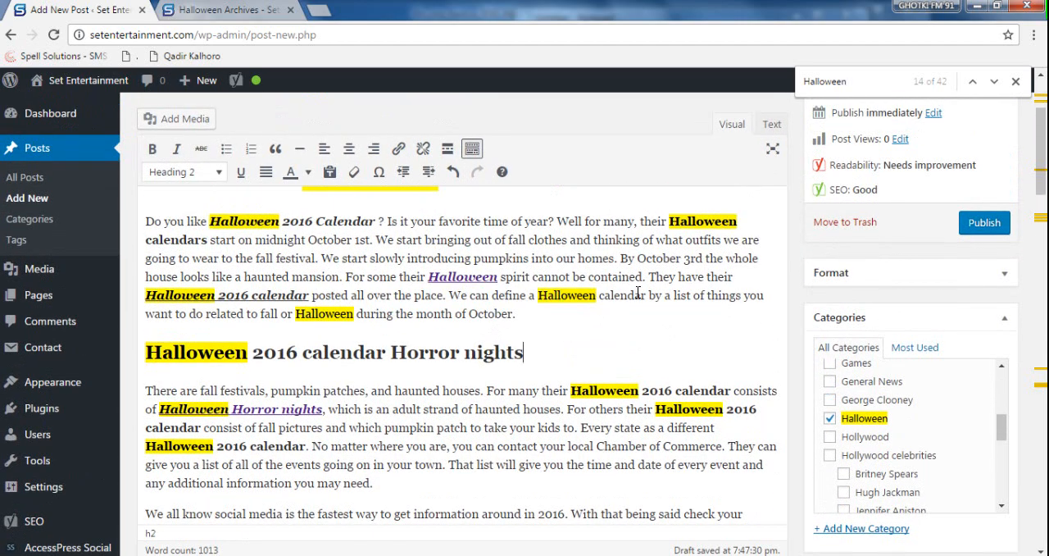
- Make "Halloween calendar" bold after "We can define a" and find the unstyled "Halloween" in the paragraph's last sentence
drag(647, 294, 541, 297)
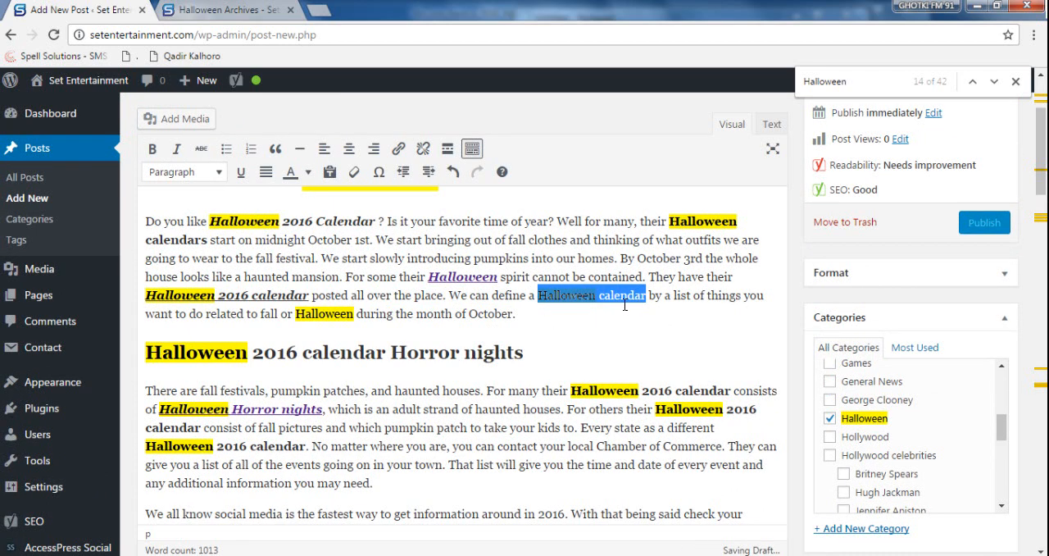
key(ctrl+b)
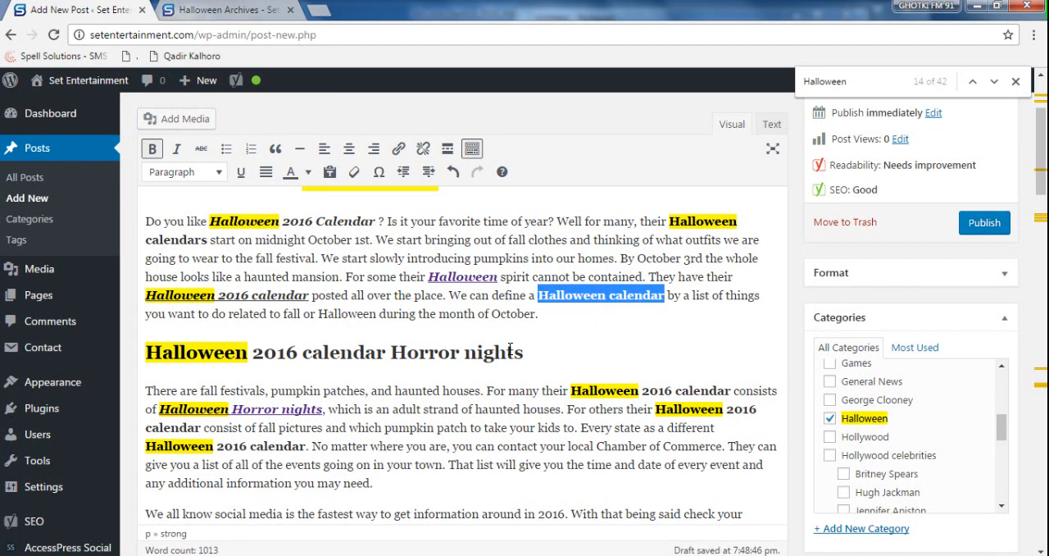
click(871, 80)
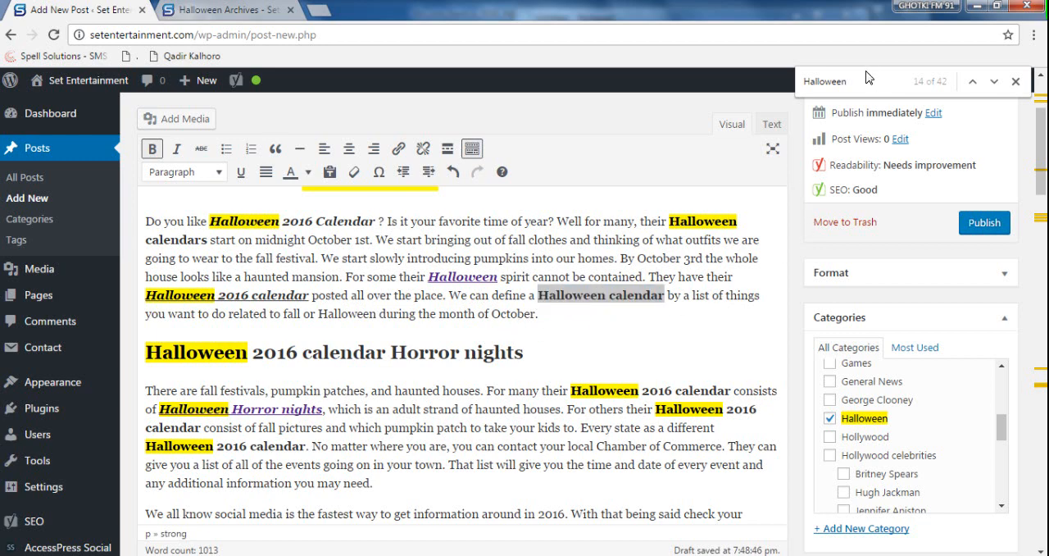
key(Return)
key(Return)
key(Return)
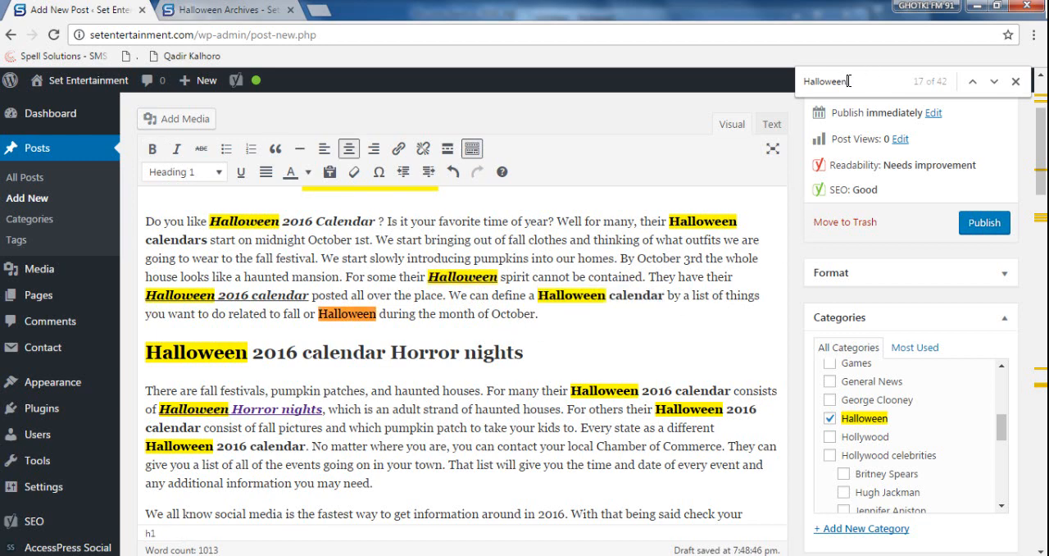
- Make "Halloween" after "related to fall or" bold, italic and underlined, and link it to setentertainment.com/category/halloween/
double_click(350, 315)
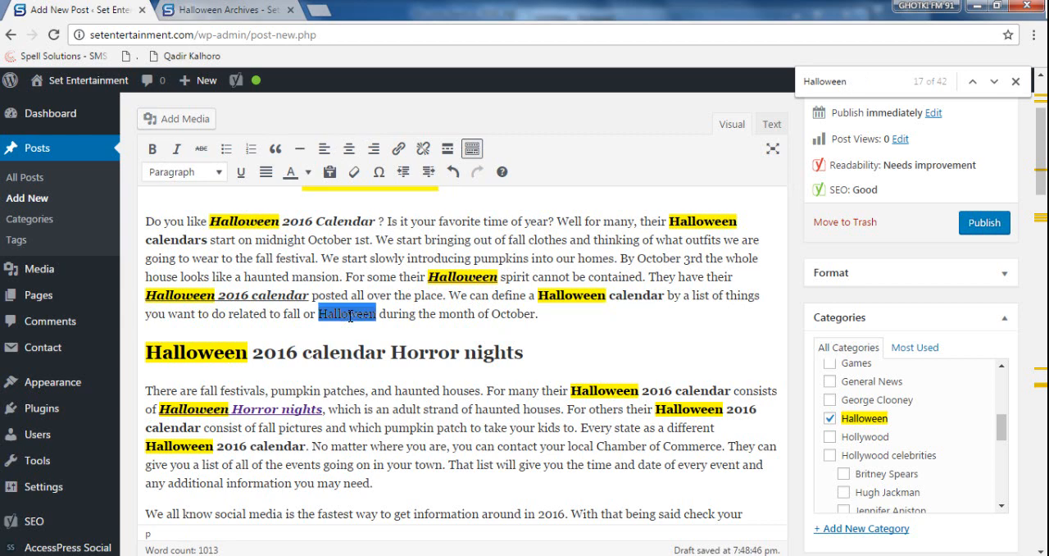
click(398, 148)
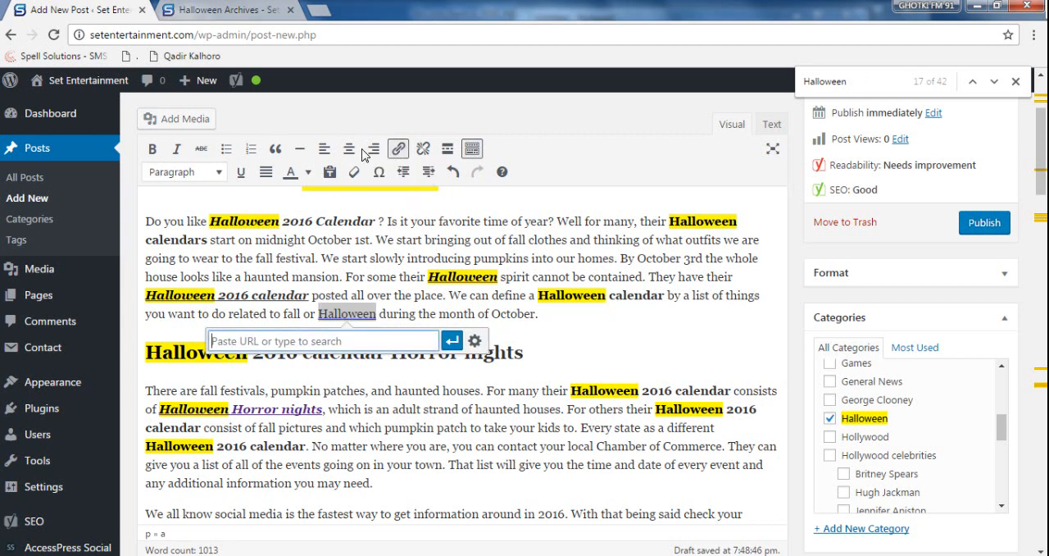
click(176, 148)
click(153, 150)
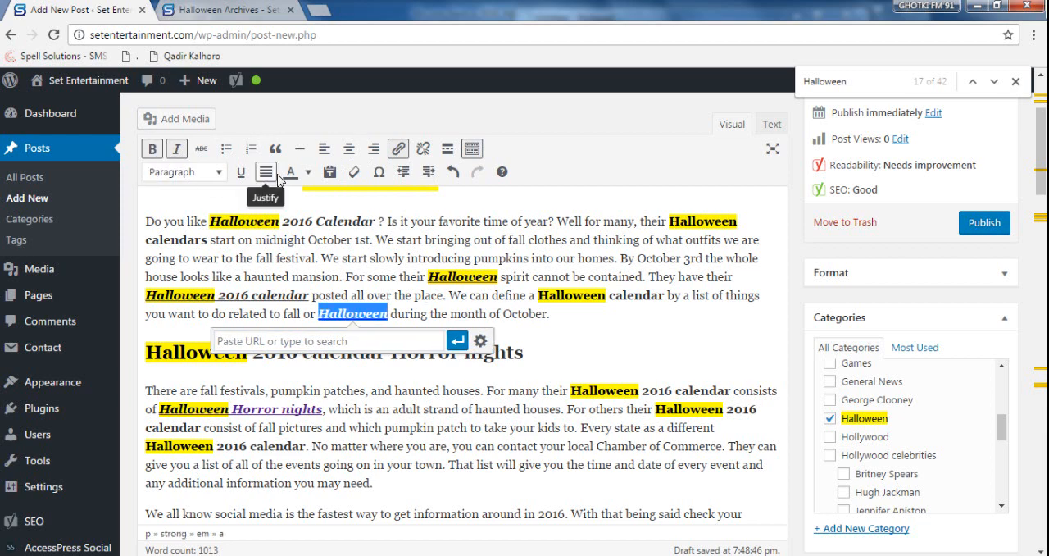
click(241, 173)
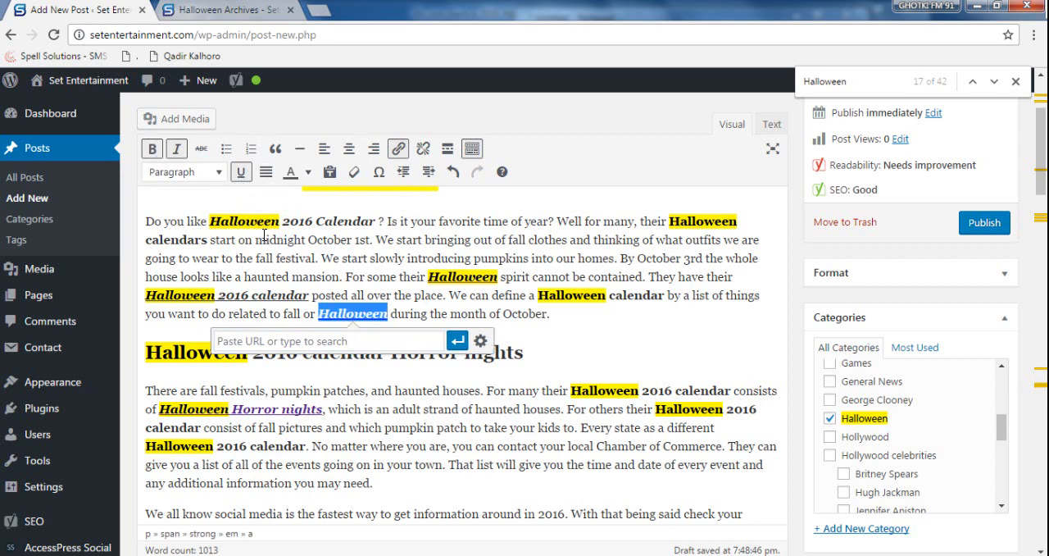
click(414, 340)
text(http://setentertainment.com/category/halloween/)
key(Return)
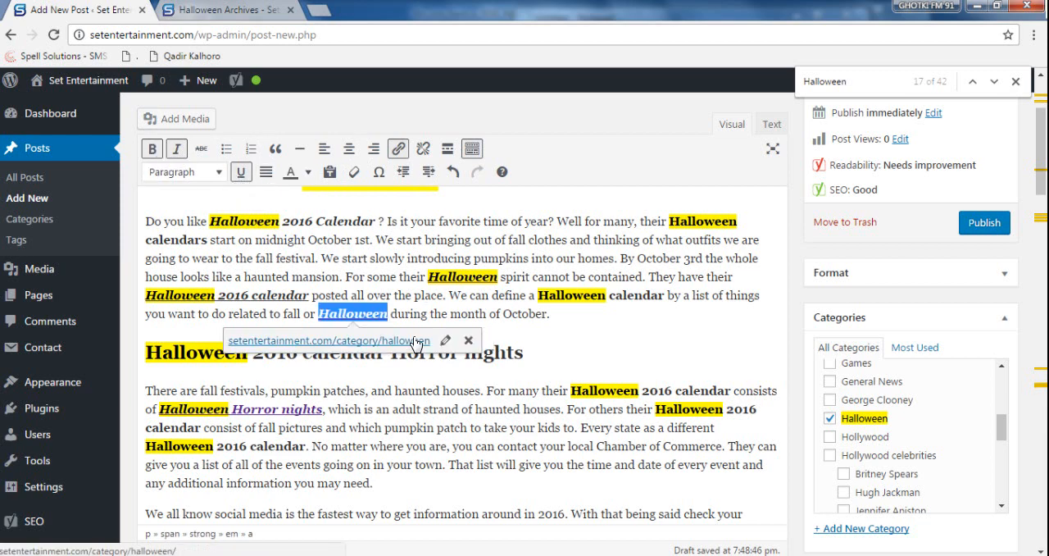
click(482, 416)
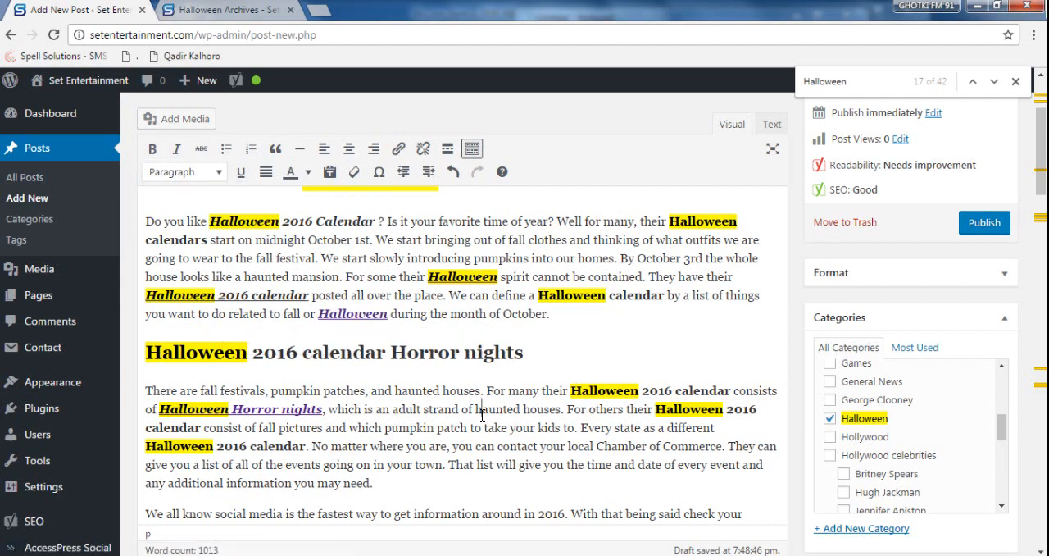
- Make "Halloween" bold after "scary part of" under the "Halloween 2016 Calendar Versions" heading and find the next unstyled "Halloween" there
scroll(482, 416, down, 4)
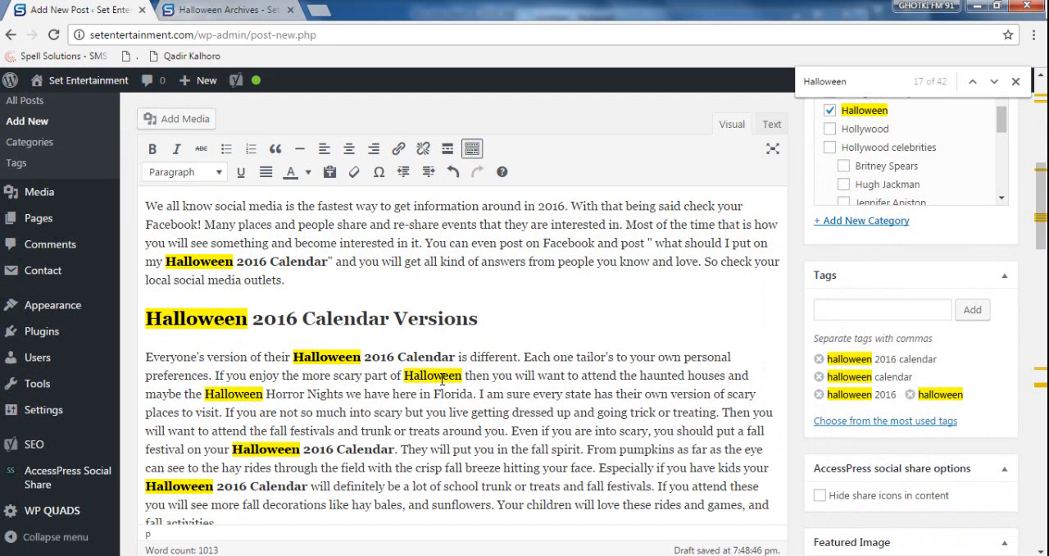
double_click(442, 376)
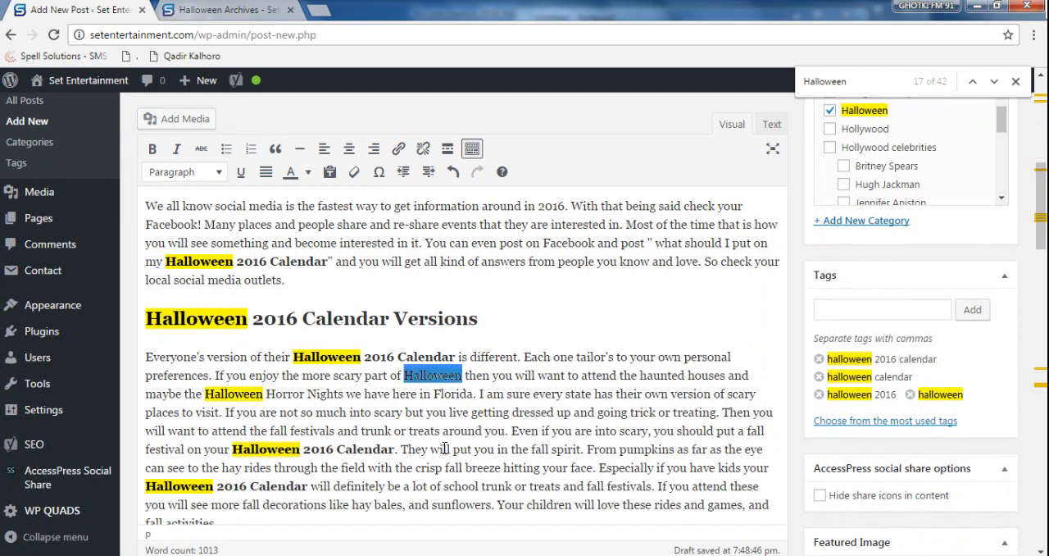
key(ctrl+b)
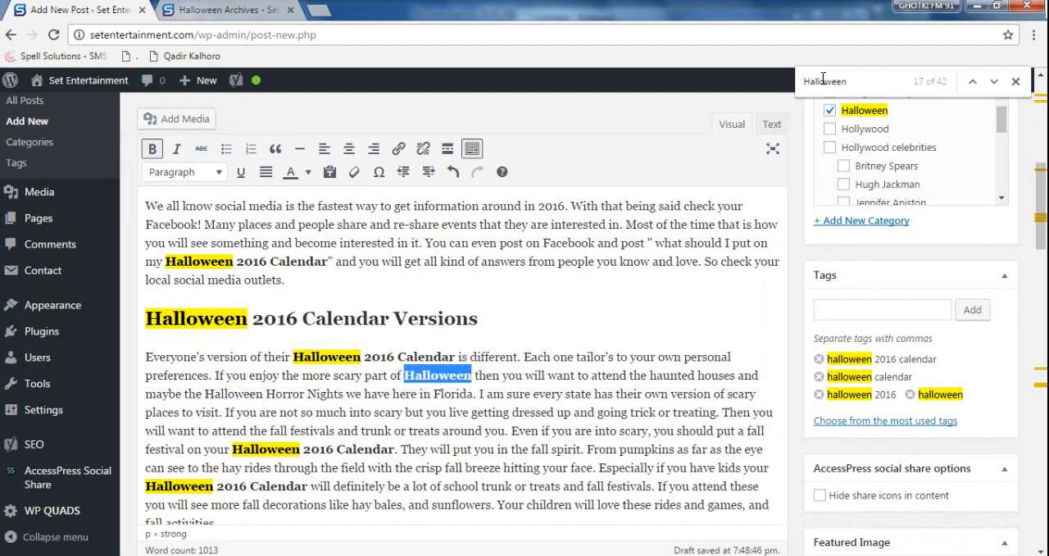
key(Return)
key(Return)
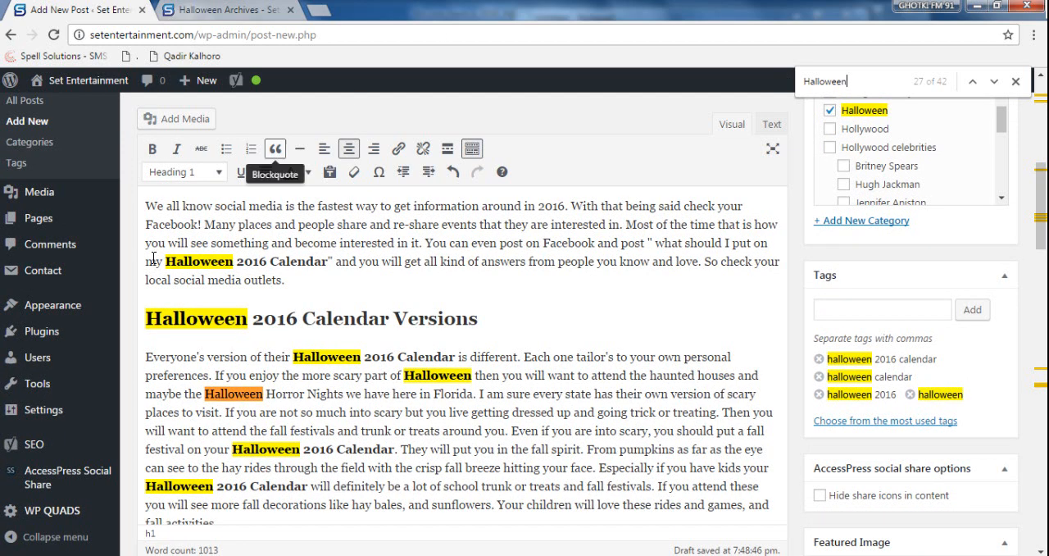
- Select "Halloween Horror Nights" in the Versions paragraph and open the "HHN - Halloween Horror Nights" post from the Halloween archive in a new tab
drag(343, 393, 206, 394)
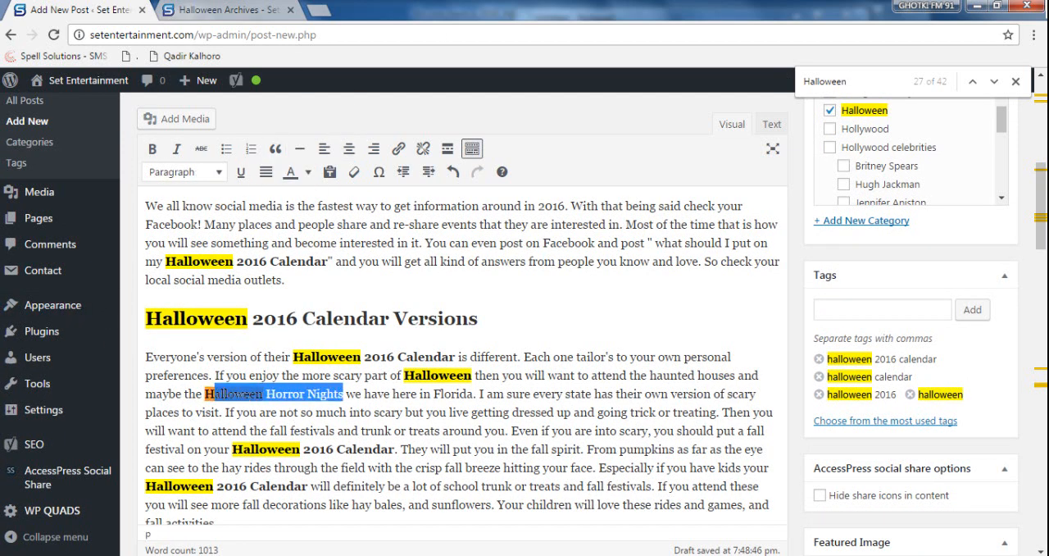
click(237, 11)
scroll(393, 335, down, 10)
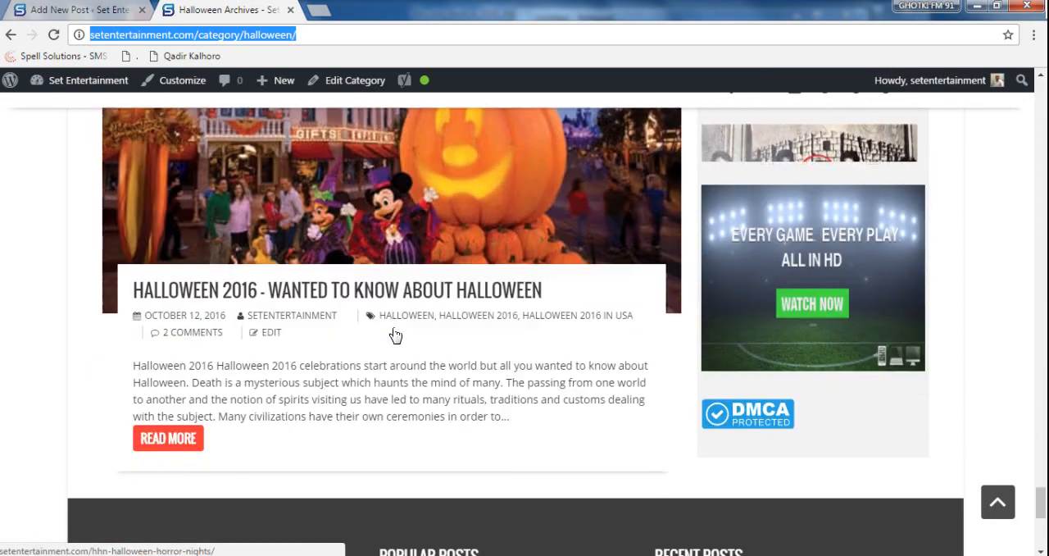
scroll(393, 335, up, 10)
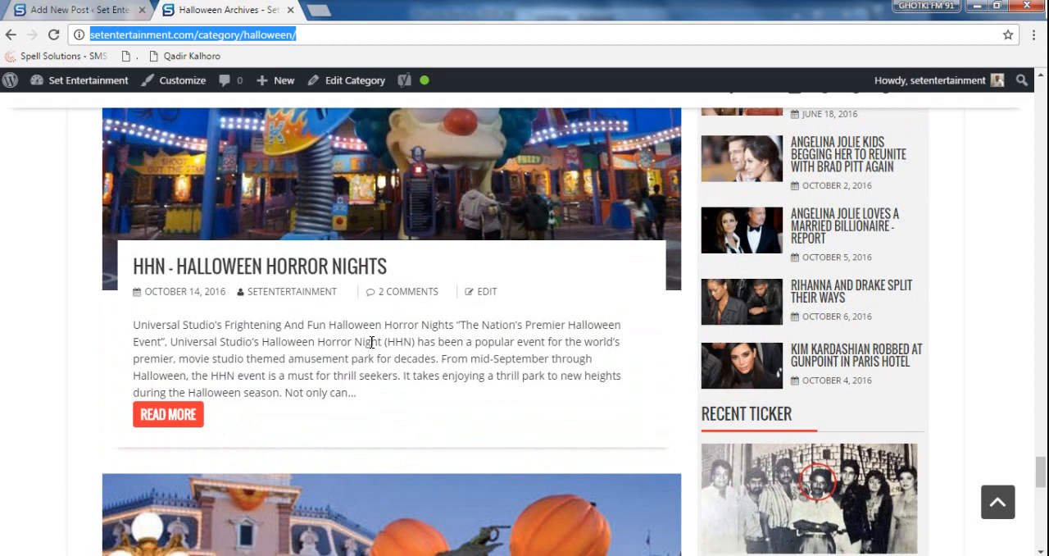
middle_click(363, 81)
click(352, 10)
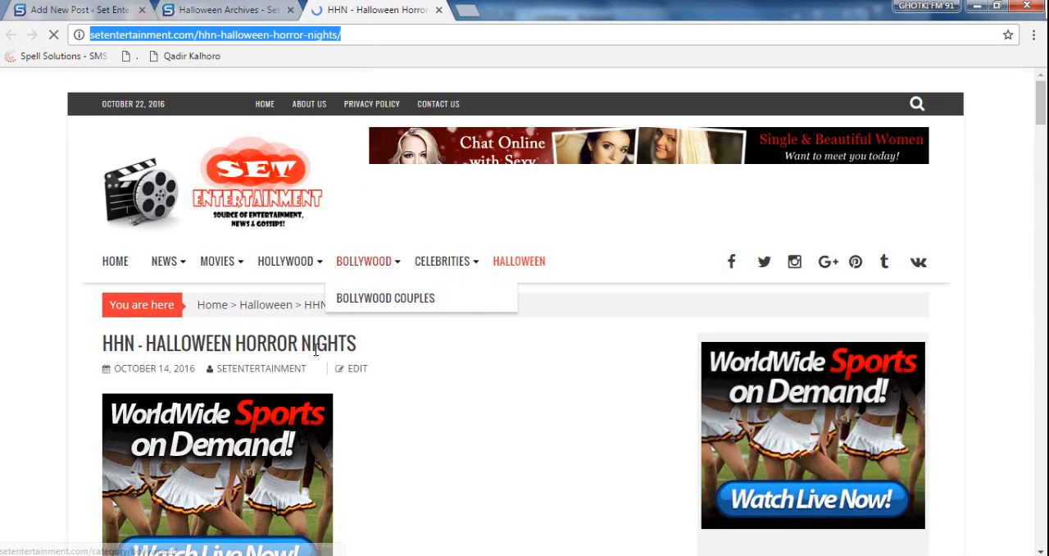
drag(104, 343, 353, 343)
drag(160, 336, 356, 338)
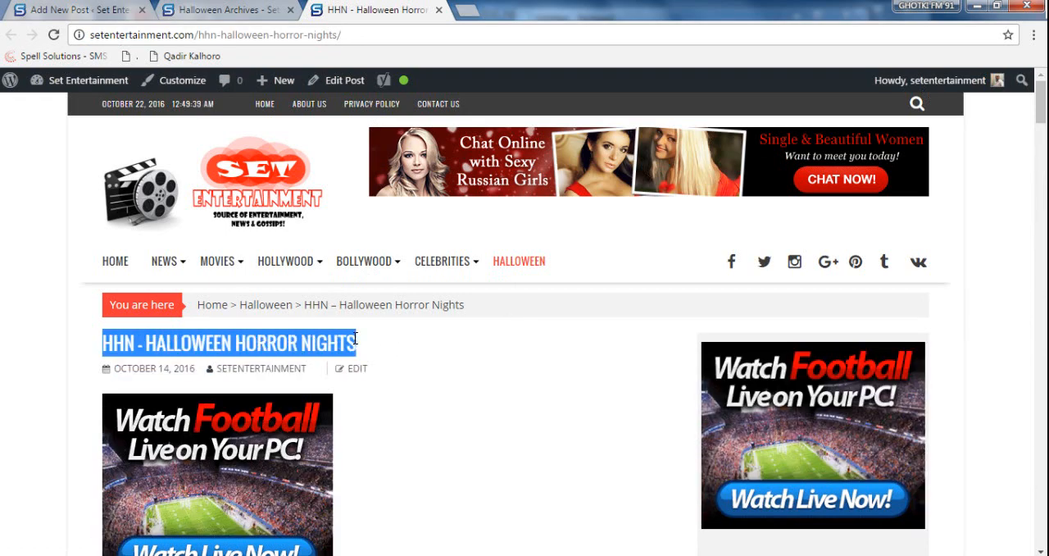
click(370, 343)
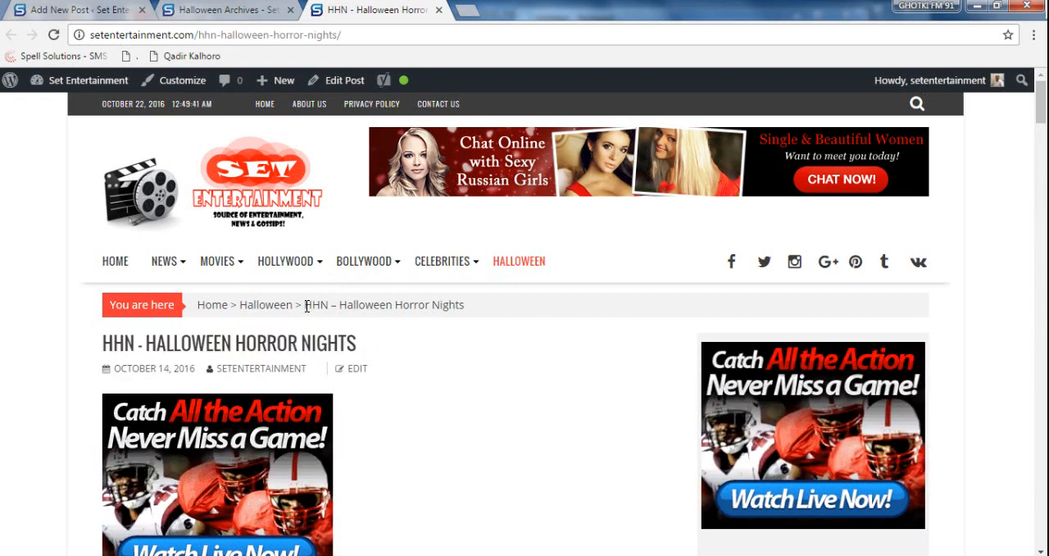
- Copy the HHN post's web address and insert "HHN -" before "Halloween Horror Nights" in the Versions paragraph of the new post
drag(305, 305, 337, 305)
click(392, 36)
key(ctrl+c)
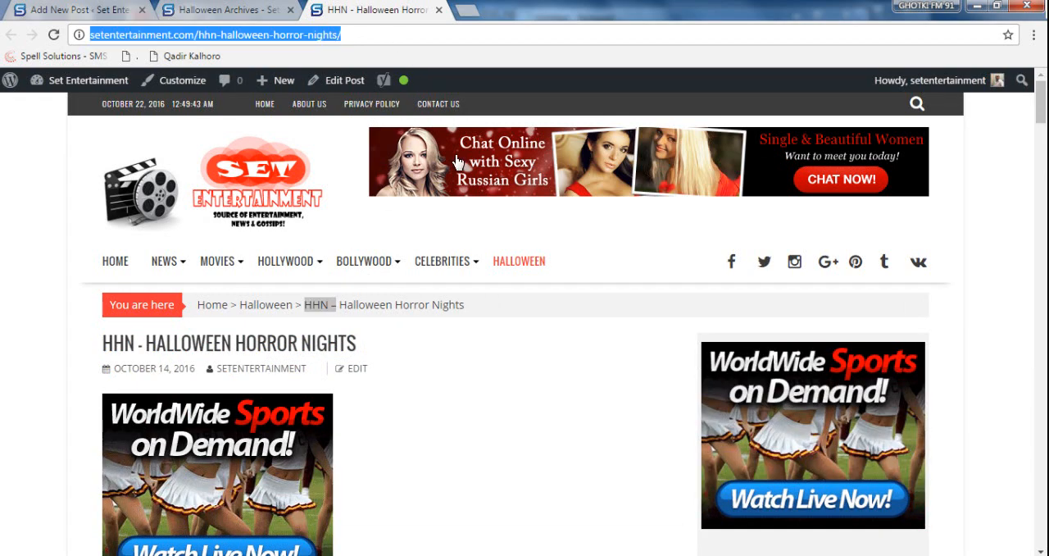
click(229, 10)
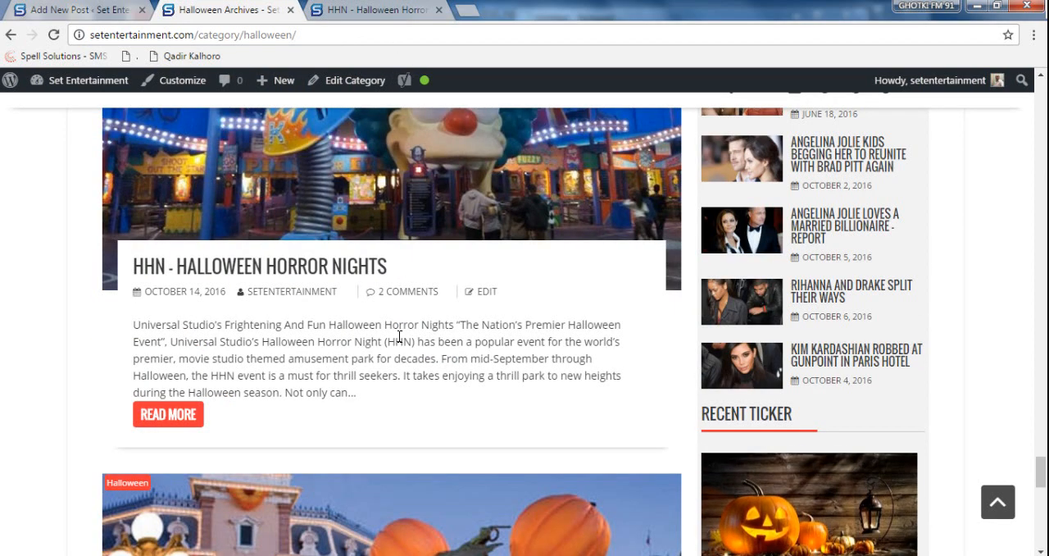
click(74, 10)
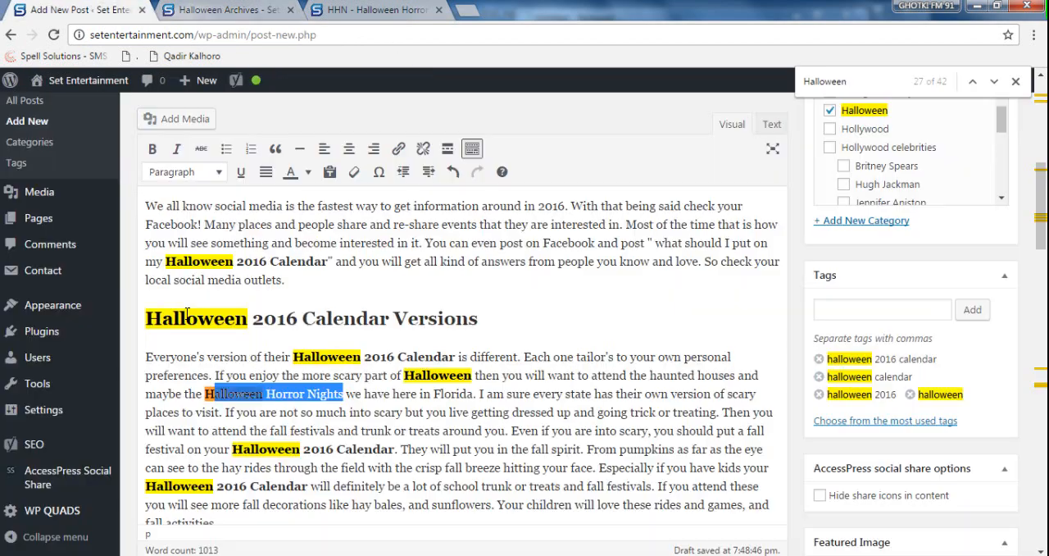
click(207, 393)
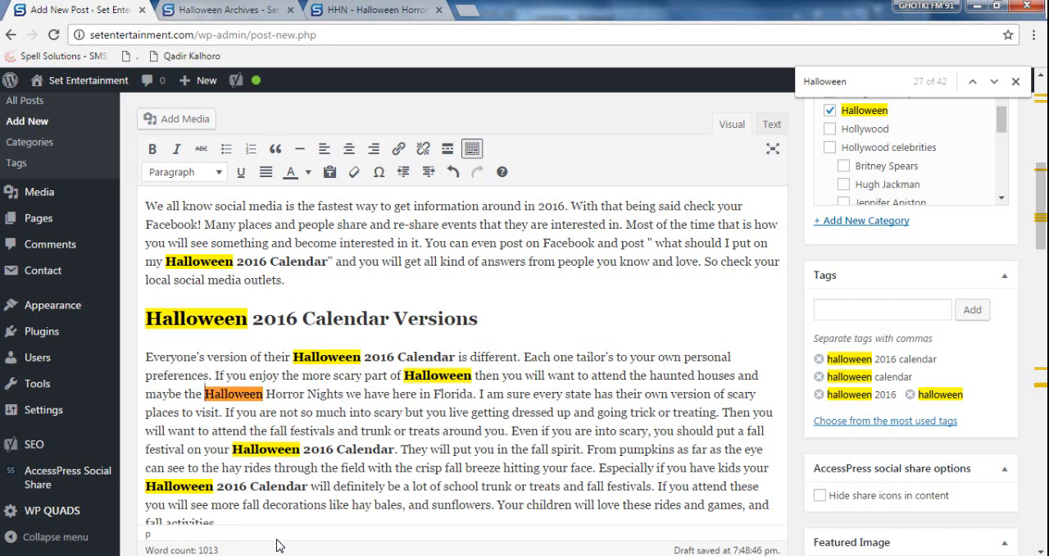
text(HHN -)
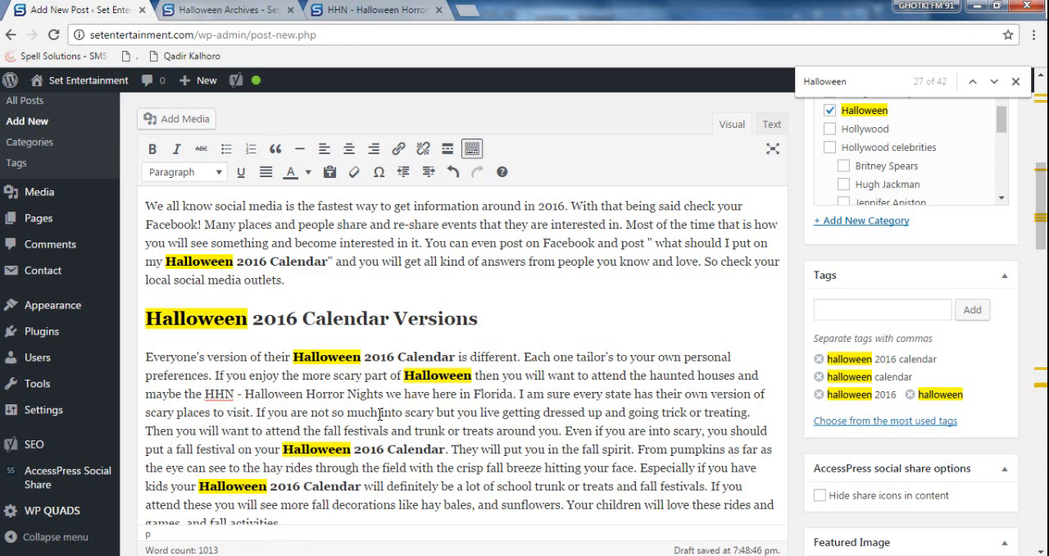
- Make "HHN - Halloween Horror Nights" bold, italic and underlined, and link it to setentertainment.com/hhn-halloween-horror-nights/
drag(385, 396, 207, 392)
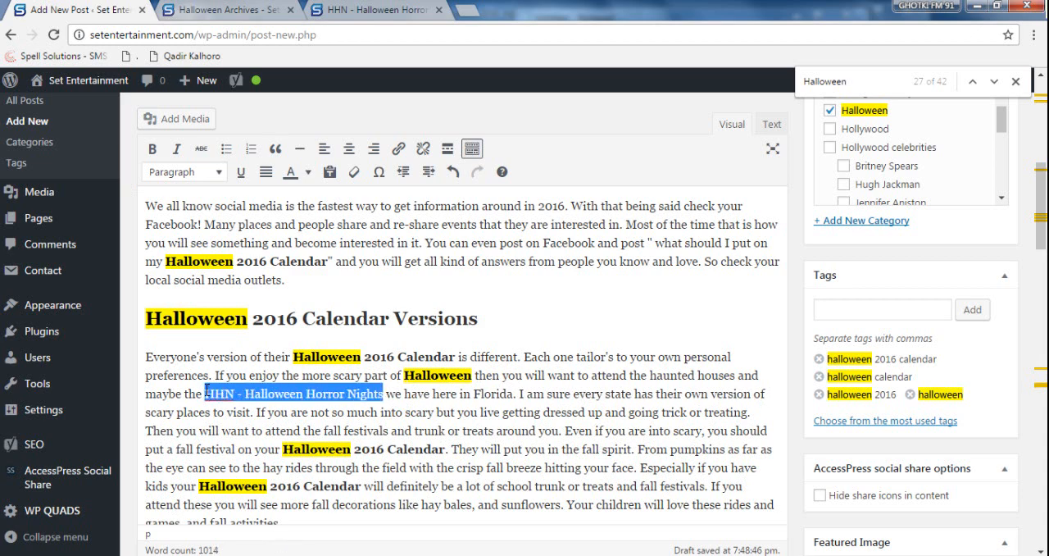
key(ctrl+b)
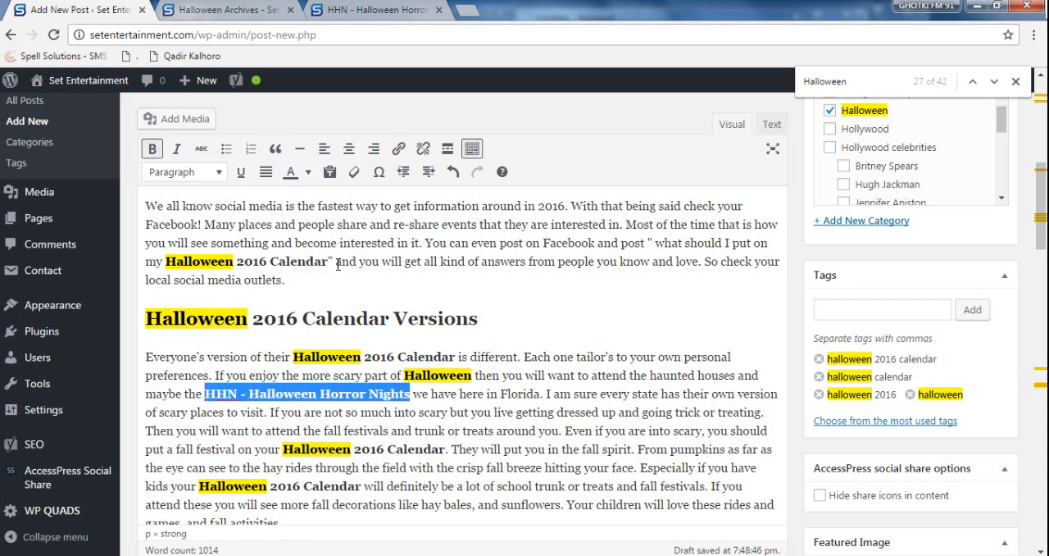
click(176, 150)
click(240, 171)
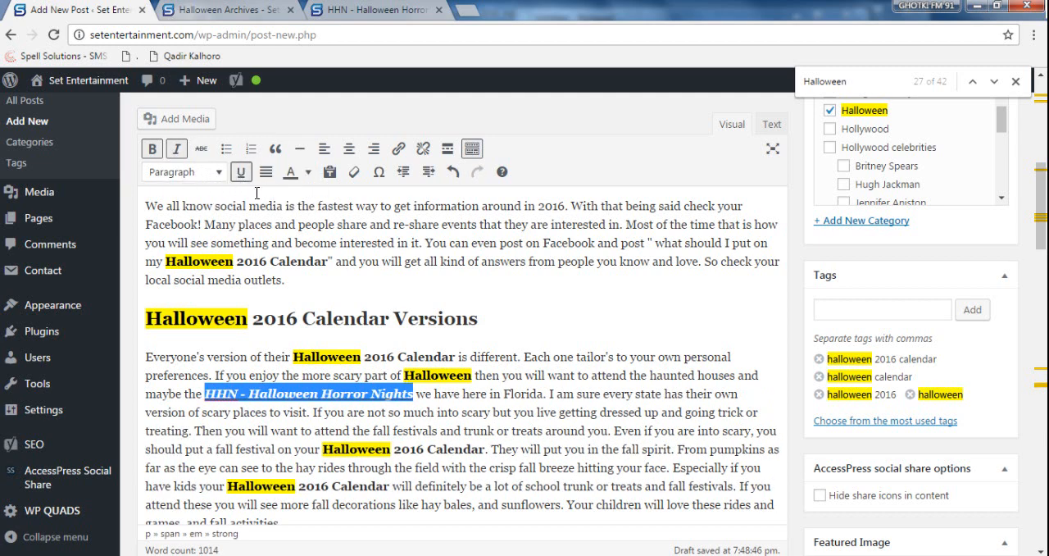
click(397, 150)
key(ctrl+v)
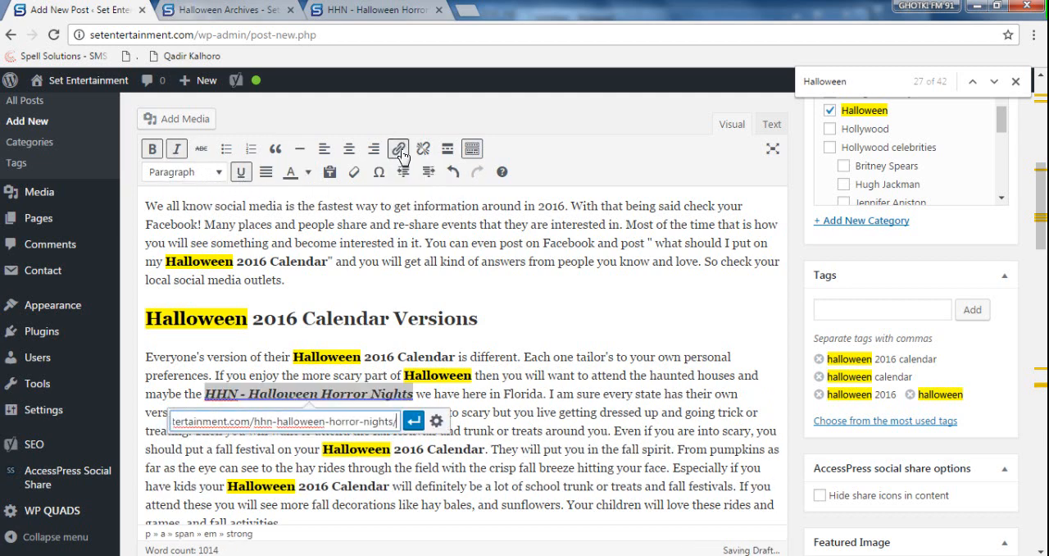
key(Return)
- Make "Florida" bold after "we have here in" in the Versions paragraph
click(522, 393)
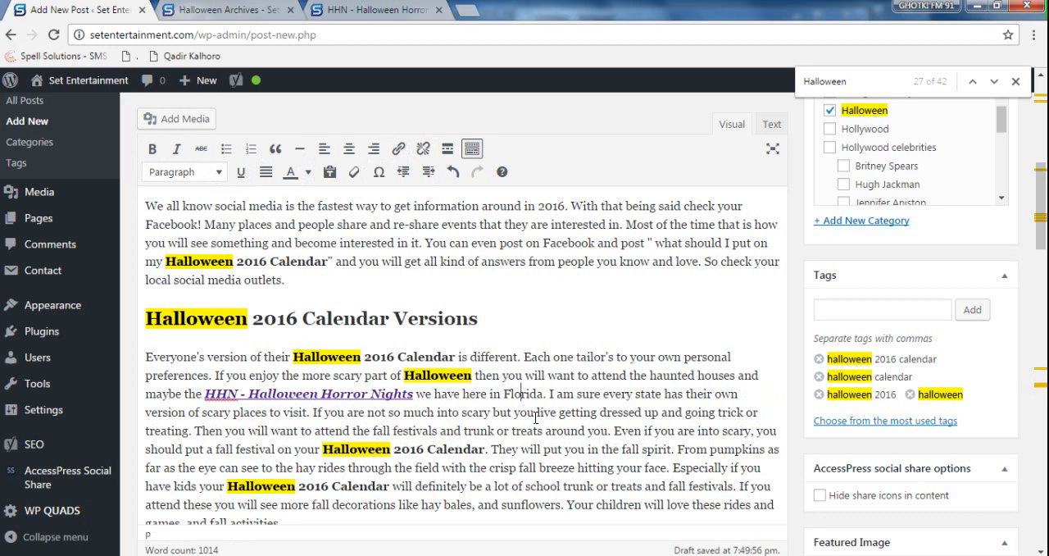
double_click(523, 394)
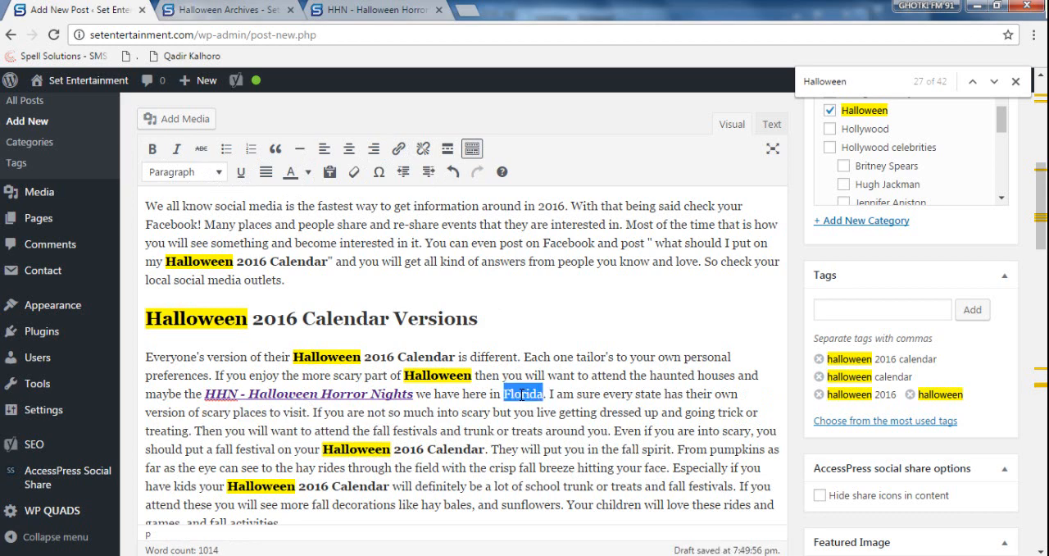
key(ctrl+b)
- Make "Halloween season" bold in the paragraph beginning "Some people wait all year"
scroll(568, 430, down, 2)
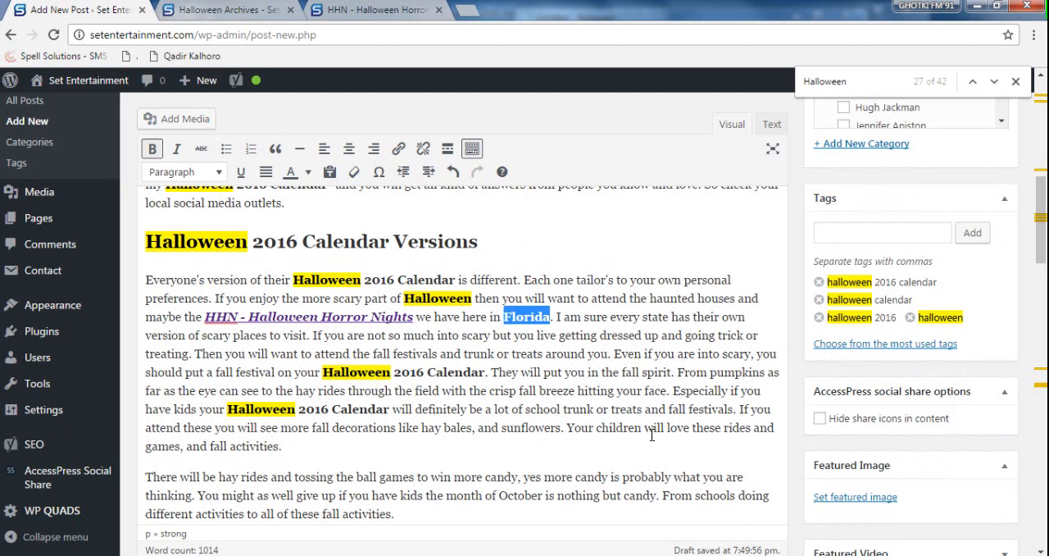
scroll(651, 435, down, 2)
scroll(652, 436, down, 6)
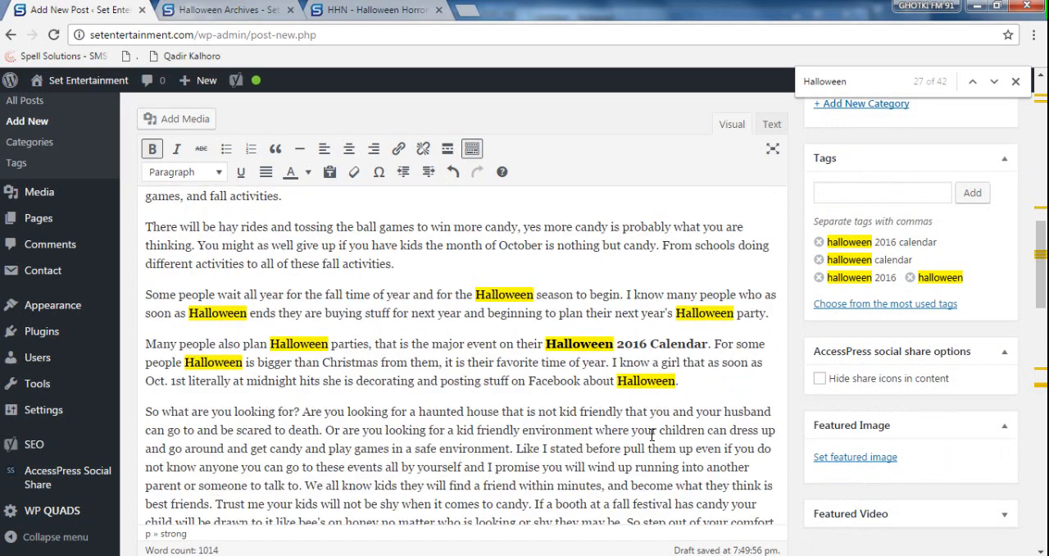
scroll(561, 404, up, 2)
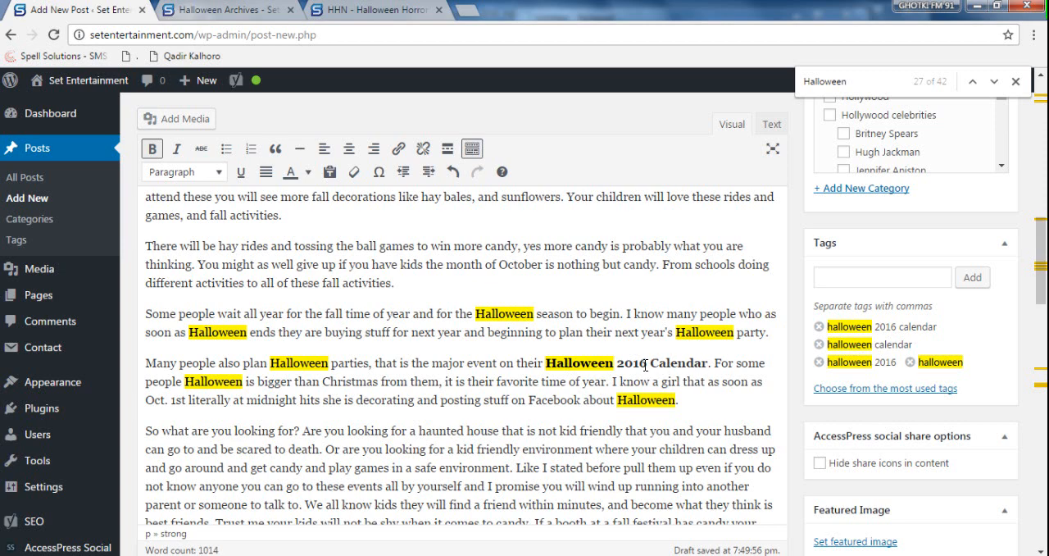
drag(647, 362, 548, 362)
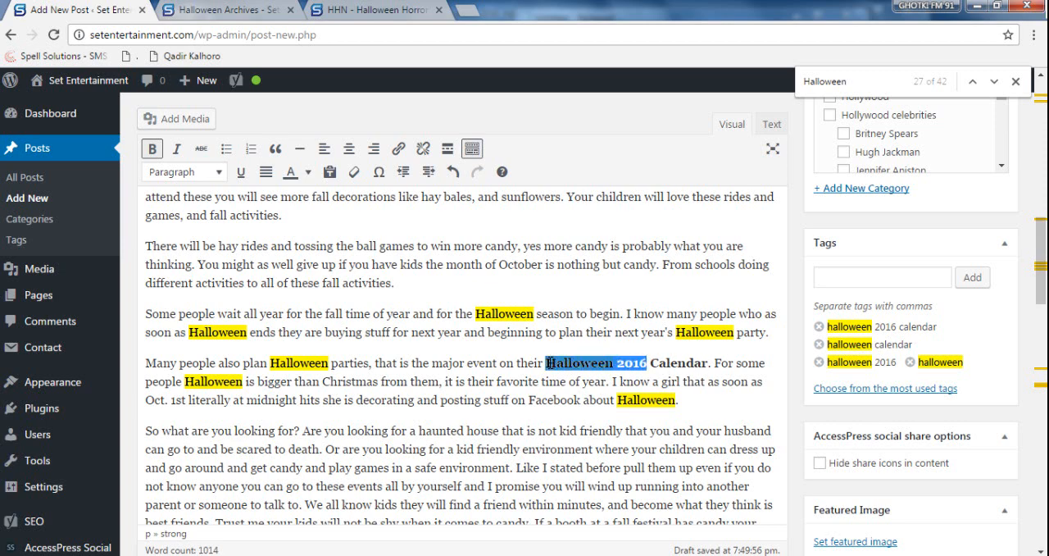
click(473, 379)
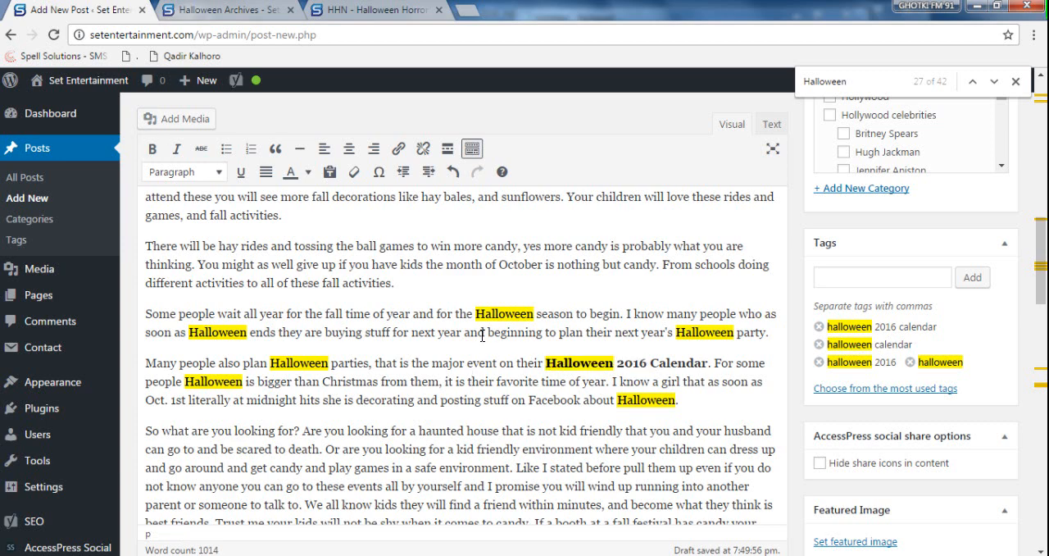
mouse_move(569, 314)
mouse_down()
mouse_move(513, 315)
mouse_move(573, 313)
mouse_up()
click(498, 316)
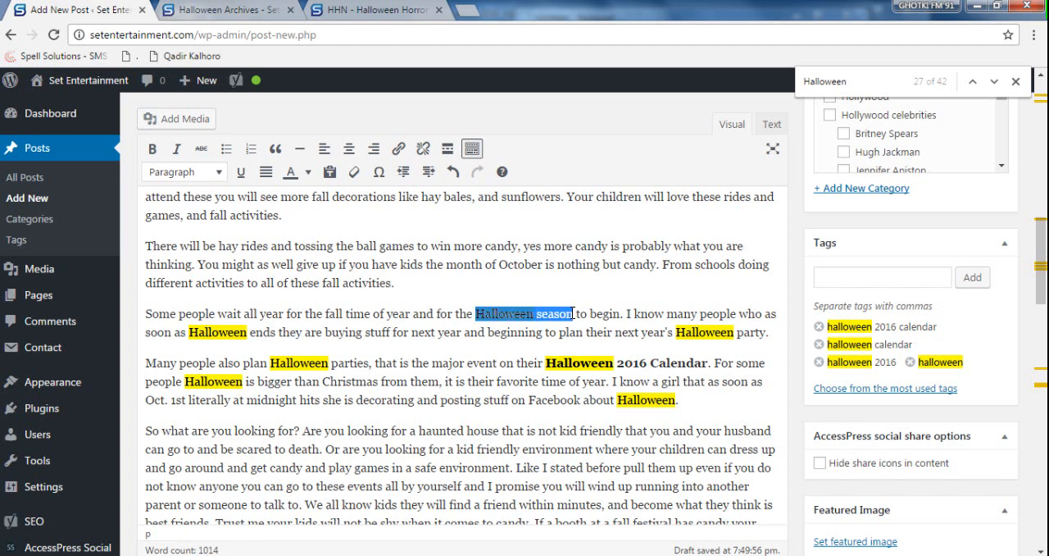
key(ctrl+b)
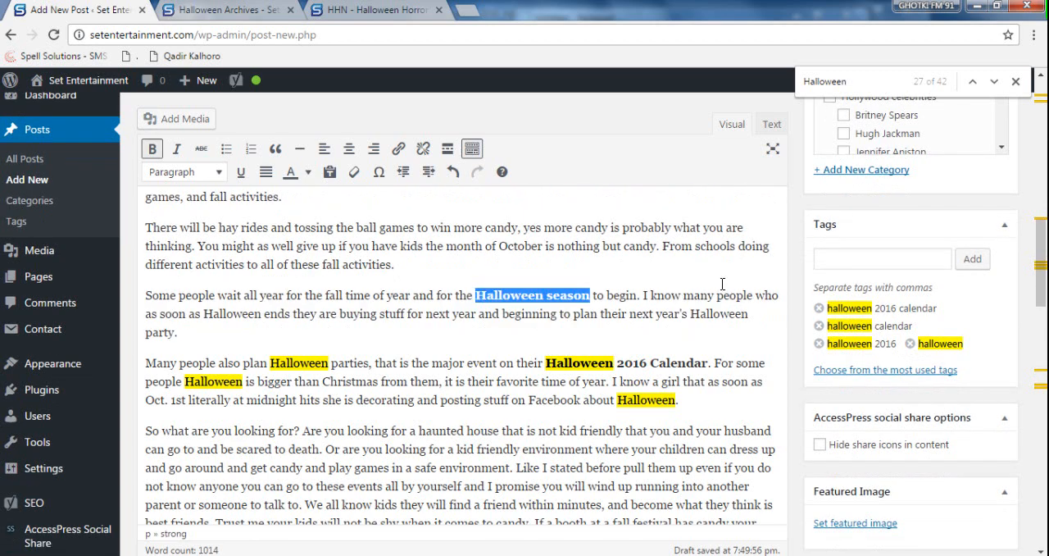
- Make "Halloween ends" and "Halloween party" bold in the second sentence of the "Some people wait all year" paragraph
click(852, 83)
key(Return)
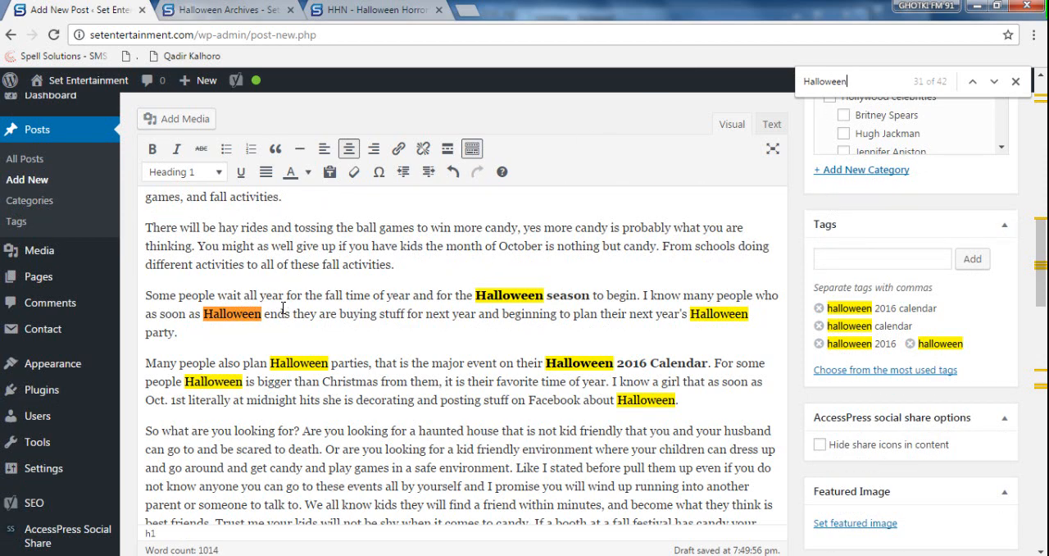
mouse_move(291, 313)
mouse_down()
mouse_move(203, 313)
mouse_move(291, 313)
mouse_up()
click(217, 332)
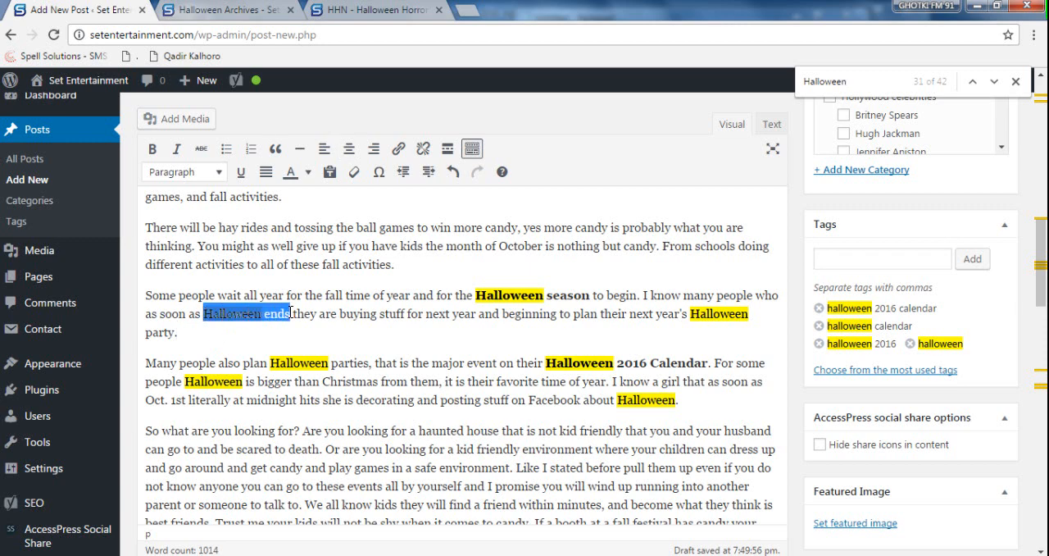
key(ctrl+b)
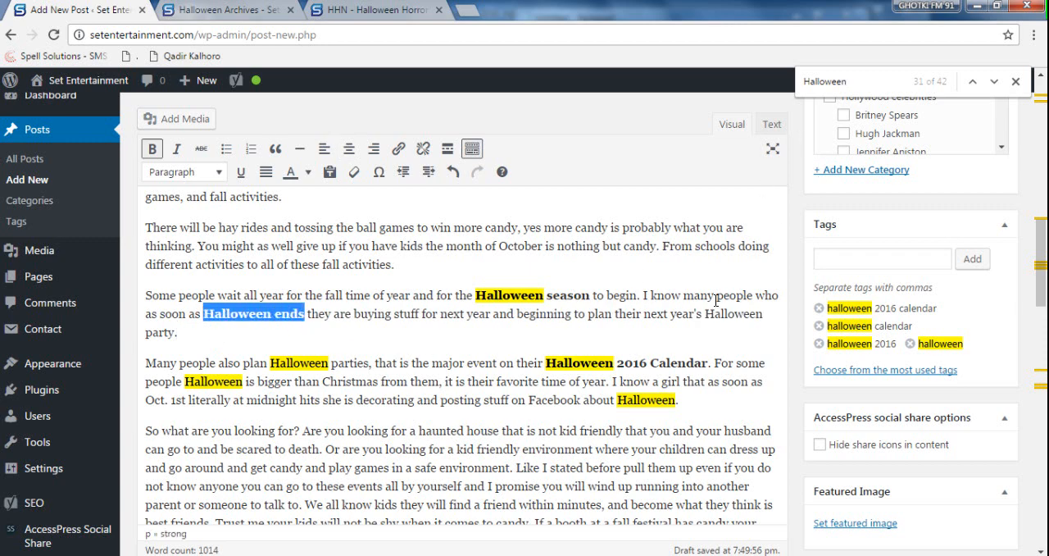
drag(706, 315, 175, 336)
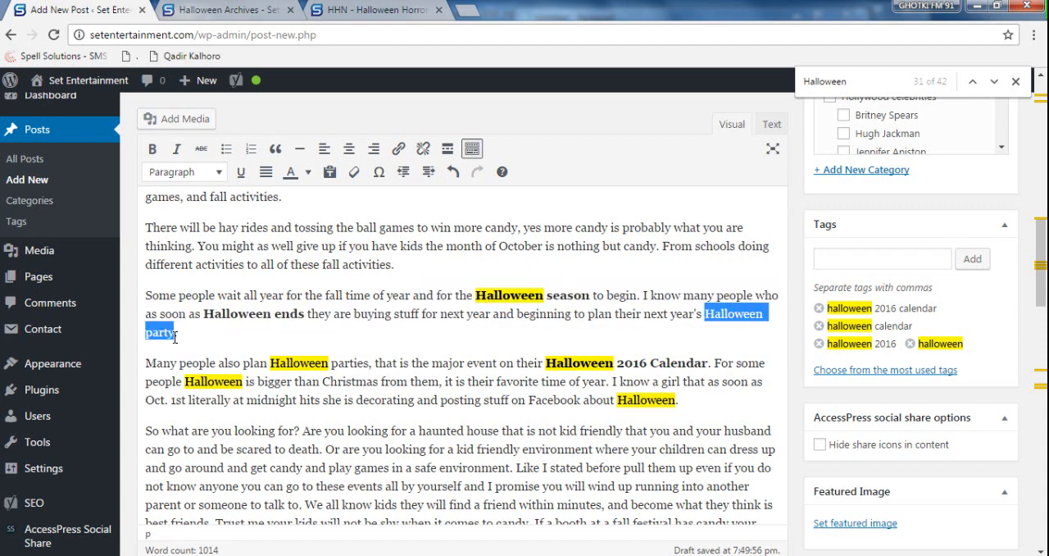
key(ctrl+b)
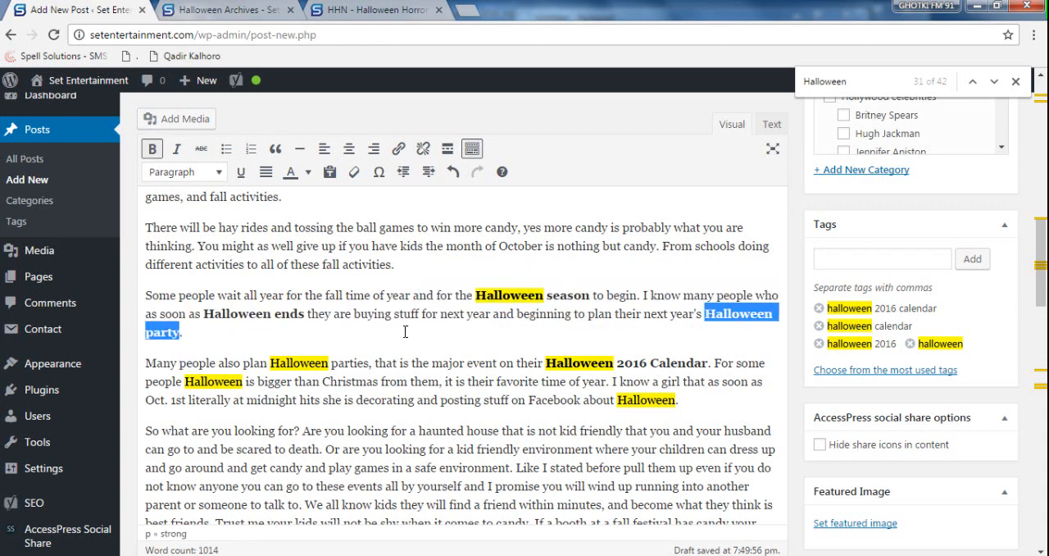
click(406, 332)
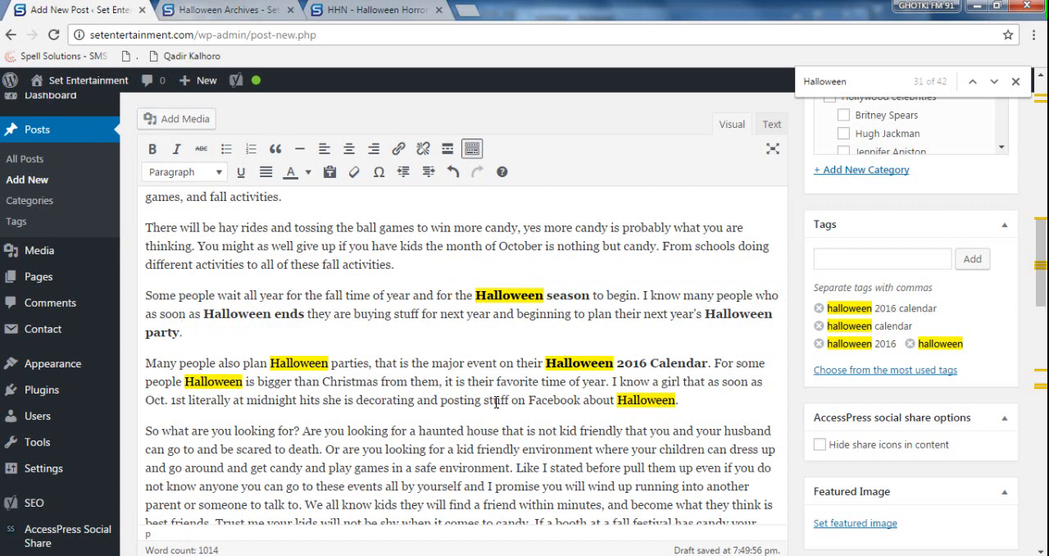
- Make "Halloween parties" bold after "Many people also plan"
double_click(298, 365)
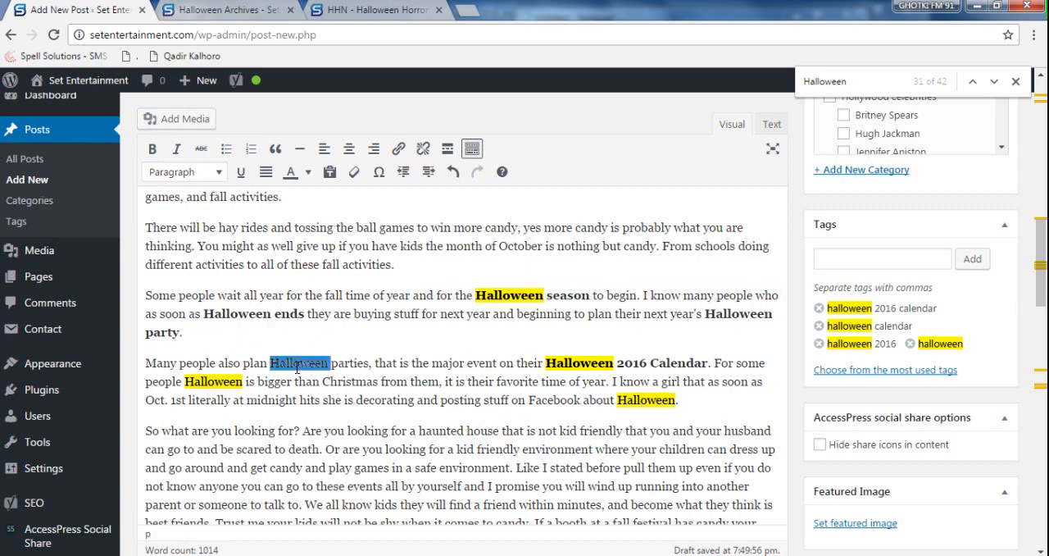
drag(369, 363, 274, 362)
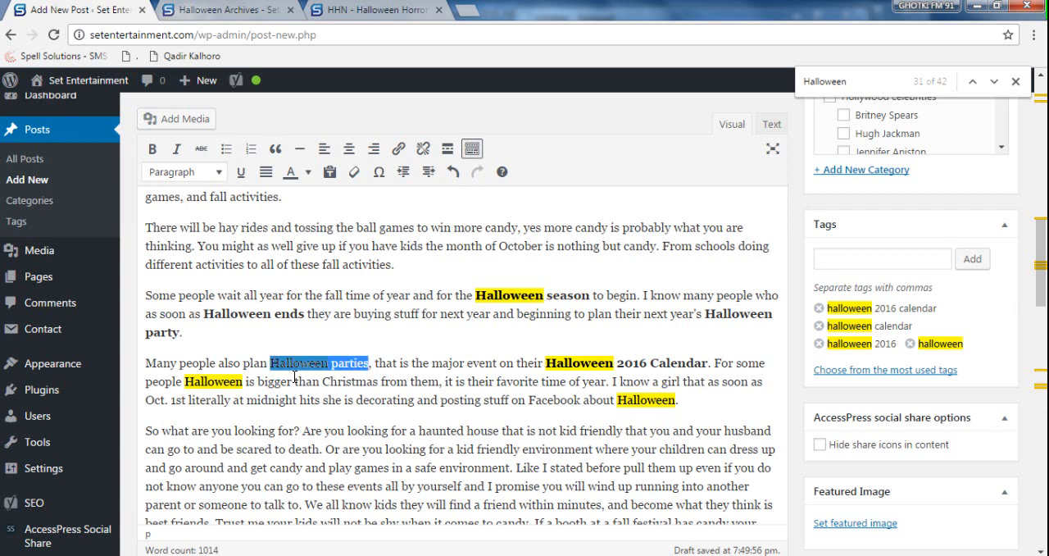
key(ctrl+b)
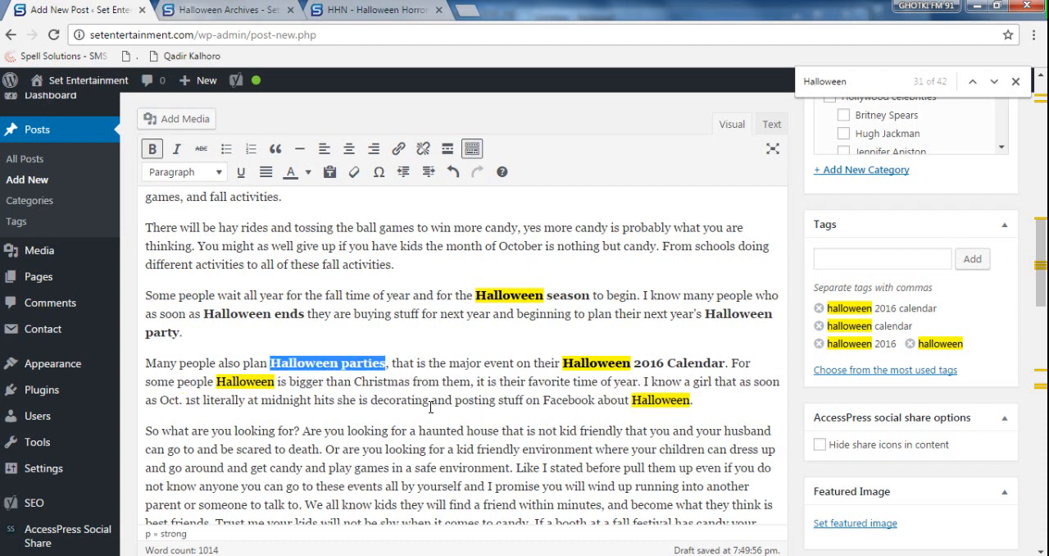
- Make "Halloween" after "For some people" bold, italic and underlined, and link it to setentertainment.com/category/halloween/
click(222, 381)
double_click(236, 381)
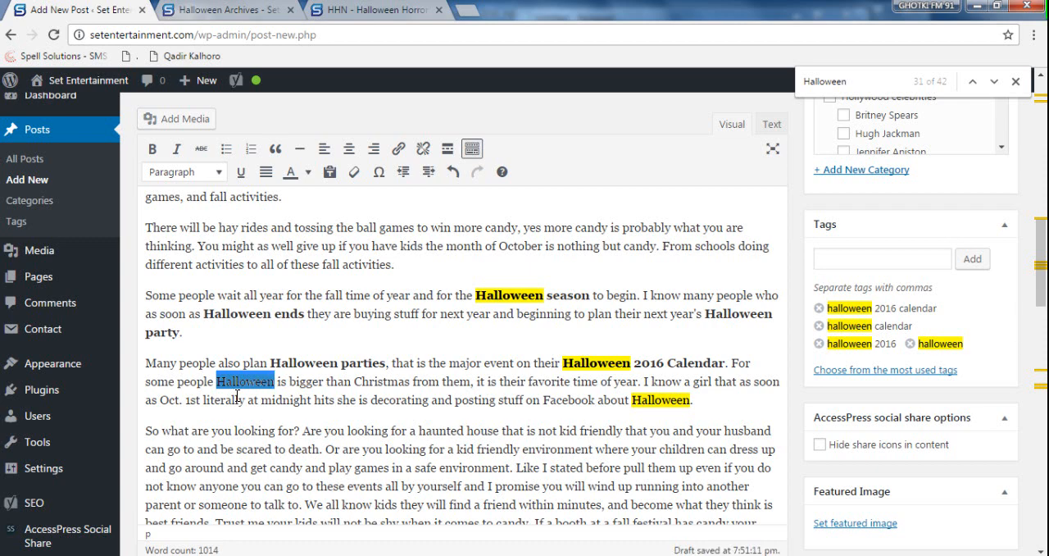
key(ctrl+b)
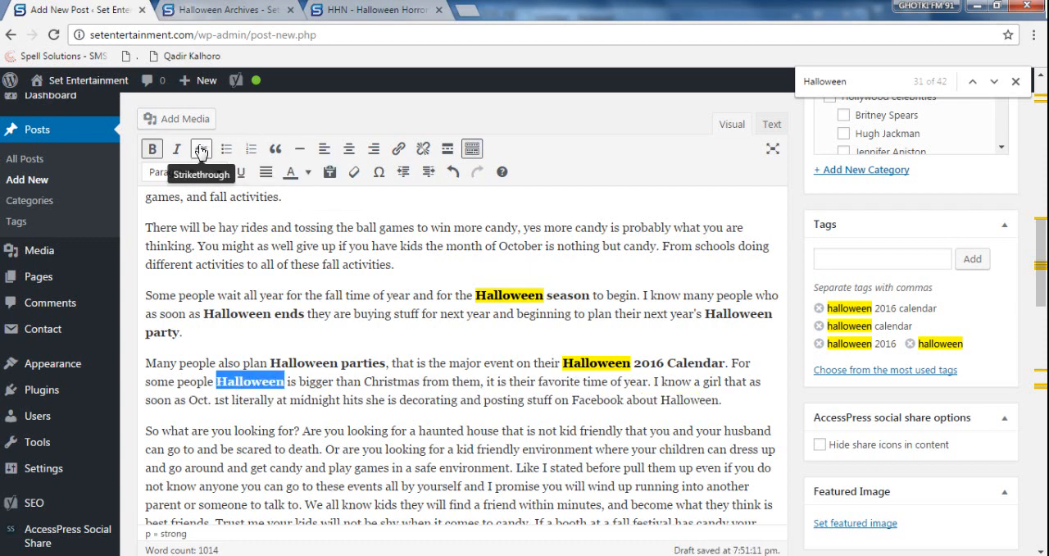
click(179, 149)
click(240, 172)
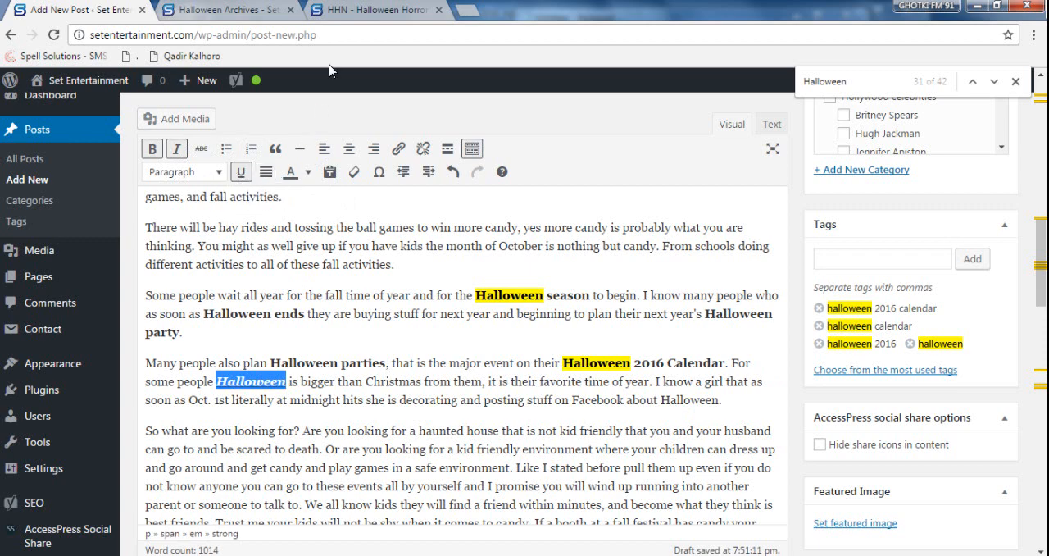
click(232, 18)
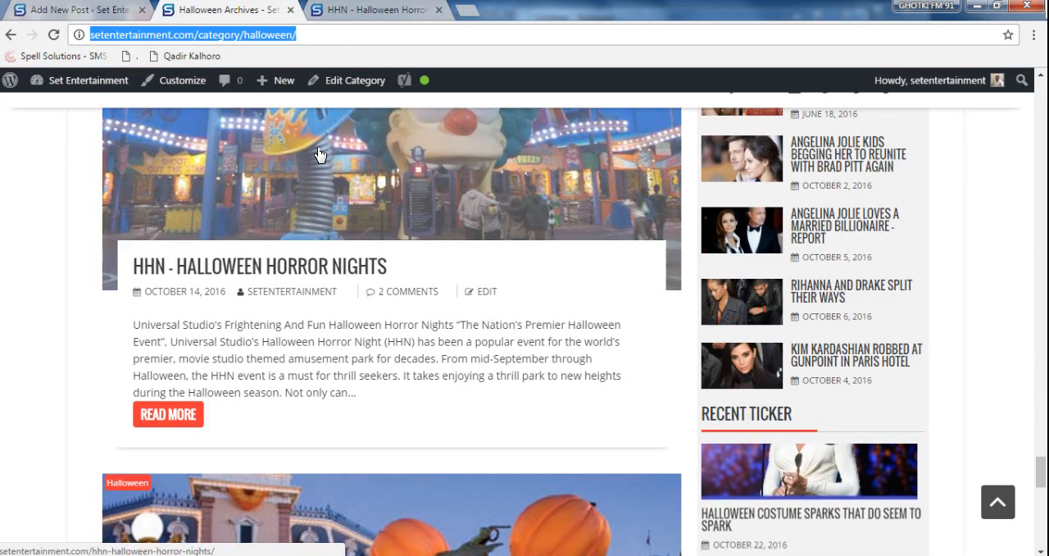
click(51, 11)
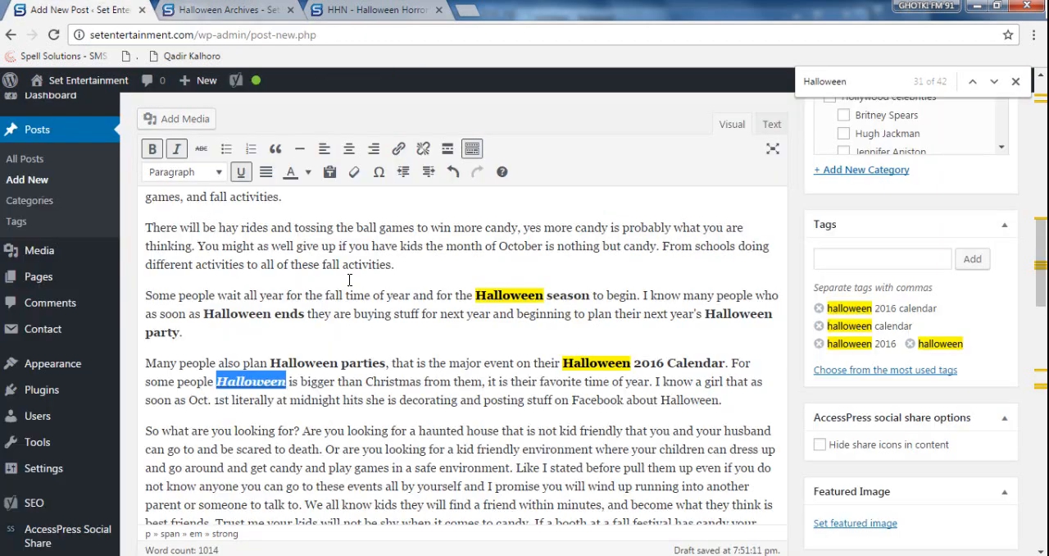
click(397, 149)
text(setentertainment.com/category/halloween)
key(Return)
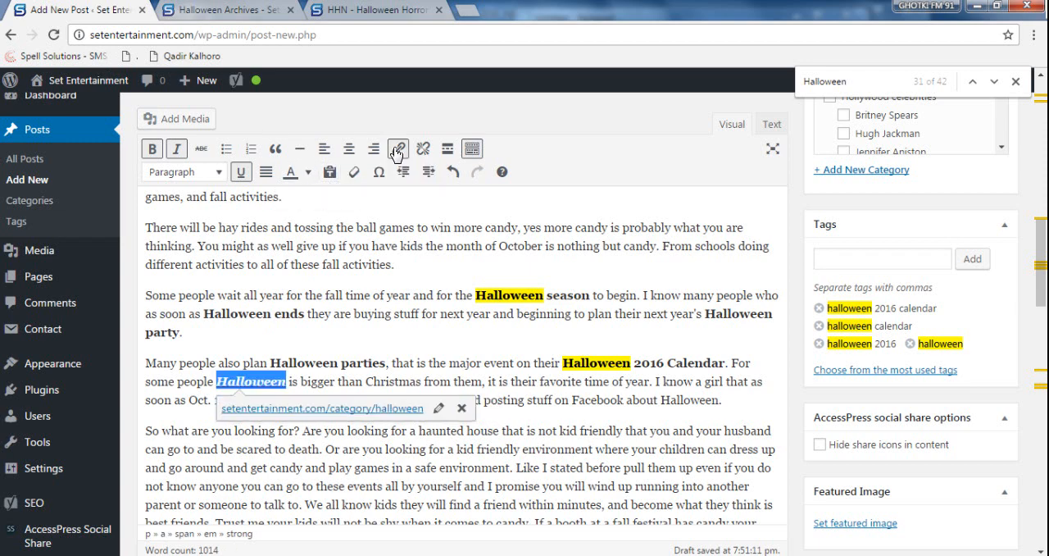
- Make "Halloween" bold after "posting stuff on Facebook about" at the end of the "Many people also plan" paragraph
click(638, 428)
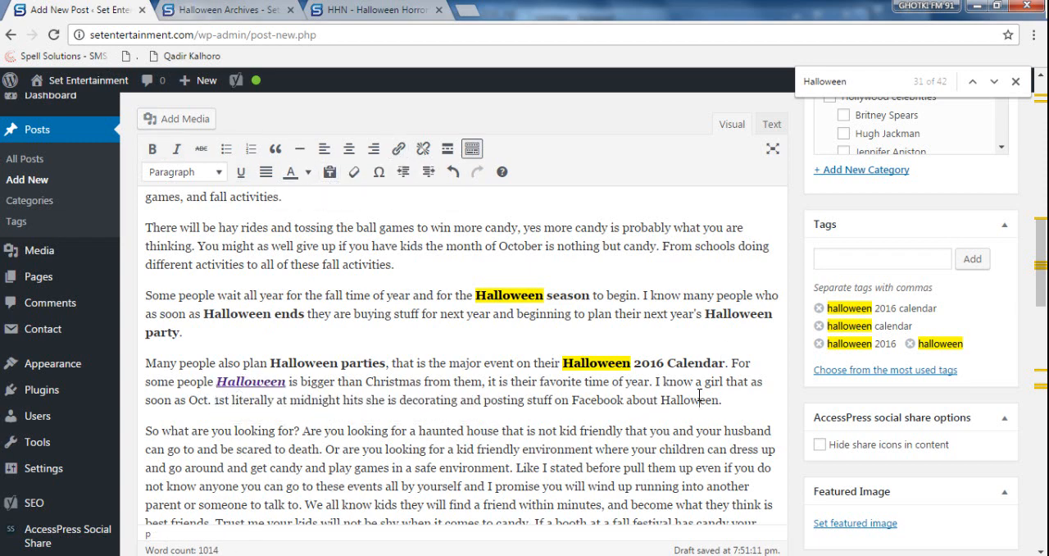
double_click(699, 397)
key(ctrl+b)
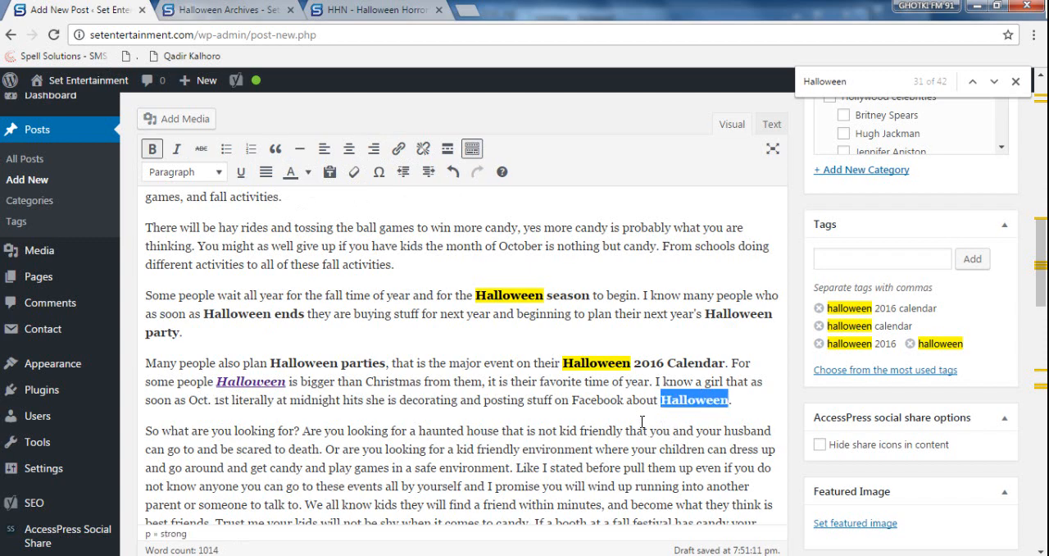
- Make "Halloween calendar" bold in the opening sentence of the "In conclusion" paragraph
scroll(642, 420, down, 5)
scroll(565, 430, up, 3)
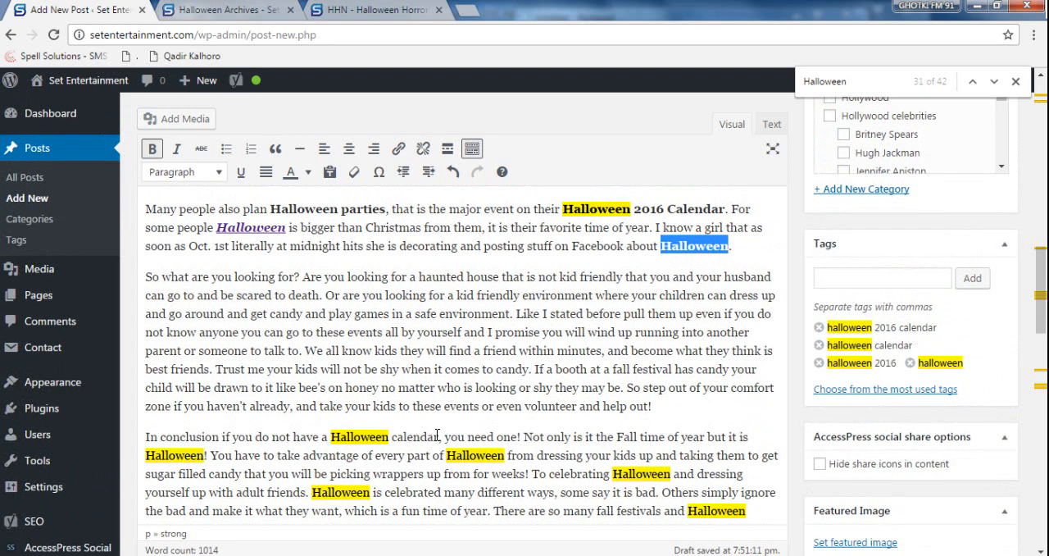
drag(438, 436, 334, 436)
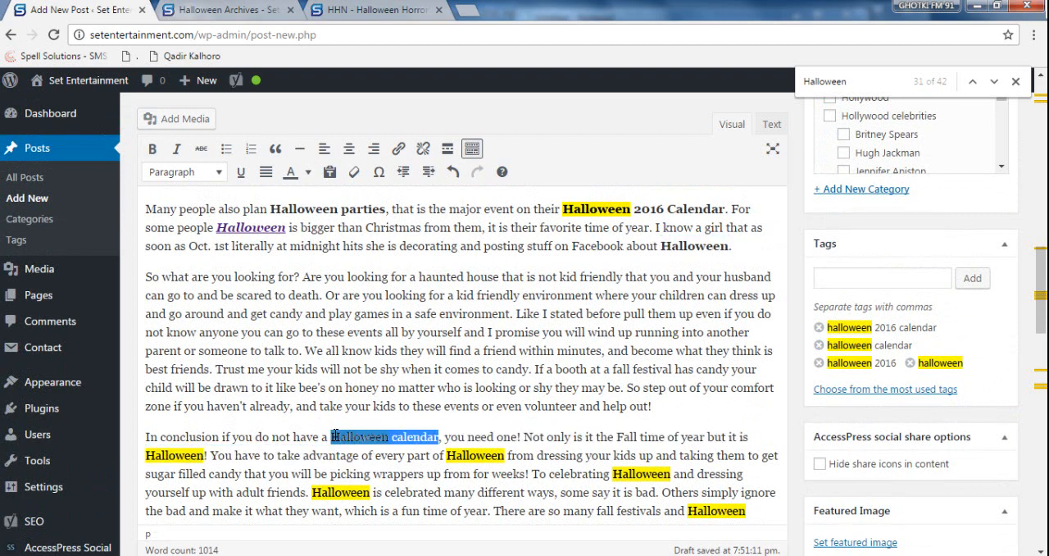
key(ctrl+b)
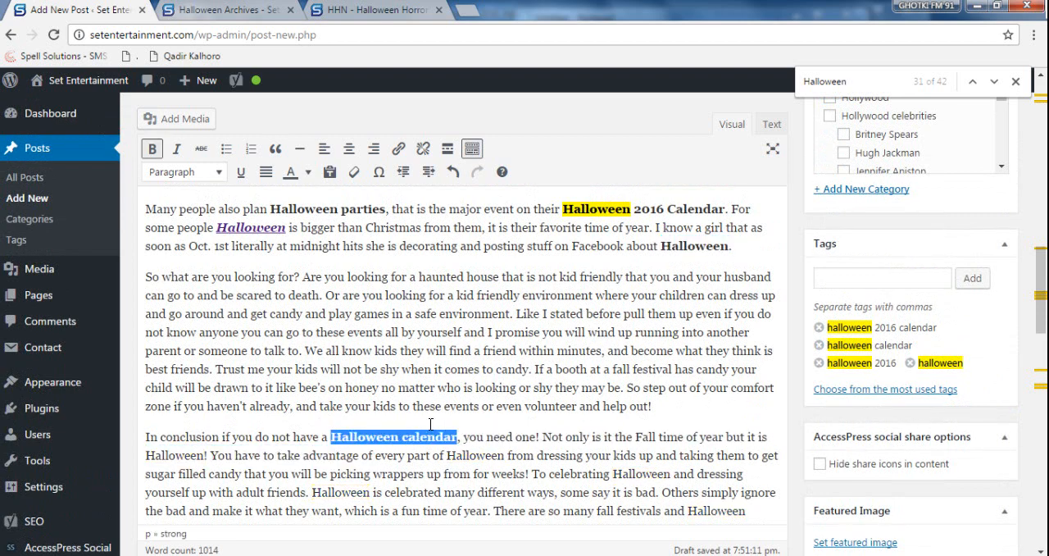
- Make "Halloween" bold after "Fall time of year but it is" and after "take advantage of every part of" in the conclusion
click(850, 77)
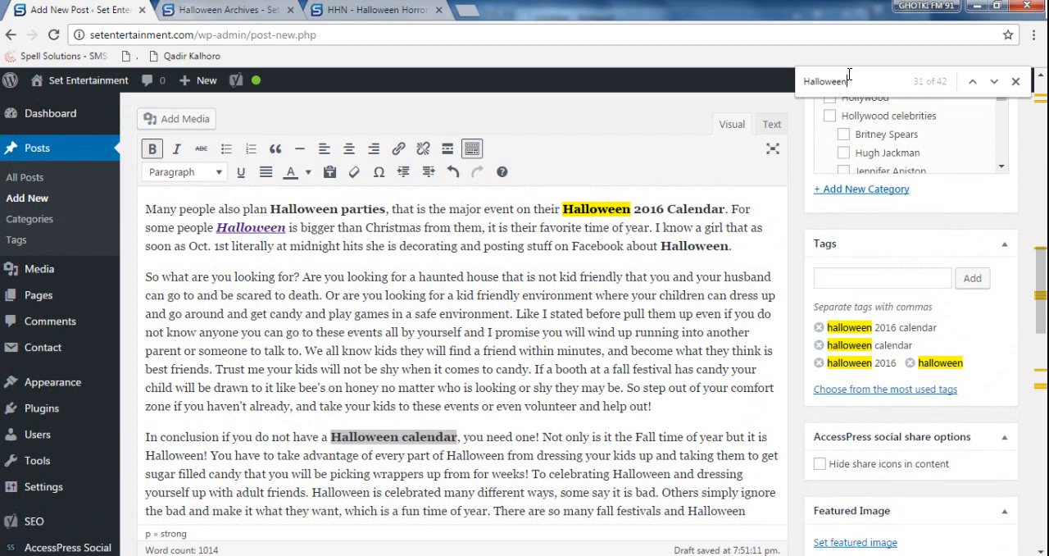
key(Return)
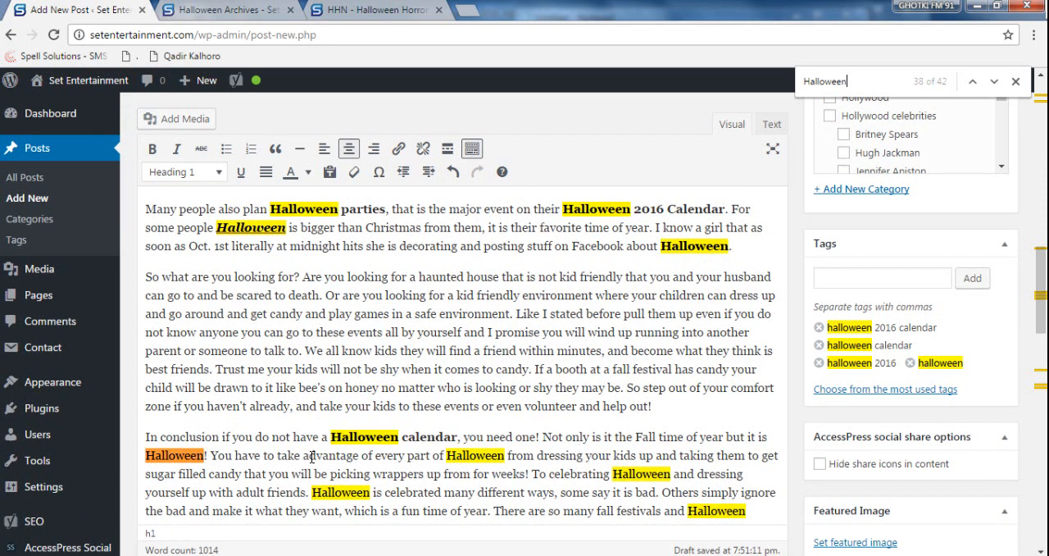
double_click(187, 457)
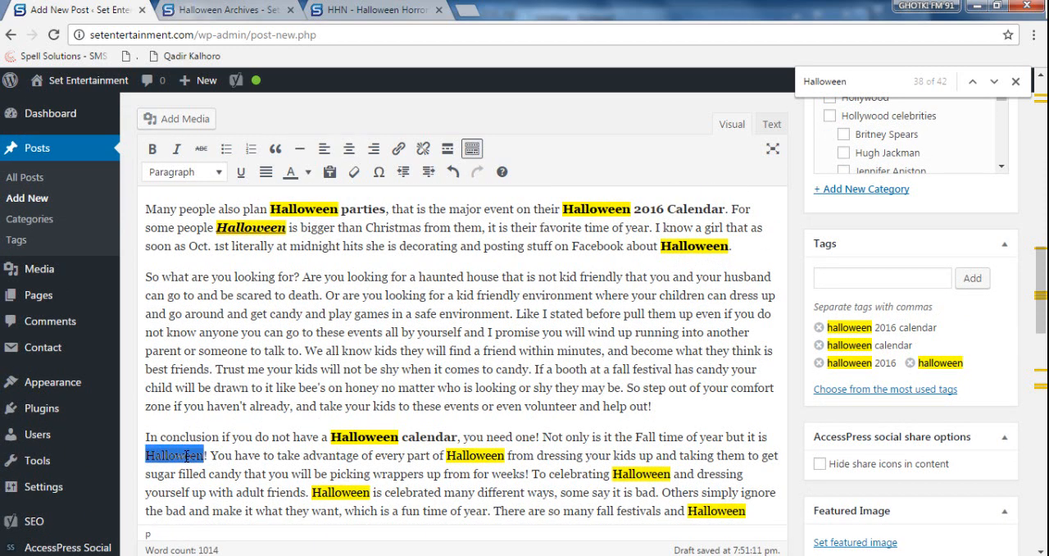
key(ctrl+b)
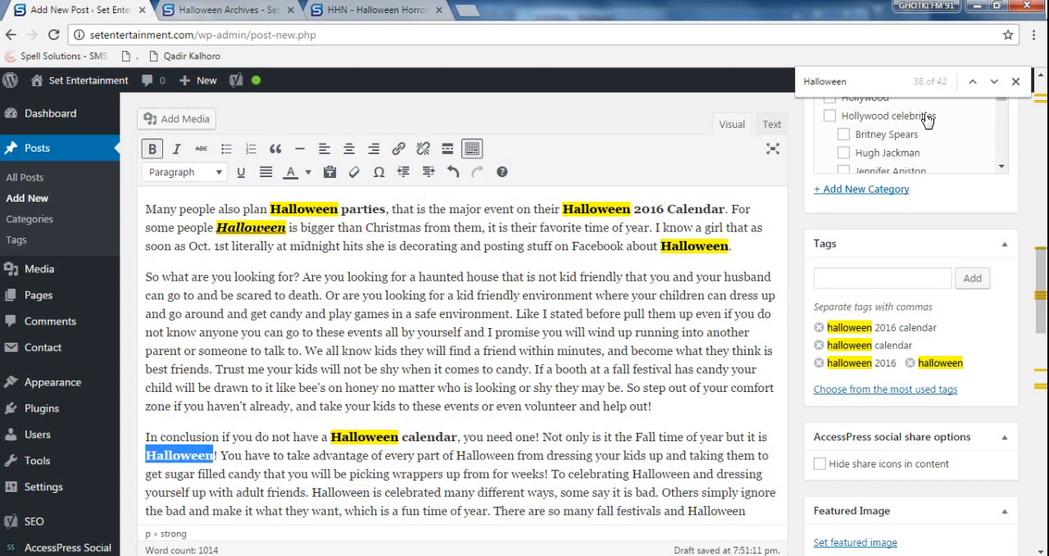
click(876, 79)
key(Return)
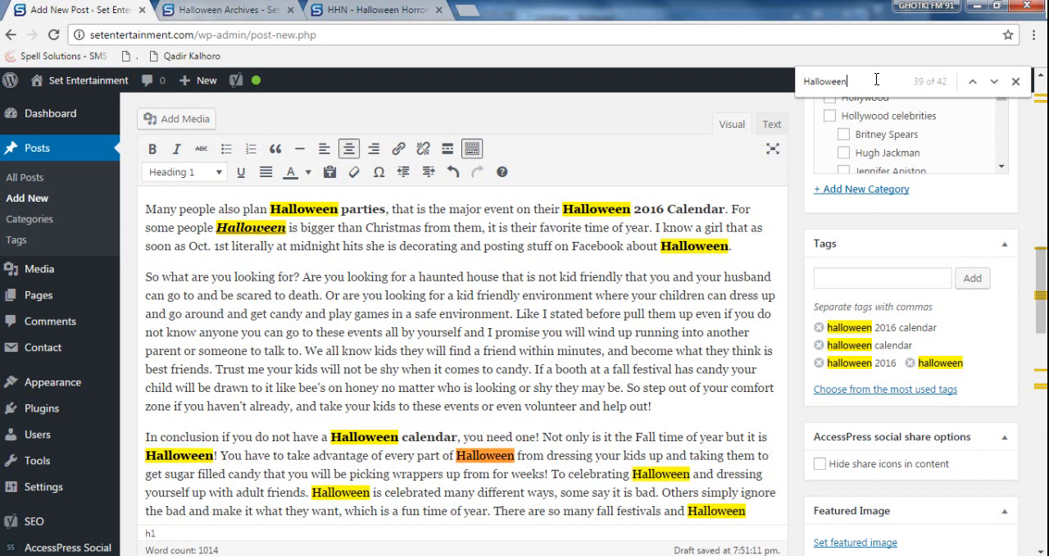
double_click(480, 457)
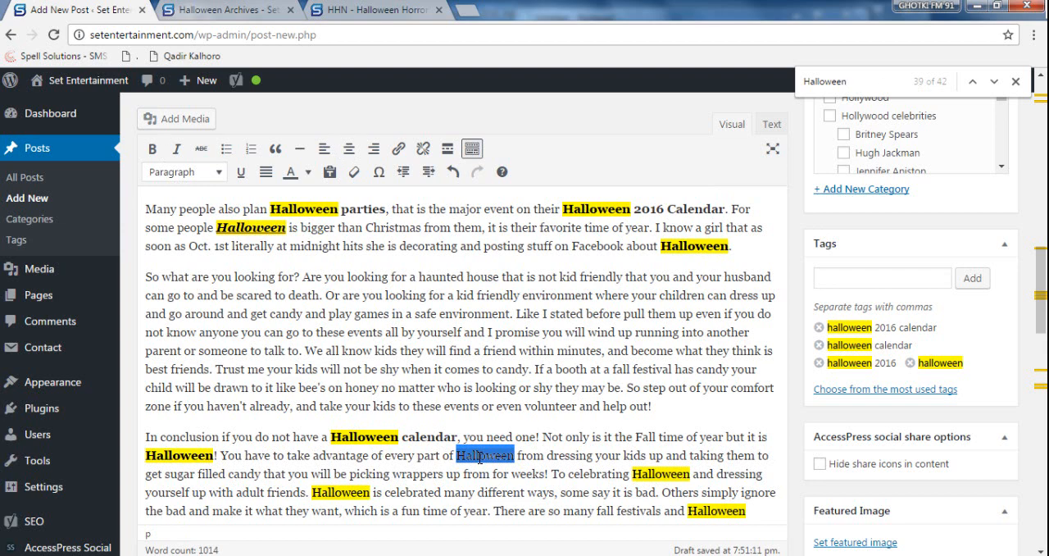
key(ctrl+b)
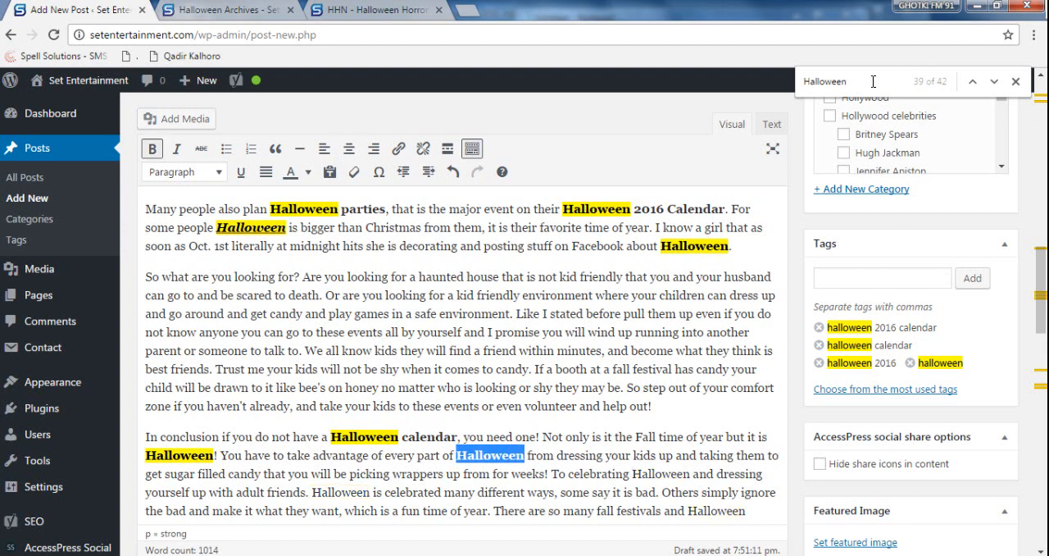
- Make "Halloween" bold after "To celebrating" and before "is celebrated many different ways" in the conclusion paragraph
click(873, 81)
key(Return)
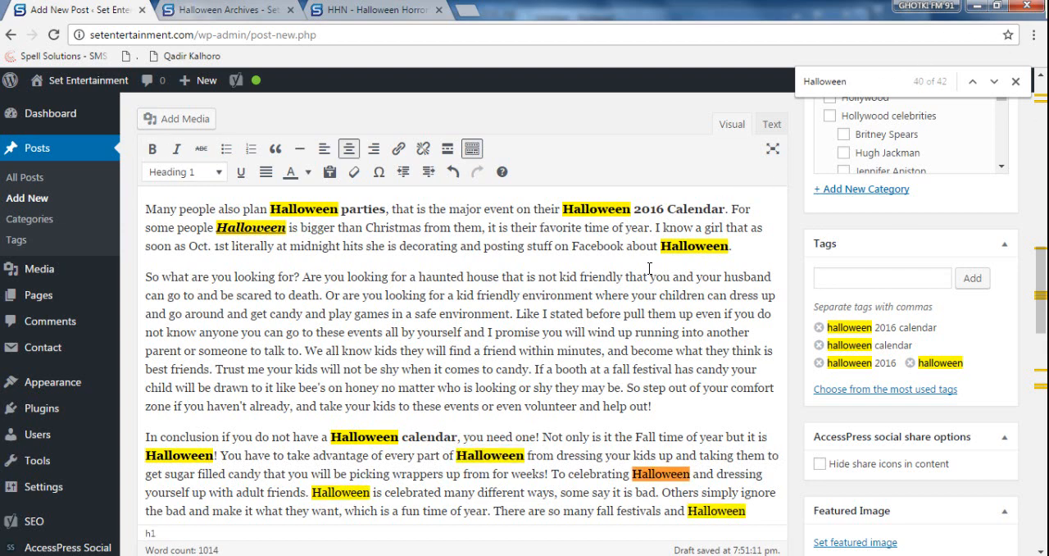
scroll(667, 345, down, 3)
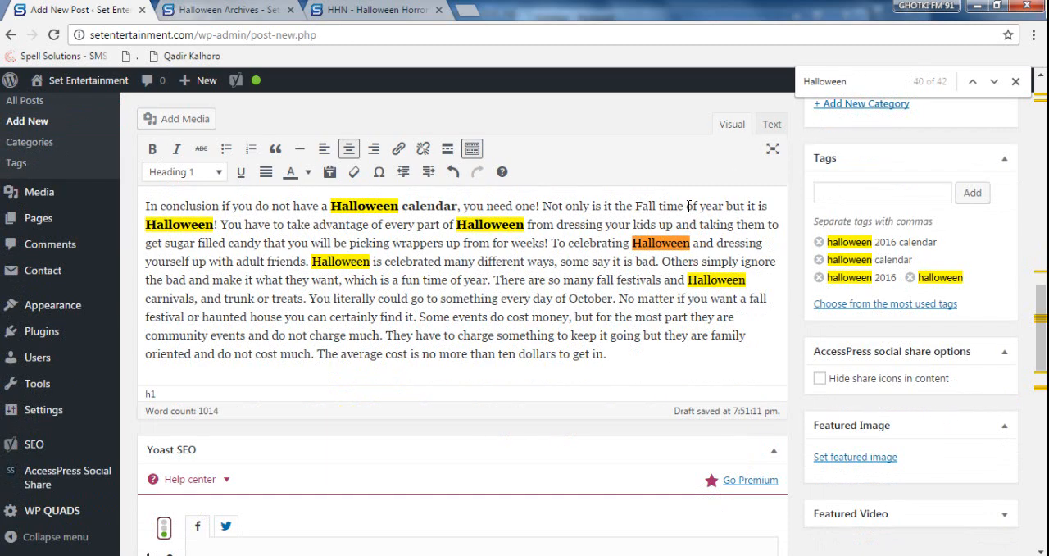
drag(633, 243, 691, 241)
key(ctrl+b)
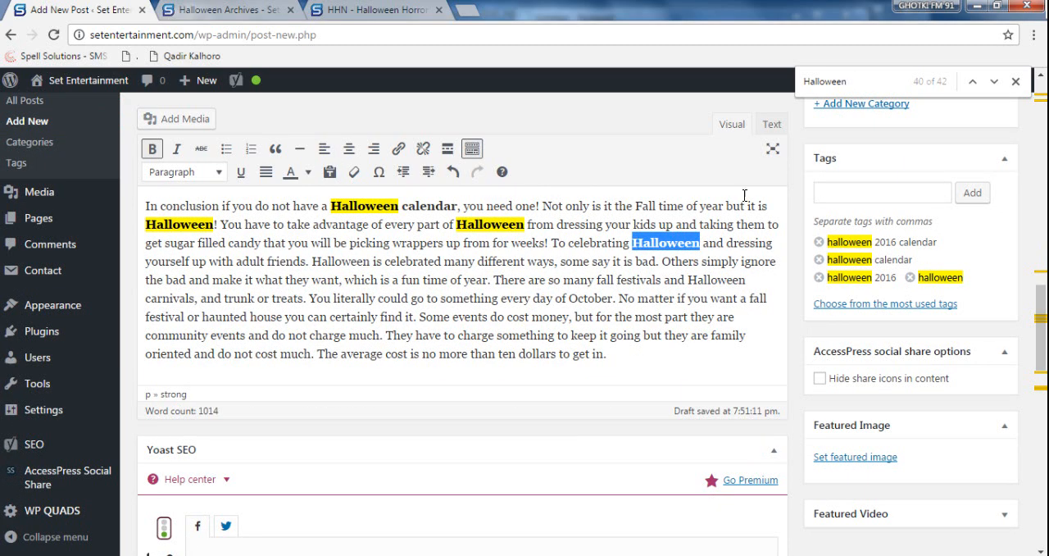
click(875, 82)
key(Return)
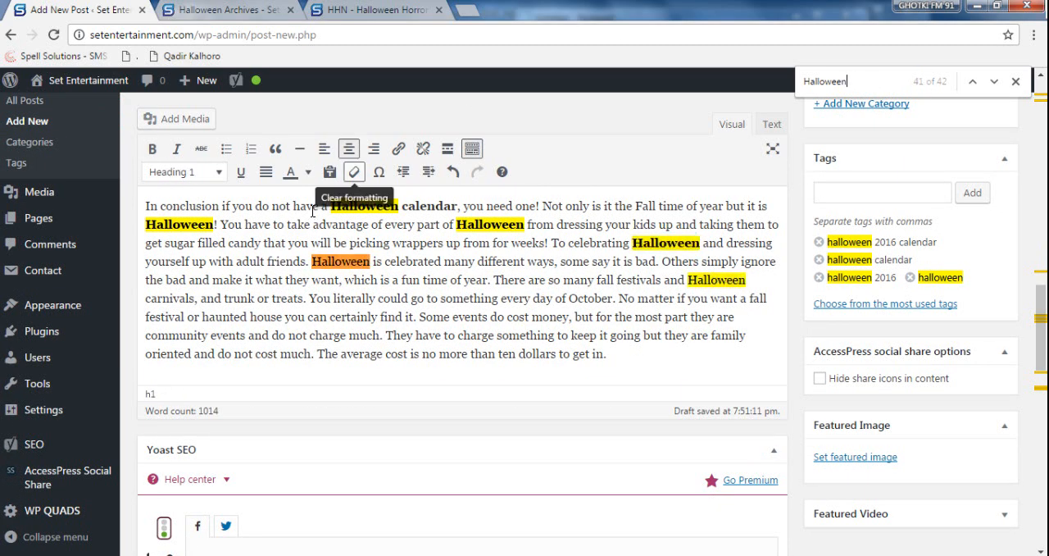
double_click(336, 260)
key(shift+Left)
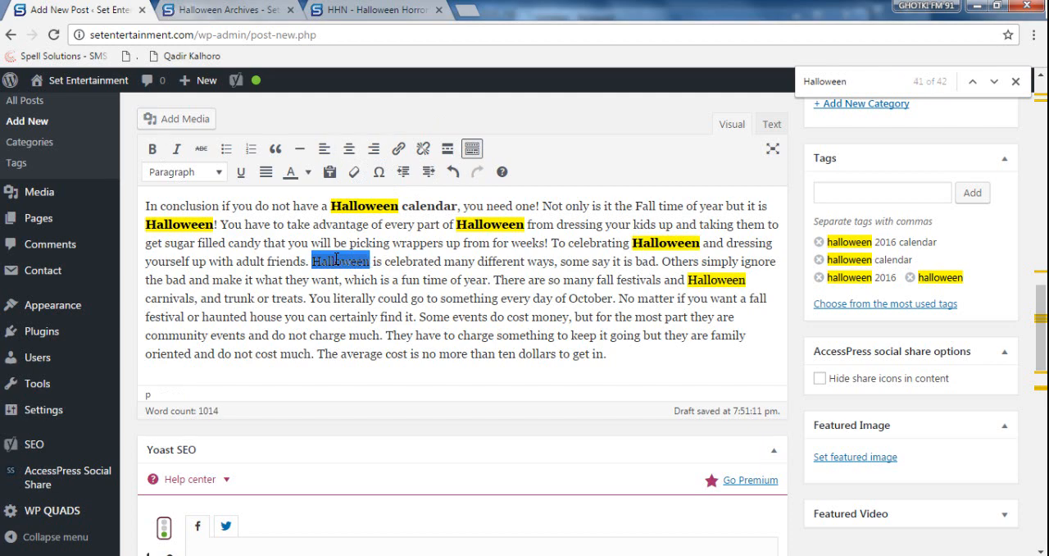
key(ctrl+b)
- Make "Halloween carnivals" bold in the conclusion and start a new paragraph after its last sentence
click(885, 81)
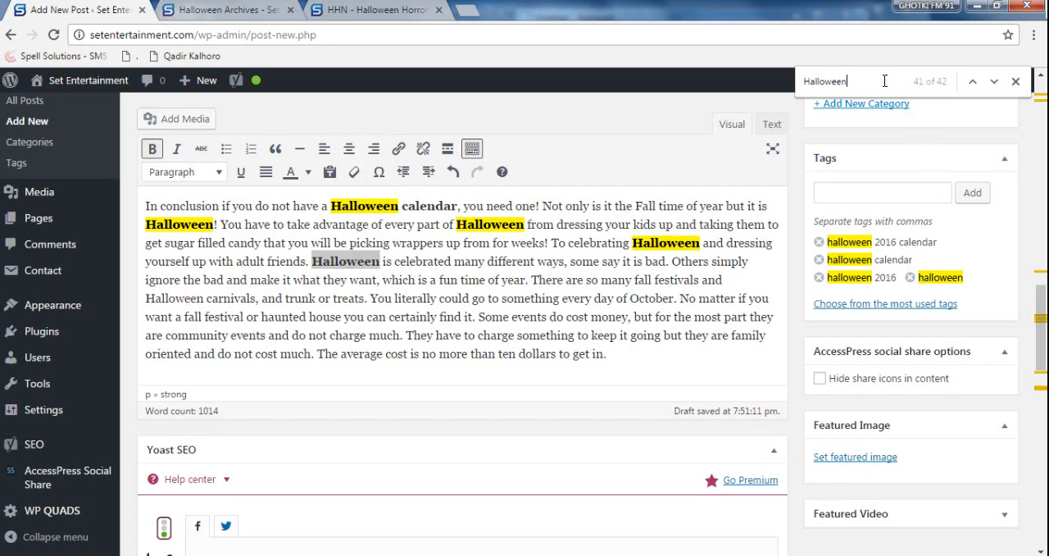
key(Return)
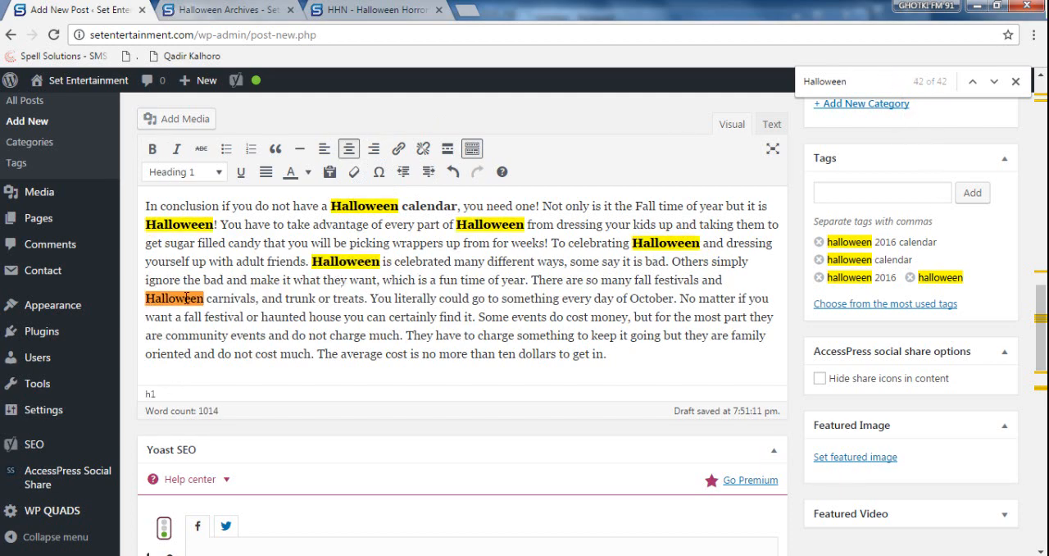
drag(257, 297, 145, 298)
key(ctrl+b)
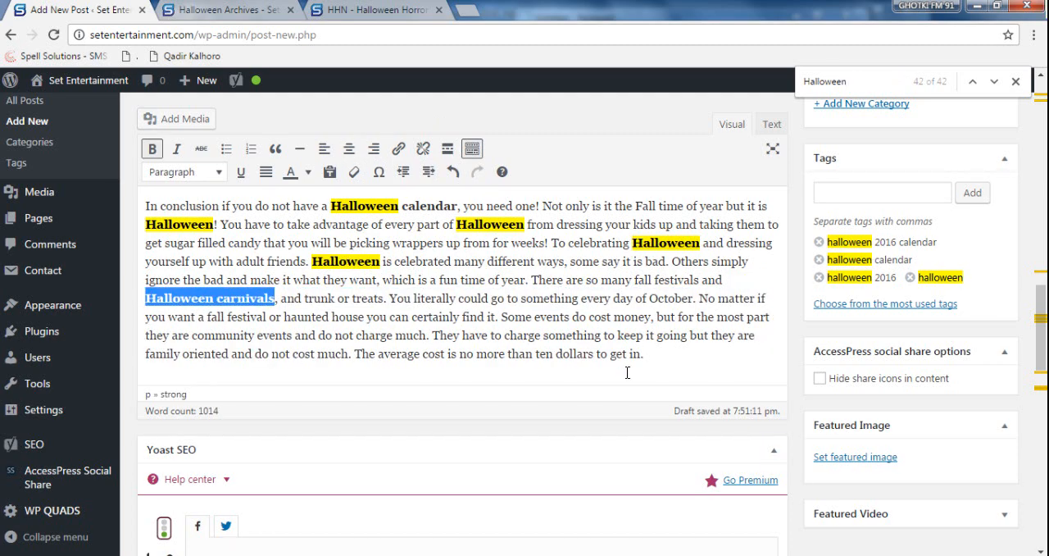
click(670, 359)
key(Return)
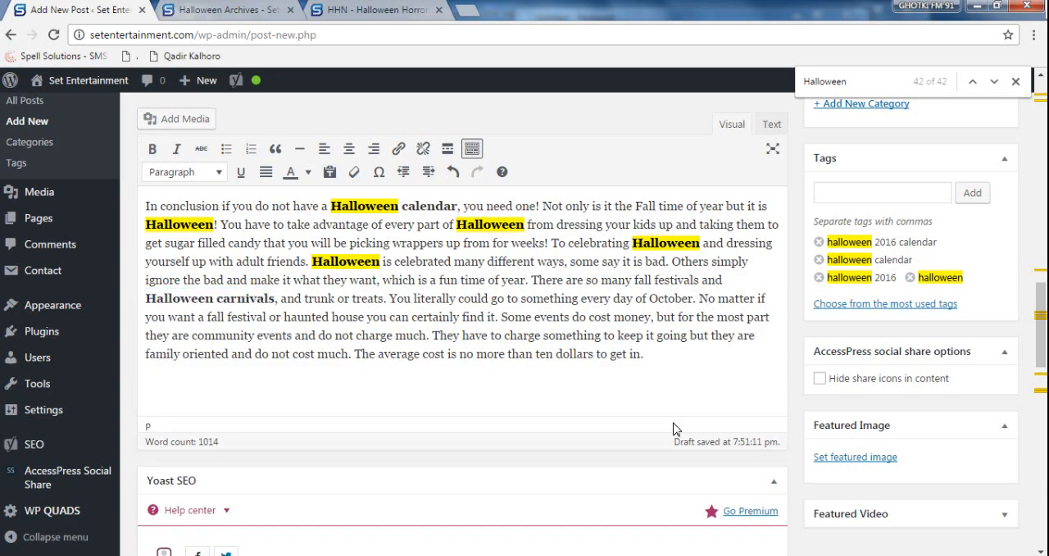
- Open the "Halloween Costume Sparks That Do Seem To Spark" post from the Halloween category page and copy "Halloween Costume Sparks" from its title
click(225, 11)
scroll(477, 308, down, 1)
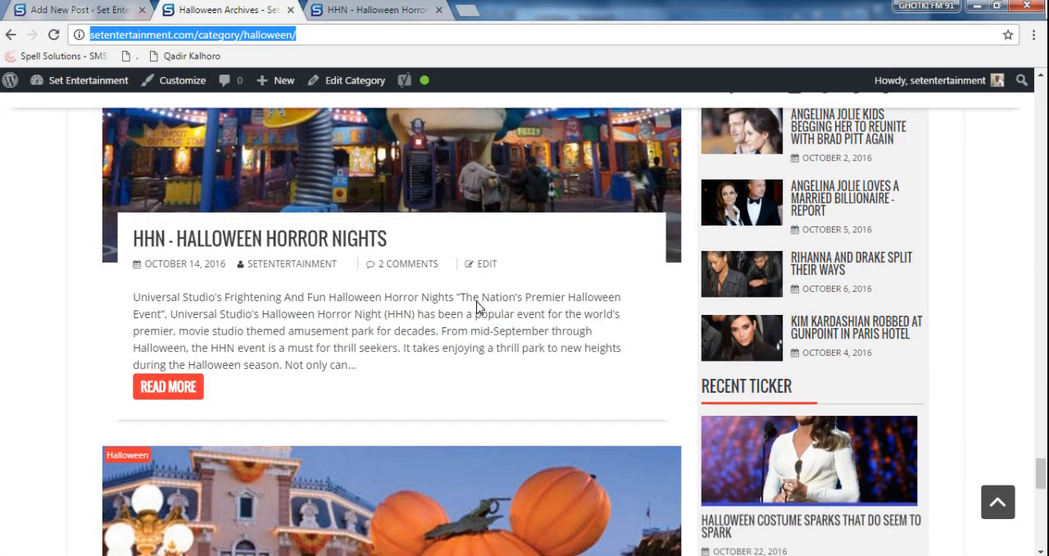
scroll(476, 302, up, 4)
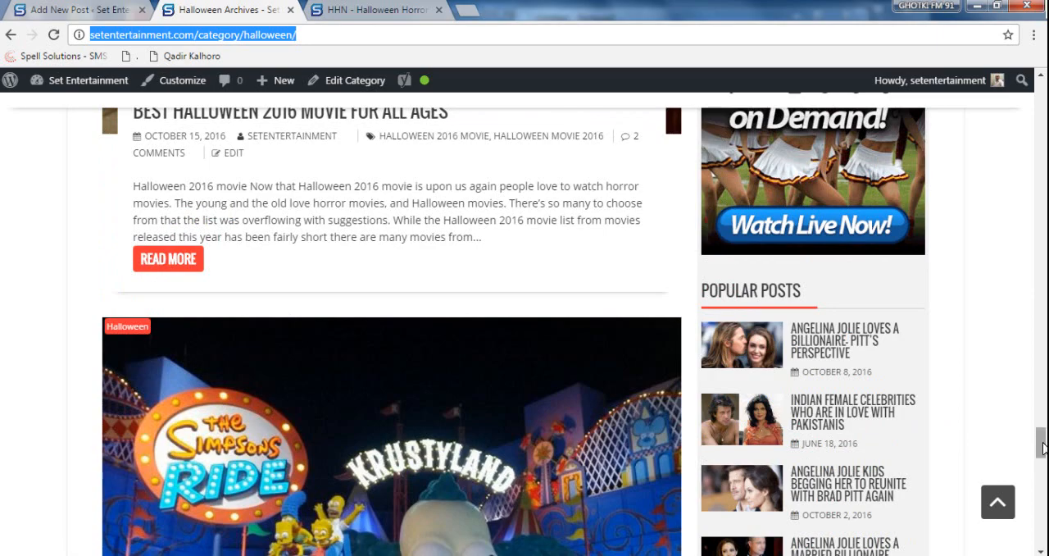
drag(1042, 448, 1043, 94)
scroll(458, 388, down, 1)
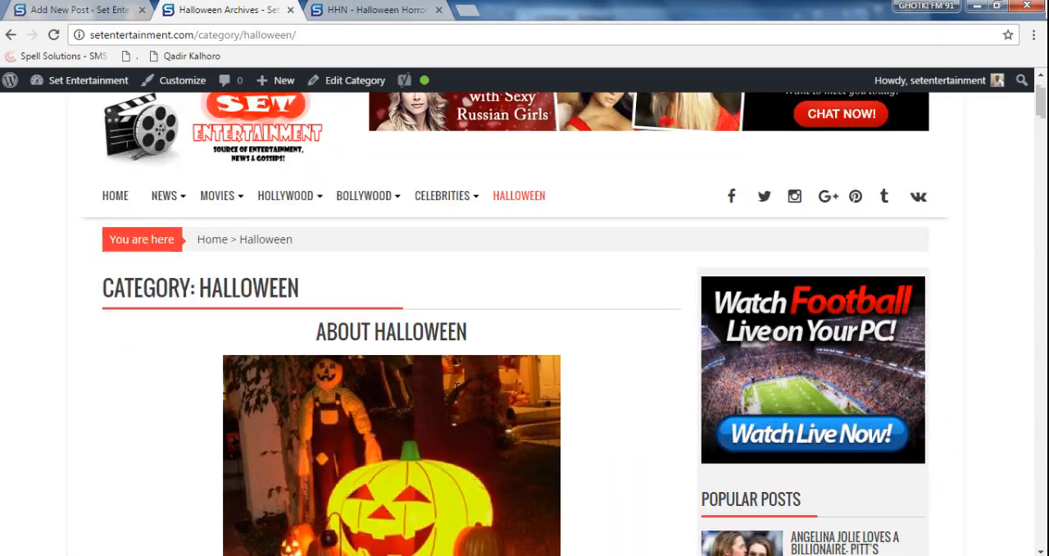
scroll(456, 387, down, 15)
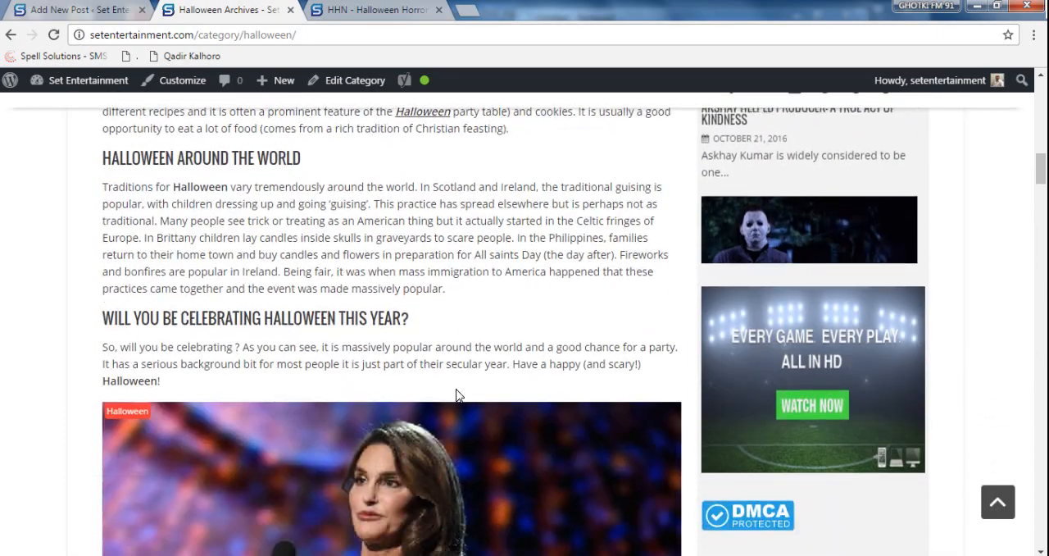
scroll(457, 395, down, 7)
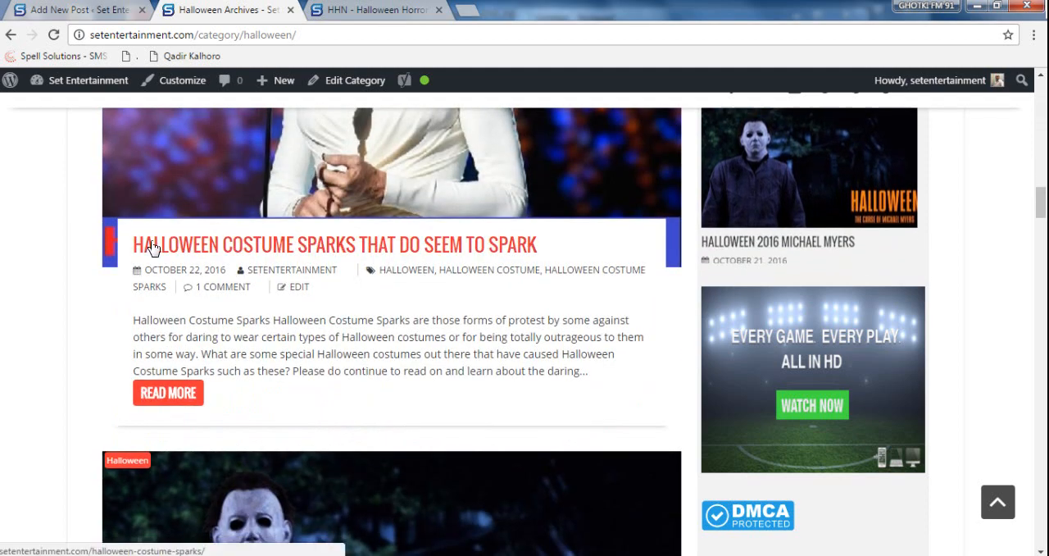
click(290, 250)
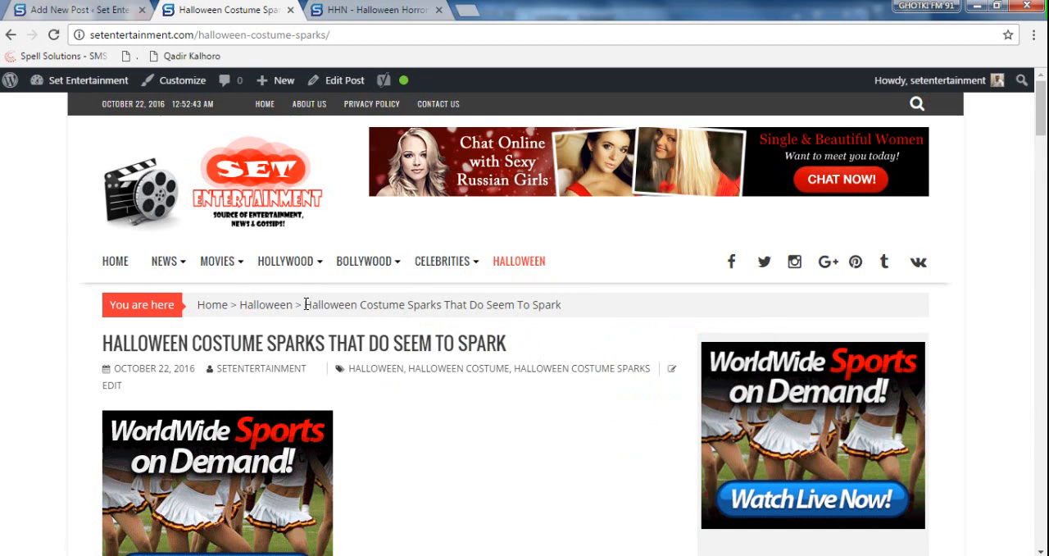
drag(306, 304, 442, 304)
key(ctrl+c)
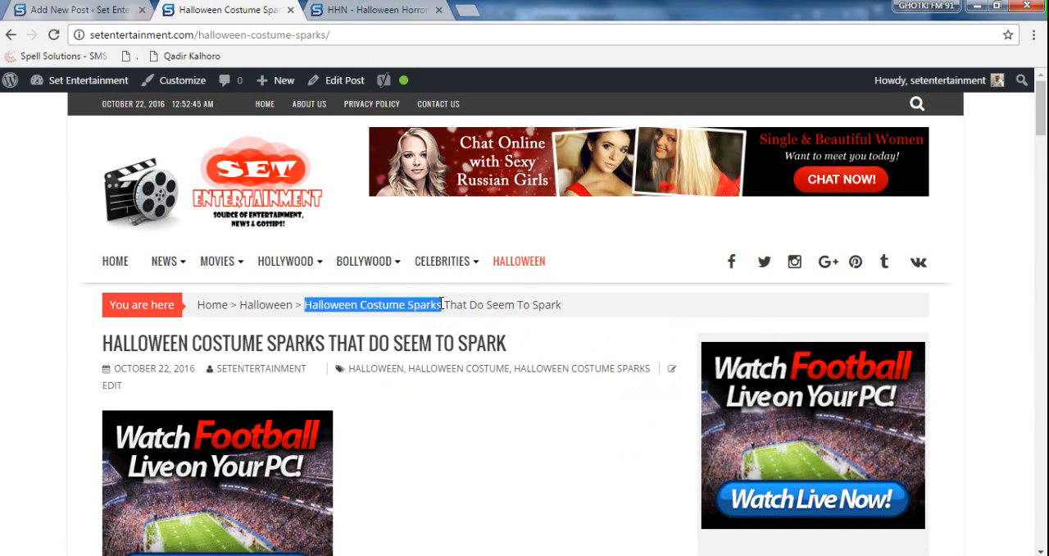
- Add "You Might be Interested in: Halloween Costume Sparks" in the new paragraph of the draft post, with the post name in bold
click(82, 10)
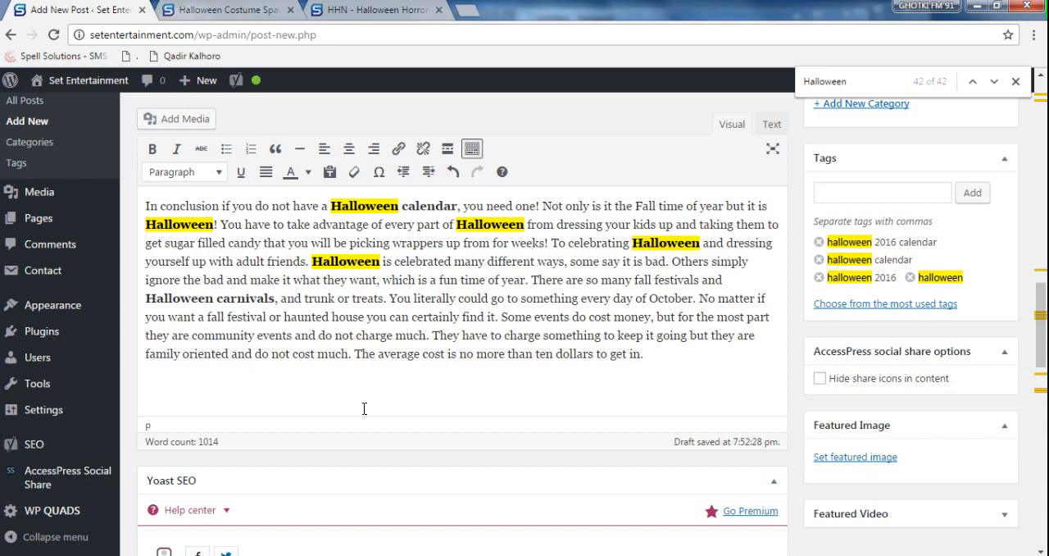
text(You Might be I)
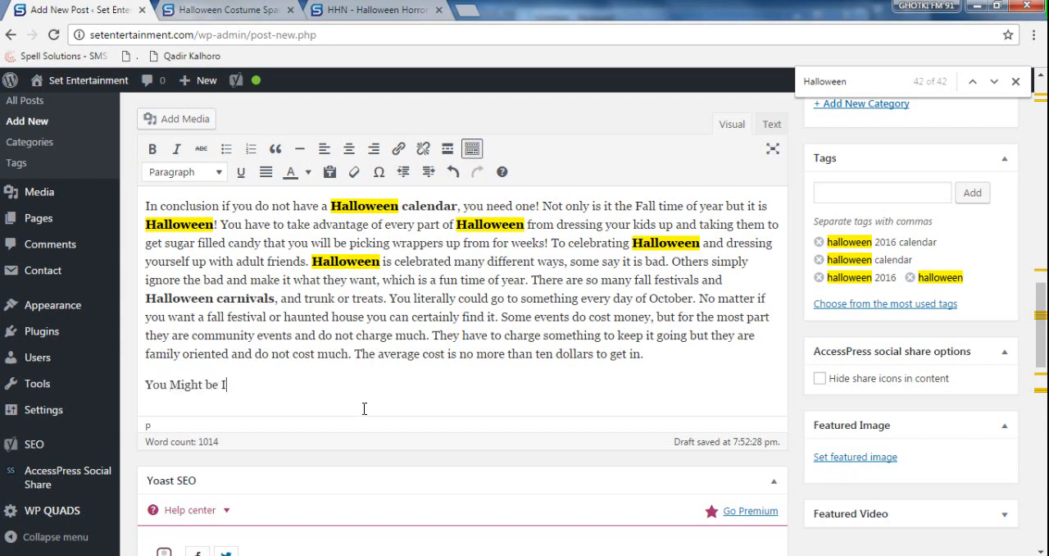
text(nterested in:)
key(ctrl+v)
drag(453, 384, 305, 386)
key(ctrl+b)
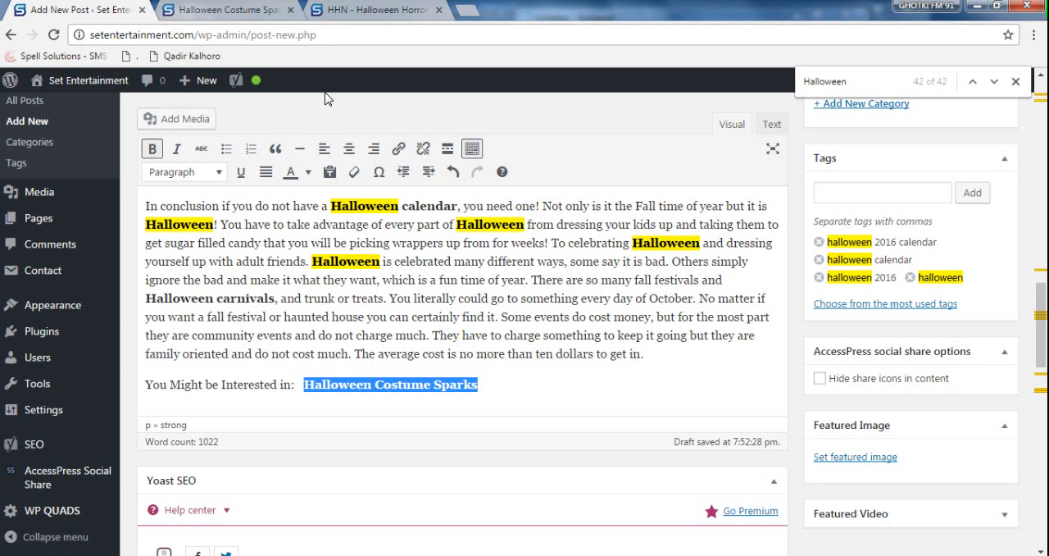
- Close the HHN - Halloween Horror Nights page and copy the web address of the Halloween Costume Sparks post
click(373, 11)
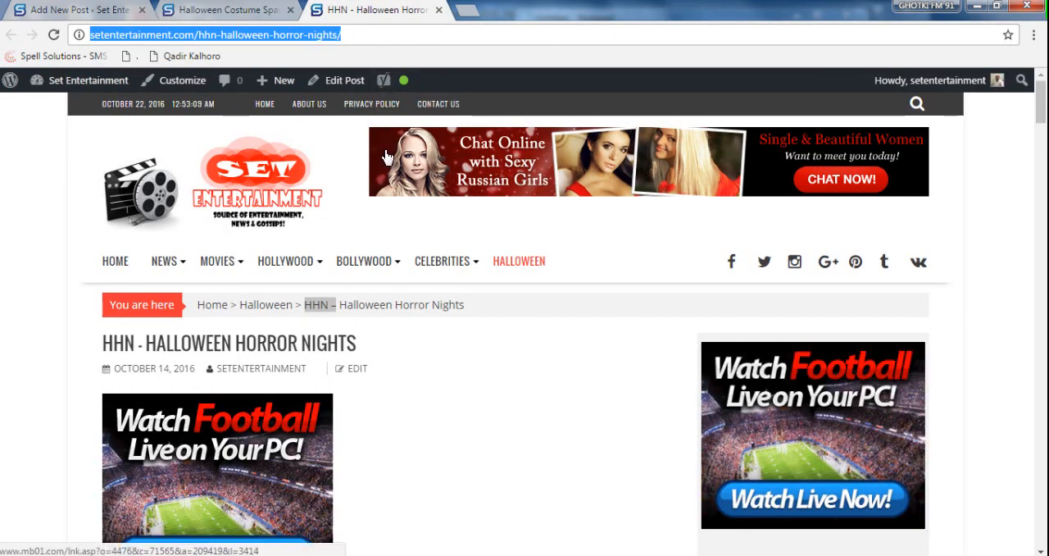
key(ctrl+w)
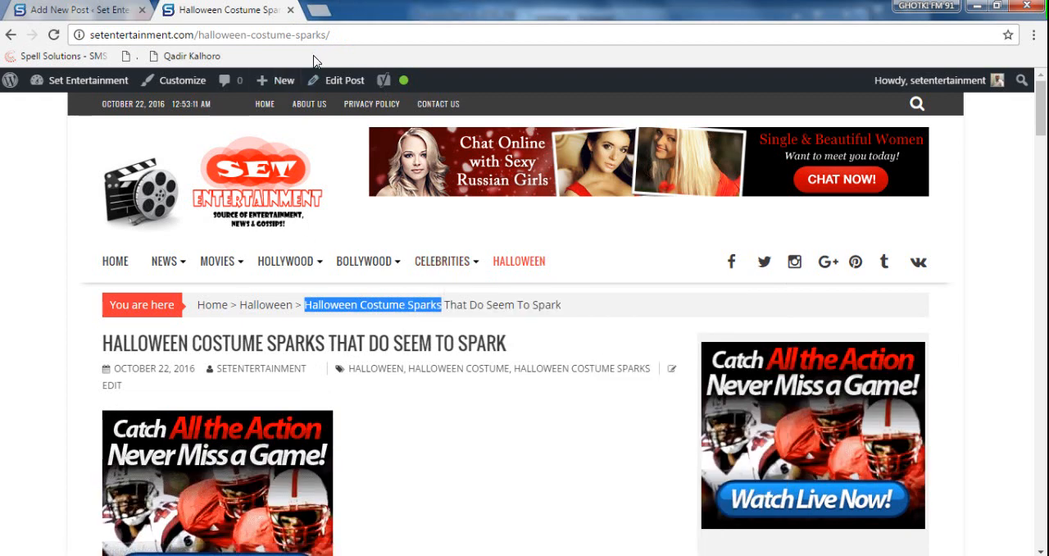
click(338, 34)
key(ctrl+c)
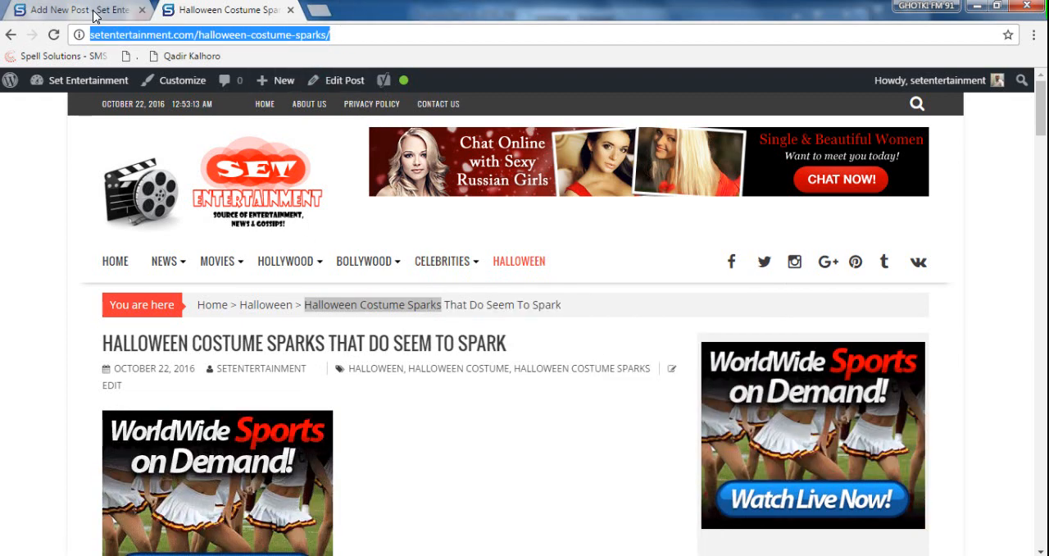
- Make "Halloween Costume Sparks" in the draft's last line italic and underlined, and link it to the copied post address
click(91, 10)
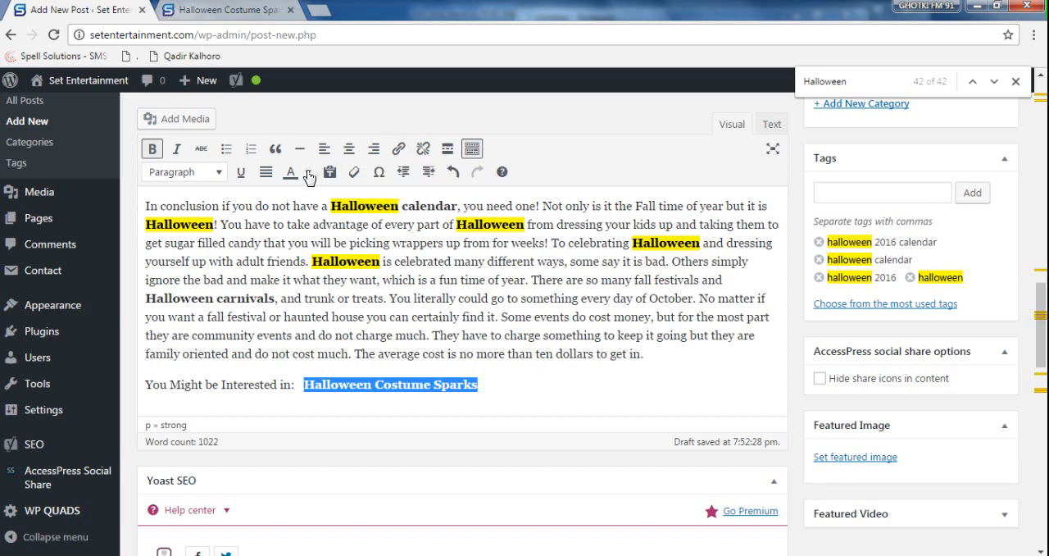
click(176, 148)
click(240, 171)
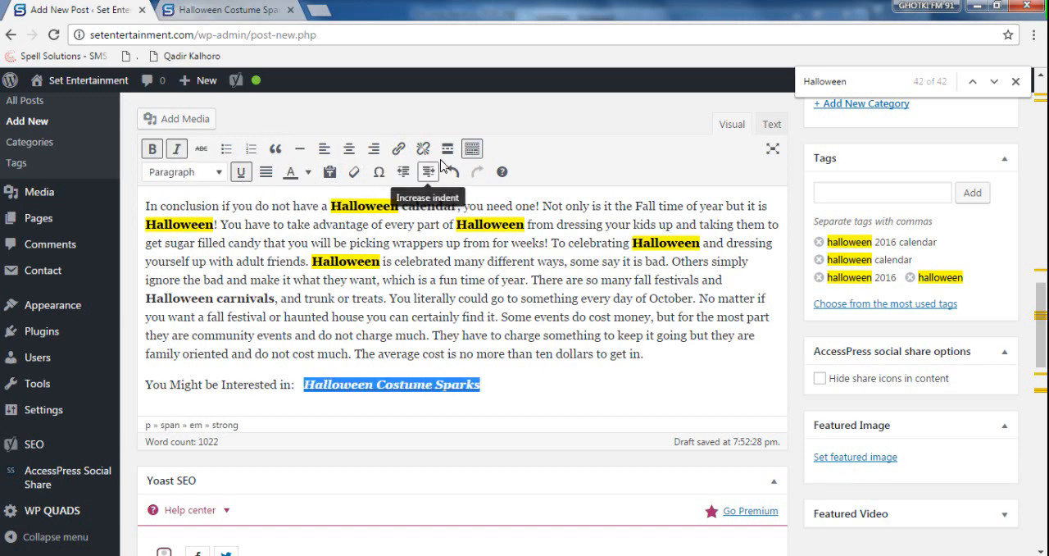
click(398, 149)
key(ctrl+v)
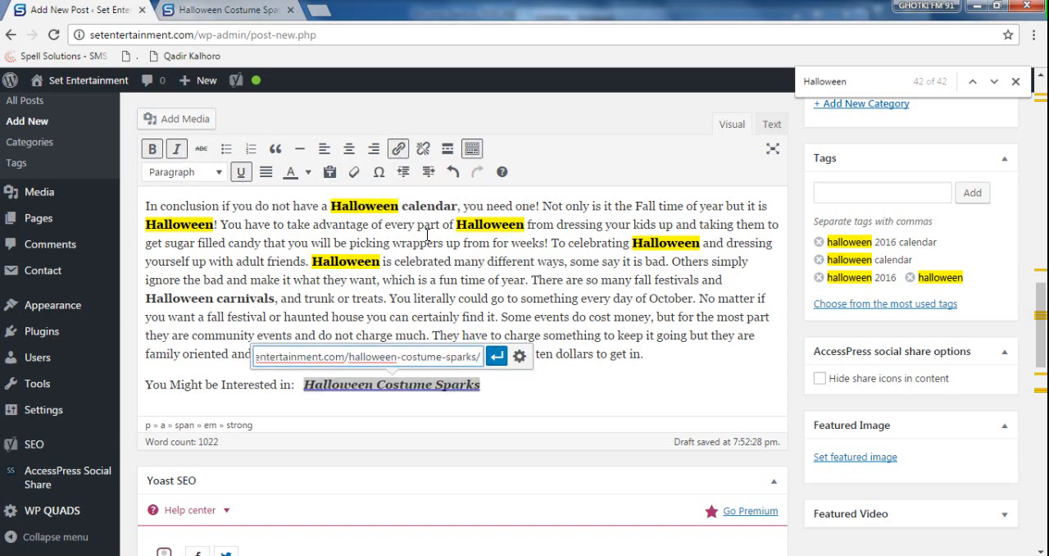
key(Return)
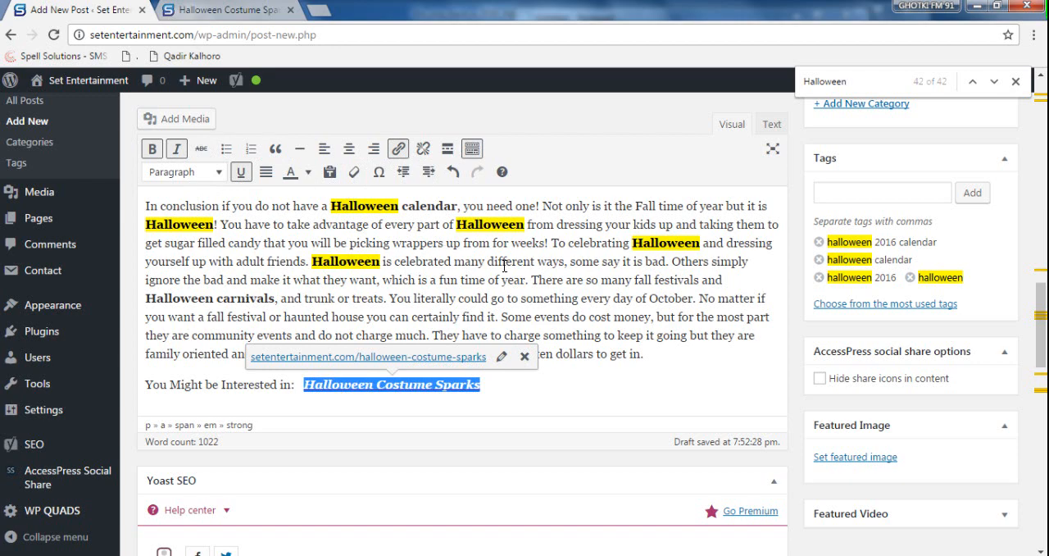
click(577, 325)
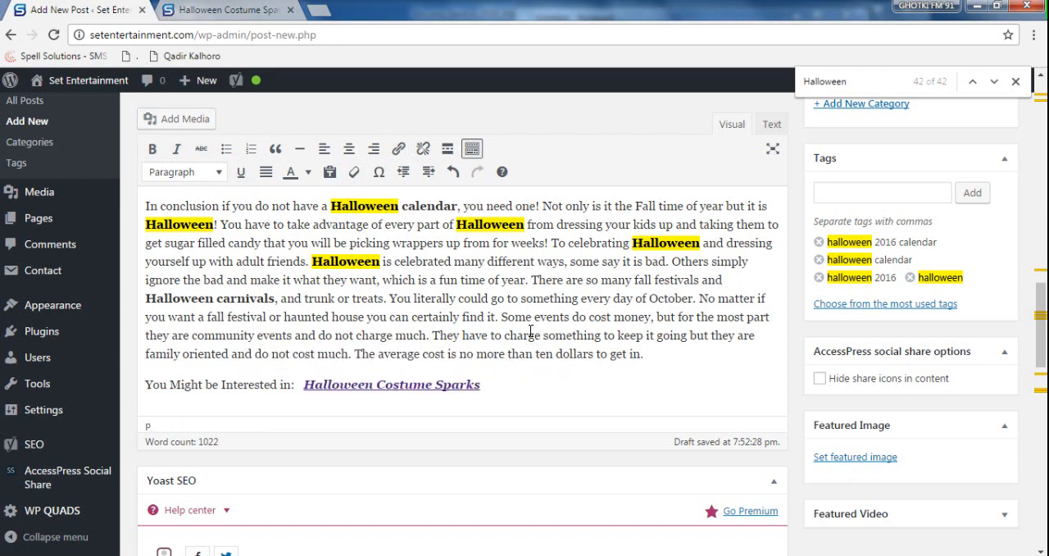
- Make the word "festival" bold in the paragraph beginning "So what are you looking for?"
scroll(530, 327, down, 10)
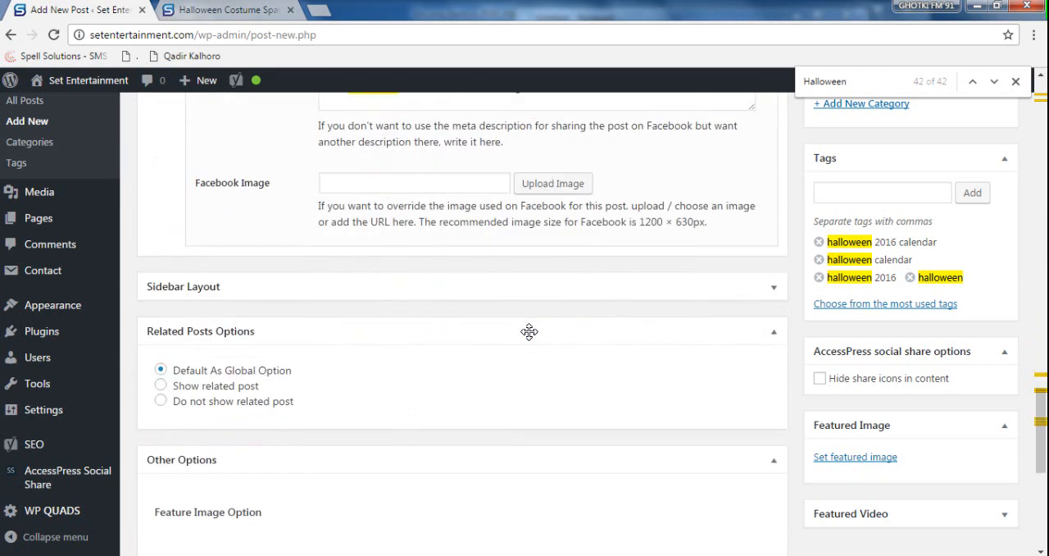
scroll(529, 332, up, 3)
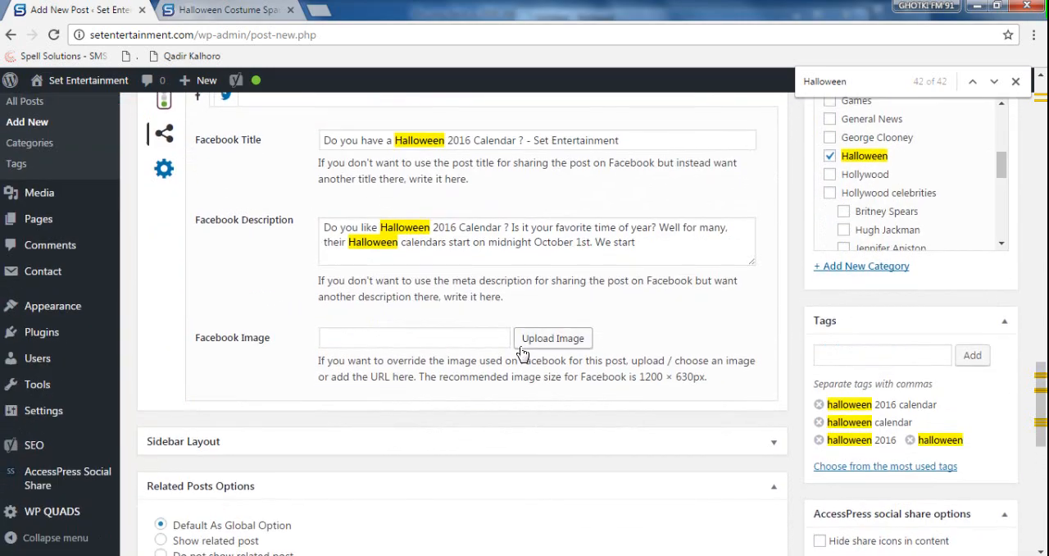
scroll(522, 353, up, 6)
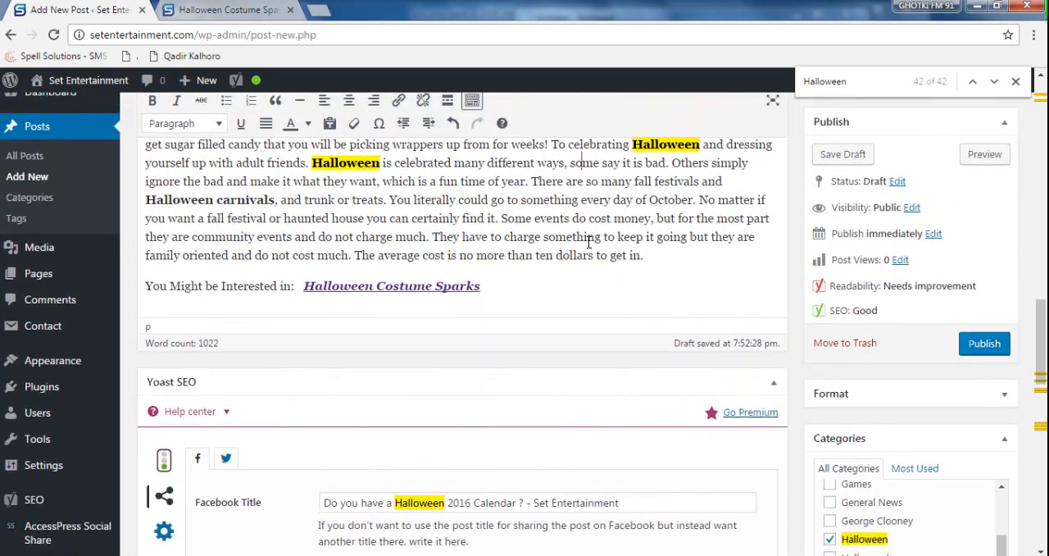
scroll(589, 242, down, 1)
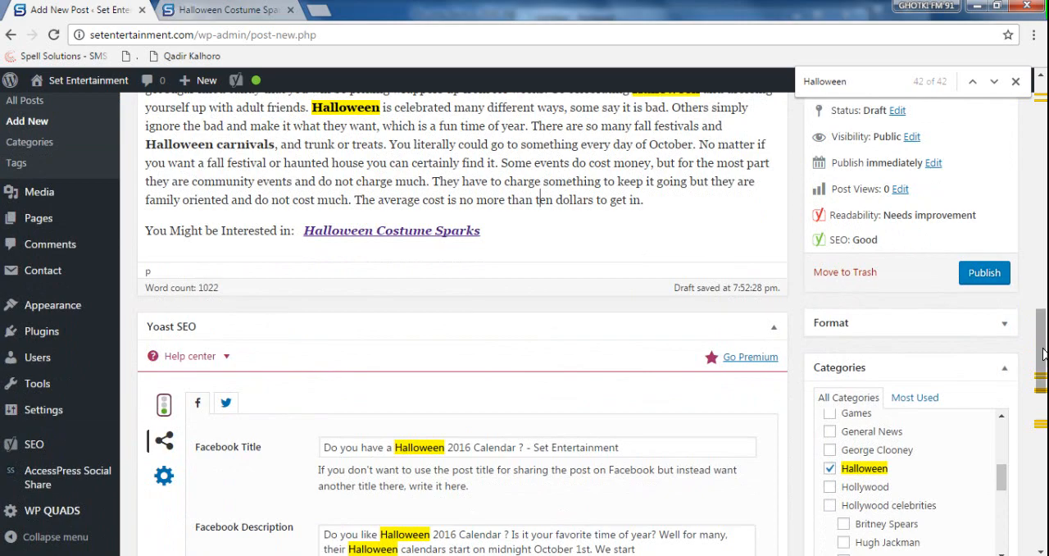
drag(1043, 353, 1042, 280)
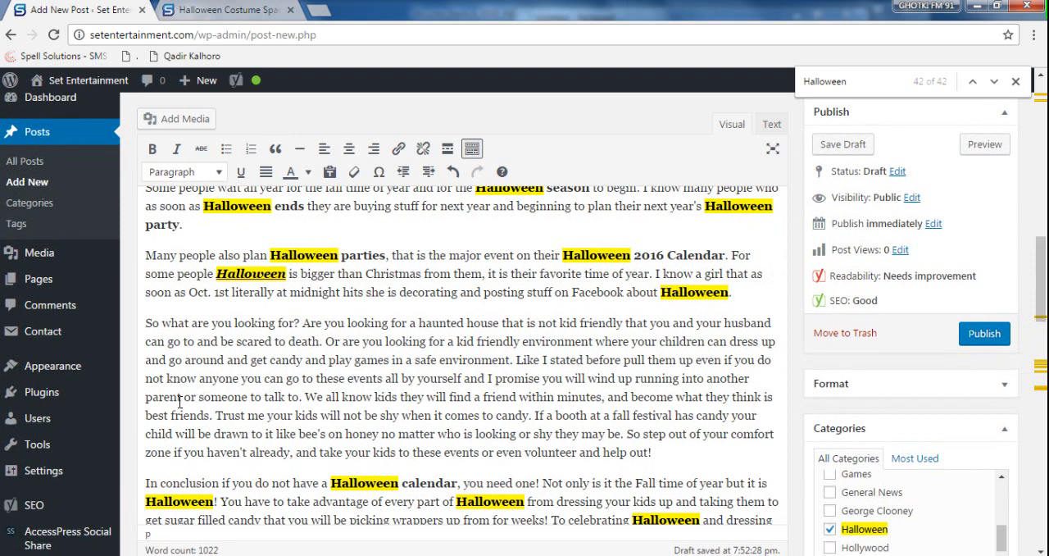
drag(179, 401, 770, 397)
drag(519, 434, 702, 418)
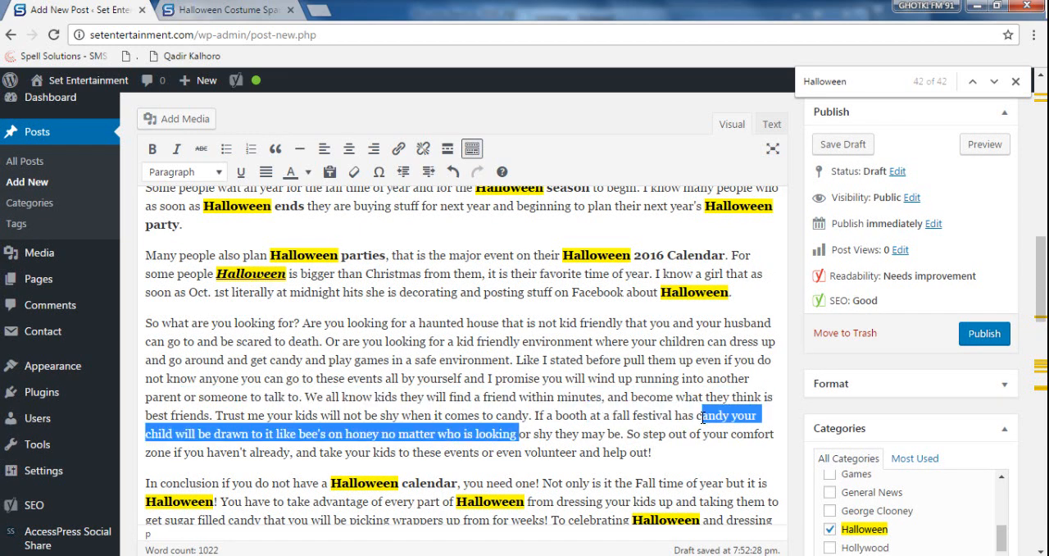
double_click(638, 415)
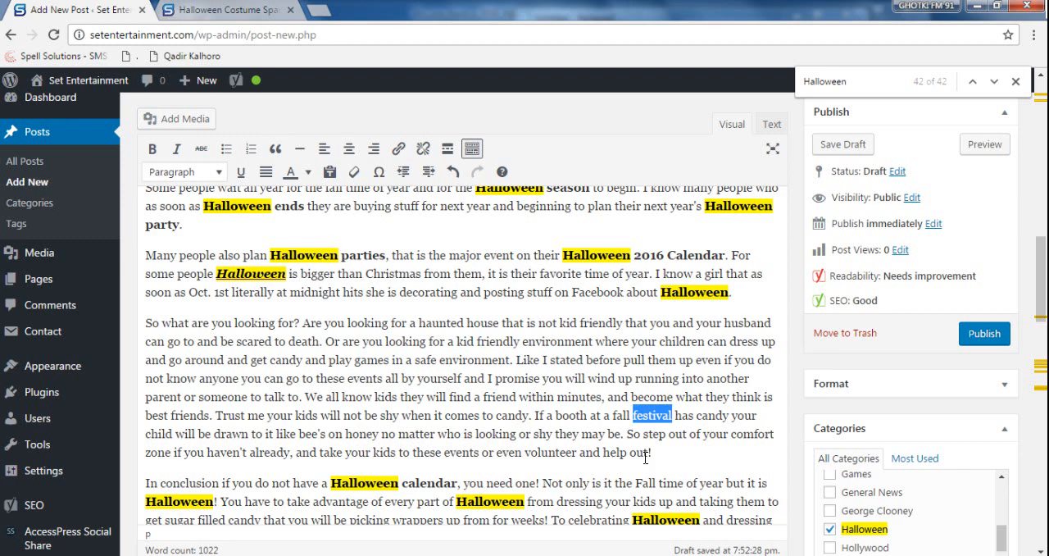
key(ctrl+b)
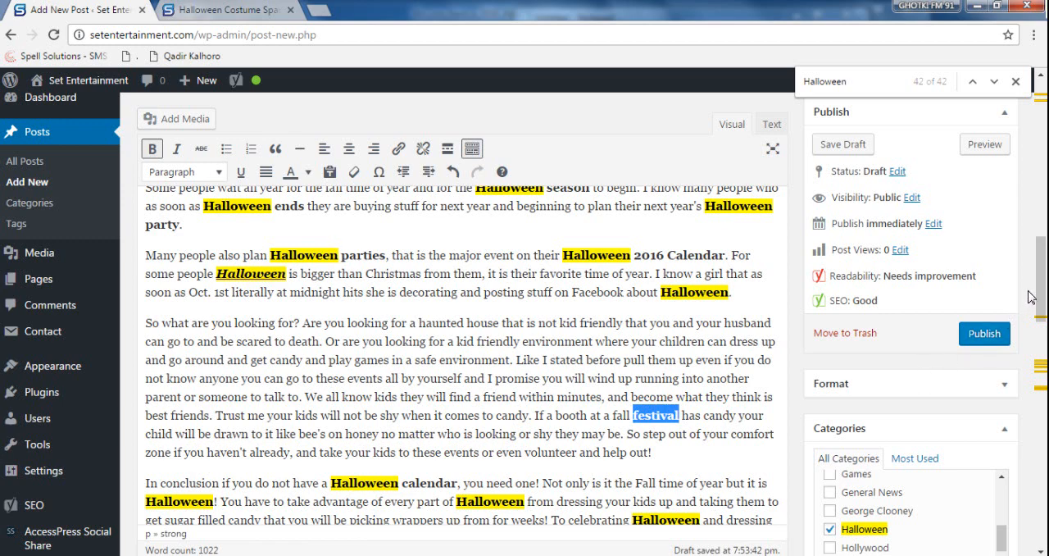
- Make "candy" bold in the hay rides paragraph and "pumpkins" bold in the first paragraph under "Halloween 2016 Calendar Versions"
drag(1042, 283, 1045, 242)
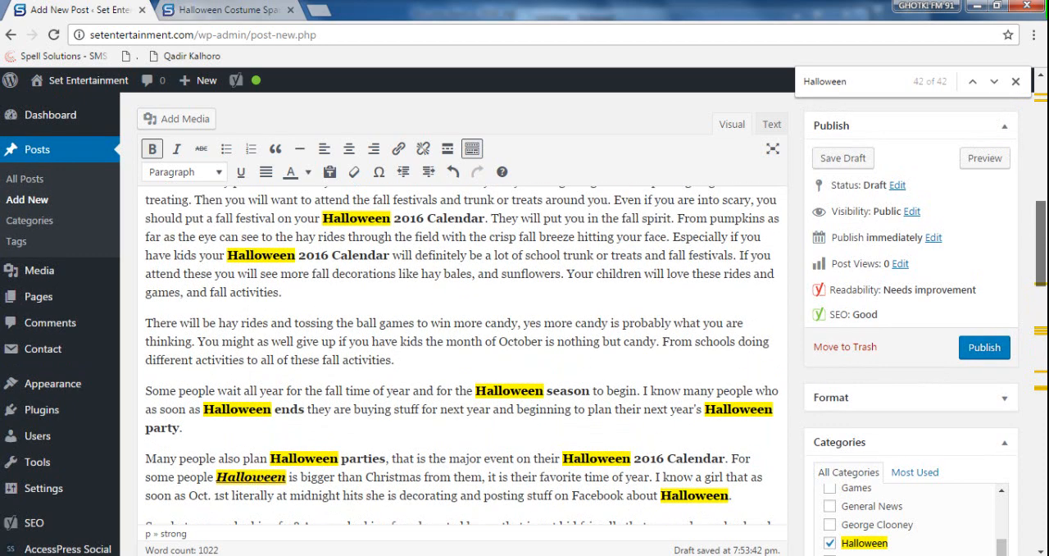
double_click(504, 321)
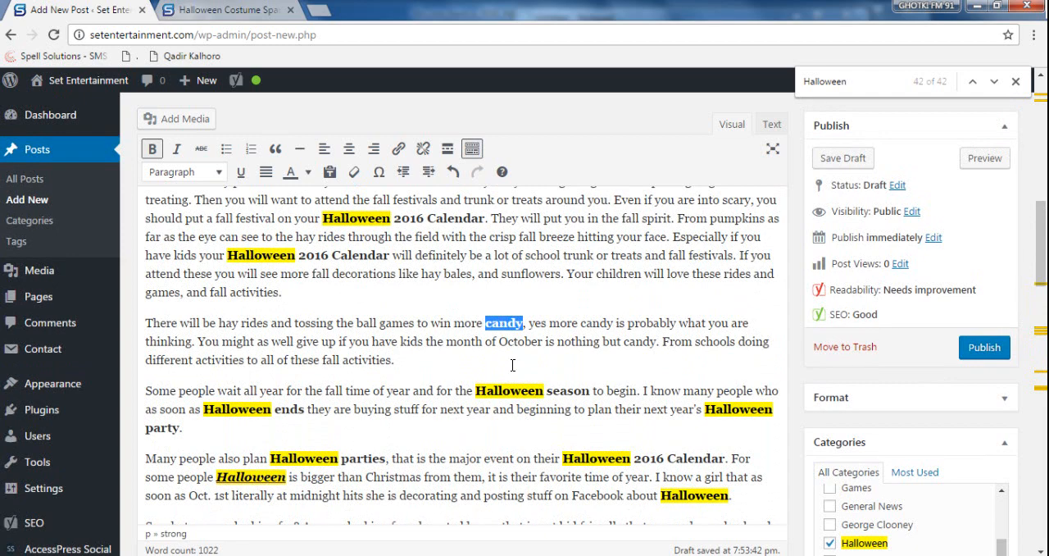
scroll(512, 365, up, 1)
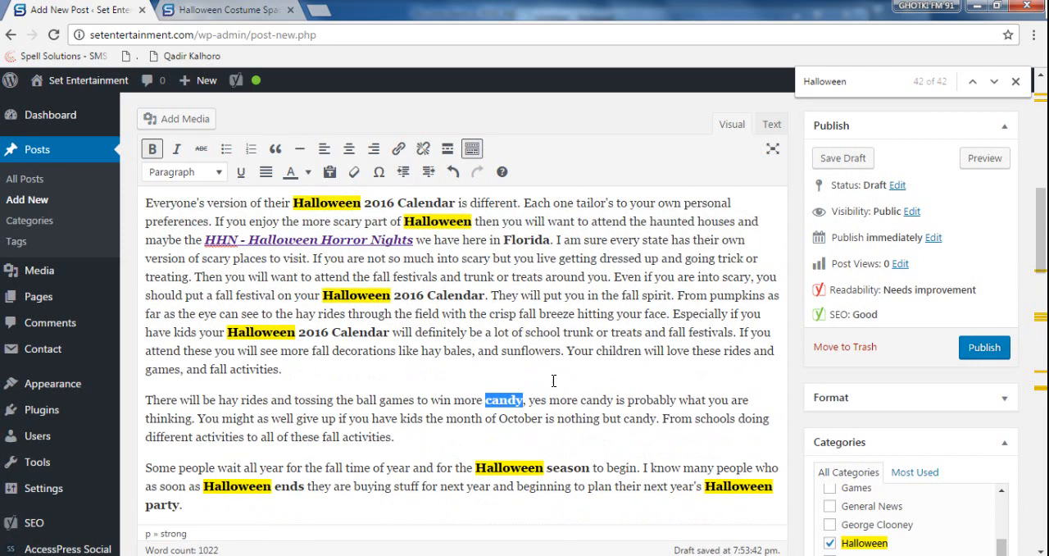
drag(1042, 231, 1043, 218)
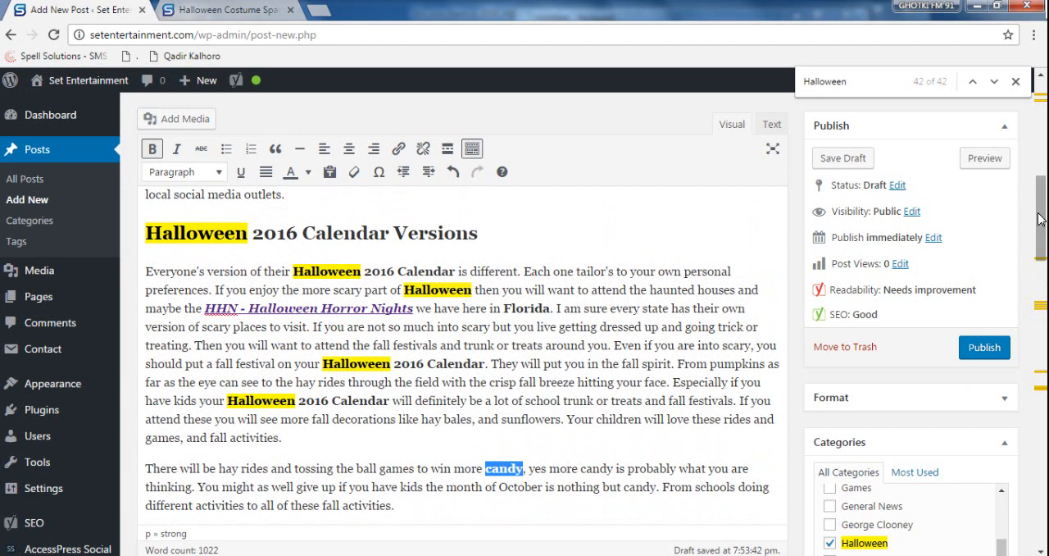
double_click(535, 307)
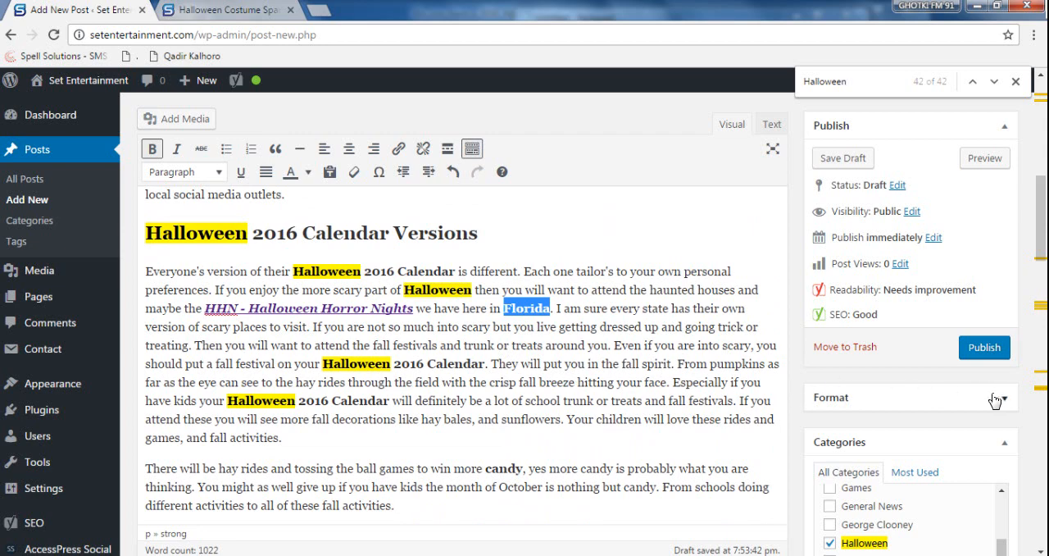
double_click(730, 365)
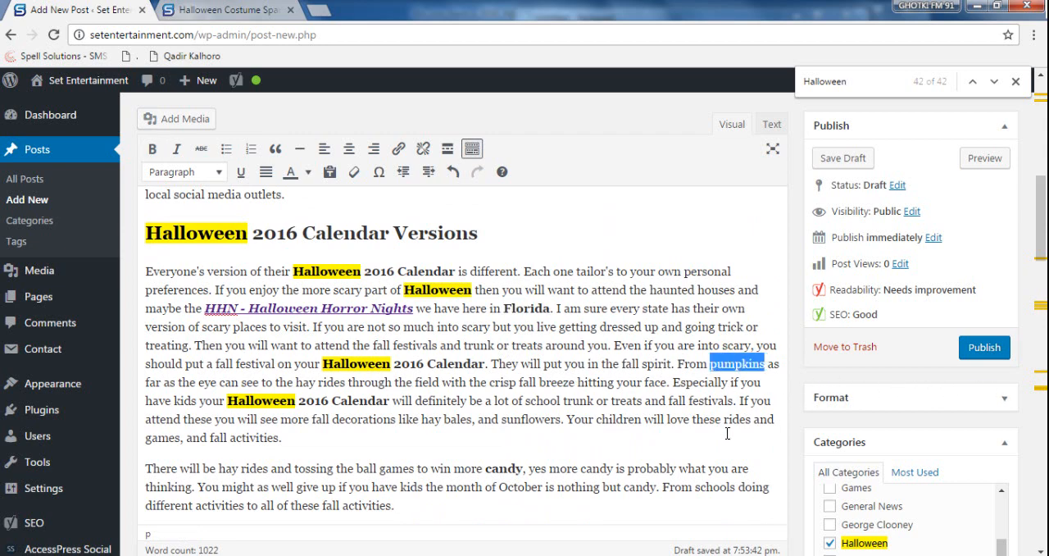
key(ctrl+b)
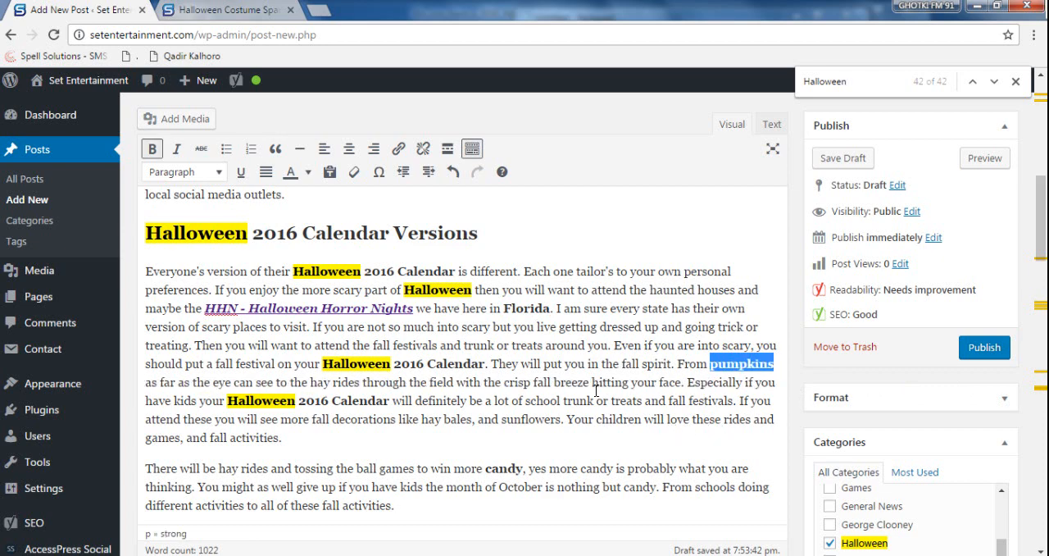
- Review the draft's main title, section headings and the styled Halloween keyword phrases throughout the body text
scroll(596, 391, down, 2)
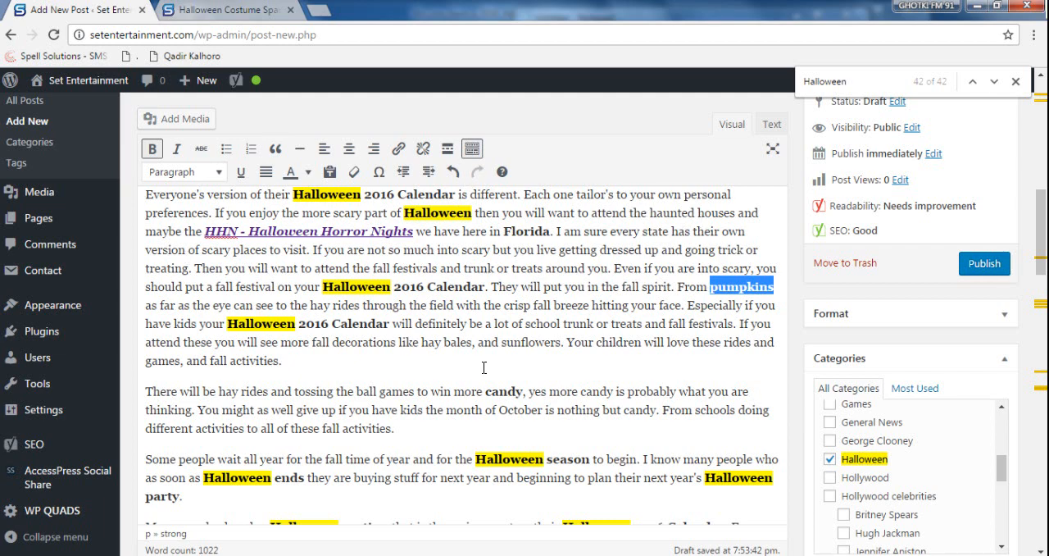
scroll(483, 367, up, 5)
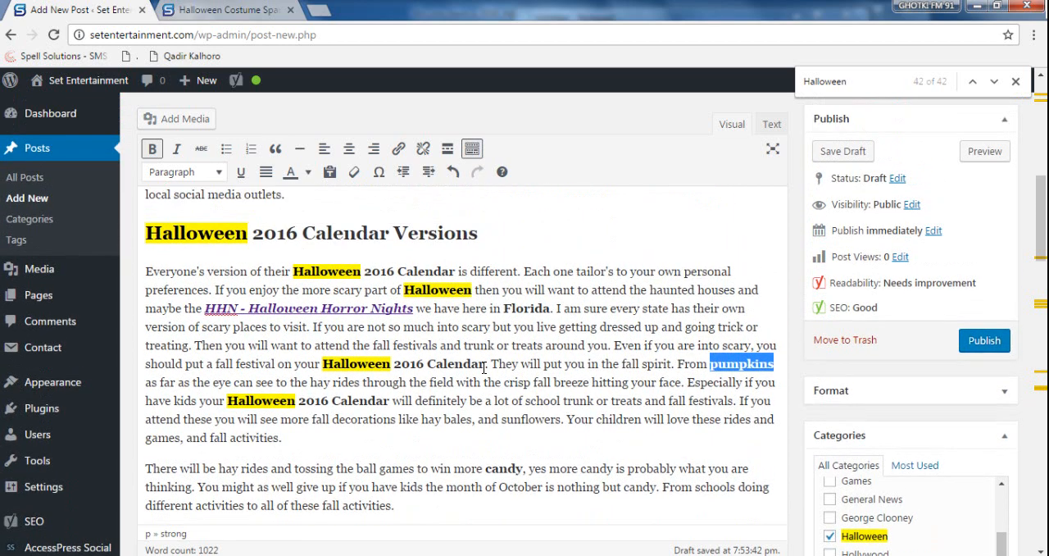
scroll(484, 367, up, 2)
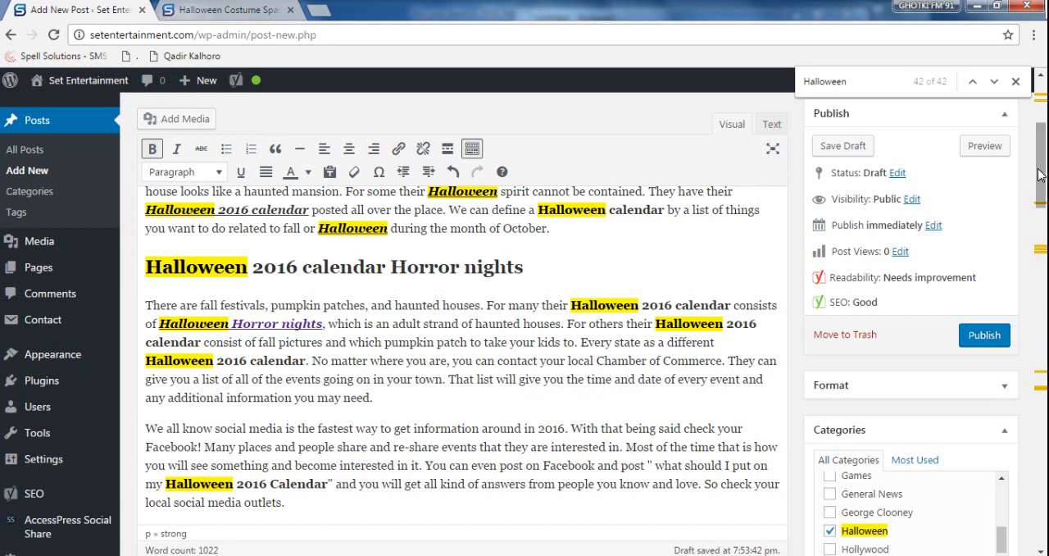
drag(1041, 174, 1041, 123)
click(456, 363)
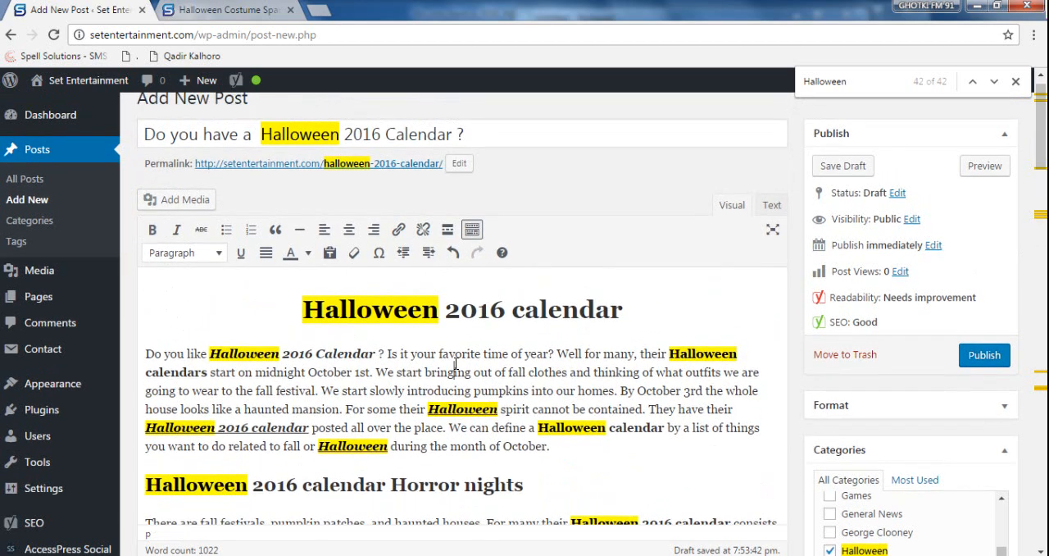
drag(303, 310, 668, 305)
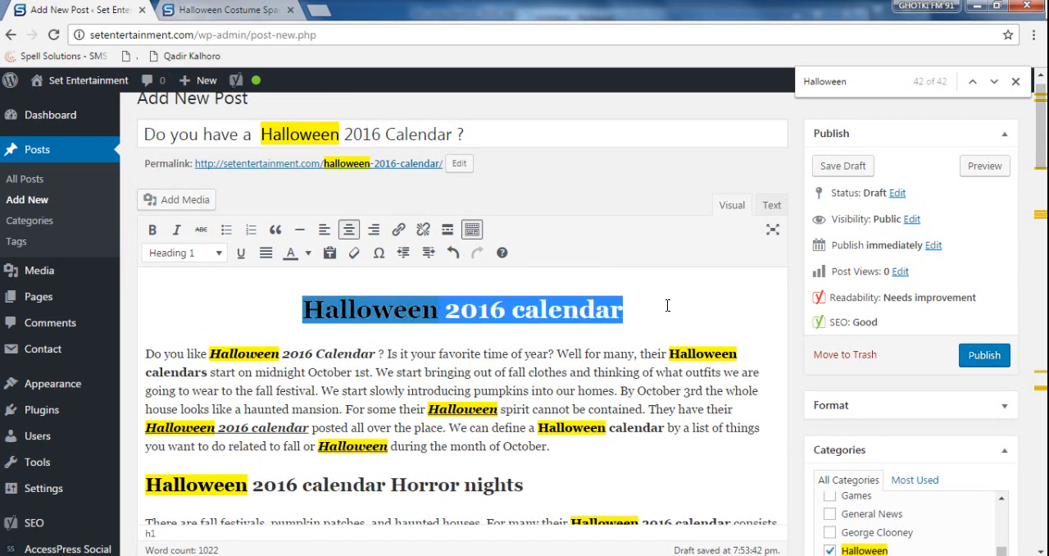
scroll(658, 448, down, 3)
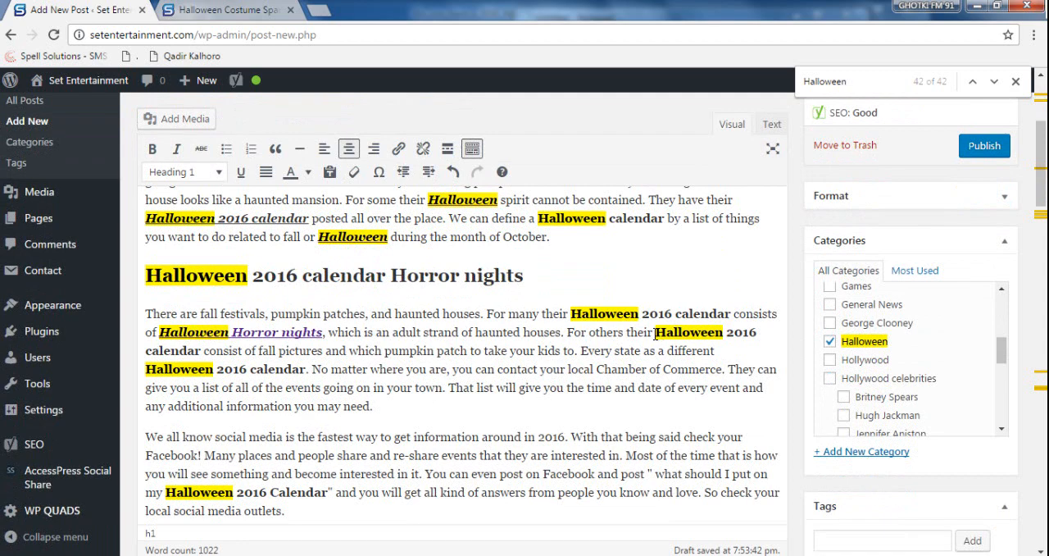
mouse_move(655, 333)
mouse_down()
mouse_move(758, 330)
mouse_move(665, 332)
mouse_up()
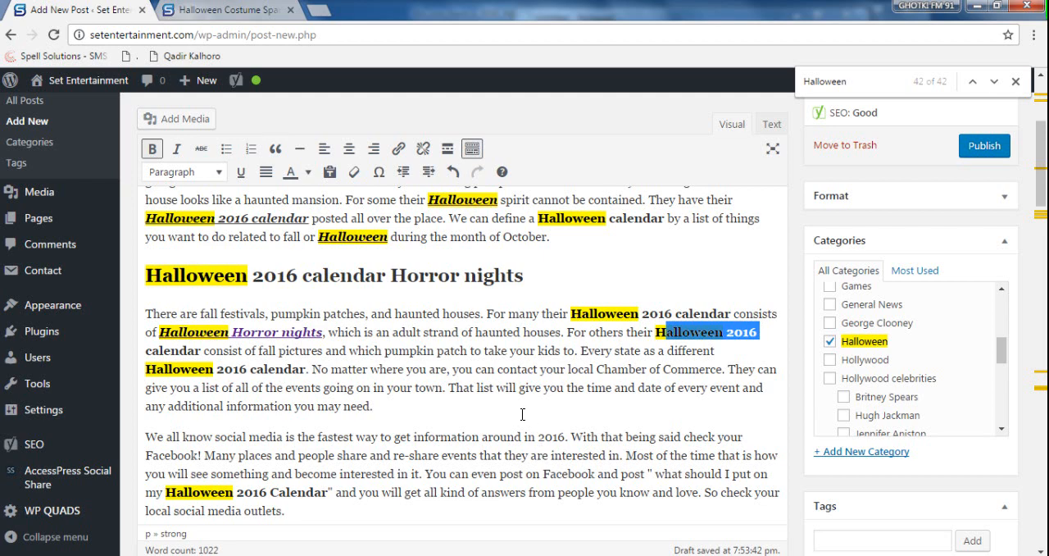
scroll(507, 378, up, 2)
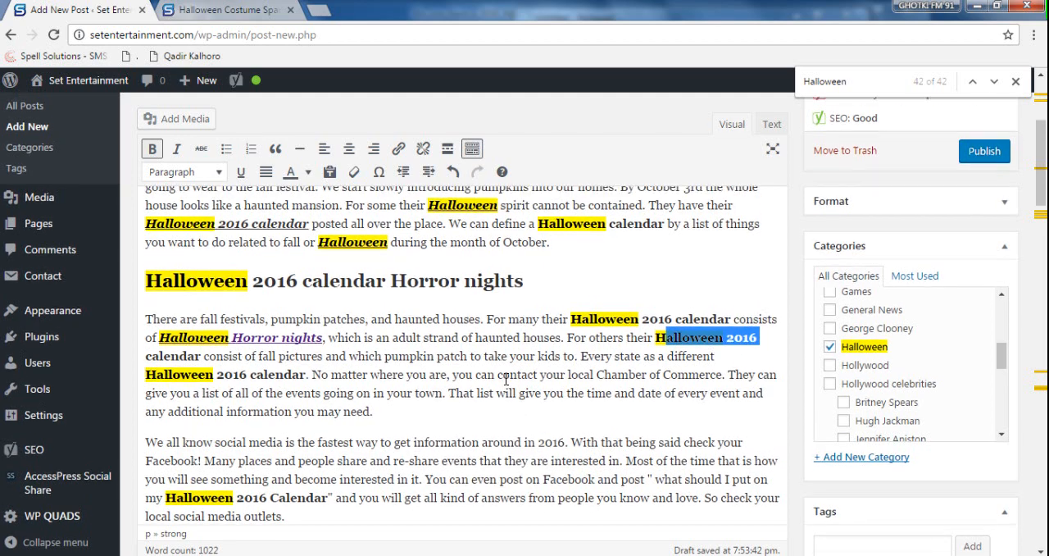
scroll(506, 379, down, 8)
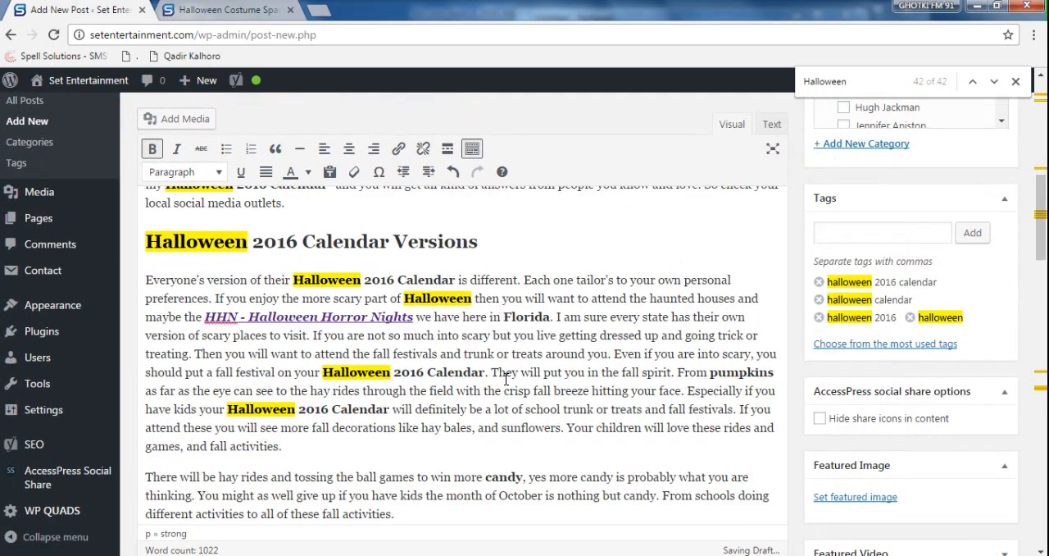
scroll(505, 379, up, 4)
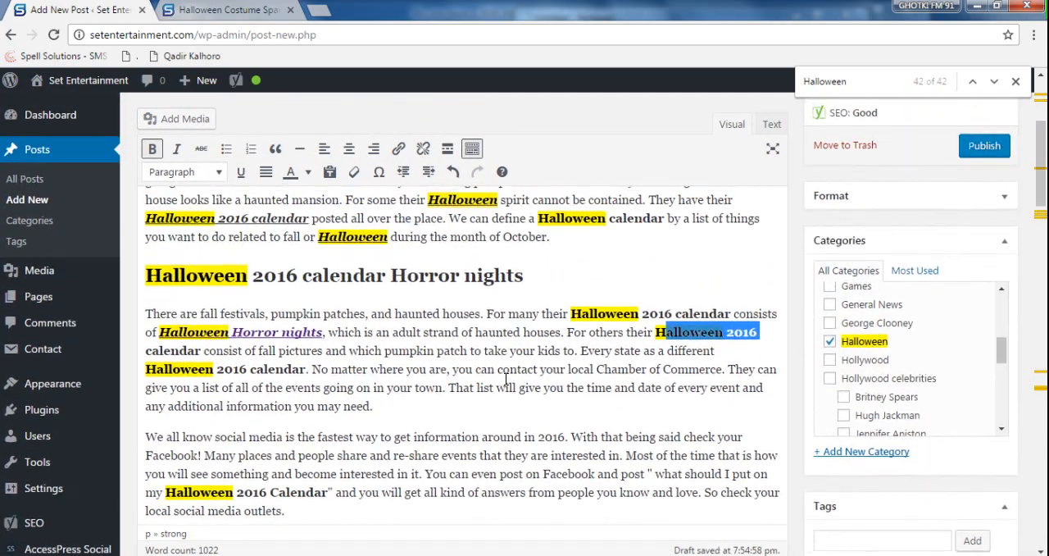
- Examine the Yoast SEO snippet preview, focus keyword and content analysis, including the remarks on images and the SEO title
scroll(504, 383, down, 15)
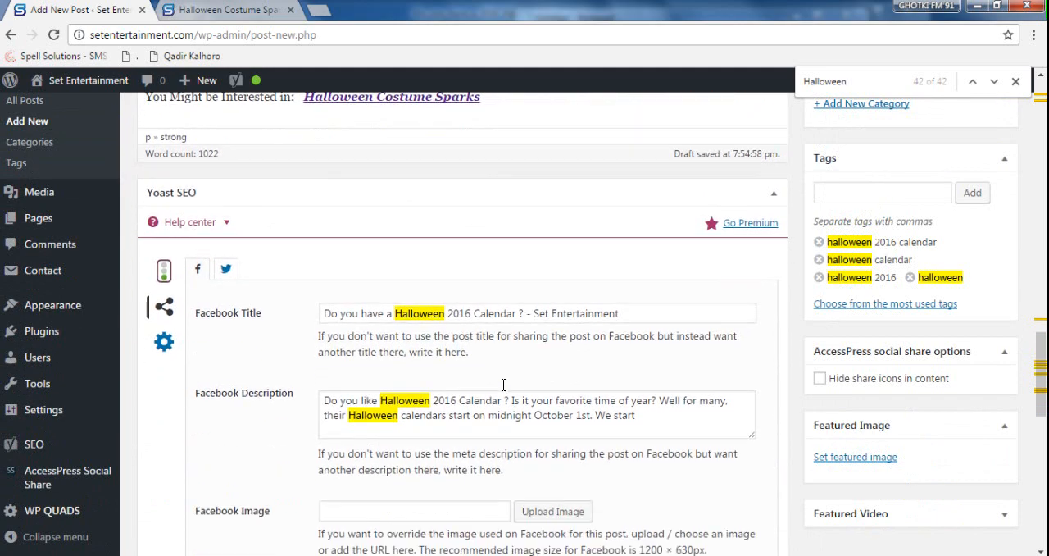
click(164, 192)
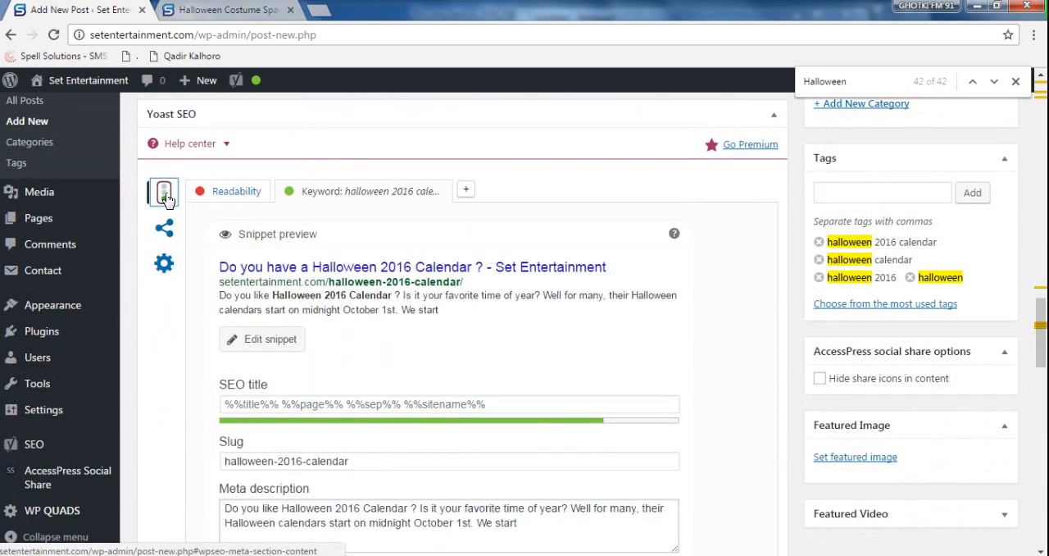
scroll(537, 353, down, 5)
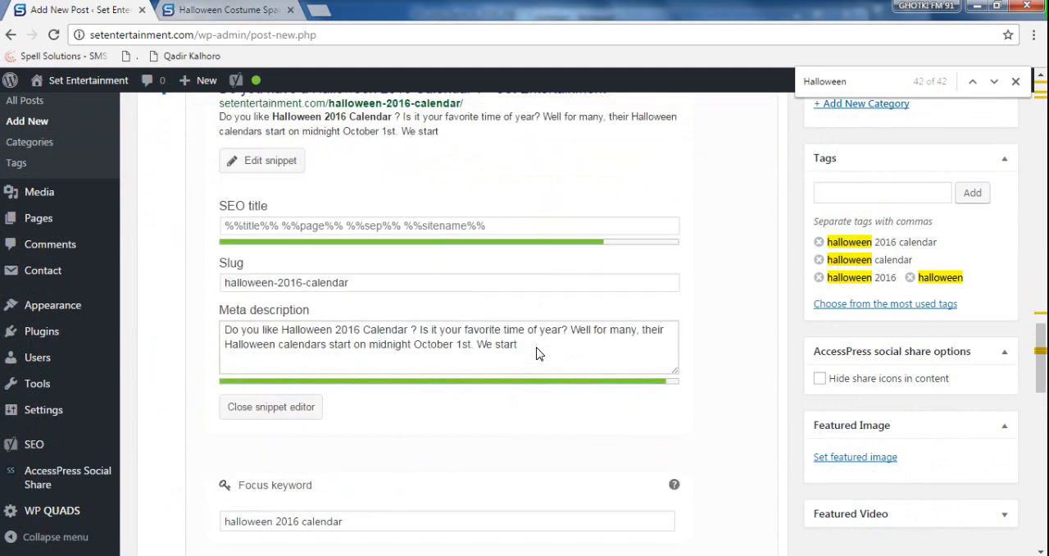
scroll(537, 353, down, 2)
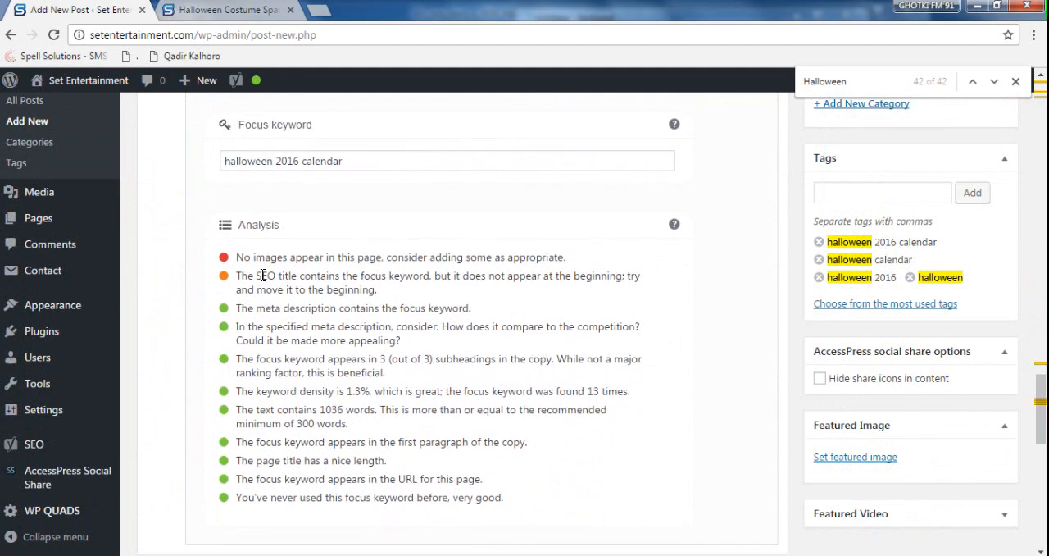
drag(236, 257, 601, 269)
click(474, 301)
drag(276, 277, 386, 277)
click(435, 301)
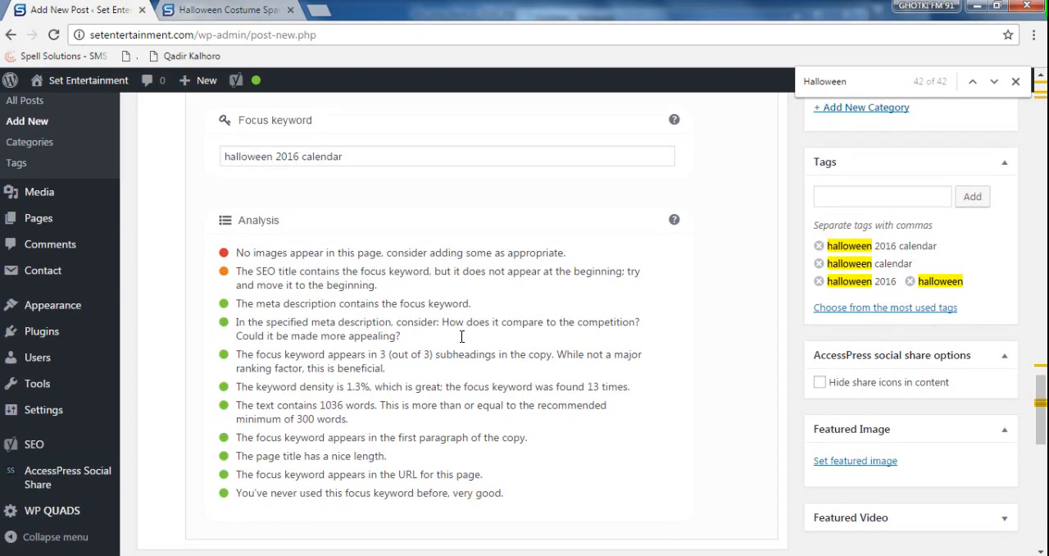
- Shorten the post title to "Halloween 2016 Calendar -", removing "Do you have a" and the question mark
scroll(467, 340, down, 1)
drag(1039, 410, 1028, 62)
click(278, 154)
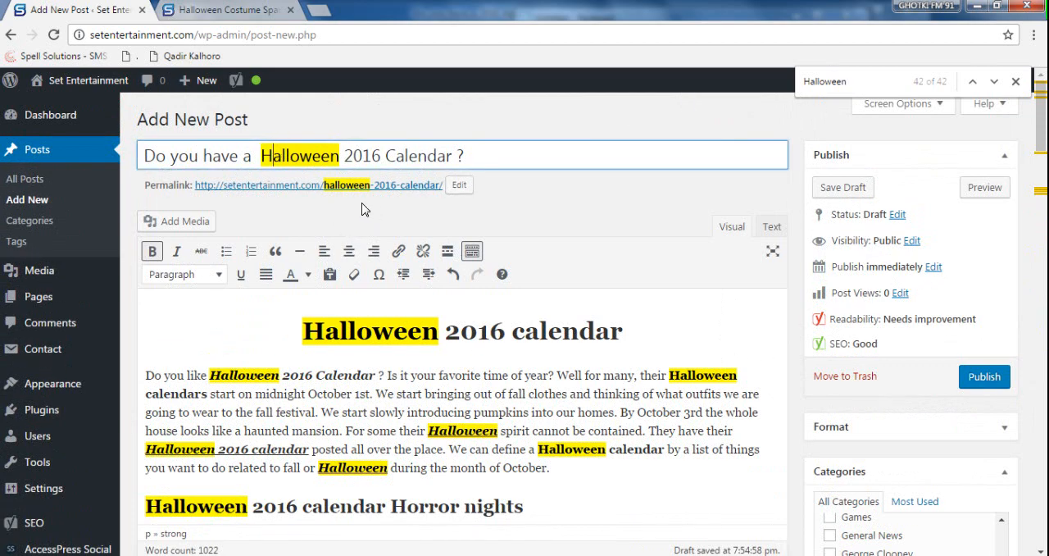
key(BackSpace)
drag(262, 156, 120, 146)
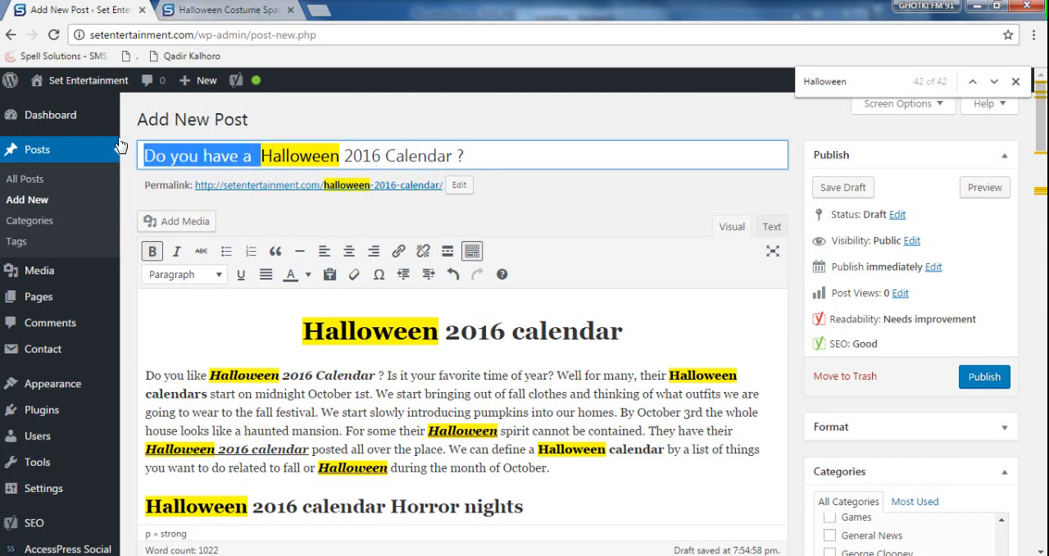
key(BackSpace)
click(403, 152)
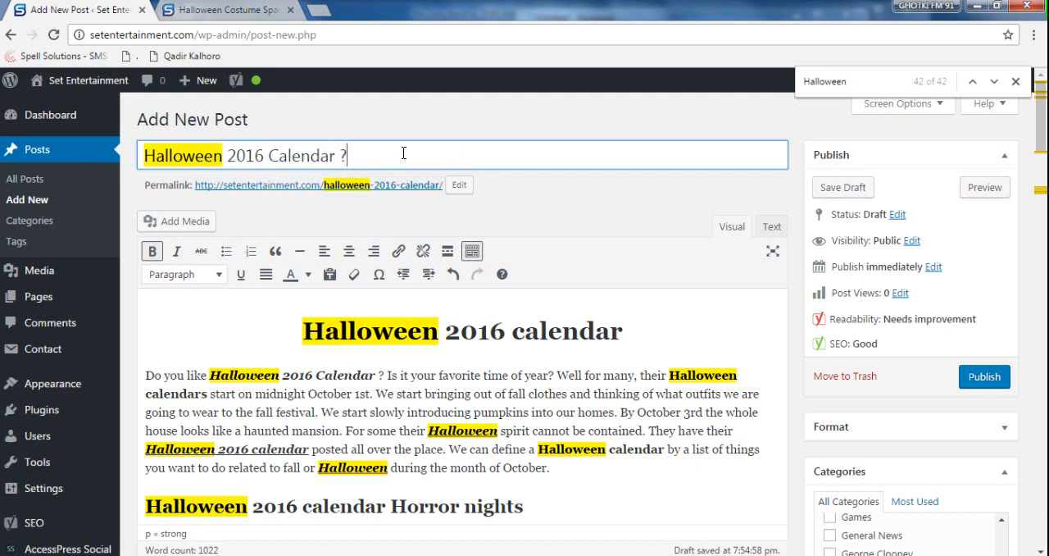
key(BackSpace)
key(BackSpace)
text(-)
- Copy the article title "Do you have a 2016 Halloween Calendar?" from the Word document and append it after the dash in the post title
key(alt+Tab)
scroll(494, 346, up, 3)
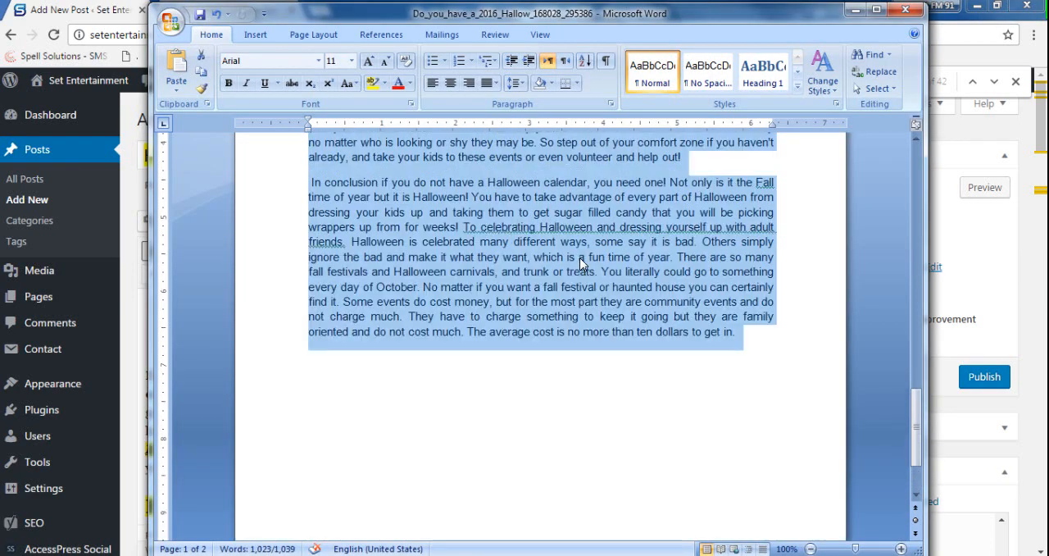
drag(918, 420, 918, 176)
drag(579, 224, 378, 229)
key(ctrl+c)
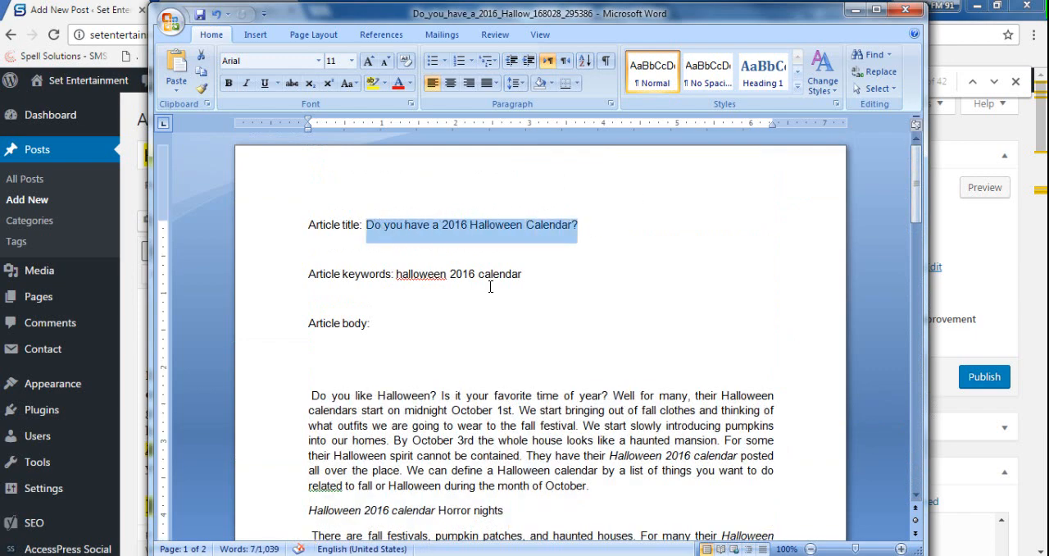
click(856, 10)
key(ctrl+v)
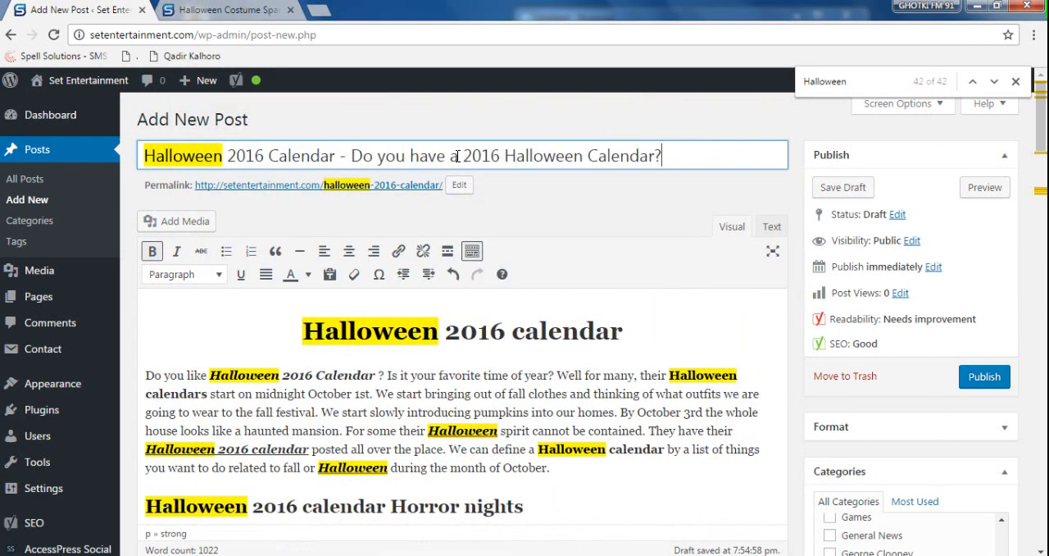
- Remove the second "2016" from the post title and add a space before its question mark
double_click(488, 156)
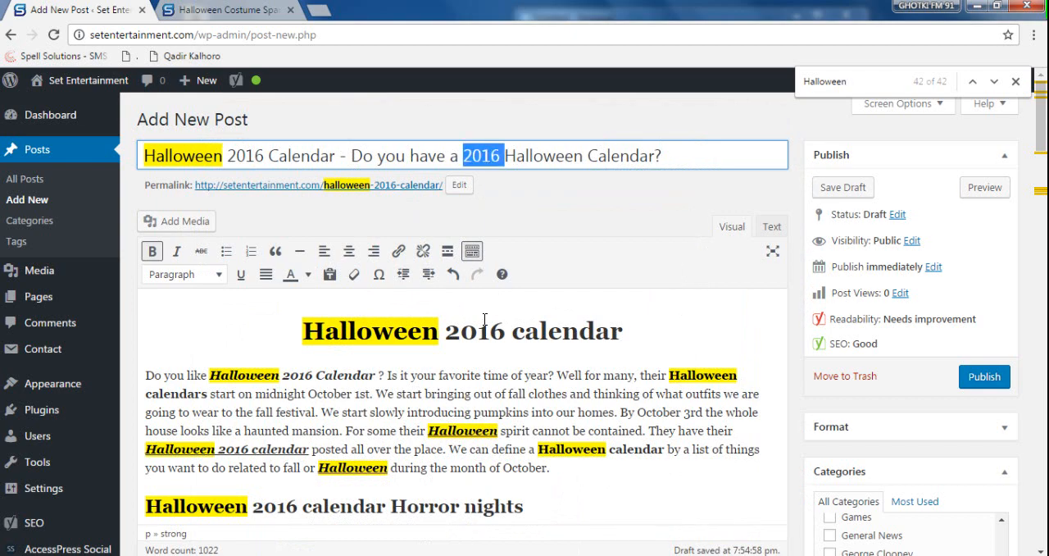
key(BackSpace)
key(End)
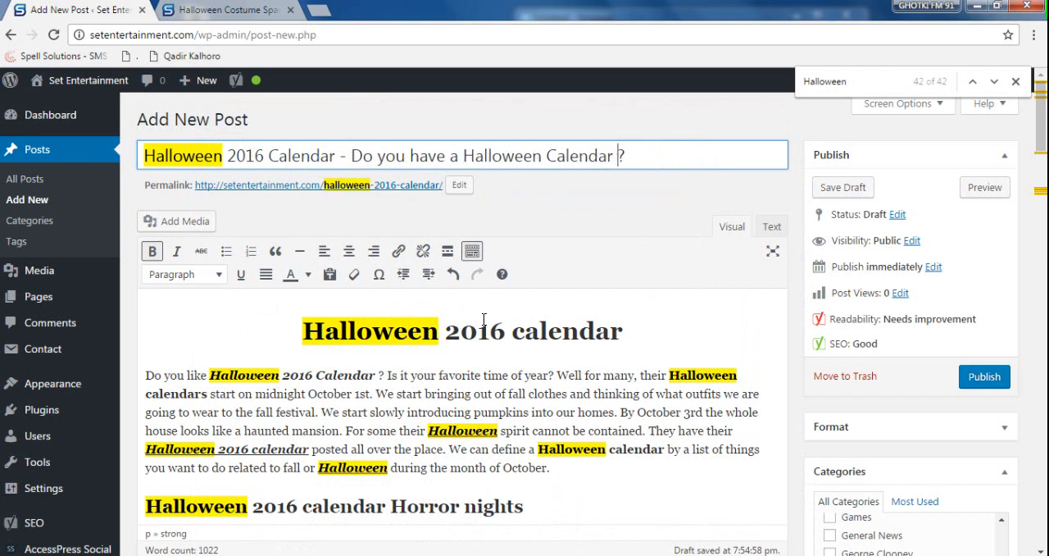
drag(660, 156, 110, 159)
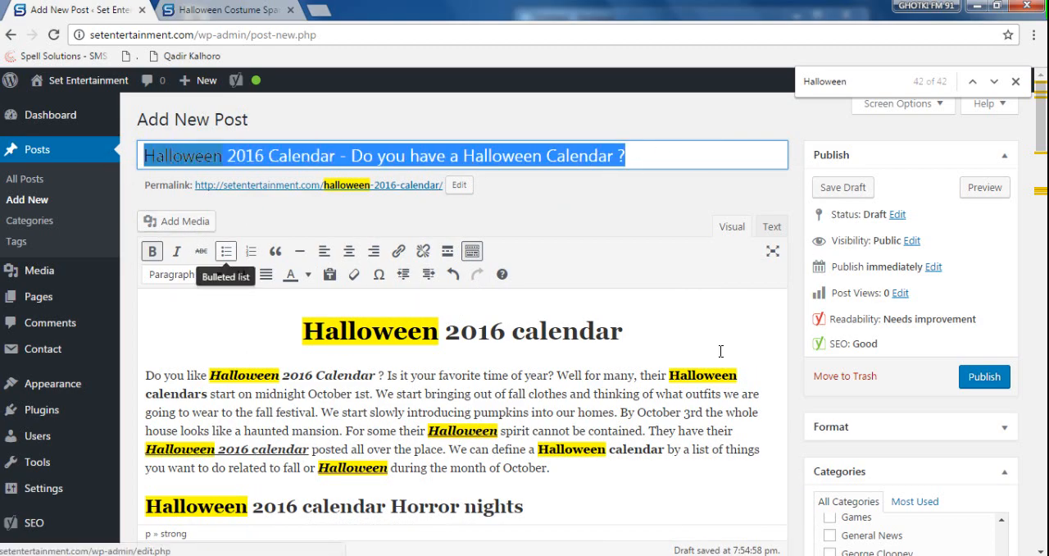
- Check the Yoast remark on title width and replace "Do you have" with "You Have" in the post title
scroll(1039, 212, down, 4)
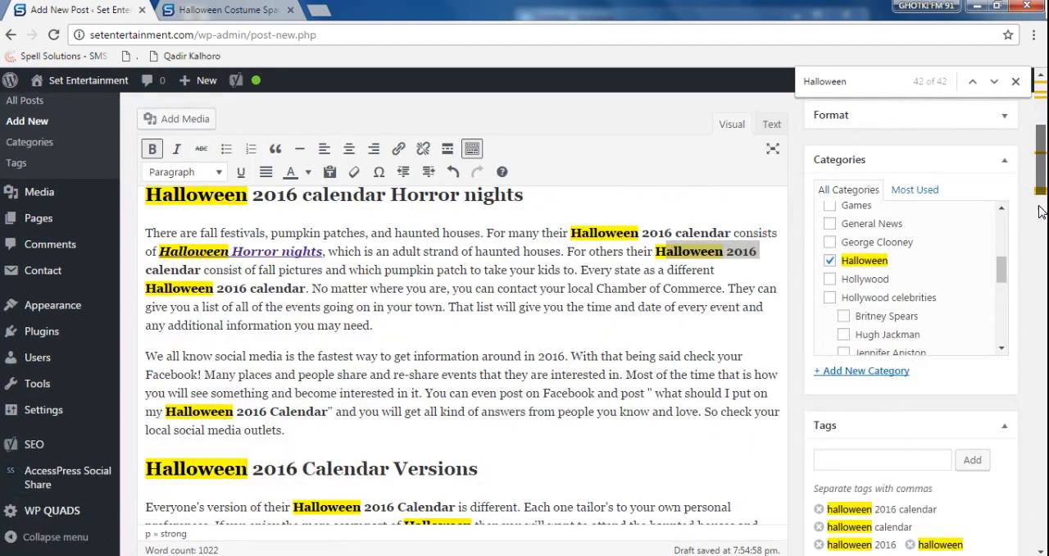
scroll(1039, 212, down, 15)
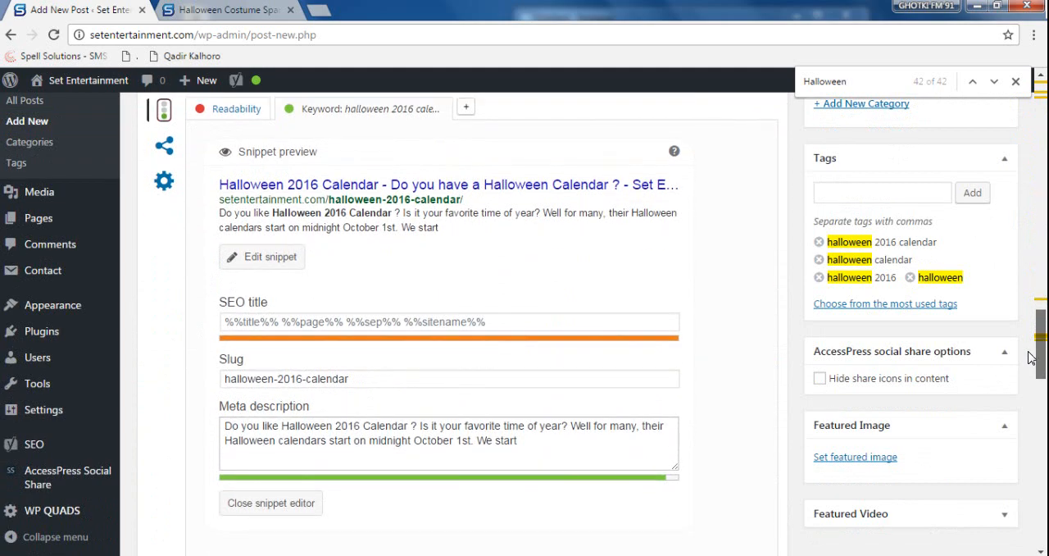
scroll(1031, 356, down, 4)
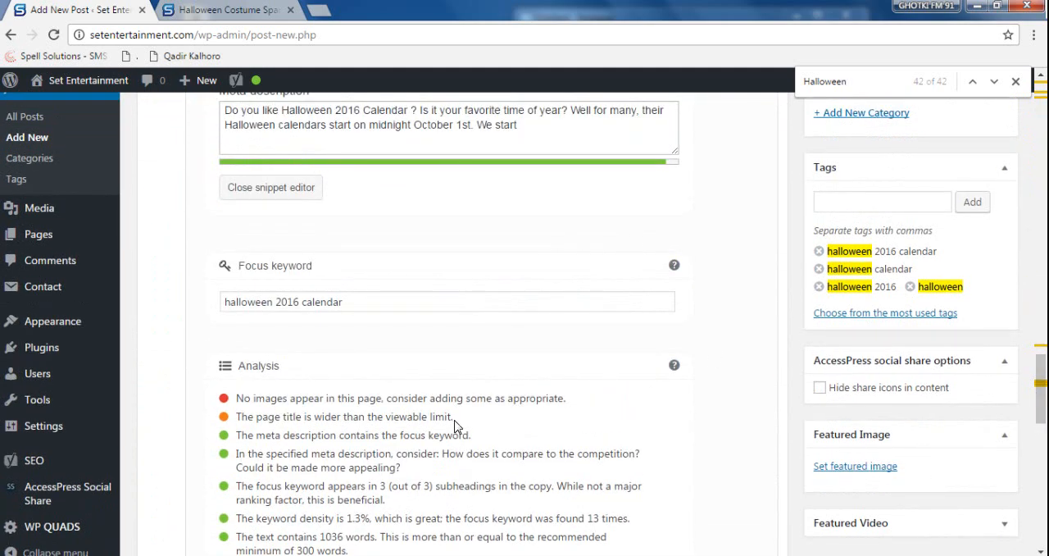
drag(248, 416, 495, 413)
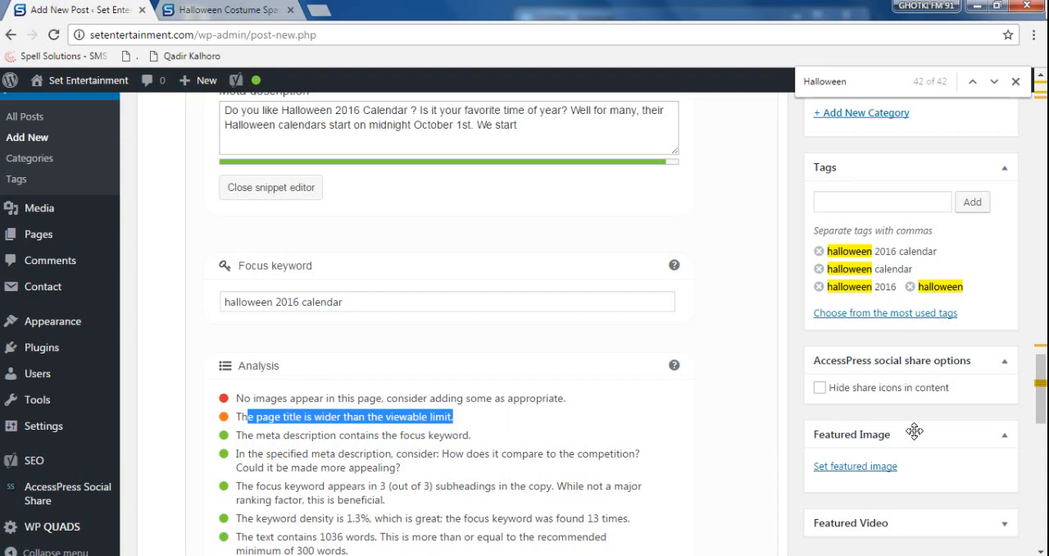
drag(1041, 375, 1018, 87)
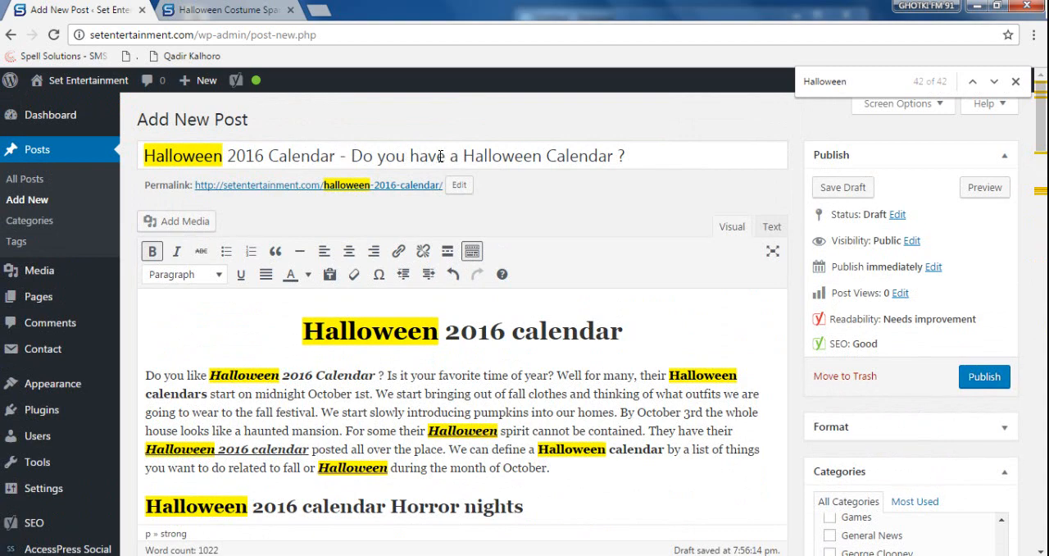
drag(417, 156, 356, 157)
text(H)
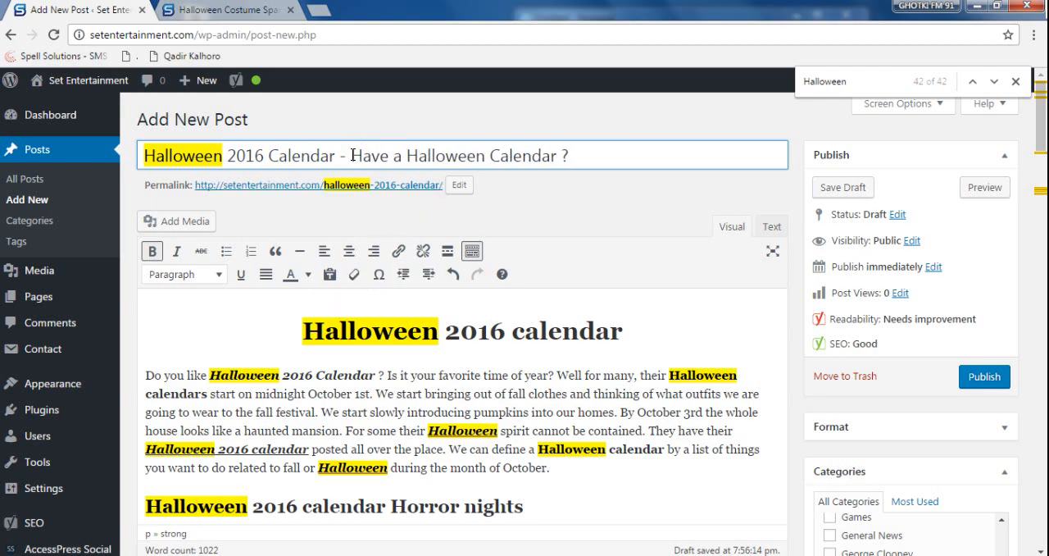
text(You)
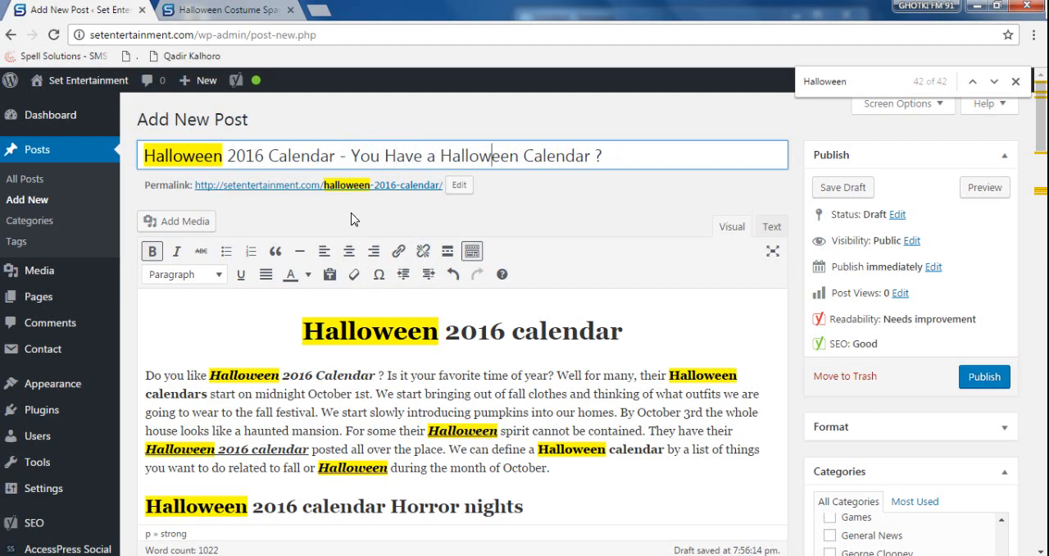
- Recheck the Yoast analysis and shorten the post title to "Halloween 2016 Calendar - You Have a Calendar ?"
scroll(340, 215, down, 15)
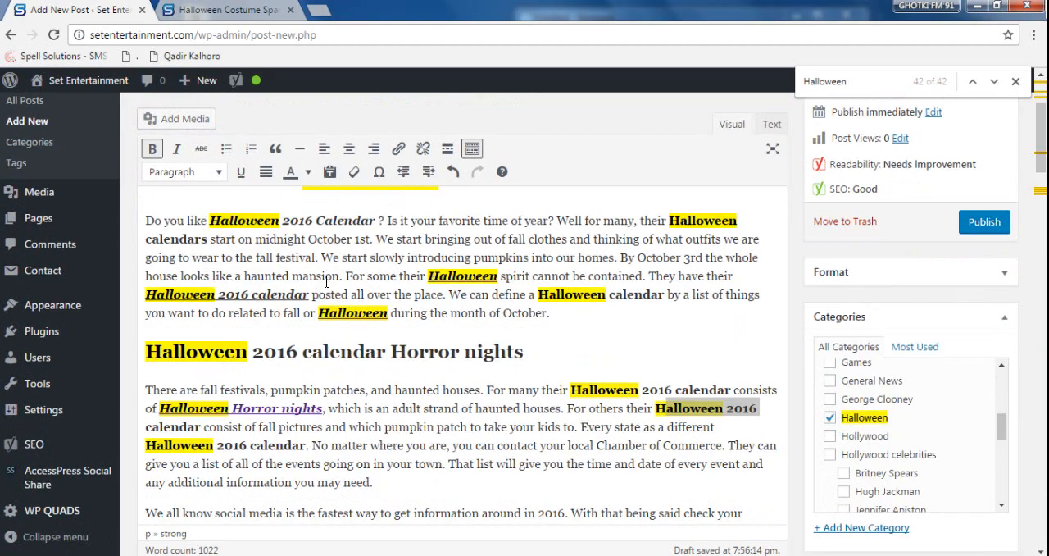
scroll(330, 315, down, 8)
scroll(330, 314, up, 8)
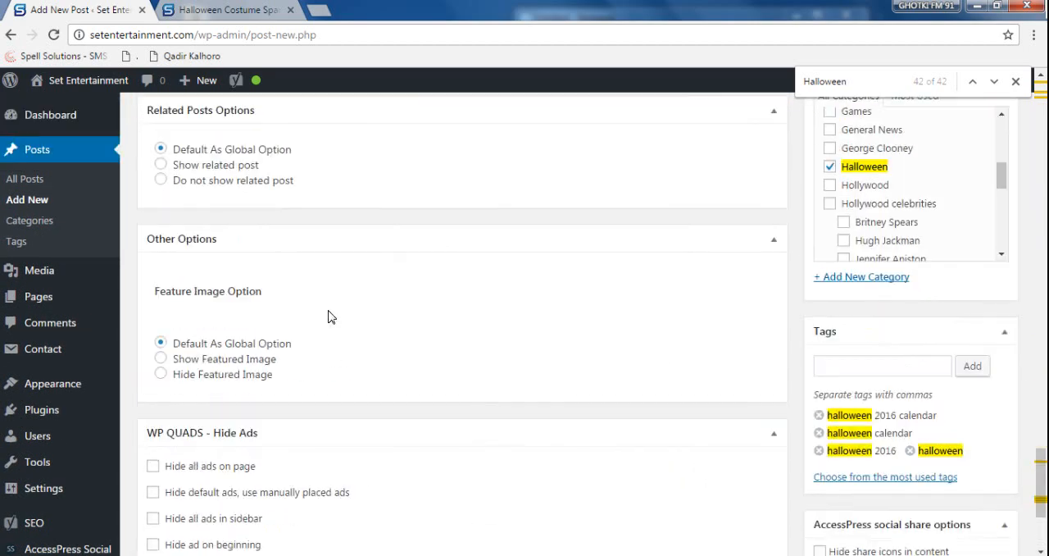
scroll(409, 332, down, 1)
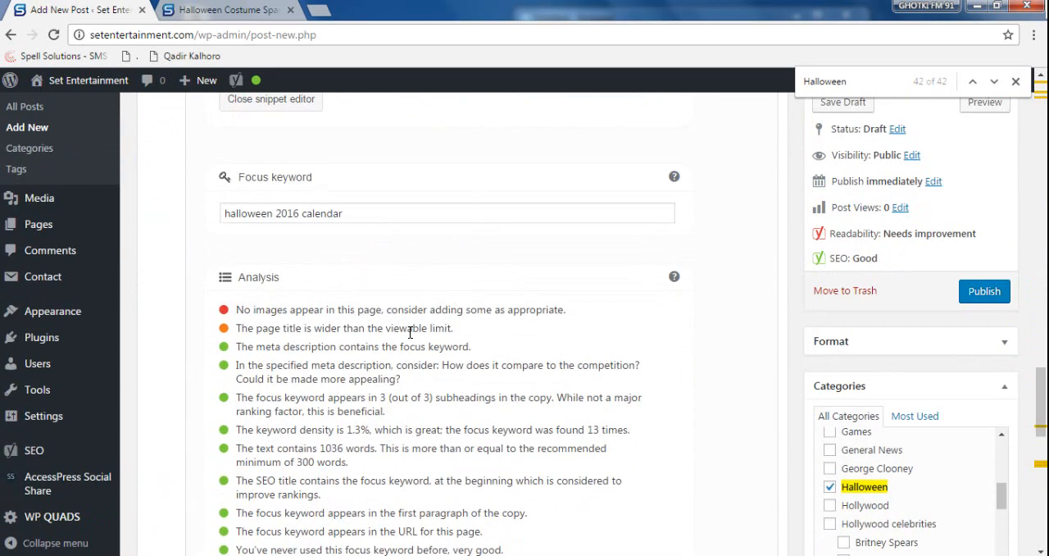
scroll(409, 331, up, 5)
click(412, 218)
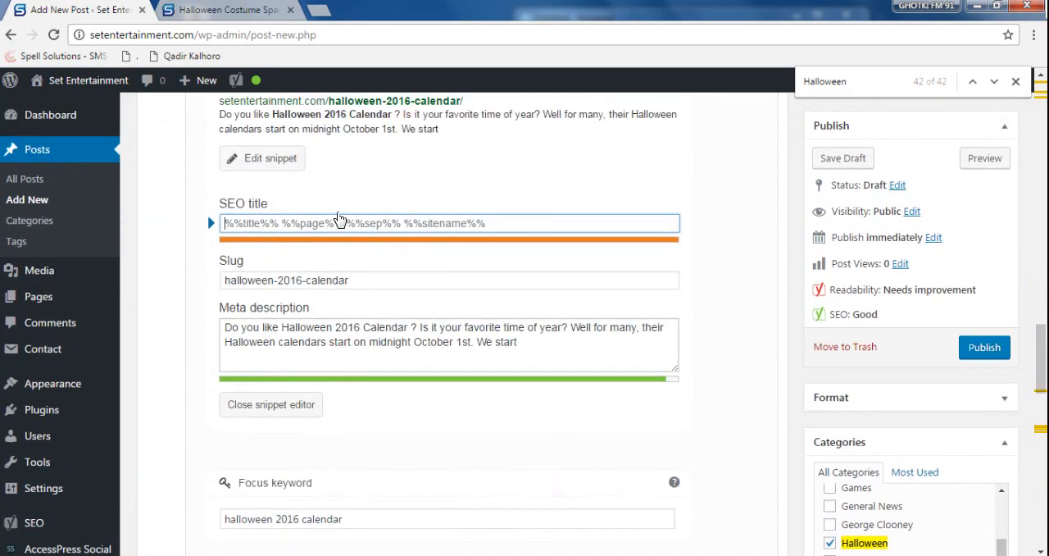
drag(1041, 351, 1015, 65)
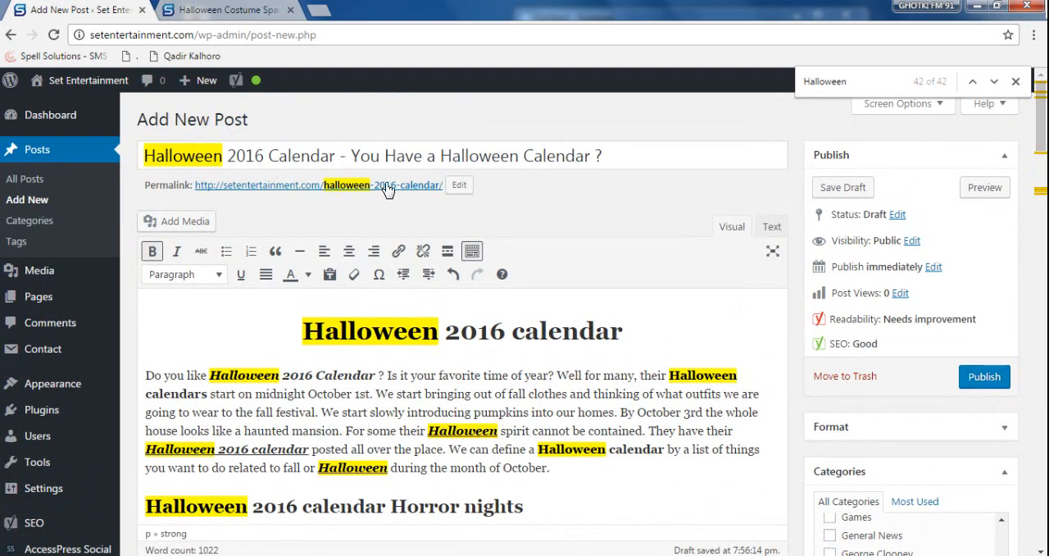
double_click(478, 157)
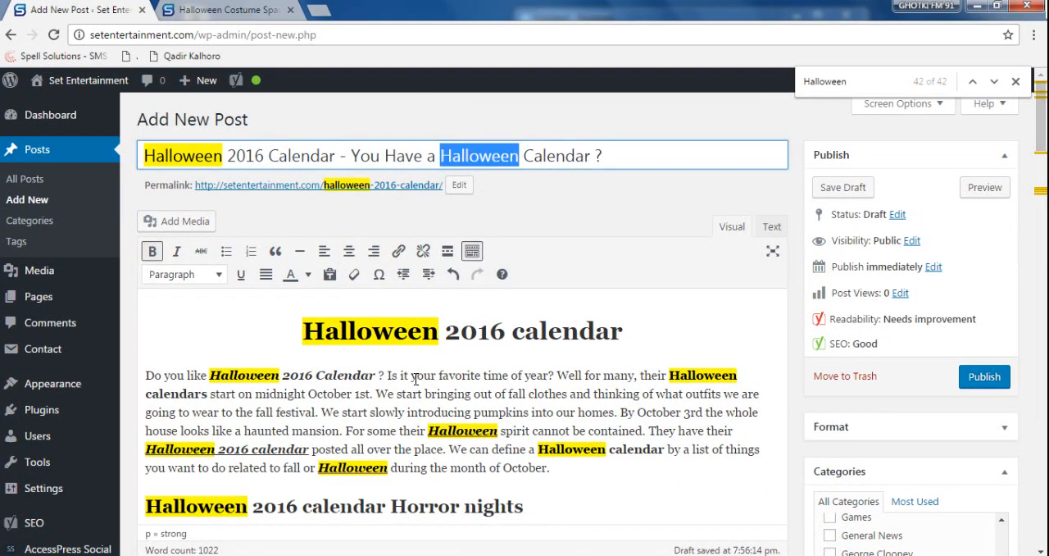
key(BackSpace)
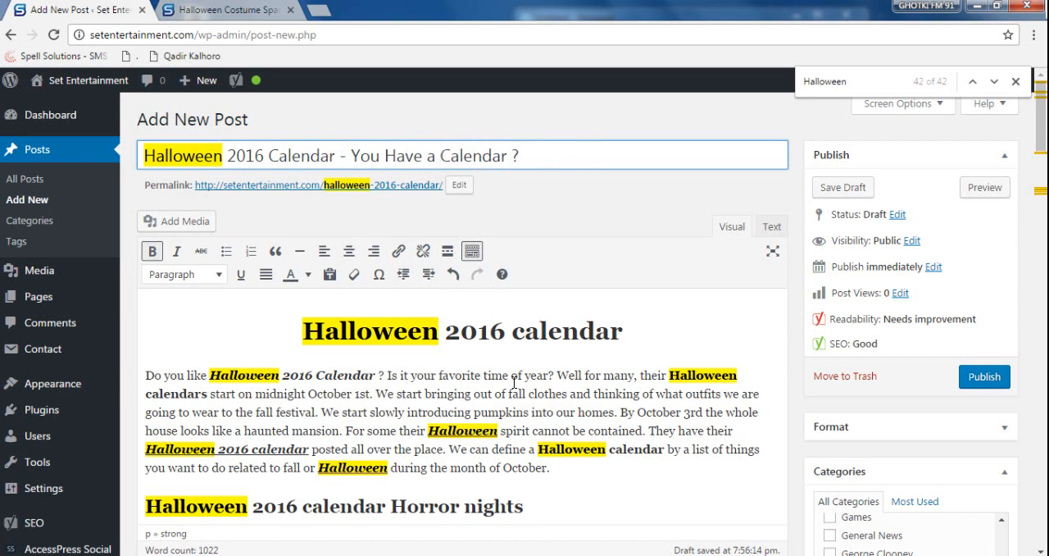
- Review the Yoast analysis and replace the Facebook title with the snippet title "Halloween 2016 Calendar - You Have a Calendar ? - Set Entertainment"
drag(1039, 115, 1031, 412)
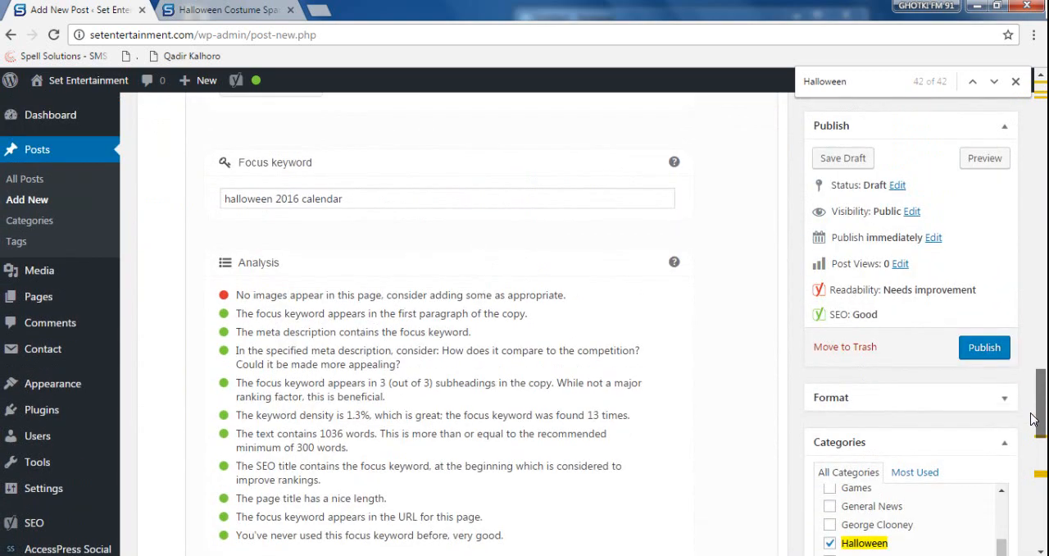
drag(253, 318, 401, 364)
click(536, 457)
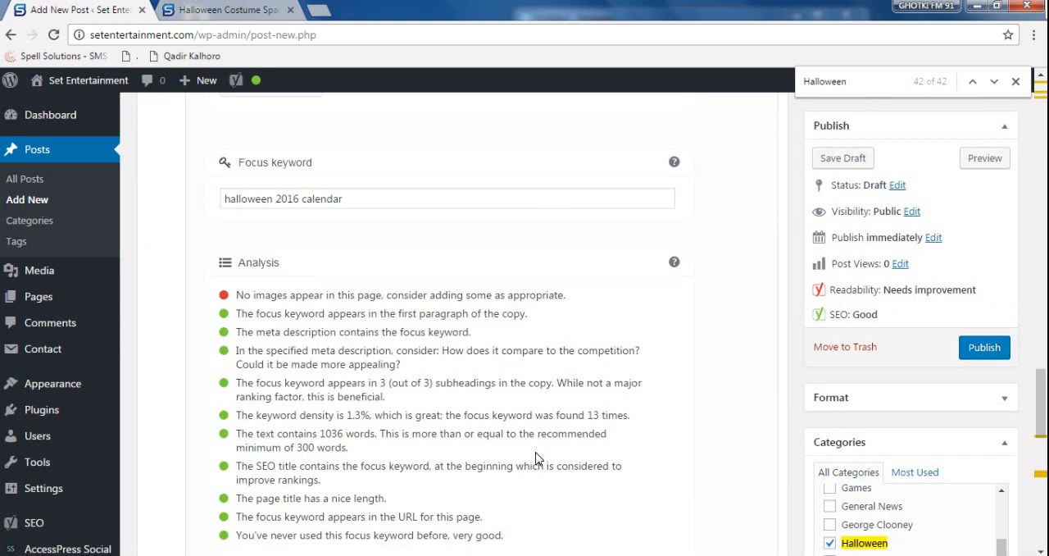
scroll(299, 307, up, 4)
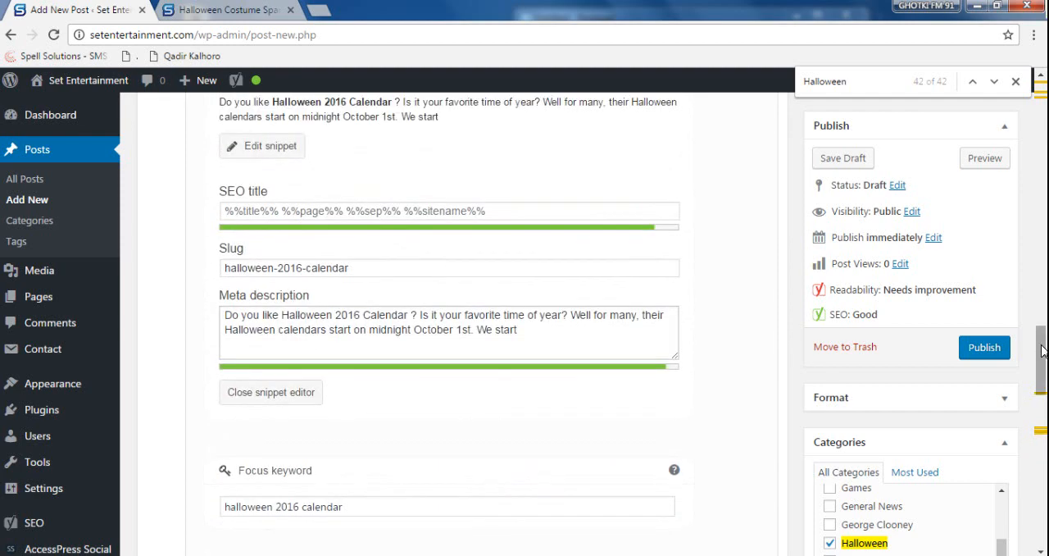
scroll(1042, 340, up, 3)
drag(671, 317, 210, 304)
key(ctrl+c)
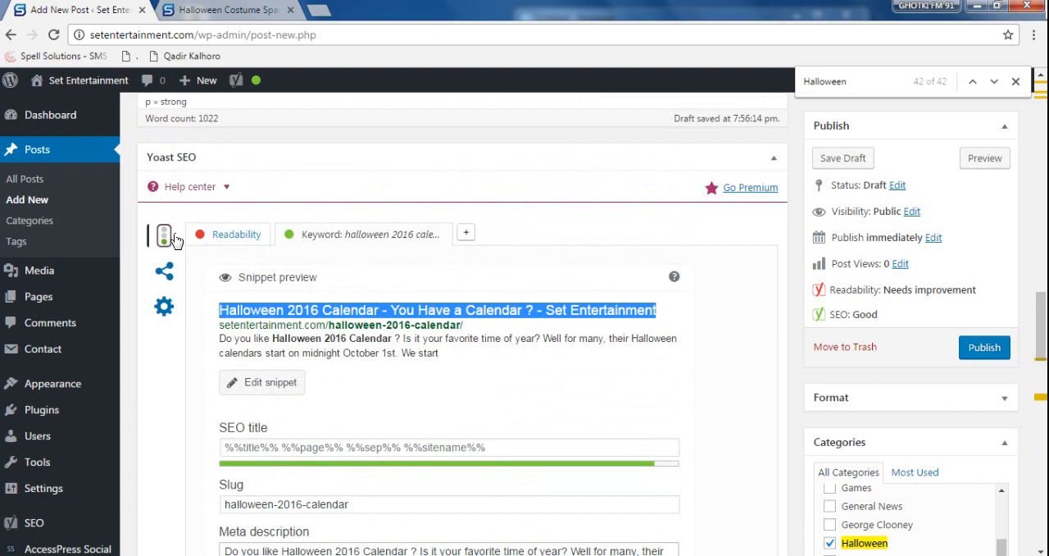
click(164, 271)
click(593, 278)
drag(593, 278, 291, 267)
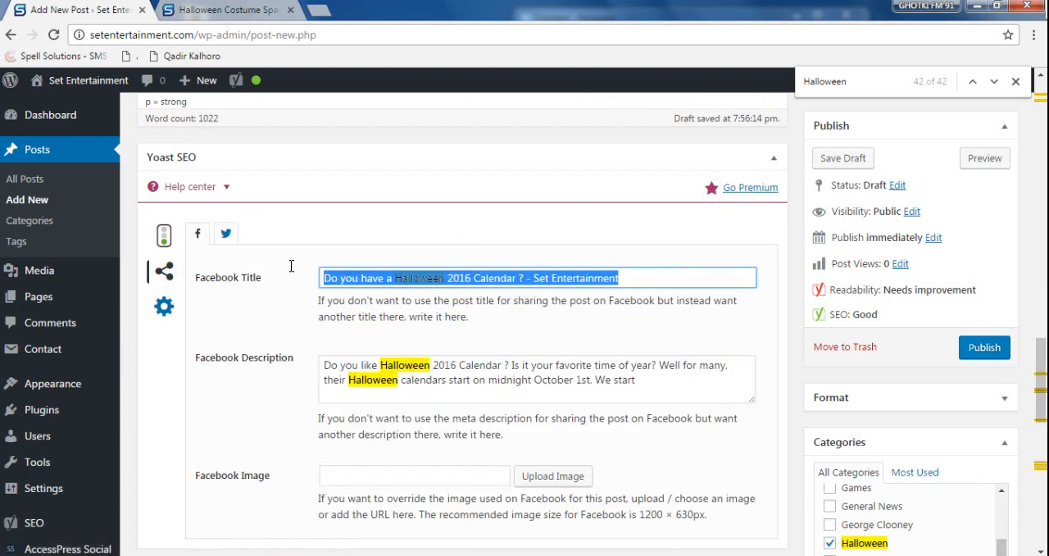
- Replace the Twitter title with "Halloween 2016 Calendar - You Have a Calendar ? - Set Entertainment"
click(226, 234)
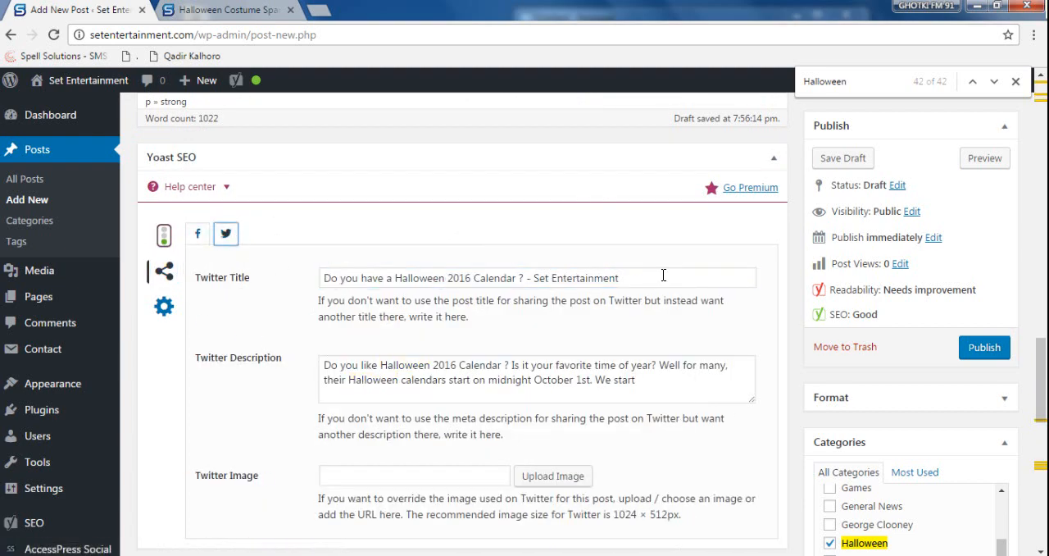
drag(663, 275, 250, 238)
key(ctrl+v)
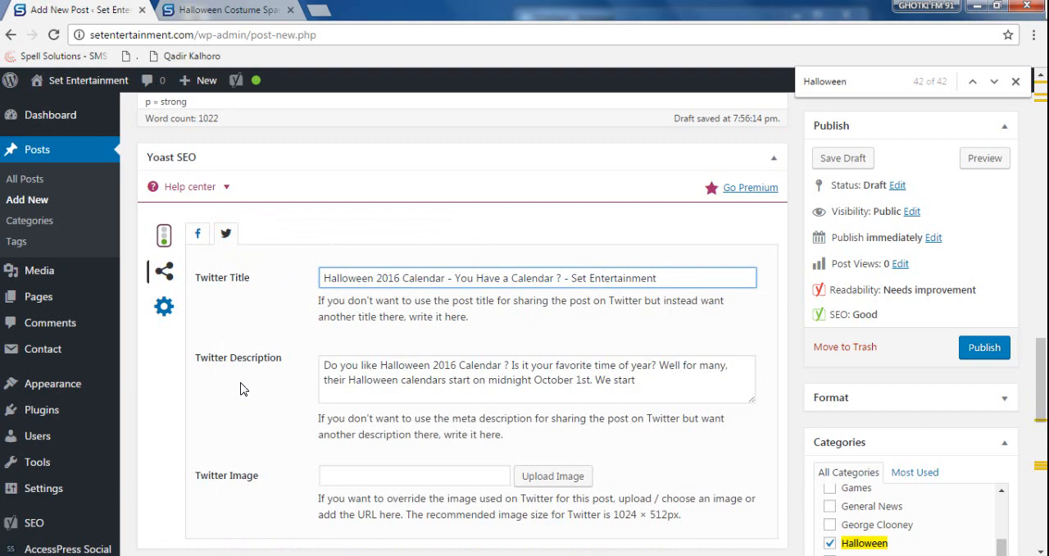
- Examine the Yoast keyword analysis, especially the remarks on images and the focus keyword in the first paragraph
click(164, 235)
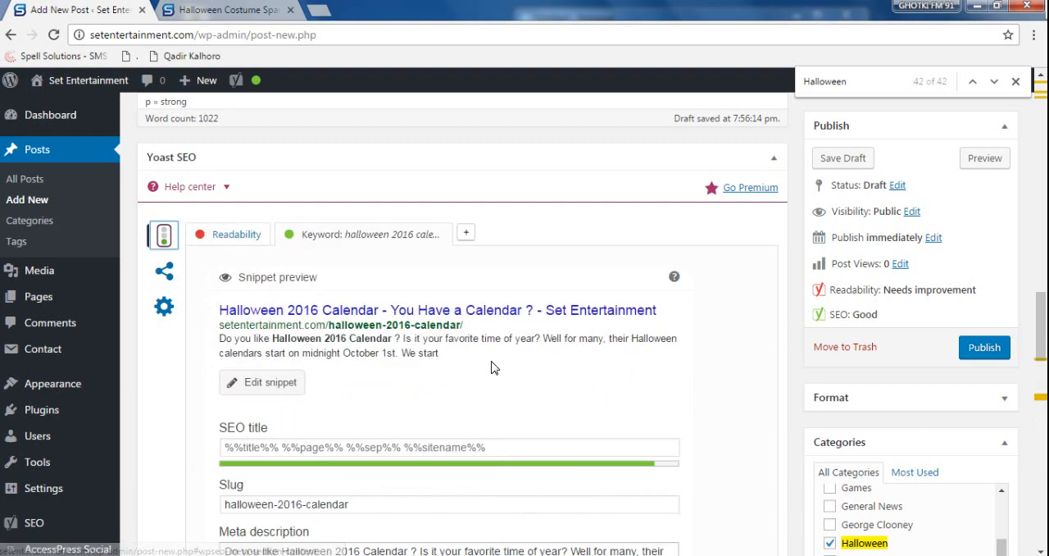
scroll(492, 369, down, 1)
scroll(492, 369, down, 6)
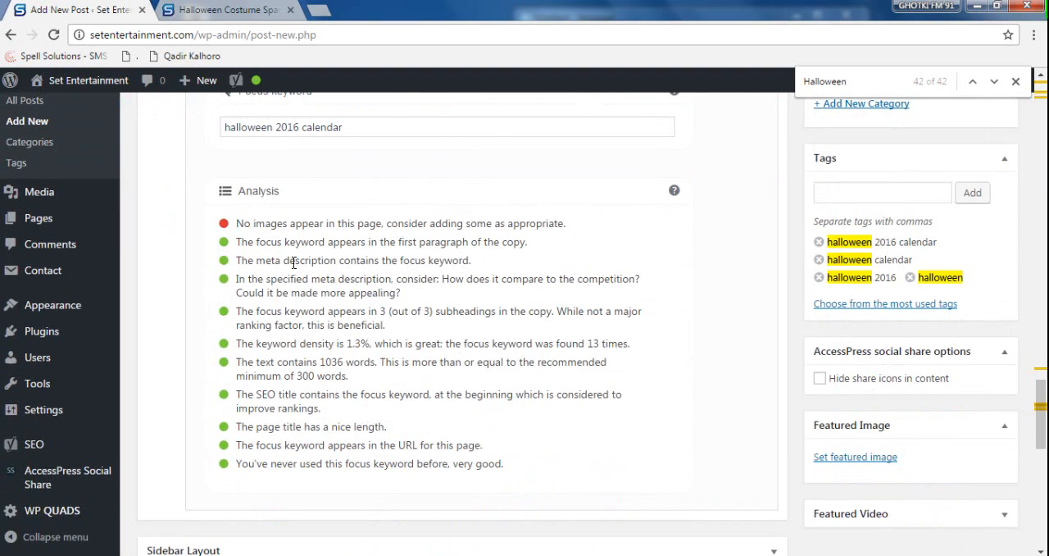
drag(238, 218, 641, 242)
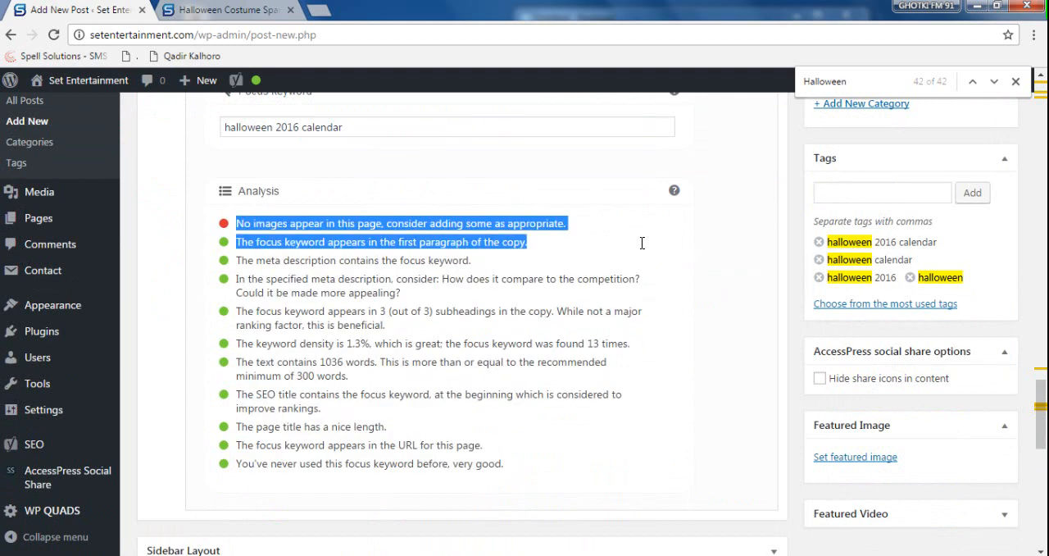
click(480, 326)
- Copy the focus keyword "halloween 2016 calendar" from the post and search Google Images for it in a new tab
drag(358, 129, 215, 175)
key(ctrl+c)
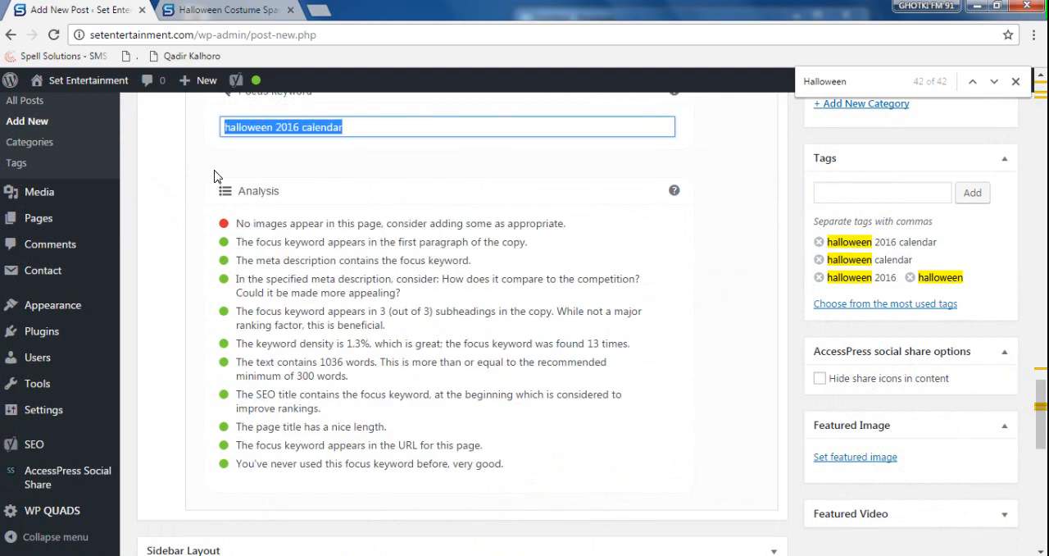
click(322, 14)
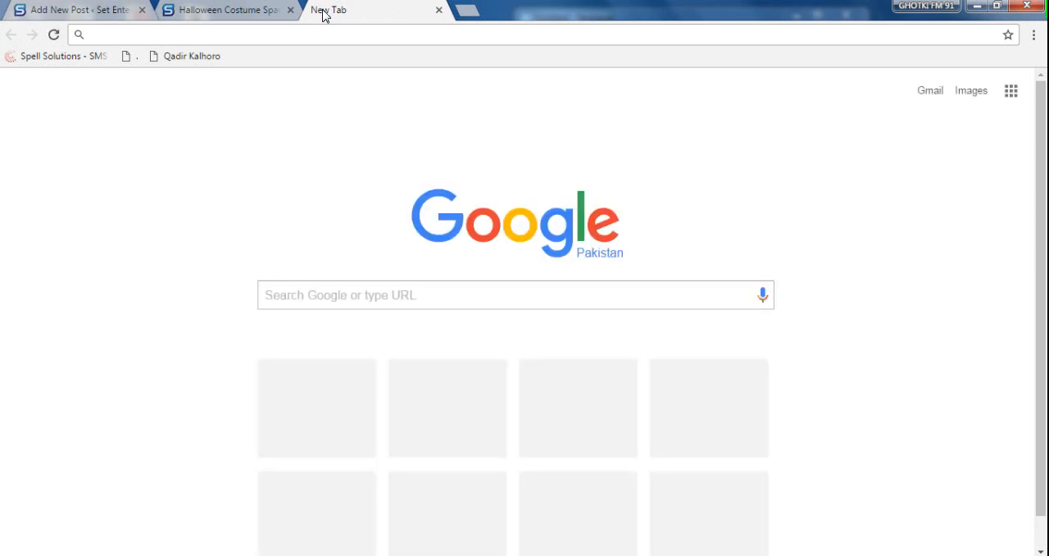
key(ctrl+v)
key(Return)
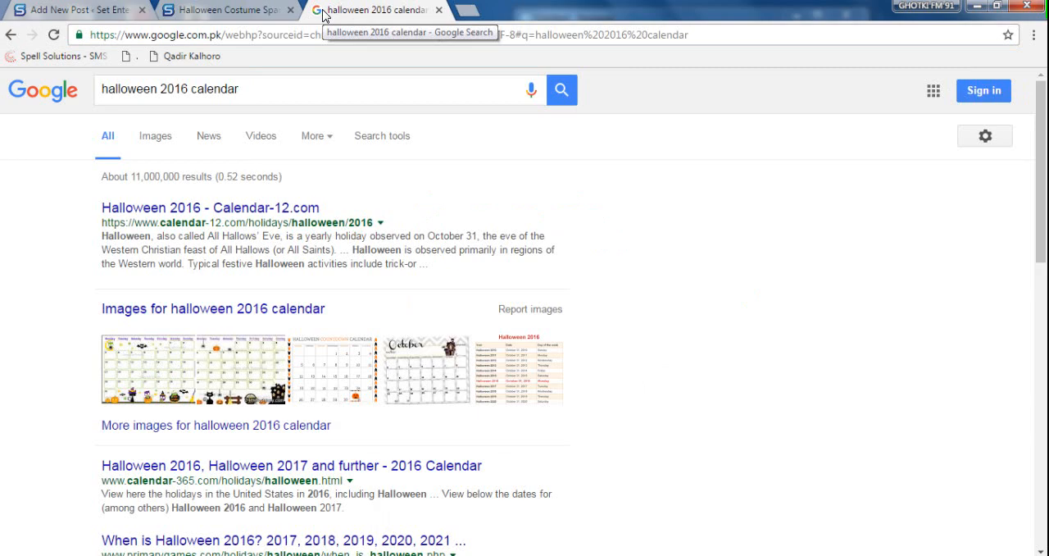
click(155, 136)
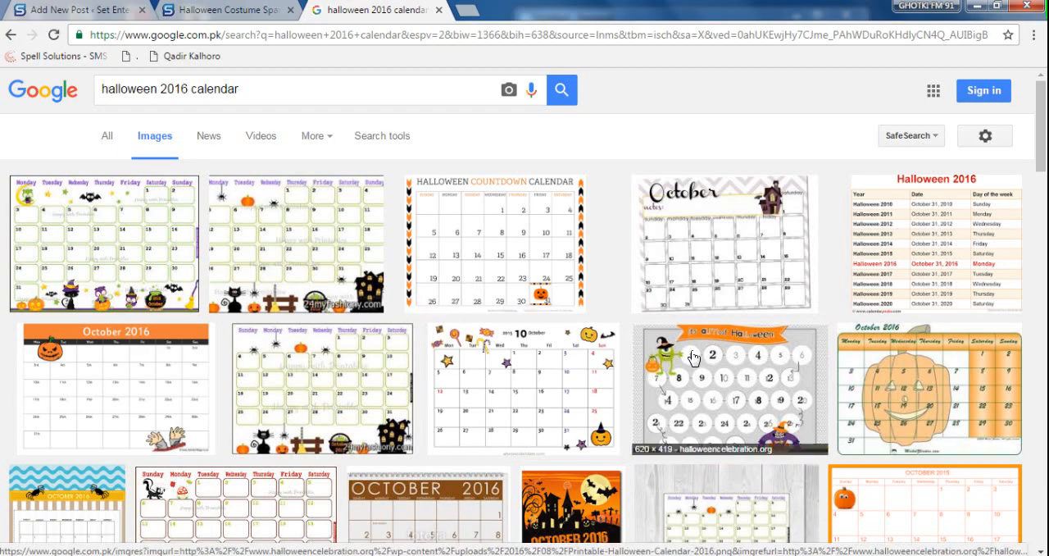
- Browse the calendar image results, previewing the October 2016 calendars with the sunflower basket and with the large pumpkin
scroll(730, 361, down, 2)
scroll(457, 371, down, 4)
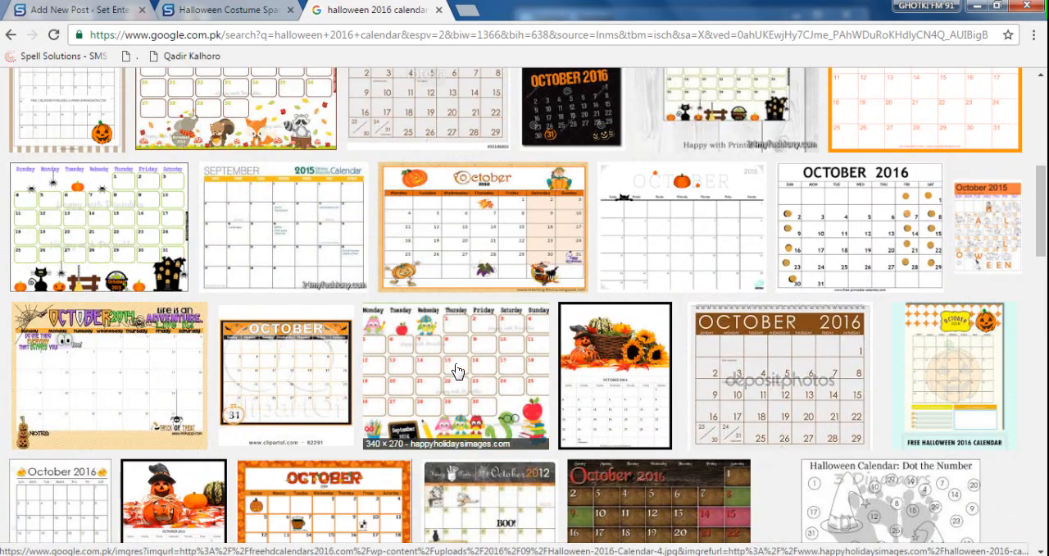
click(608, 380)
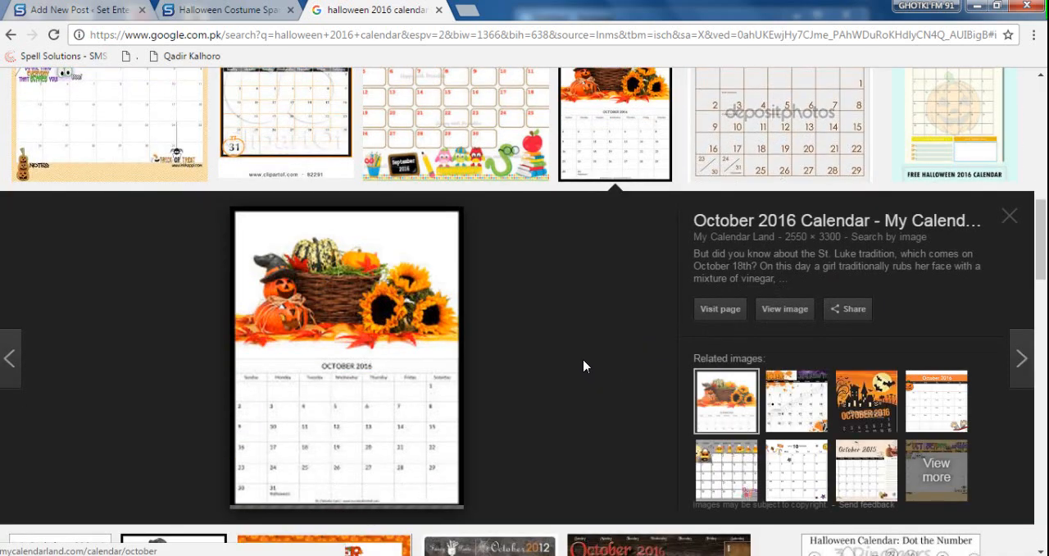
scroll(585, 366, up, 6)
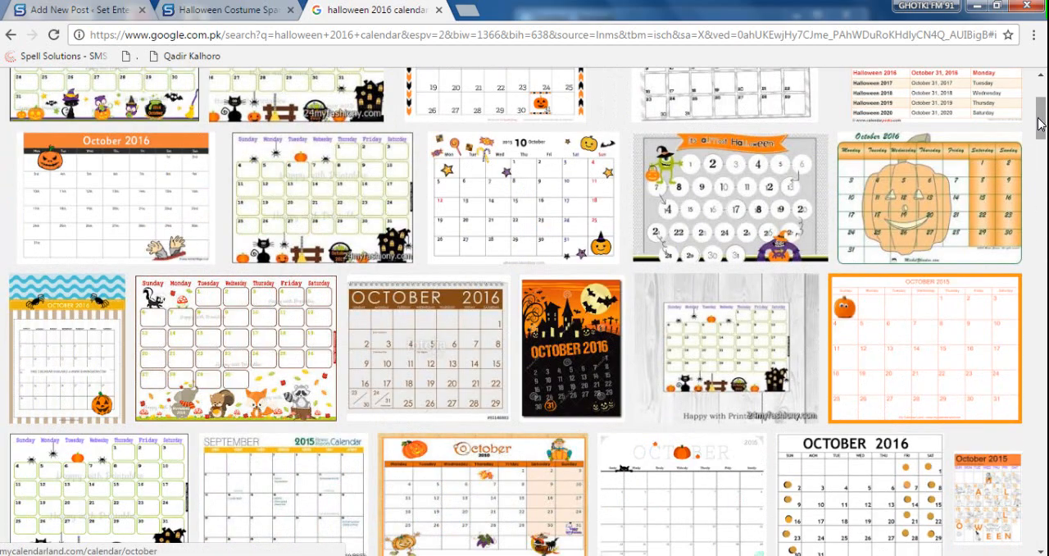
drag(1041, 115, 1041, 80)
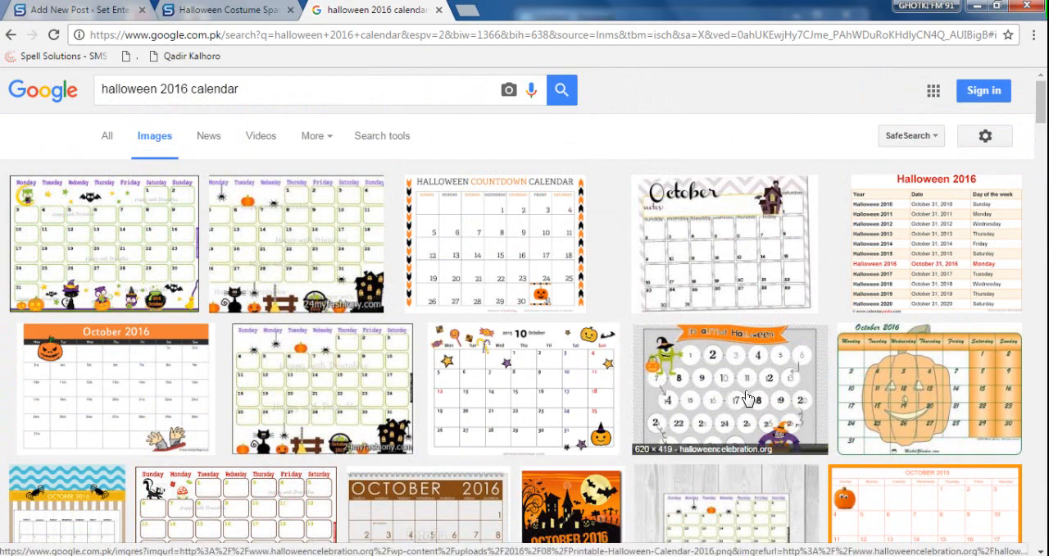
click(930, 393)
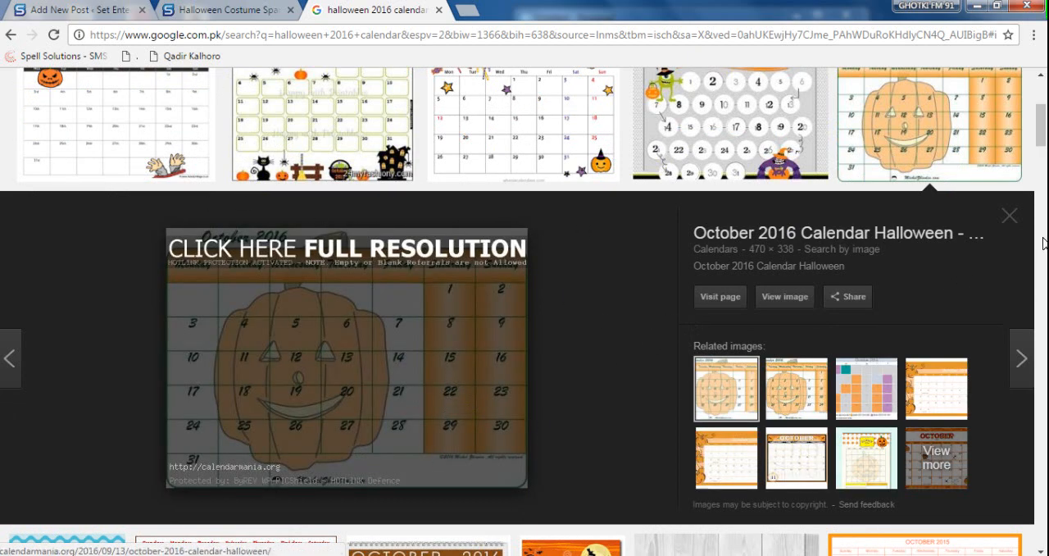
click(925, 128)
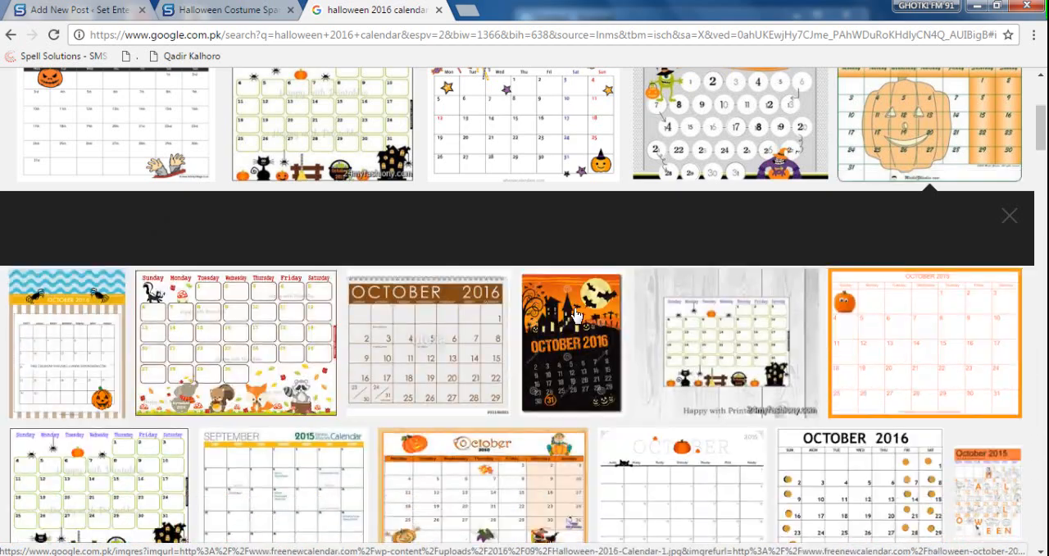
- Preview the October 2015 calendar with candies and pumpkins from WhenisCalendars.com and copy its image
scroll(573, 311, up, 3)
click(529, 350)
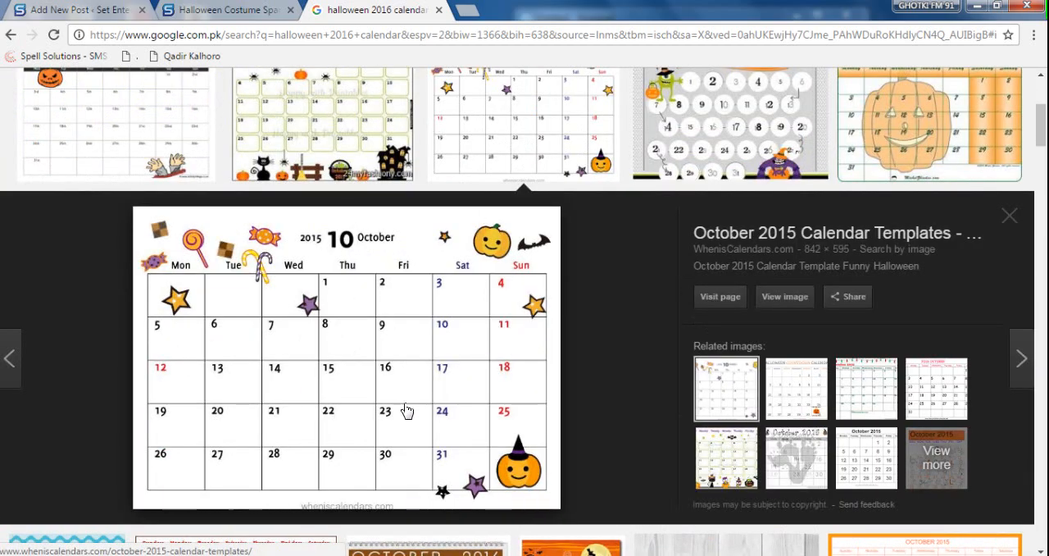
right_click(345, 331)
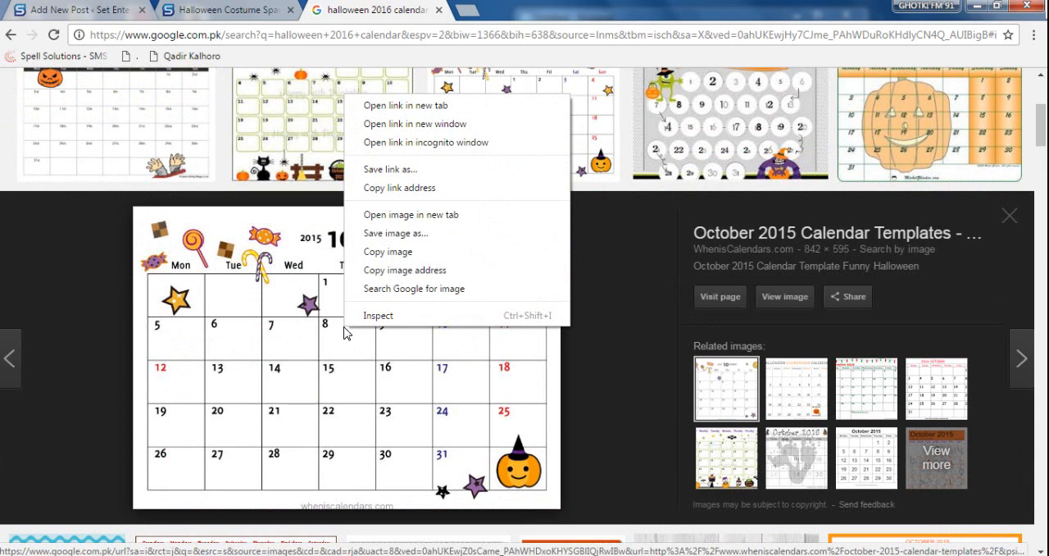
click(401, 252)
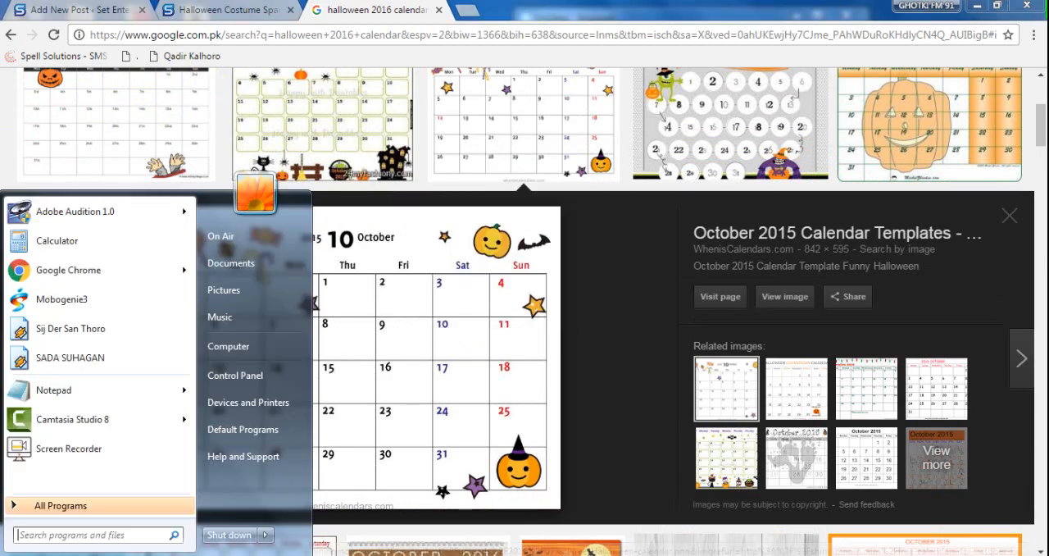
- Switch to Paint, paste the copied calendar image into the blank canvas and maximise the window
click(18, 555)
text(paint)
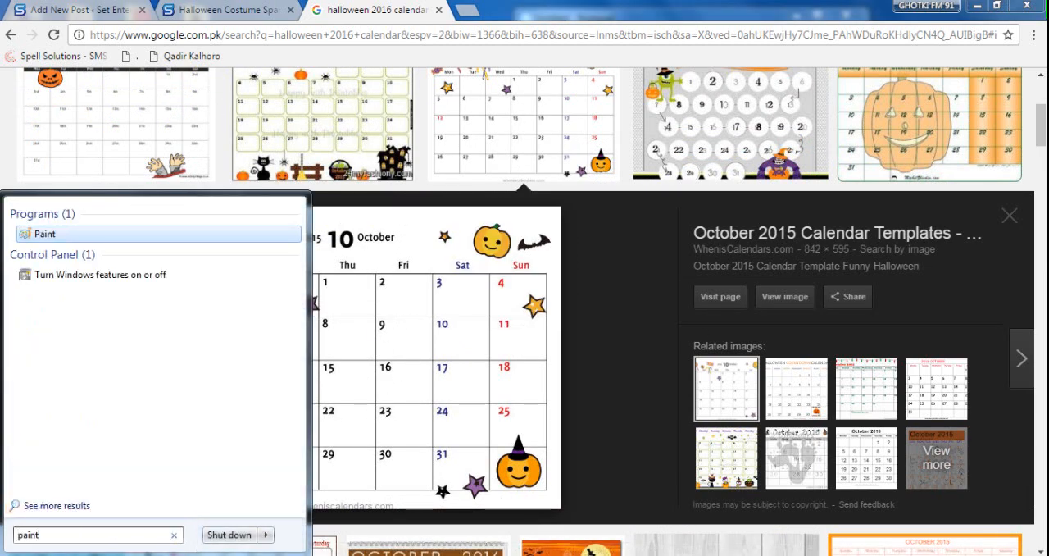
key(Return)
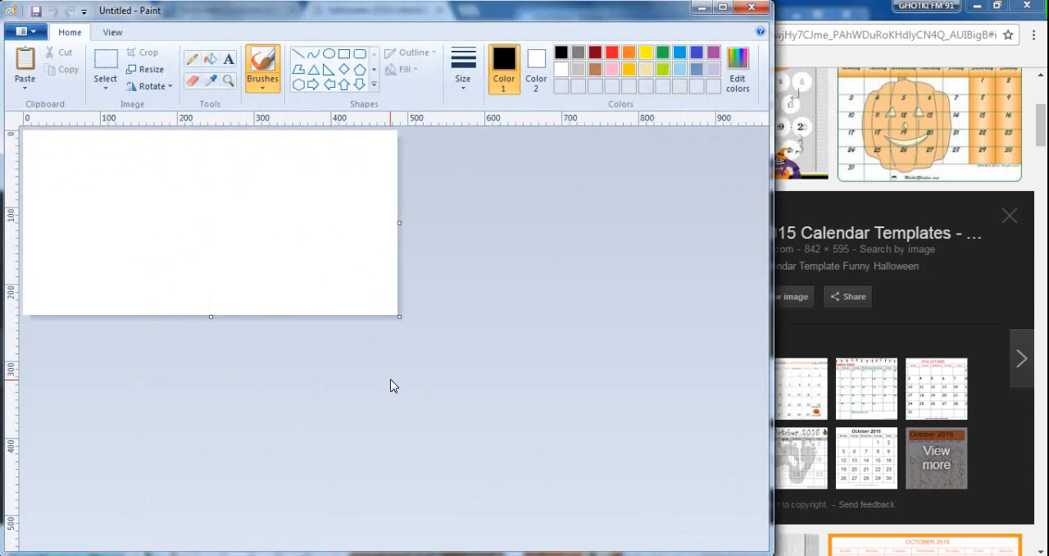
key(ctrl+v)
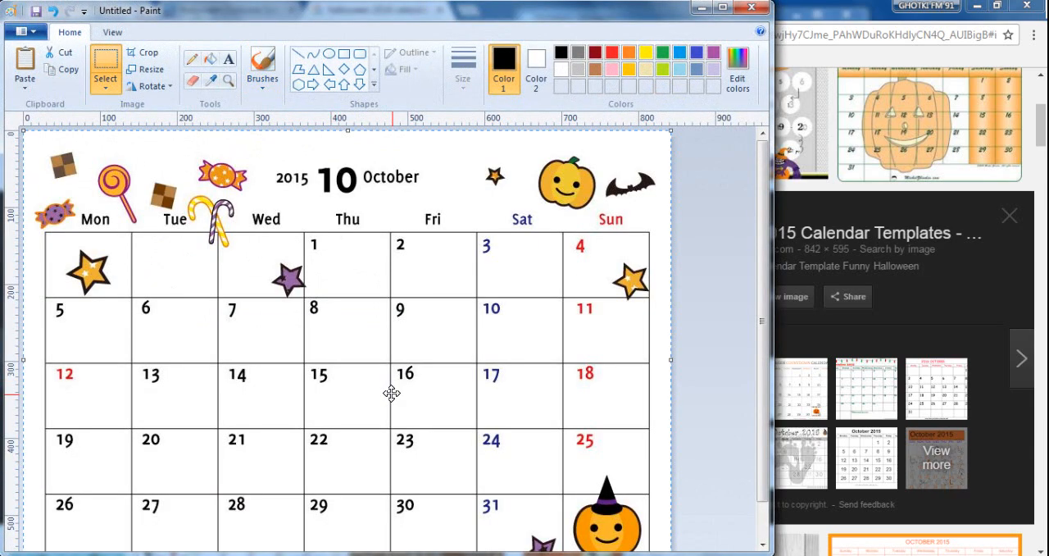
double_click(538, 14)
- Deselect the pasted calendar and trim the canvas's bottom edge to cut off the wheniscalendars.com watermark
scroll(616, 304, down, 1)
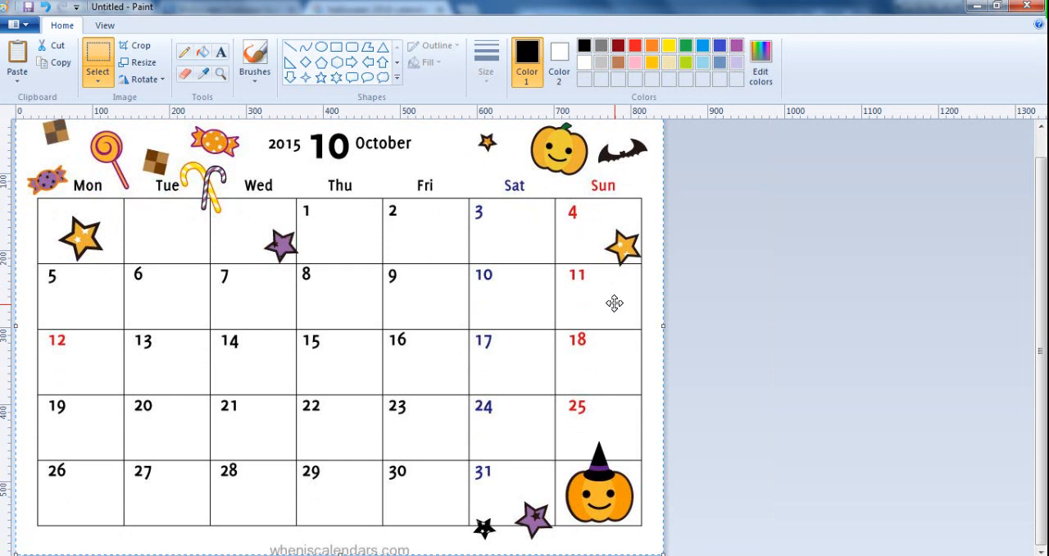
scroll(614, 303, up, 1)
click(137, 46)
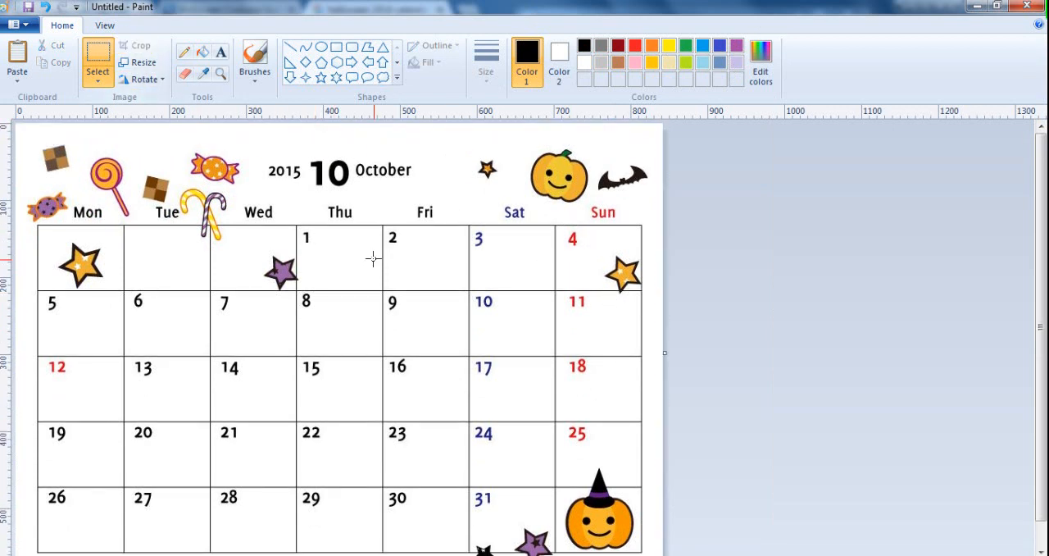
scroll(462, 299, down, 1)
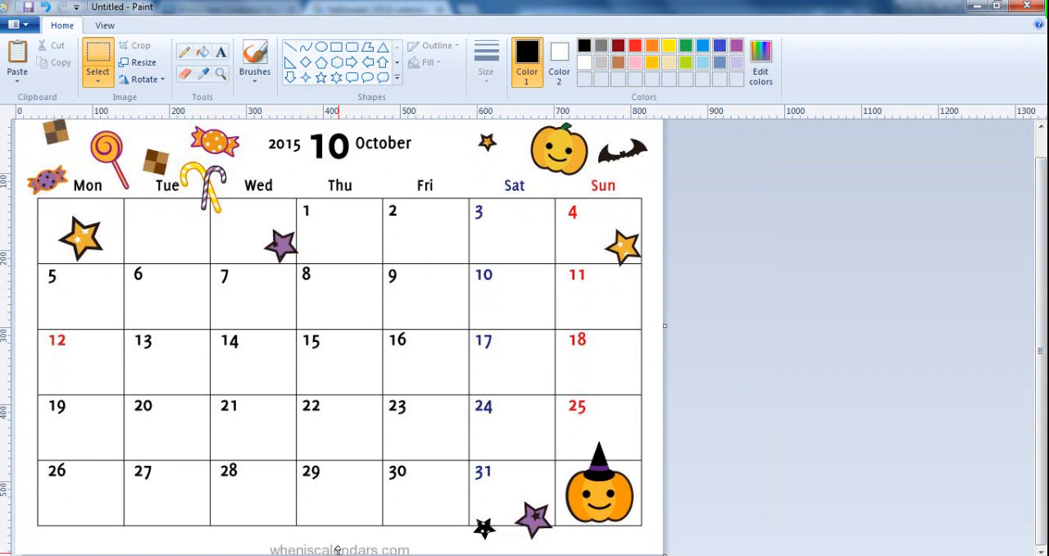
drag(337, 550, 336, 541)
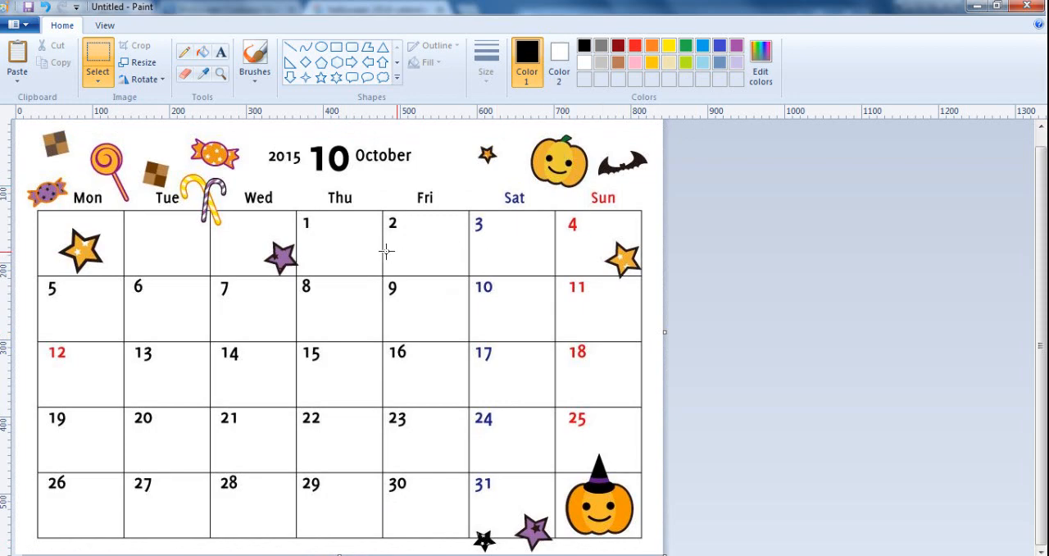
- Resize the calendar image to 80 percent with its aspect ratio maintained
click(141, 63)
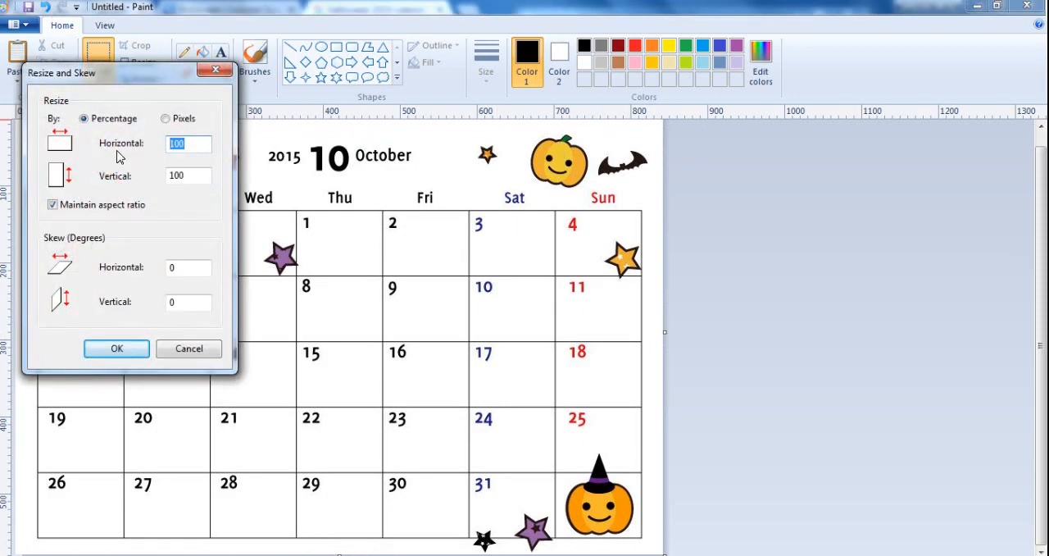
text(80)
key(Return)
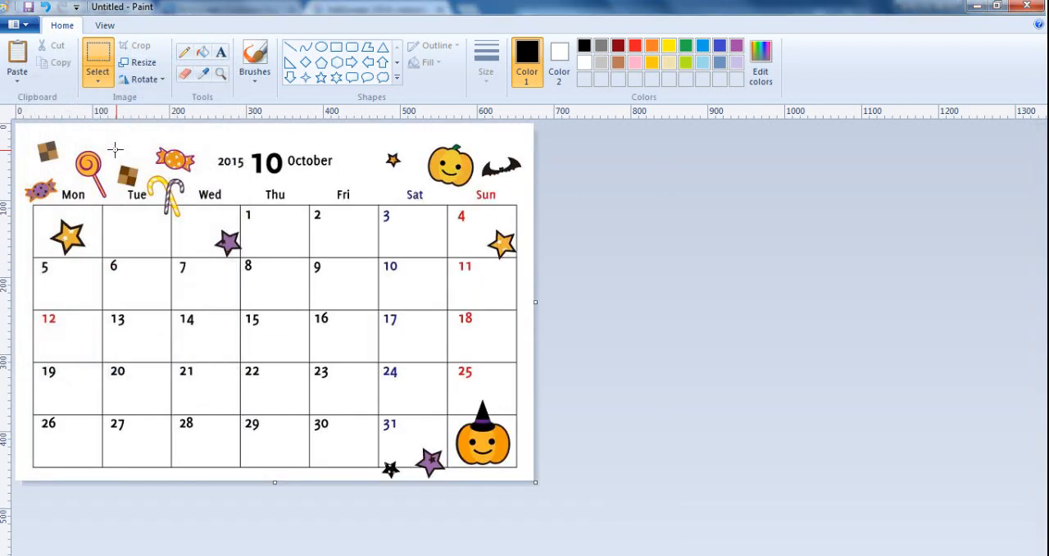
- Try filling the calendar cell for Saturday the 3rd with red and undo the fill
key(ctrl+s)
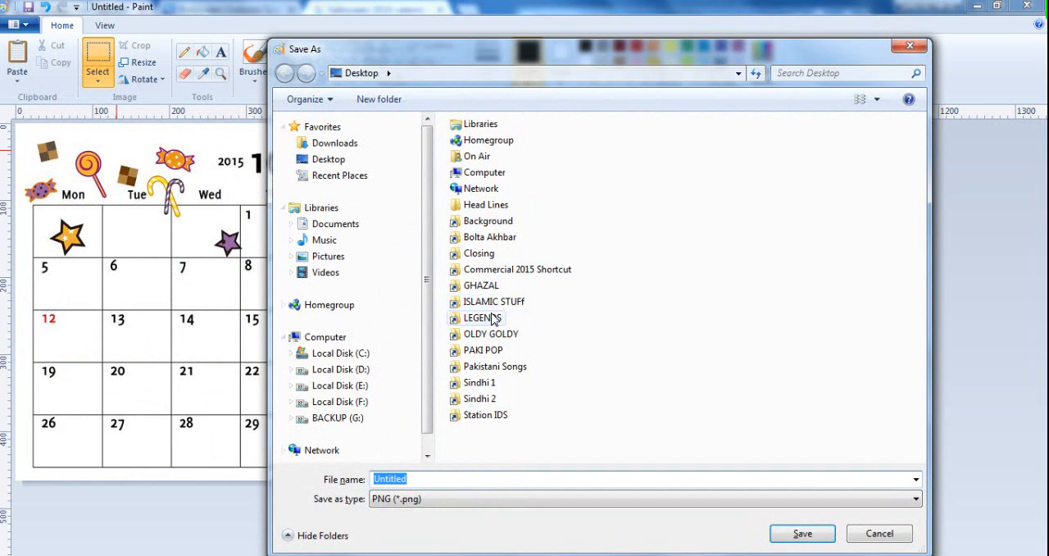
key(Escape)
click(202, 52)
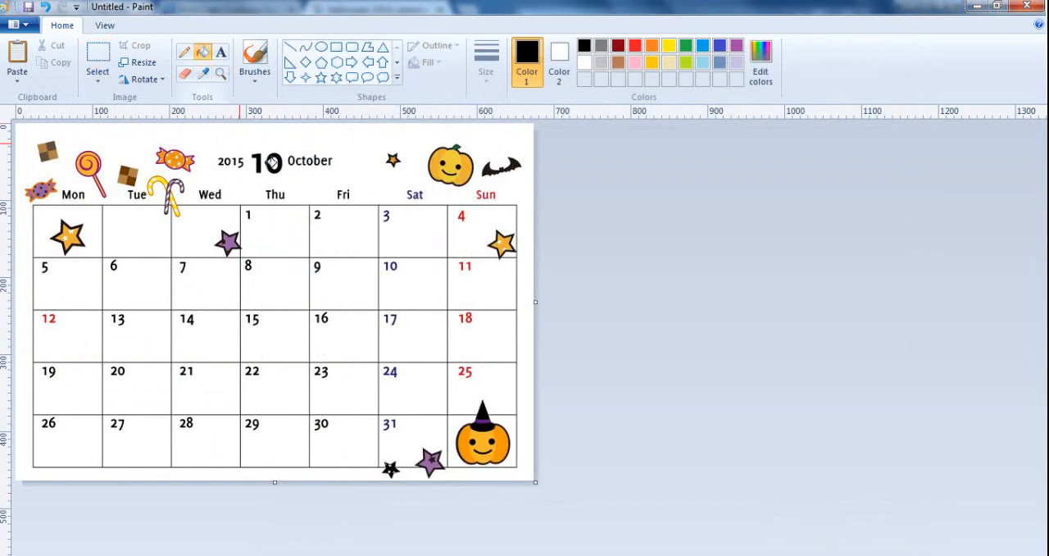
click(635, 45)
click(420, 229)
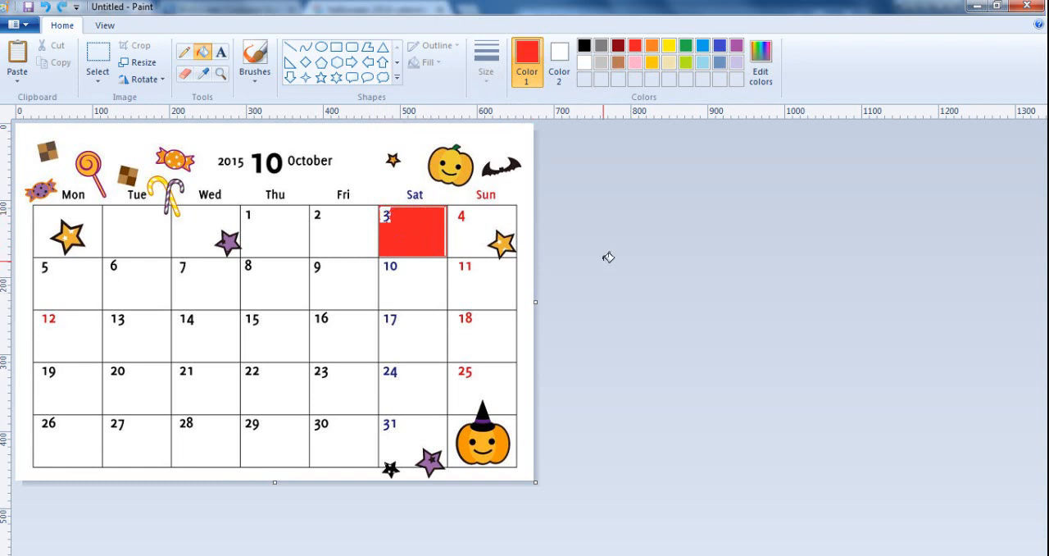
key(ctrl+z)
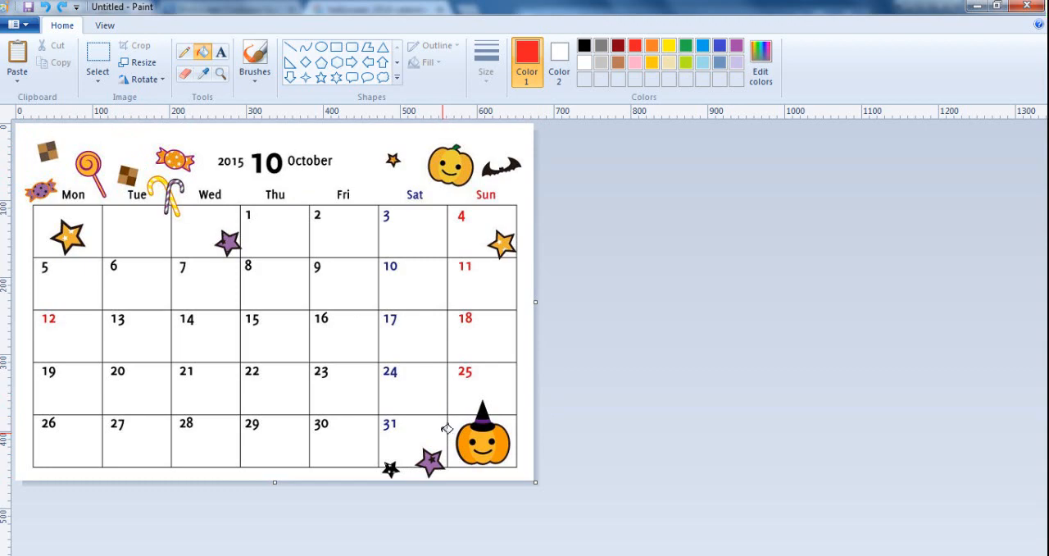
- Start saving the calendar image to the Desktop, choosing JPEG as the file type and clearing the default file name
key(ctrl+s)
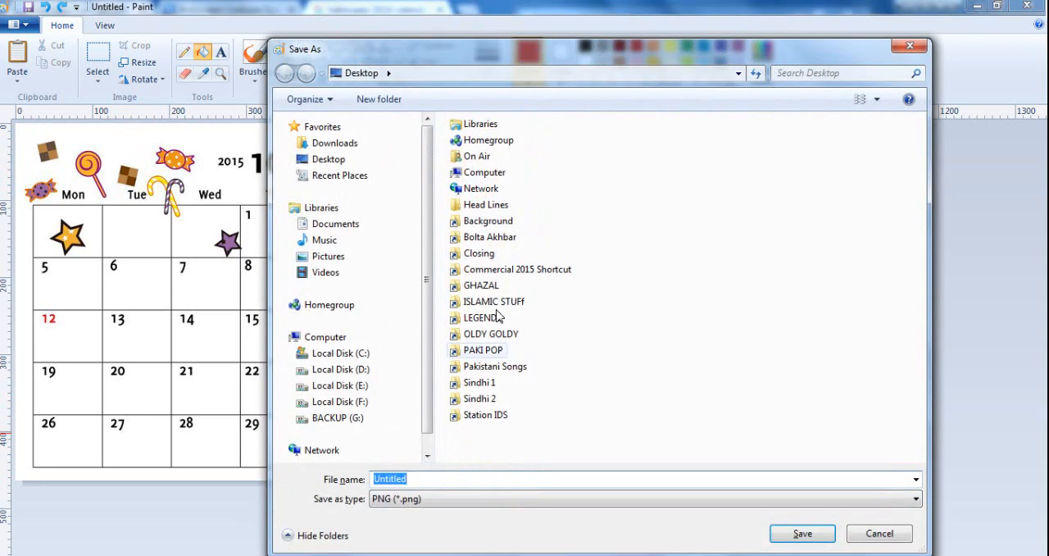
click(464, 499)
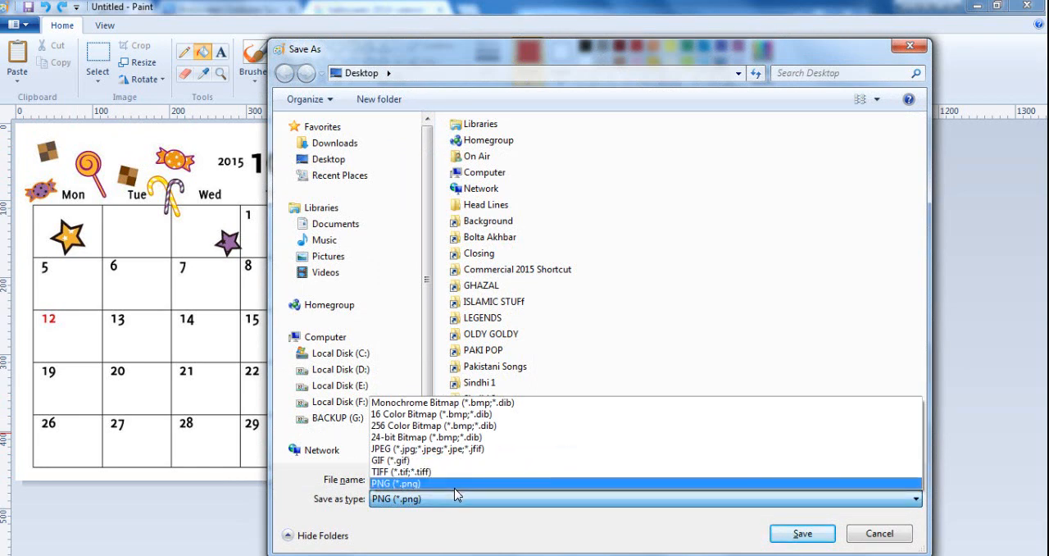
click(457, 448)
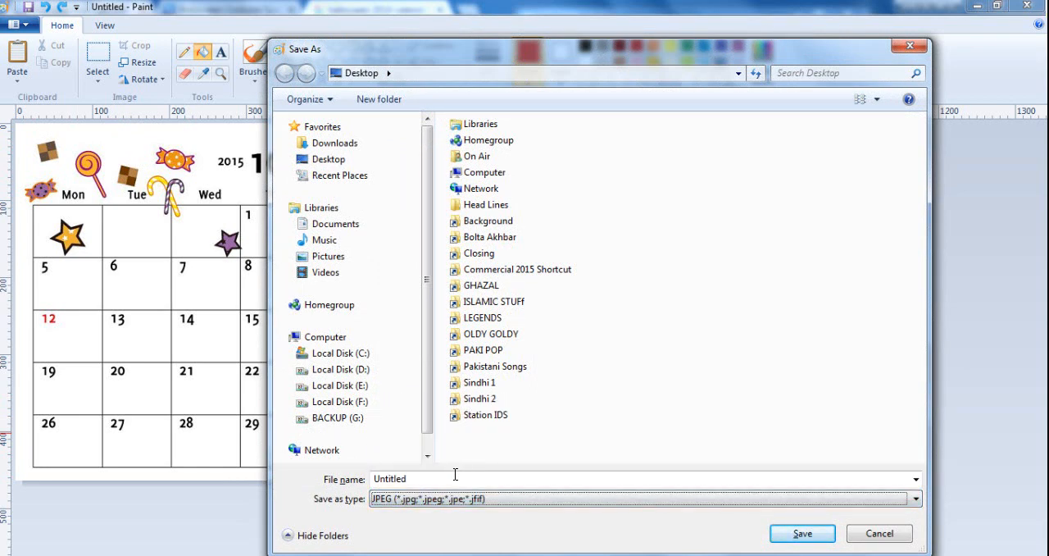
double_click(448, 480)
key(BackSpace)
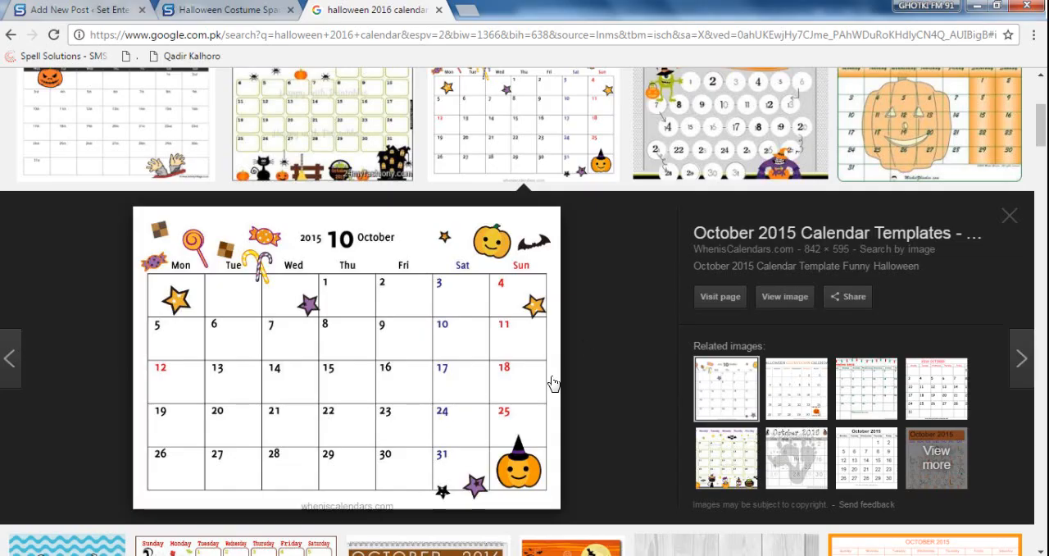
- Copy the phrase "halloween 2016 calendar" from the Google search, use it as the file name and save the image
scroll(552, 383, up, 3)
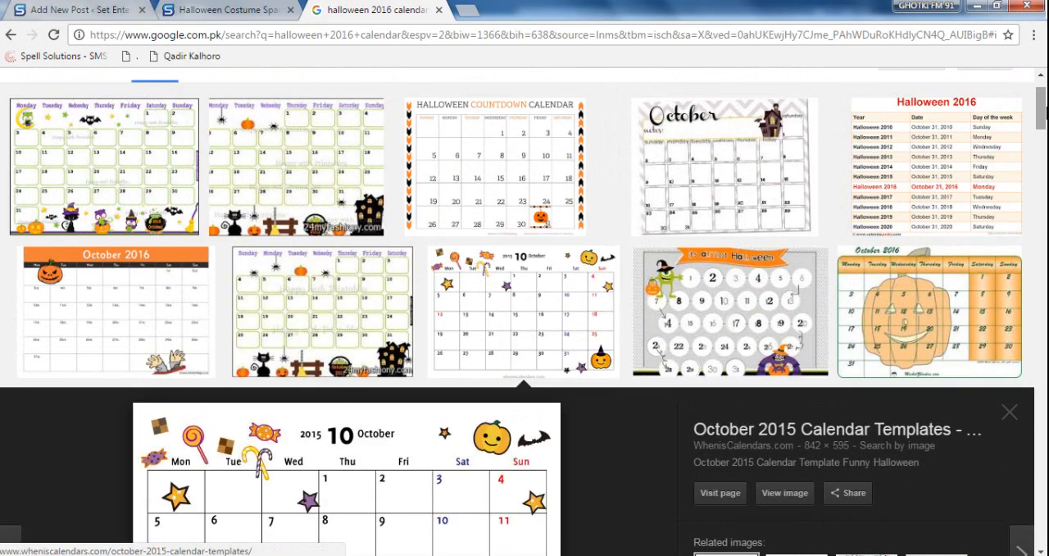
scroll(525, 312, up, 1)
drag(269, 87, 96, 86)
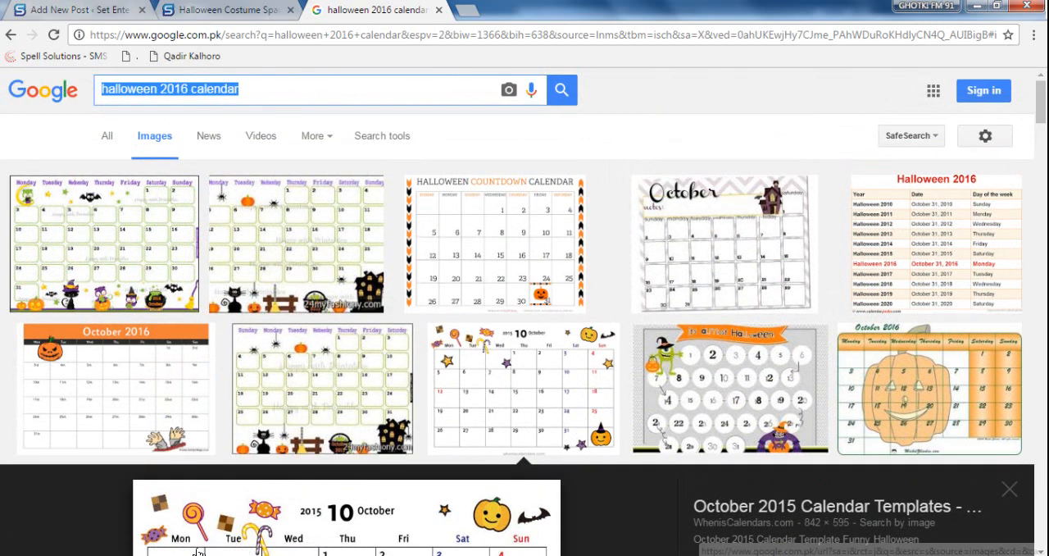
right_click(180, 89)
click(220, 117)
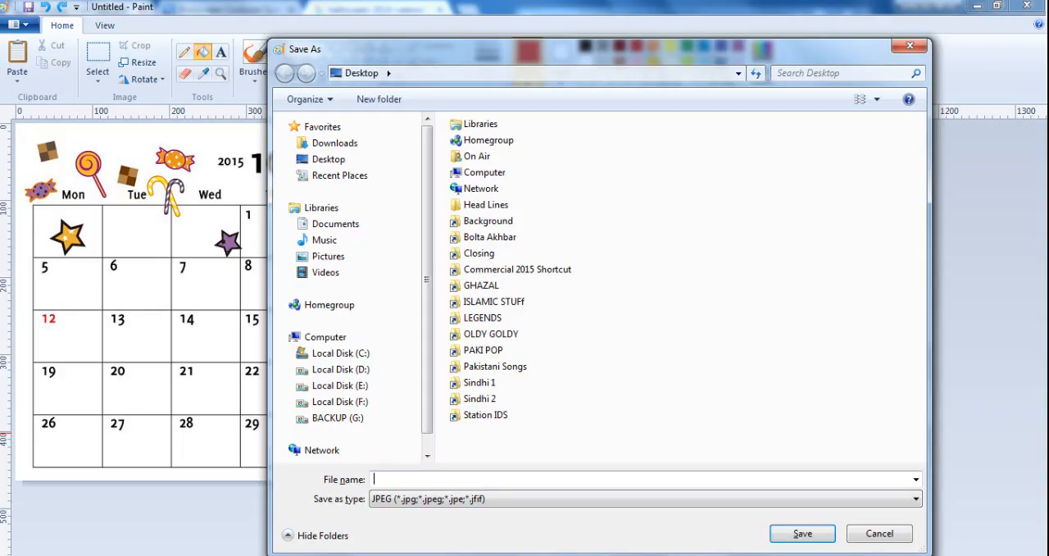
key(ctrl+v)
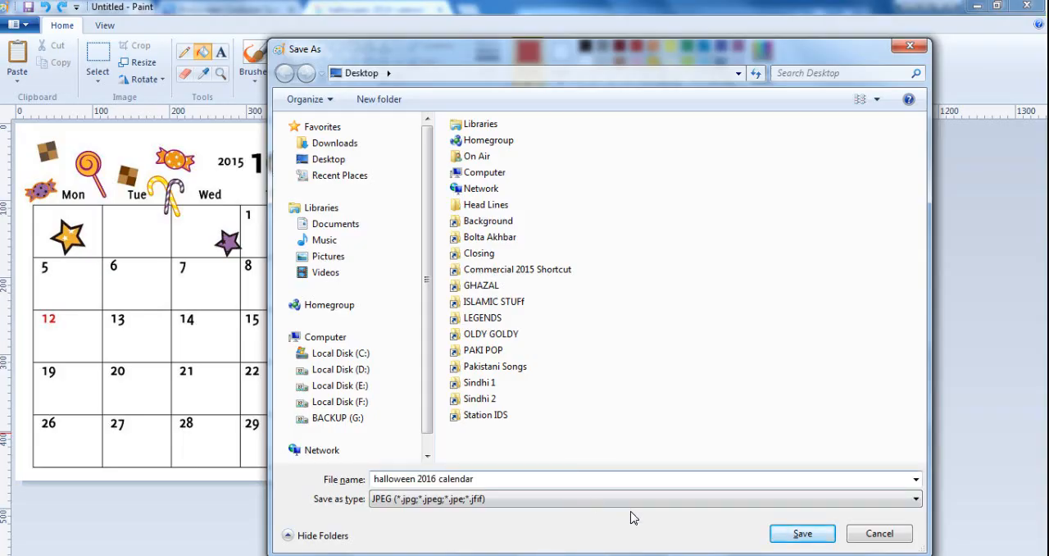
click(802, 535)
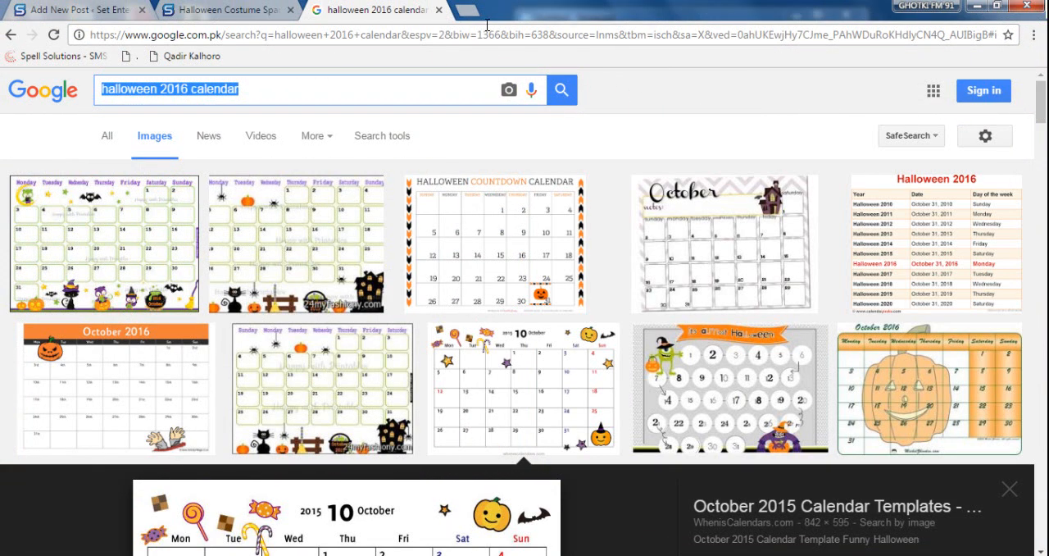
- Open keywordshitter.com in a new browser tab
click(474, 13)
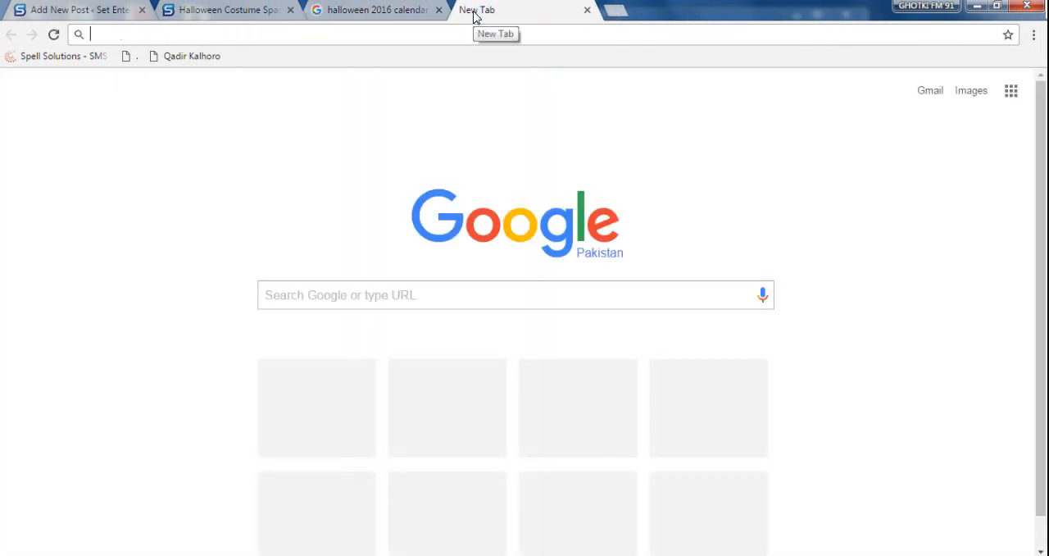
text(key)
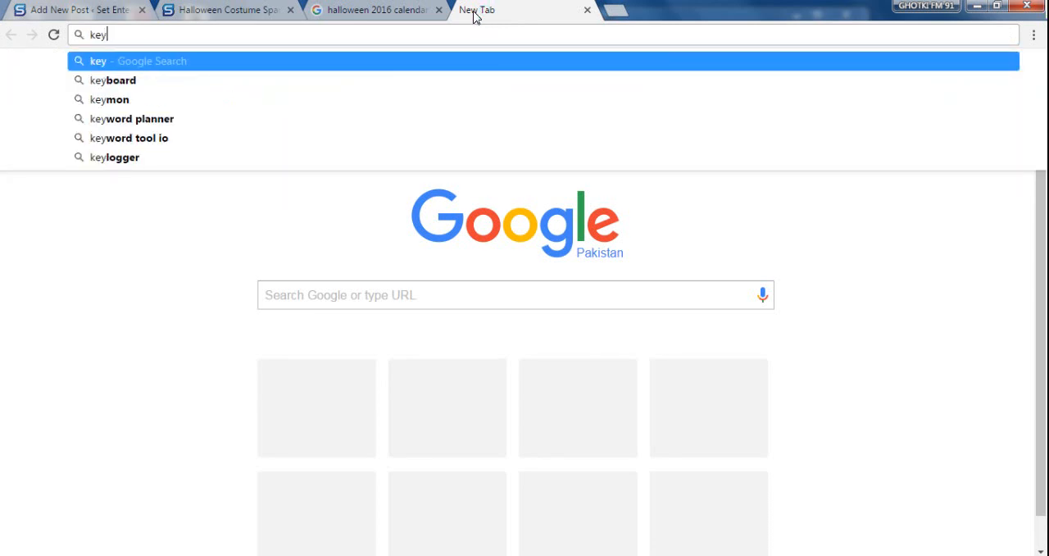
text(word)
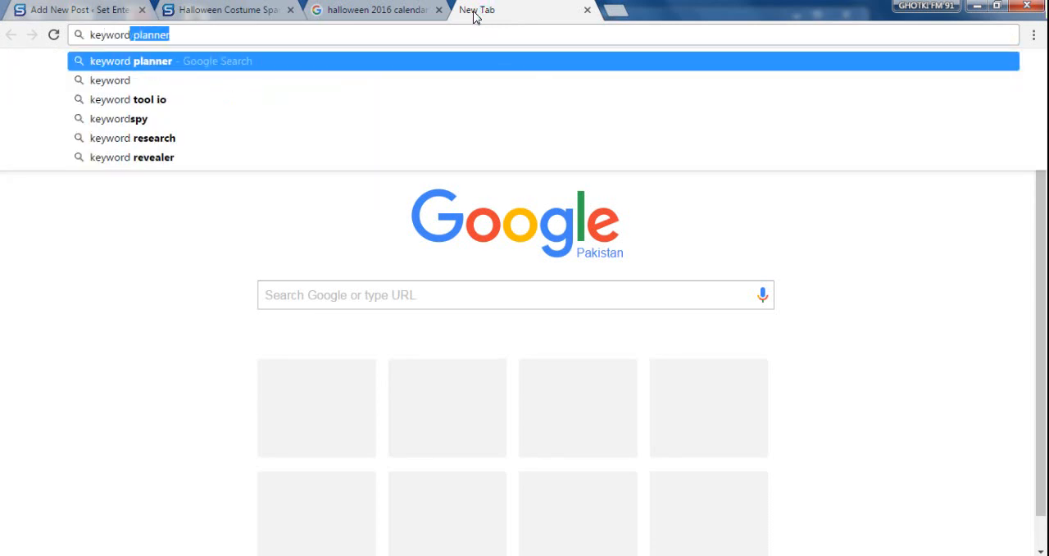
text(shitter)
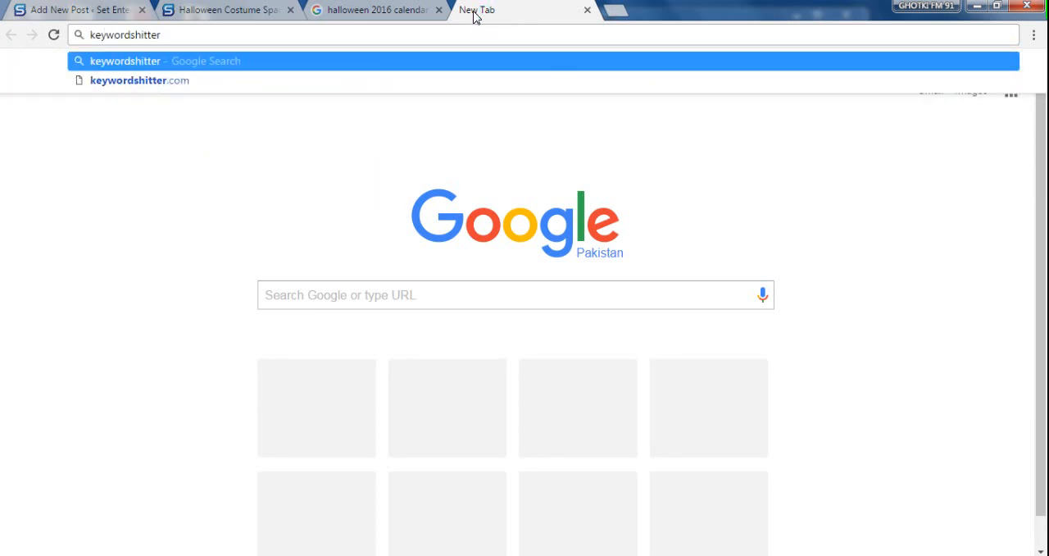
key(ctrl+Return)
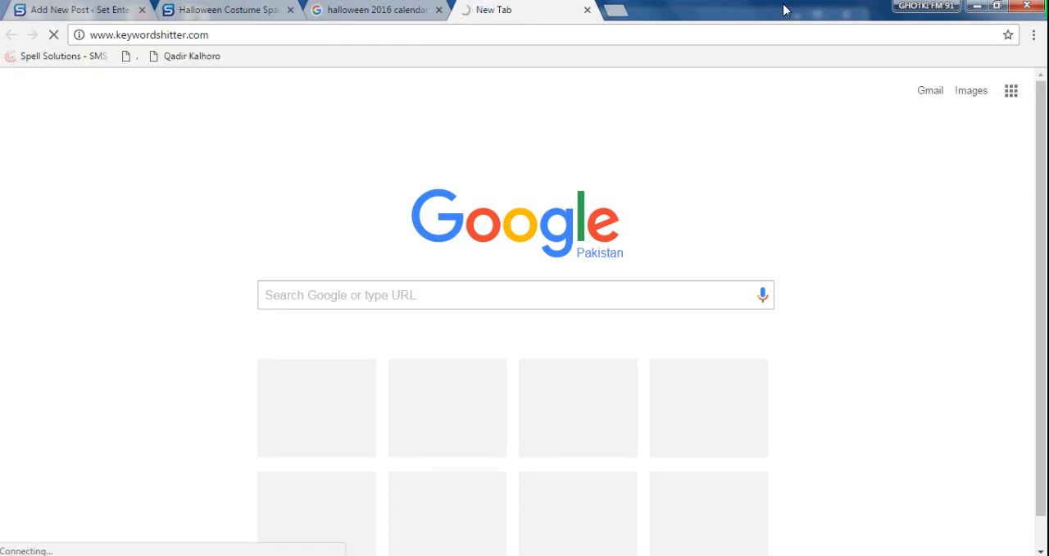
- Close the untitled Notepad note without saving and narrow the un-maximised browser window to about half its desktop width
click(995, 10)
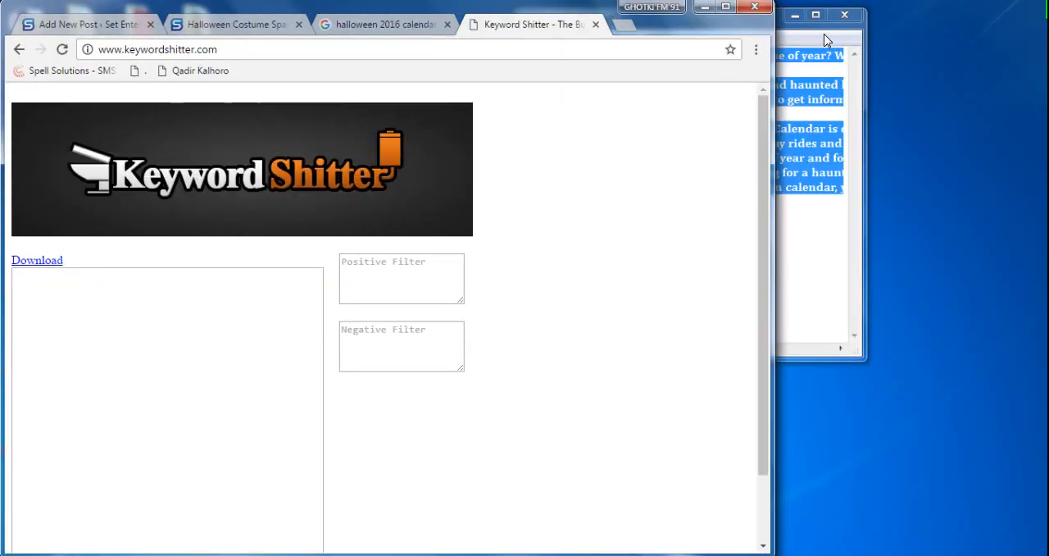
click(844, 15)
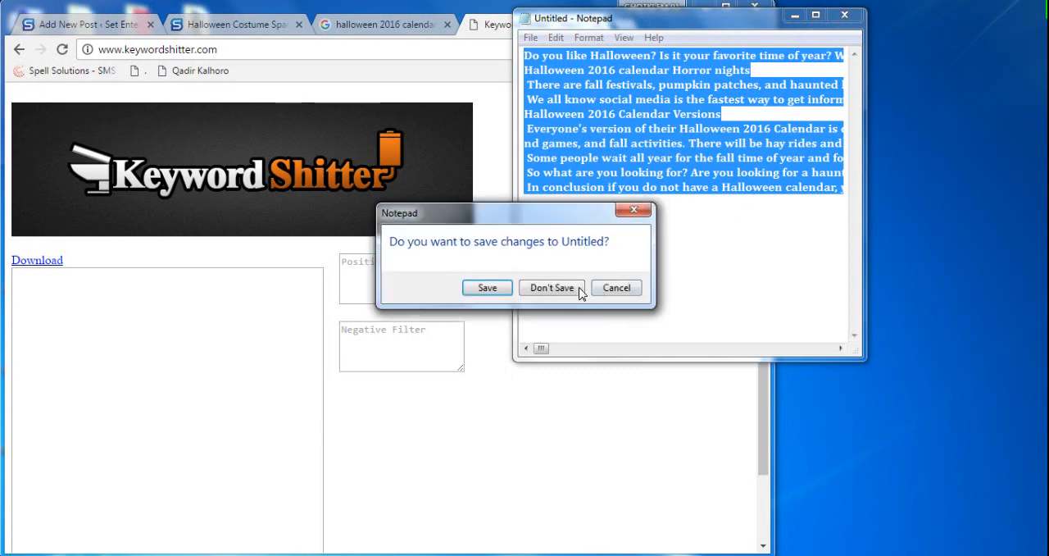
click(552, 287)
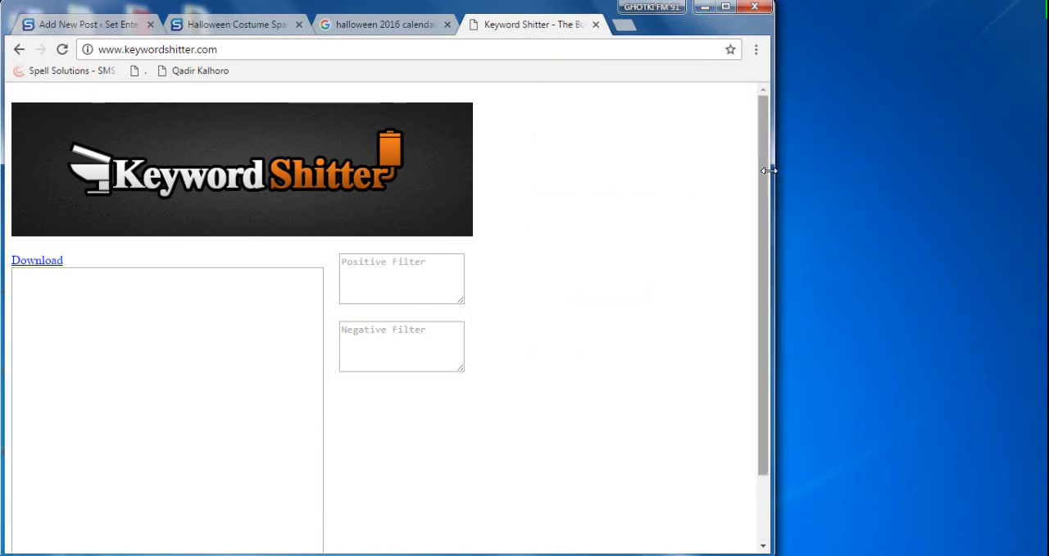
drag(773, 172, 473, 173)
- Generate keyword suggestions on the Keyword Shitter page for "halloween 2016 calendar"
click(158, 330)
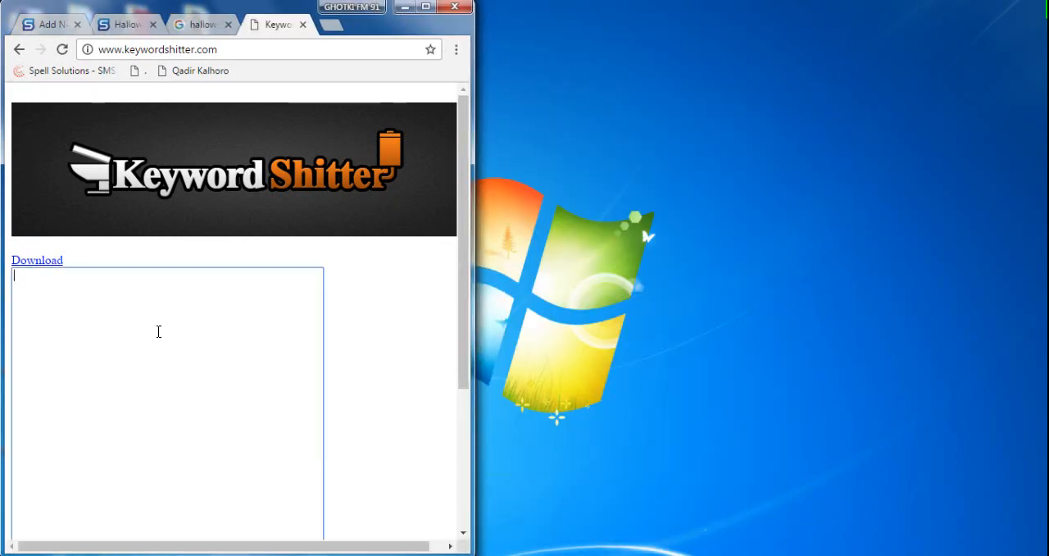
key(ctrl+v)
scroll(158, 331, down, 3)
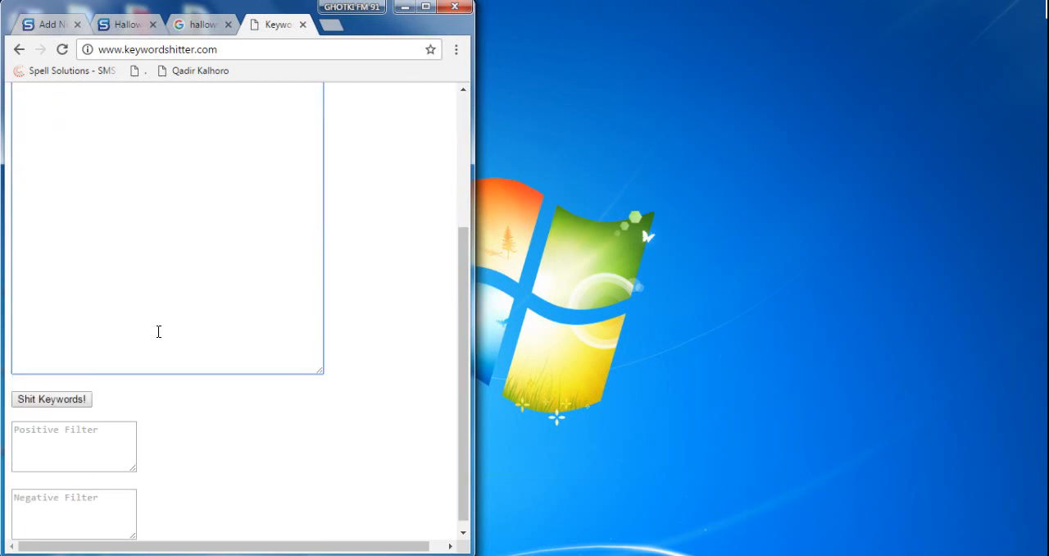
click(33, 391)
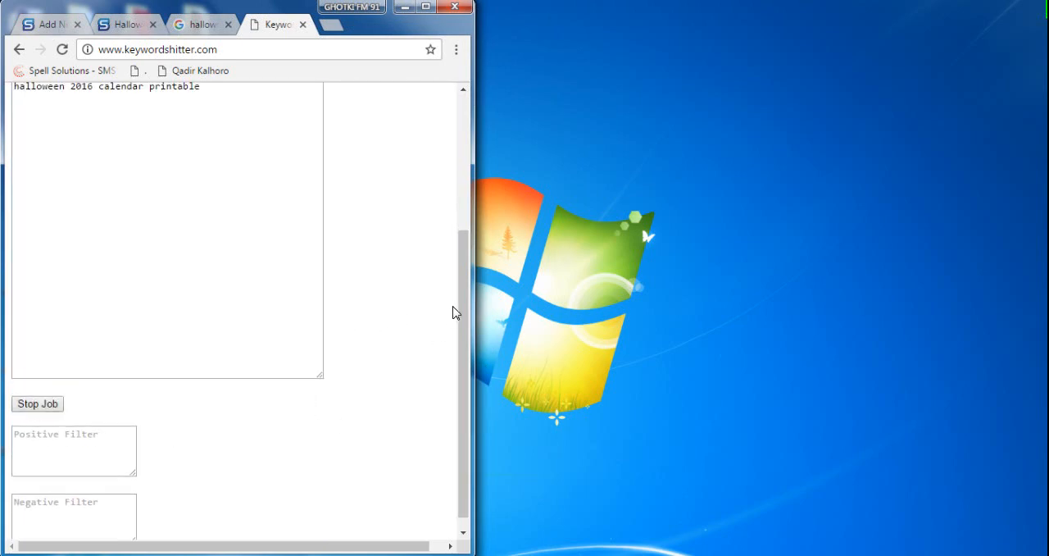
drag(466, 312, 471, 236)
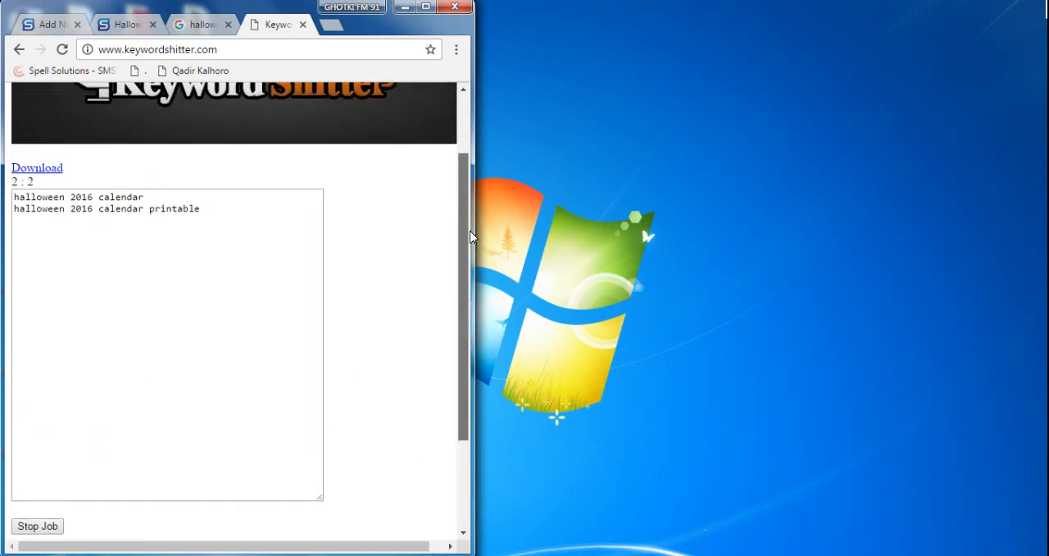
- Minimise the browser and open the detailed file properties of the "halloween 2016 calendar" image on the Desktop
click(405, 12)
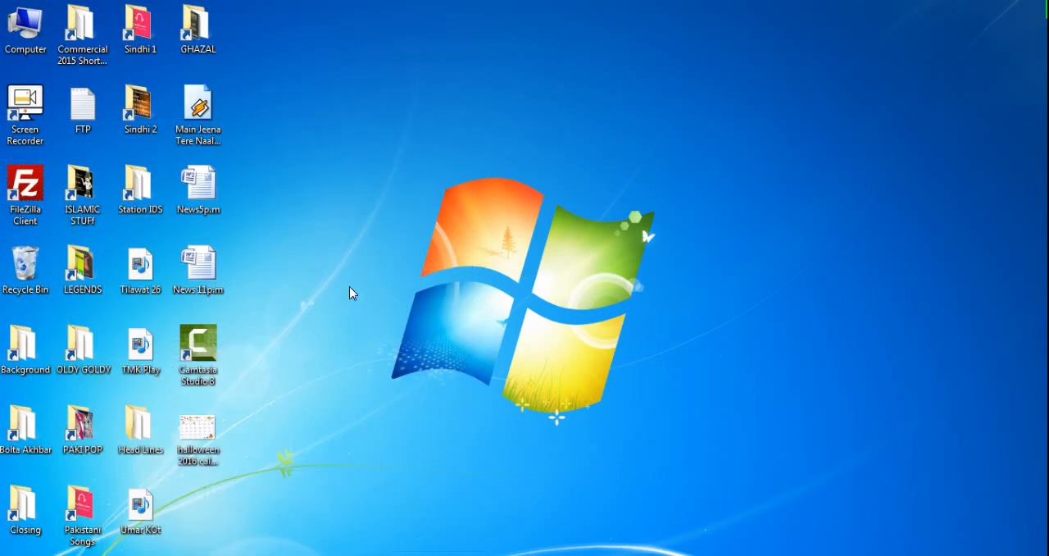
click(201, 435)
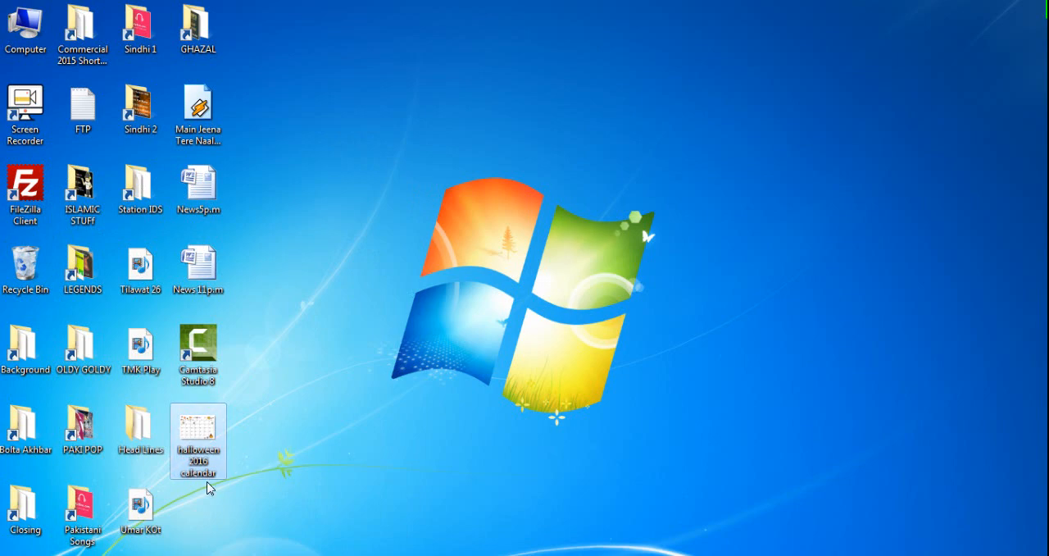
double_click(191, 469)
right_click(191, 469)
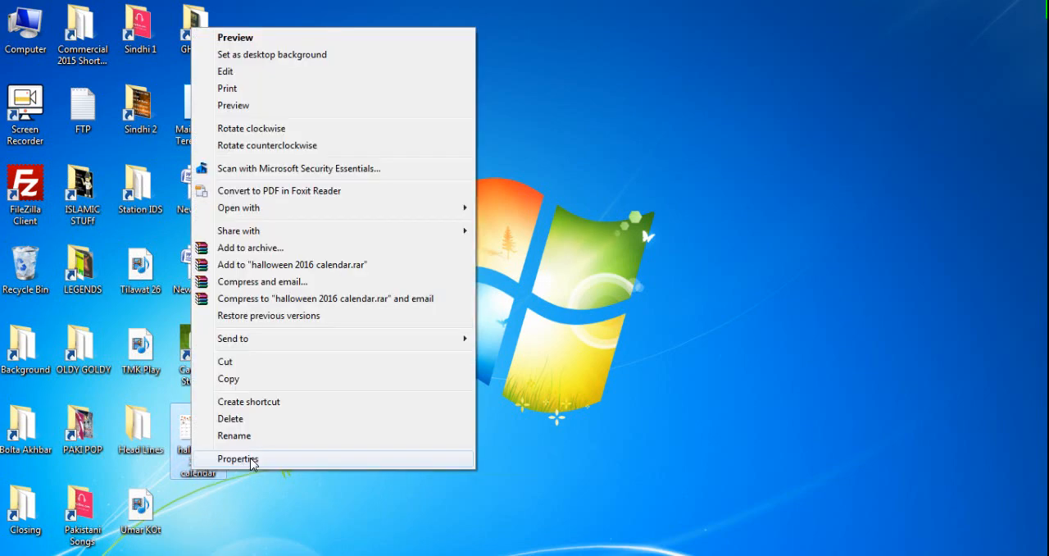
click(246, 458)
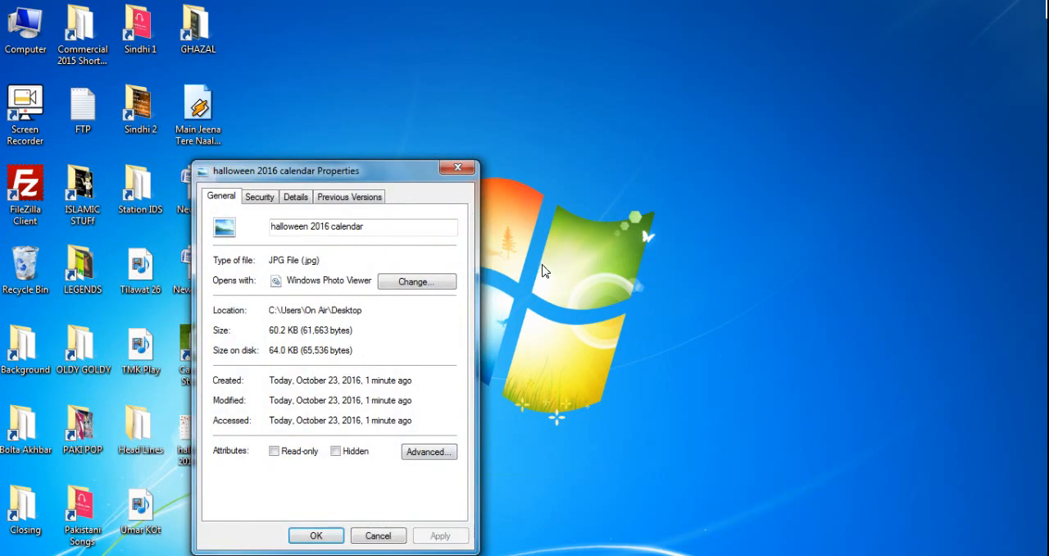
click(296, 197)
- Set the image's title to "halloween calendar" and its subject to "halloween 2016 calendar"
click(386, 252)
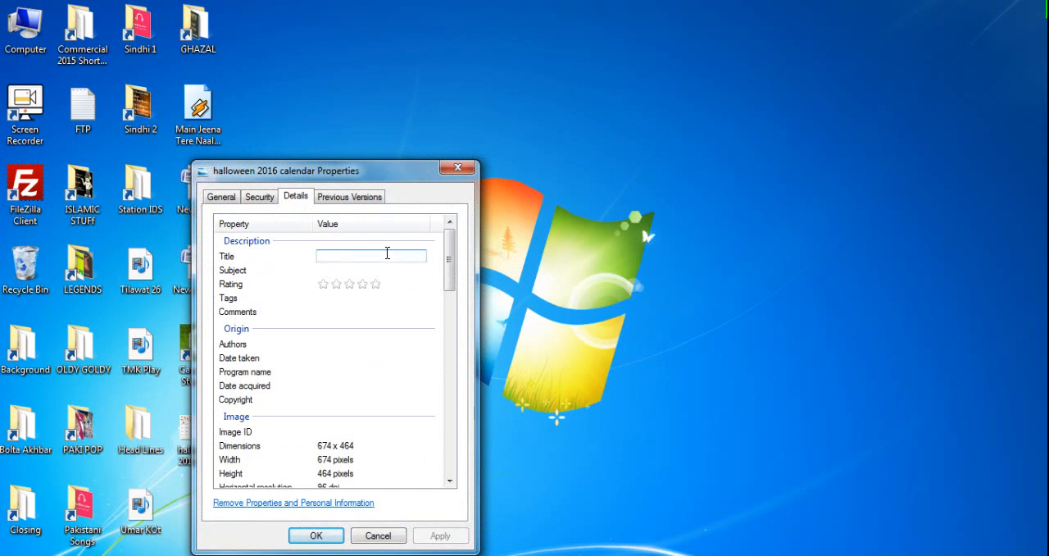
text(halloween 2016 calendar)
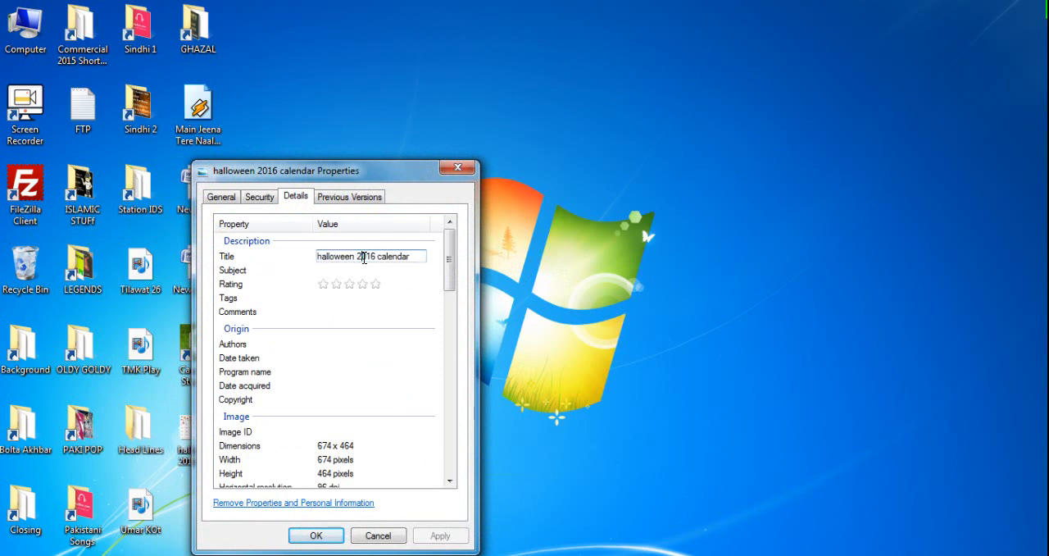
double_click(364, 258)
key(Delete)
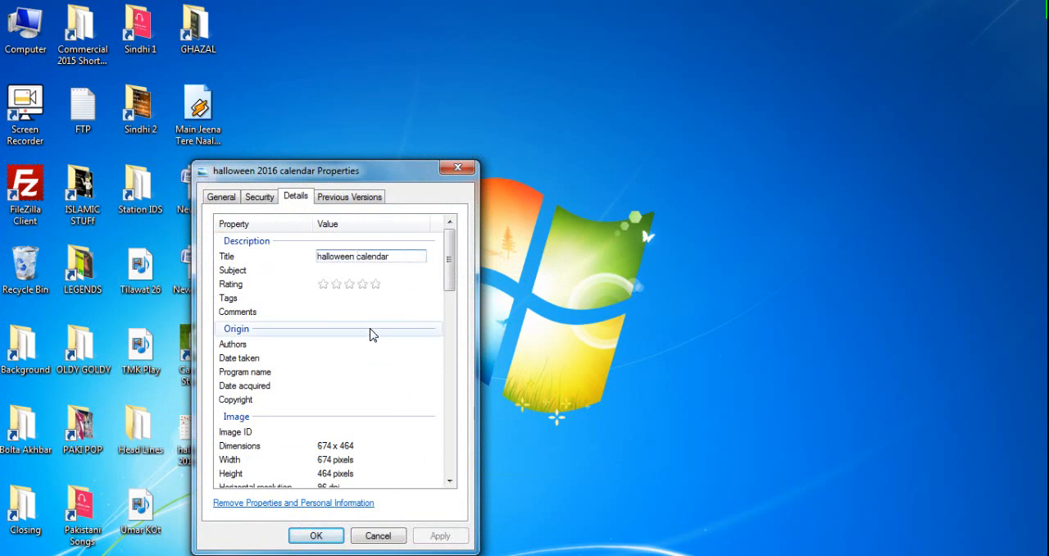
click(352, 270)
text(halloween 2016 calendar)
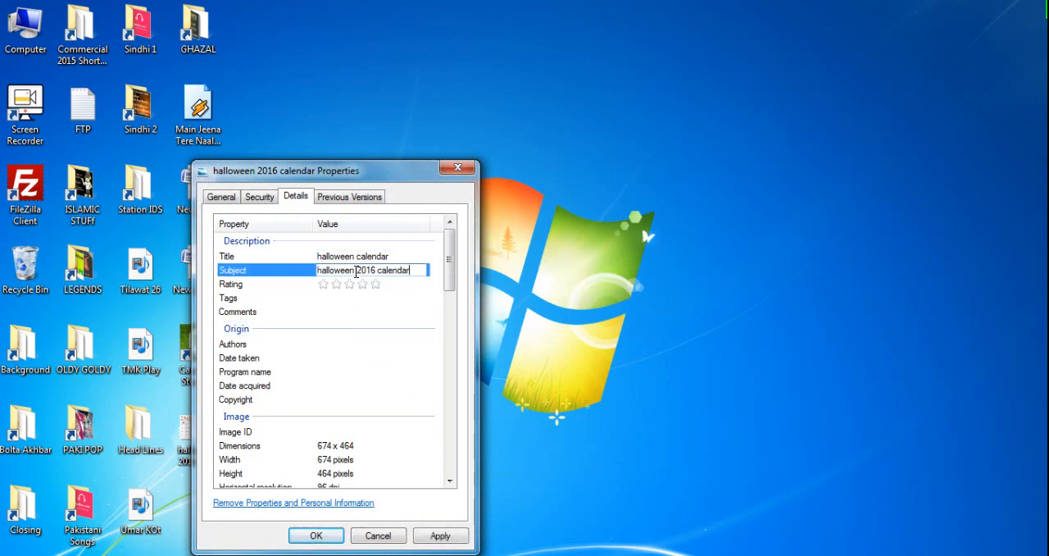
- Rate the image four stars and add the tag "halloween 2016 calendar" to its properties
click(376, 285)
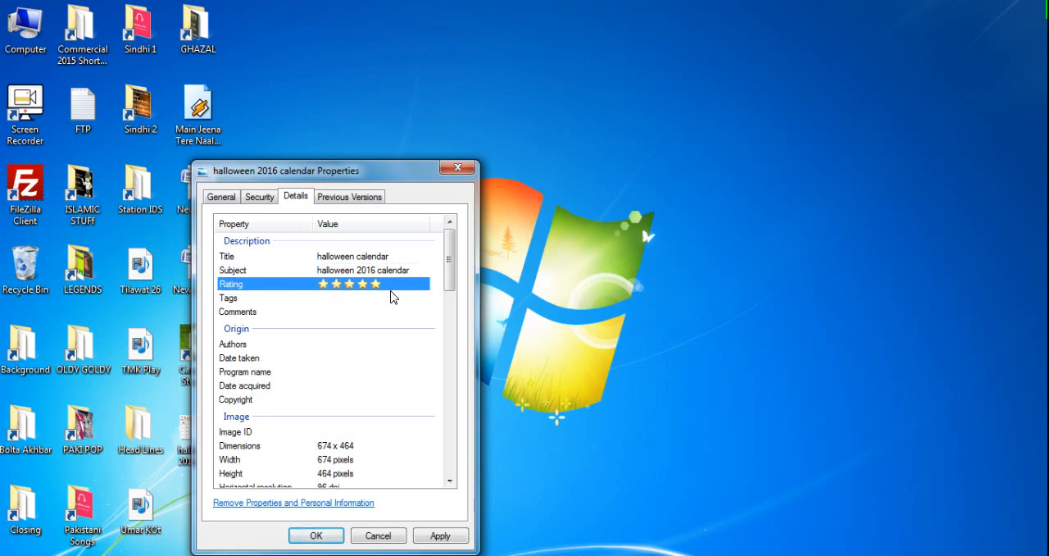
click(362, 287)
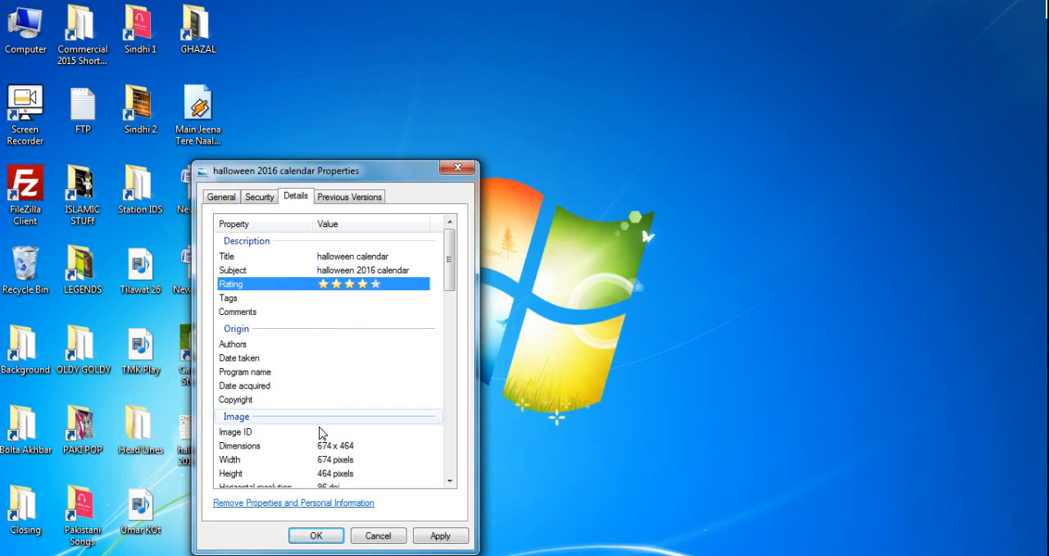
click(350, 298)
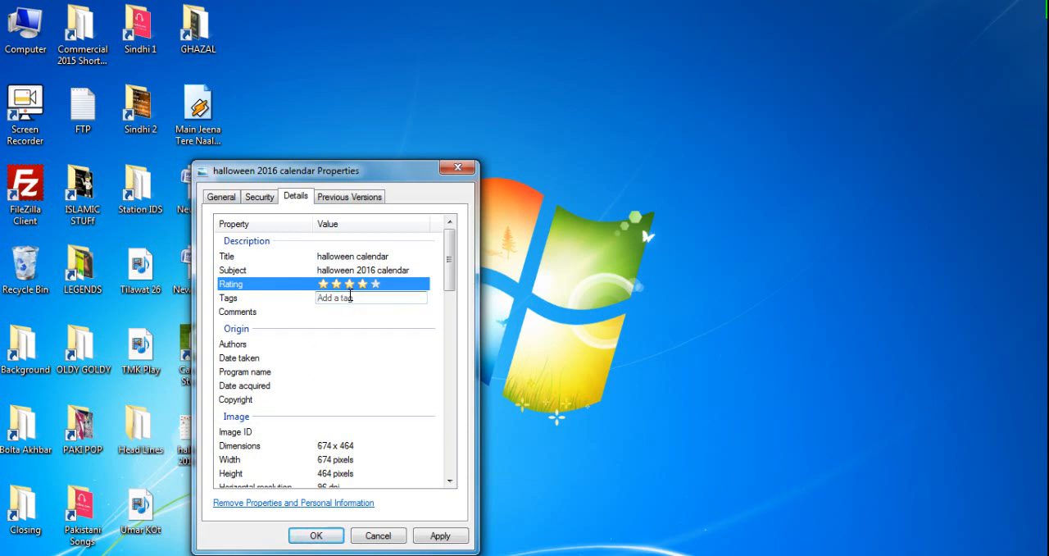
text(halloween 2016 calendar)
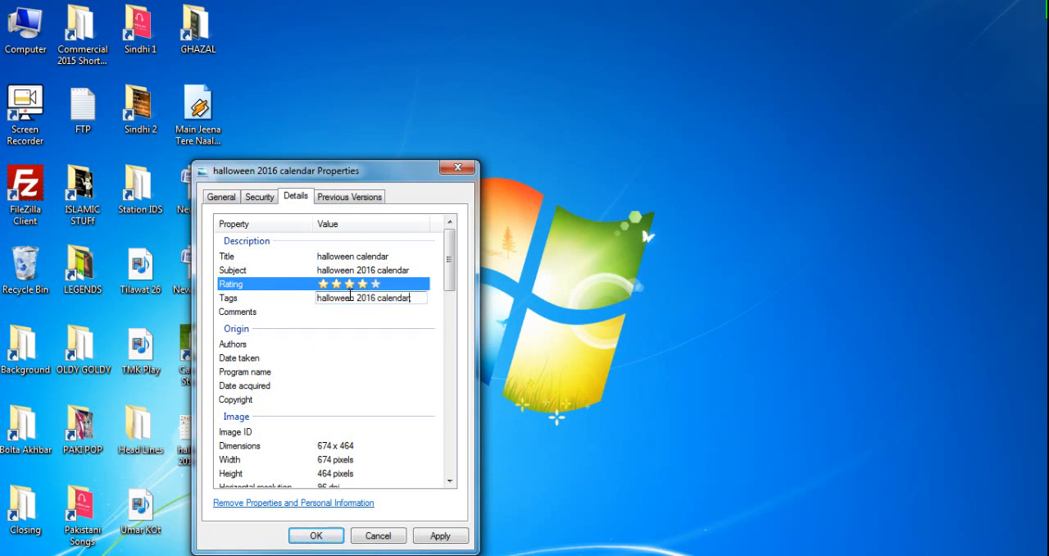
text(;)
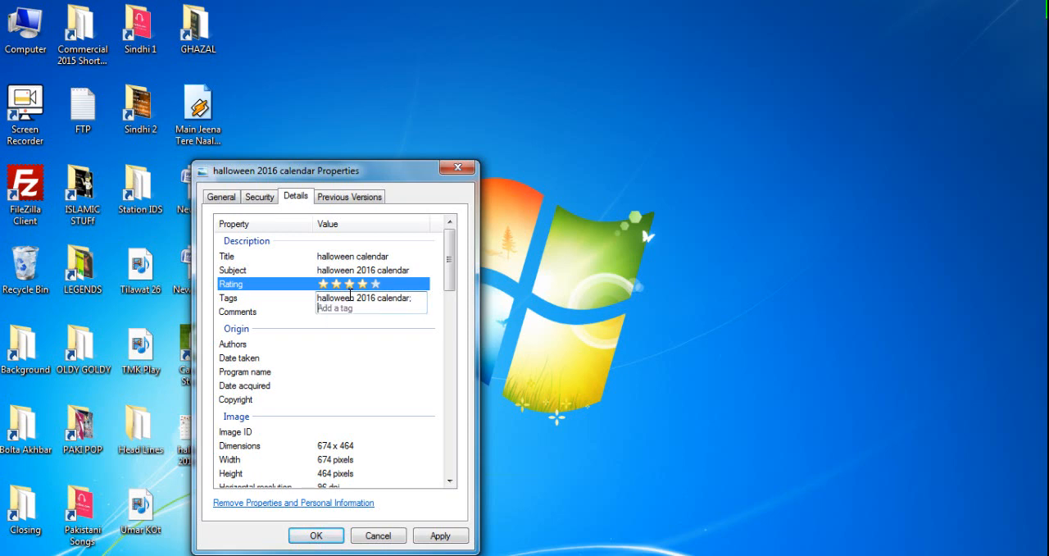
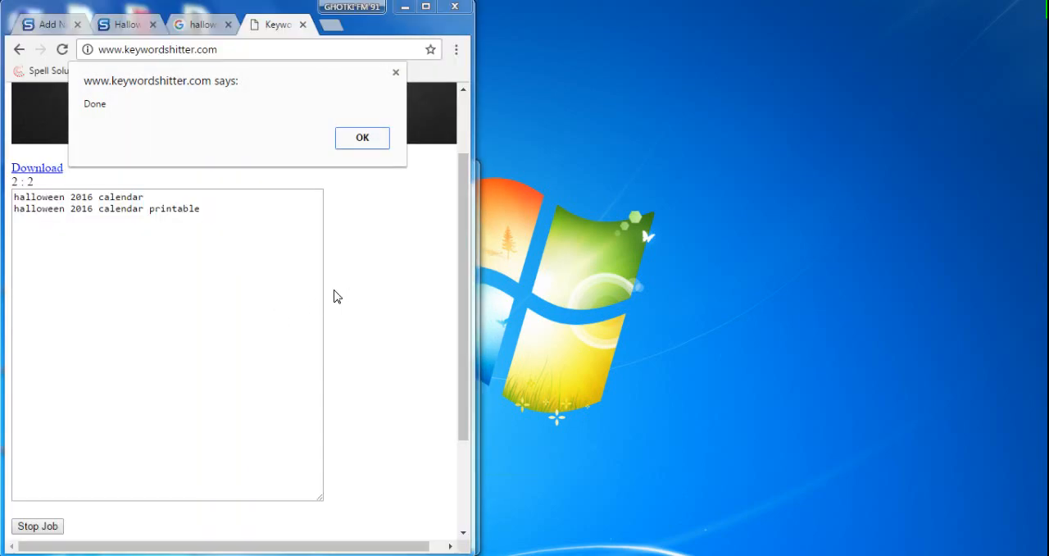
- Dismiss the keyword job alert and add the suggestion "halloween 2016 calendar printable" as a tag in the image's properties
click(364, 139)
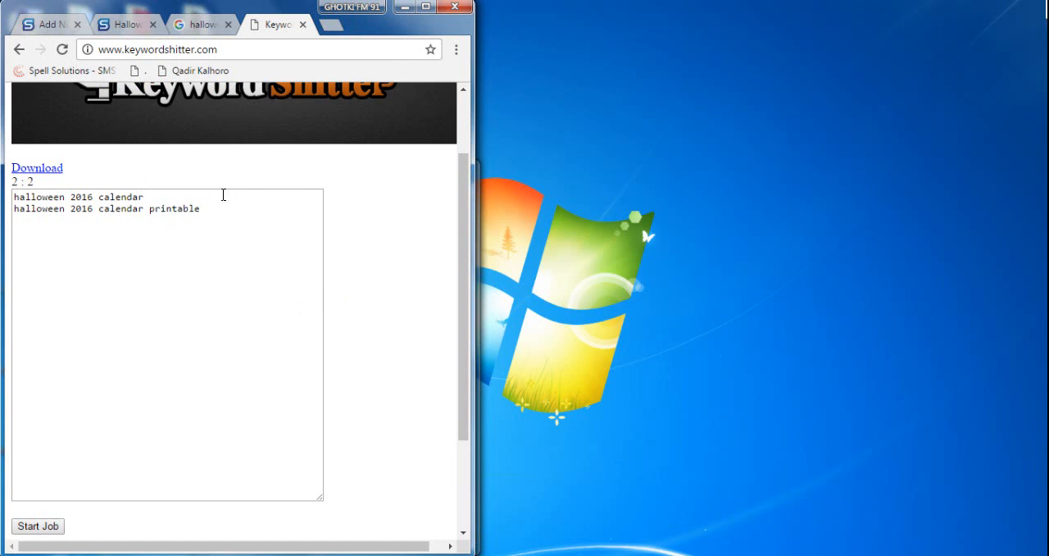
drag(212, 209, 5, 209)
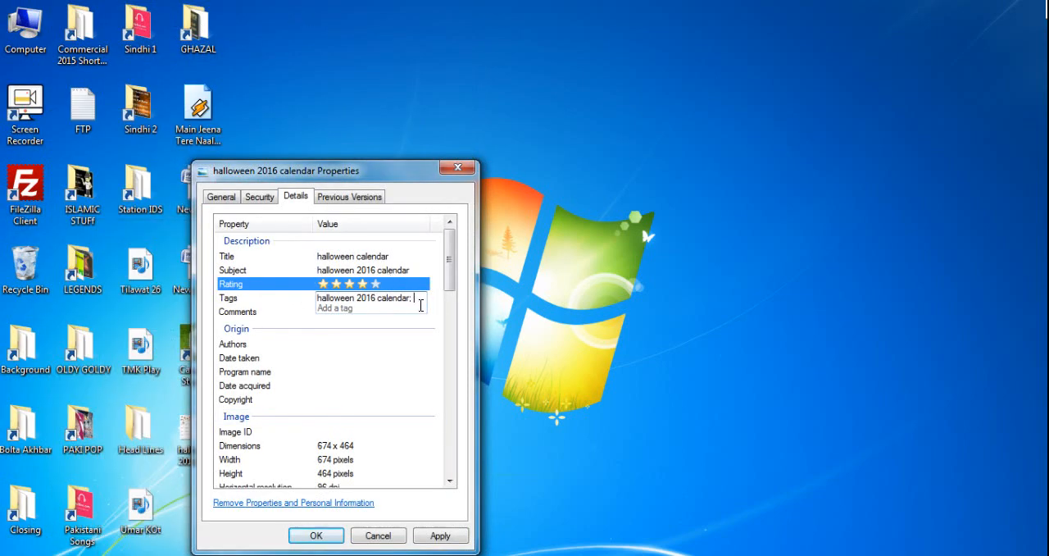
text(halloween 2016 calendar printable)
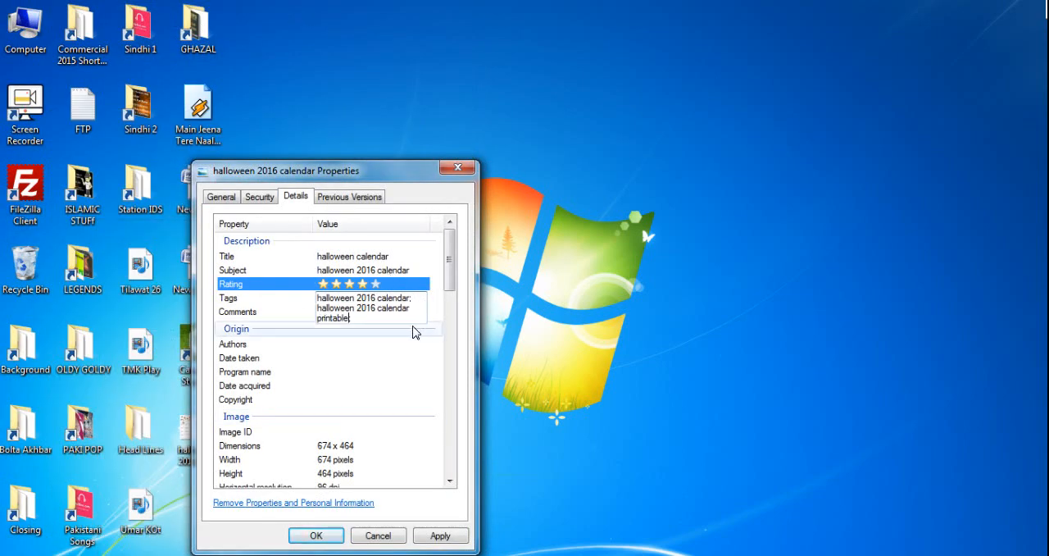
click(404, 318)
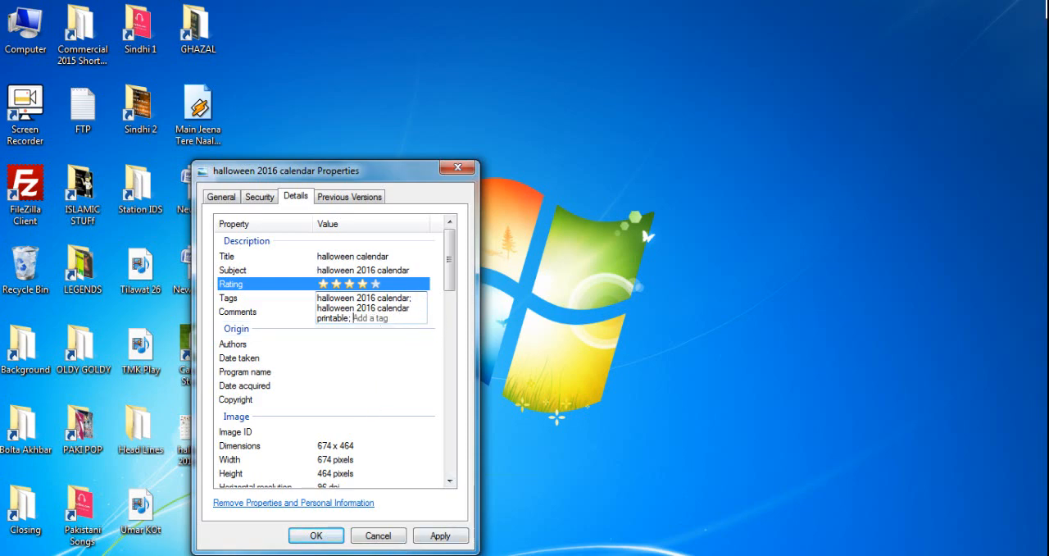
- Close the Word document containing the Halloween calendar article
click(371, 555)
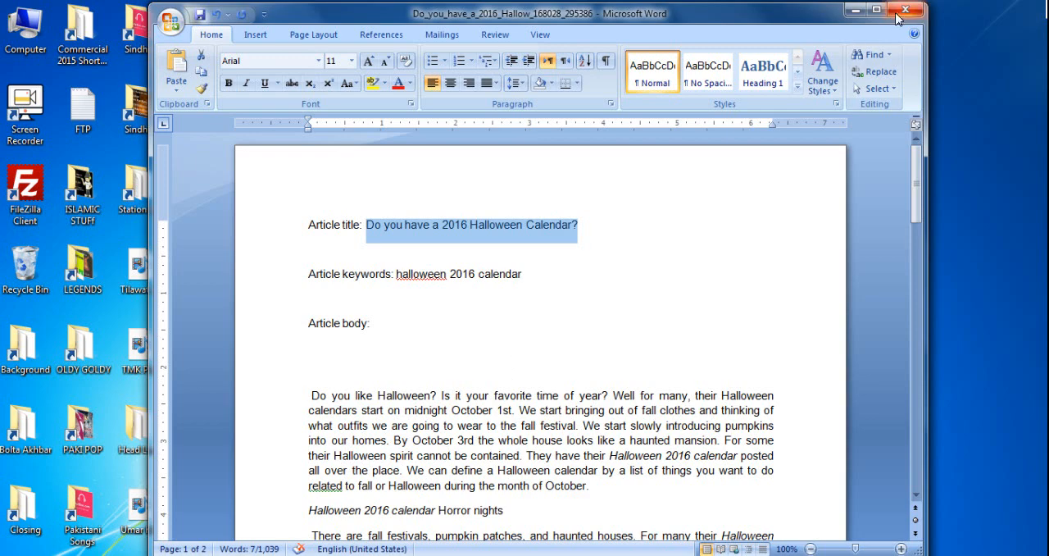
click(898, 17)
click(562, 386)
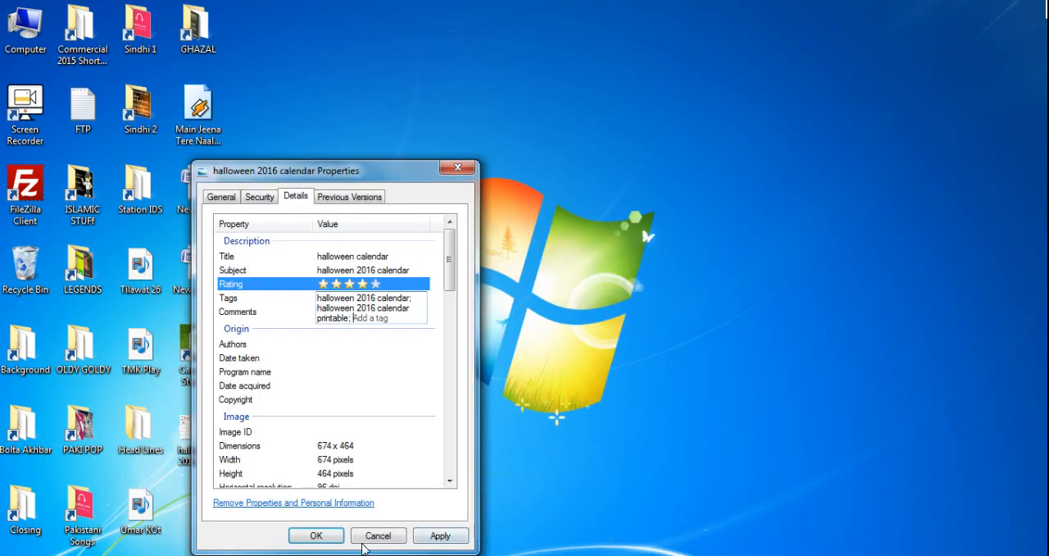
- Replace the keyword list on the Keyword Shitter page with "halloween calendar", generate suggestions for it and stop the job
click(262, 555)
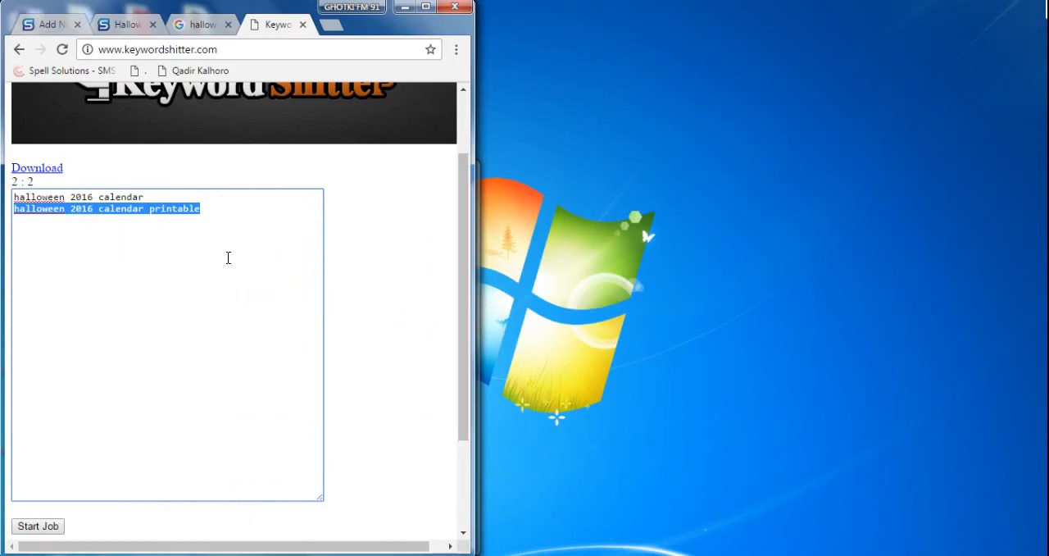
click(114, 244)
drag(214, 214, 14, 209)
key(BackSpace)
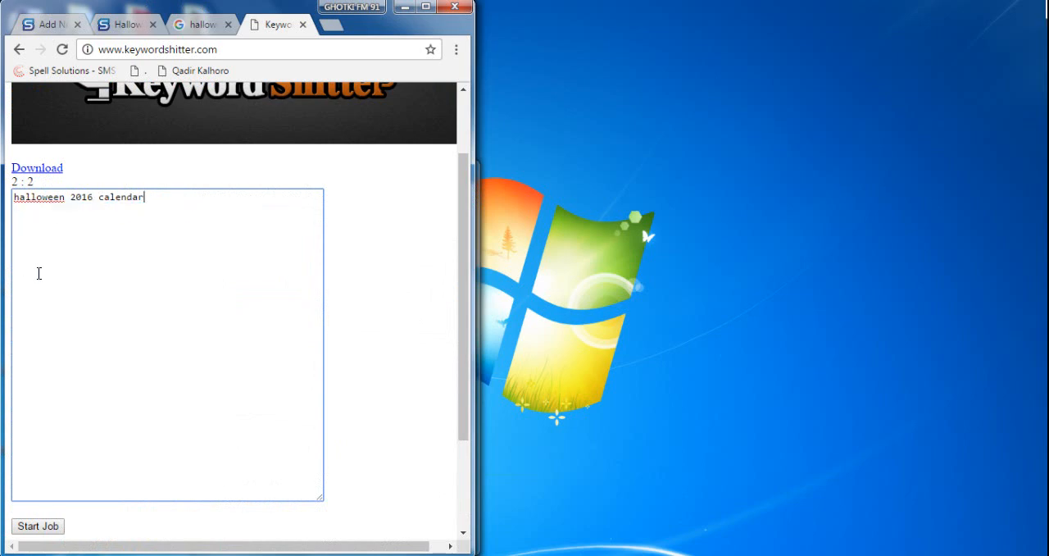
double_click(85, 196)
key(BackSpace)
key(Delete)
click(38, 526)
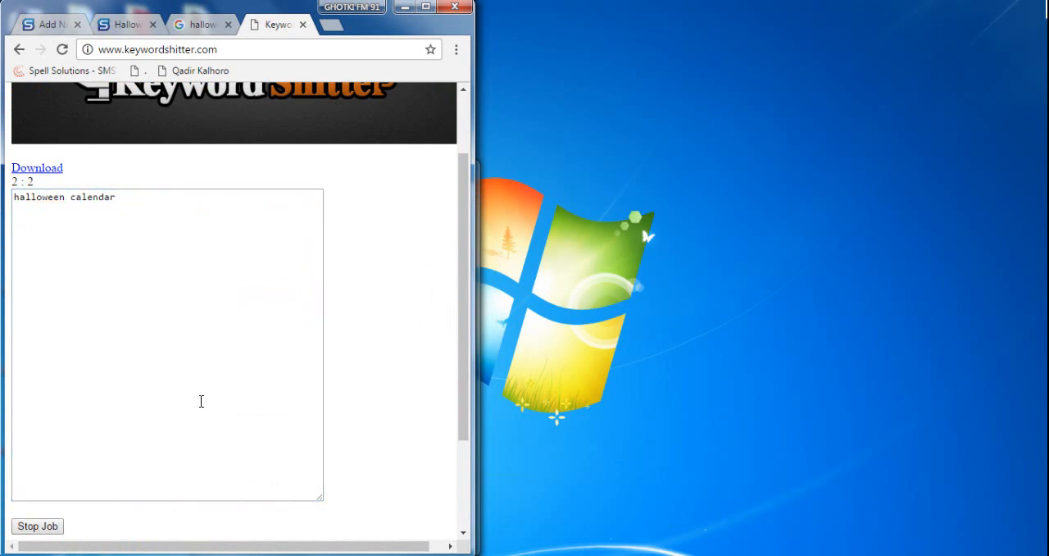
key(space)
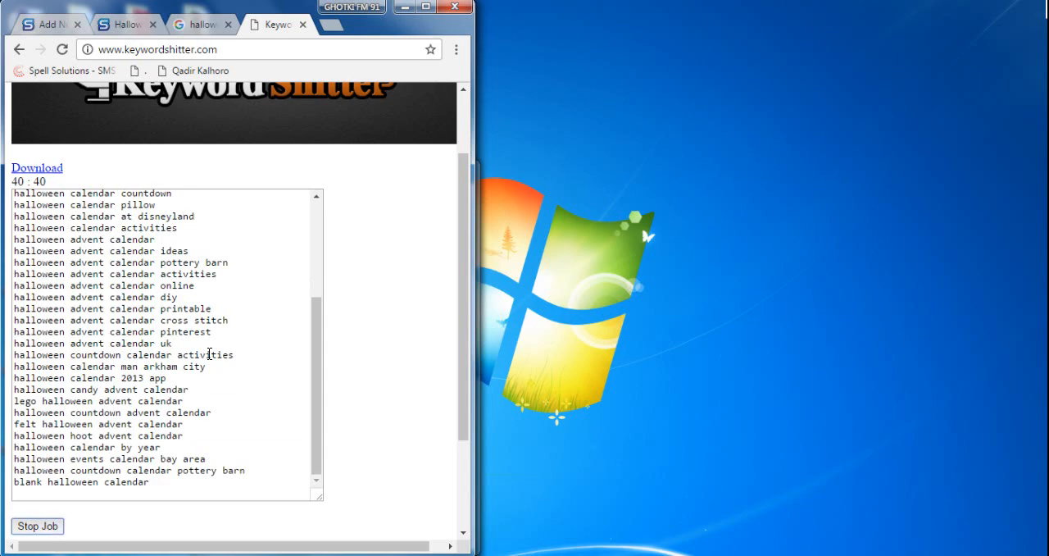
key(space)
- Arrange the browser beside the image's properties window and add the suggestion "halloween calendar 2016" as a tag
drag(318, 394, 337, 196)
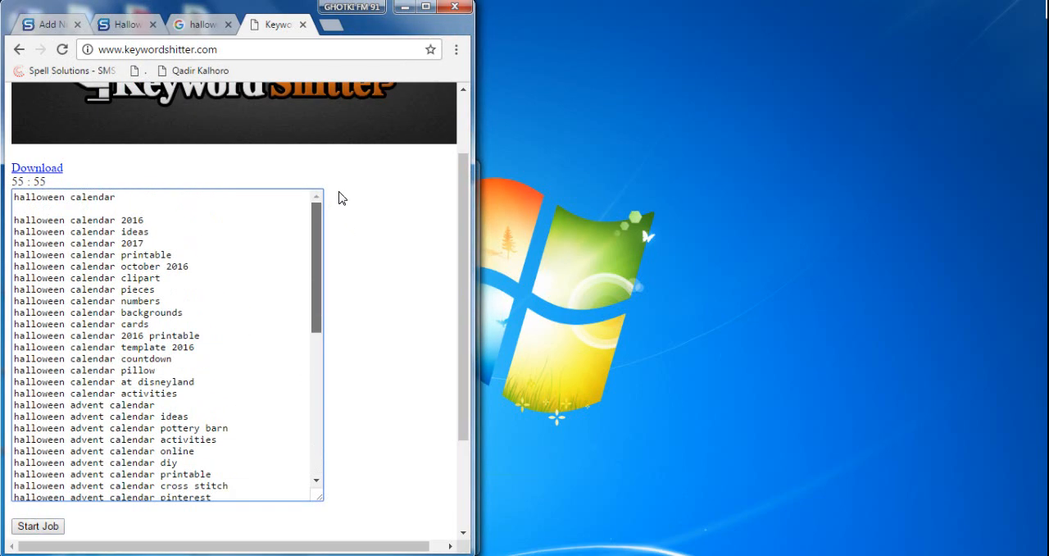
drag(156, 218, 10, 220)
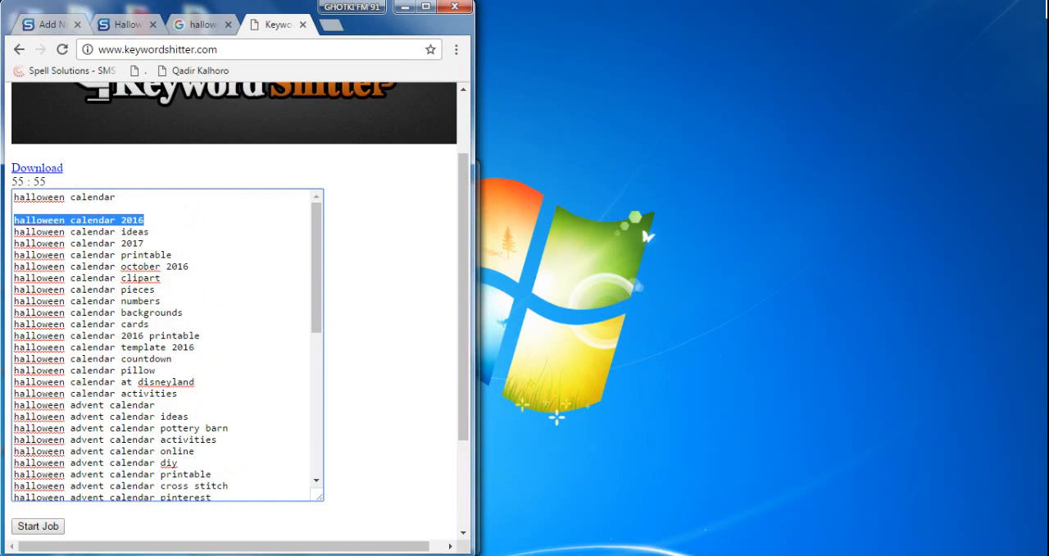
drag(243, 14, 734, 25)
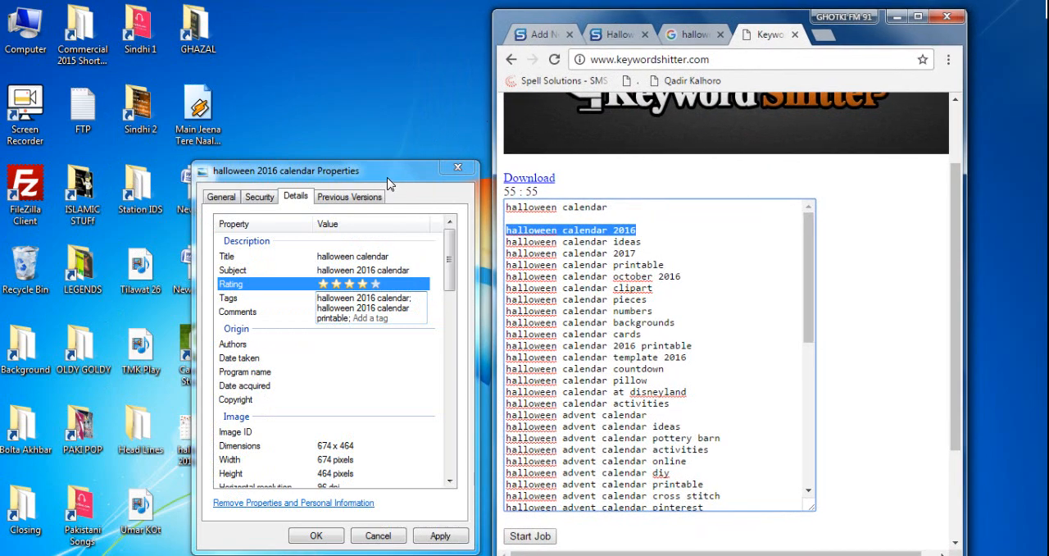
drag(390, 182, 361, 108)
click(373, 239)
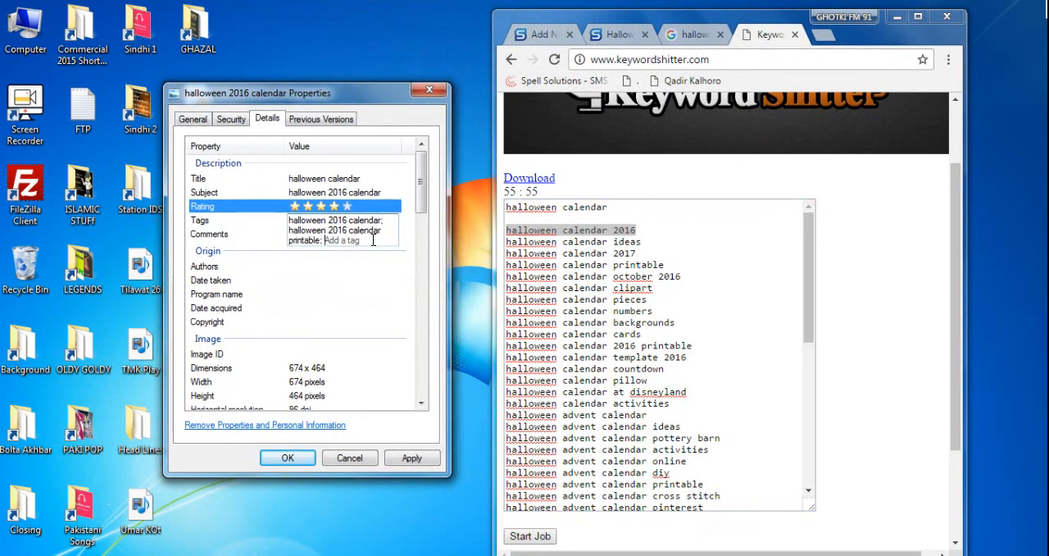
text(halloween calendar 2016;)
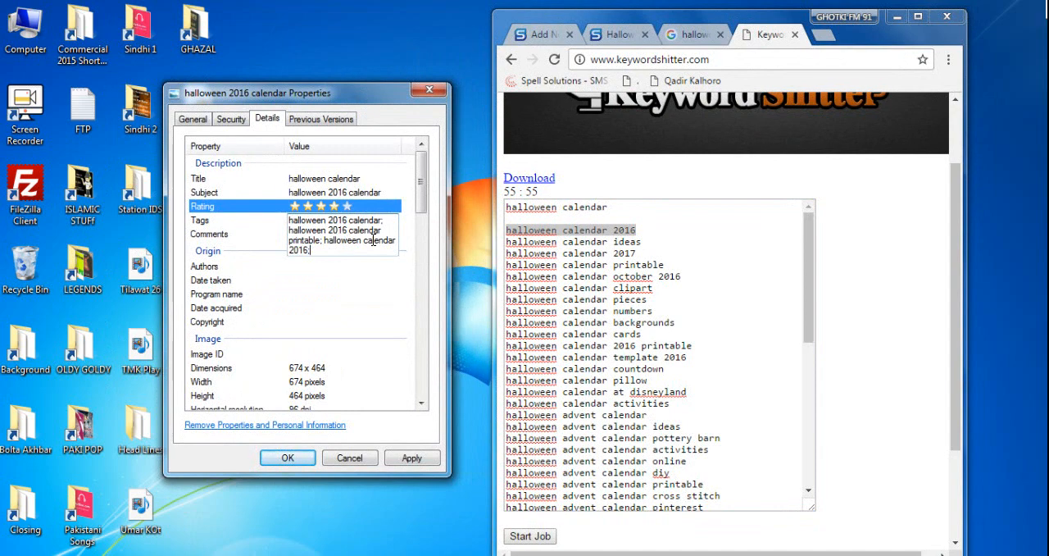
- Copy the suggestions "halloween calendar ideas" and "halloween calendar 2017" into the image's tags
drag(643, 241, 504, 241)
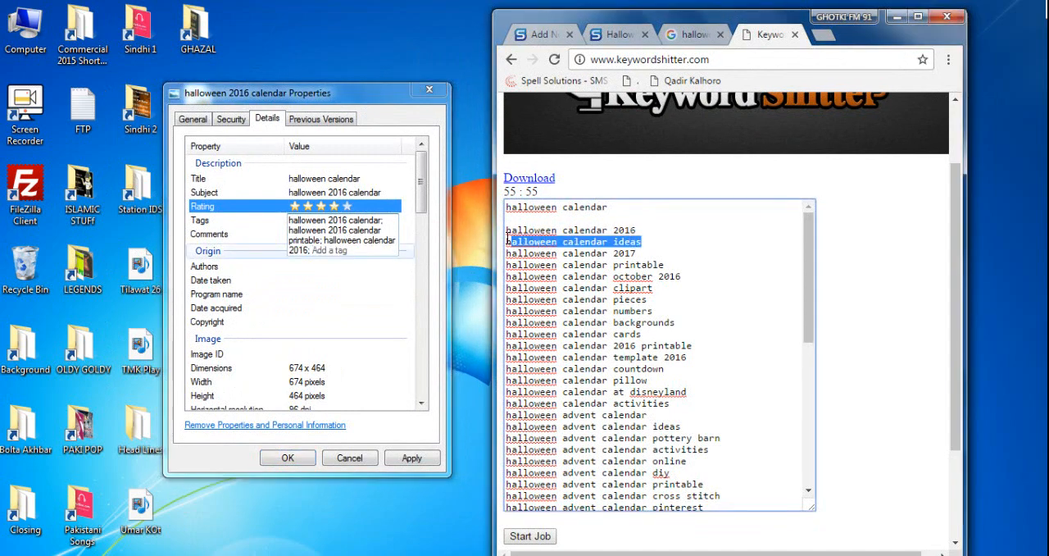
click(383, 248)
text(halloween calendar ideas;)
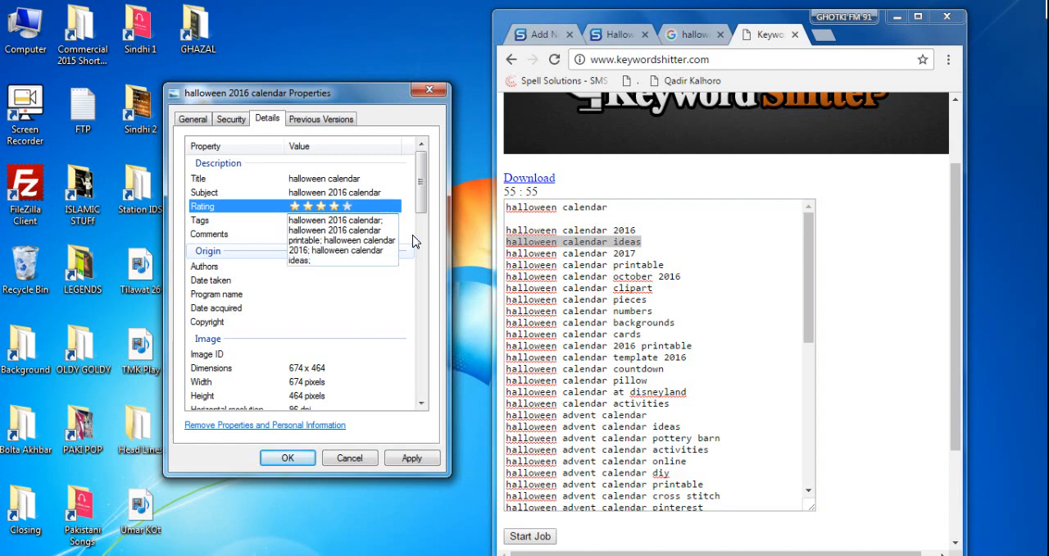
key(BackSpace)
drag(638, 252, 498, 249)
key(ctrl+c)
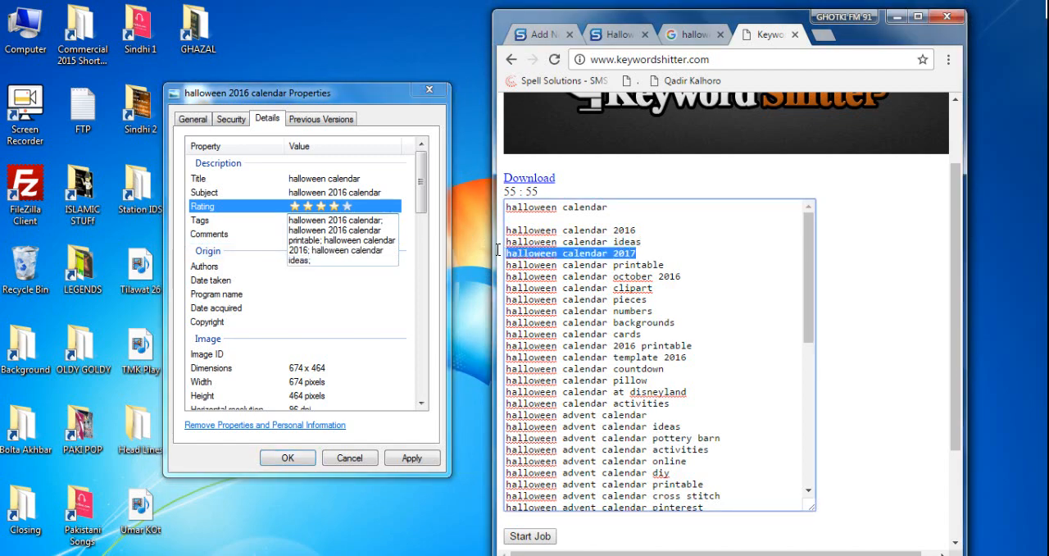
click(385, 257)
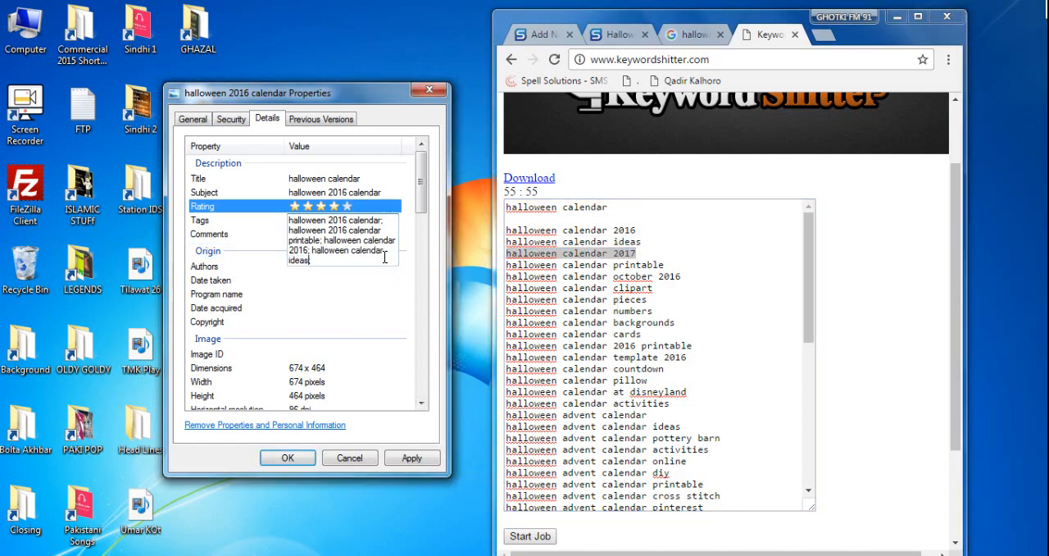
key(ctrl+v)
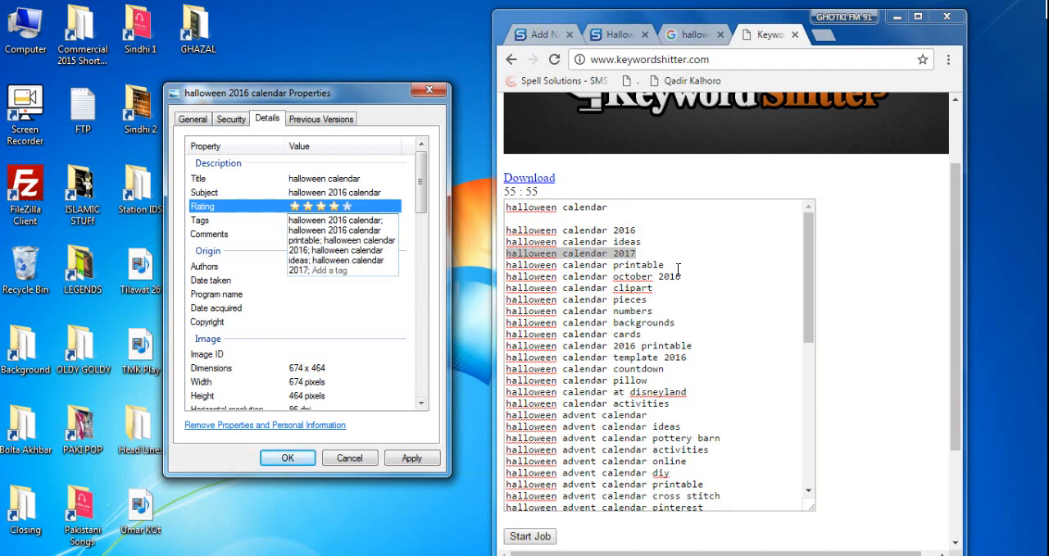
- Copy the suggestions "halloween calendar printable" and "halloween calendar october 2016" into the image's tags
drag(677, 264, 506, 264)
key(ctrl+c)
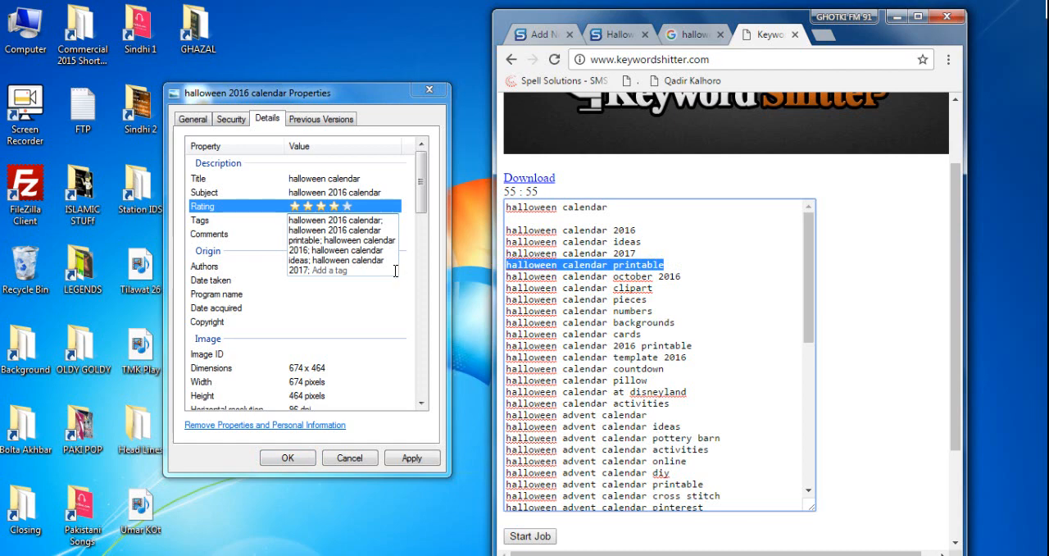
click(382, 268)
key(ctrl+v)
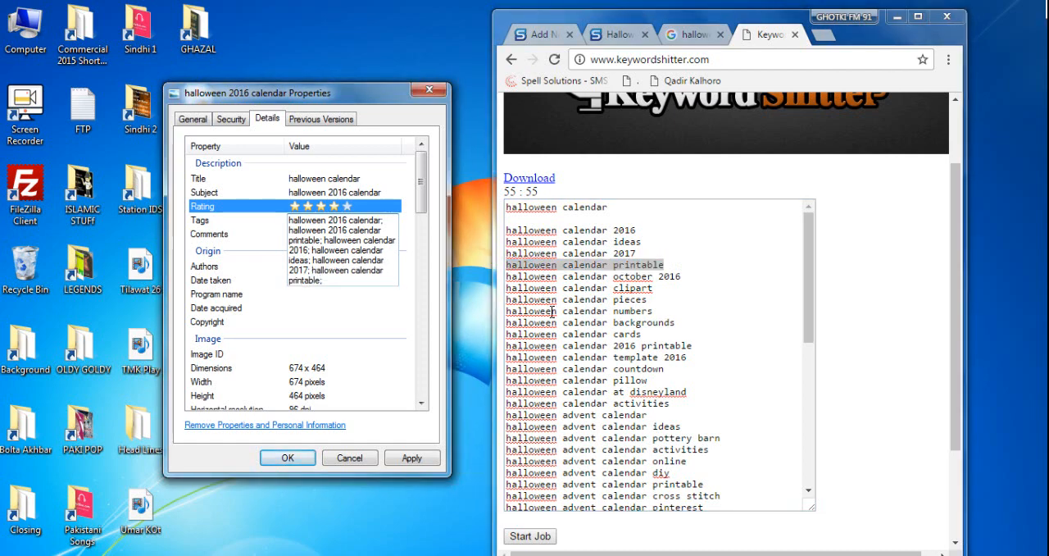
text(;)
drag(692, 277, 504, 278)
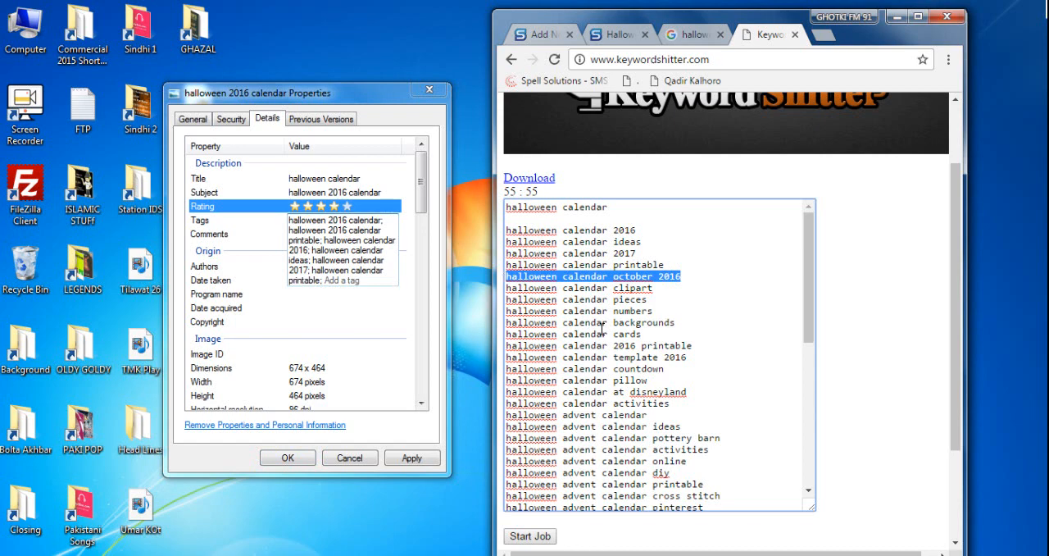
key(ctrl+c)
click(382, 278)
key(ctrl+v)
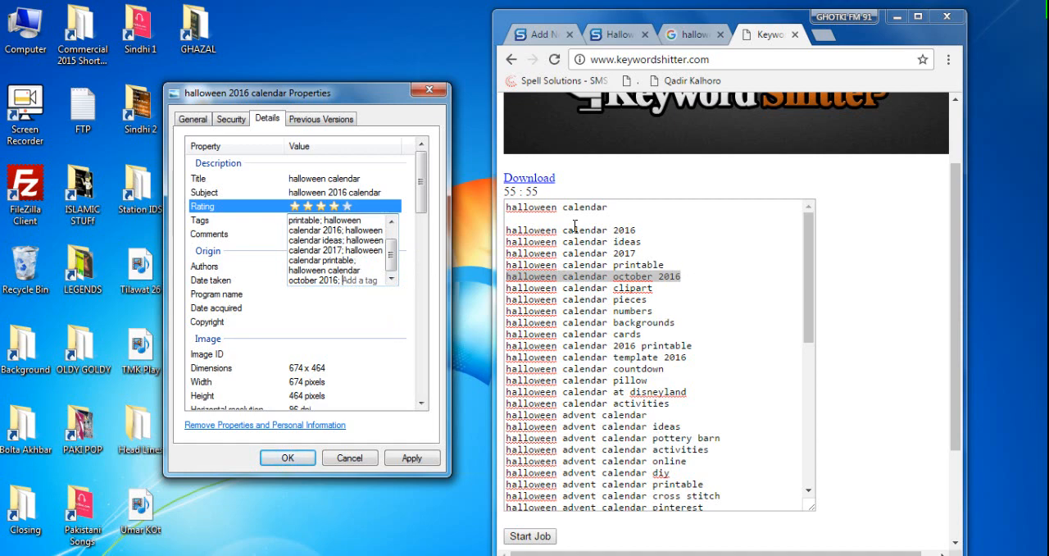
- Paste the five suggestions from "halloween calendar 2016" through "halloween calendar october 2016" into a new Word document and close it without saving
drag(507, 230, 681, 276)
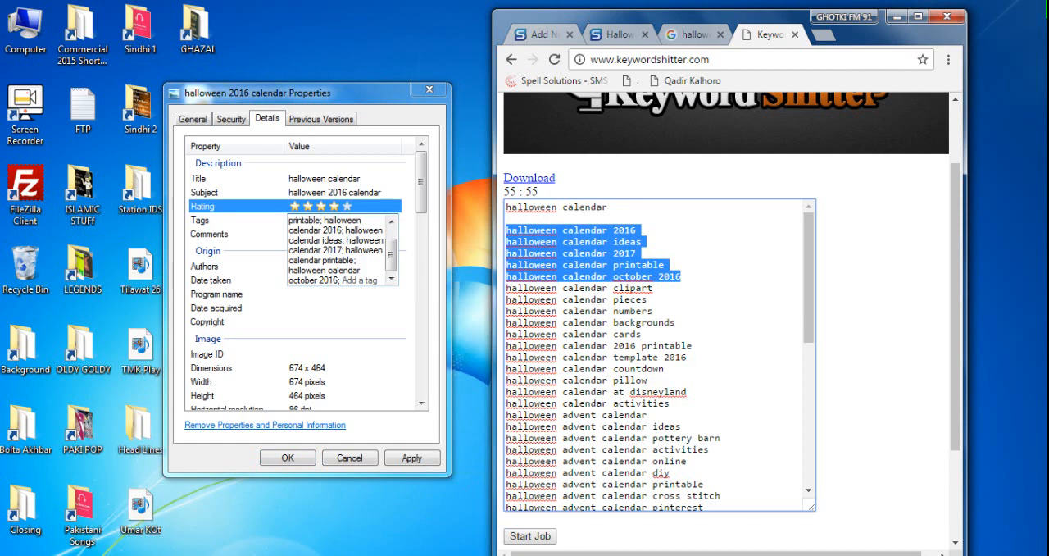
key(super)
text(word)
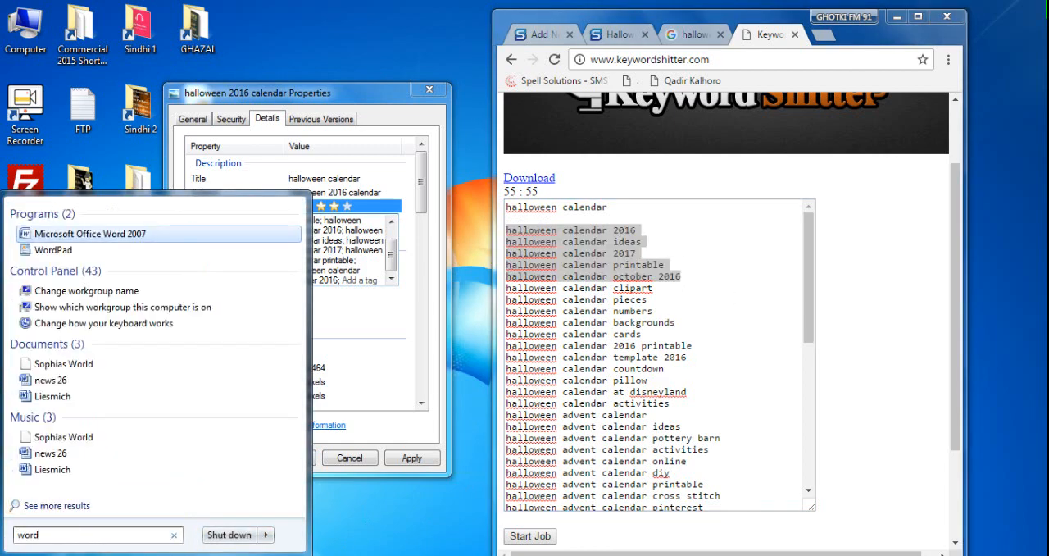
key(Return)
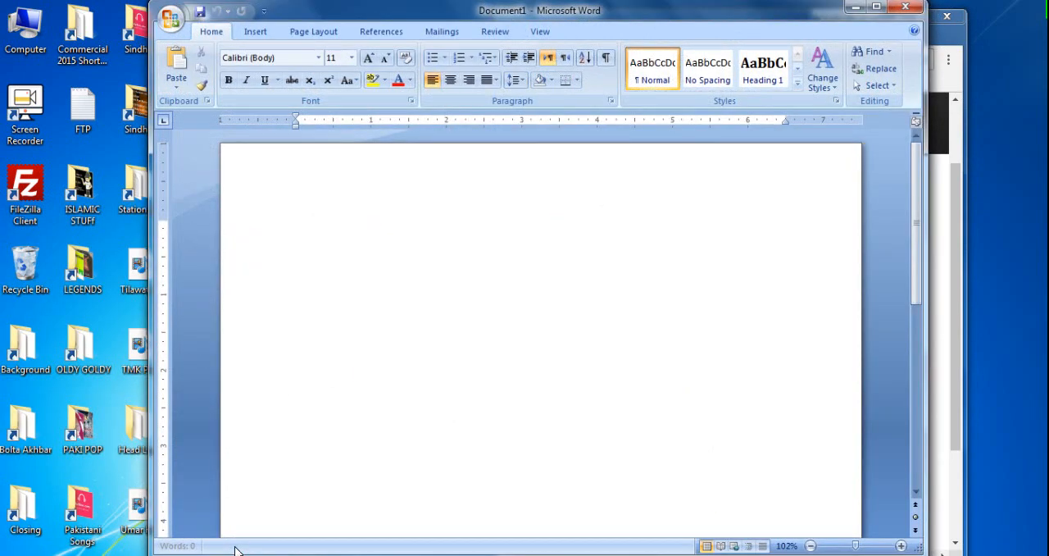
key(ctrl+v)
key(ctrl+a)
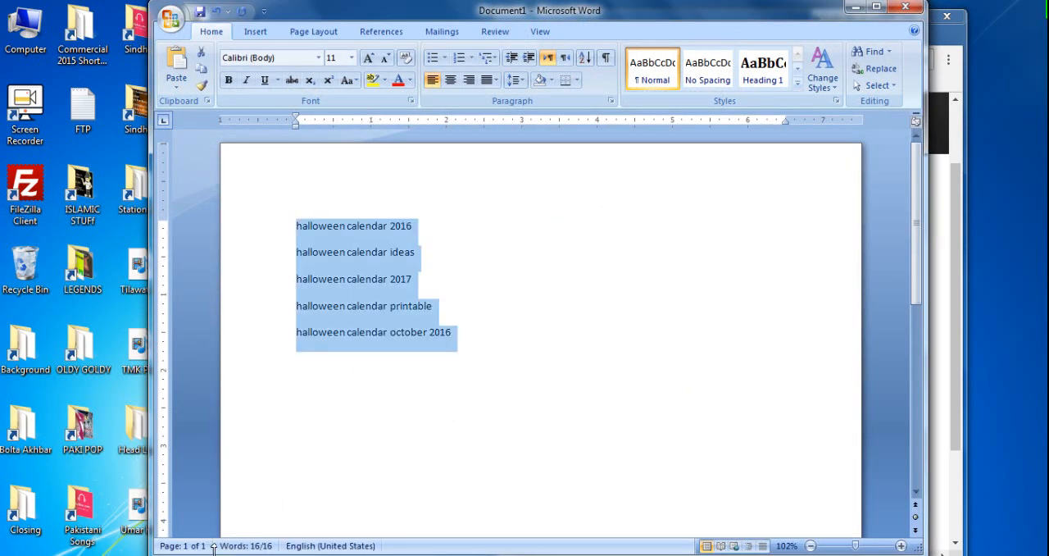
click(905, 7)
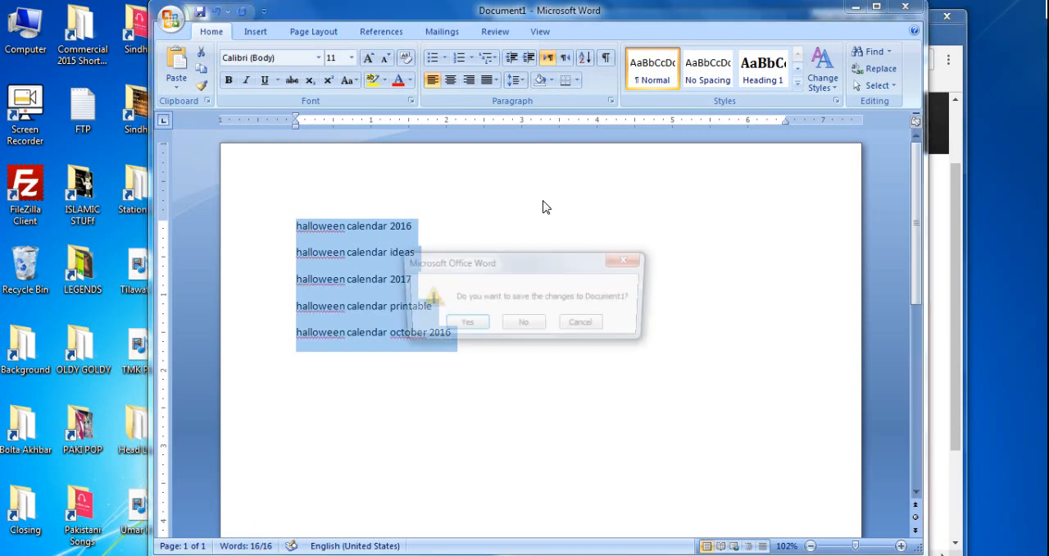
click(522, 325)
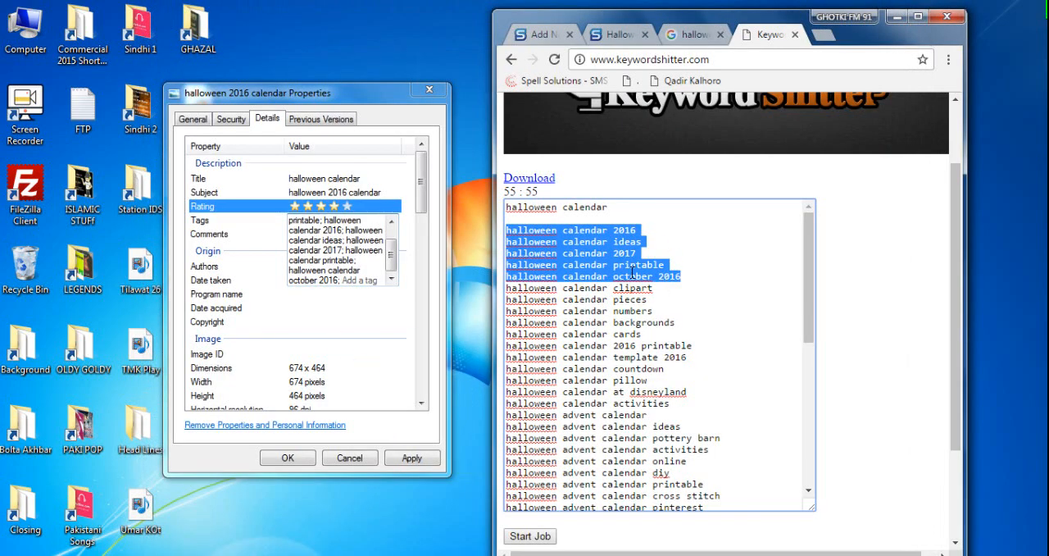
- Replace the image's subject with the suggestion "halloween calendar 2016"
click(626, 276)
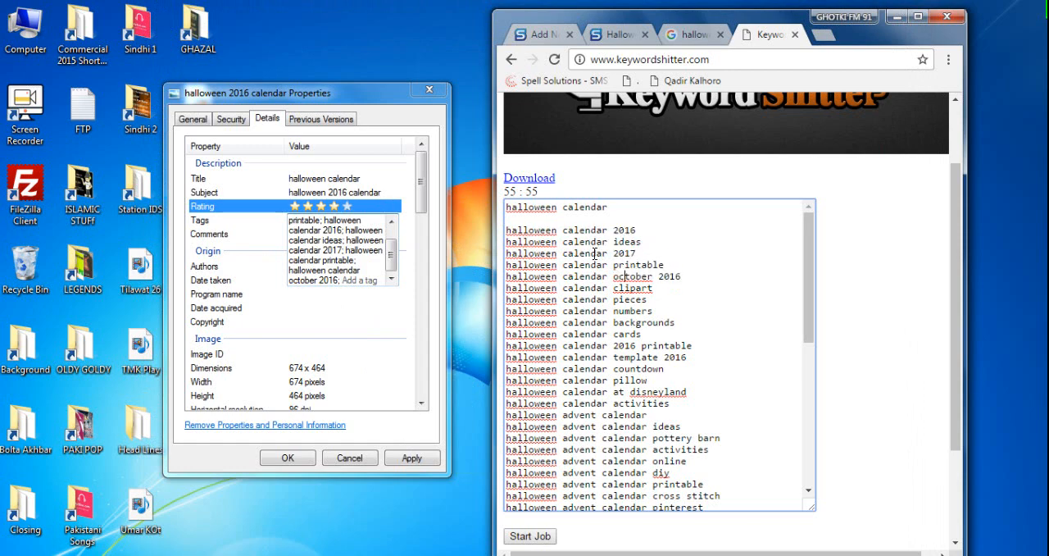
drag(653, 231, 494, 226)
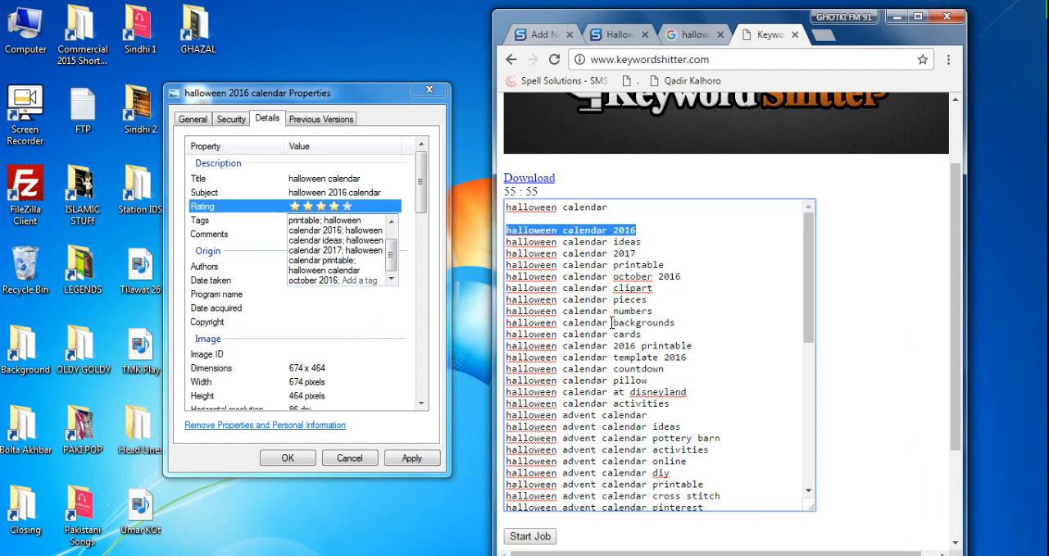
click(361, 192)
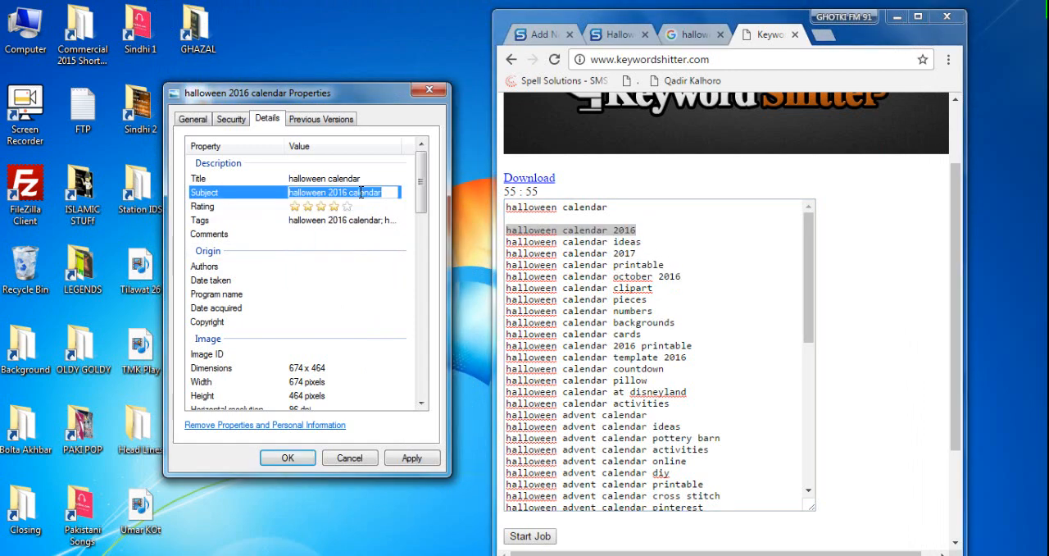
key(ctrl+v)
drag(302, 189, 406, 186)
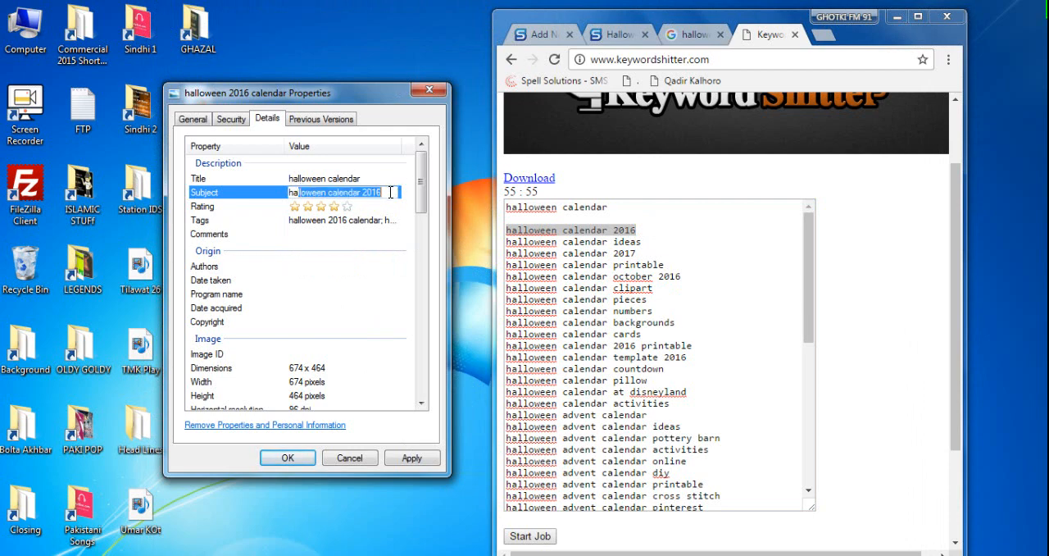
click(392, 191)
drag(291, 192, 408, 193)
- Set the image's comments to the copied suggestion "halloween calendar 2016"
click(316, 233)
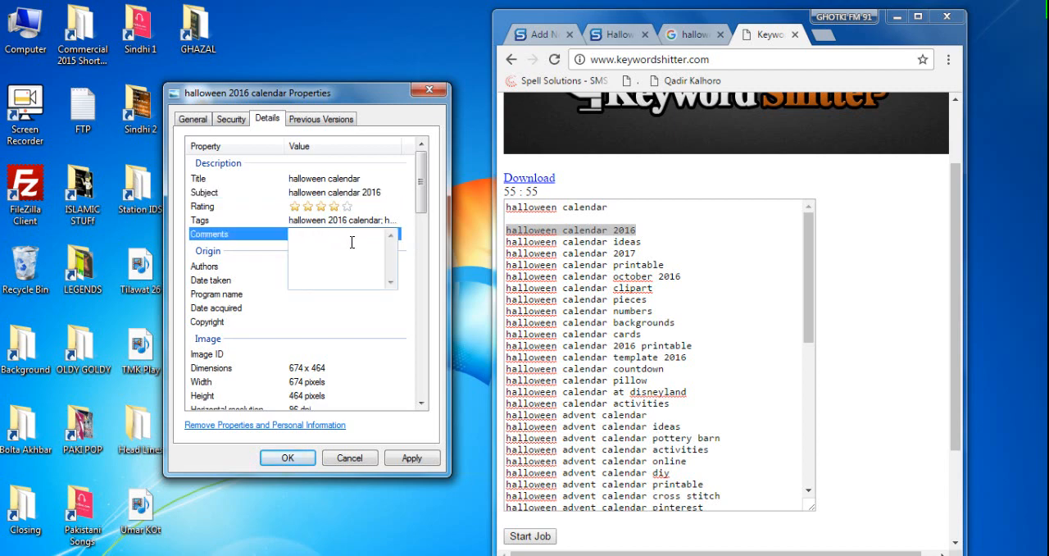
key(ctrl+v)
key(alt+Tab)
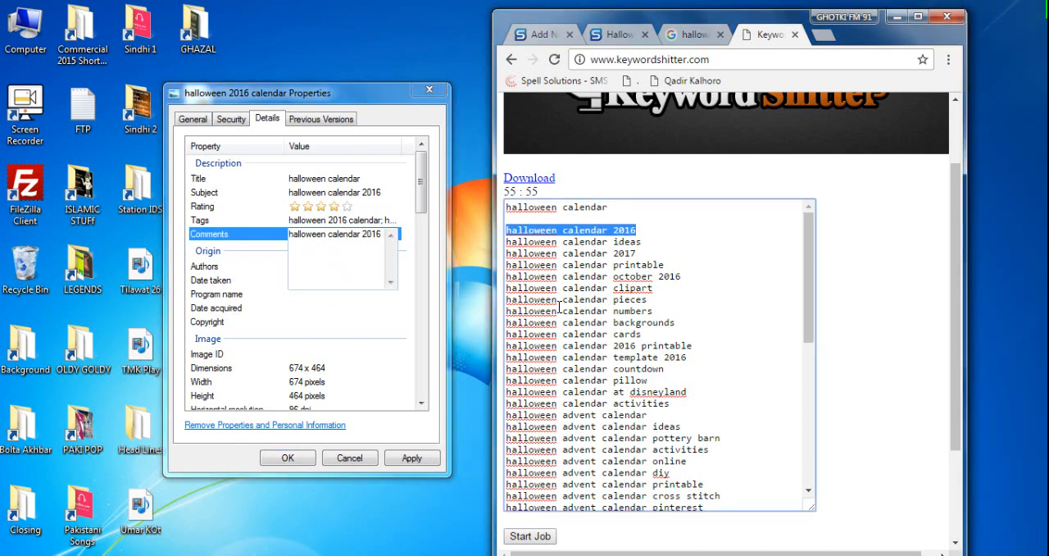
- Close the browser pages for the Halloween costume sparks post and the Google Images search
click(535, 33)
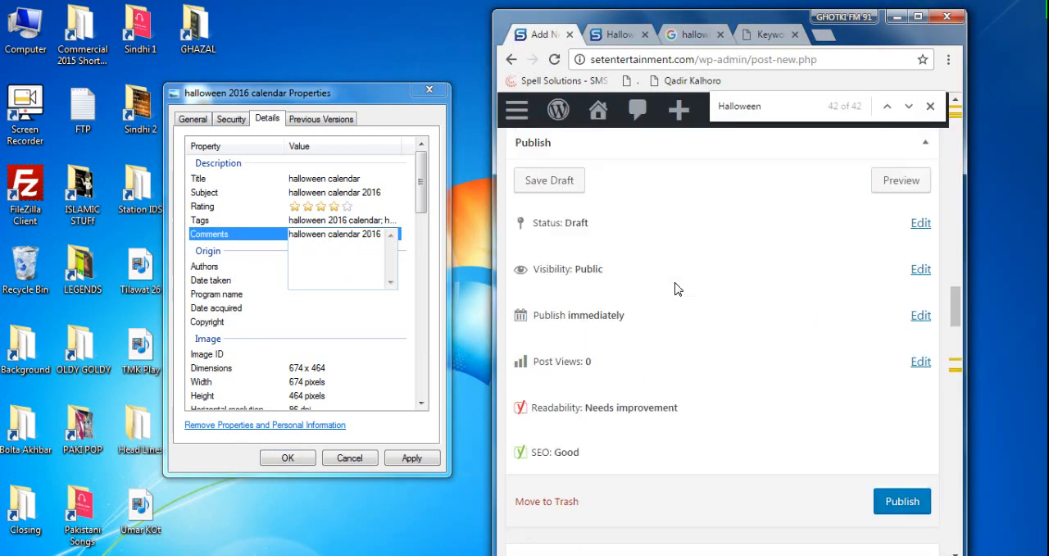
click(620, 35)
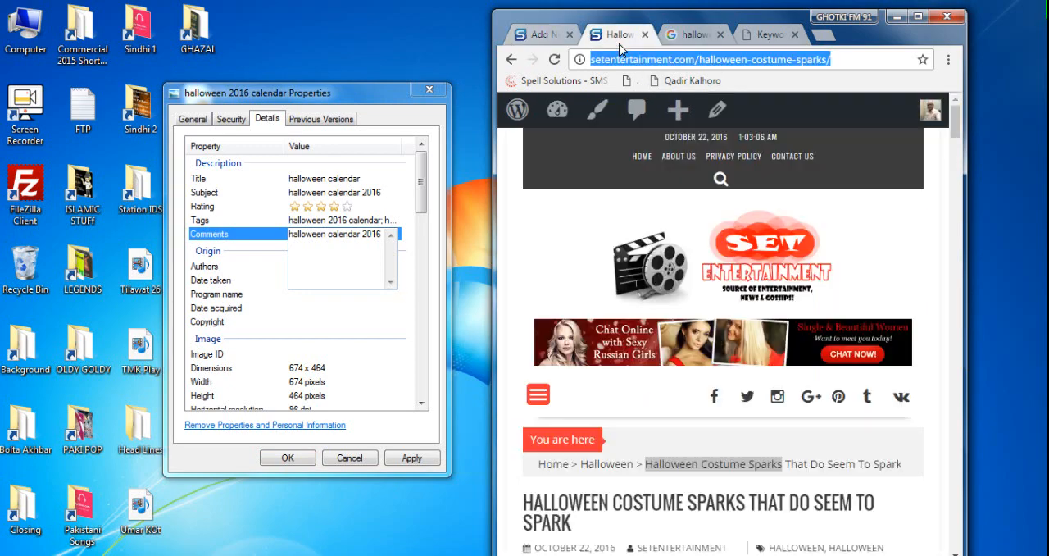
click(644, 35)
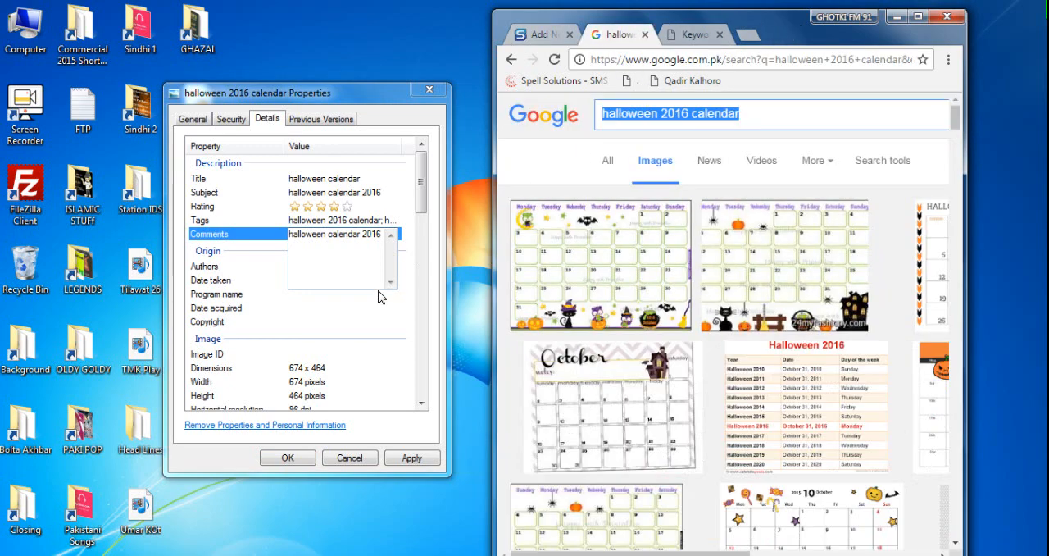
click(354, 252)
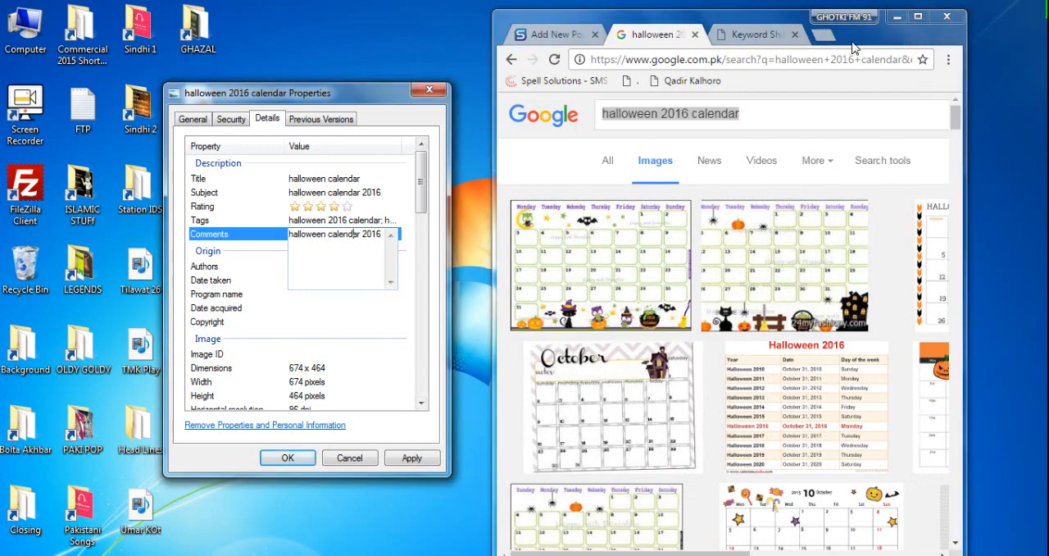
click(694, 34)
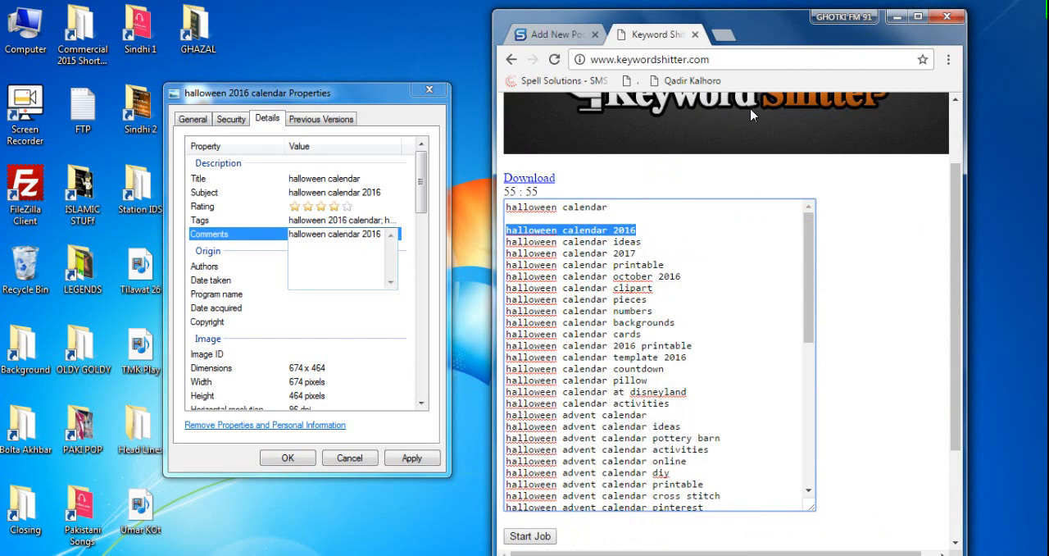
- Save the image's property changes, then reopen its file details and review the stored tags
click(410, 459)
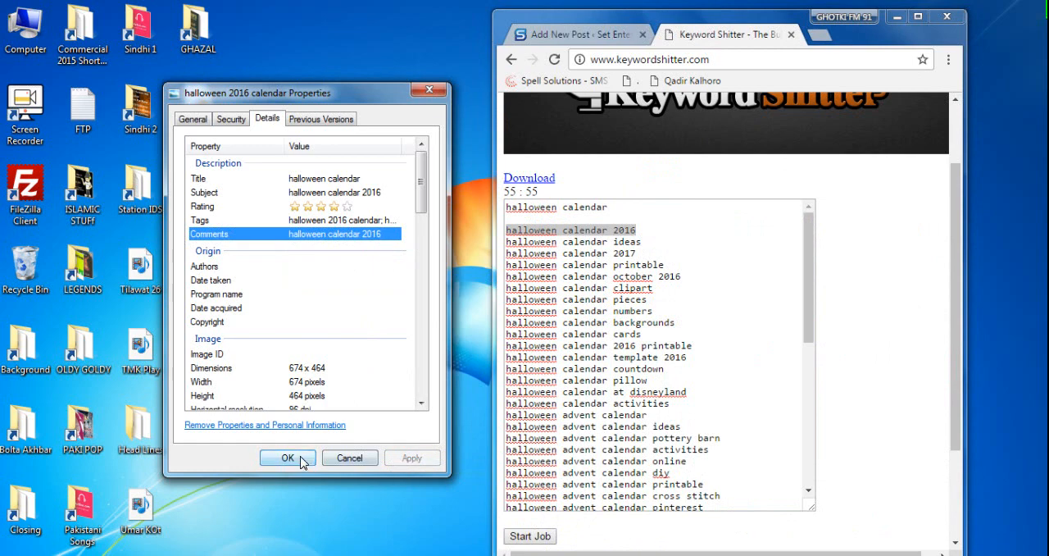
click(300, 461)
right_click(177, 450)
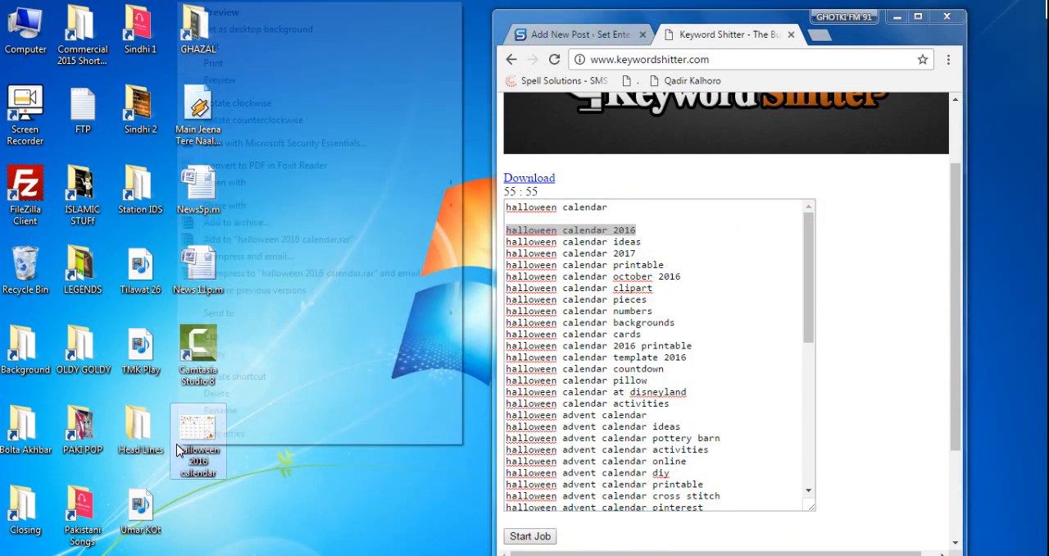
click(225, 433)
click(287, 201)
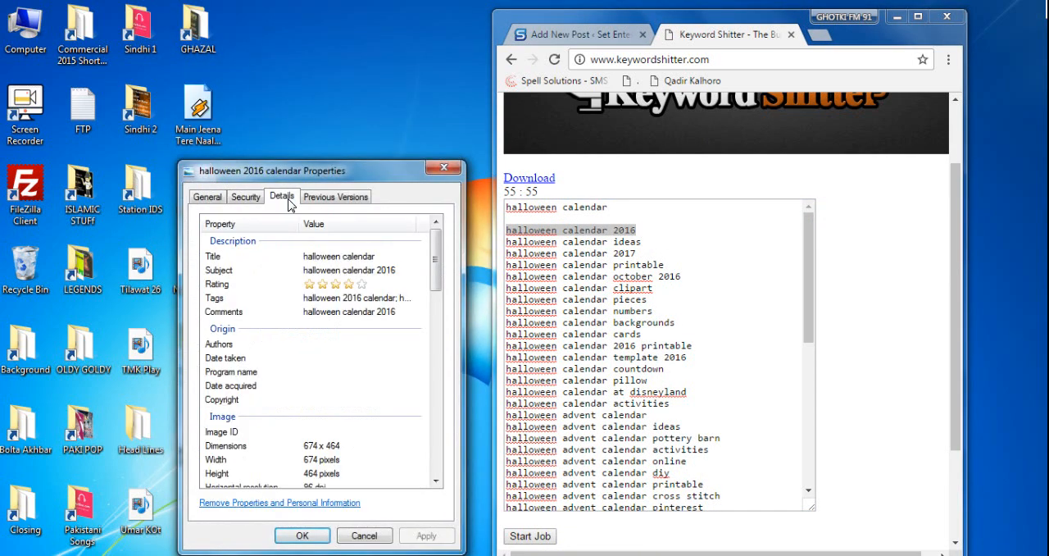
click(347, 301)
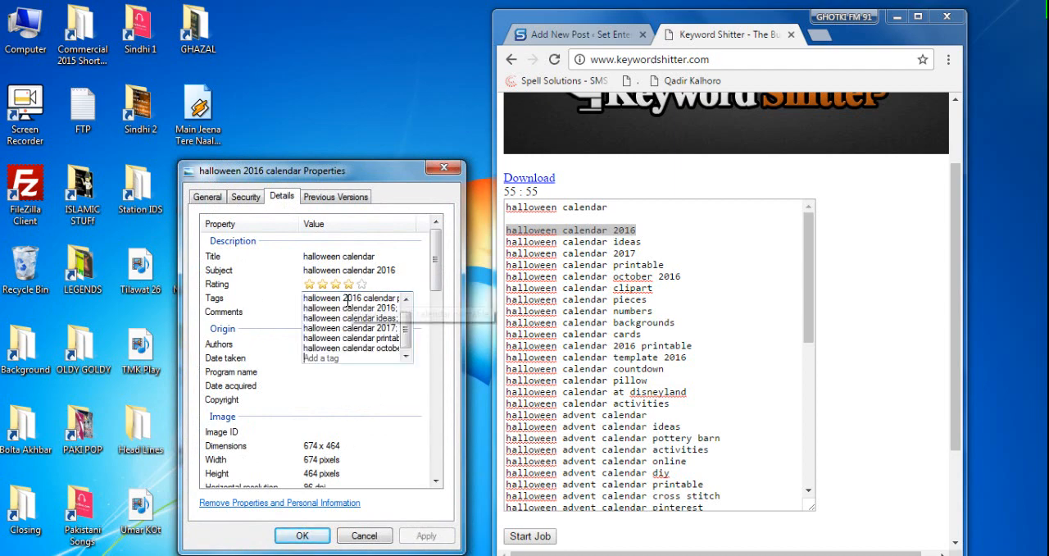
click(374, 539)
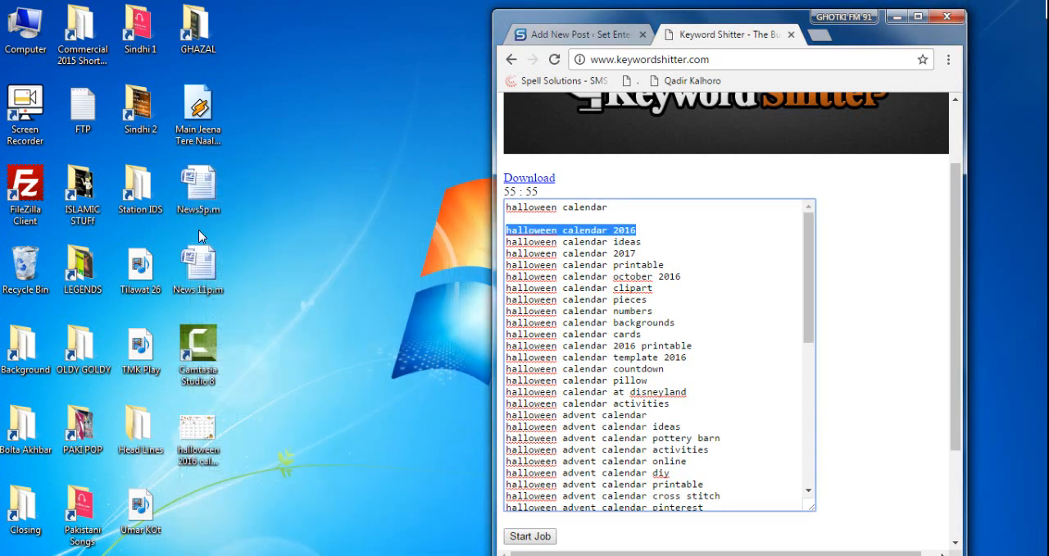
- Check the title, subject, rating and comments in the calendar image's file details again
right_click(209, 442)
click(273, 430)
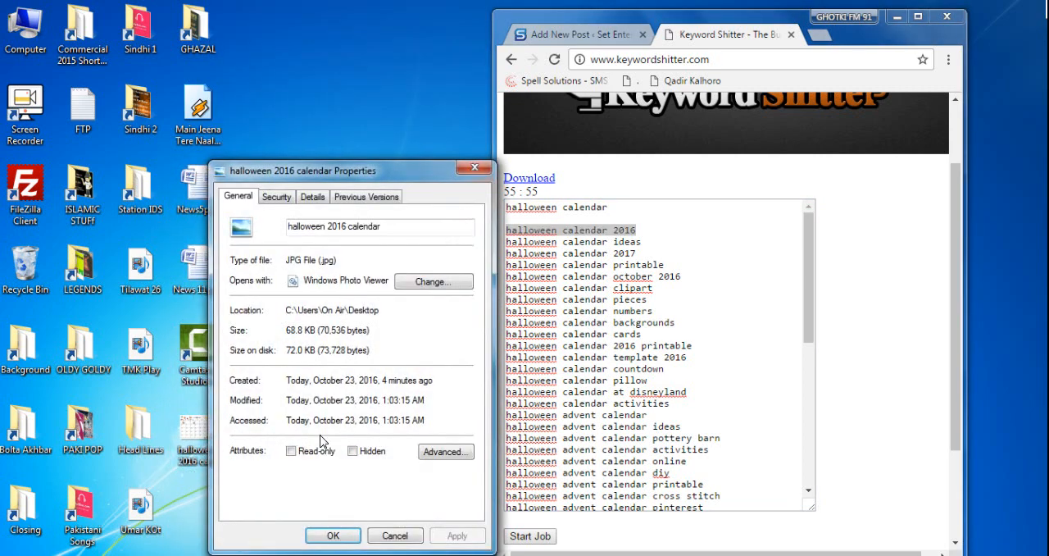
click(315, 197)
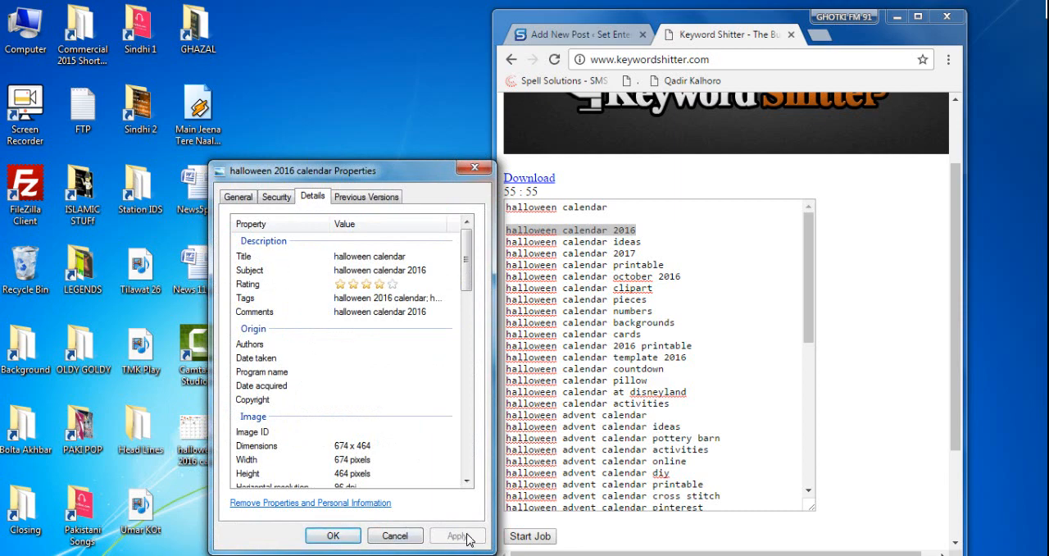
click(397, 536)
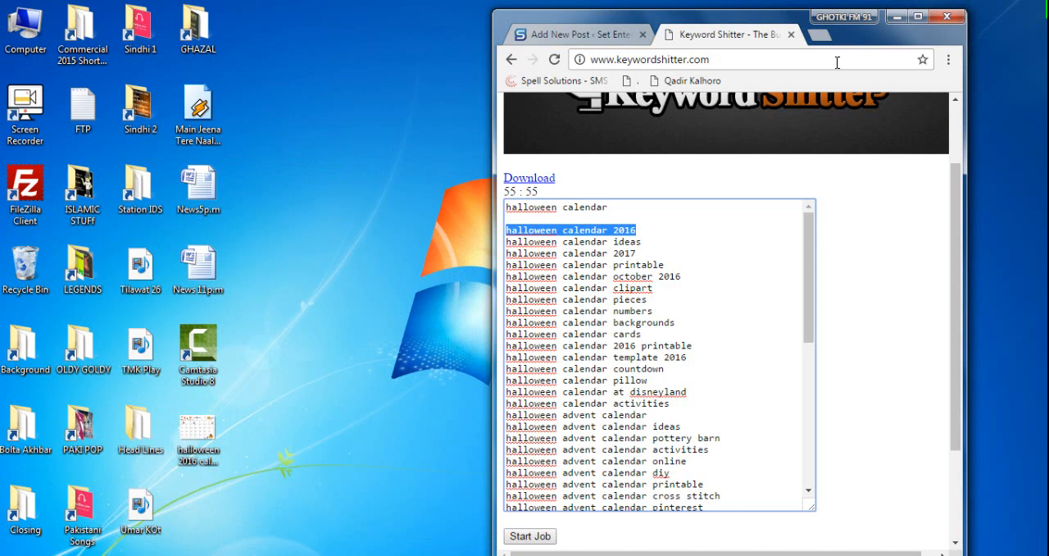
- Look through the calendar image's full file details, including the origin, image, camera and advanced photo properties
right_click(296, 272)
click(349, 315)
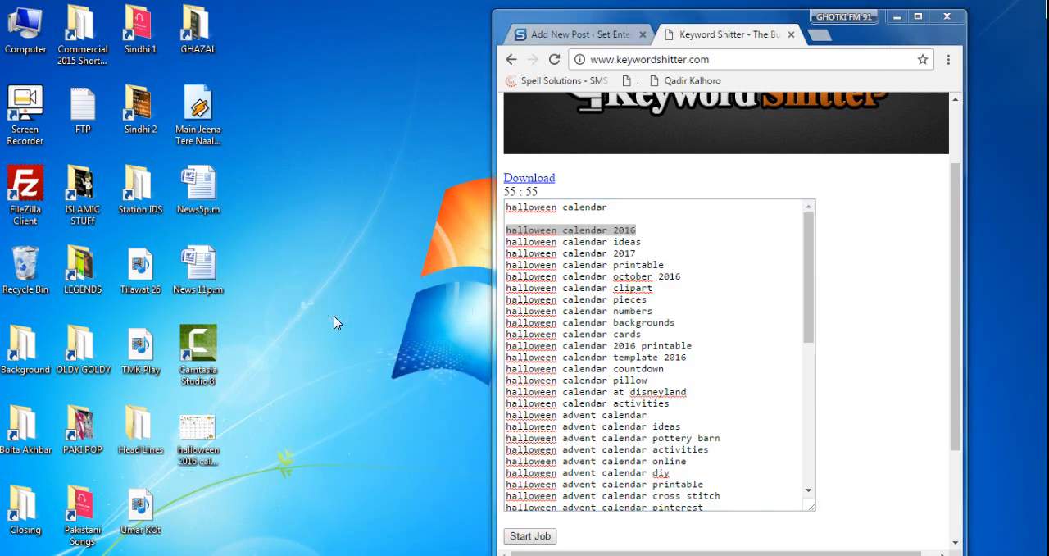
right_click(199, 443)
right_click(201, 447)
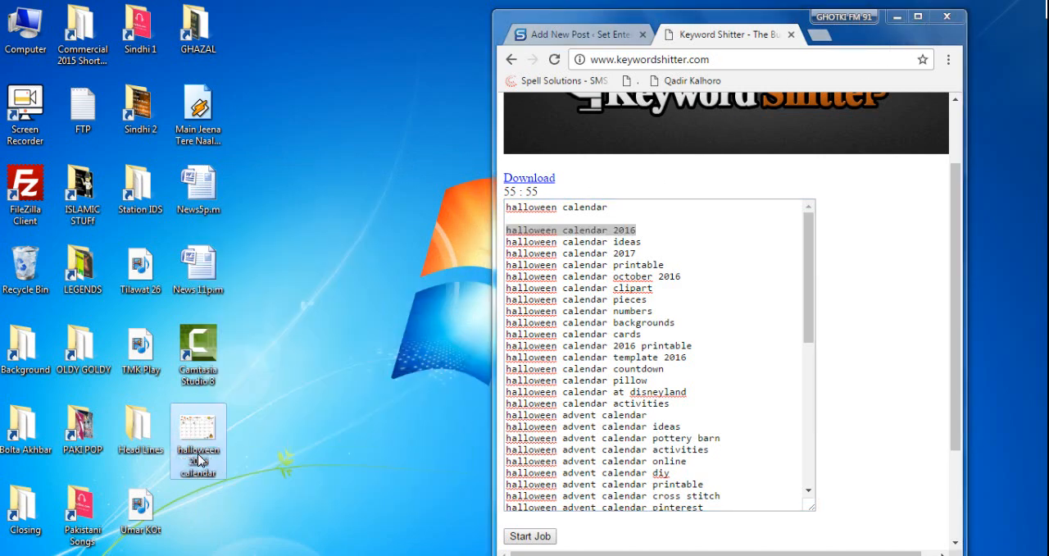
click(252, 447)
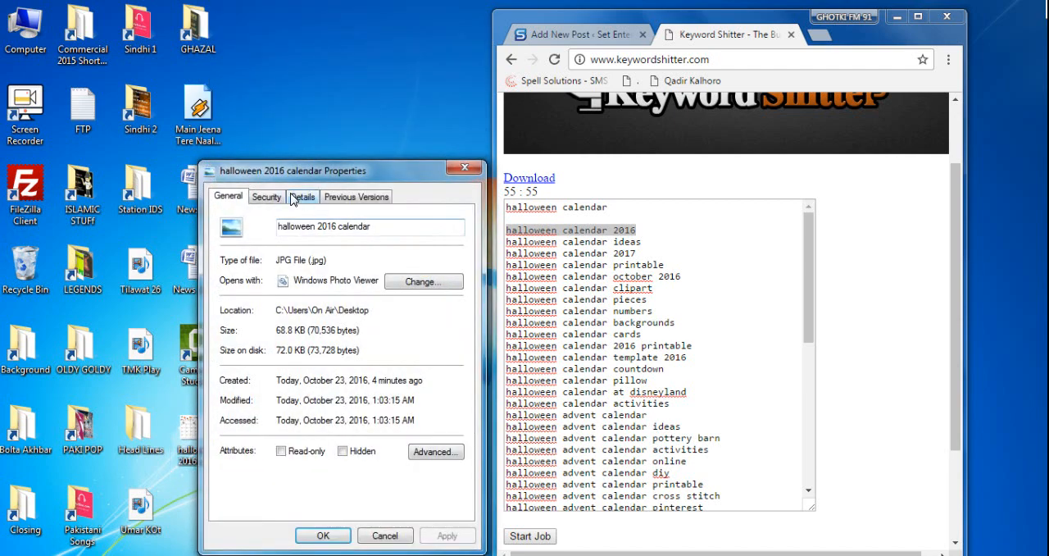
click(303, 197)
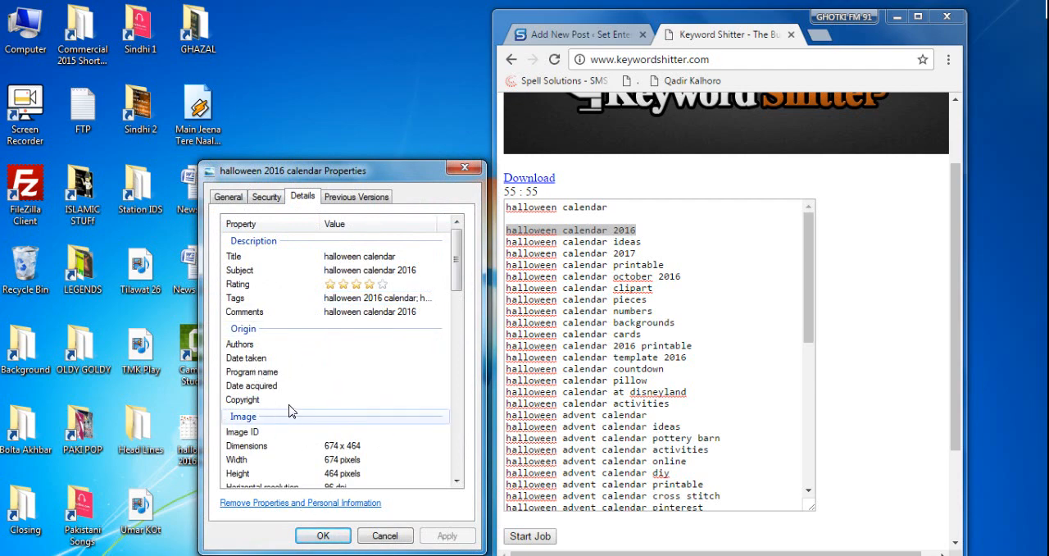
scroll(385, 410, down, 1)
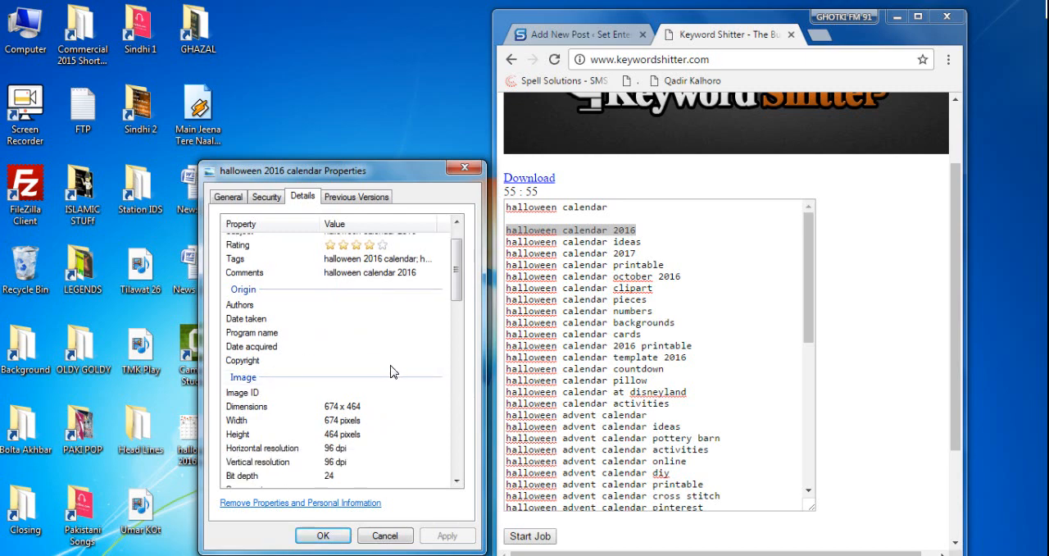
scroll(358, 414, down, 8)
click(359, 415)
scroll(357, 415, down, 2)
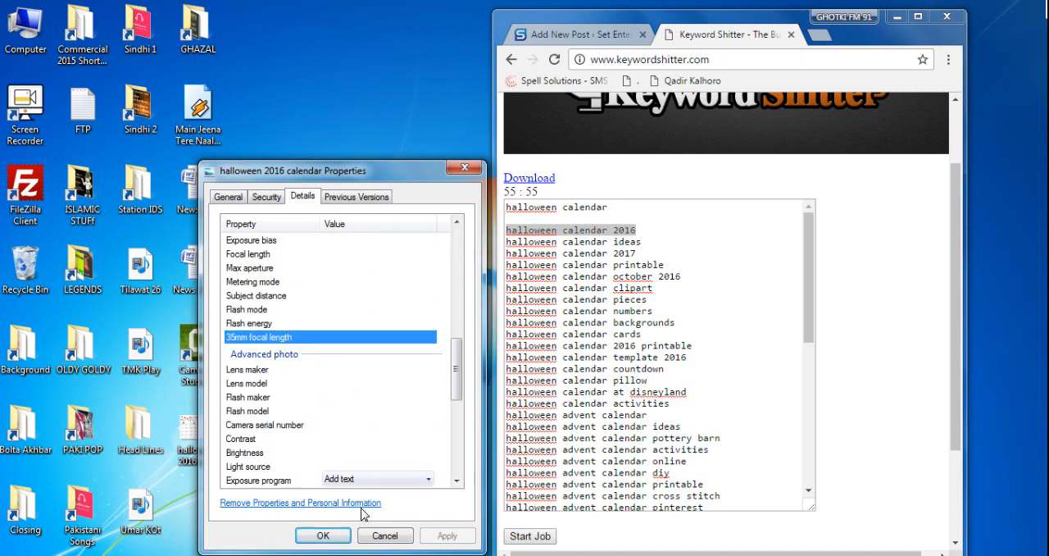
scroll(398, 344, up, 4)
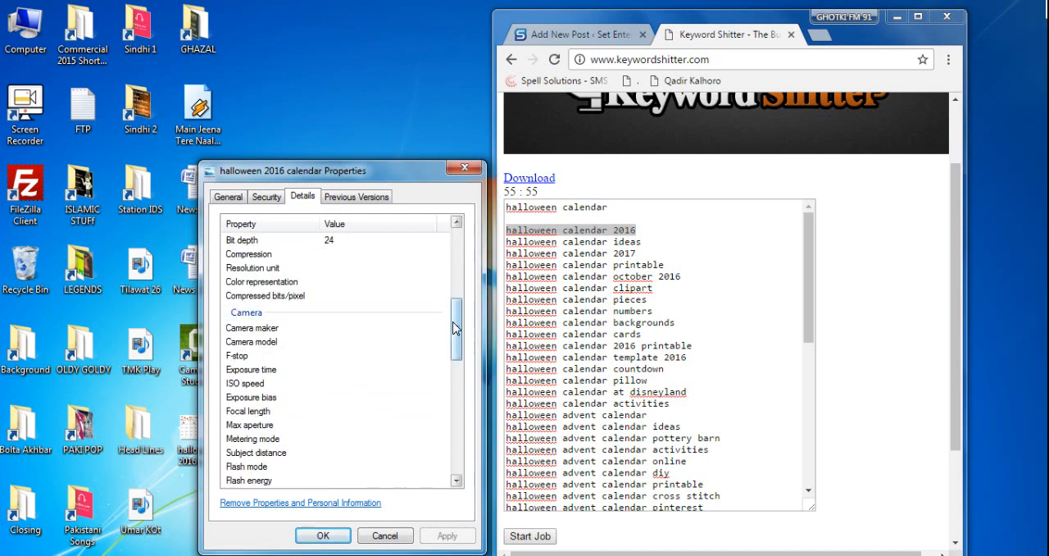
scroll(456, 328, up, 7)
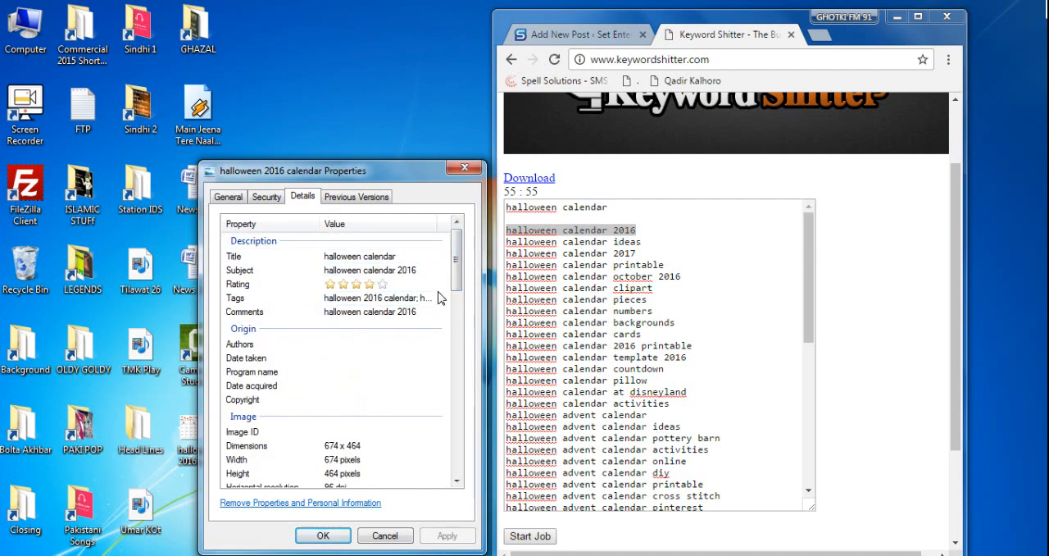
click(384, 535)
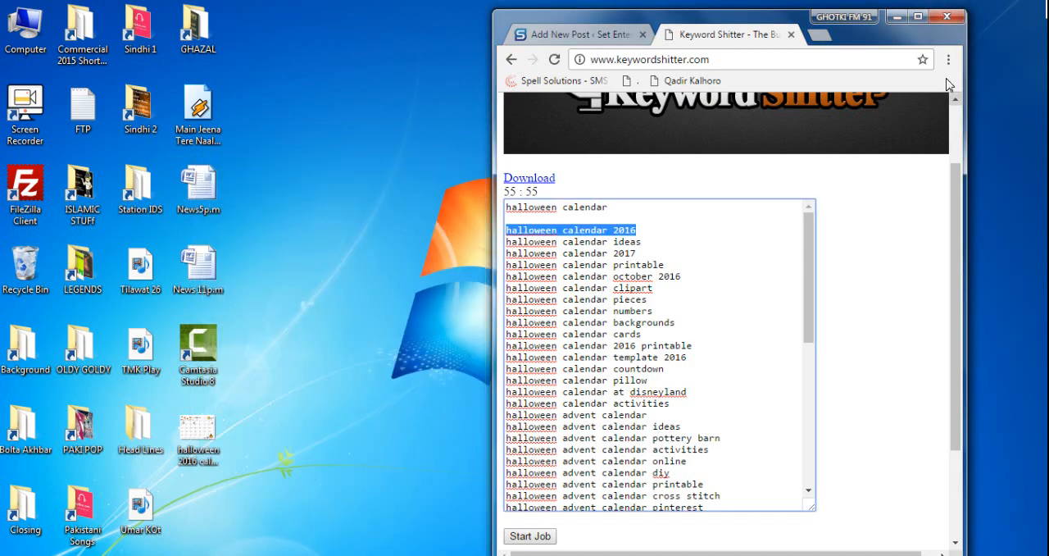
- Maximize the browser, return to the WordPress post being written and open its media file uploader
click(919, 18)
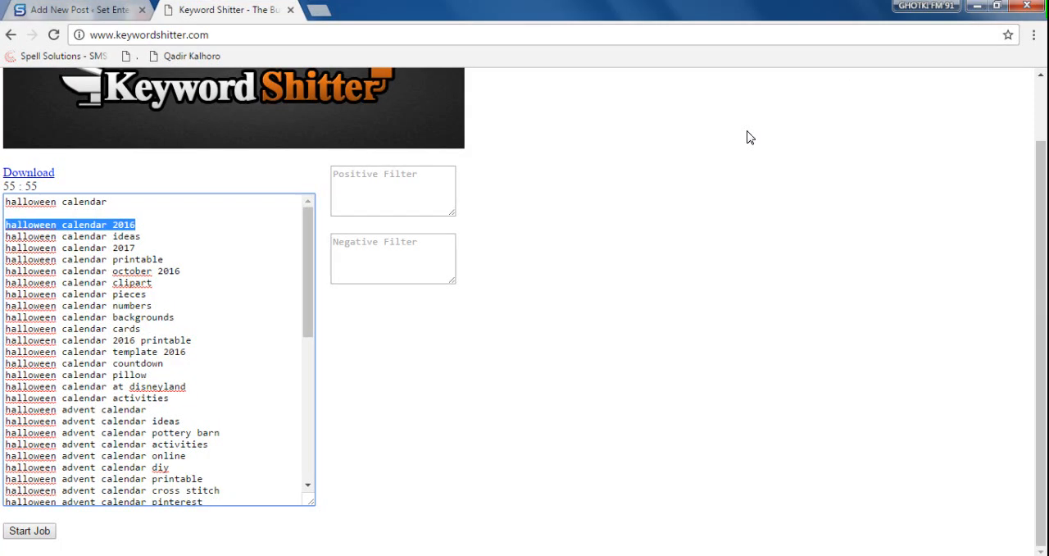
click(91, 10)
scroll(408, 306, up, 5)
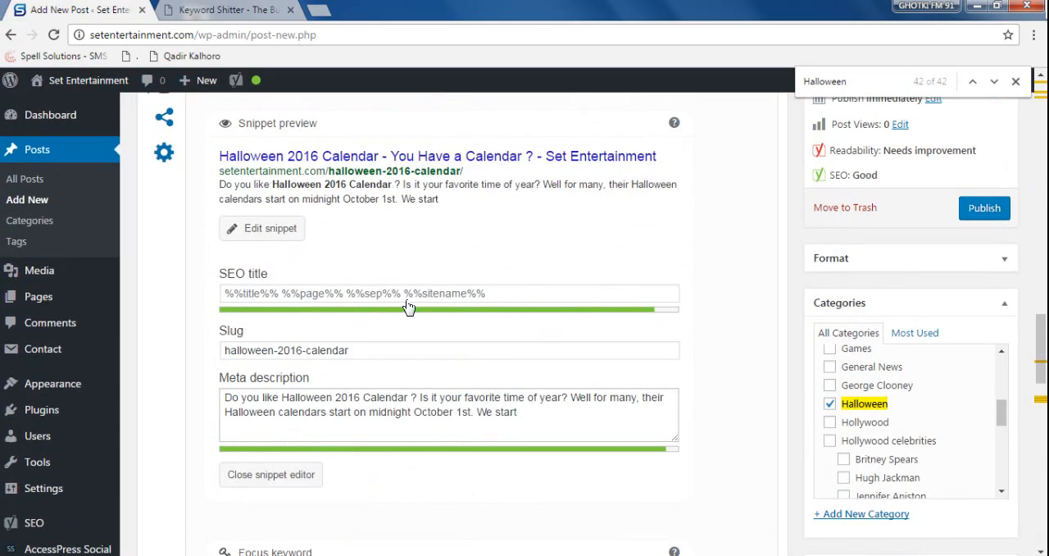
scroll(408, 307, up, 10)
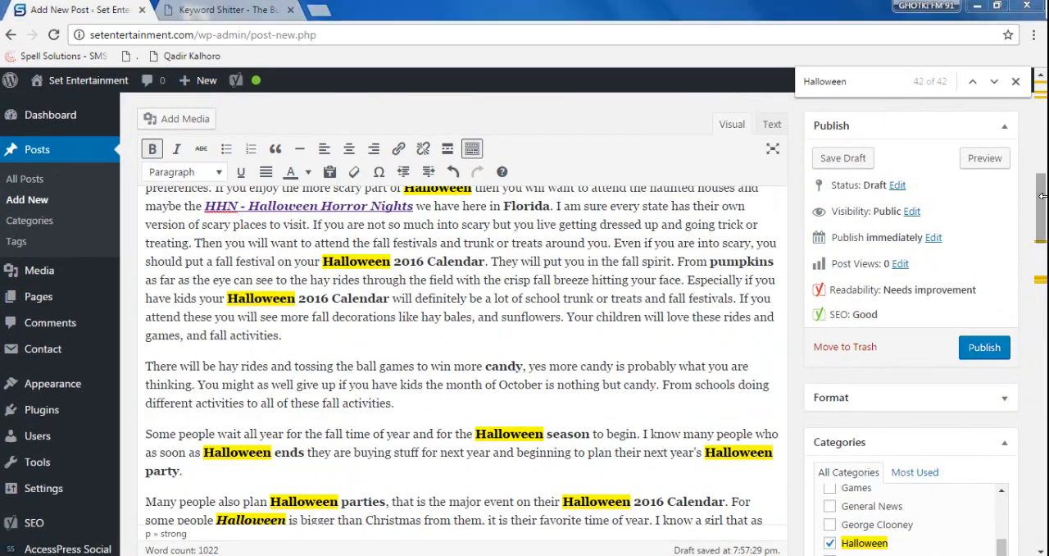
drag(1042, 199, 1041, 104)
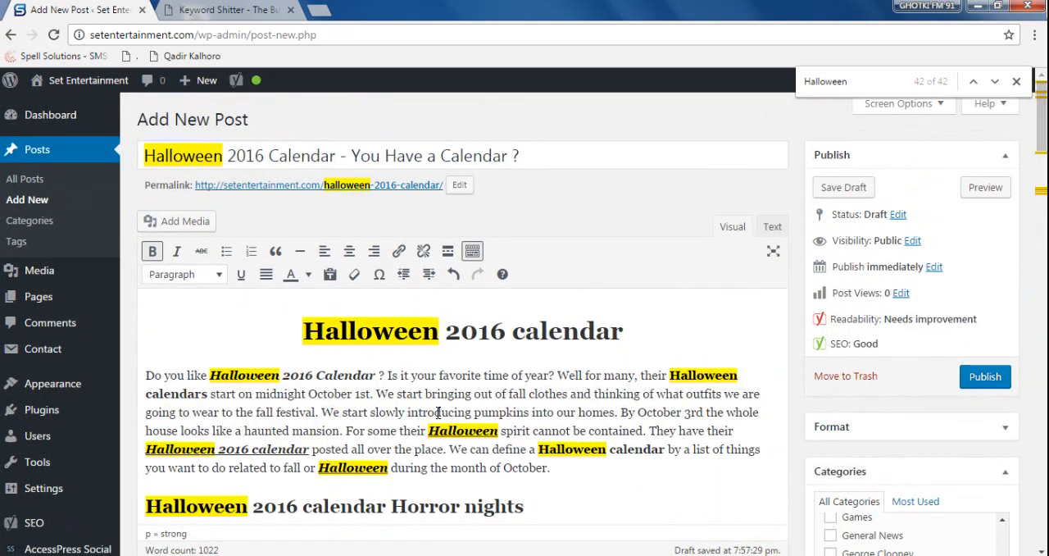
click(164, 223)
click(216, 144)
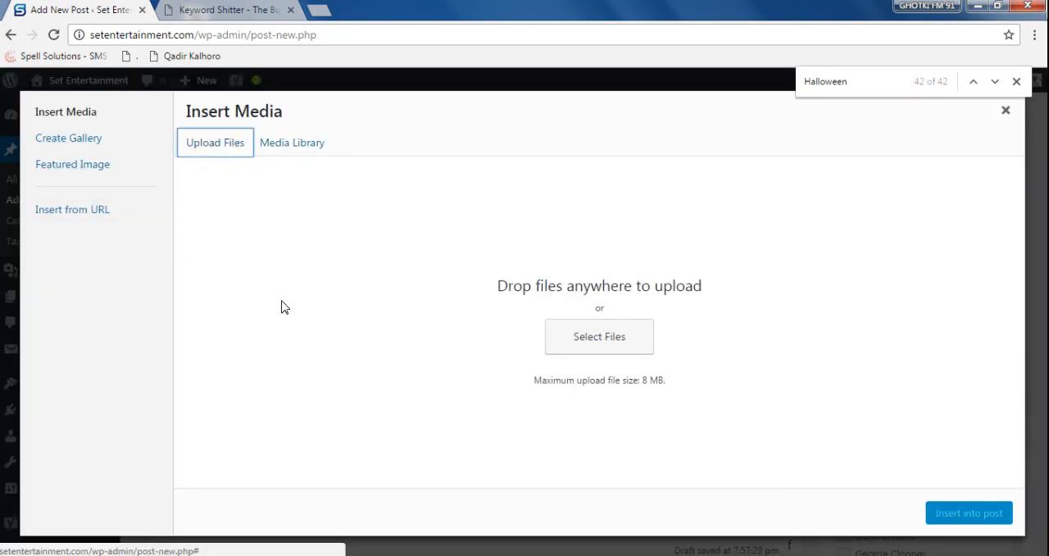
- Upload the "halloween 2016 calendar" image from the Desktop folder, with all file types listed, to the media library
click(601, 344)
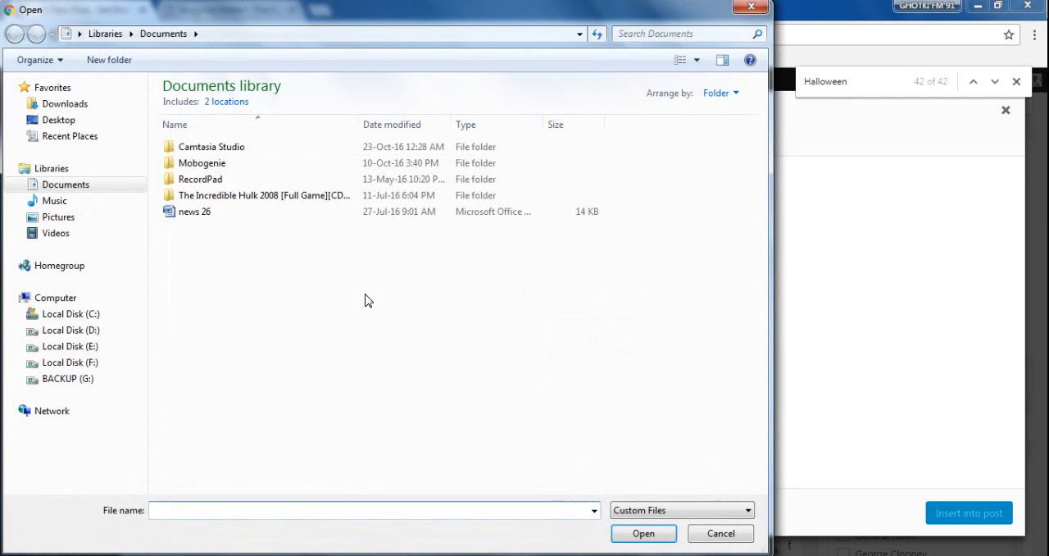
click(61, 120)
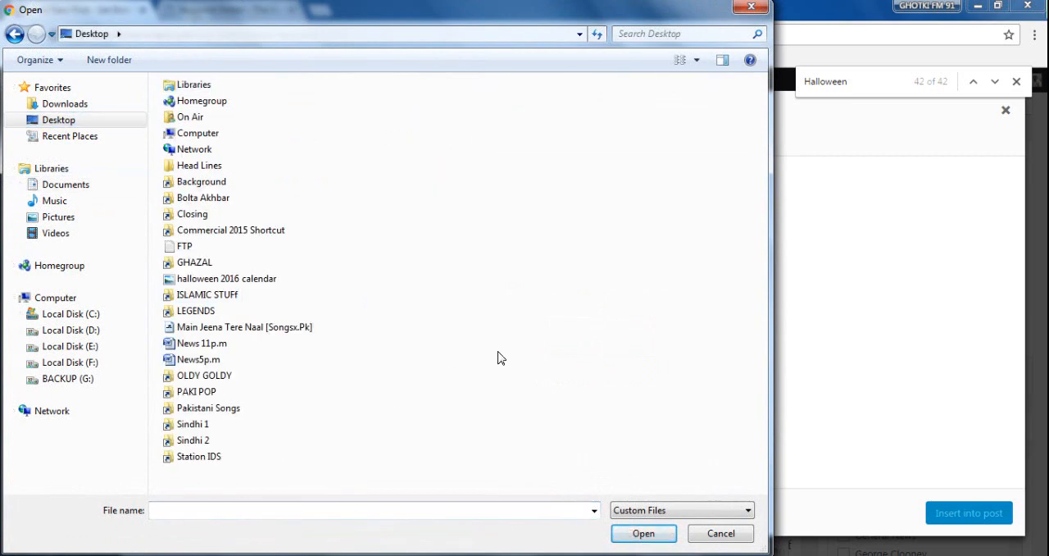
click(644, 511)
click(643, 537)
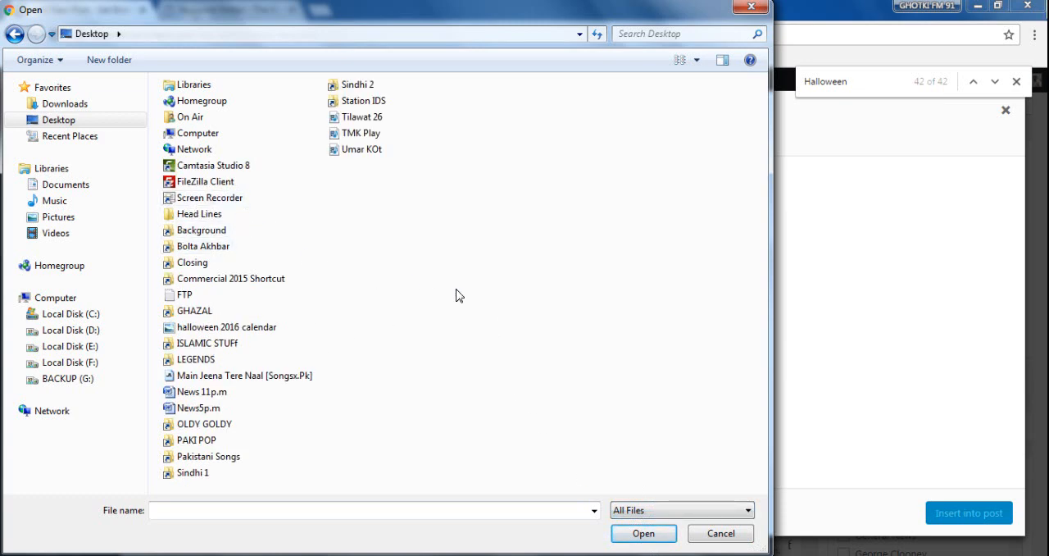
click(236, 329)
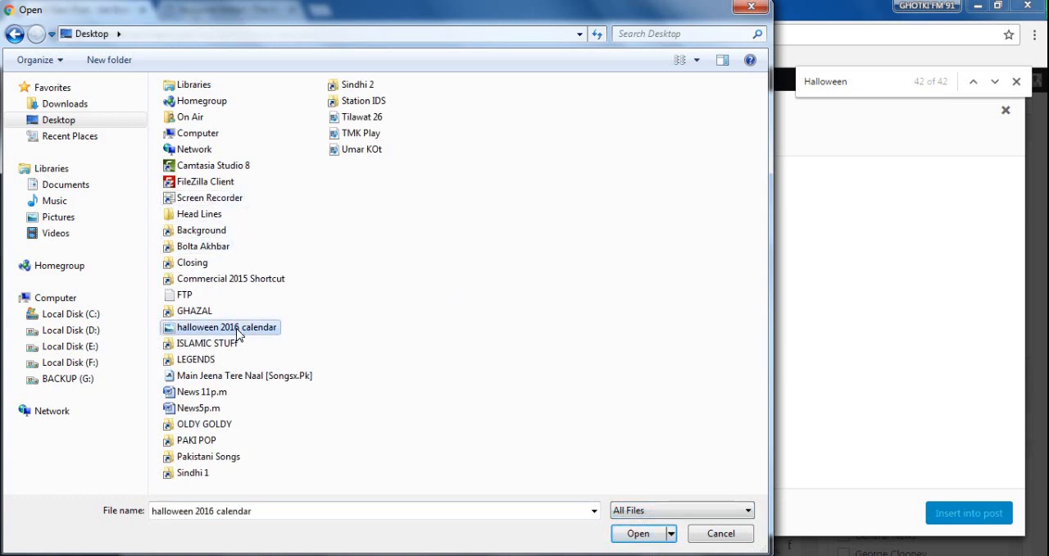
double_click(236, 332)
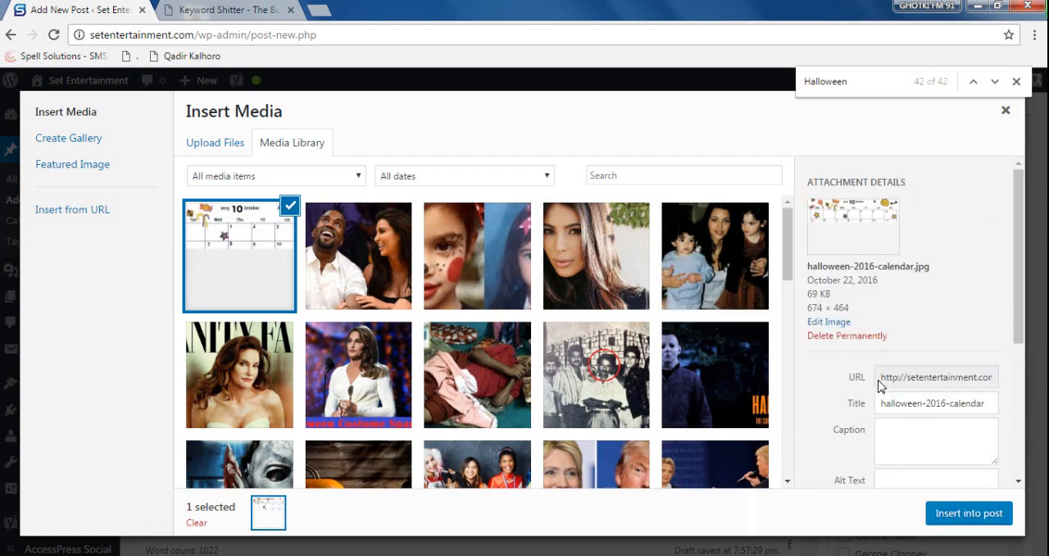
scroll(943, 387, down, 3)
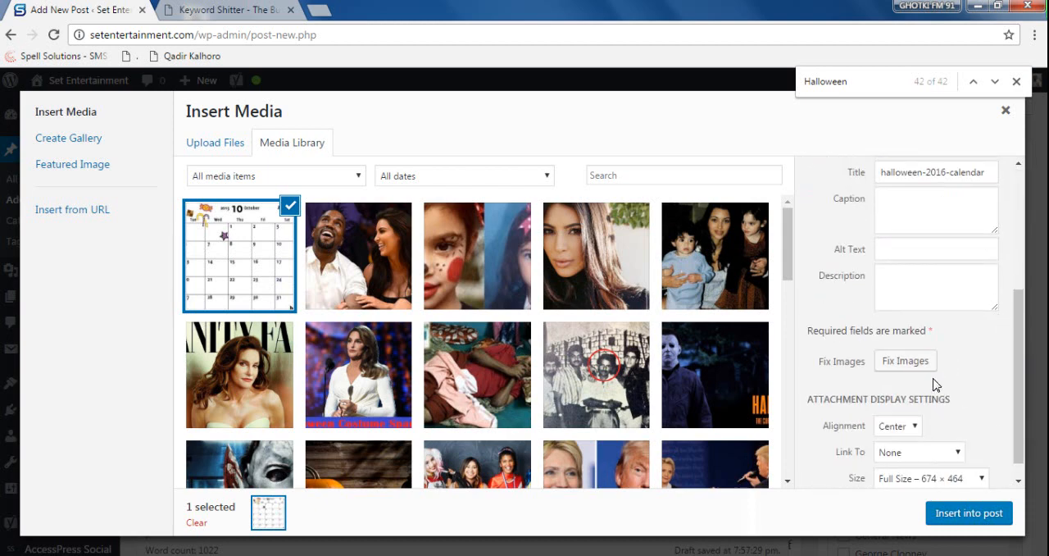
- Set the uploaded calendar image's caption to "Halloween 2016 calendar", with the first word capitalised
click(918, 222)
text(halloween calendar 2016)
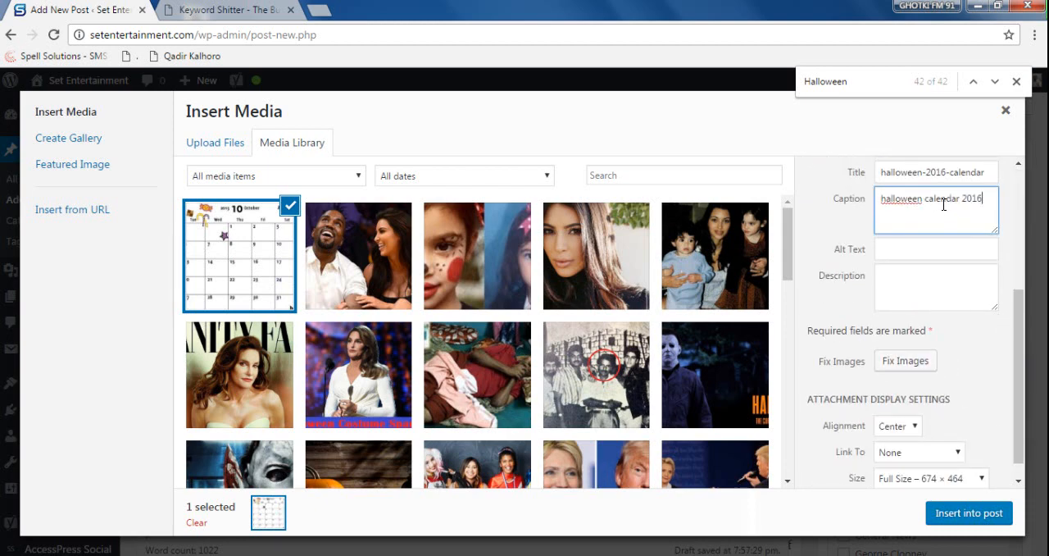
scroll(959, 322, up, 1)
double_click(970, 276)
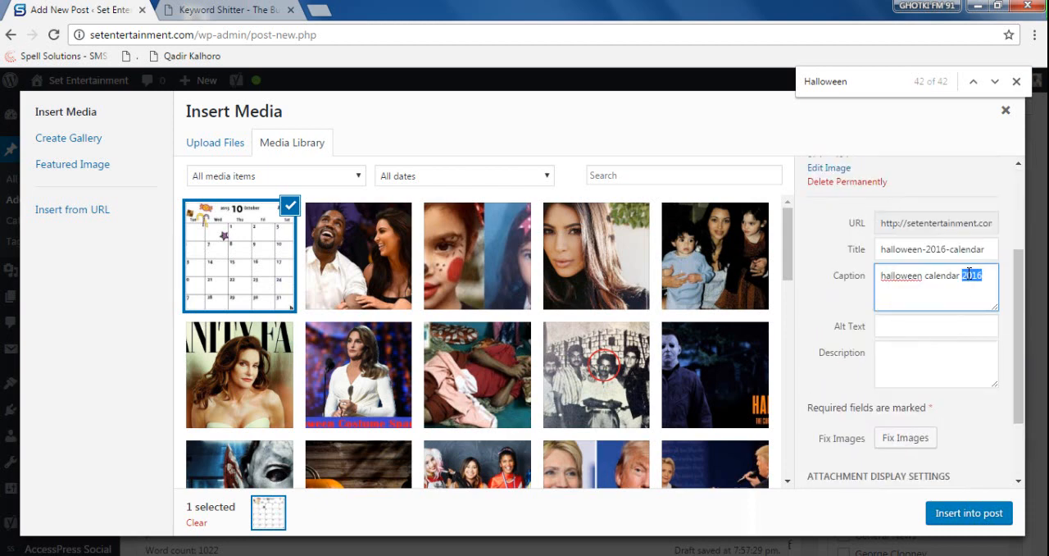
key(BackSpace)
text(2016)
right_click(906, 278)
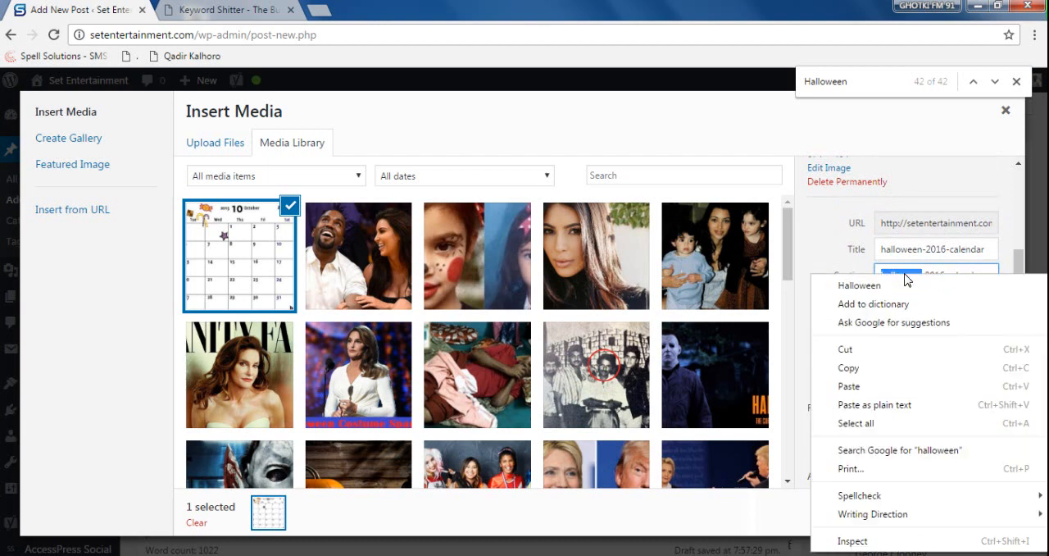
click(943, 284)
- Copy the image caption "Halloween 2016 calendar" into the alt text
drag(989, 277, 876, 275)
key(ctrl+c)
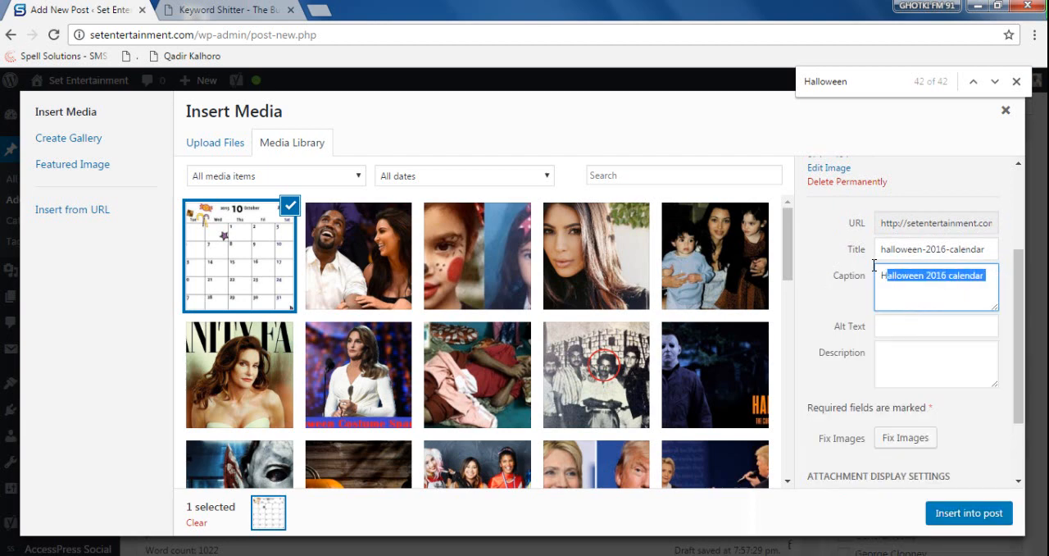
click(905, 323)
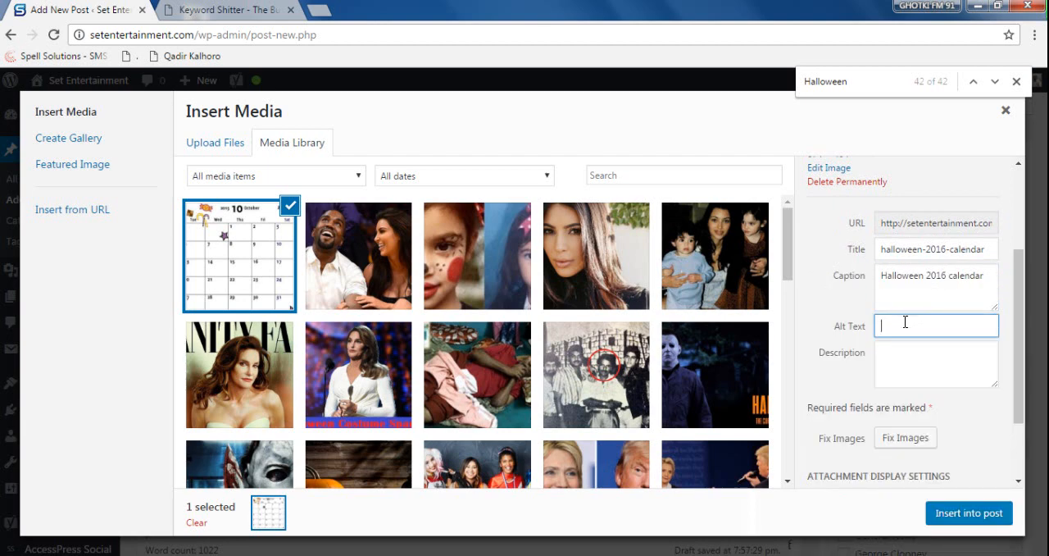
key(ctrl+v)
- Fill the image description with the article's Word passage from "There are fall festivals" to "Halloween Horror nights"
click(929, 368)
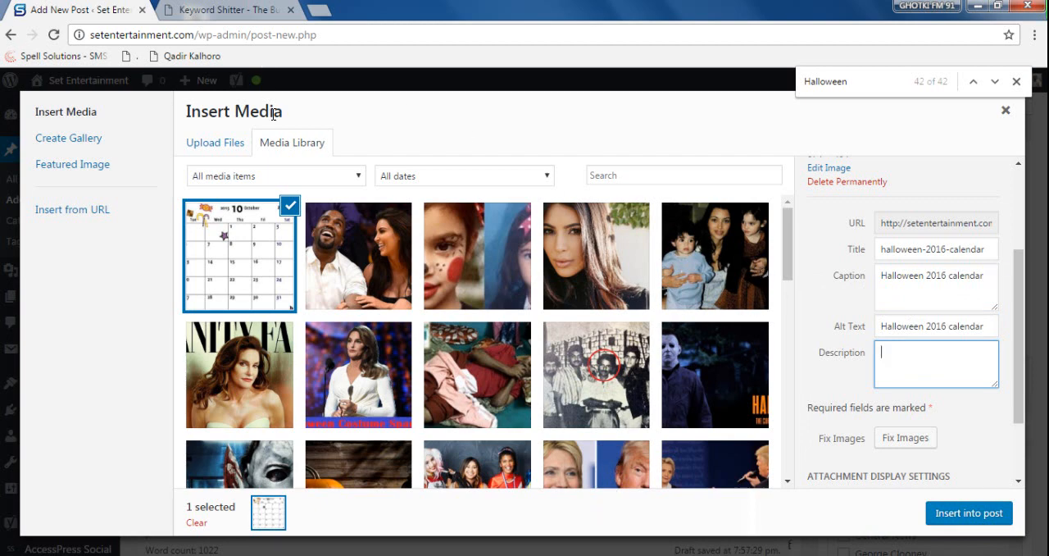
click(16, 554)
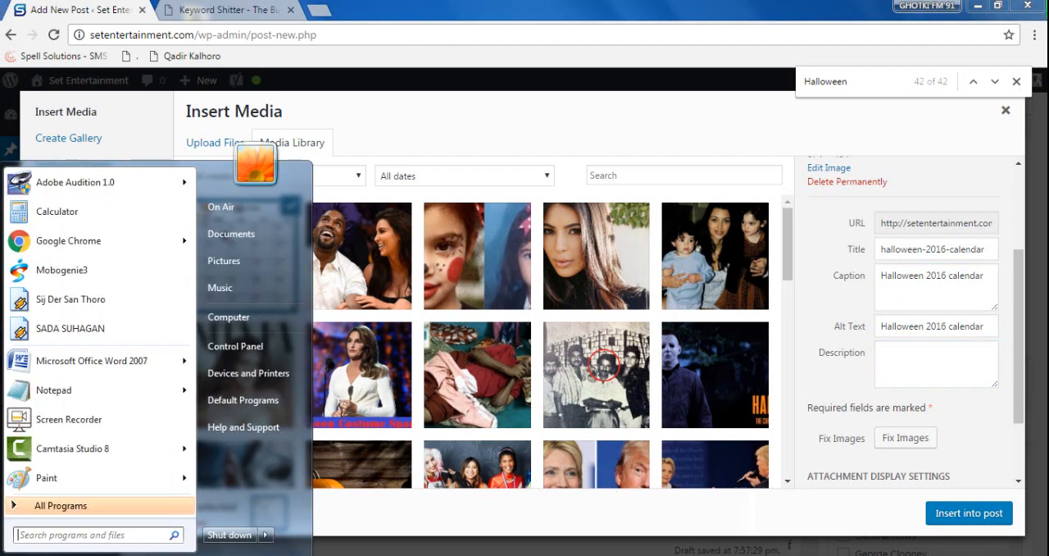
mouse_move(93, 363)
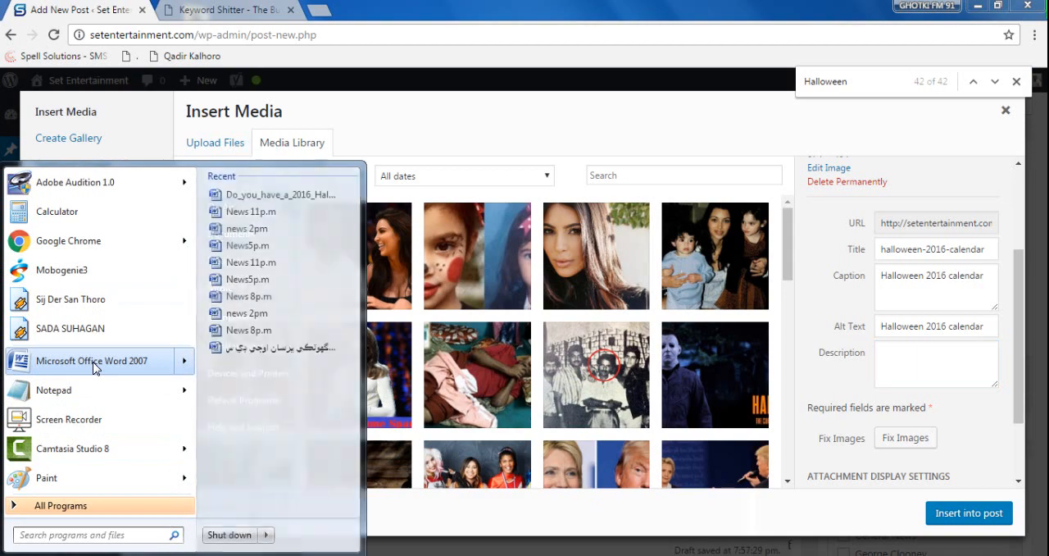
click(306, 196)
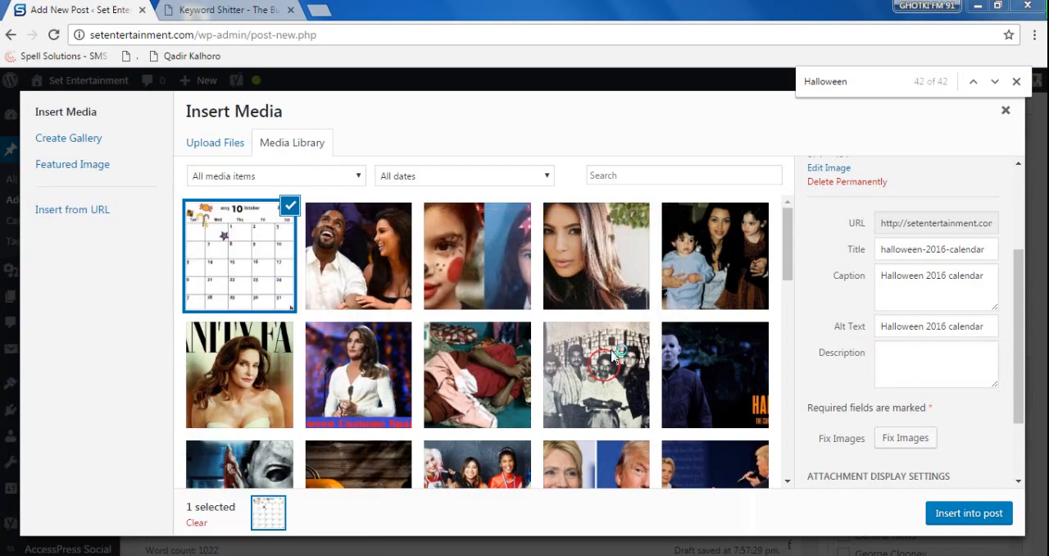
scroll(612, 349, down, 3)
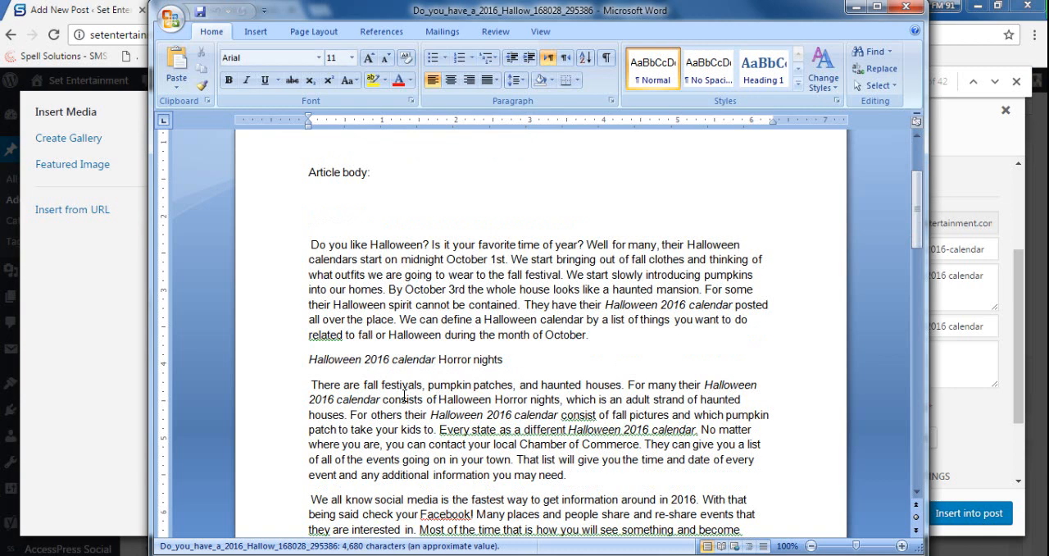
drag(312, 388, 559, 405)
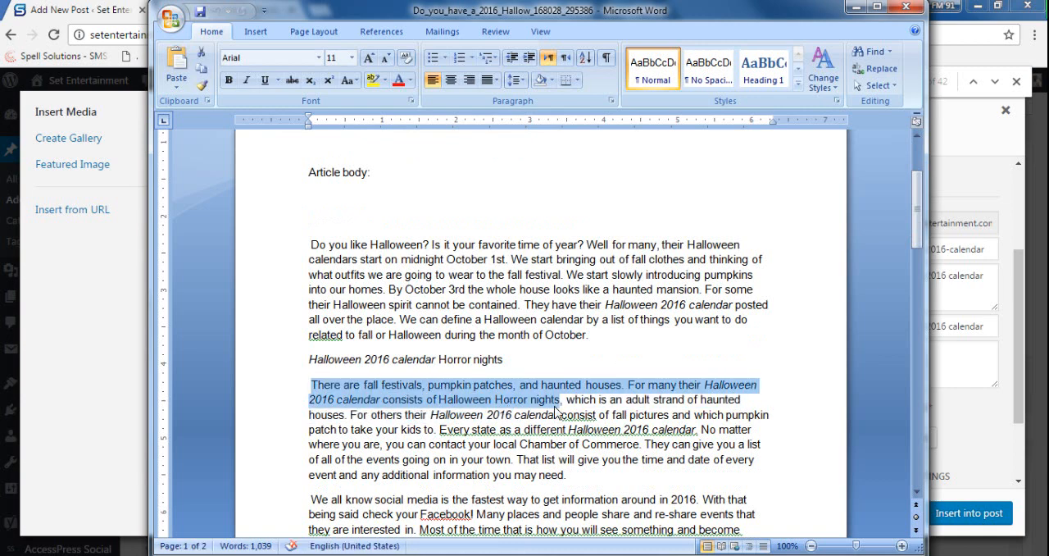
click(857, 6)
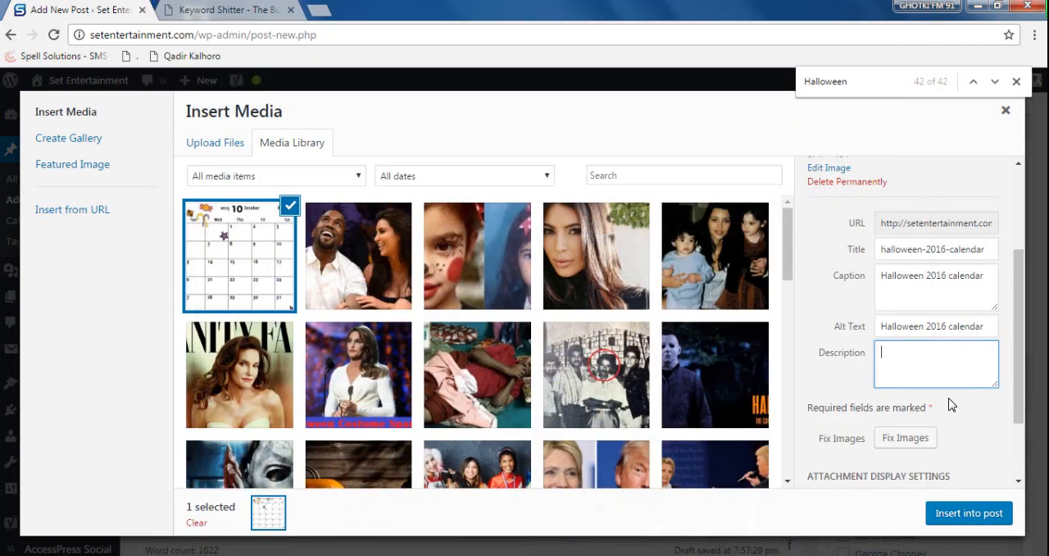
key(ctrl+v)
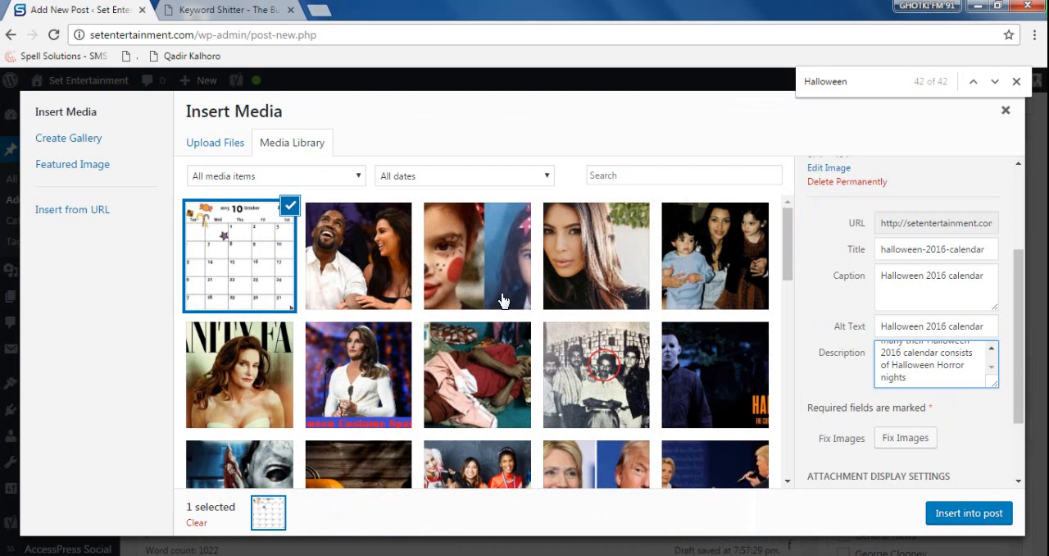
- Copy the image caption and search Google Images for "Halloween 2016 calendar" in a new tab
drag(988, 276, 834, 273)
key(ctrl+c)
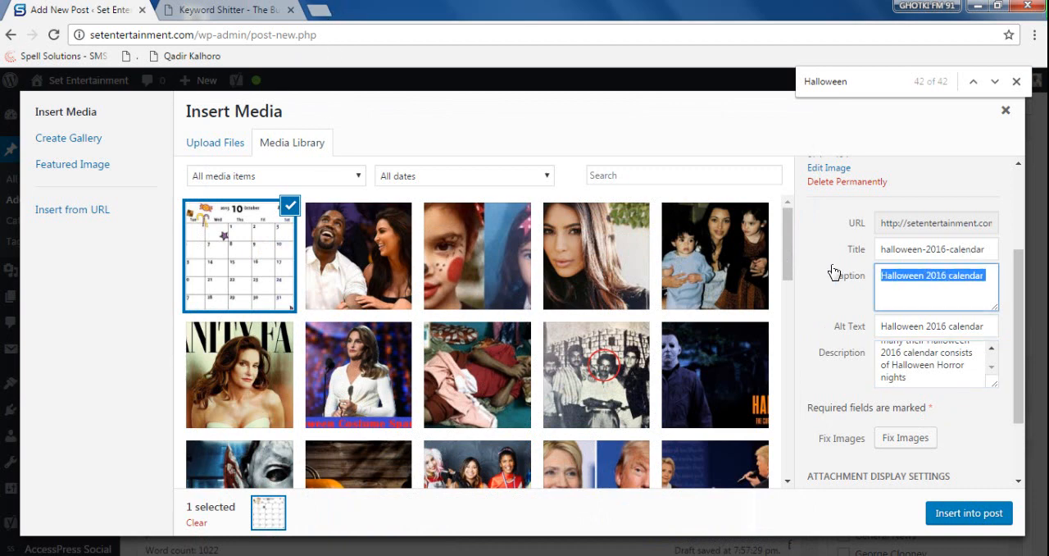
click(318, 11)
key(ctrl+v)
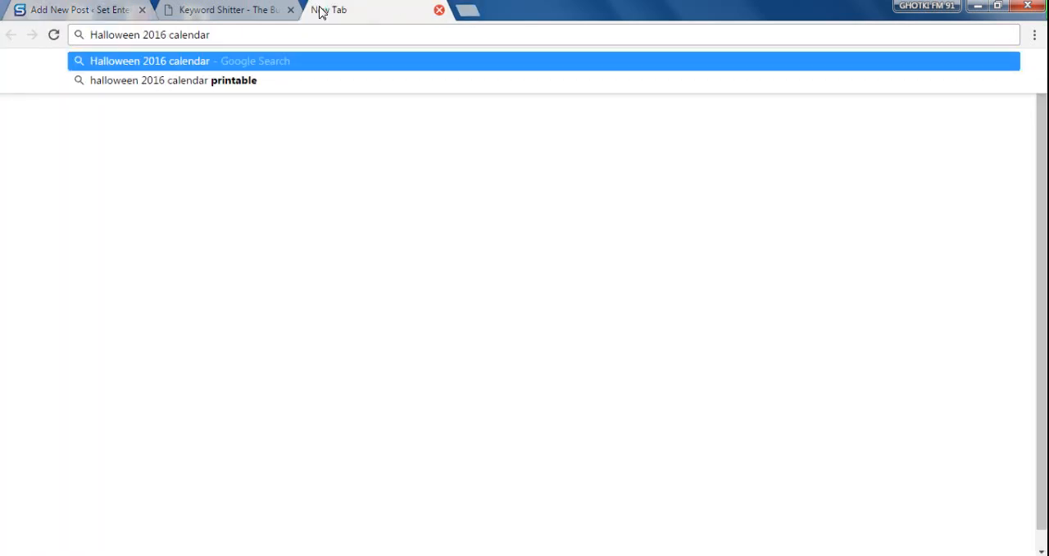
key(Return)
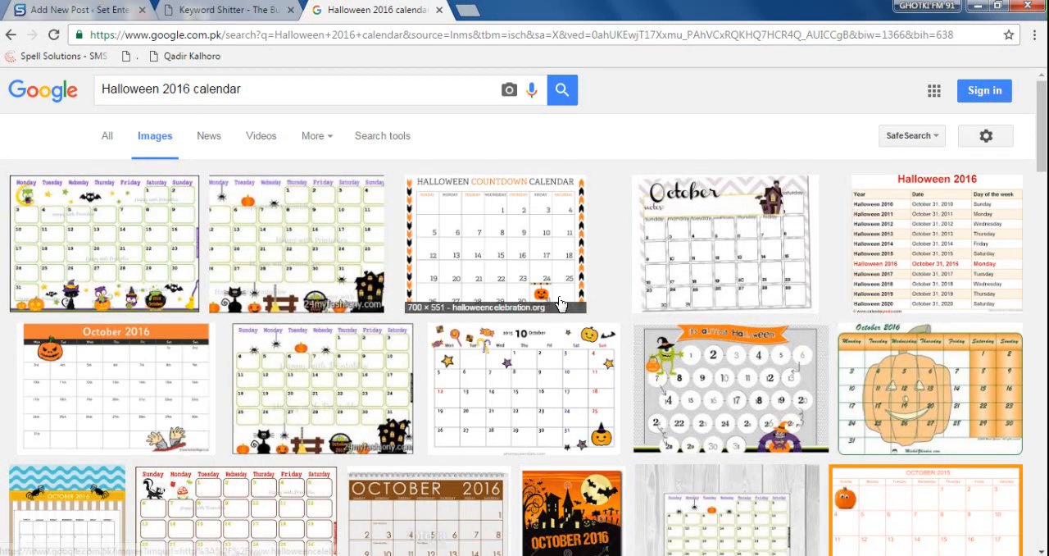
- Preview the Happy Holidays Images and Halloween Countdown Calendar results and examine the description text beside each image
click(298, 215)
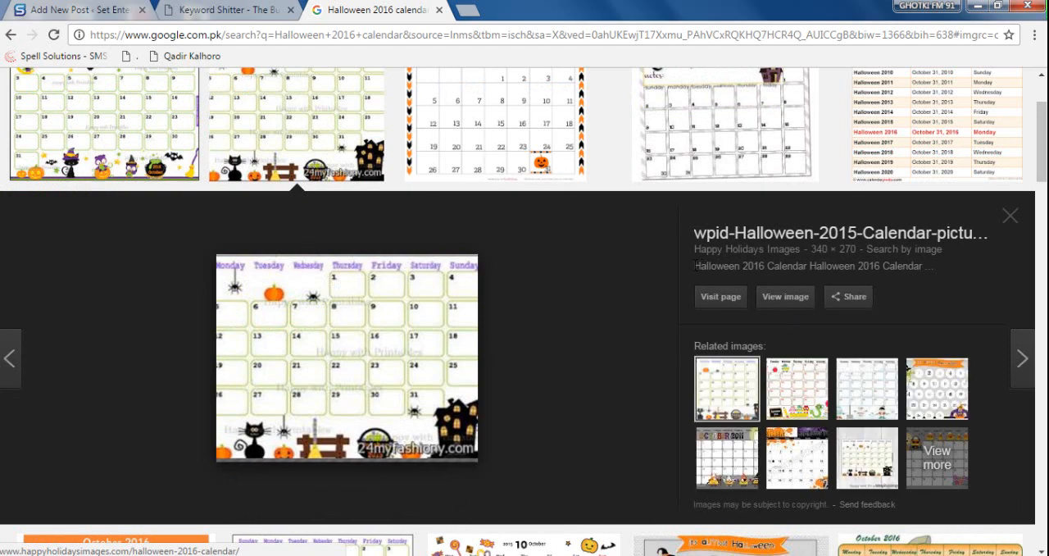
drag(695, 265, 833, 265)
click(882, 285)
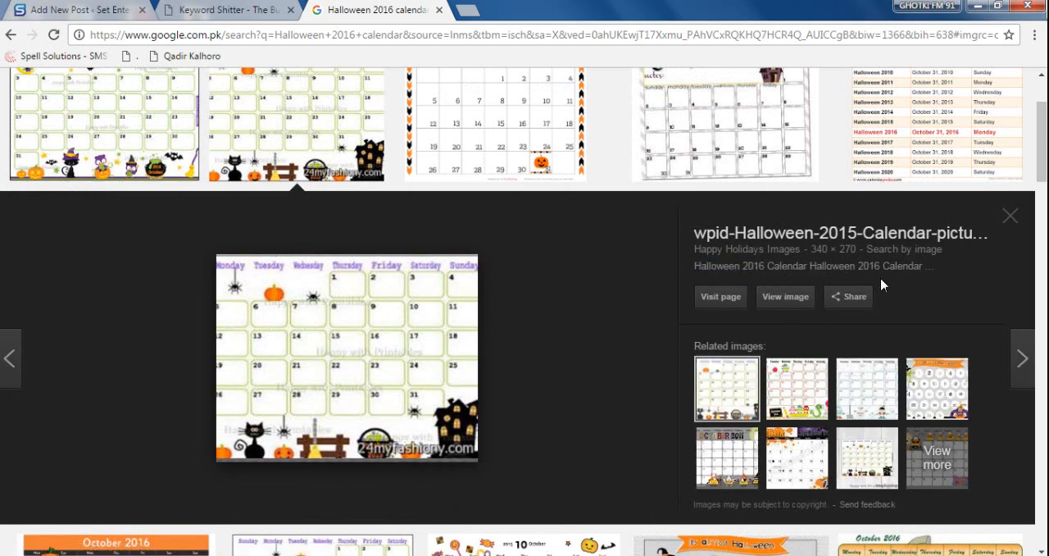
drag(695, 265, 885, 267)
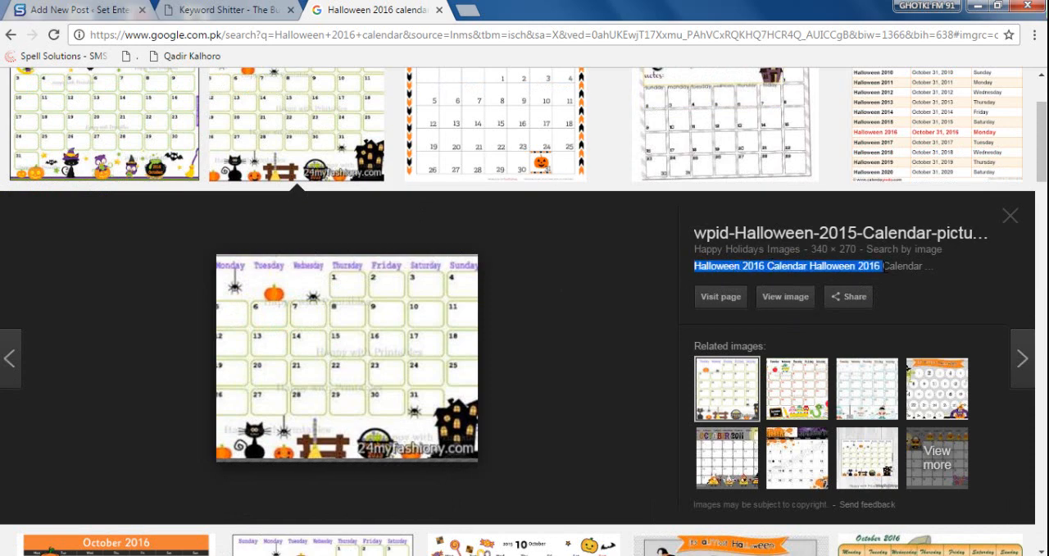
click(902, 284)
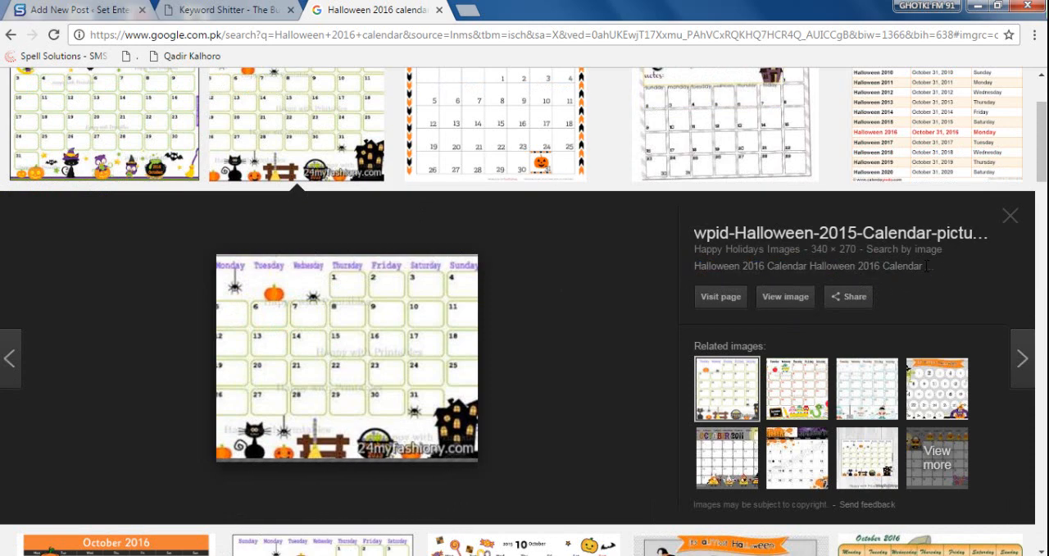
scroll(434, 128, down, 1)
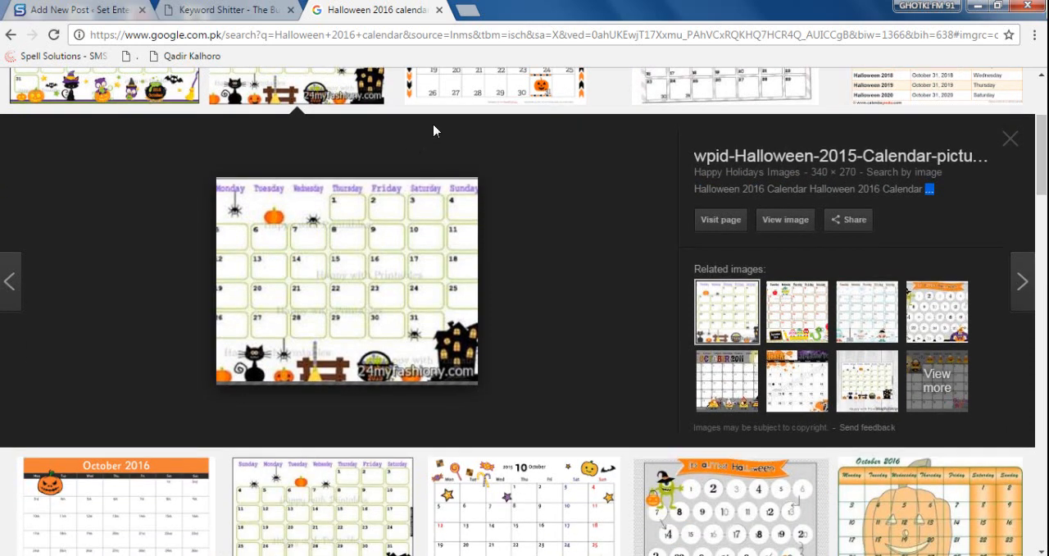
click(482, 97)
drag(741, 189, 859, 190)
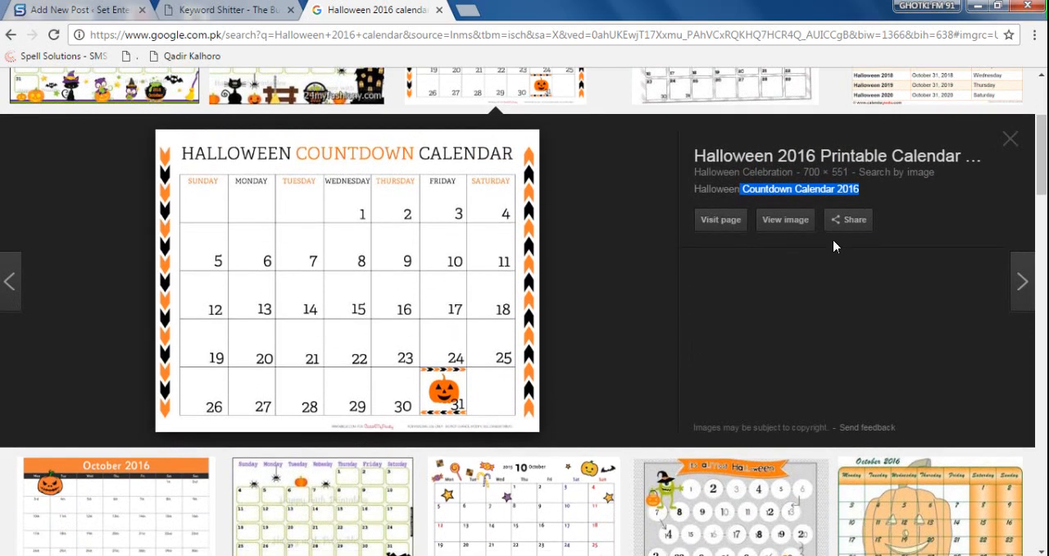
- Preview the numbered-circles Halloween calendar and the orange October 2010 calendar among the image results, checking their descriptions
click(732, 500)
scroll(725, 321, down, 5)
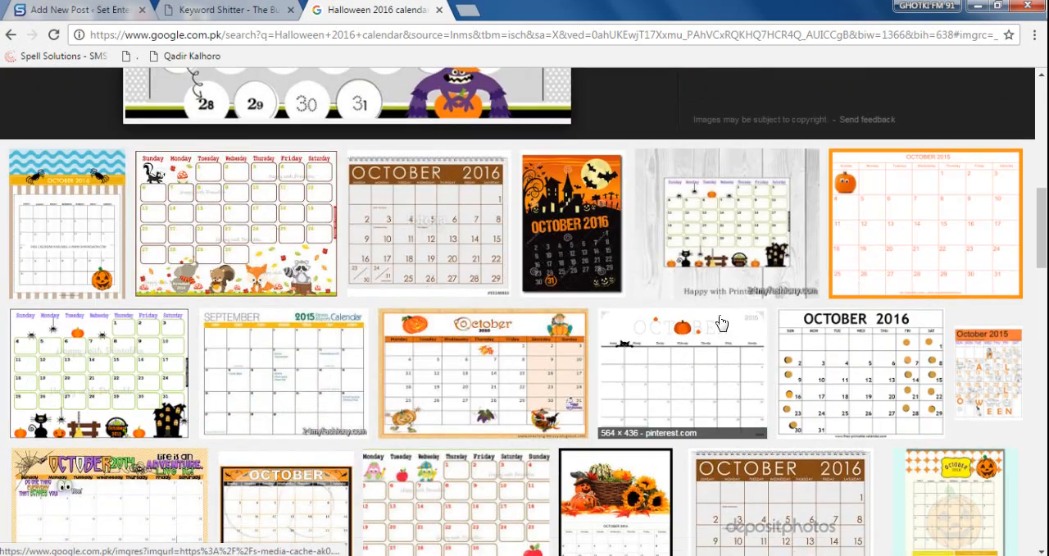
click(479, 399)
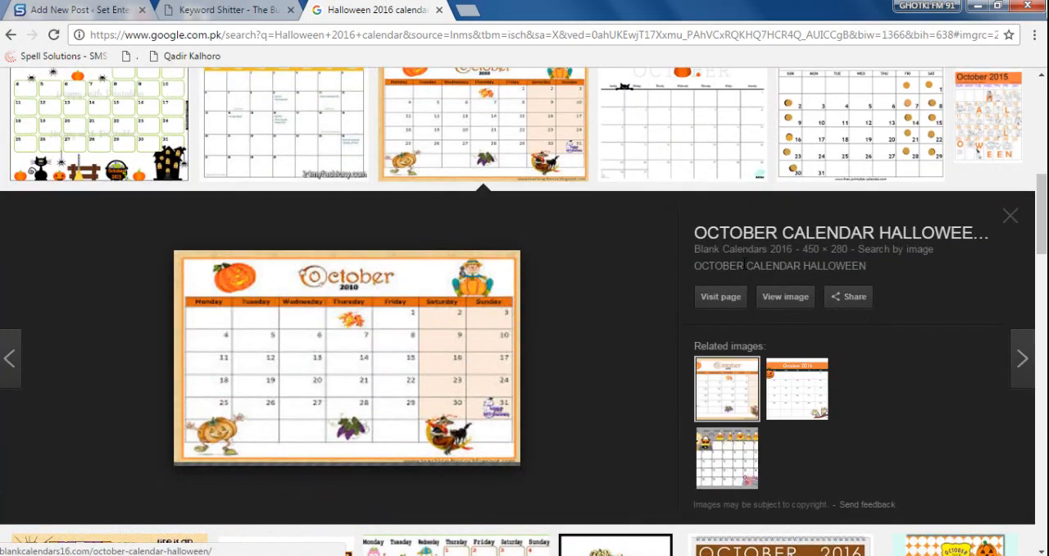
scroll(431, 352, up, 2)
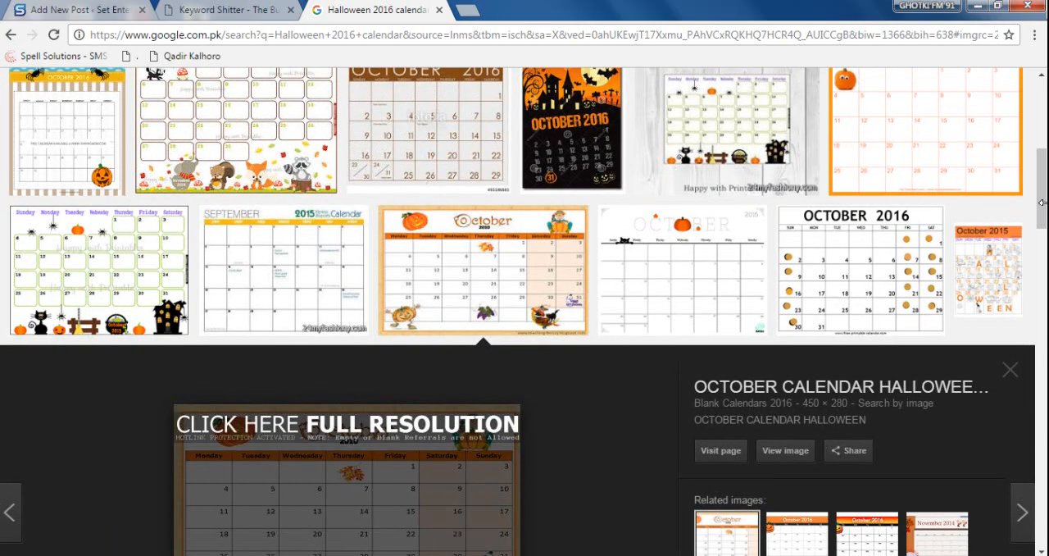
scroll(1042, 197, up, 5)
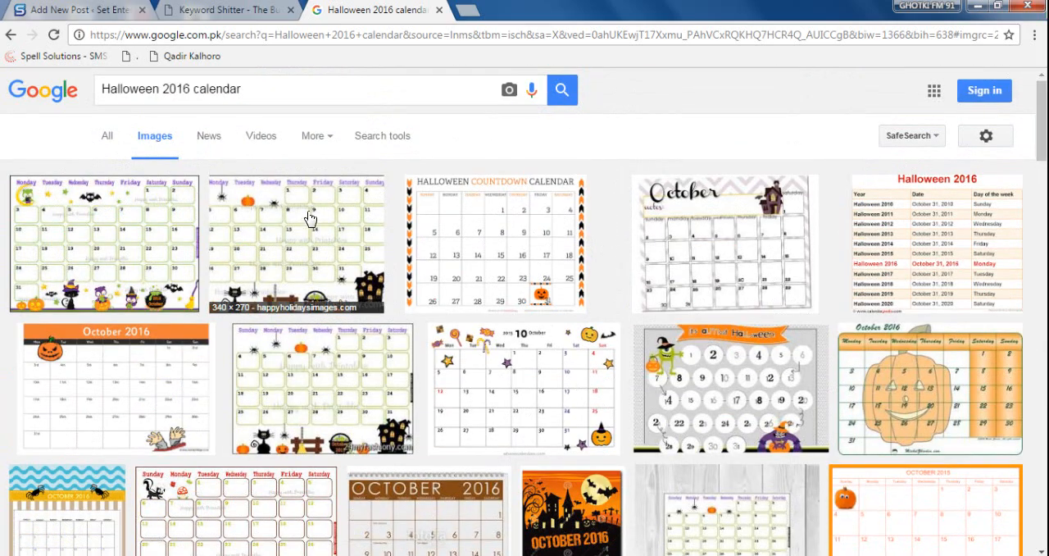
- Reopen the Happy Holidays Images calendar preview and examine its description line again
click(308, 251)
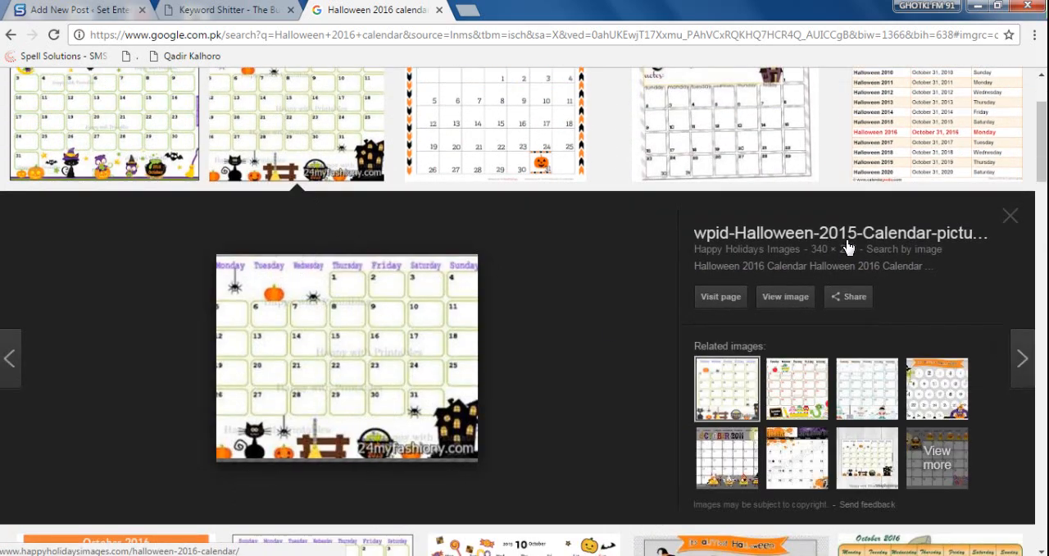
scroll(754, 343, up, 1)
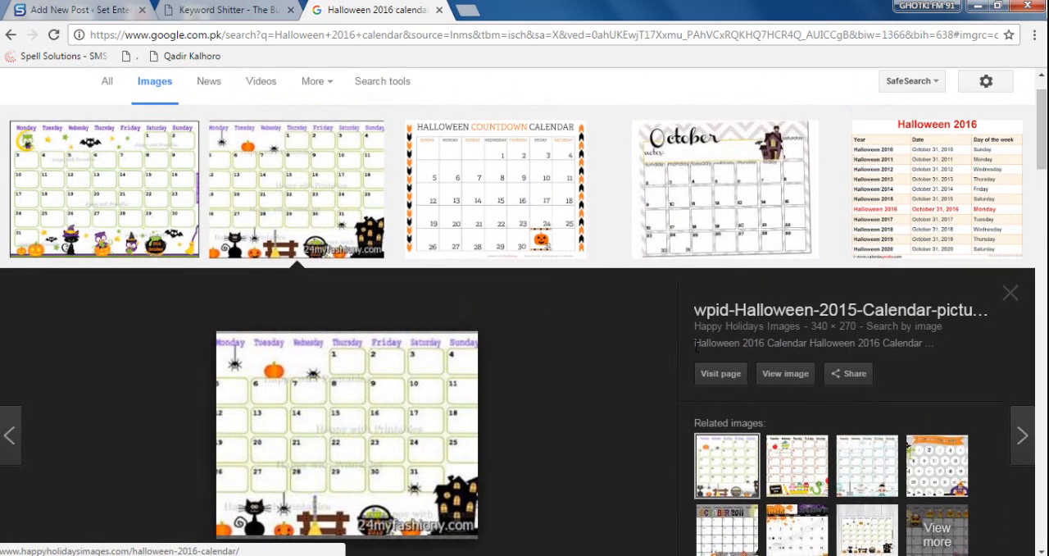
drag(696, 346, 677, 326)
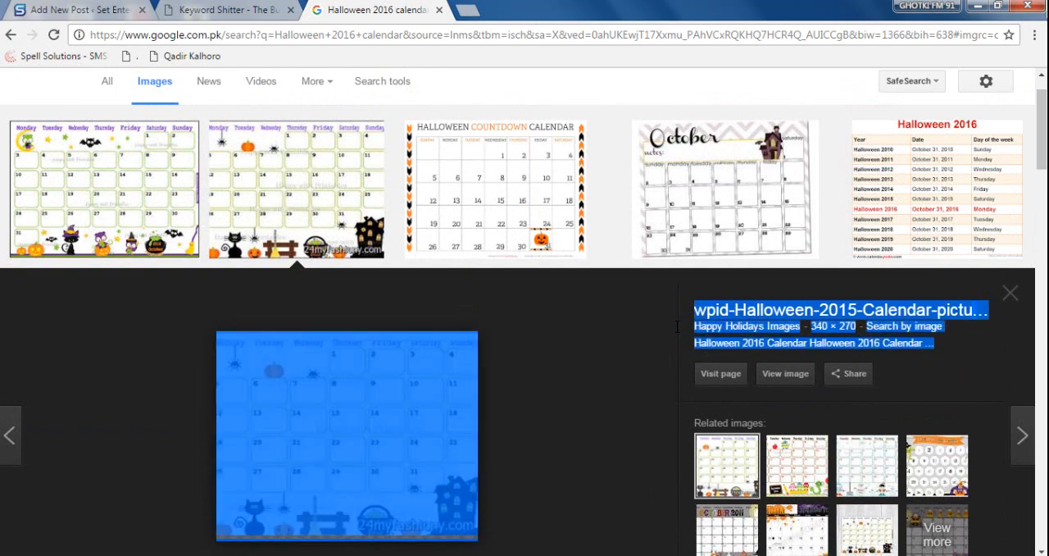
drag(699, 342, 922, 344)
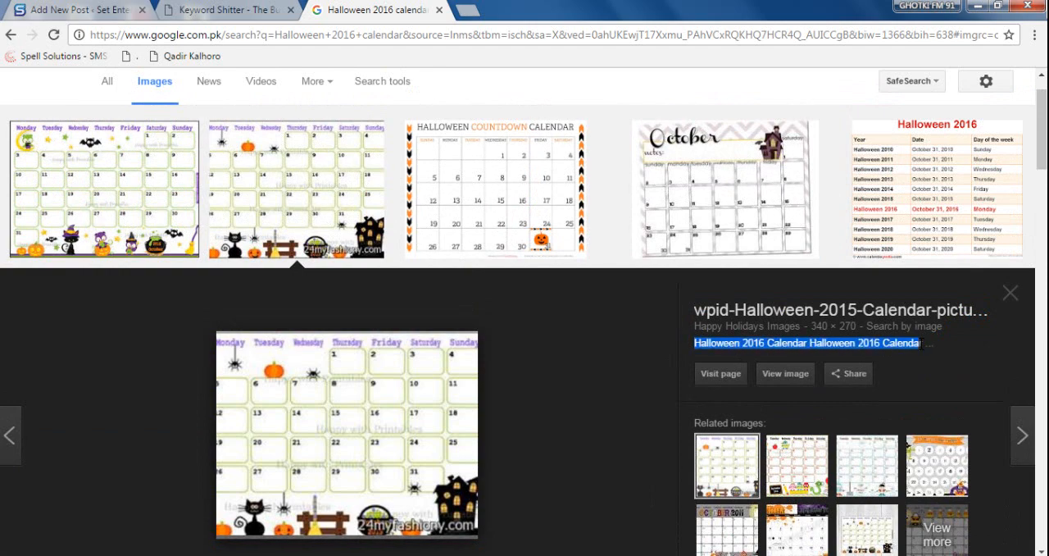
- Examine the description of the Etsy printable October 2016 calendar and compare it with the two neighbouring results
click(134, 171)
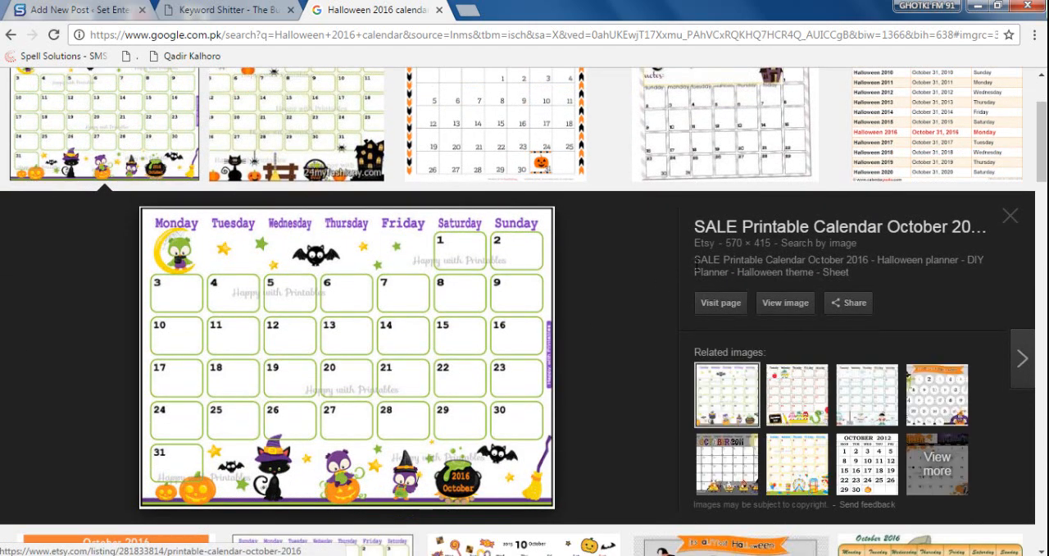
drag(694, 261, 861, 276)
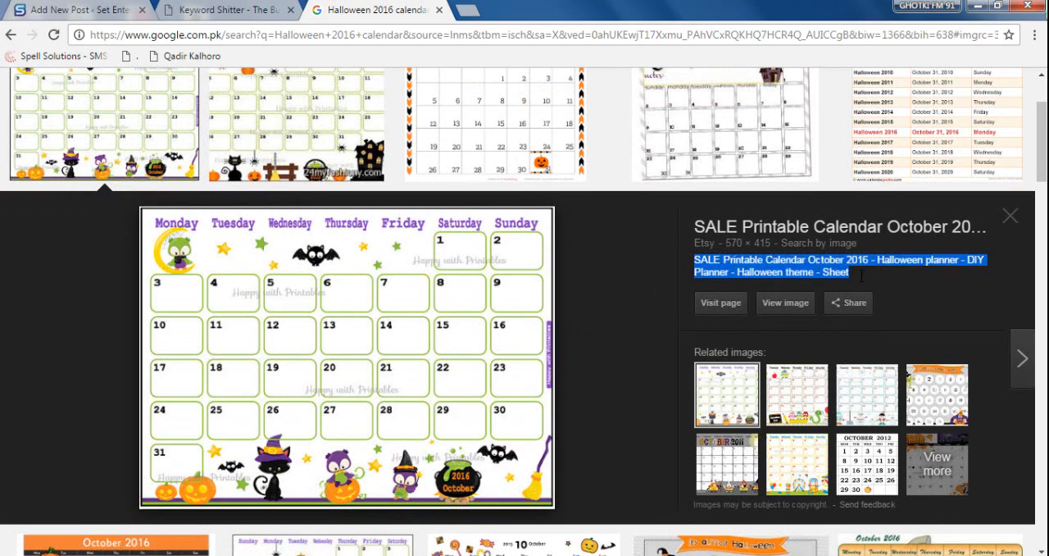
triple_click(862, 276)
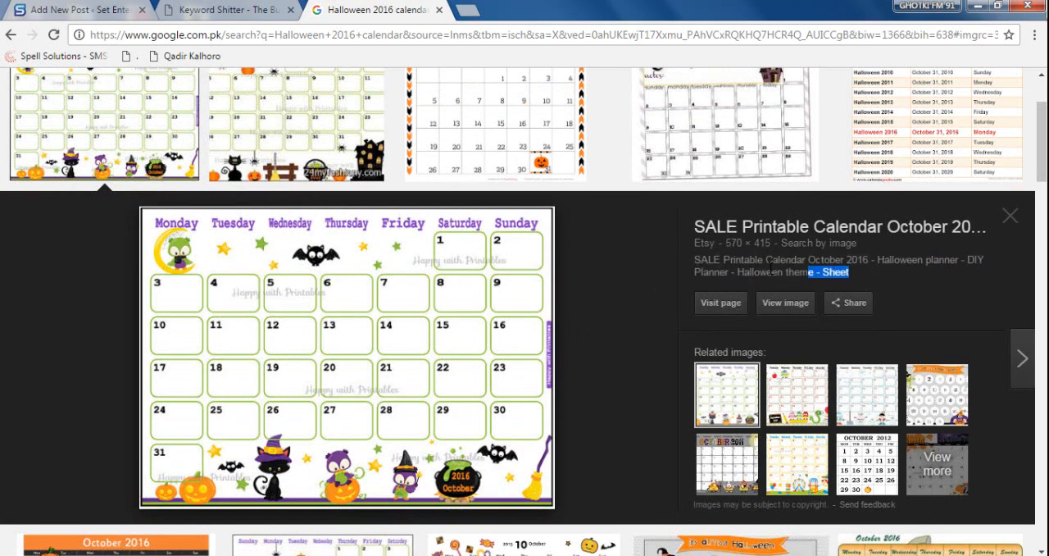
click(301, 112)
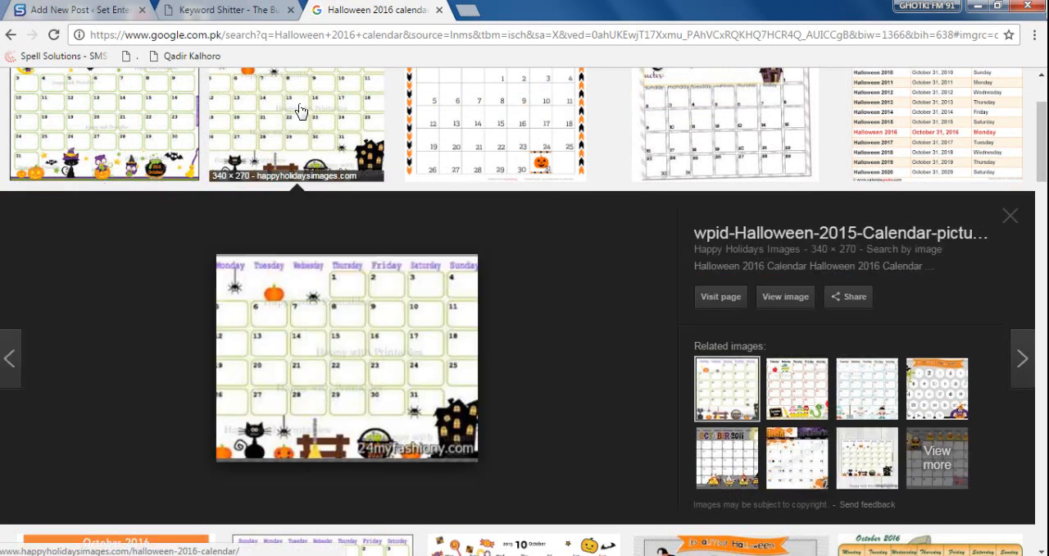
click(496, 120)
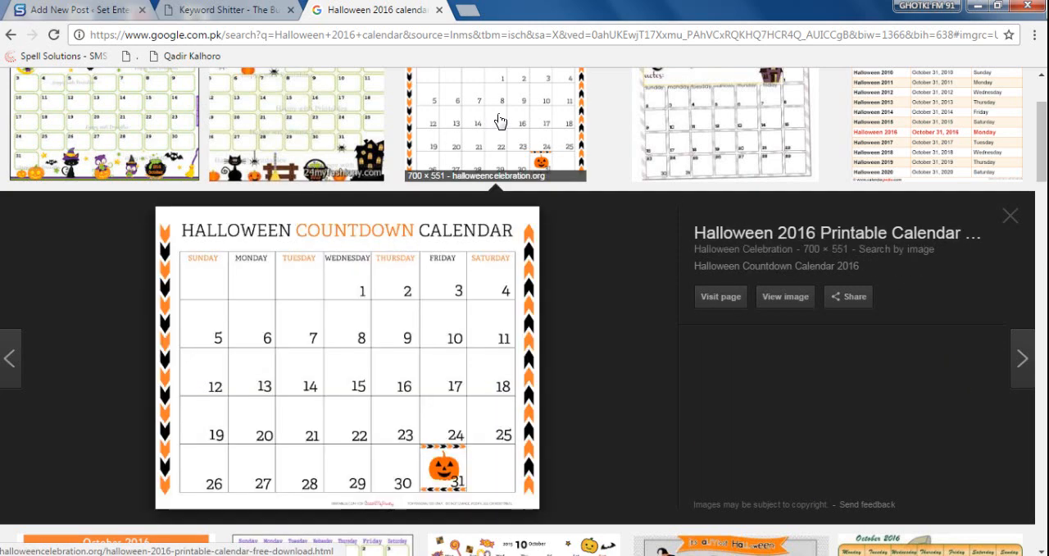
- Preview the October template, Calendarpedia table and Etsy printable October 2016 calendar results, examining the description text beside each image
click(705, 118)
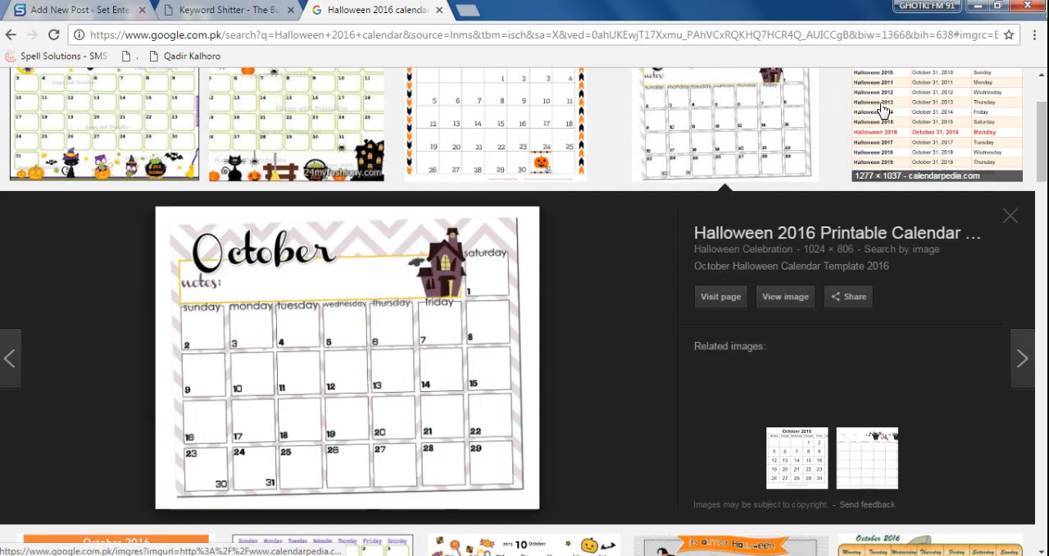
click(899, 122)
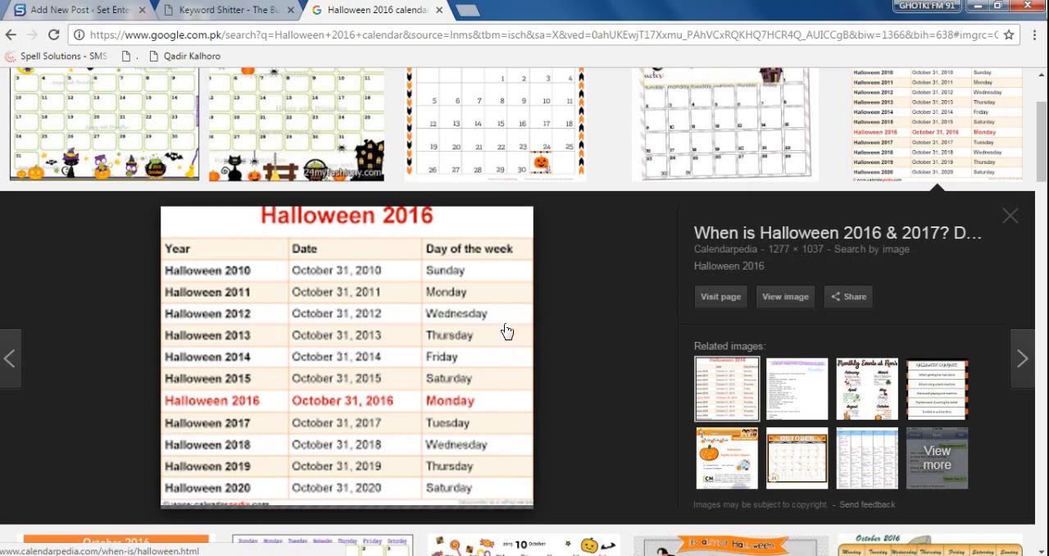
scroll(506, 330, up, 2)
click(83, 227)
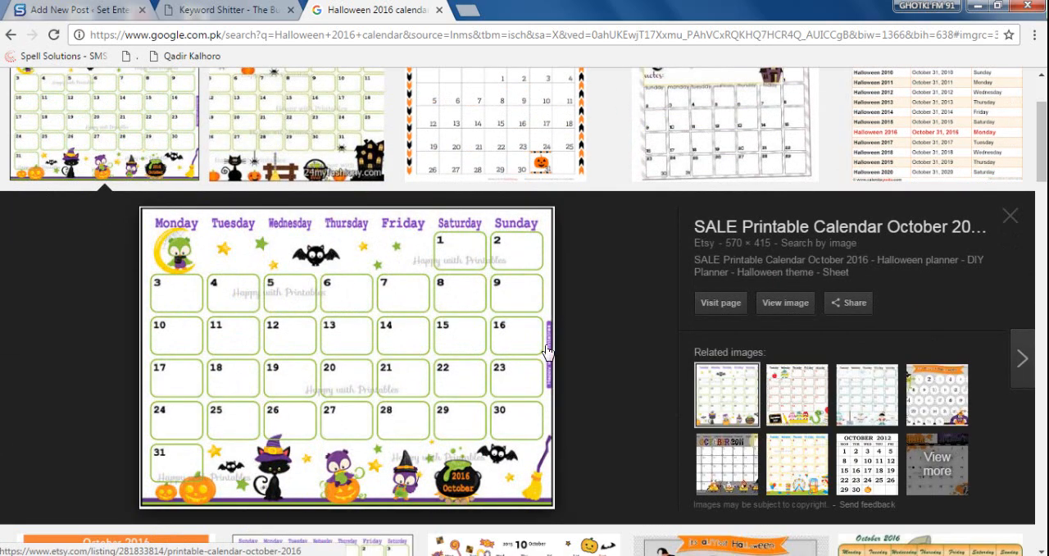
drag(694, 260, 874, 280)
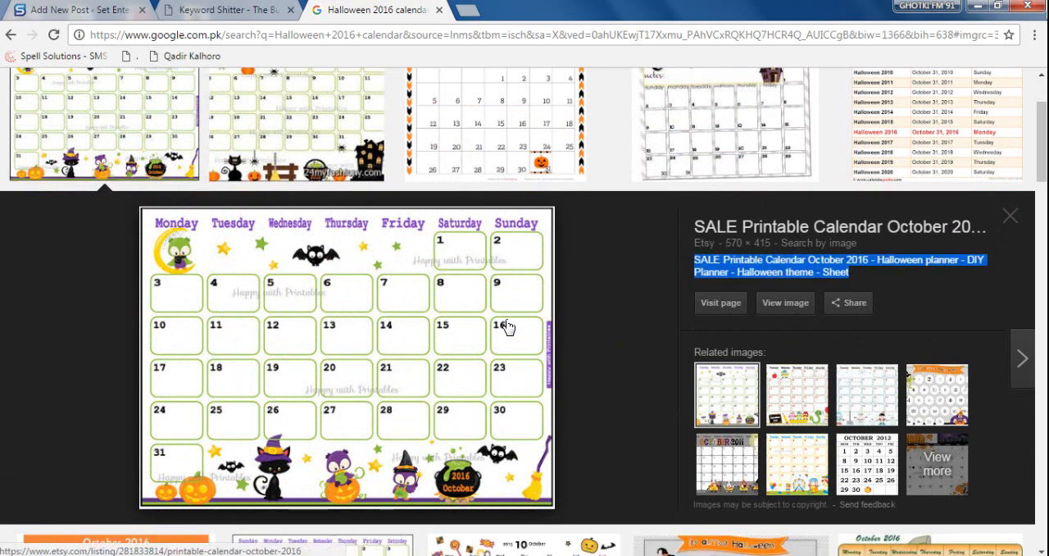
click(769, 267)
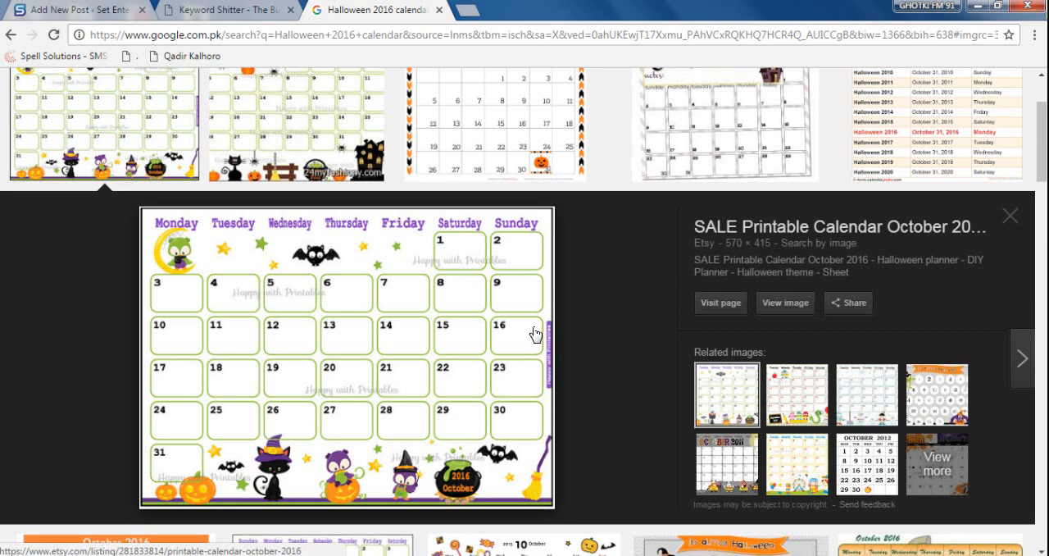
- Return to the WordPress post draft and insert the selected halloween-2016-calendar image into the post
click(87, 12)
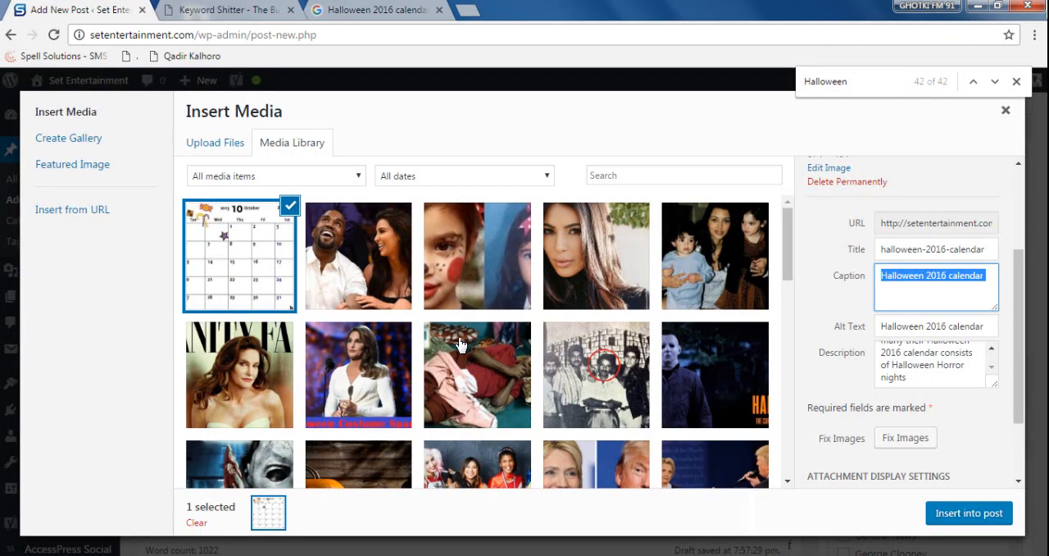
click(940, 365)
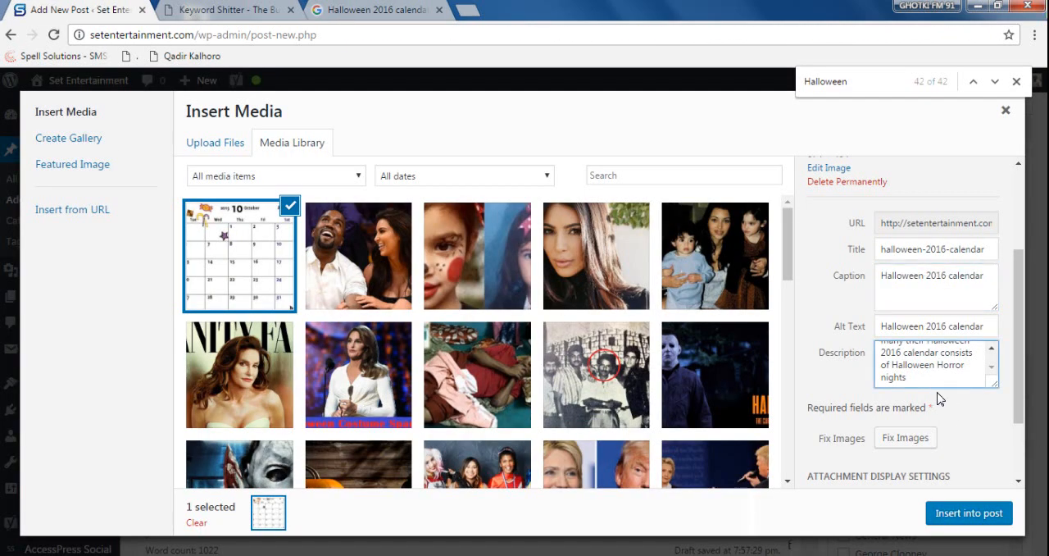
click(968, 513)
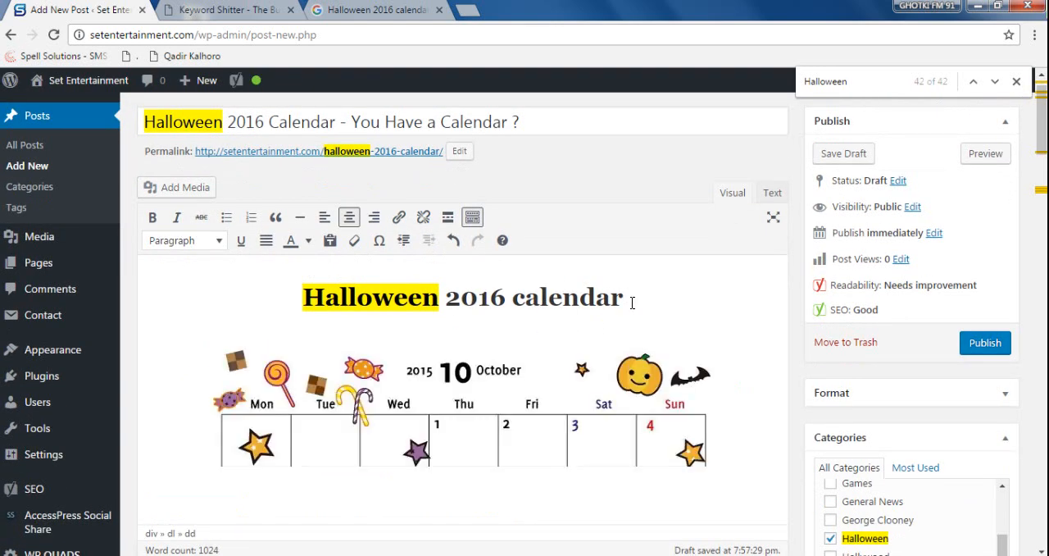
- Copy "Halloween 2016 Calendar" from the post title and save it as the inserted calendar image's title attribute
click(621, 298)
drag(621, 297, 305, 295)
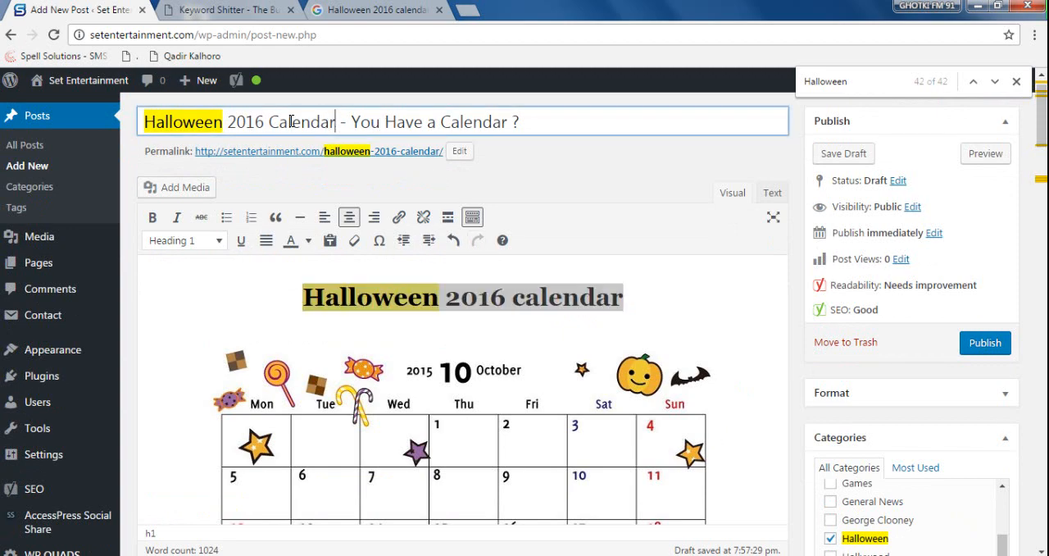
drag(334, 121, 144, 122)
key(ctrl+c)
scroll(557, 351, down, 5)
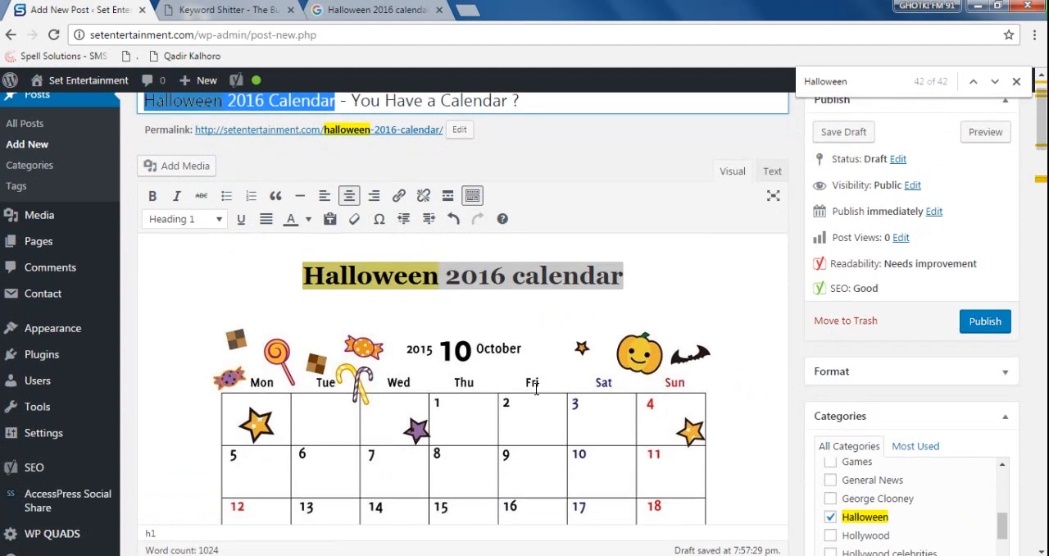
click(429, 254)
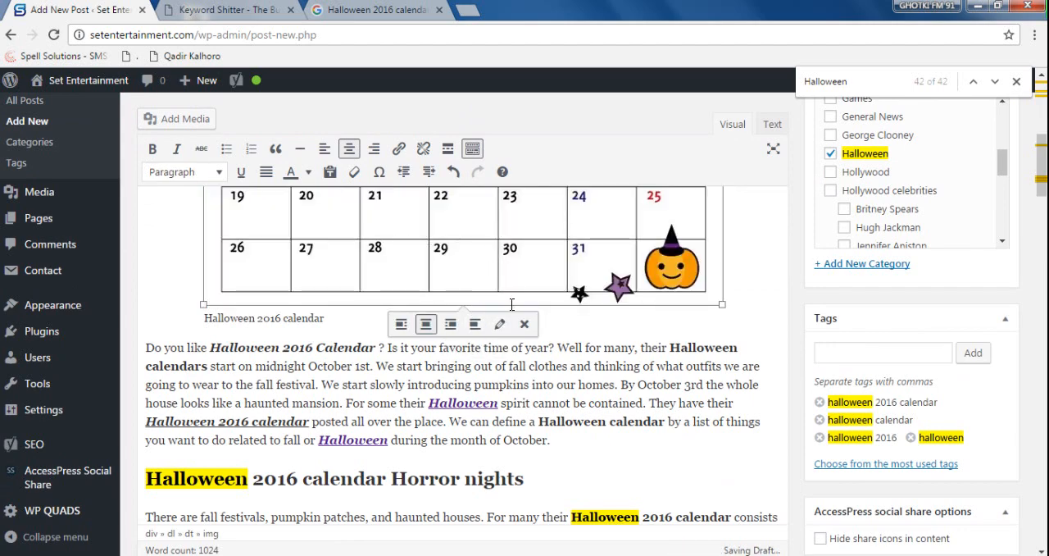
click(499, 326)
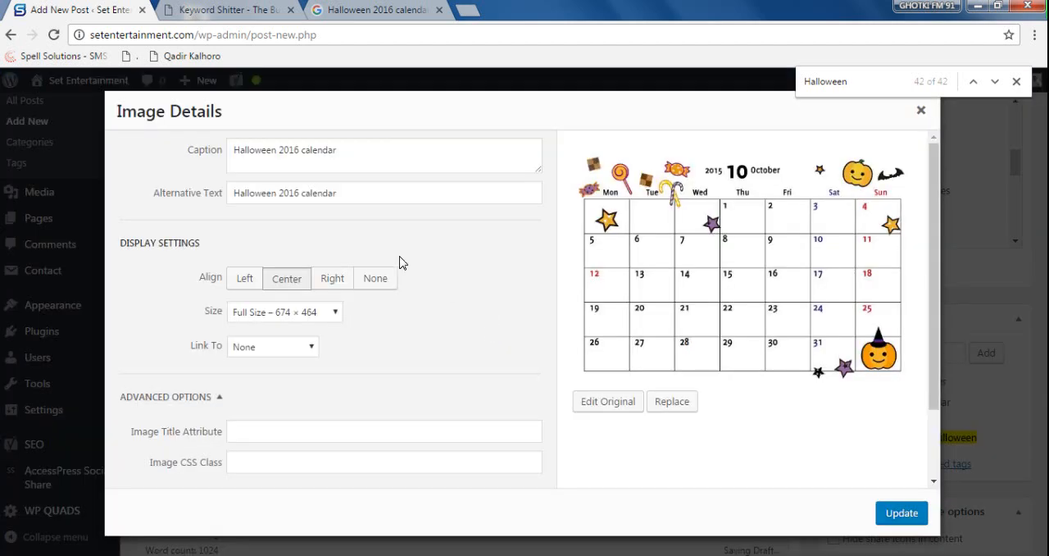
click(386, 432)
key(ctrl+v)
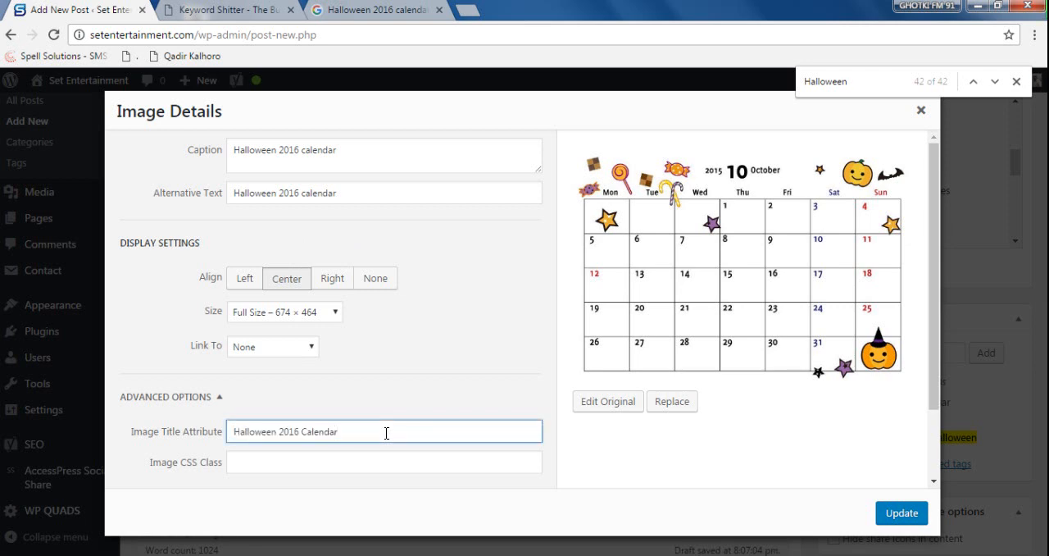
click(902, 513)
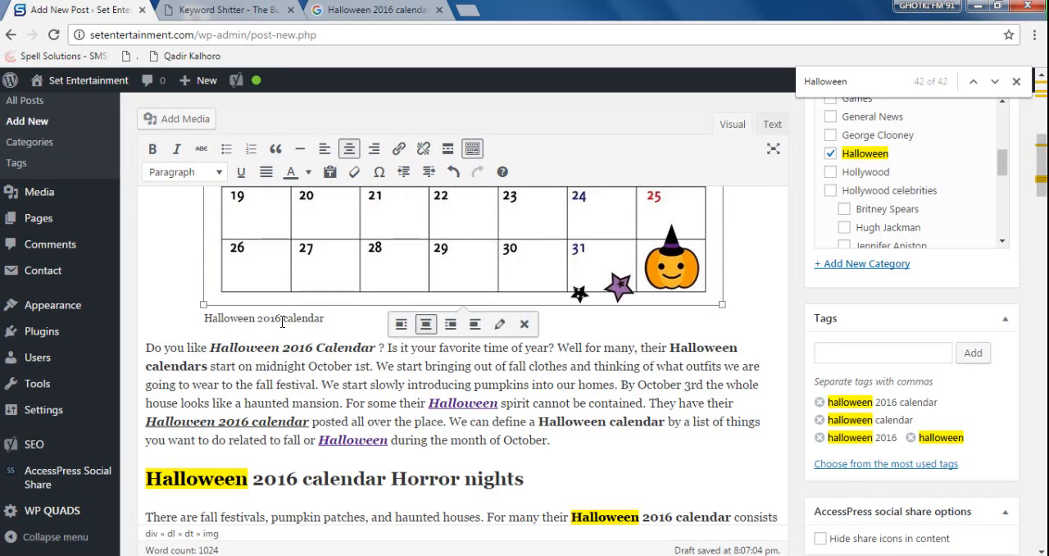
- Make the "Halloween 2016 calendar" caption below the inserted image bold
drag(204, 320, 341, 321)
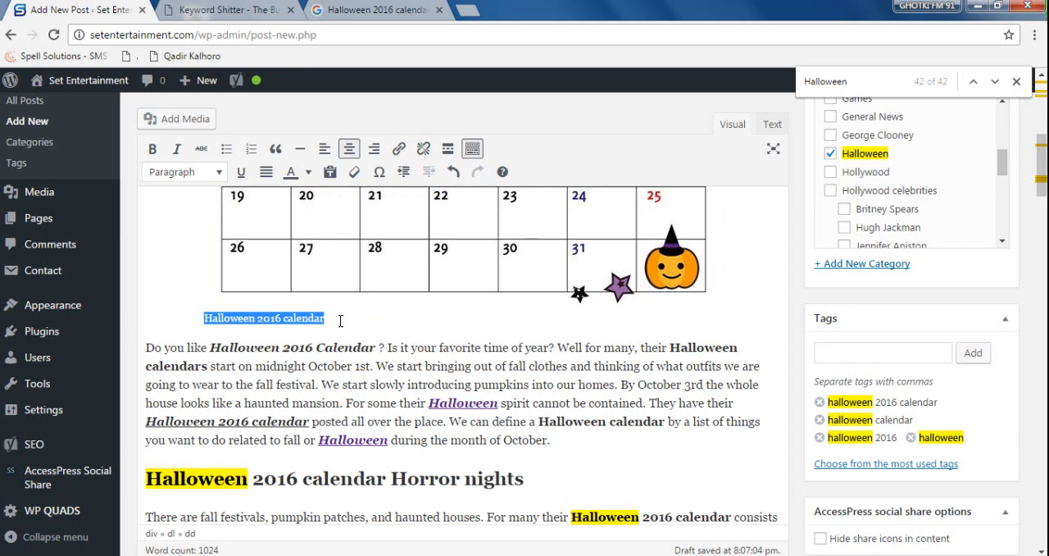
key(ctrl+b)
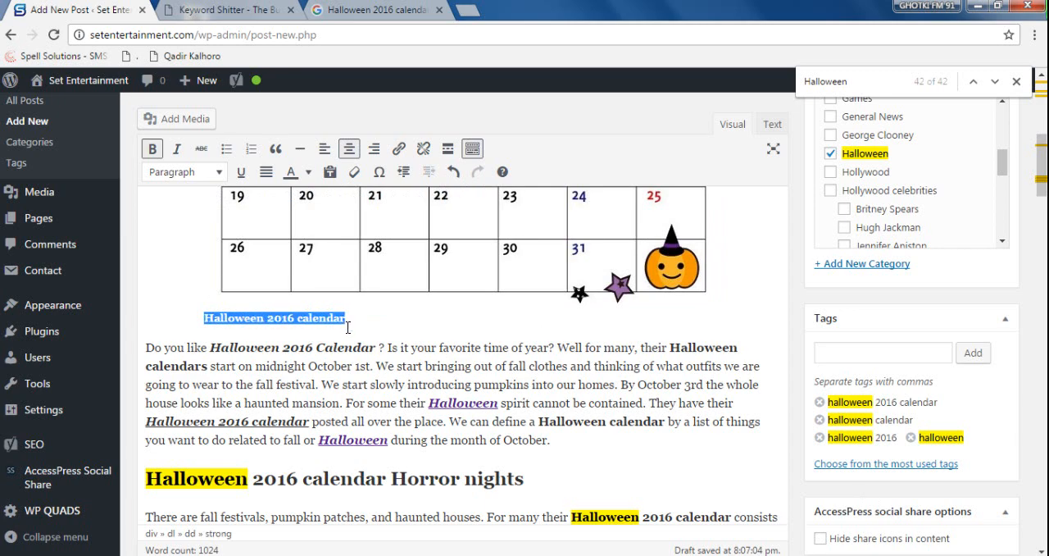
click(364, 322)
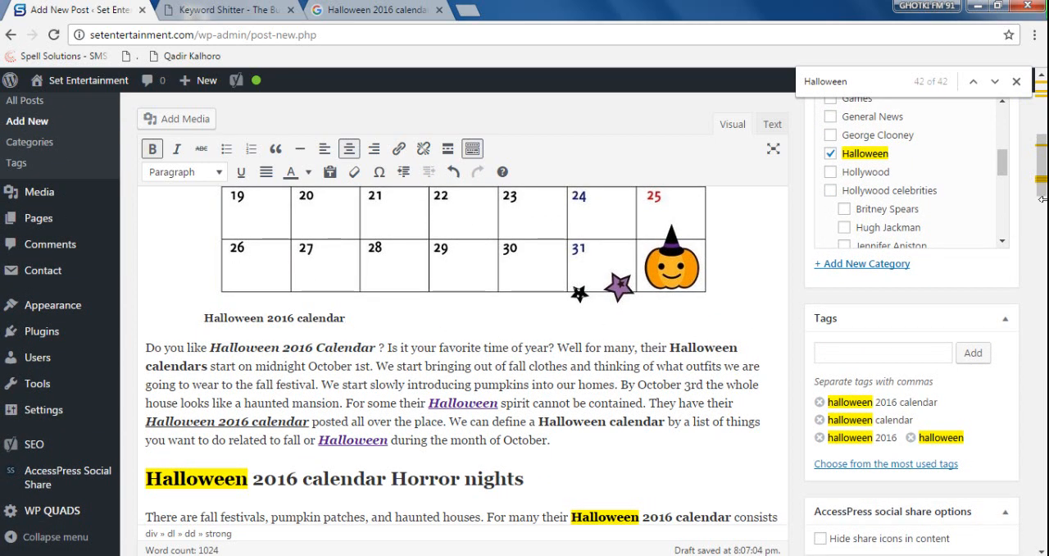
drag(1042, 200, 1045, 145)
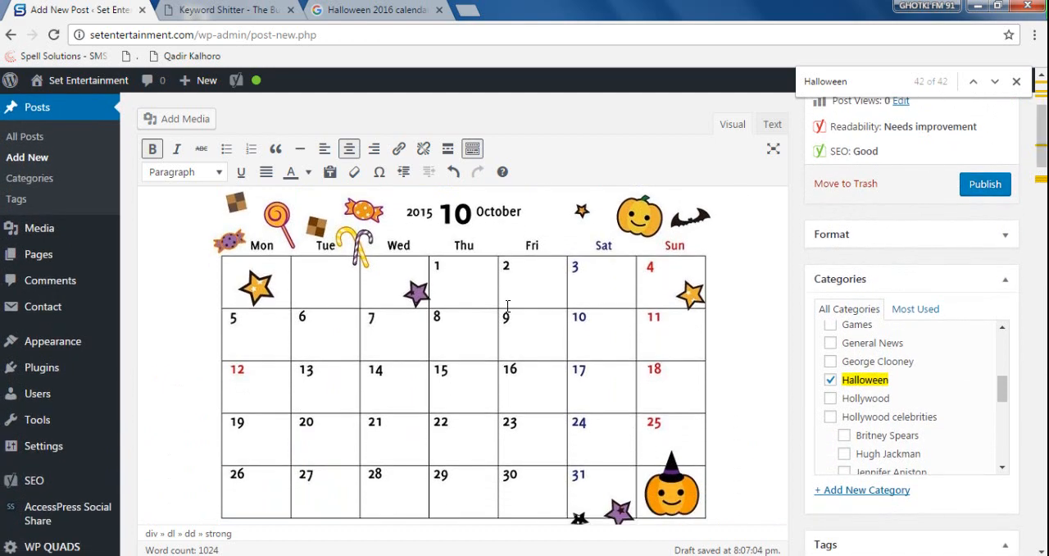
- Switch to the desktop, open the properties of the halloween 2016 calendar image file and check its file name
click(978, 6)
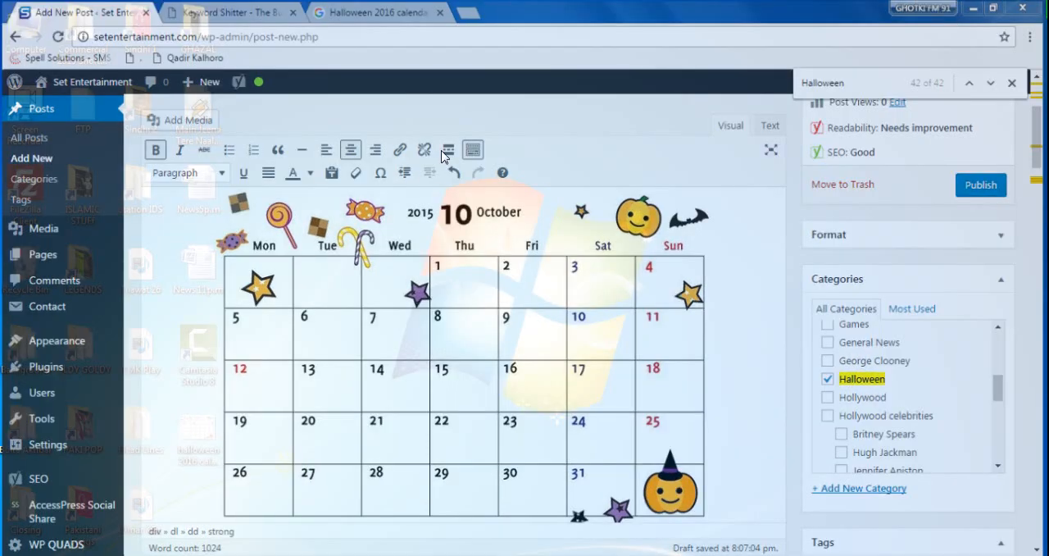
right_click(201, 434)
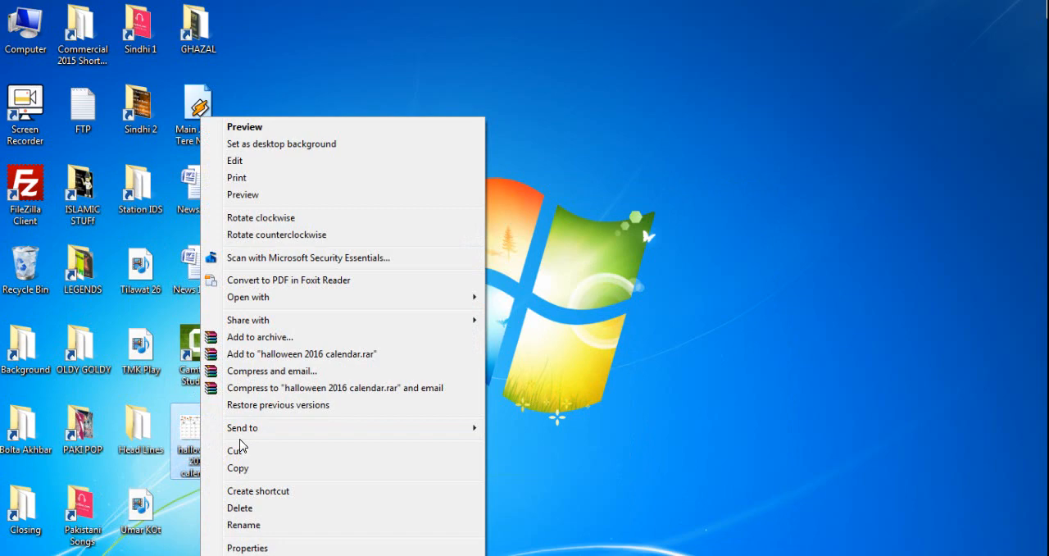
click(277, 547)
click(309, 198)
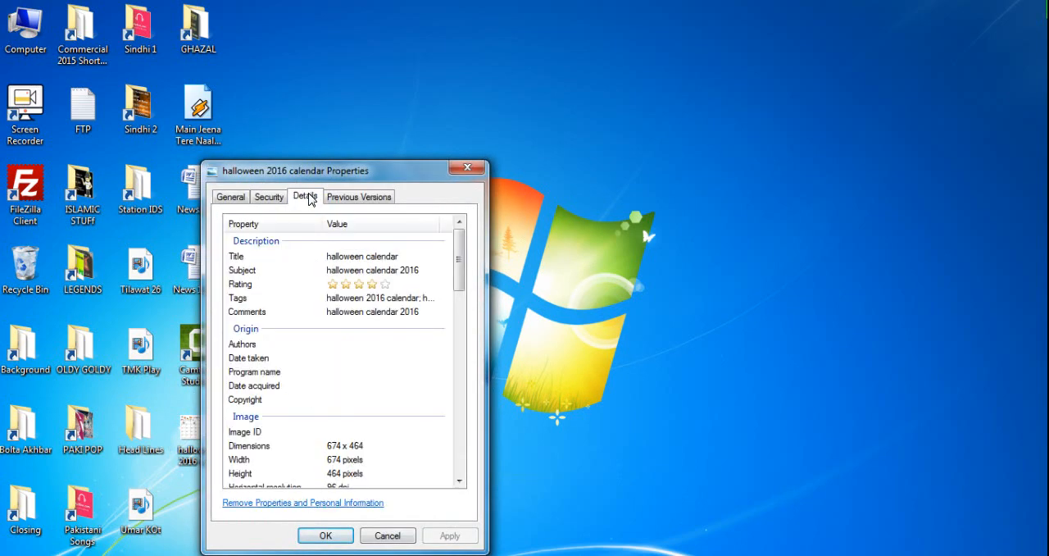
click(229, 197)
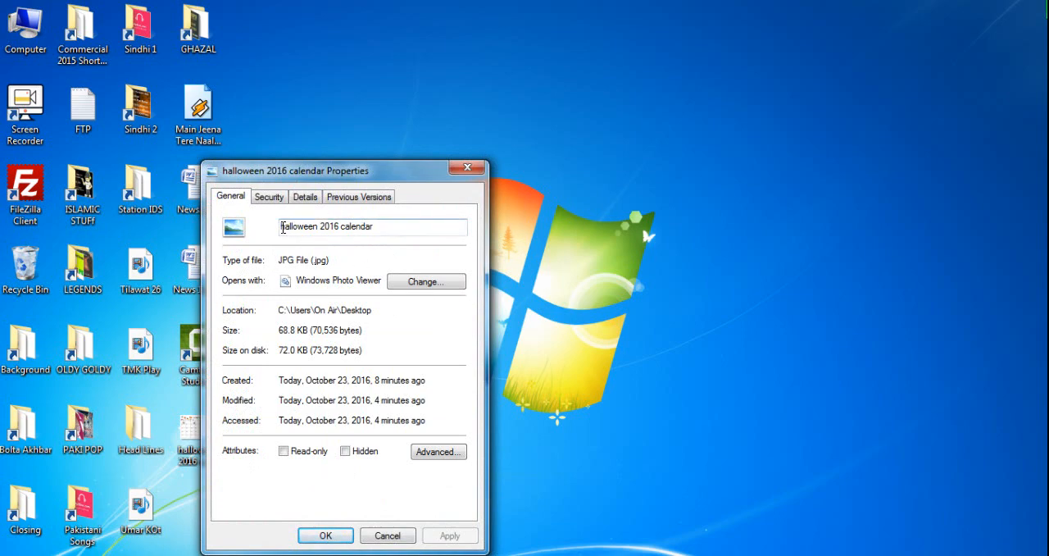
drag(282, 228, 439, 236)
- Review the title, subject, tags and comments in the image file's details, and close its properties without changes
click(315, 200)
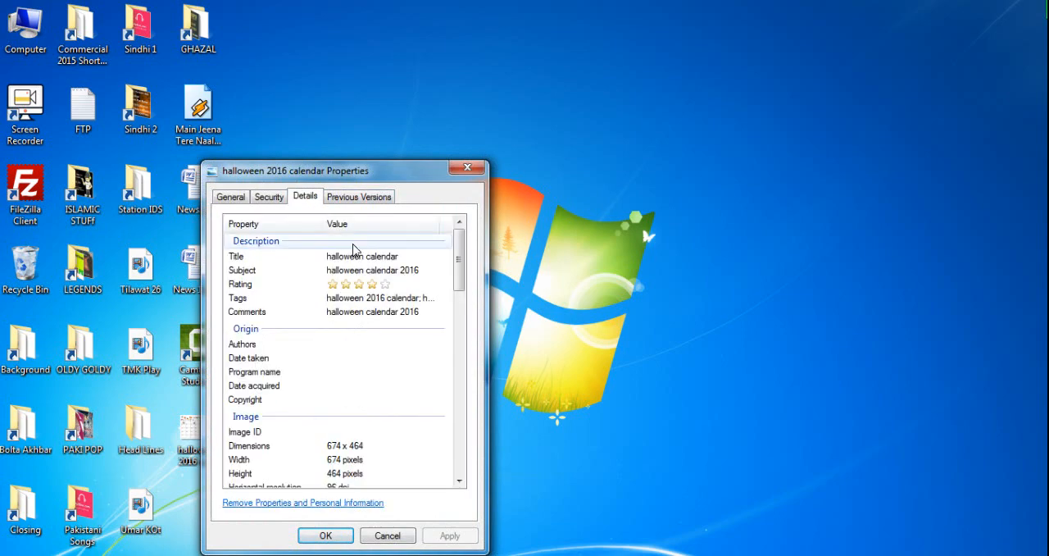
click(412, 257)
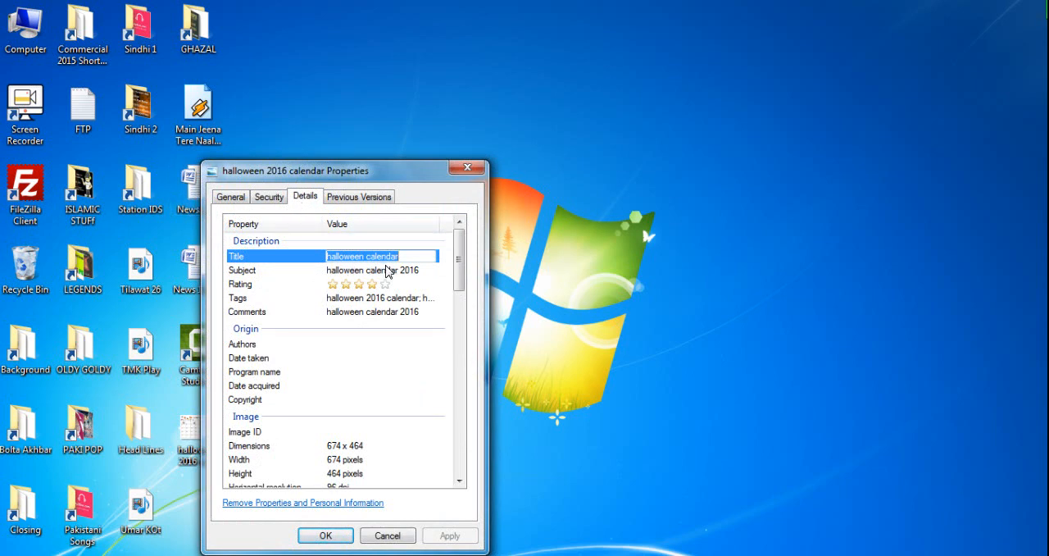
click(340, 270)
click(401, 269)
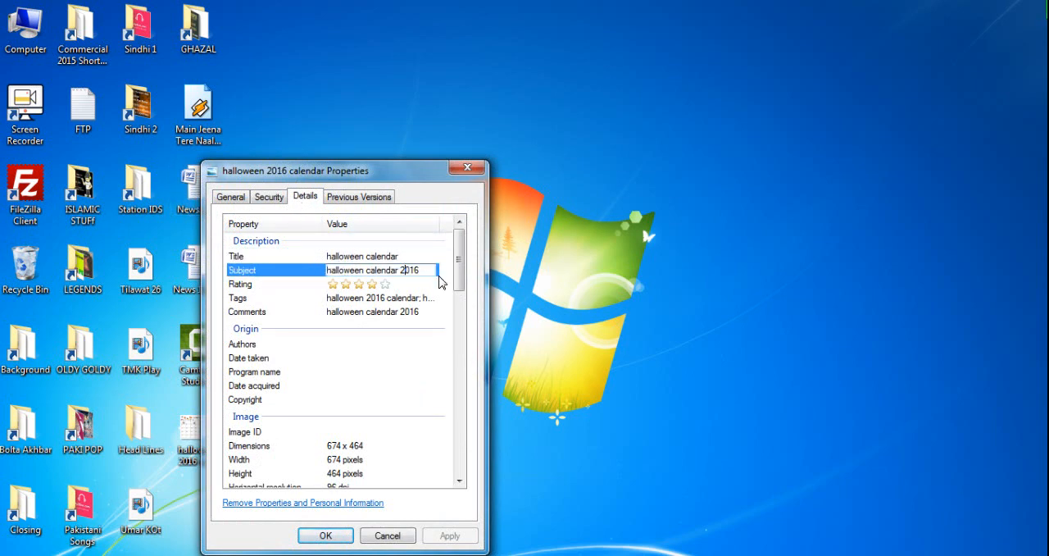
click(268, 299)
click(378, 300)
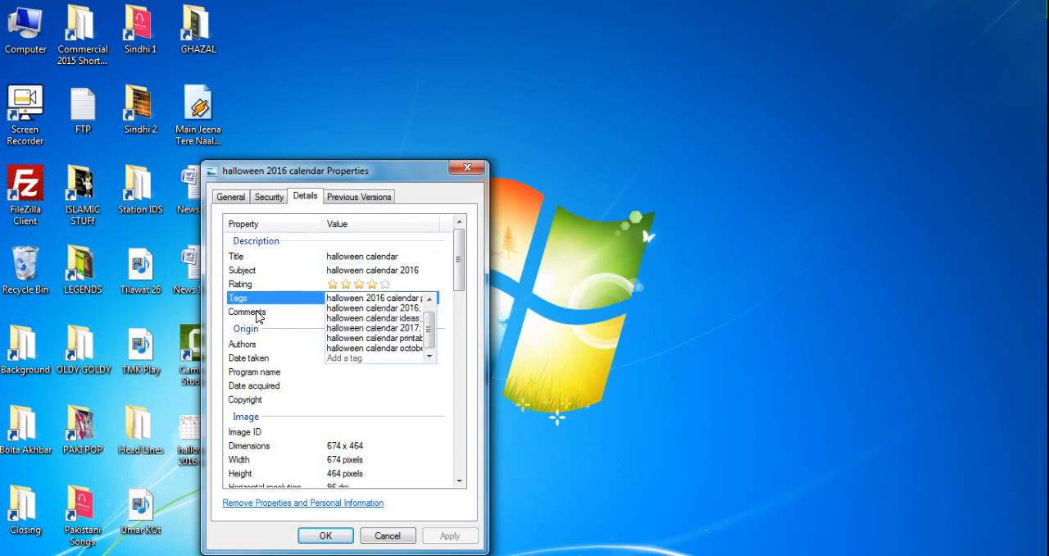
click(293, 318)
click(379, 311)
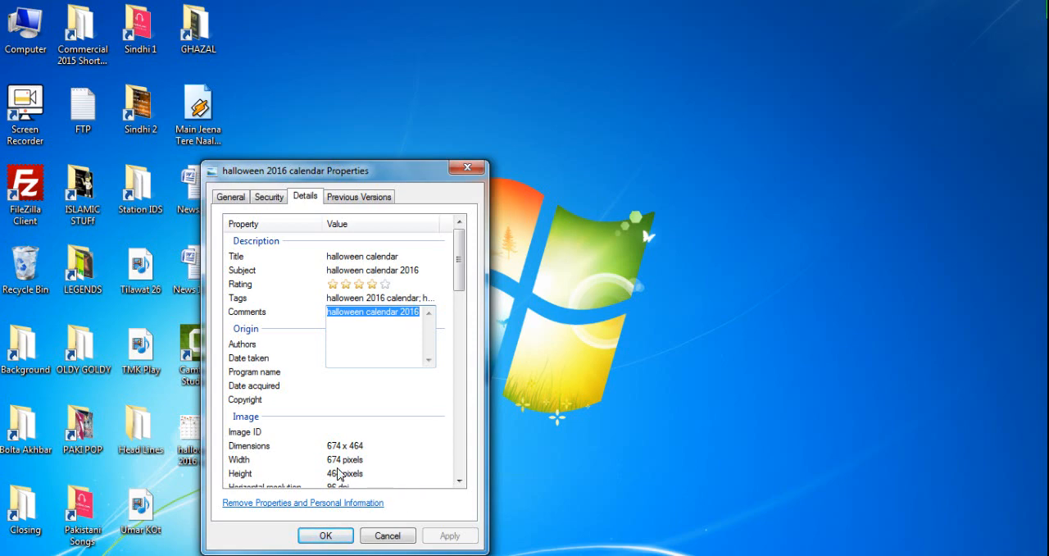
click(401, 537)
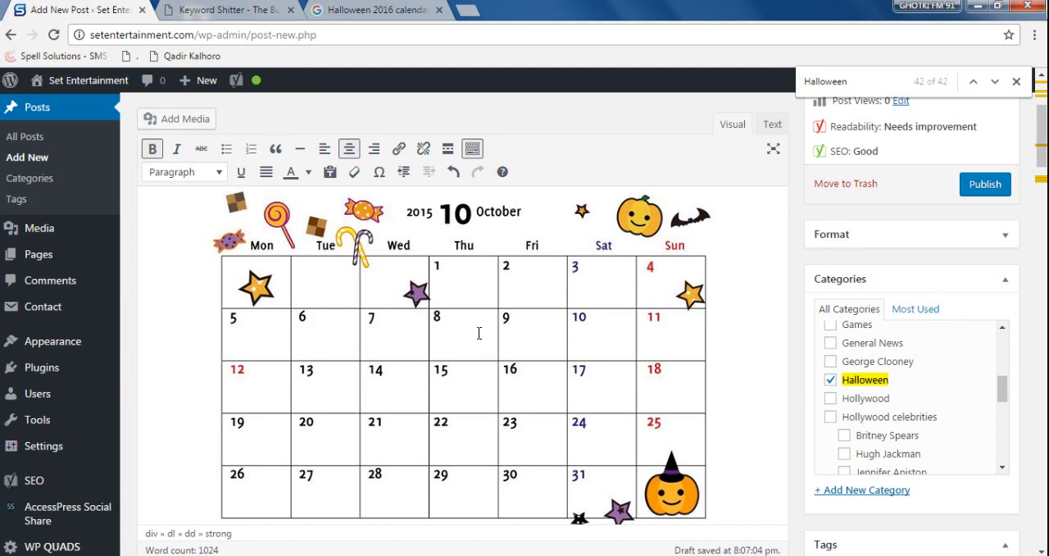
- Switch back to the WordPress post, review the calendar image's alternative text, title attribute and caption, and close its details without updating
click(479, 333)
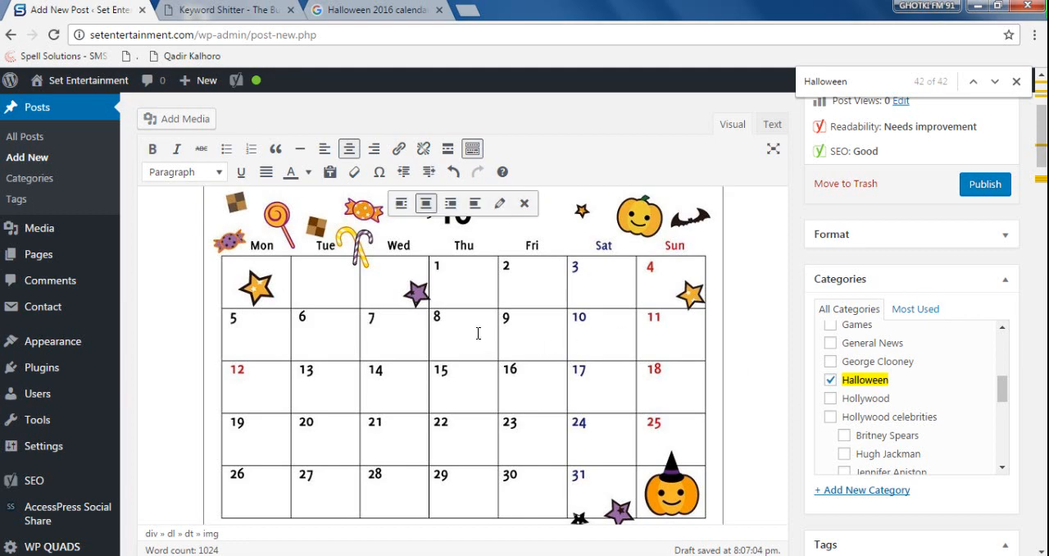
click(500, 203)
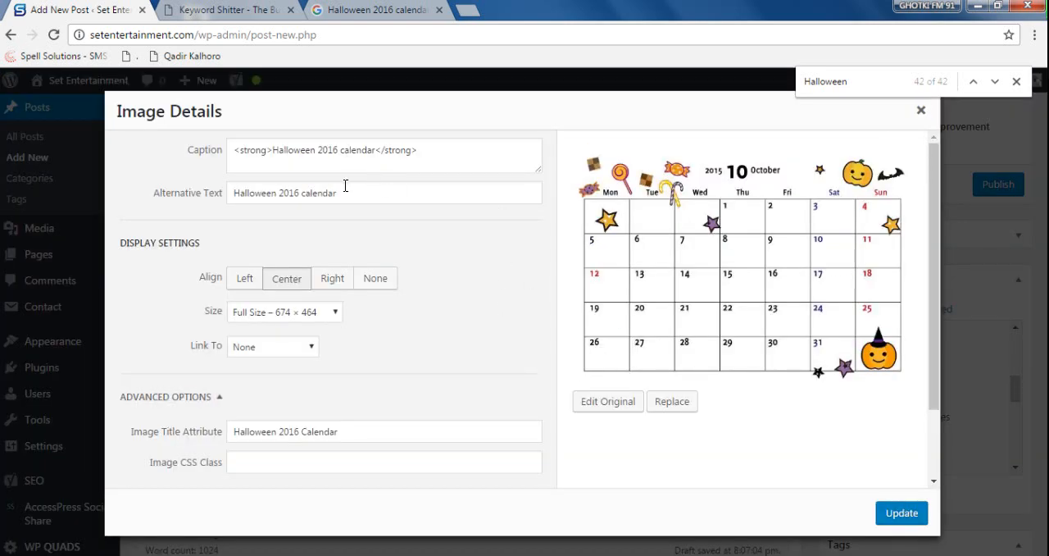
drag(338, 192, 227, 210)
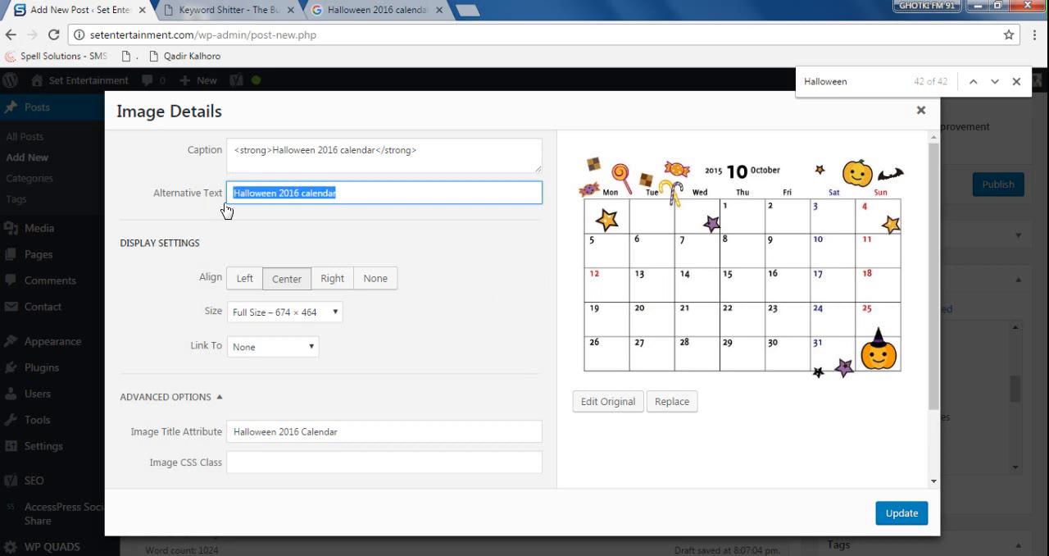
click(396, 200)
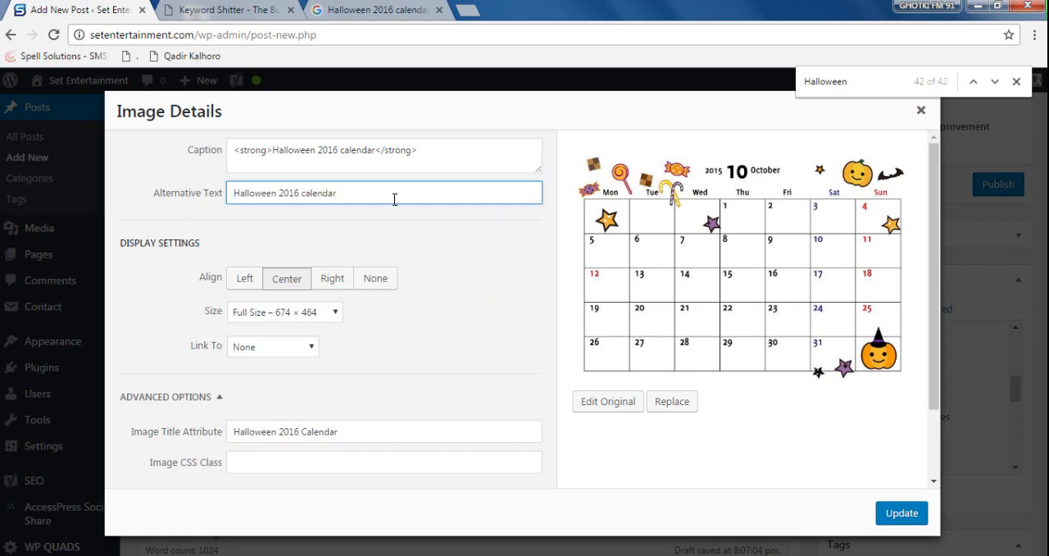
click(385, 431)
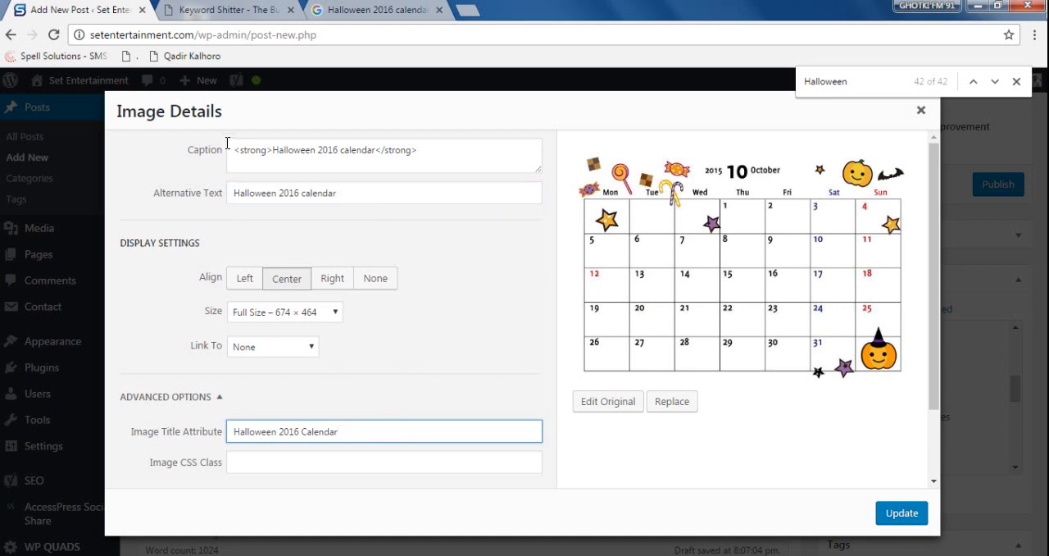
drag(232, 149, 478, 169)
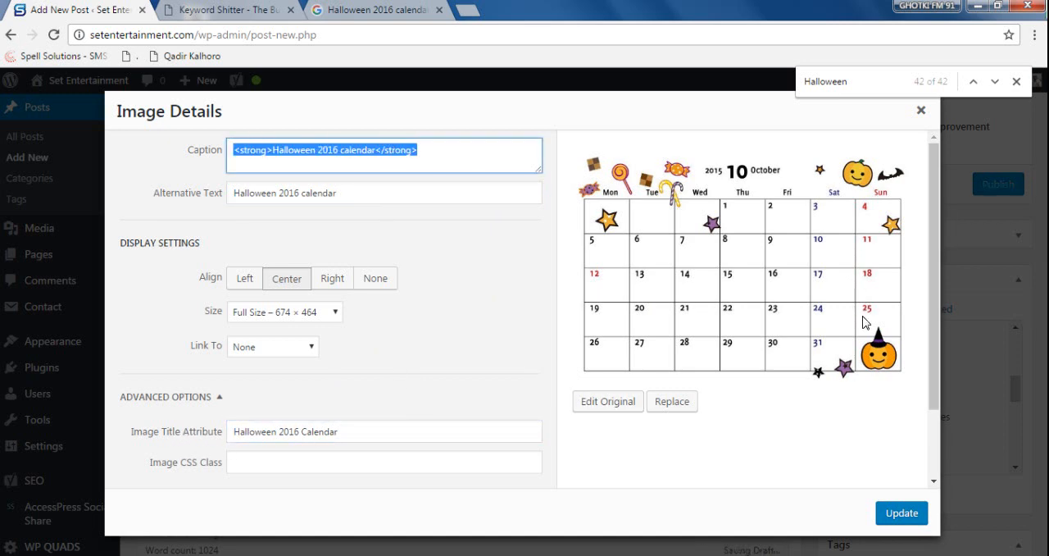
click(920, 110)
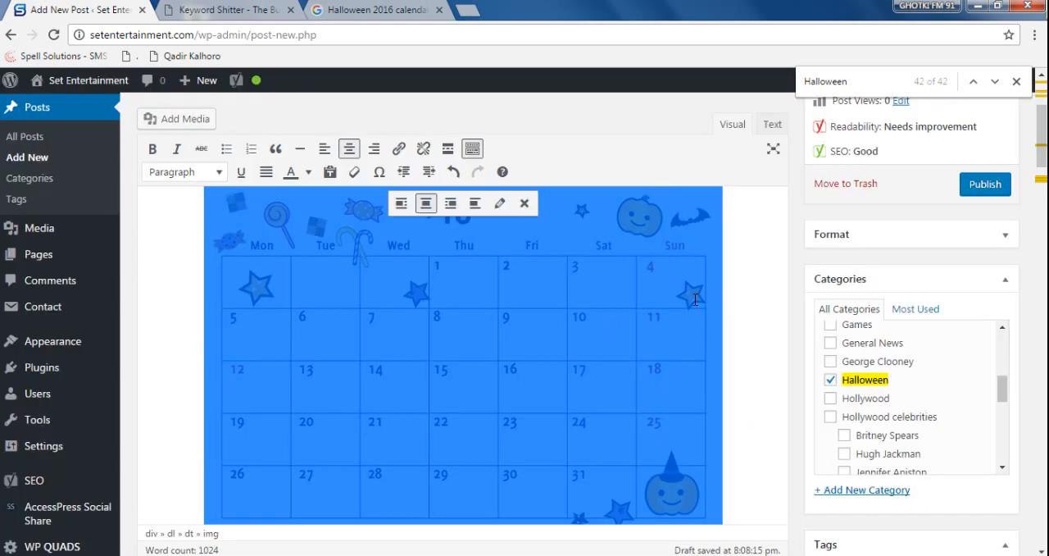
- Check the bold "Halloween 2016 calendar" caption below the calendar image in the post body
click(694, 300)
scroll(590, 346, down, 1)
drag(380, 467, 204, 467)
scroll(565, 317, down, 1)
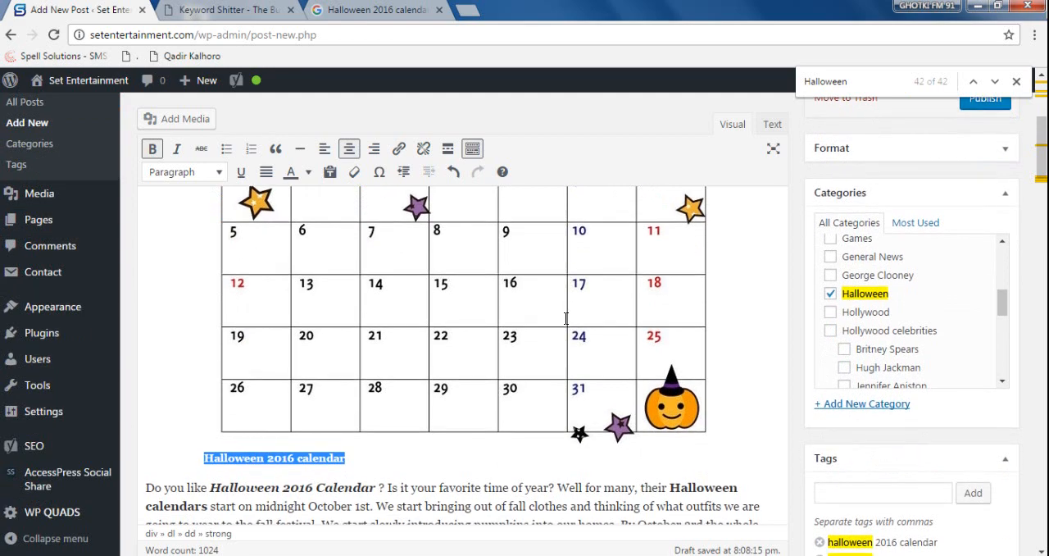
scroll(632, 298, up, 1)
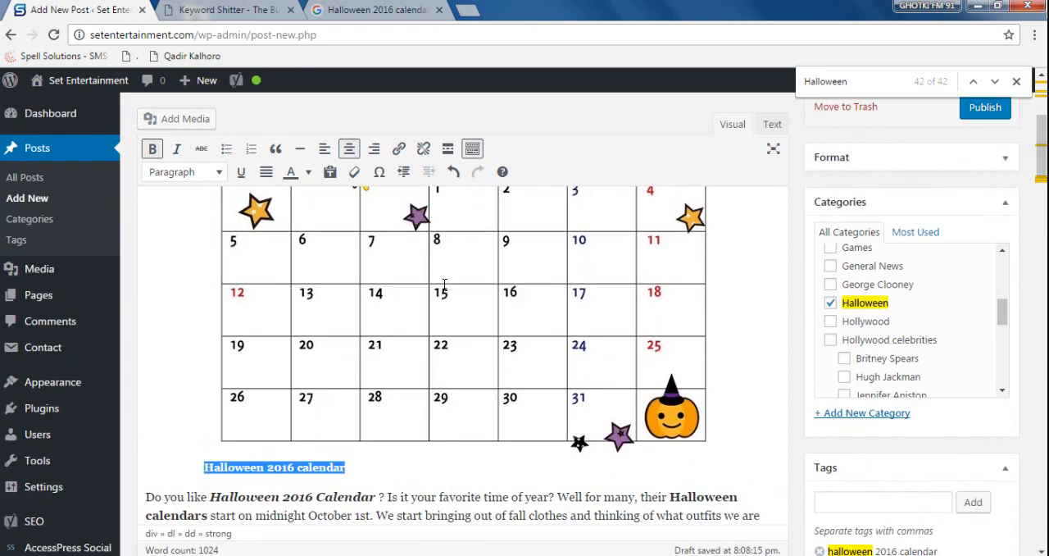
- Review the calendar image's caption, alternative text and title attribute in its details, and close them without updating
click(444, 284)
click(499, 203)
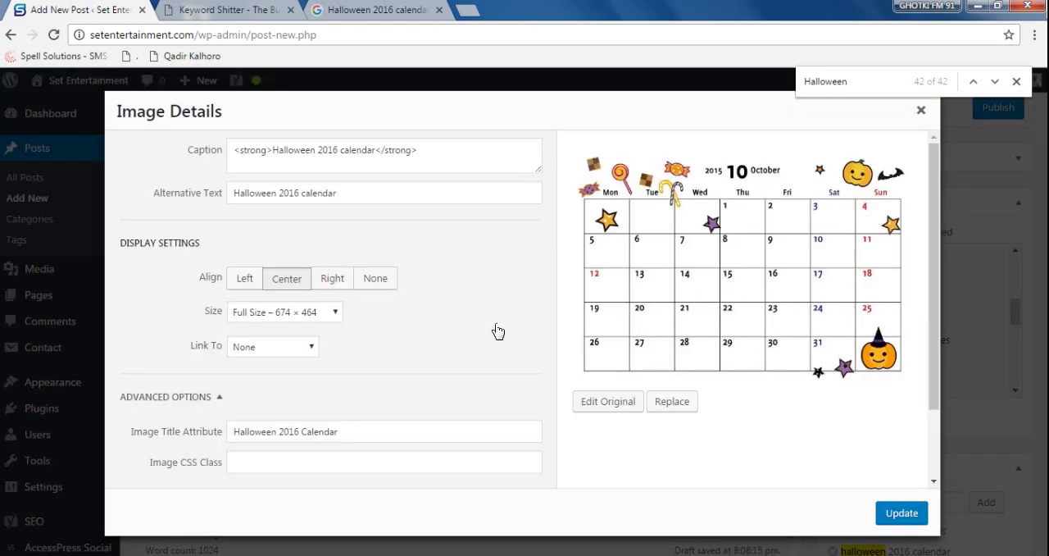
drag(236, 150, 430, 162)
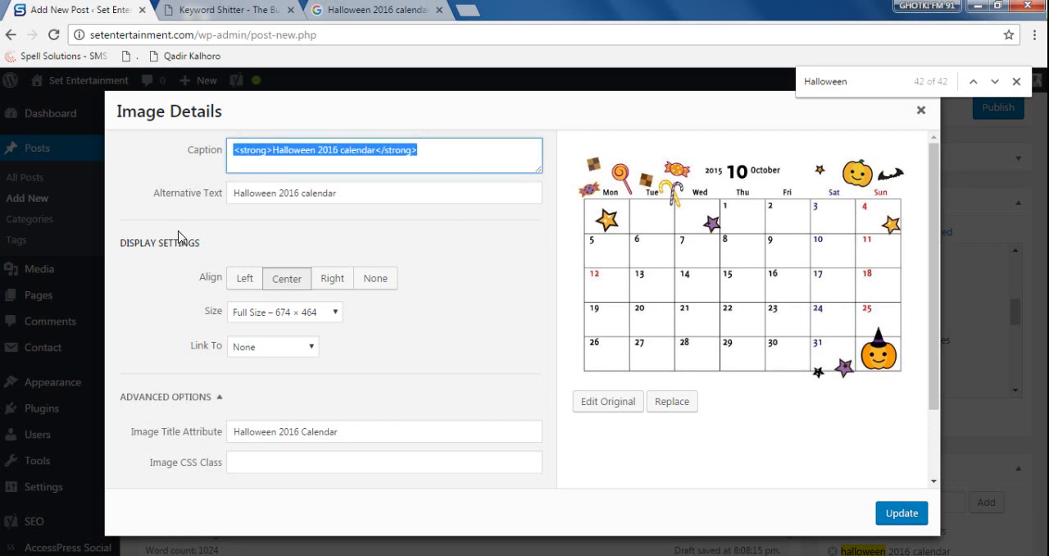
drag(231, 192, 316, 194)
drag(433, 219, 445, 223)
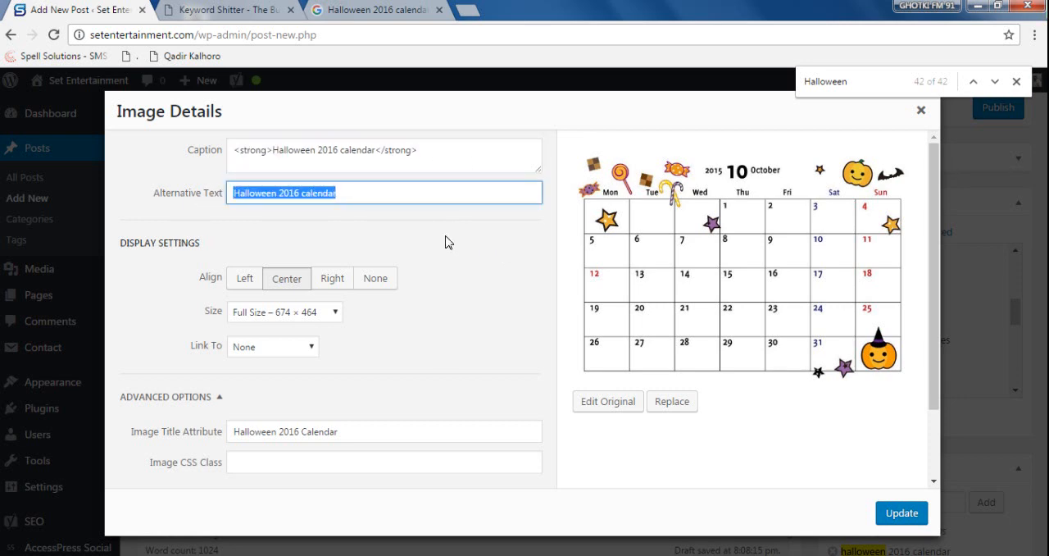
drag(391, 426, 174, 428)
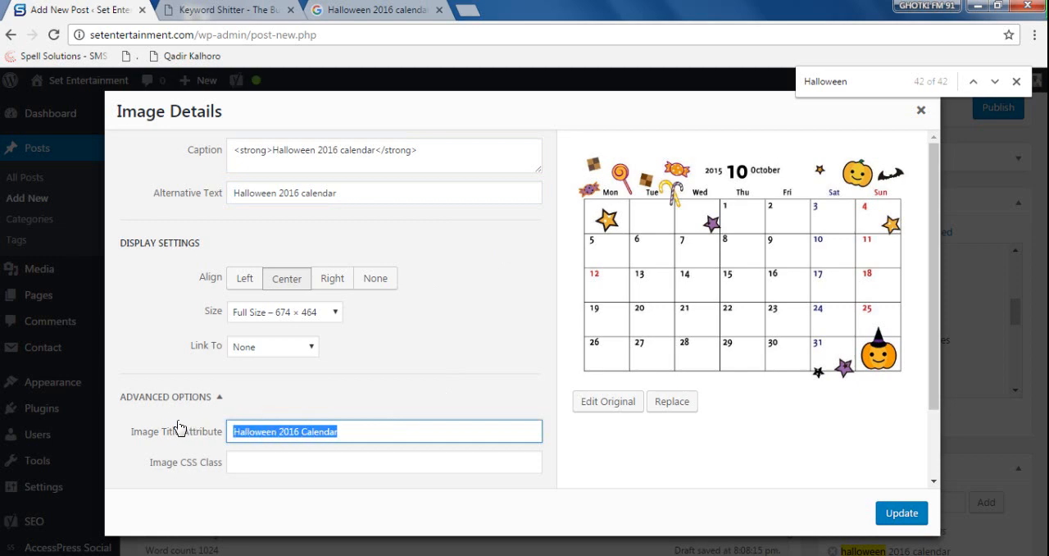
click(922, 111)
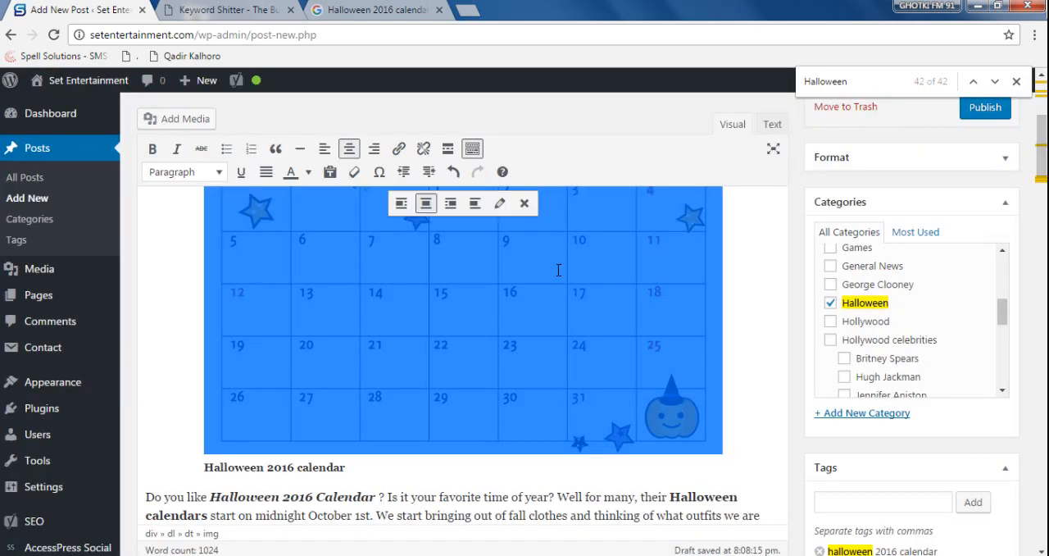
- Read through the post body from the image caption to the closing link and the Yoast snippet, examining headings, bold keywords and links
click(487, 355)
scroll(468, 394, down, 3)
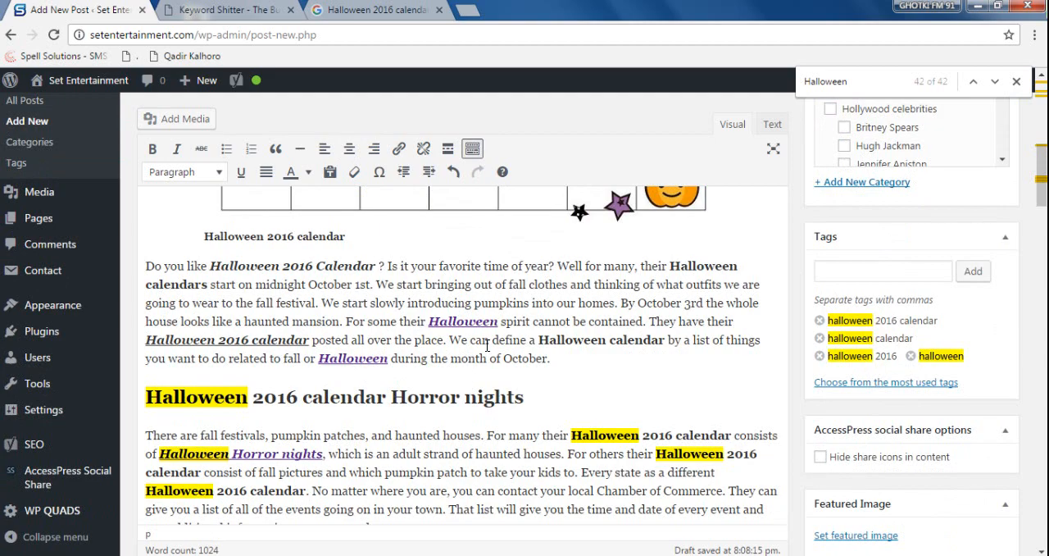
scroll(487, 346, down, 2)
scroll(487, 346, down, 4)
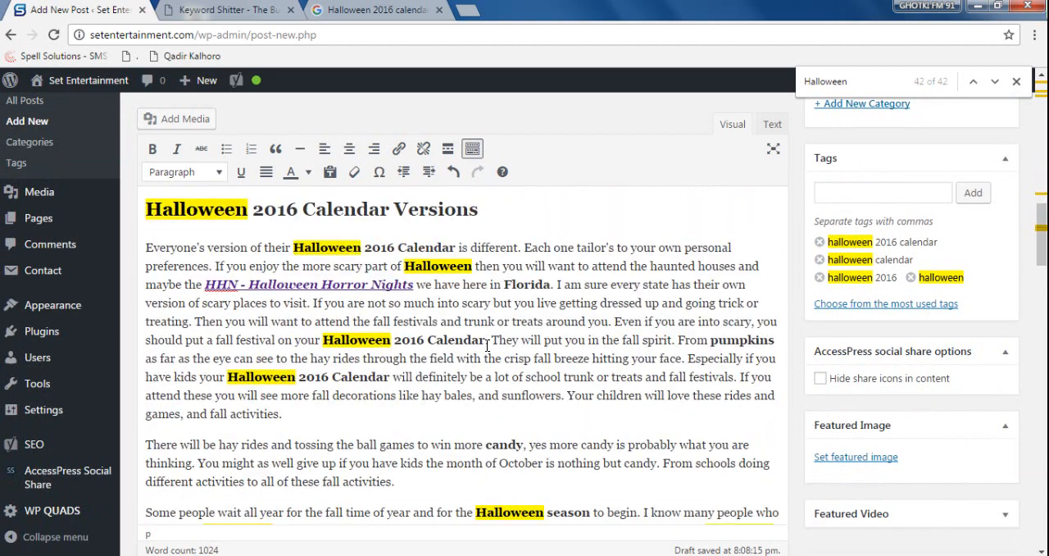
scroll(487, 346, up, 5)
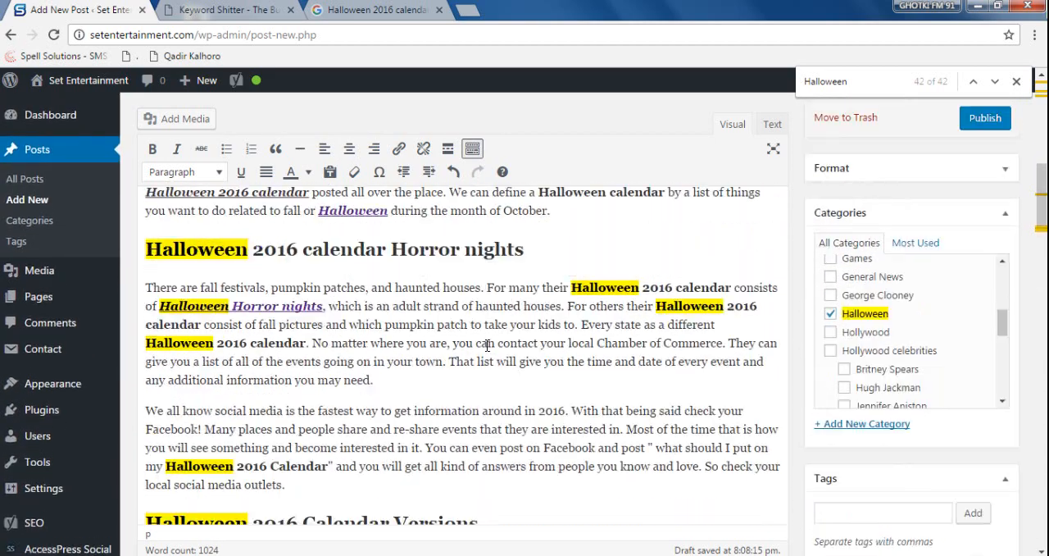
scroll(460, 331, up, 2)
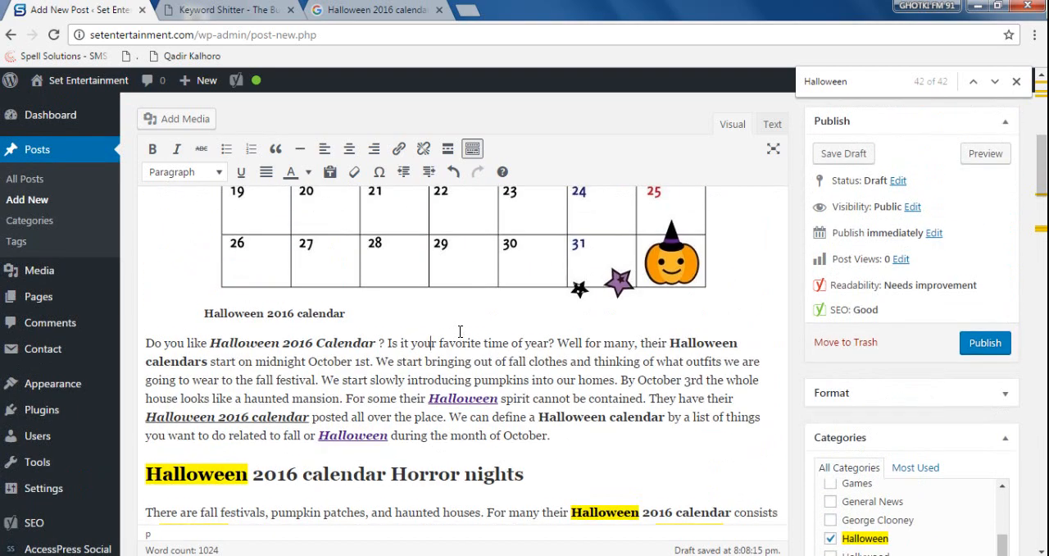
scroll(459, 331, down, 2)
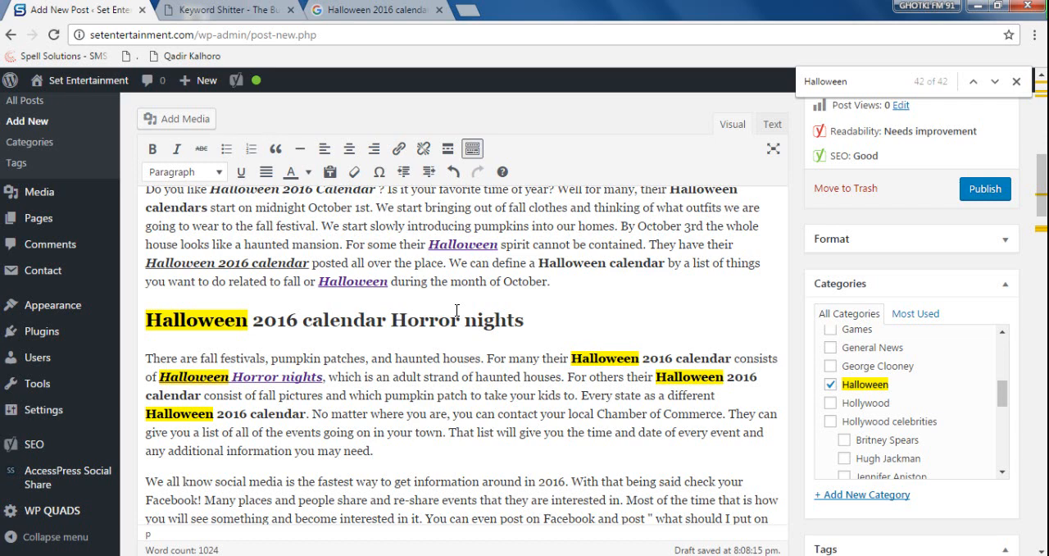
scroll(457, 309, down, 1)
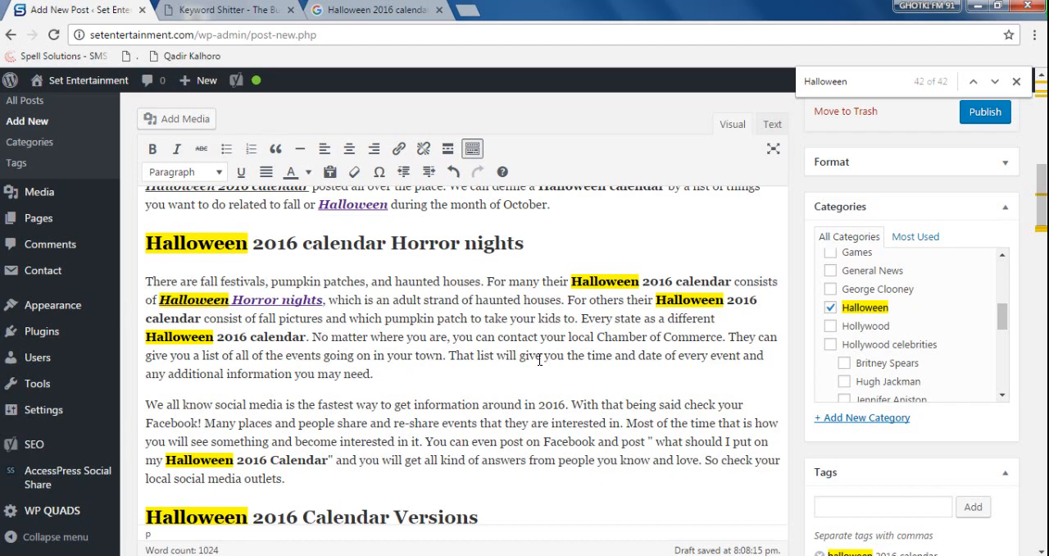
scroll(539, 359, down, 2)
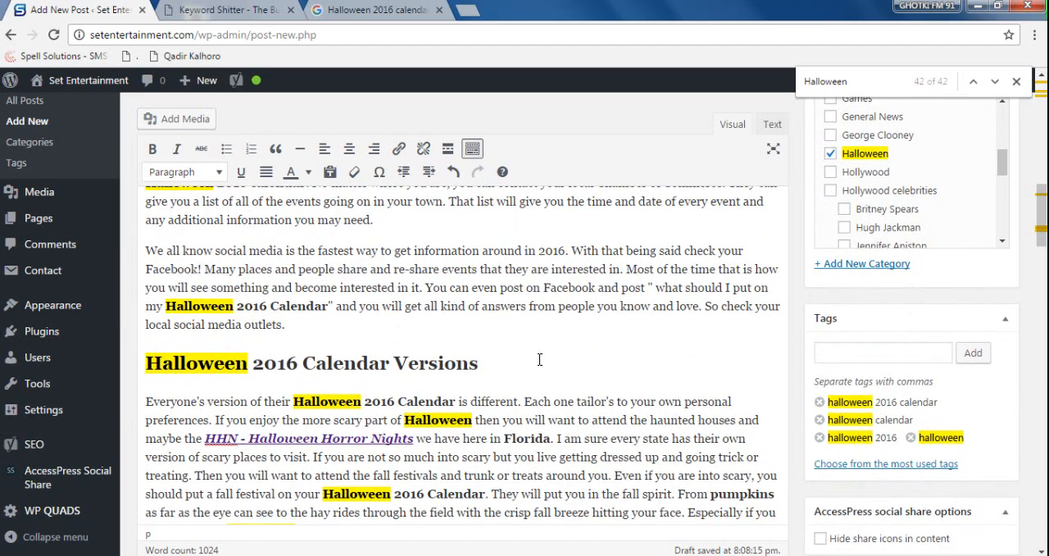
scroll(540, 359, down, 1)
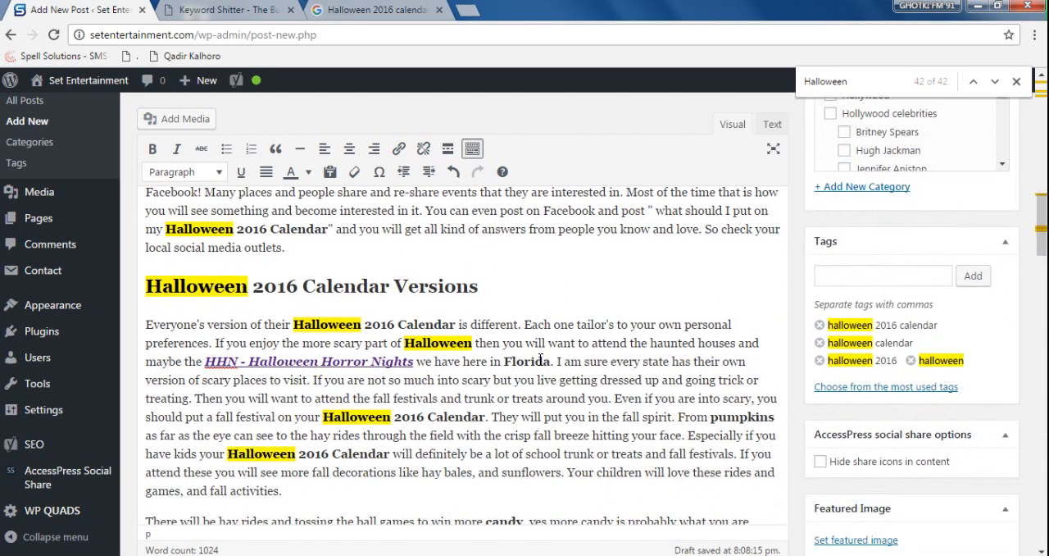
scroll(540, 359, down, 3)
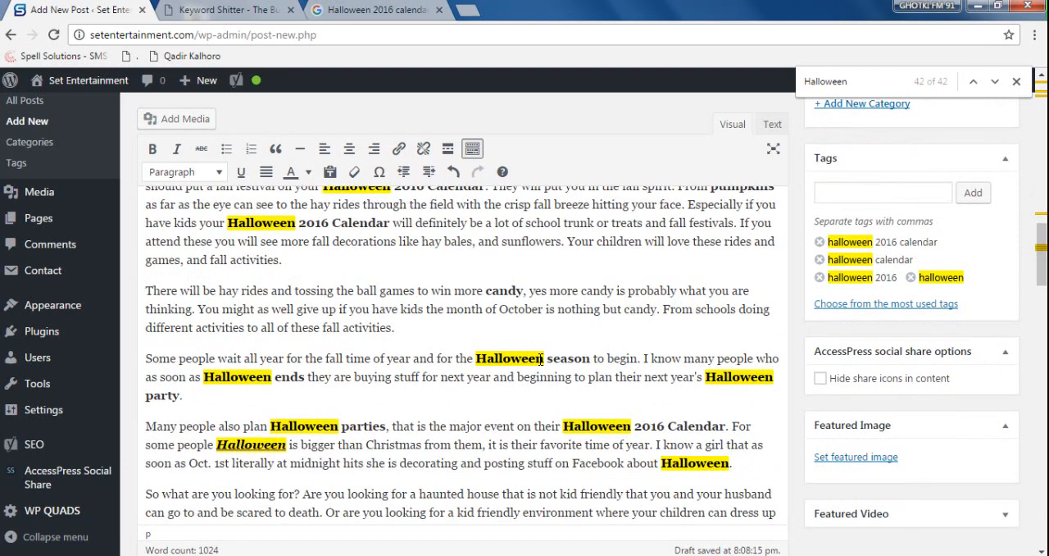
scroll(540, 359, down, 6)
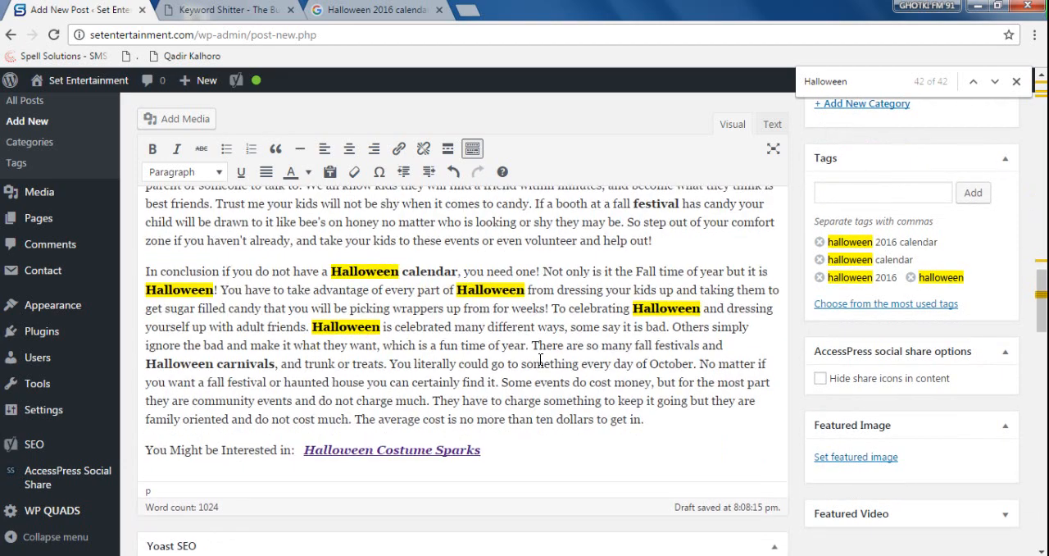
scroll(541, 359, down, 3)
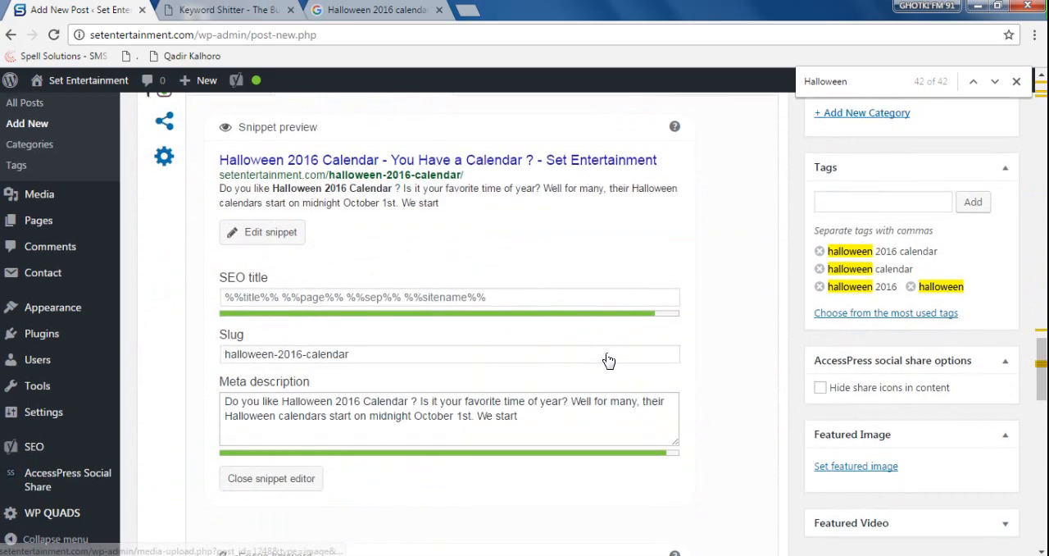
- Set halloween-2016-calendar.jpg from the media library as the post's featured image
scroll(606, 359, up, 1)
scroll(606, 358, up, 2)
drag(1041, 359, 1044, 255)
click(849, 458)
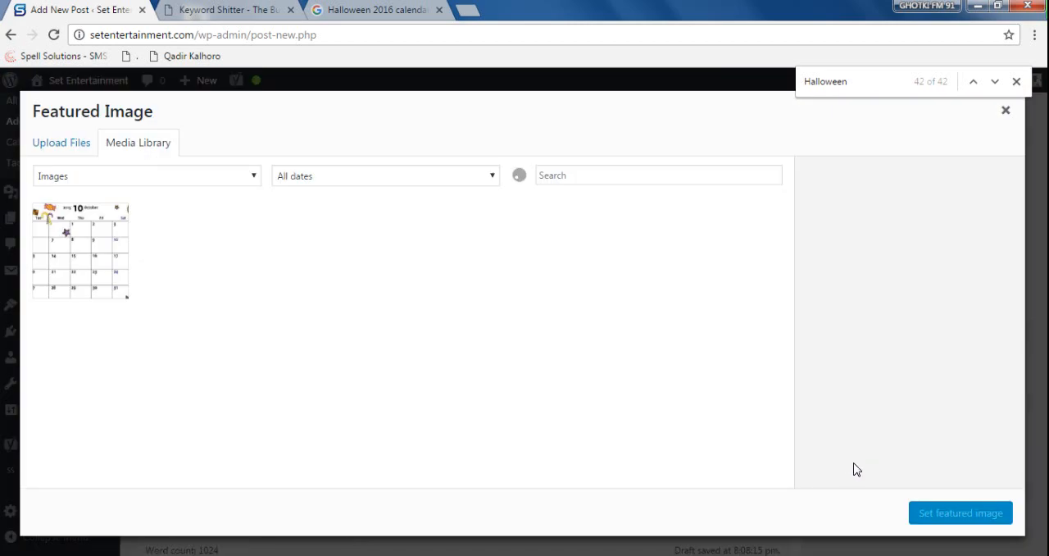
click(51, 230)
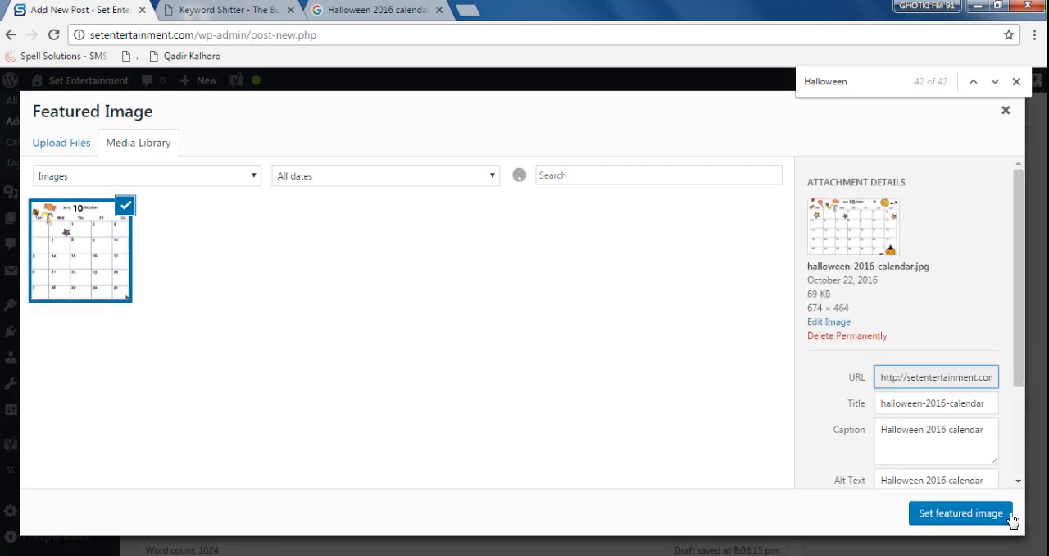
click(926, 513)
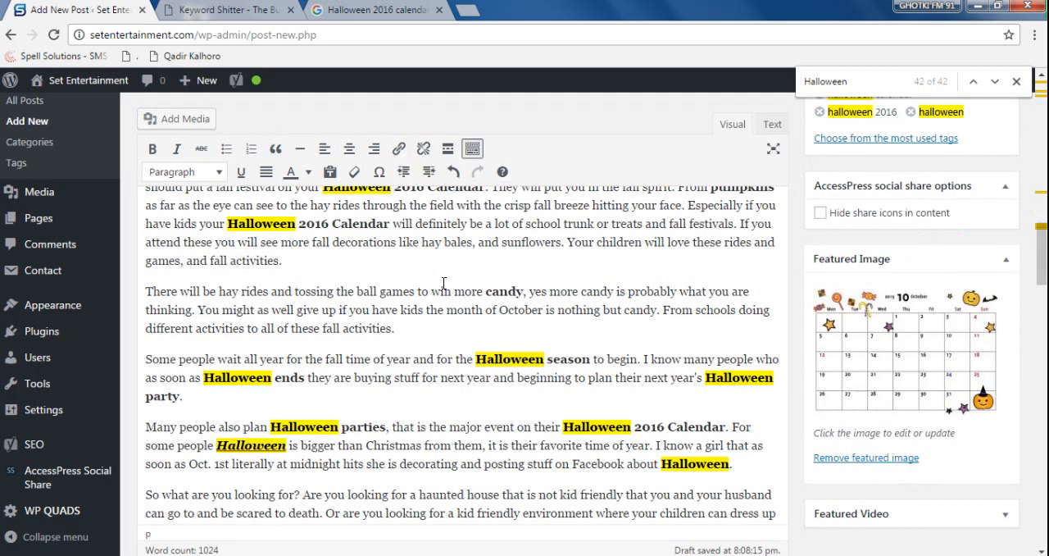
- Use the Halloween calendar picture from the media library as the Twitter image in the Yoast SEO social settings
scroll(444, 283, down, 10)
click(164, 350)
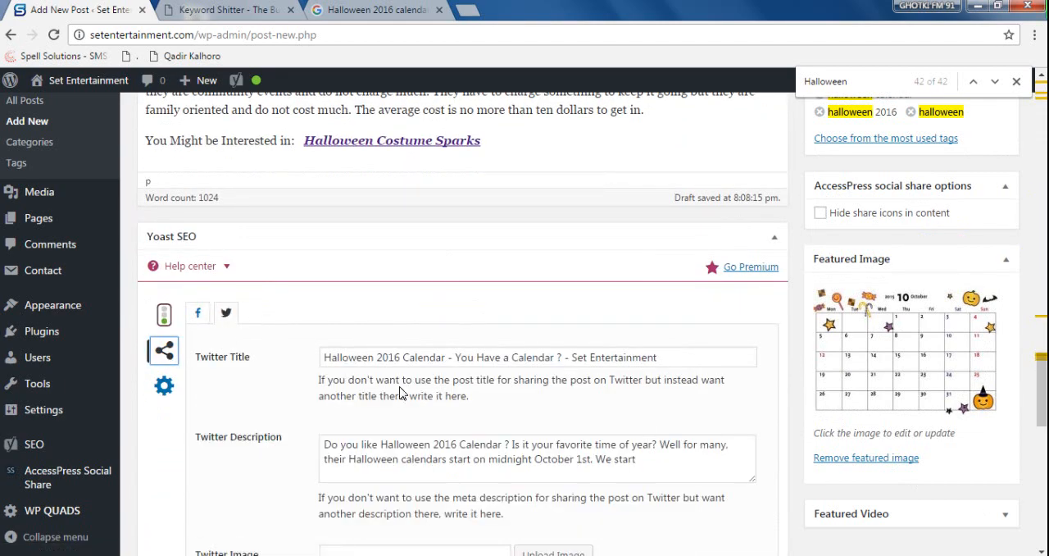
scroll(401, 391, down, 1)
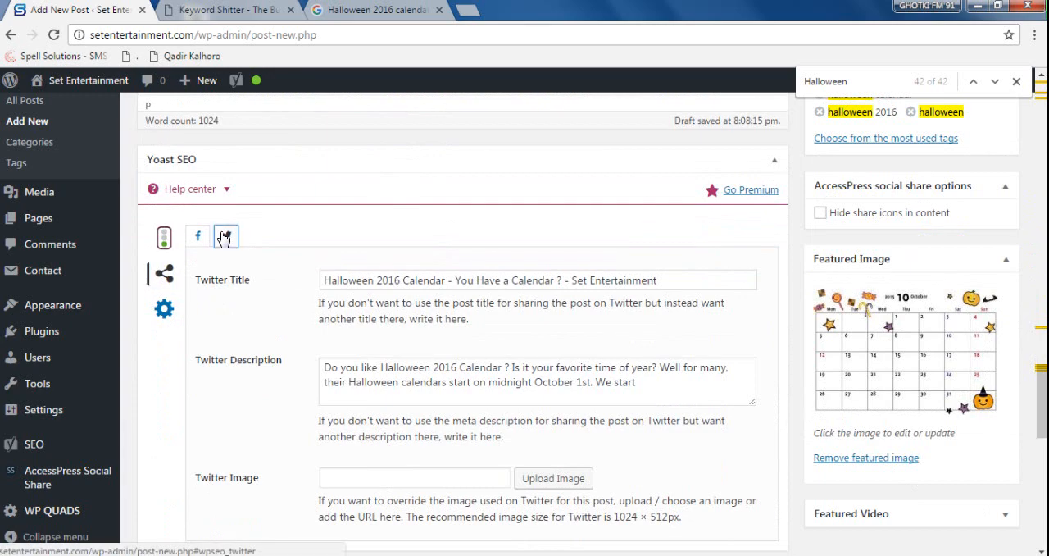
click(553, 478)
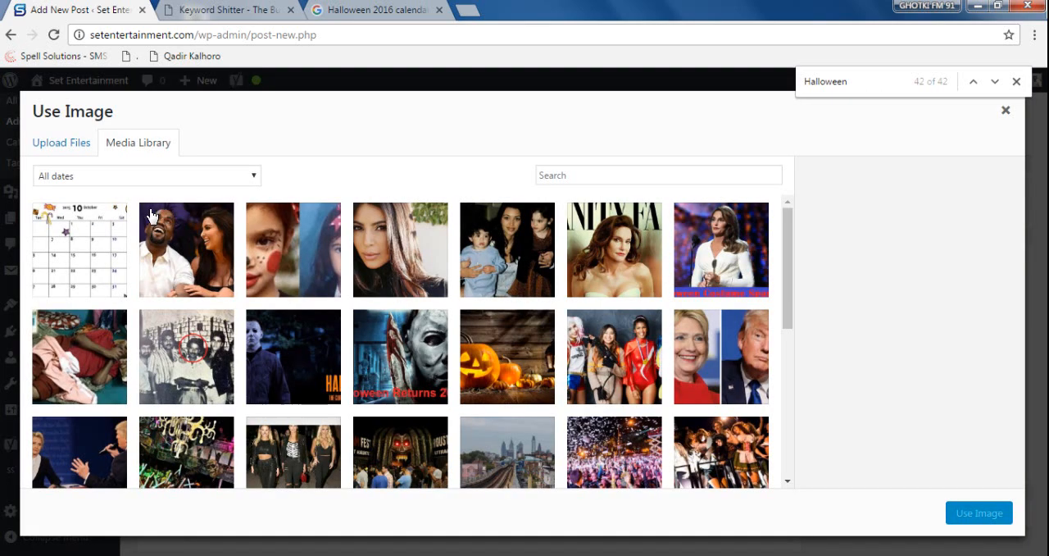
click(77, 226)
click(962, 511)
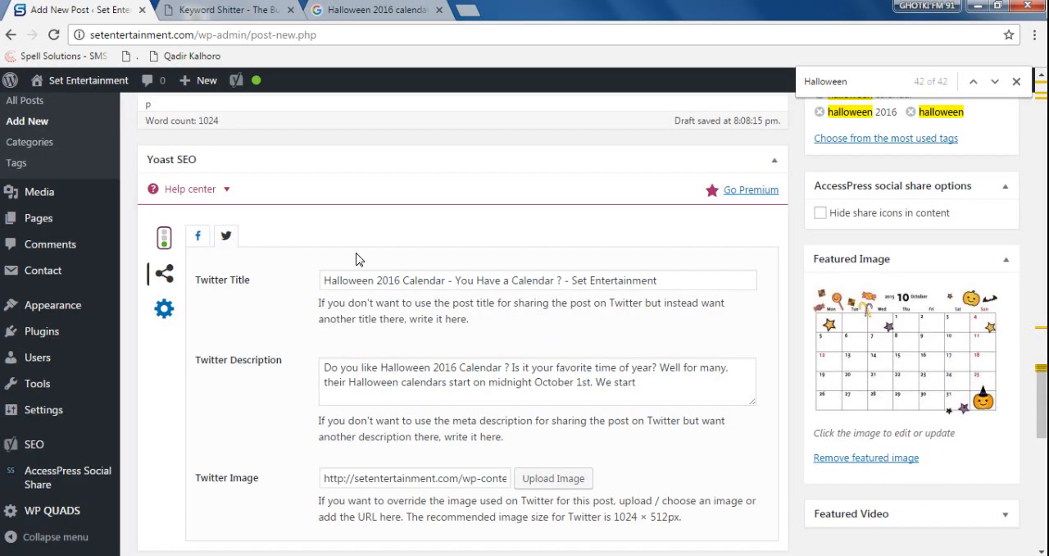
- Use the Halloween calendar picture from the media library as the Facebook image in the Yoast SEO social settings
click(197, 236)
click(542, 482)
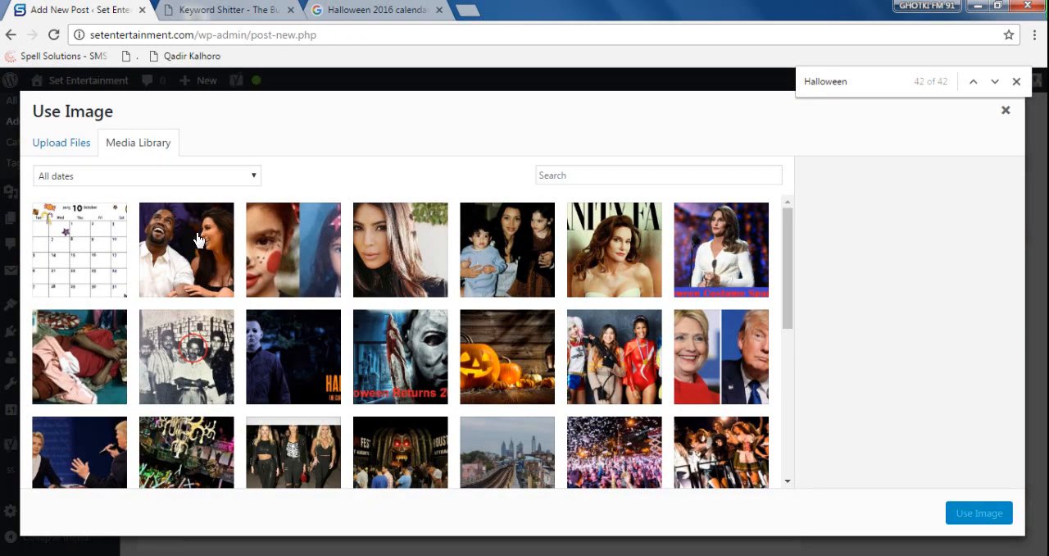
click(77, 227)
click(980, 514)
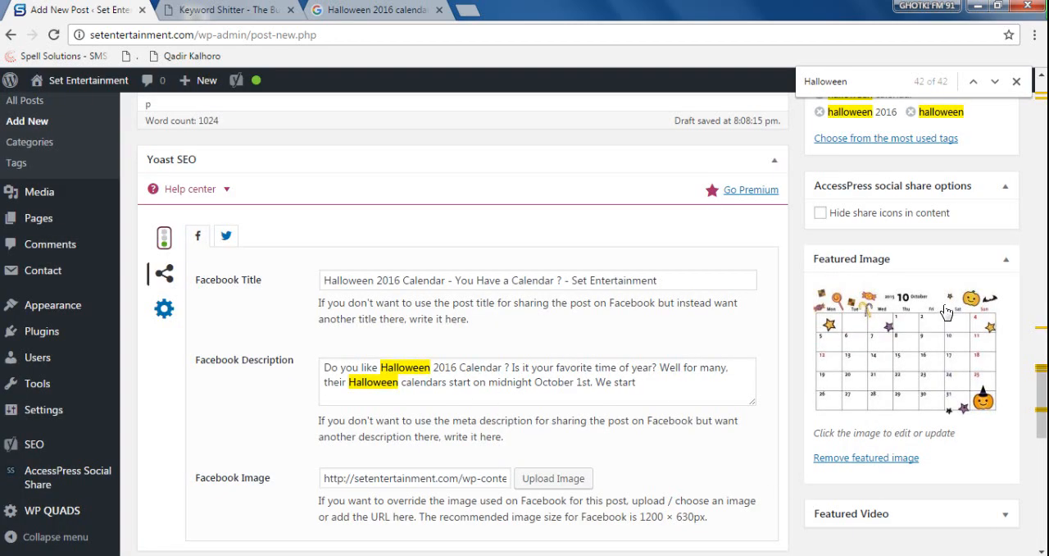
- Review the Facebook and Twitter title, description and image in the Yoast SEO social settings
scroll(1042, 259, up, 4)
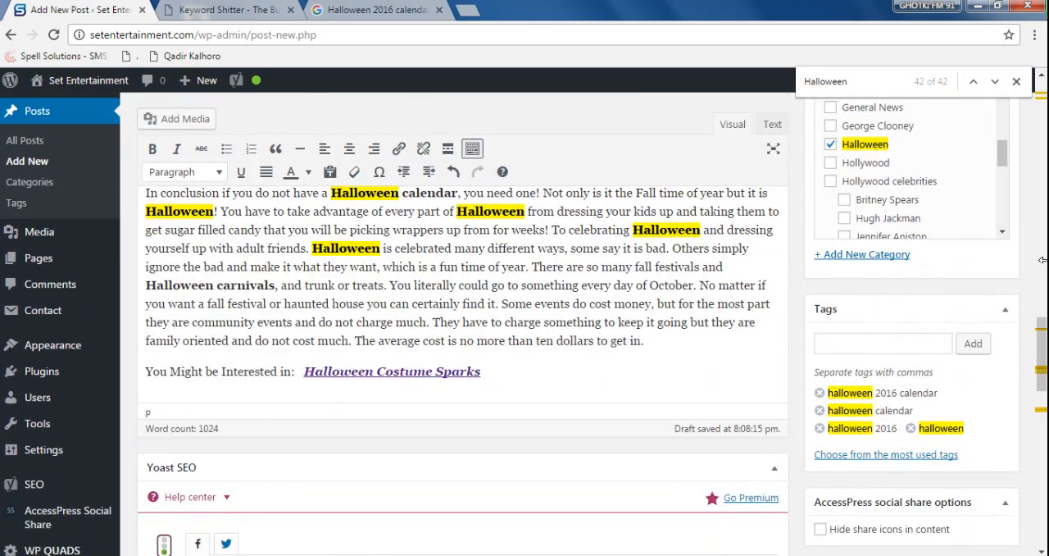
drag(1042, 350, 1043, 389)
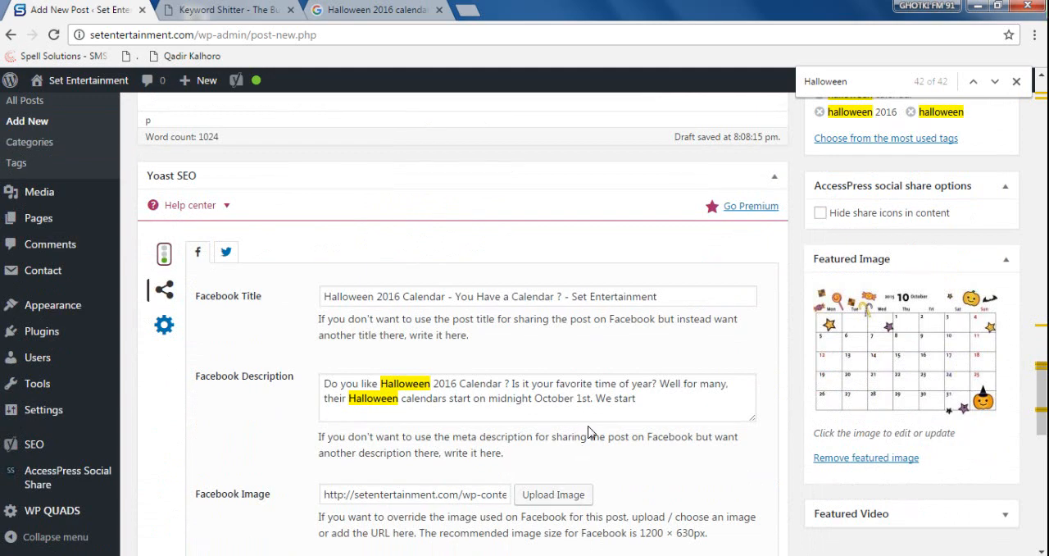
click(227, 255)
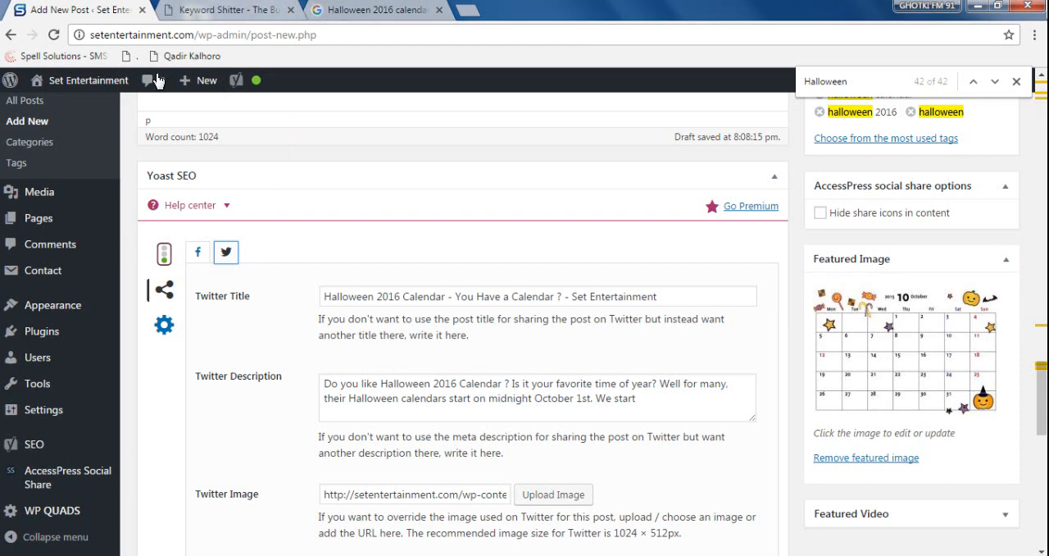
- Open the Set Entertainment site's home page in a new tab, view it and return to the post editor
mouse_move(86, 80)
right_click(90, 113)
click(123, 122)
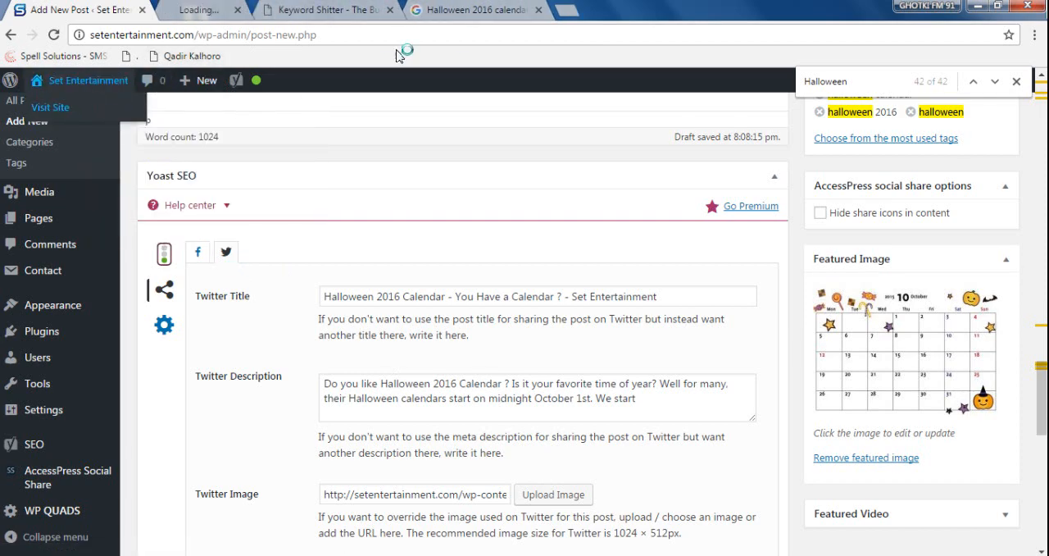
click(205, 10)
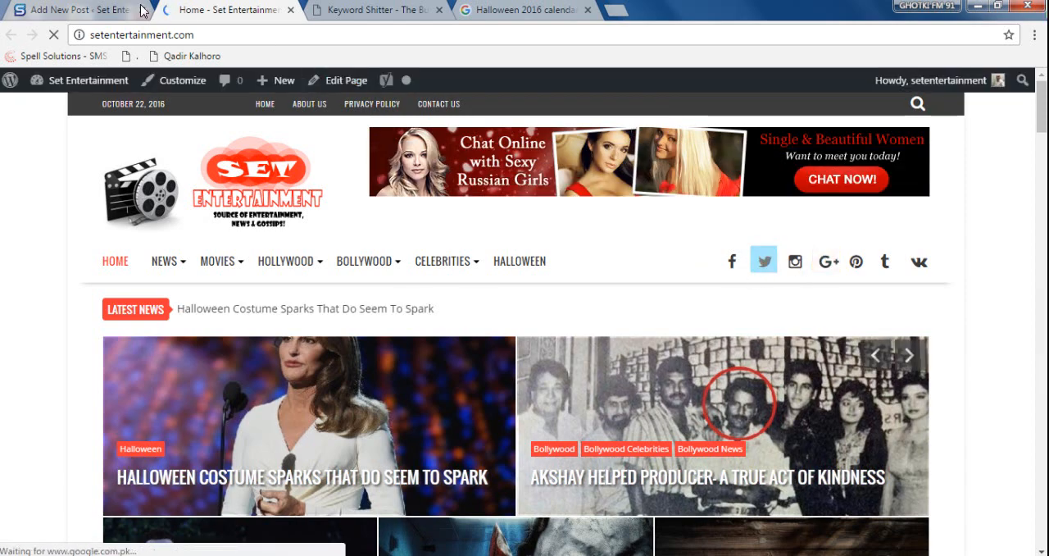
click(90, 9)
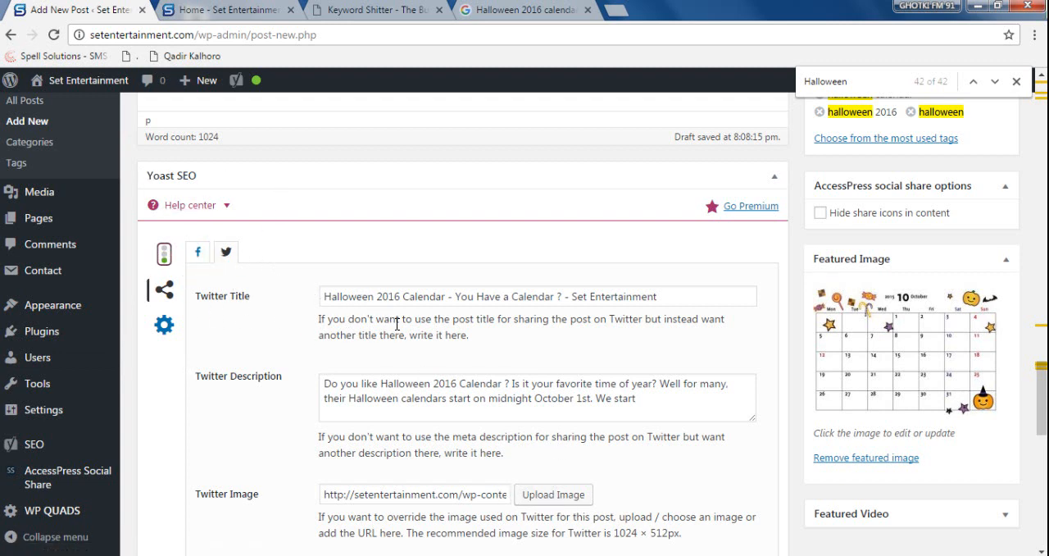
- Open the Set Entertainment Twitter profile from the site's home page and close the home page tab
click(221, 12)
click(763, 265)
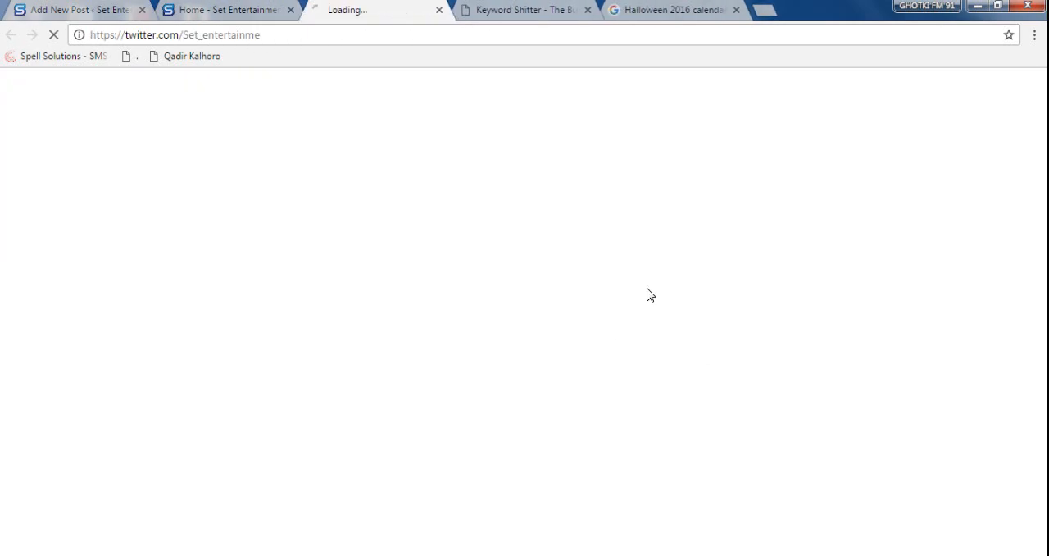
click(290, 10)
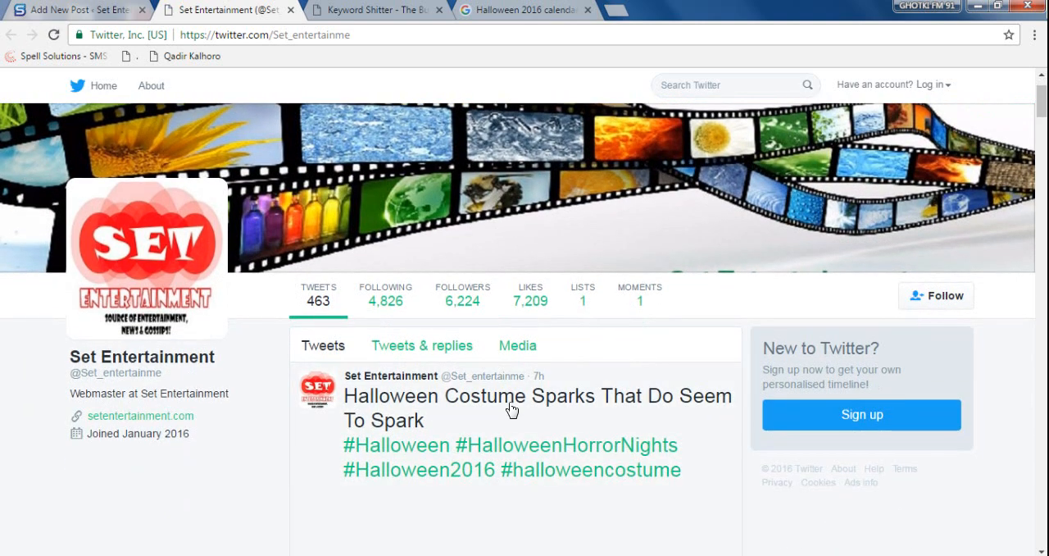
- Compare the image cards of the Set Entertainment tweets with the post's Twitter title, description and image settings in Yoast SEO
scroll(511, 401, down, 4)
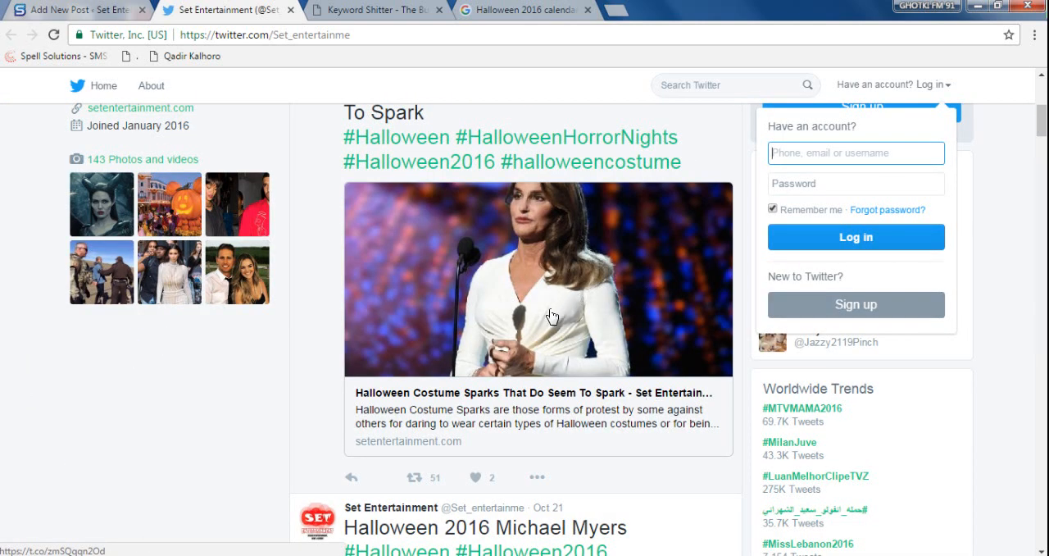
scroll(553, 312, down, 4)
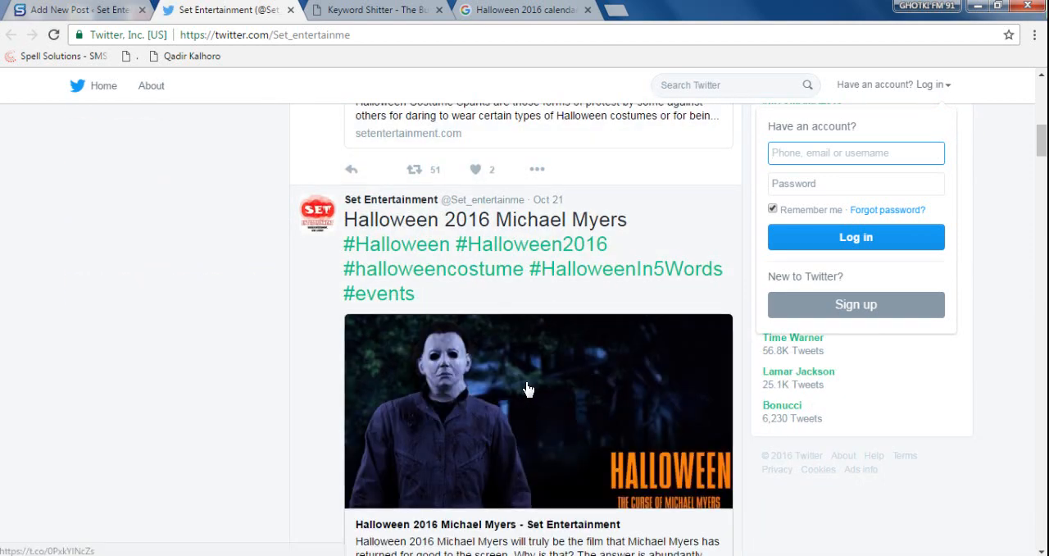
click(83, 9)
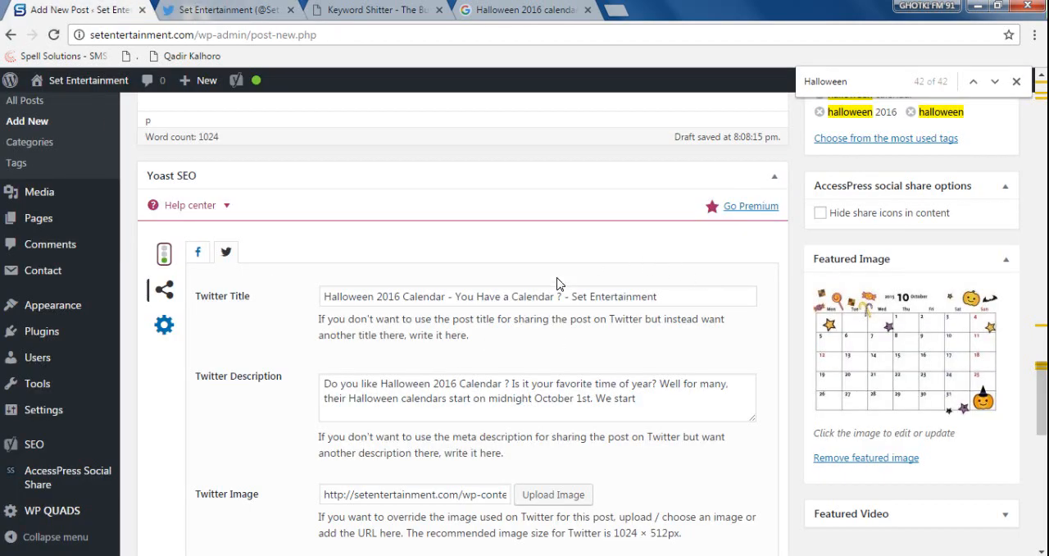
click(226, 255)
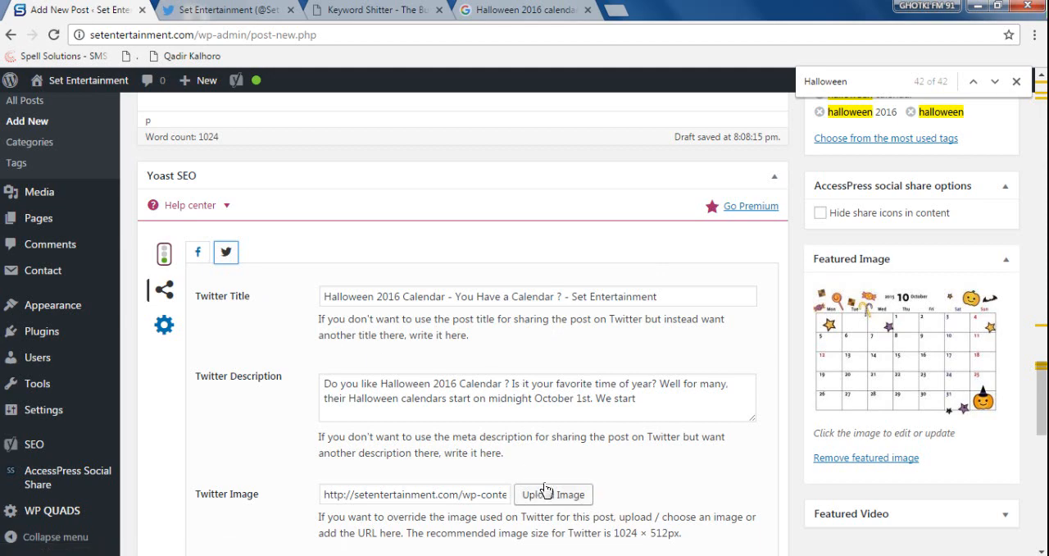
scroll(479, 310, down, 1)
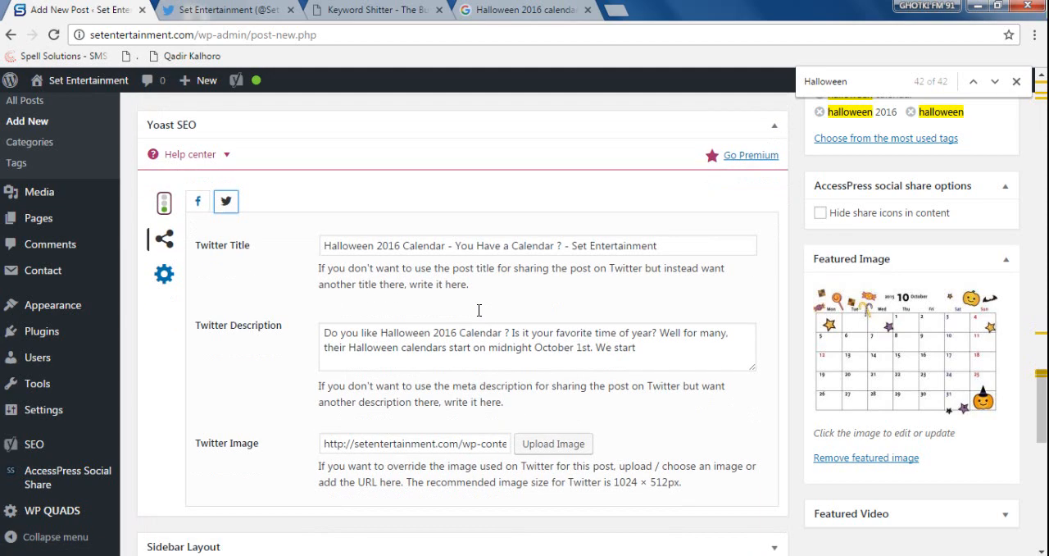
click(232, 9)
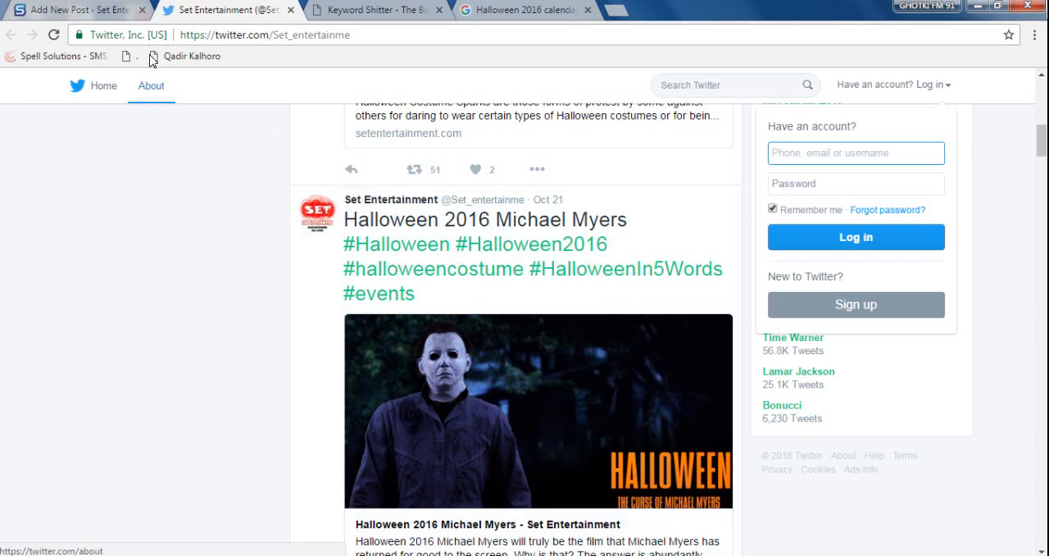
click(102, 9)
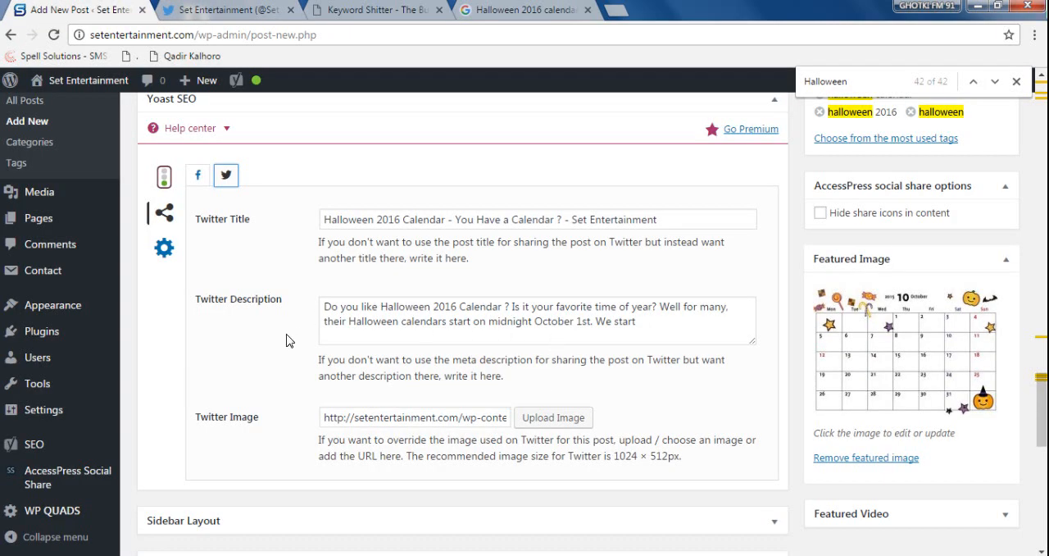
- Open the site-wide Yoast SEO social settings in a new tab and check the default Twitter card type, keeping Summary with large image
mouse_move(34, 451)
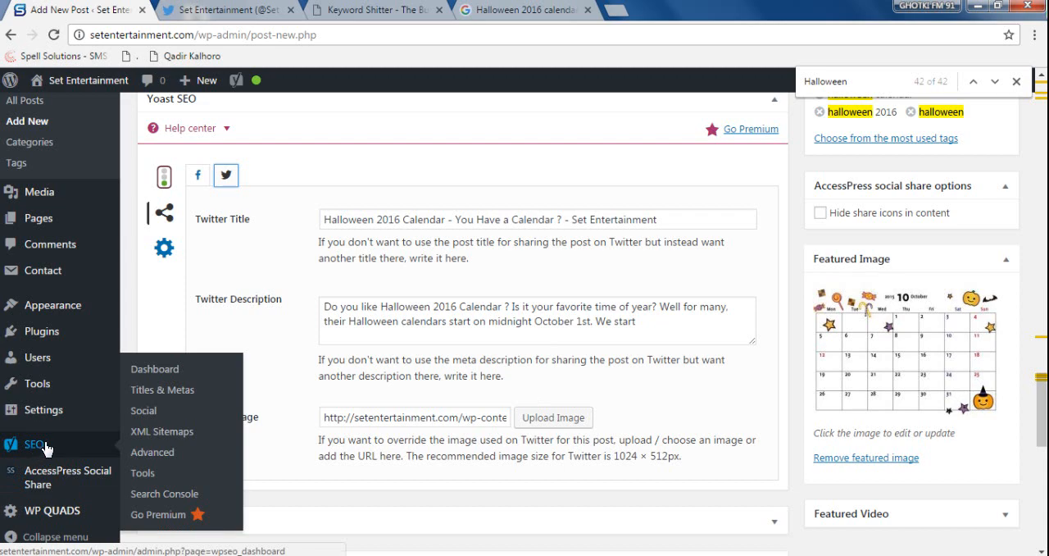
right_click(153, 413)
click(198, 422)
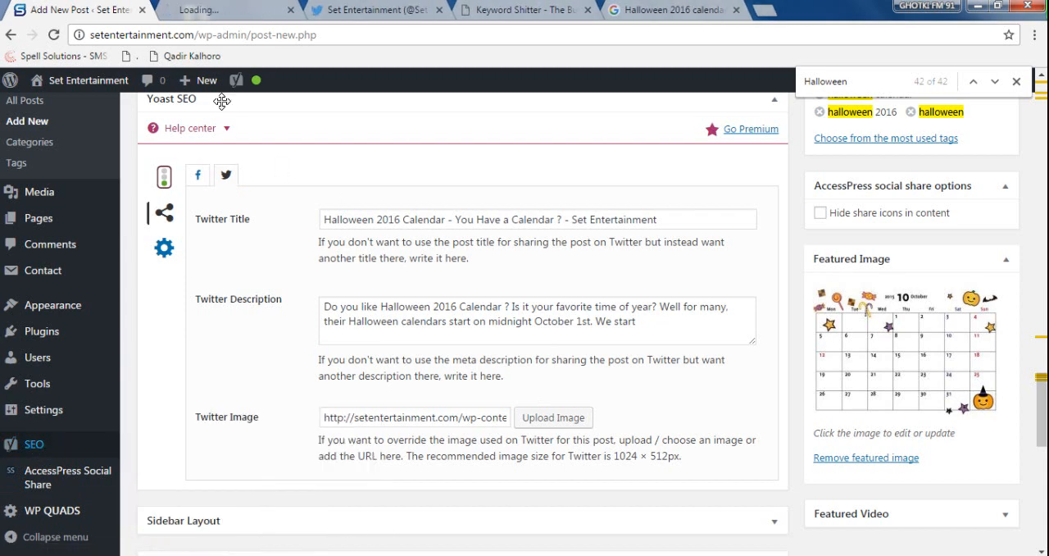
click(216, 13)
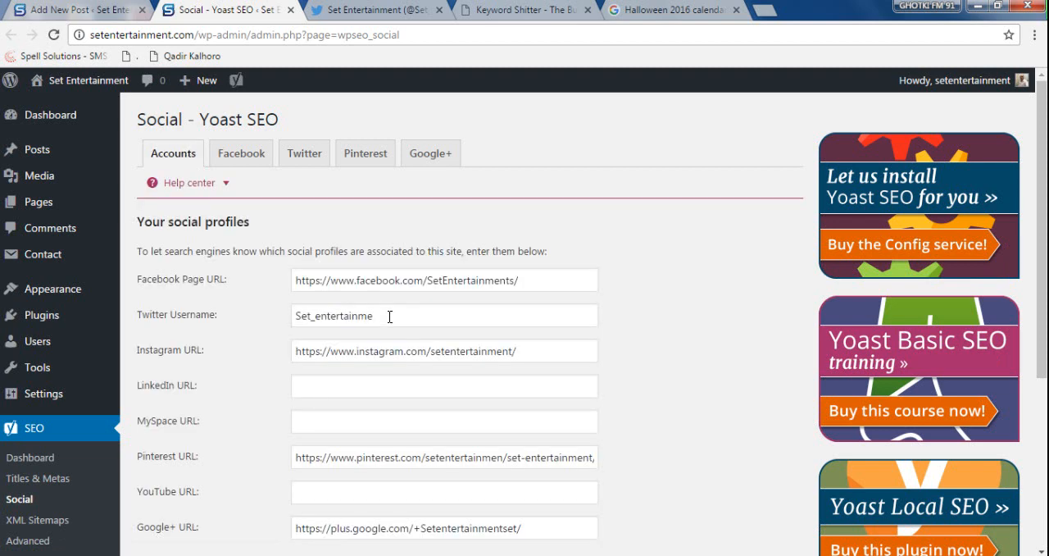
click(303, 155)
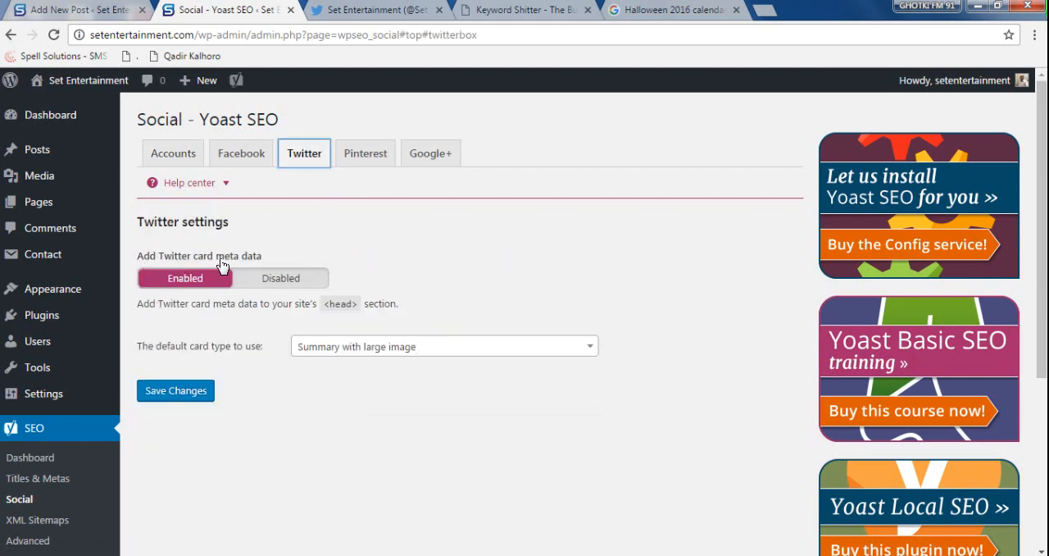
click(426, 354)
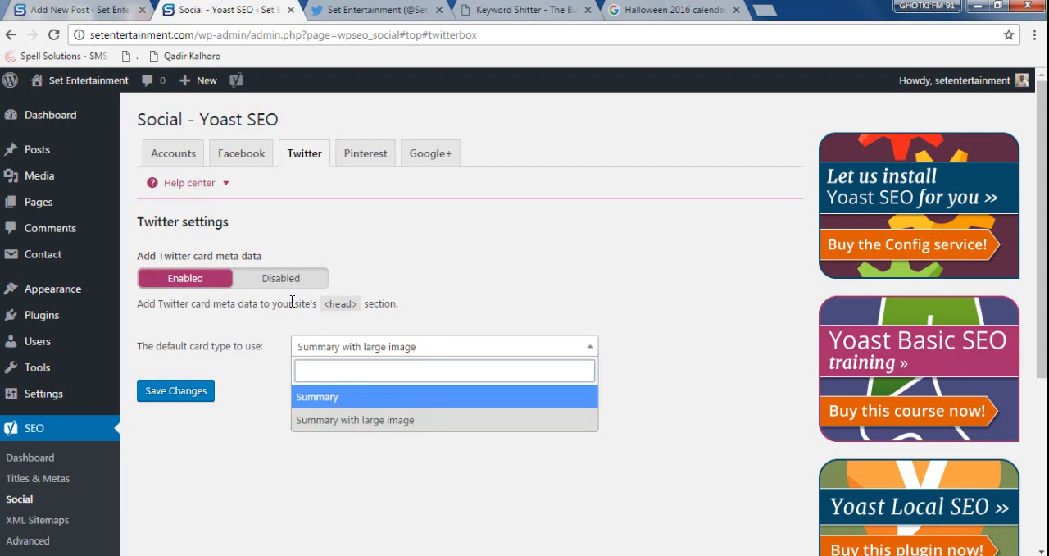
click(351, 420)
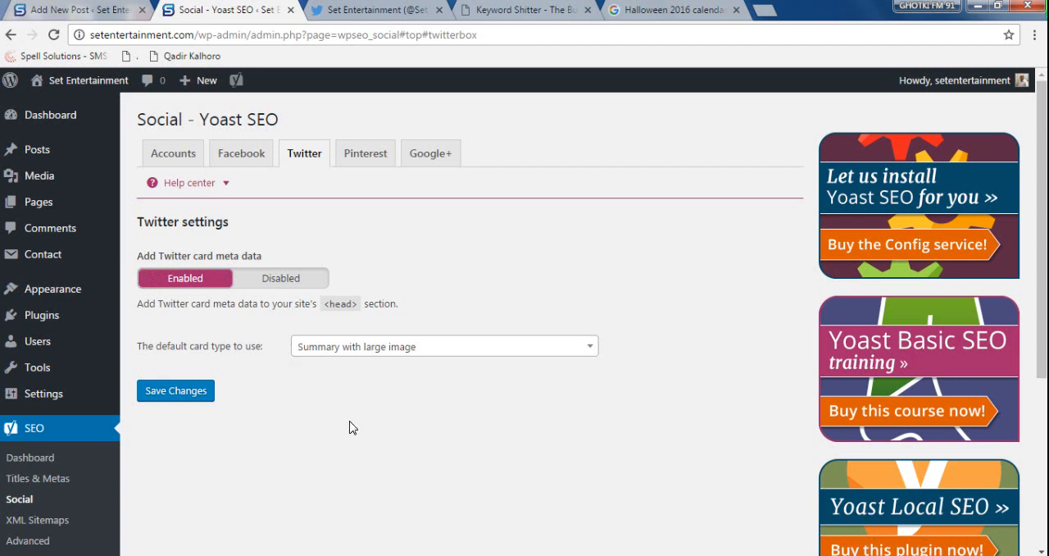
- Compare the default Twitter card type with the cards on the Set Entertainment Twitter profile and close the Yoast social settings tab
click(397, 17)
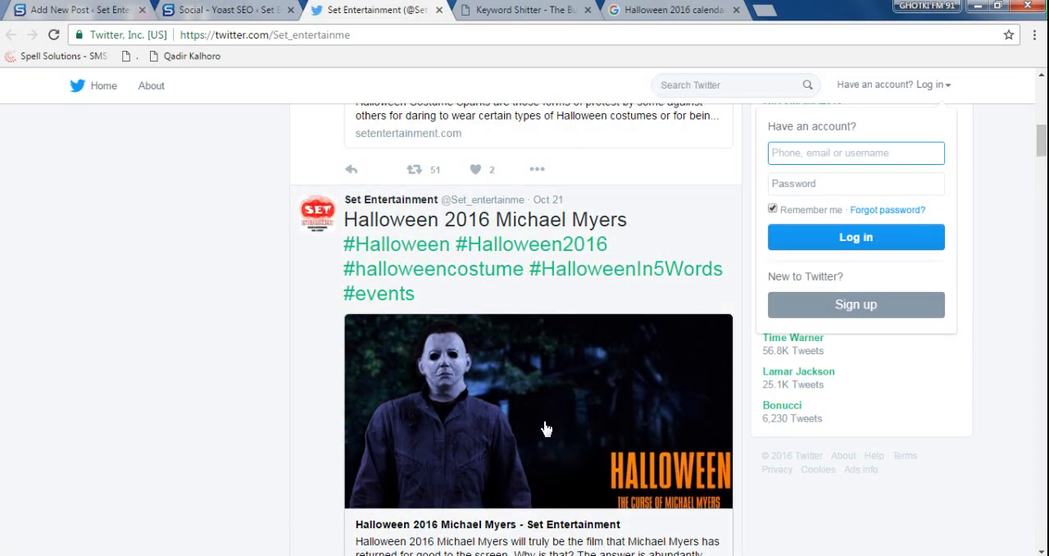
click(224, 16)
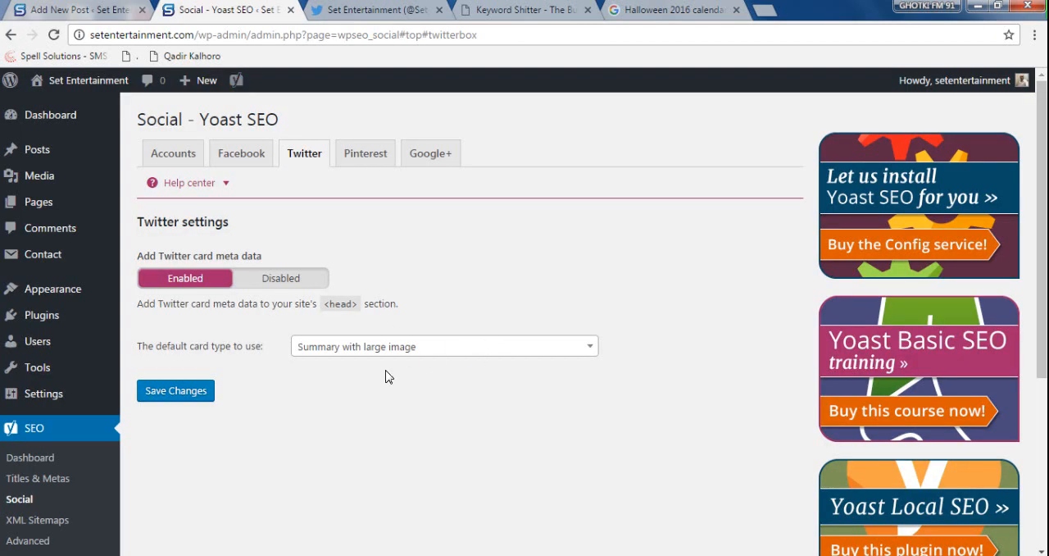
click(387, 350)
click(388, 351)
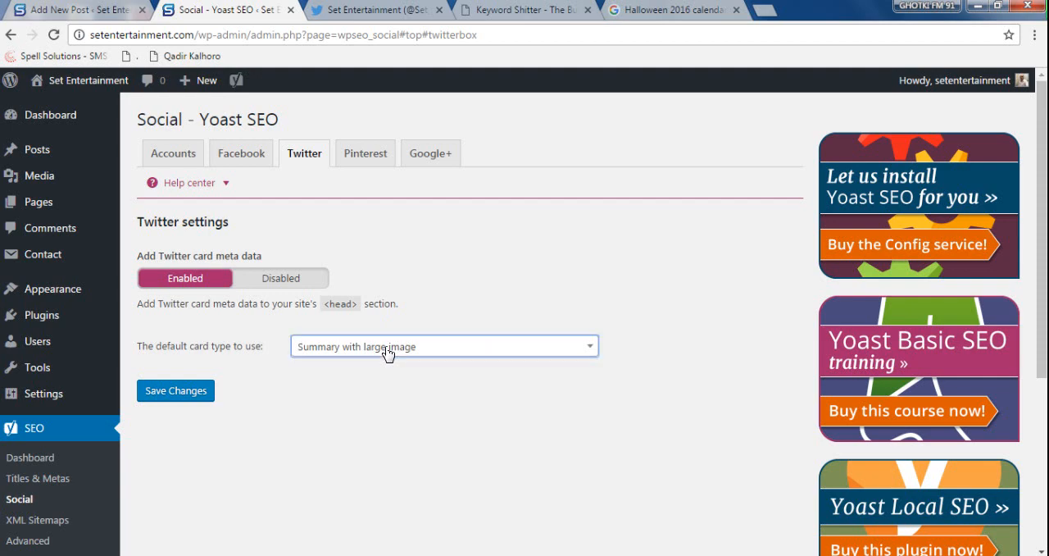
click(376, 10)
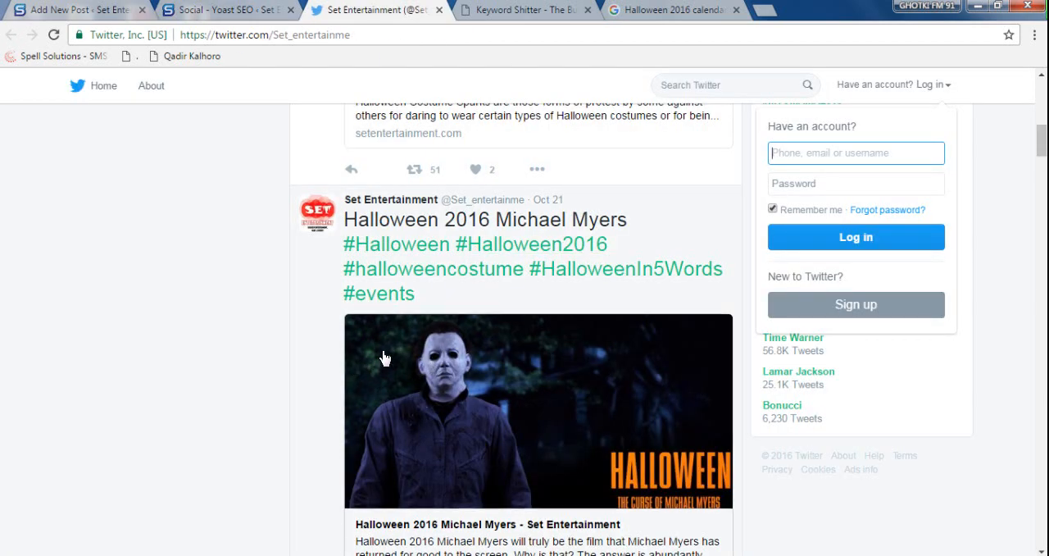
scroll(386, 353, down, 10)
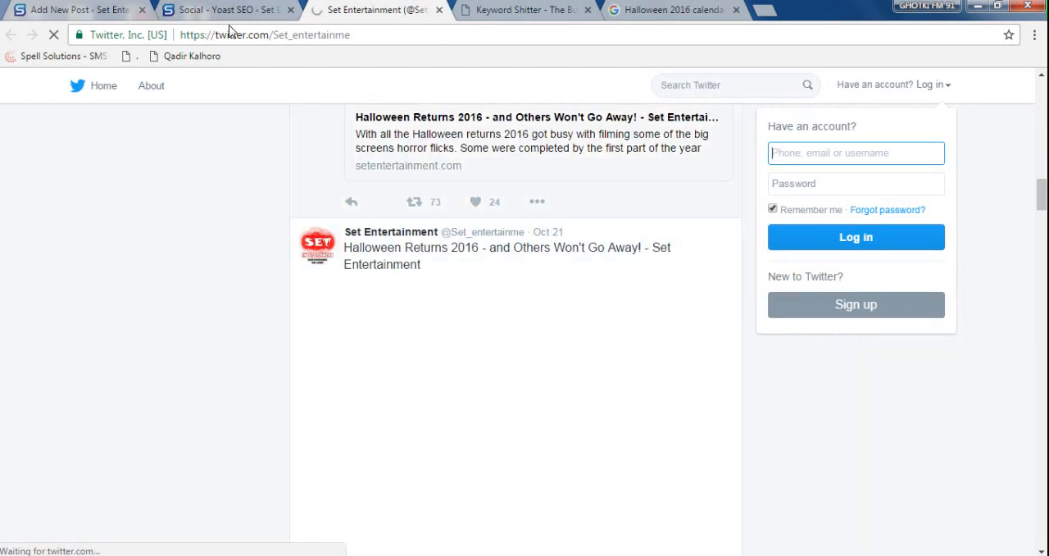
click(226, 10)
click(290, 9)
- Return to the post editor, review the Facebook social settings and show the focus keyword's snippet preview
click(75, 10)
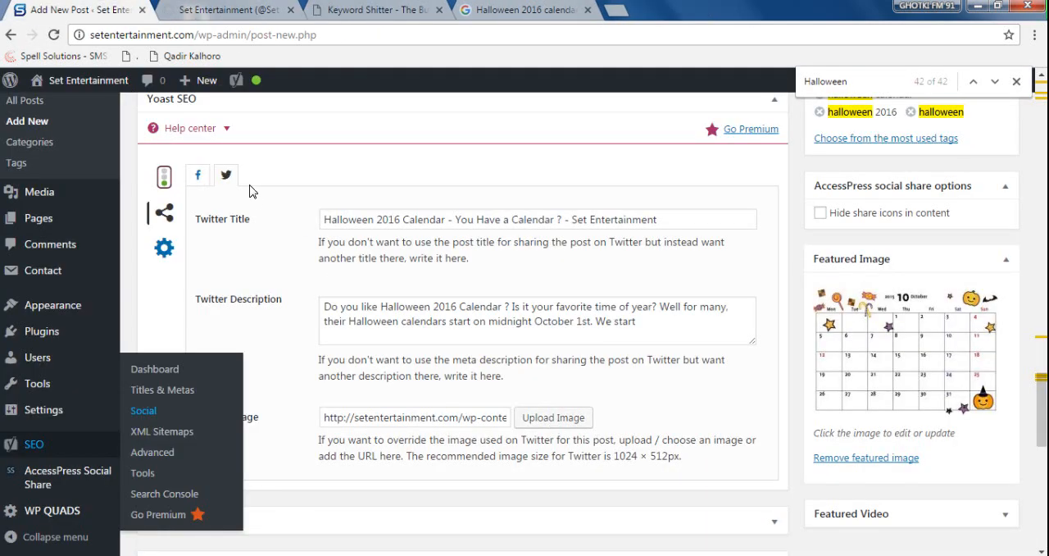
click(197, 175)
click(503, 331)
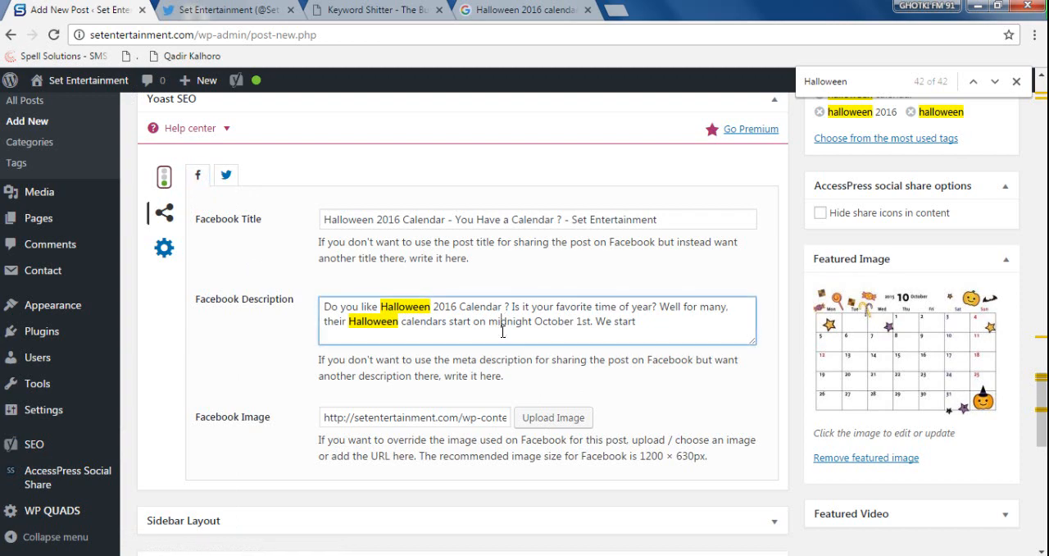
click(164, 176)
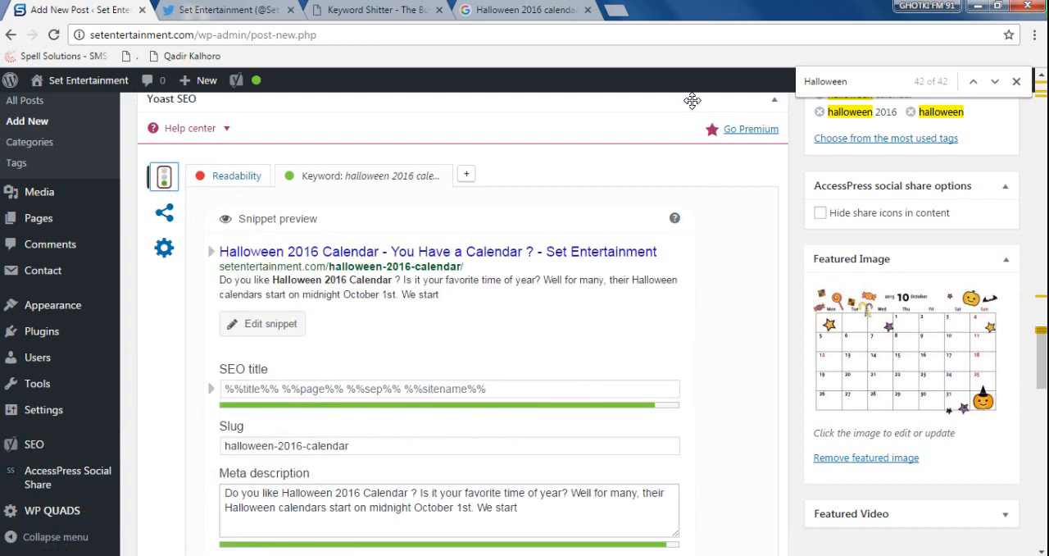
- Search Google for "fetch on facebook" in a new tab and open the Open Graph Object Debugger tool result
click(616, 11)
text(fetch)
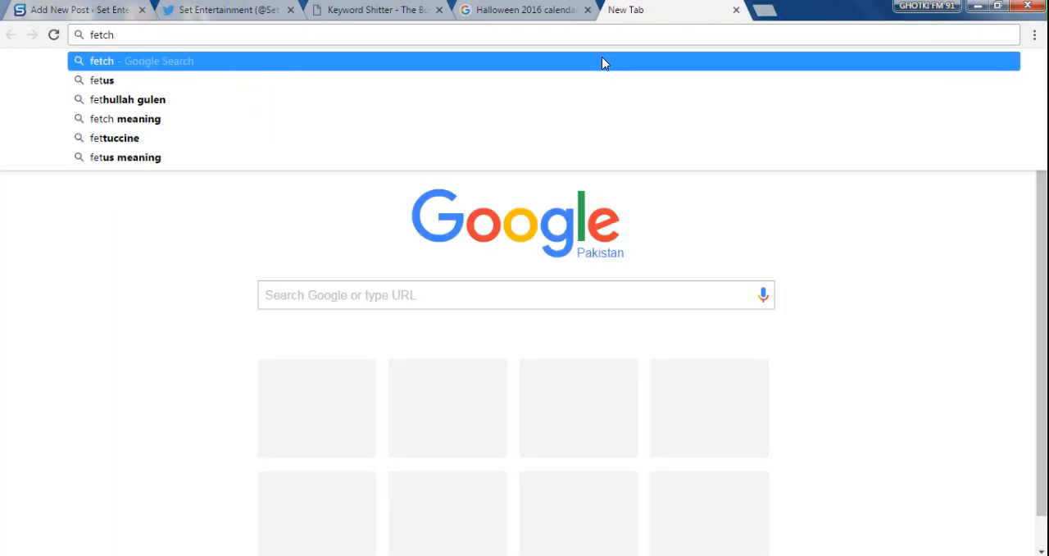
text( on face)
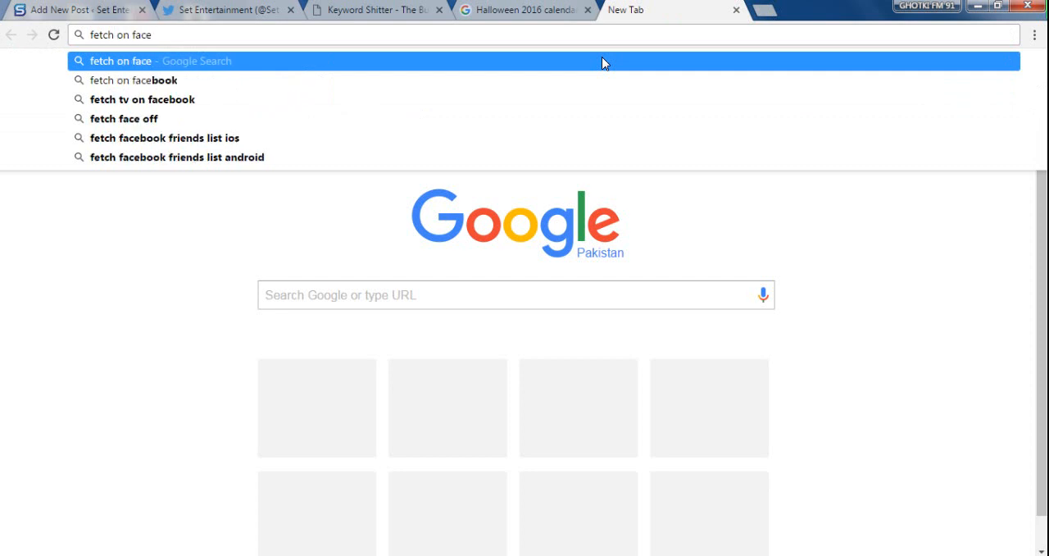
text(book)
key(Return)
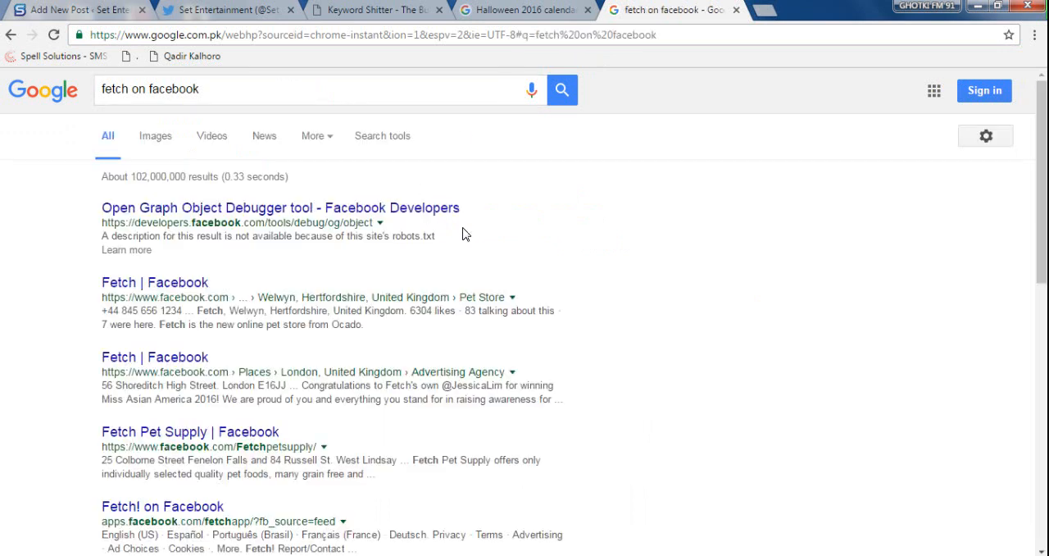
click(334, 218)
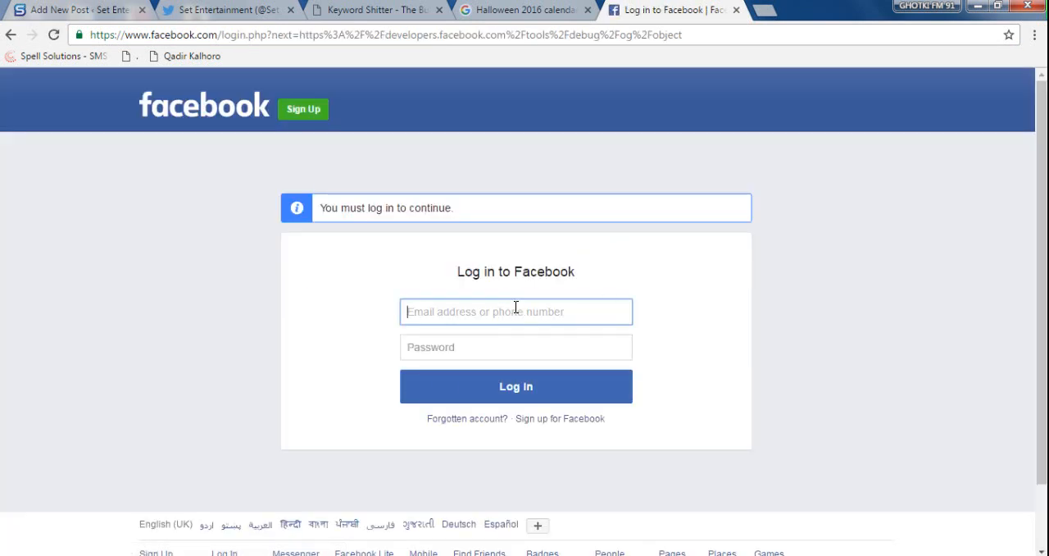
- View the saved logins in the Facebook login form, close that tab and return to the post editor
click(506, 310)
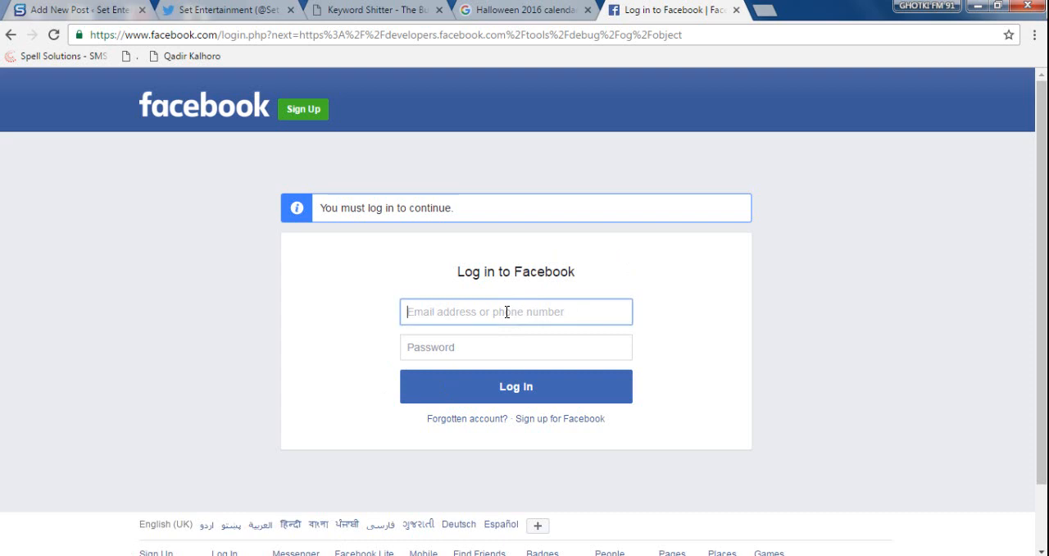
click(810, 374)
key(ctrl+w)
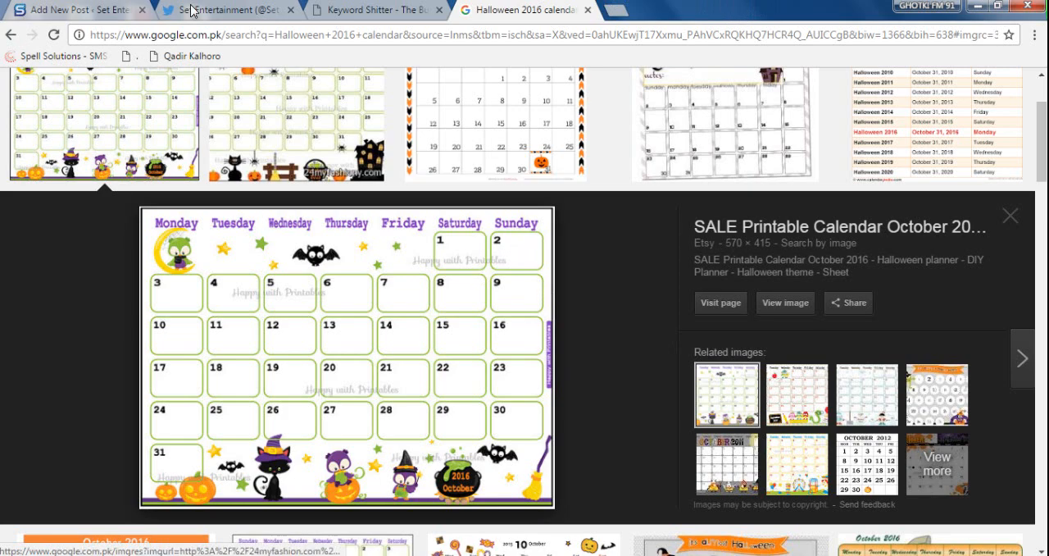
click(82, 10)
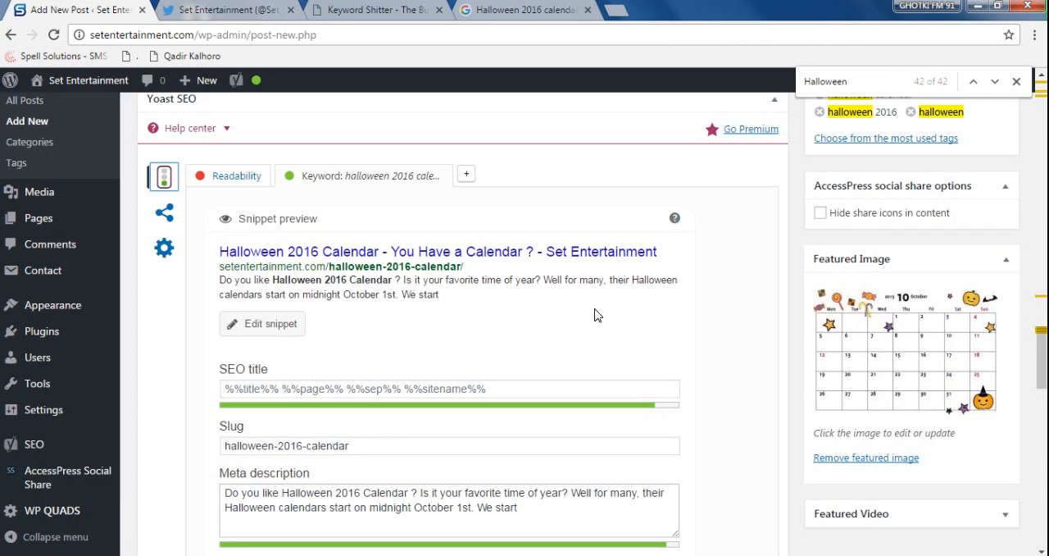
- Open the Yoast SEO readability analysis of the post and examine its advice on subheadings and text length
scroll(597, 315, up, 3)
scroll(596, 308, up, 2)
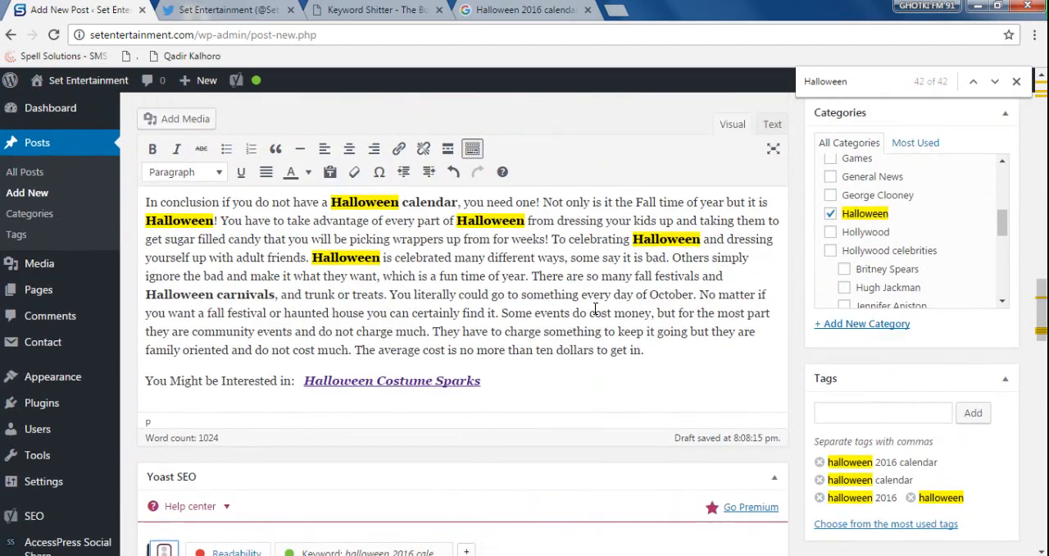
drag(1043, 319, 1012, 354)
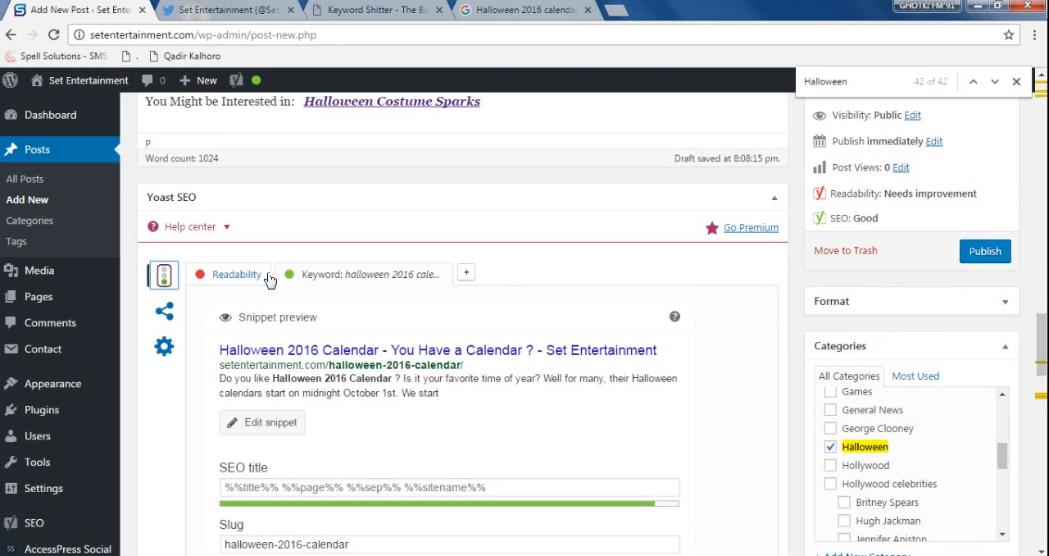
click(241, 276)
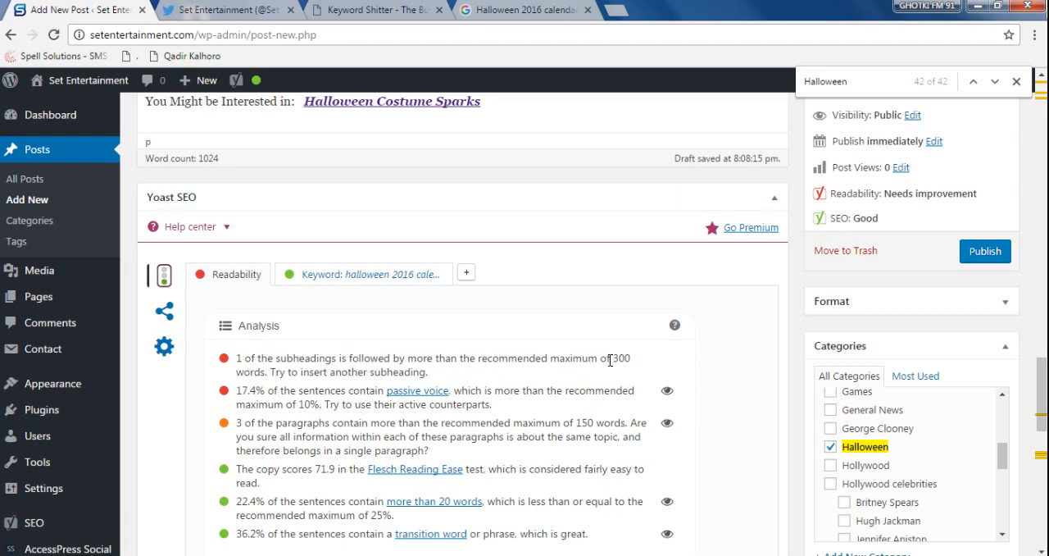
mouse_move(610, 361)
mouse_down()
mouse_move(629, 358)
mouse_move(628, 370)
mouse_up()
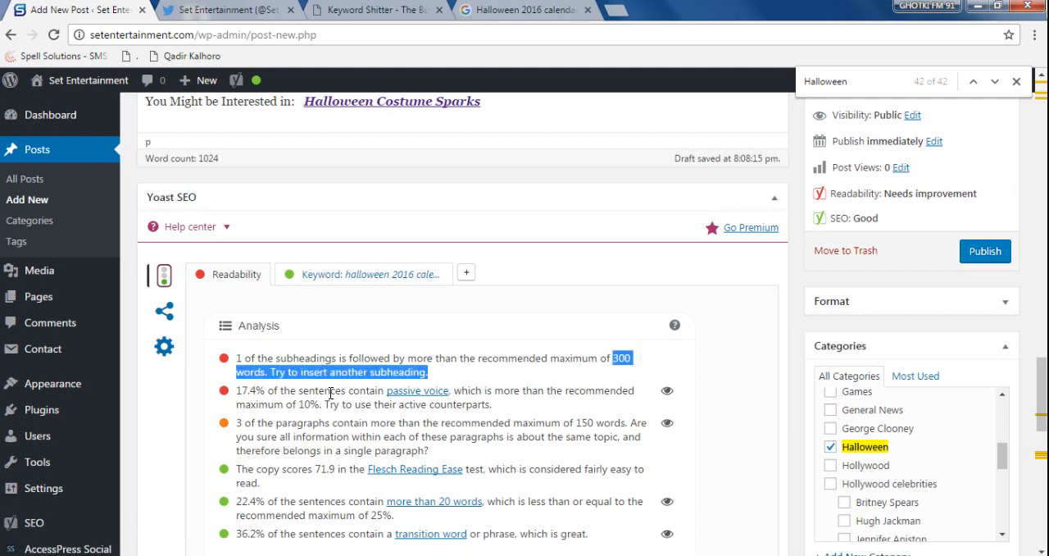
click(307, 374)
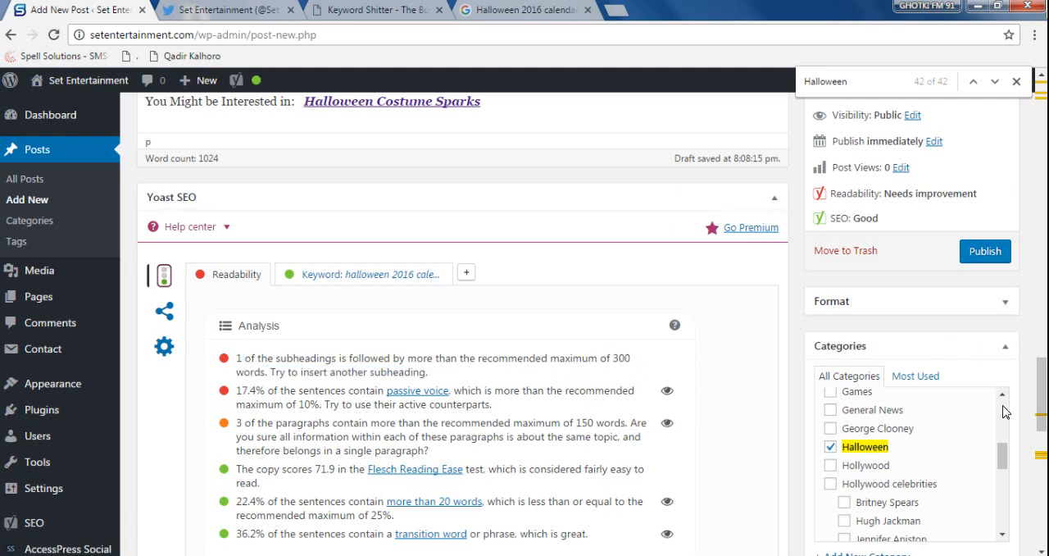
- Examine the "Halloween 2016 calendar Horror nights" subheading and the Yoast readability advice on subheadings, passive voice and paragraph length
drag(1042, 394, 1042, 180)
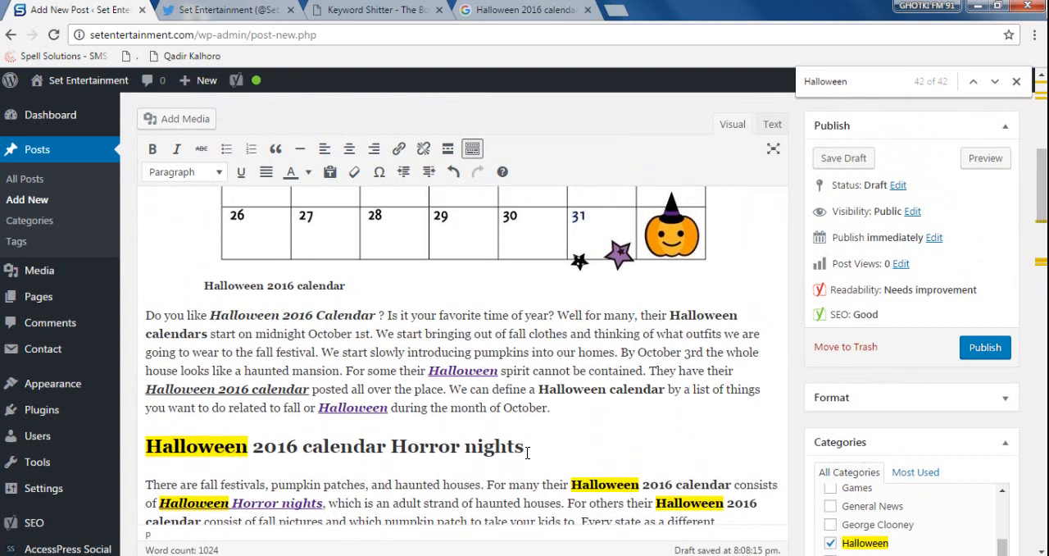
drag(524, 449, 146, 448)
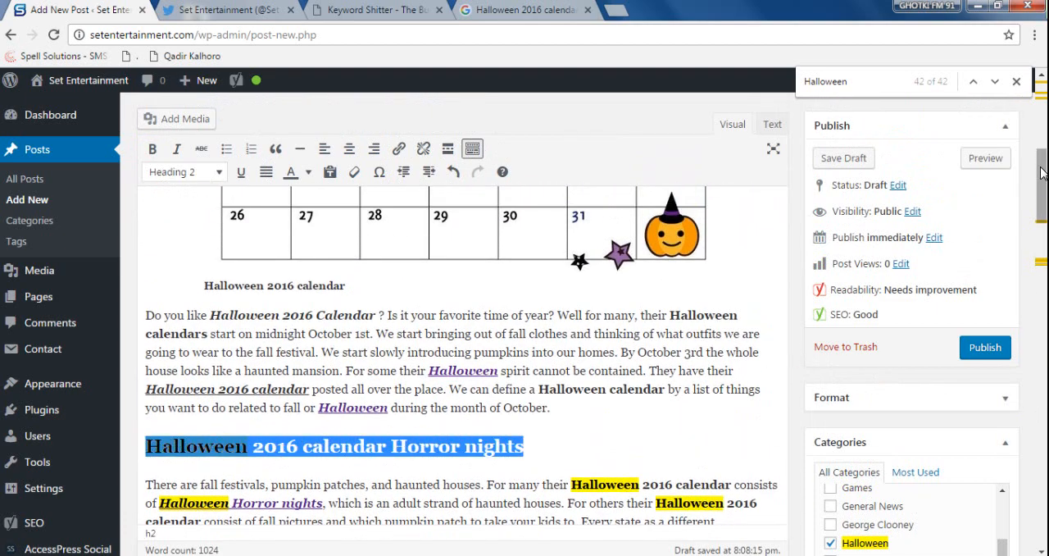
drag(1042, 173, 1039, 404)
drag(236, 262, 280, 265)
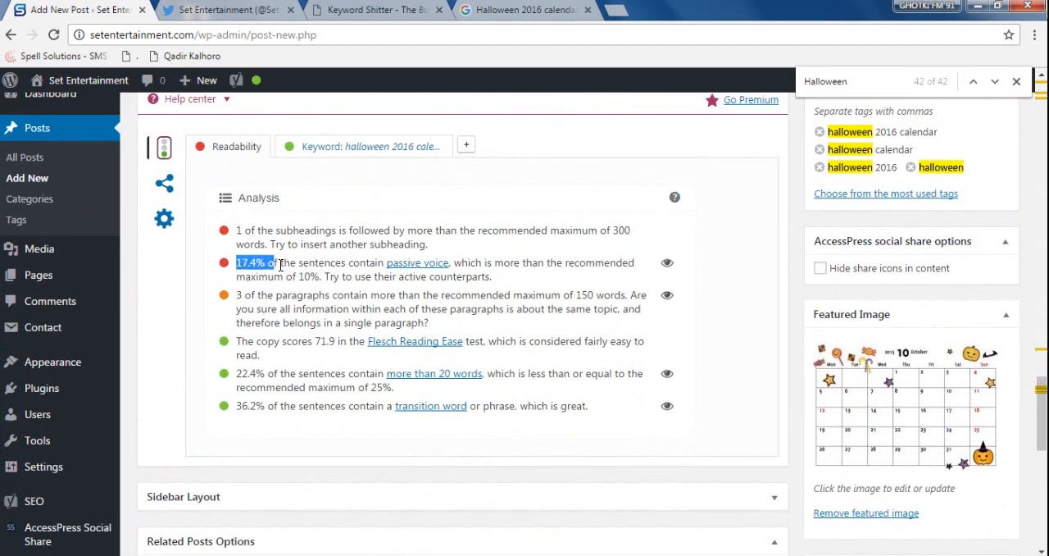
click(297, 262)
click(344, 280)
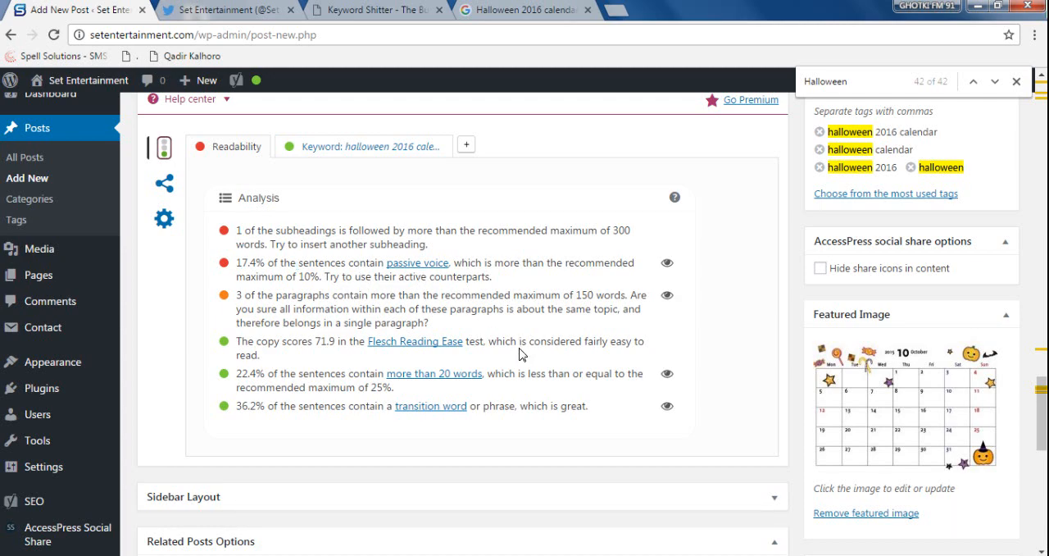
drag(557, 264, 572, 292)
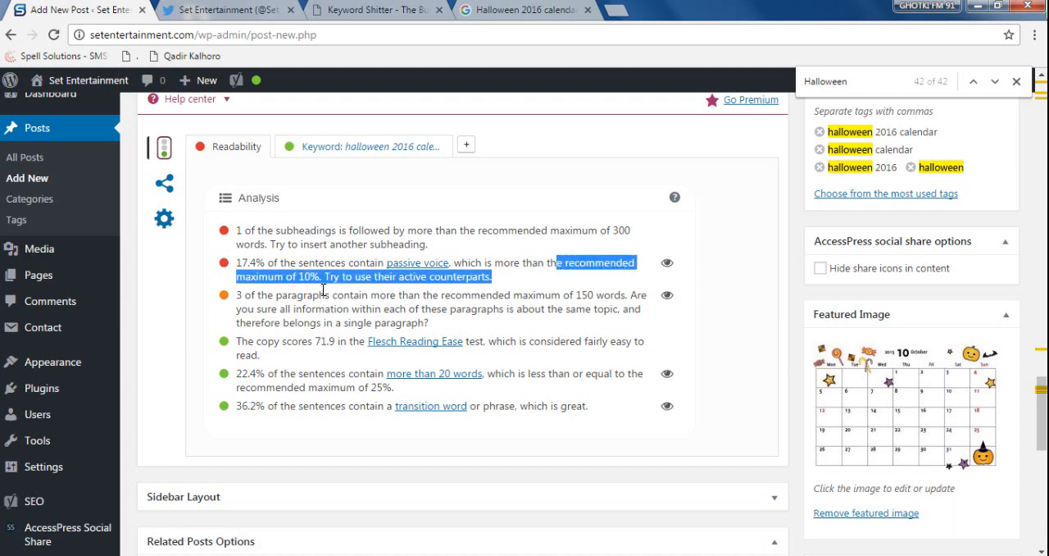
click(278, 280)
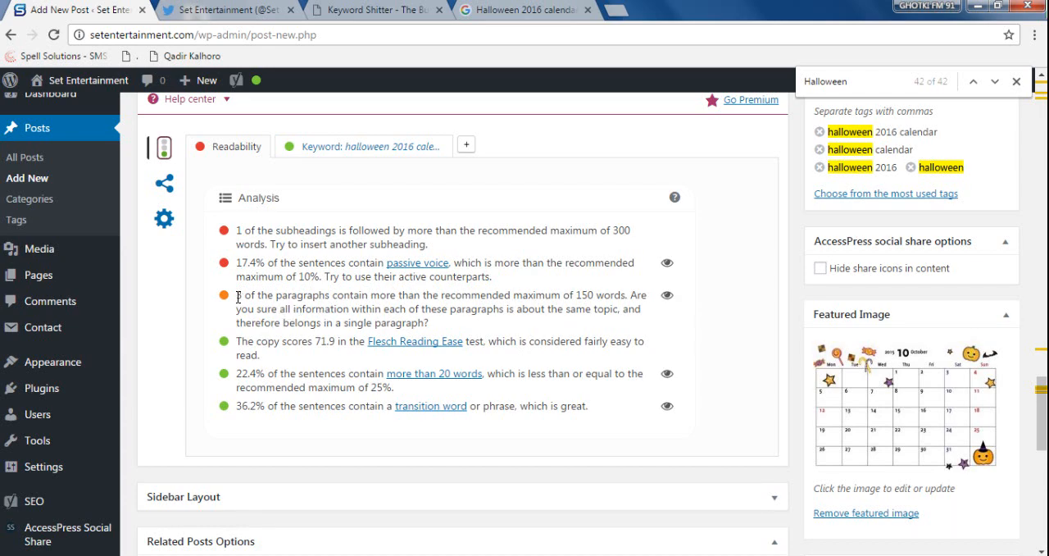
drag(235, 297, 261, 296)
drag(521, 295, 584, 295)
mouse_move(587, 296)
mouse_down()
mouse_move(639, 298)
mouse_move(588, 297)
mouse_up()
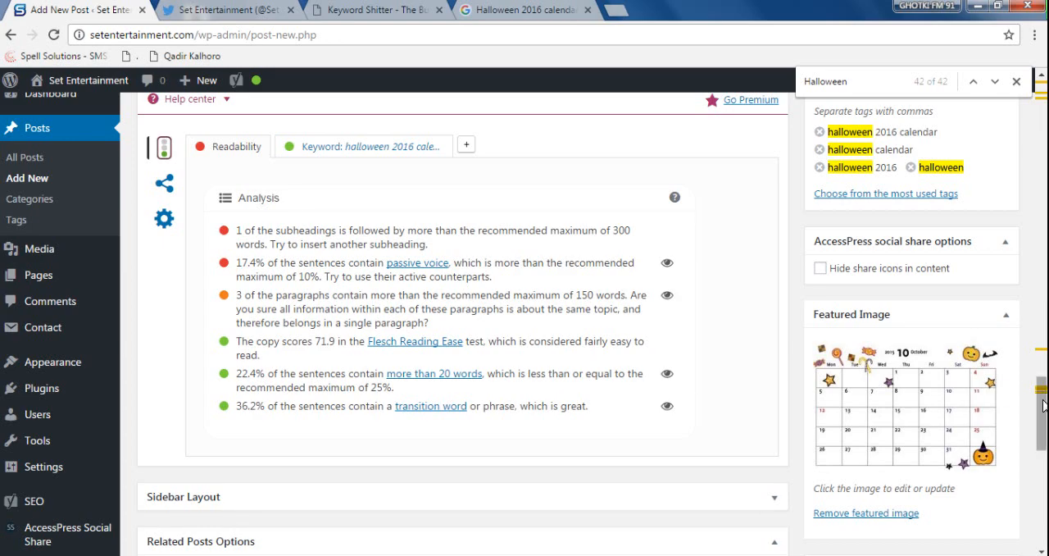
- Review the complete list of readability results in the post's Yoast SEO analysis
mouse_move(1039, 394)
mouse_down()
mouse_move(1036, 266)
mouse_move(1032, 389)
mouse_up()
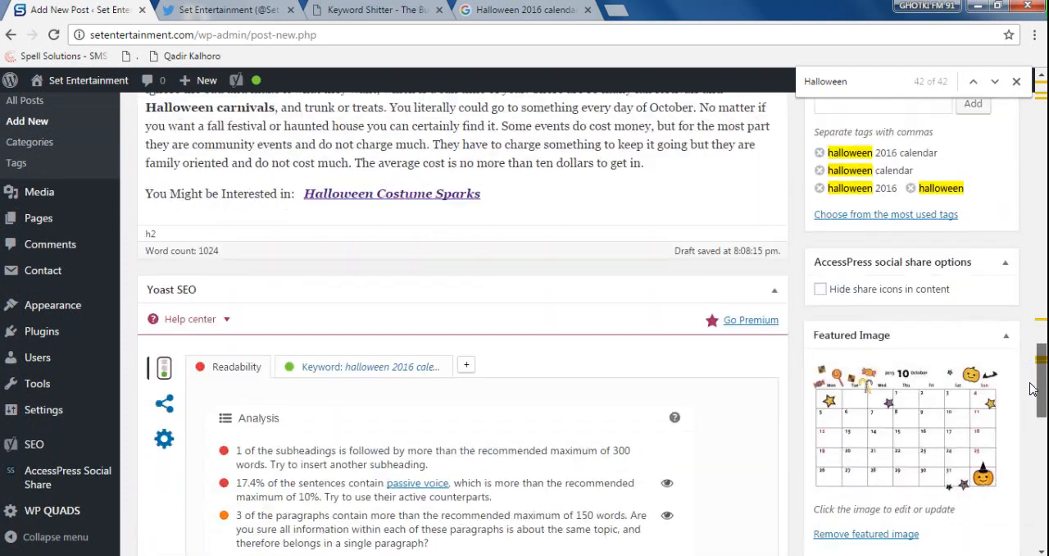
scroll(1032, 389, down, 1)
scroll(1031, 389, up, 1)
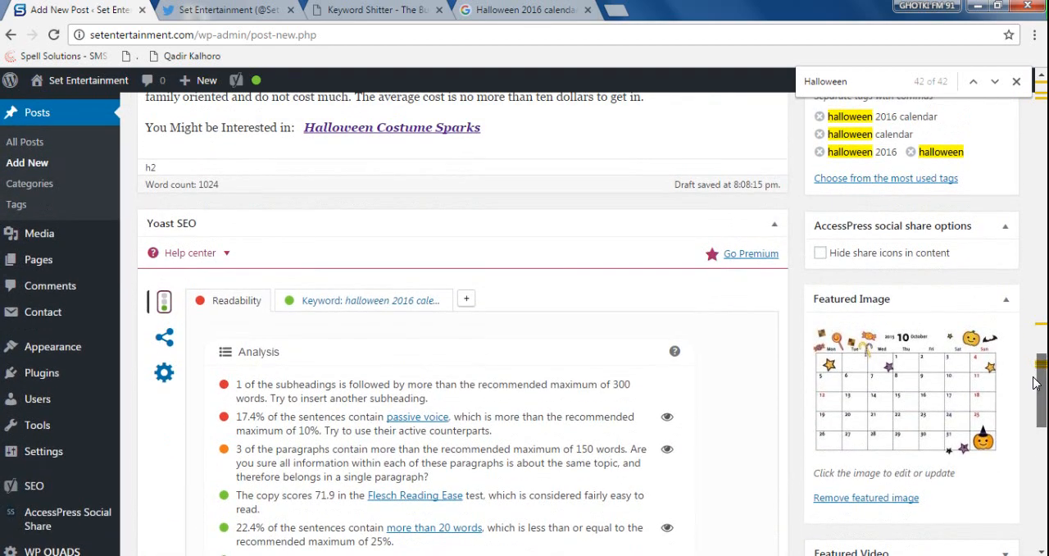
scroll(1034, 373, up, 1)
drag(1034, 374, 1034, 390)
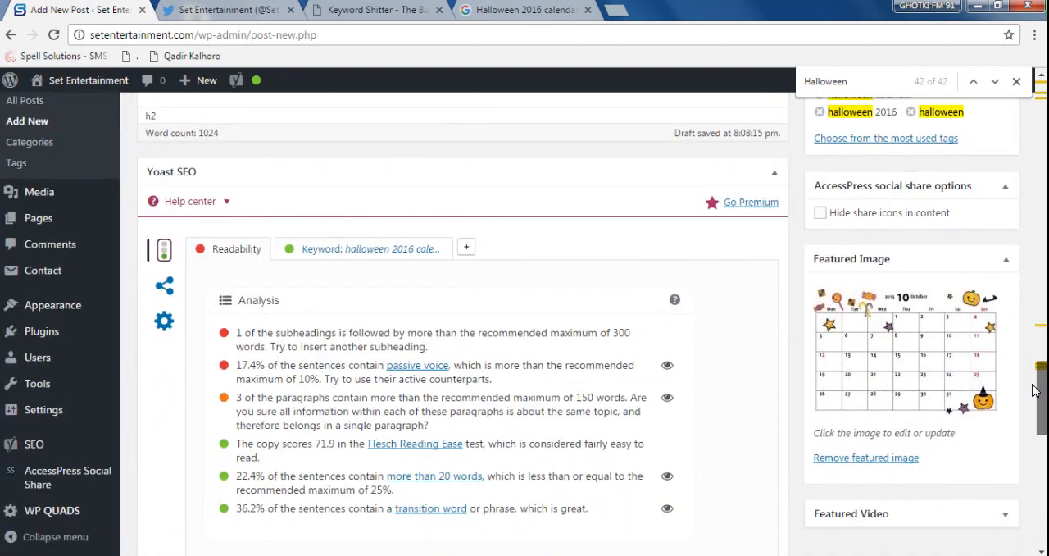
drag(236, 332, 619, 508)
click(263, 328)
scroll(705, 373, down, 1)
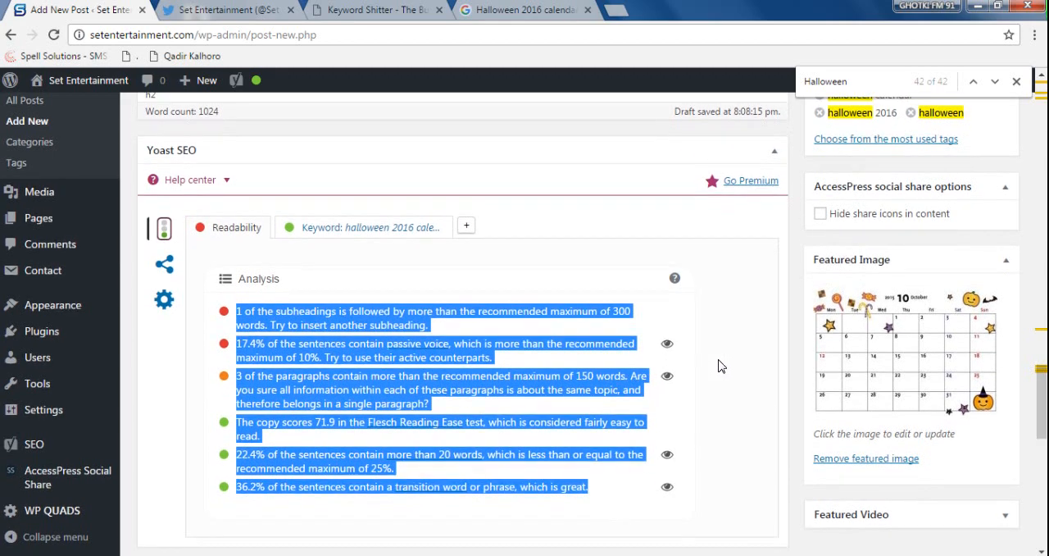
scroll(719, 362, up, 1)
drag(1041, 395, 1037, 426)
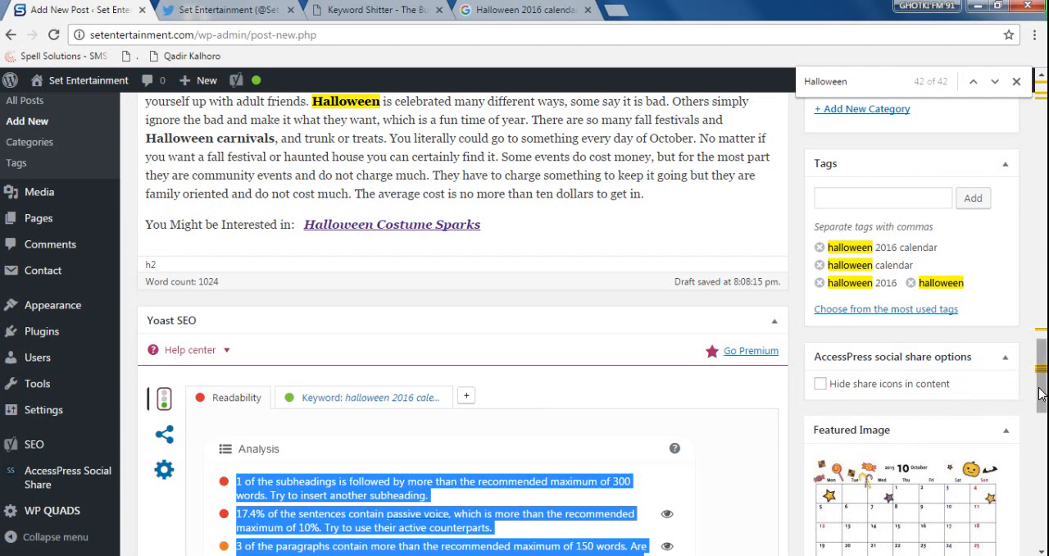
- Review the keyword's use in the post title, main heading, opening sentence and first subheading
drag(1041, 396, 999, 108)
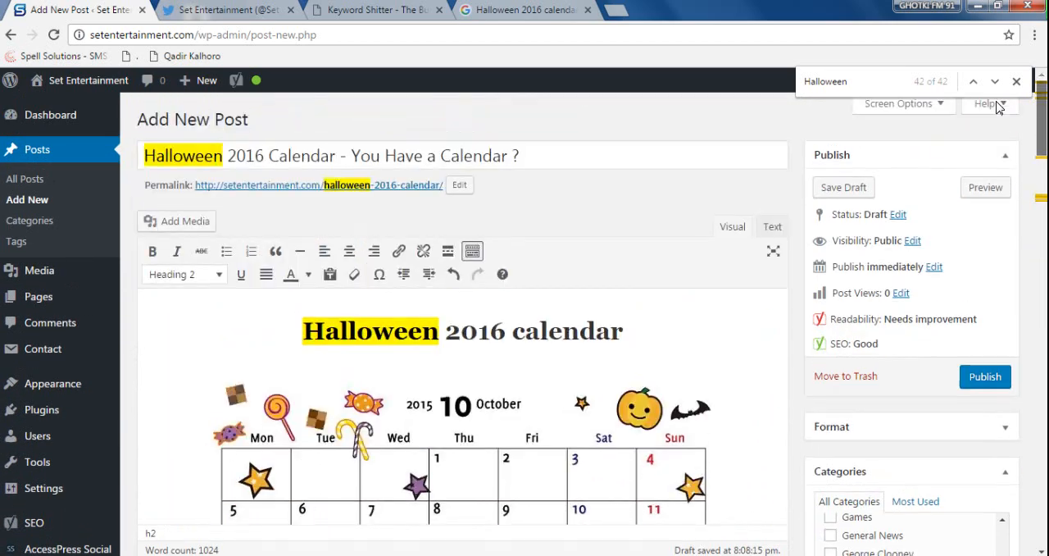
click(417, 331)
scroll(415, 334, down, 1)
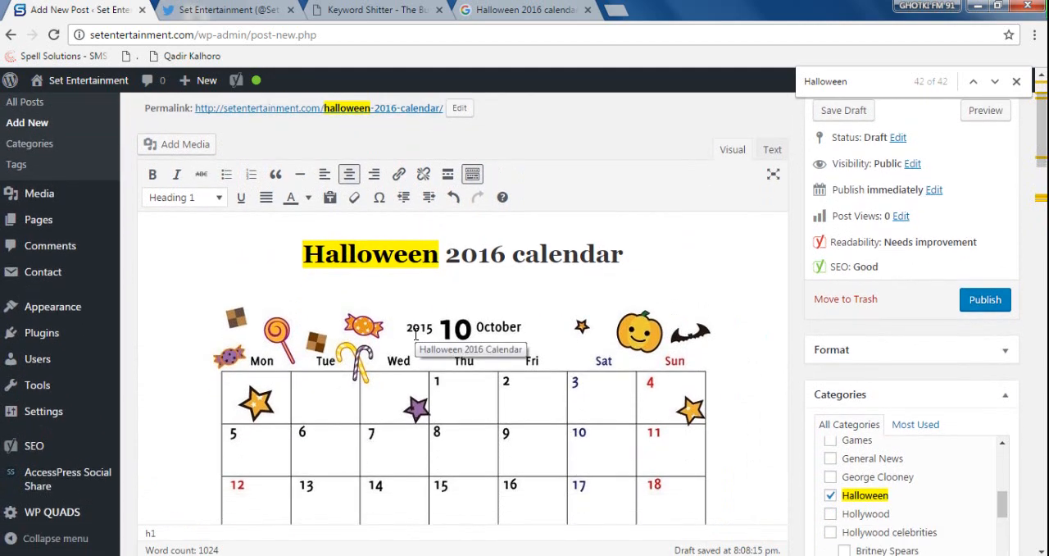
scroll(416, 335, down, 4)
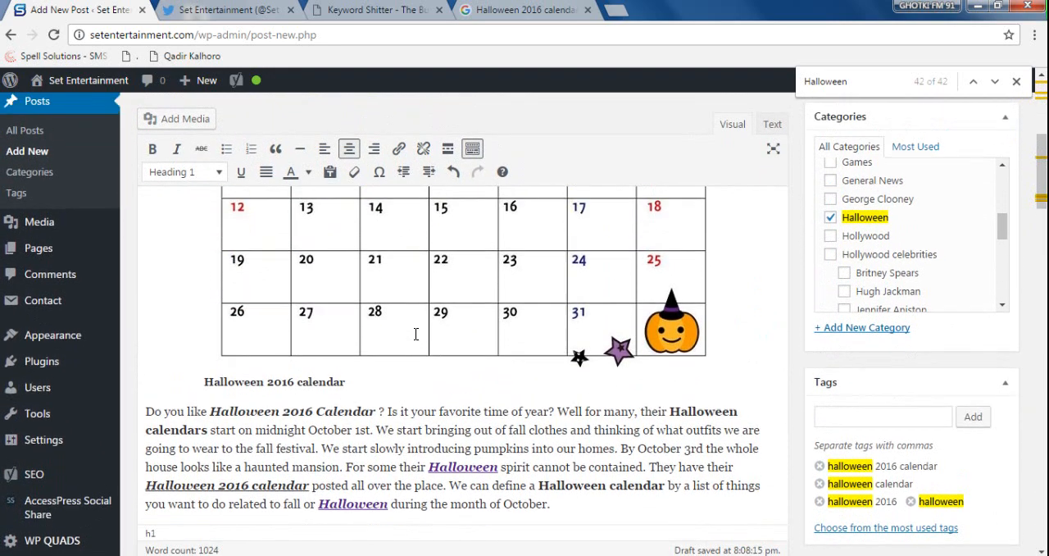
scroll(415, 334, up, 5)
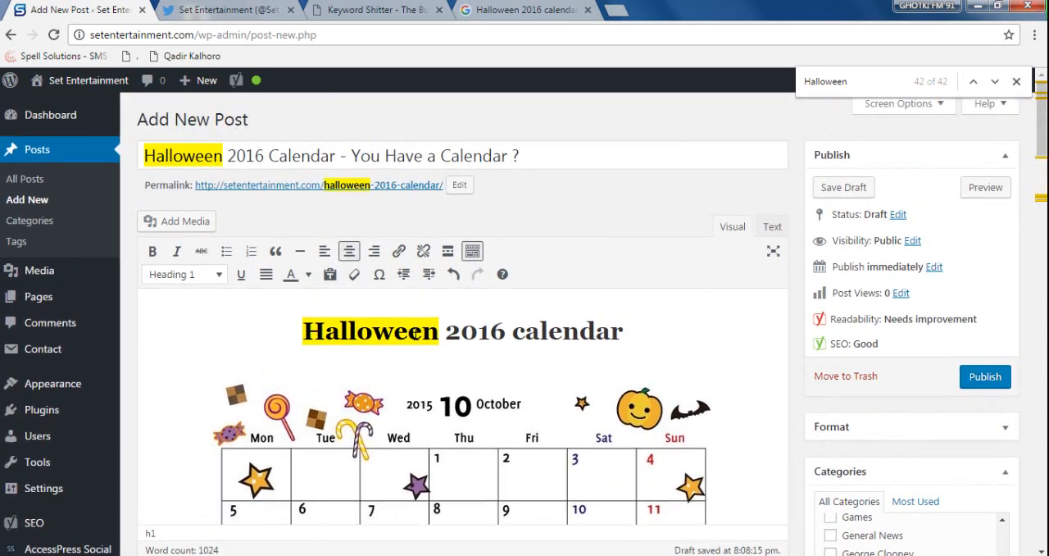
click(415, 335)
drag(337, 155, 127, 155)
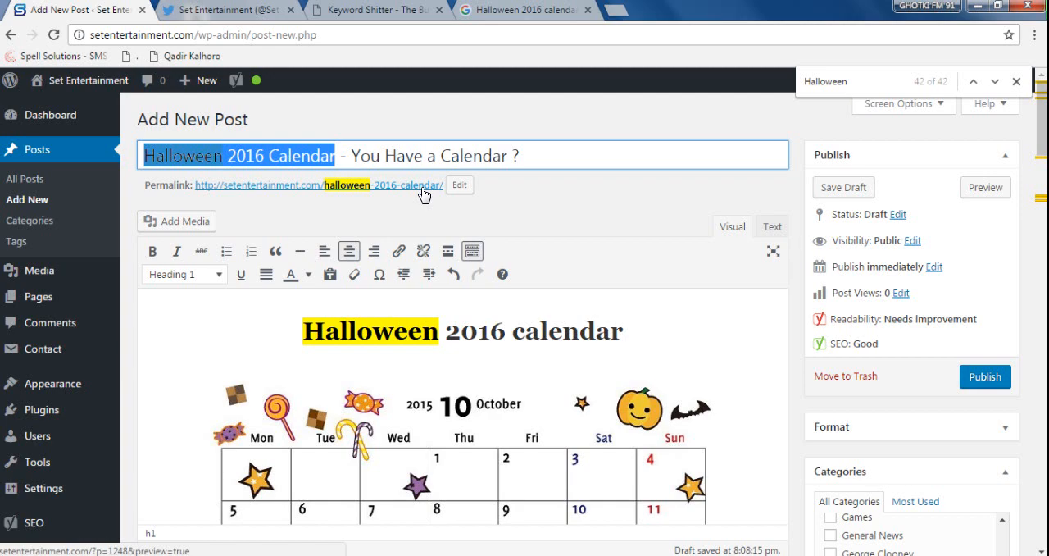
drag(305, 330, 670, 345)
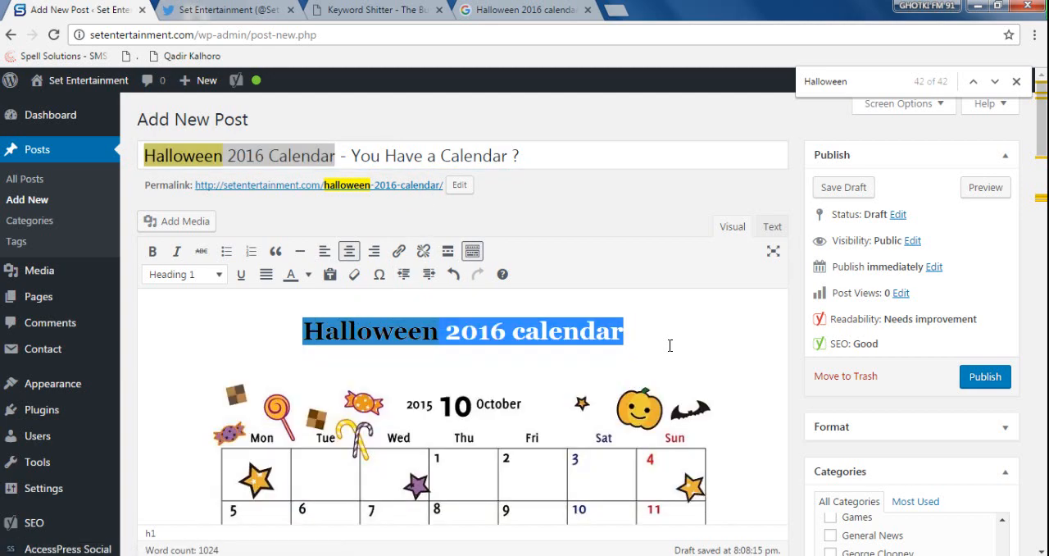
scroll(668, 348, down, 6)
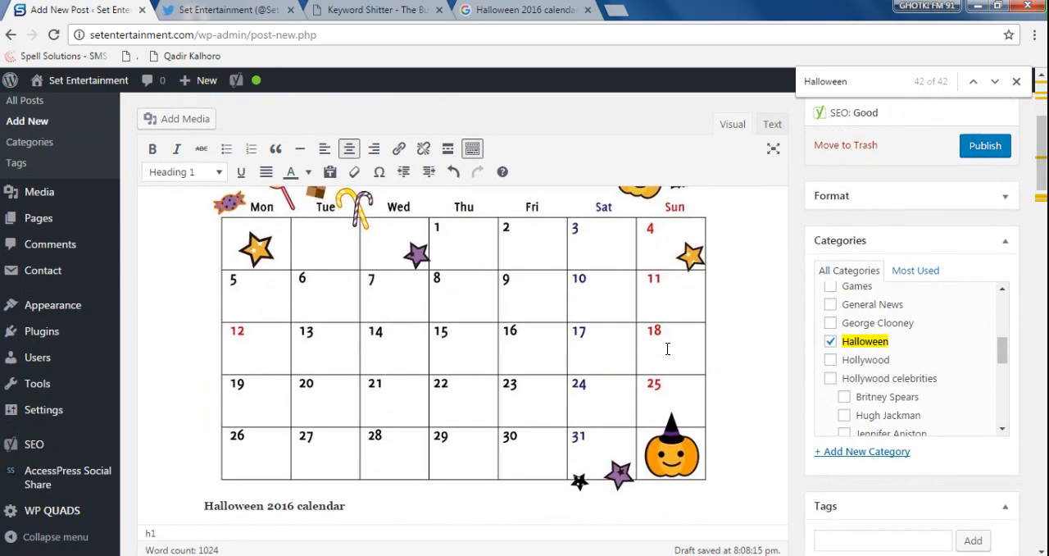
drag(235, 358, 499, 358)
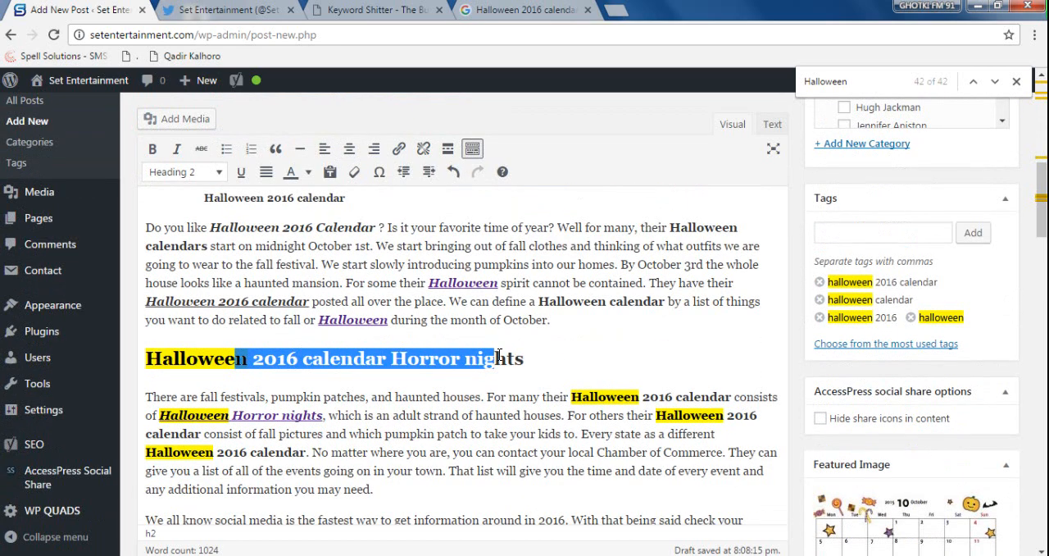
drag(141, 227, 375, 227)
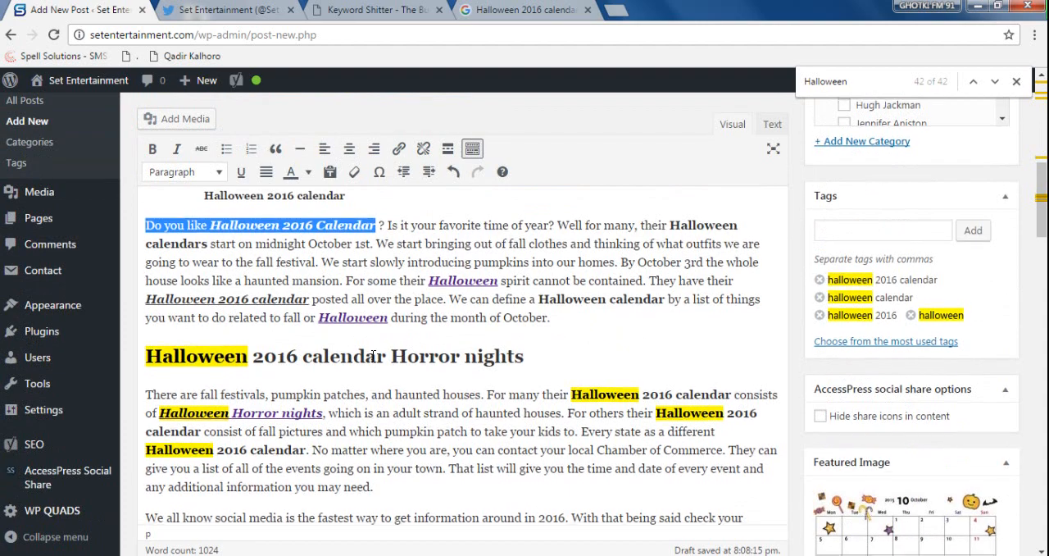
- Review the rest of the post text, checking the "HHN - Halloween Horror Nights" and "Halloween Costume Sparks" links
scroll(376, 355, down, 1)
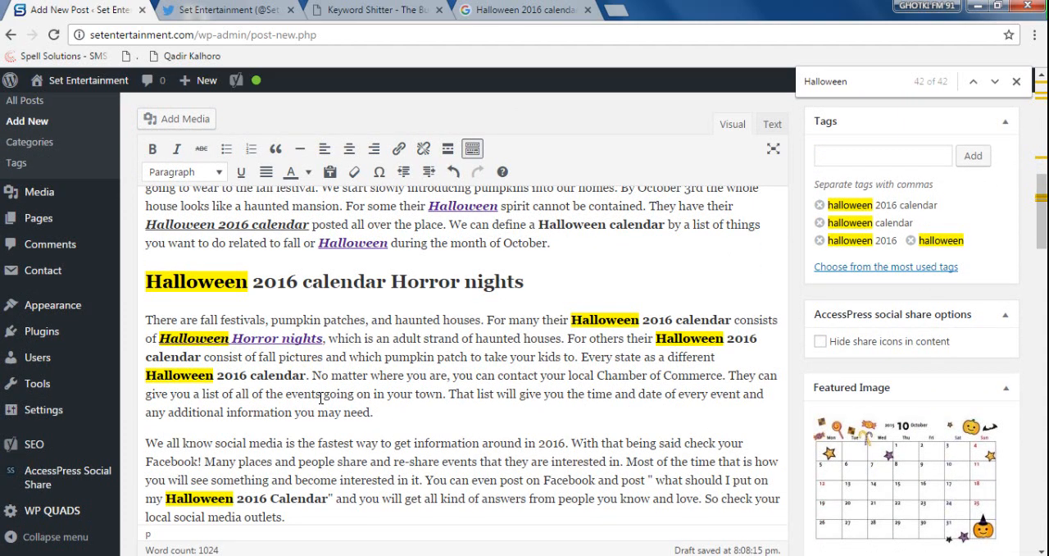
scroll(320, 397, down, 1)
scroll(222, 402, down, 3)
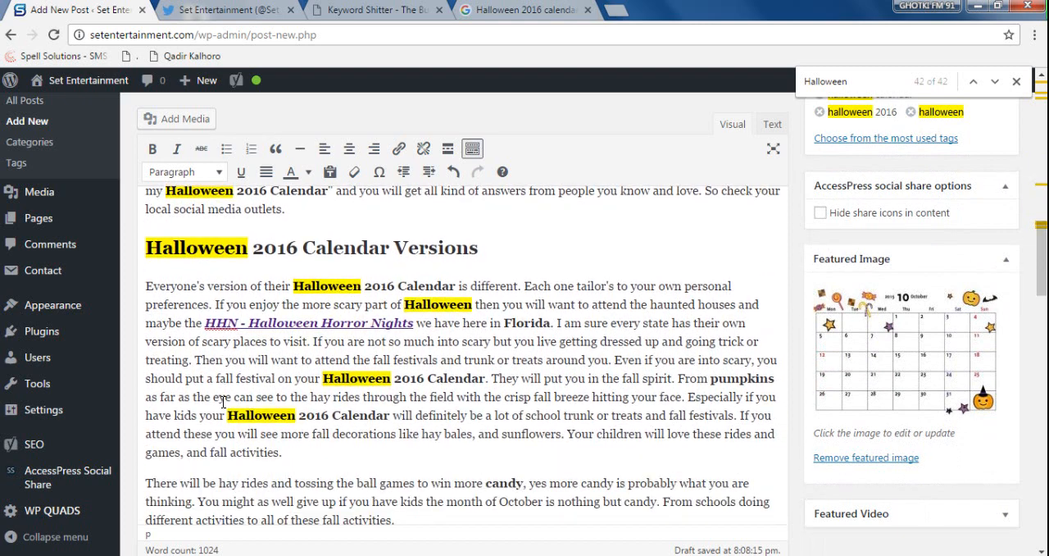
drag(415, 324, 206, 323)
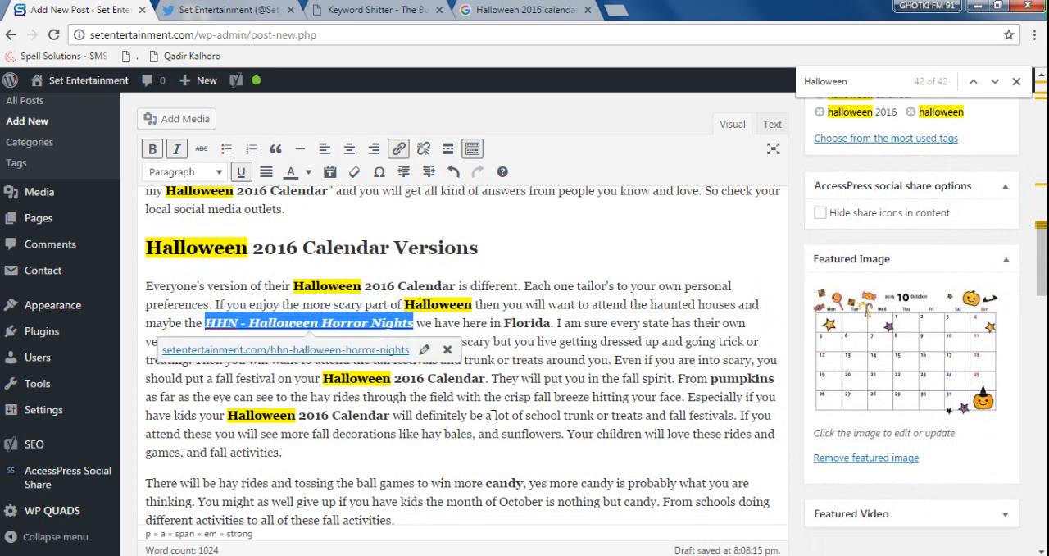
scroll(493, 414, down, 6)
scroll(494, 414, down, 3)
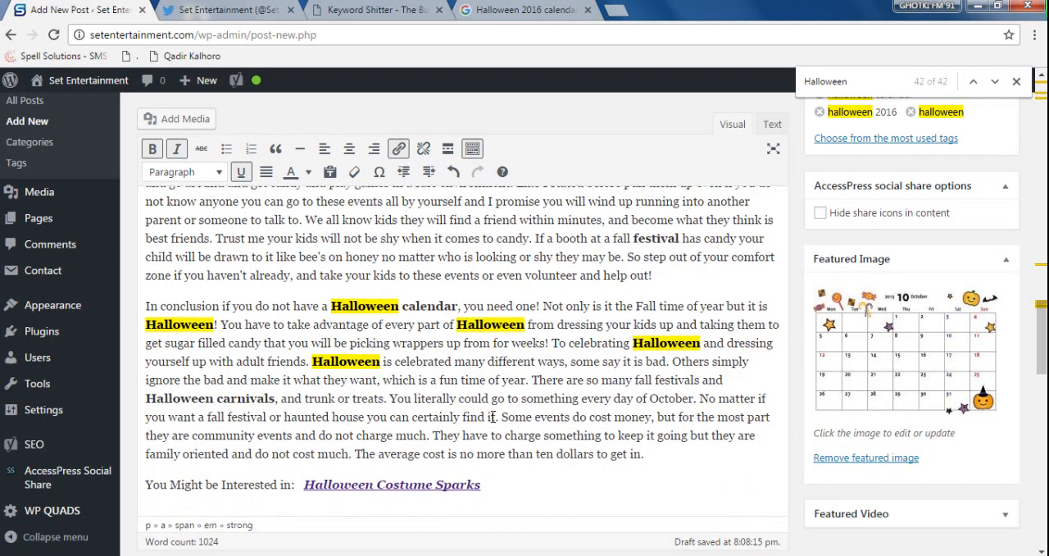
scroll(492, 414, down, 3)
drag(482, 332, 304, 332)
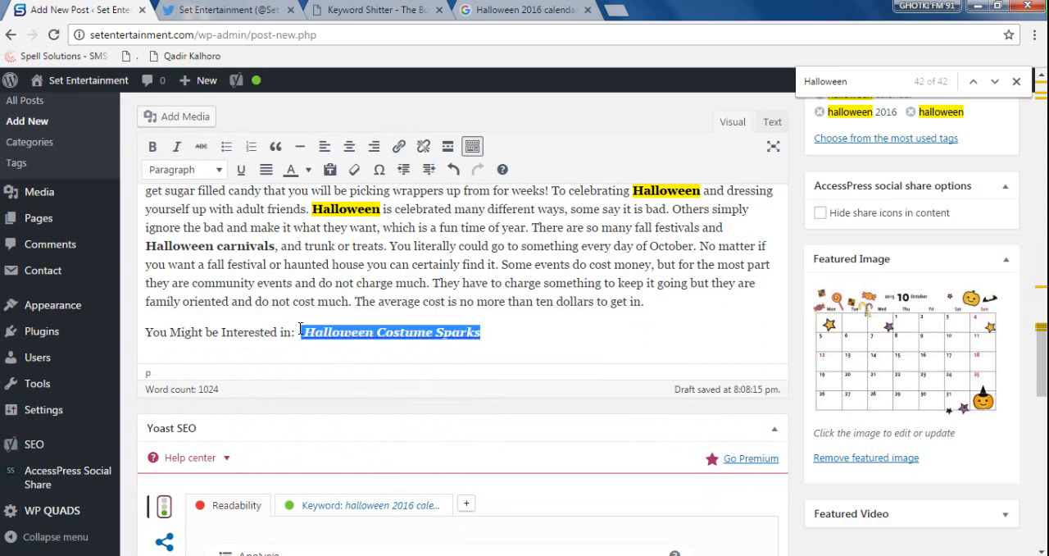
click(534, 343)
scroll(452, 415, down, 3)
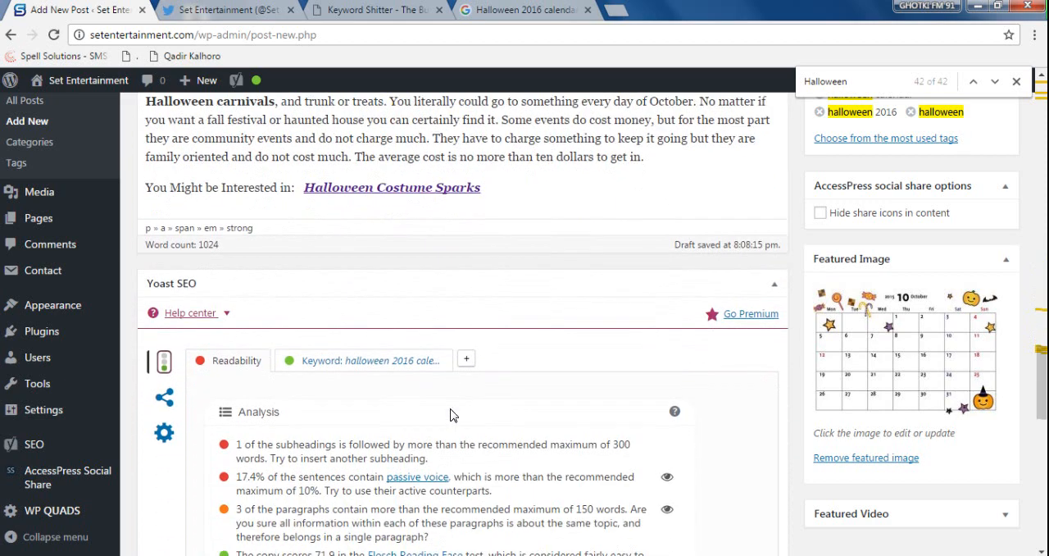
scroll(450, 414, up, 2)
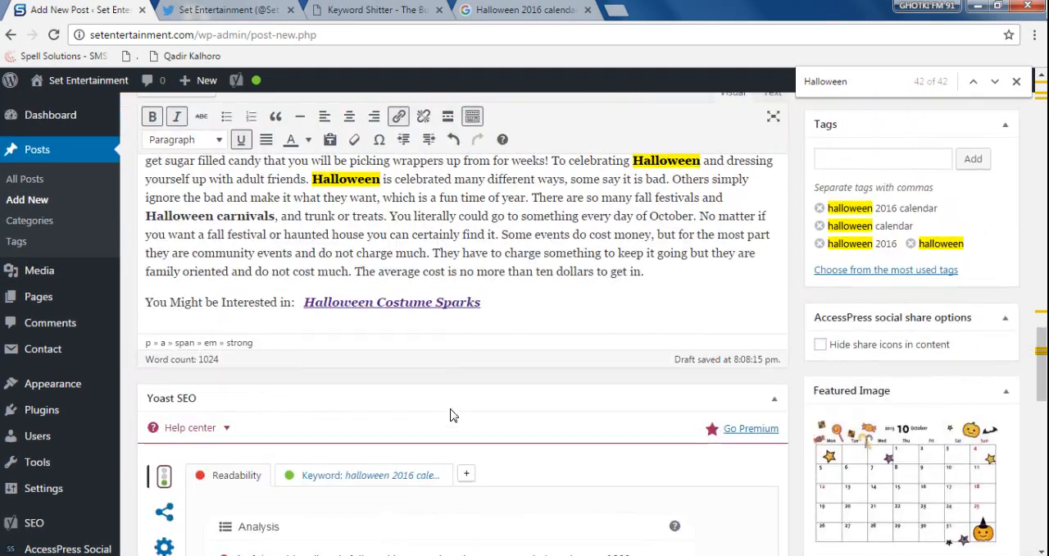
scroll(693, 333, up, 4)
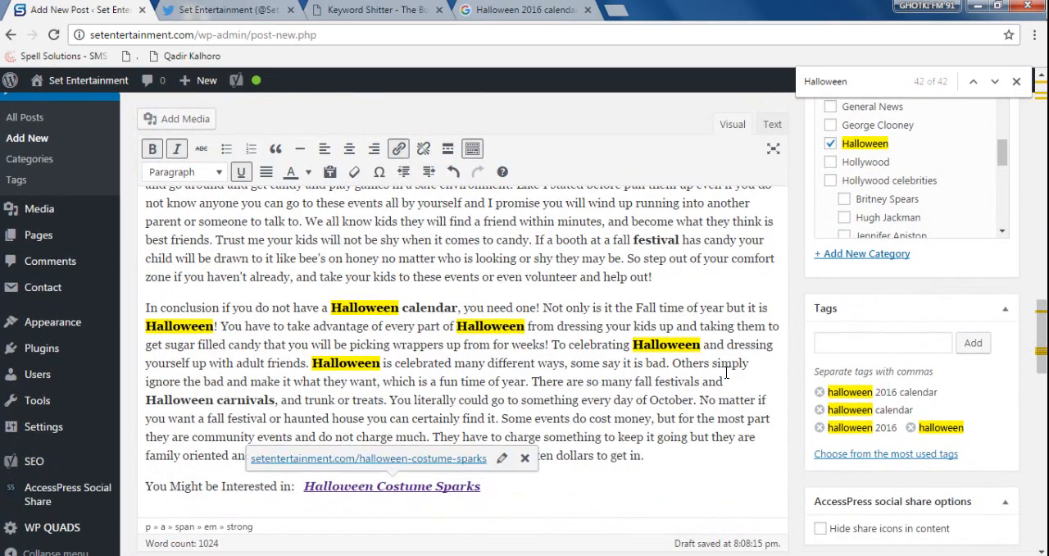
- Publish the Halloween 2016 calendar post and open the published post in a new tab
drag(1045, 334, 1027, 109)
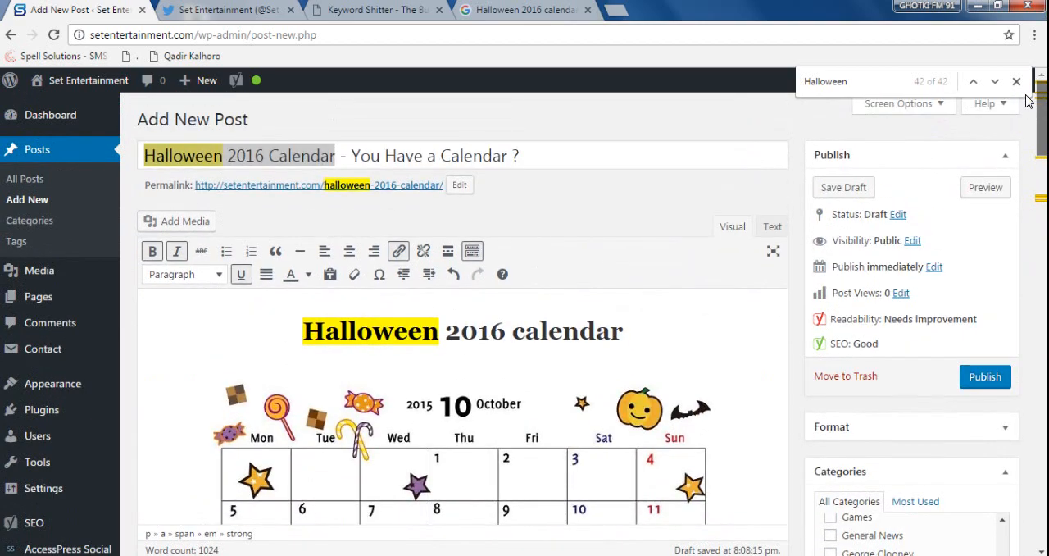
click(986, 379)
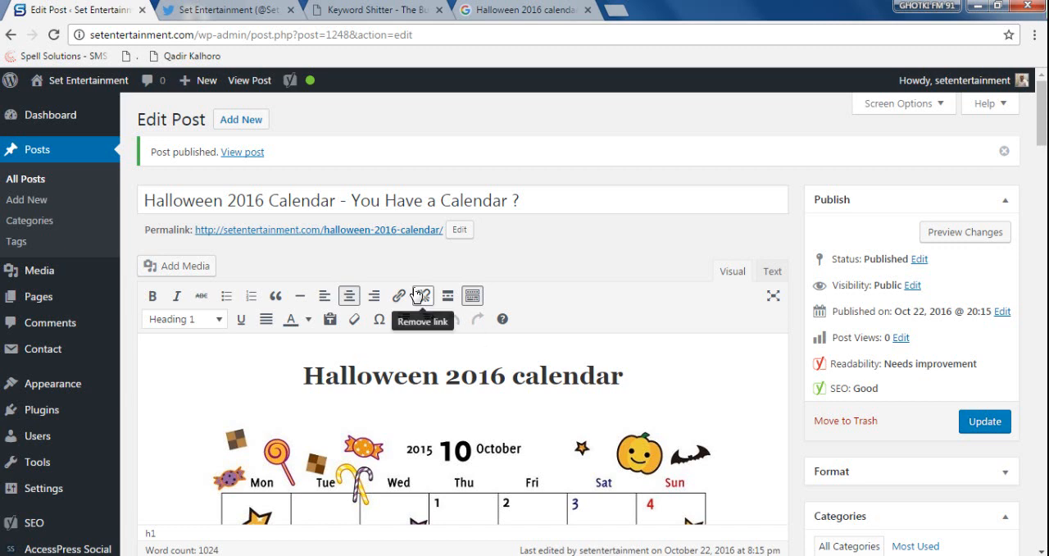
right_click(244, 153)
click(262, 161)
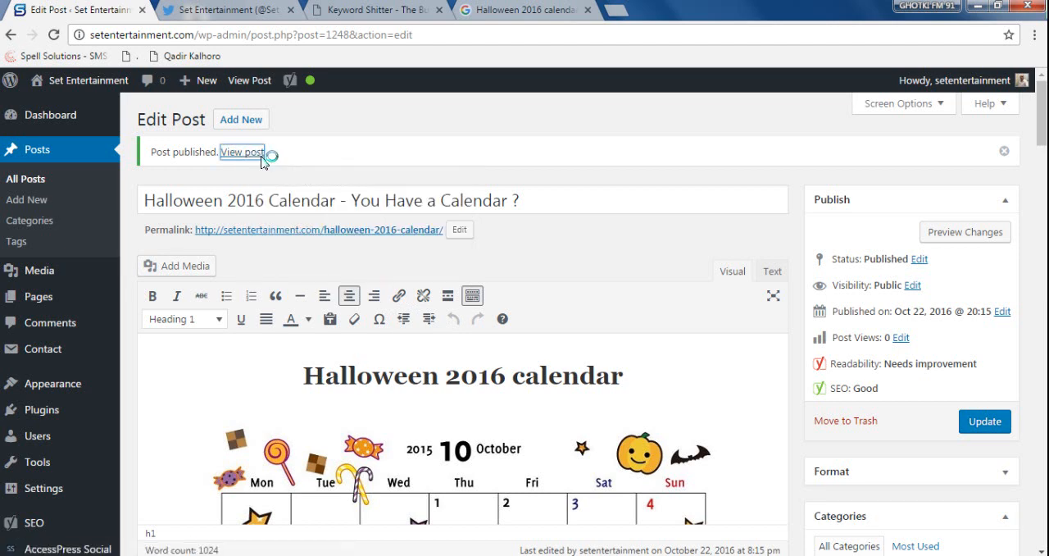